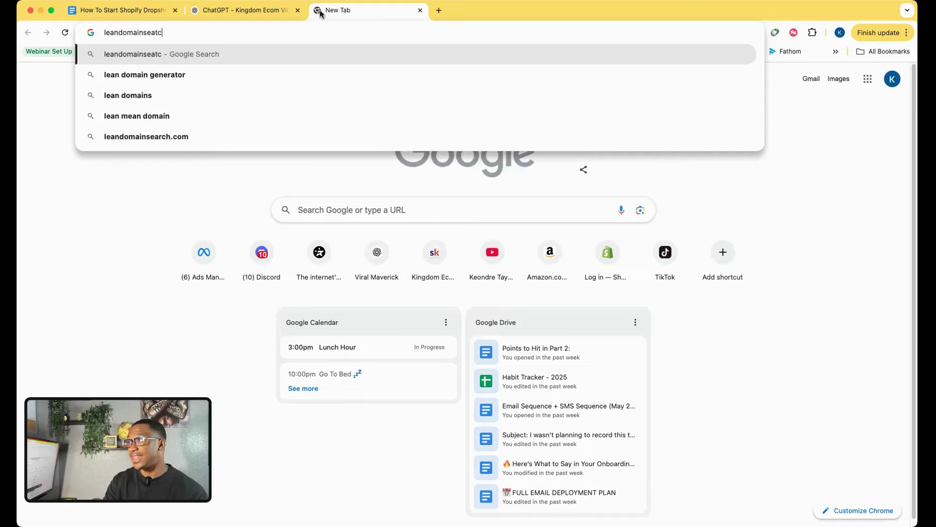
Search Google for 'leandomainsearch', skip the Squarespace ad, and open the Lean Domain Search result.
key(BackSpace)
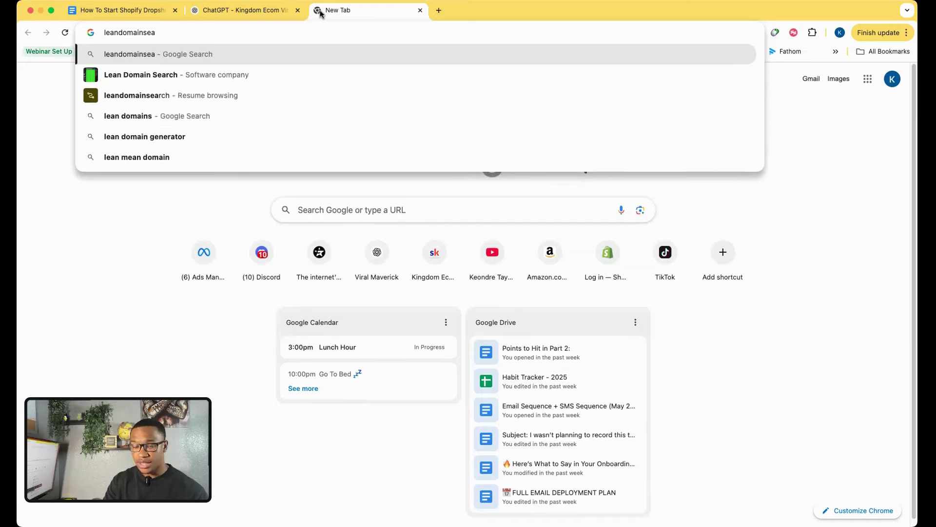
text(rch)
key(Return)
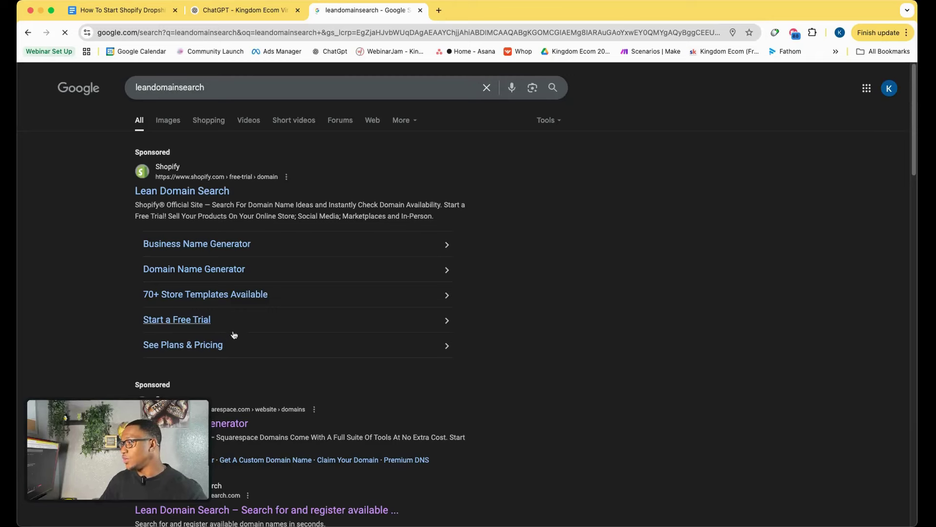
scroll(234, 335, down, 2)
click(210, 349)
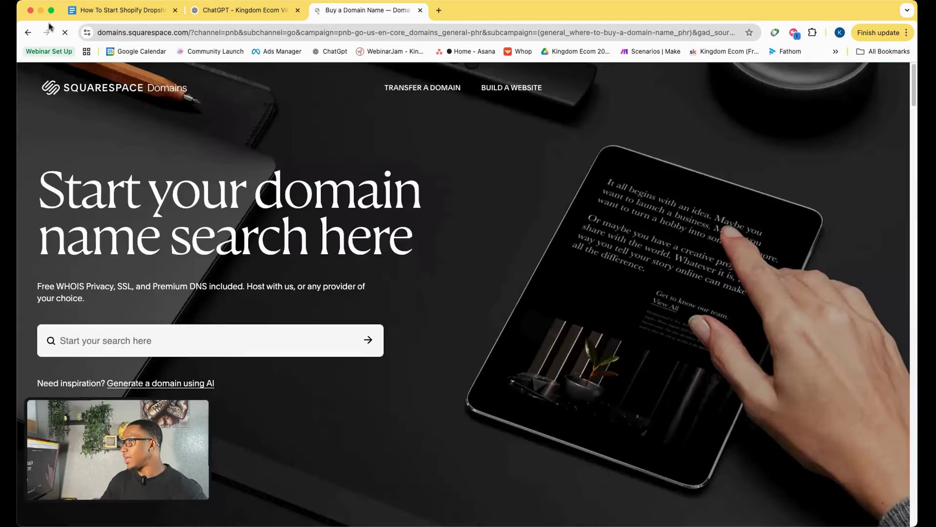
click(28, 32)
scroll(219, 283, down, 4)
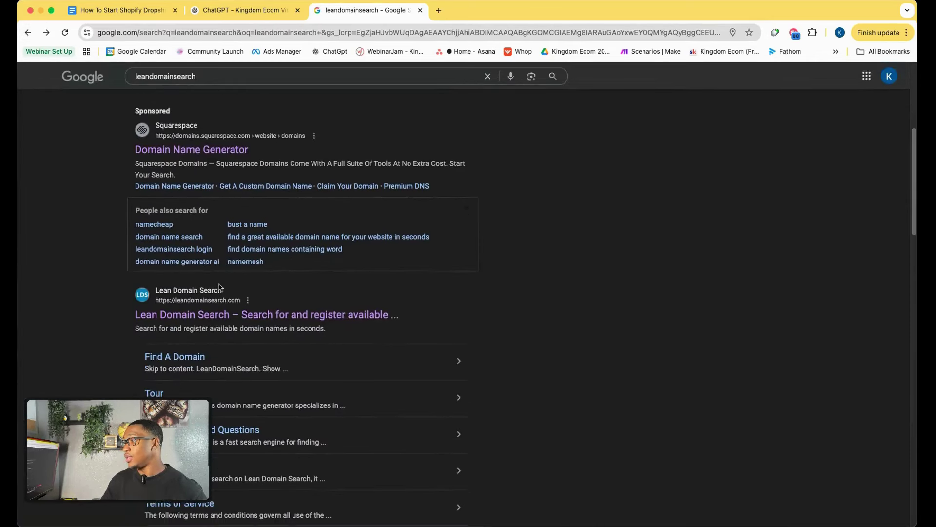
click(210, 313)
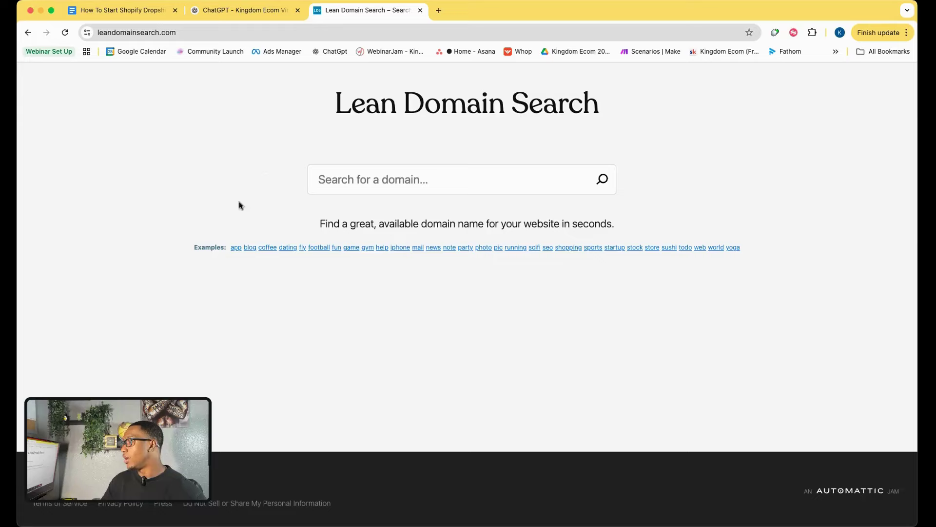
Copy UrbanHalo from ChatGPT and search it in Lean Domain Search, finding Urbanhalo.com taken.
click(221, 10)
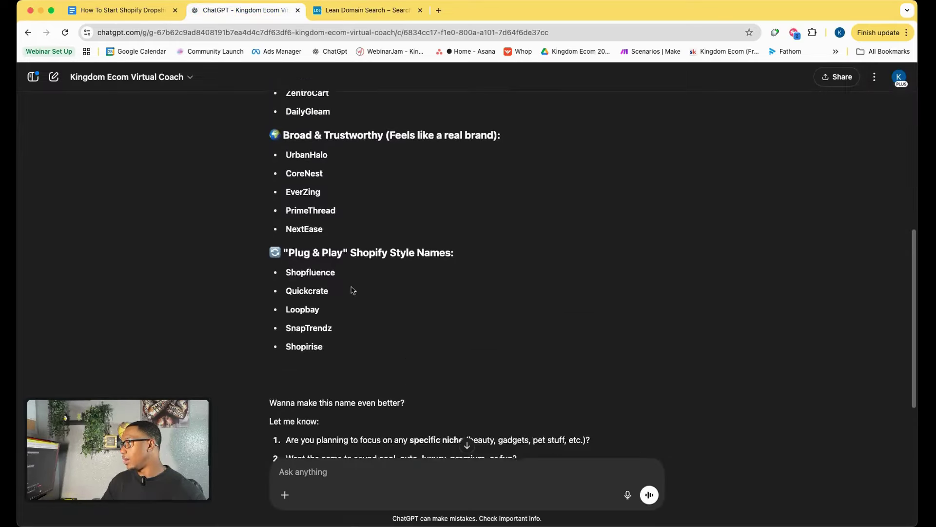
scroll(353, 291, up, 5)
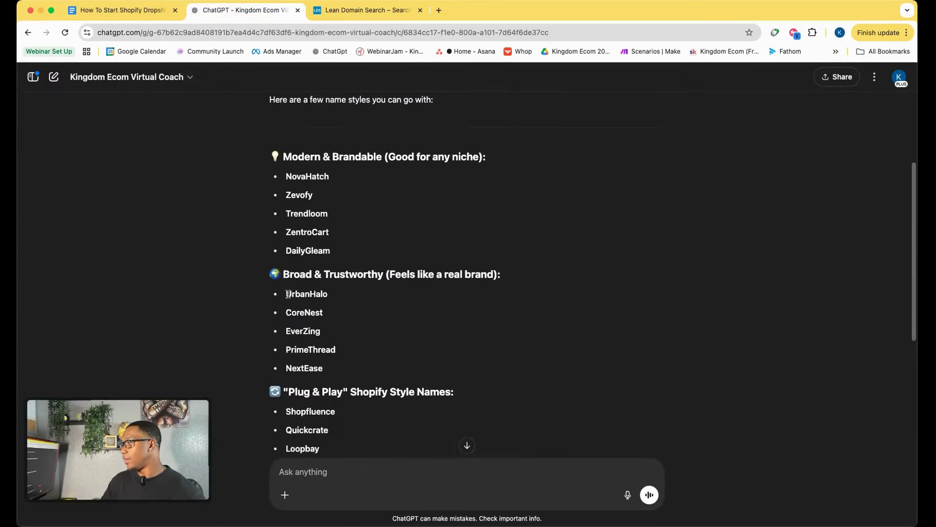
drag(287, 293, 324, 306)
key(super+c)
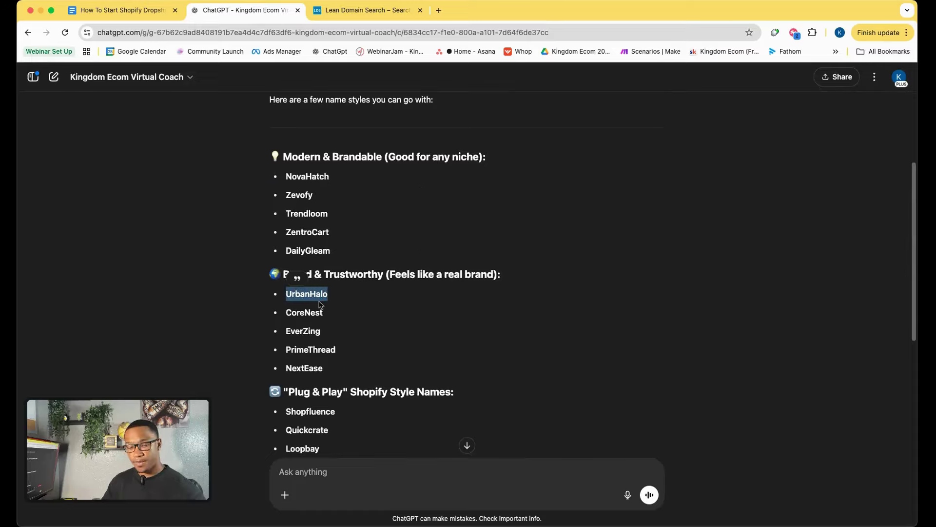
click(369, 10)
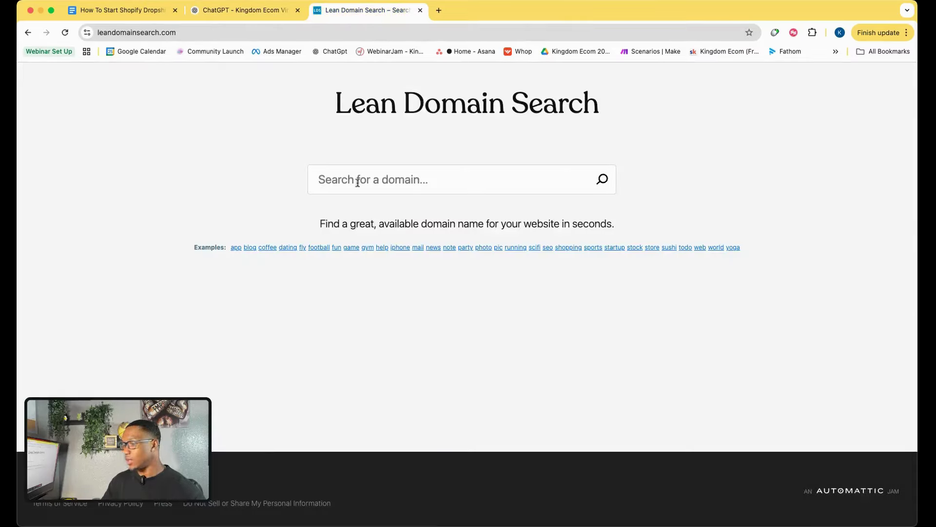
click(357, 182)
key(super+v)
key(Return)
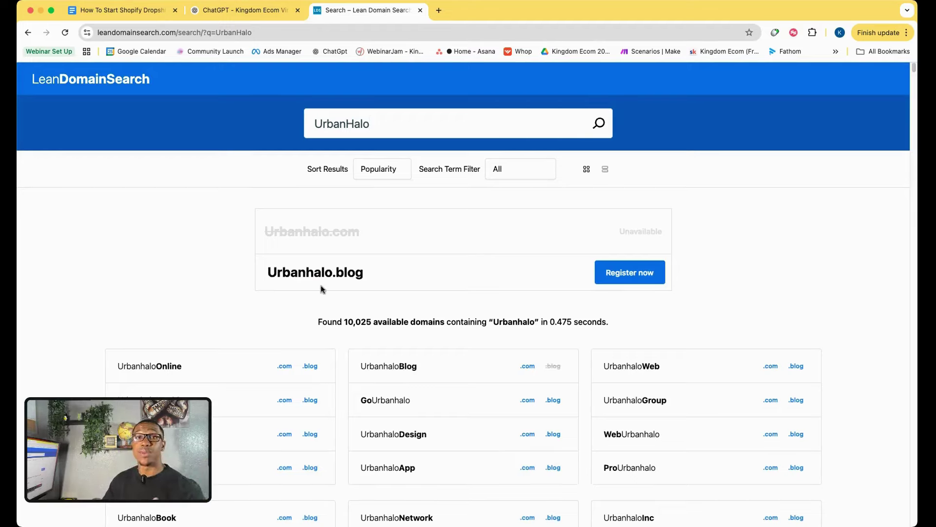
scroll(319, 293, down, 5)
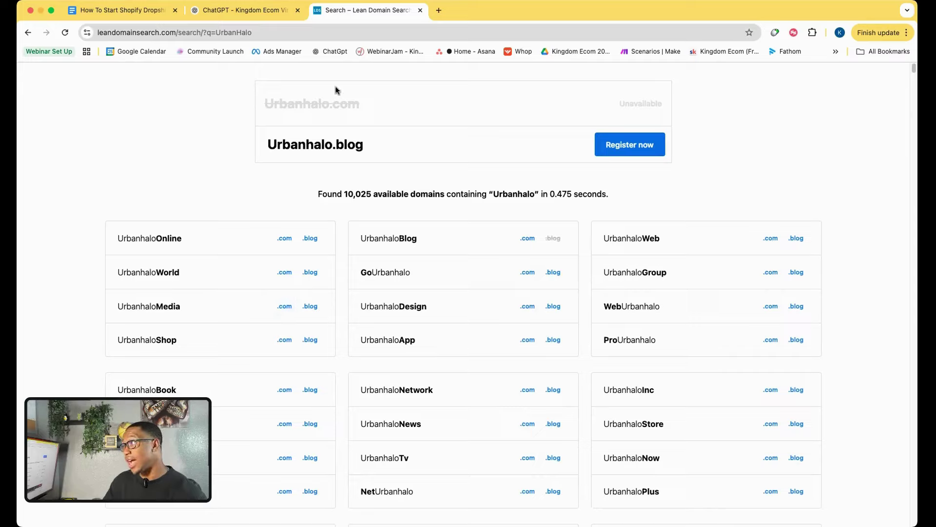
Back in ChatGPT's name list, select EverZing to copy it.
click(226, 14)
click(345, 331)
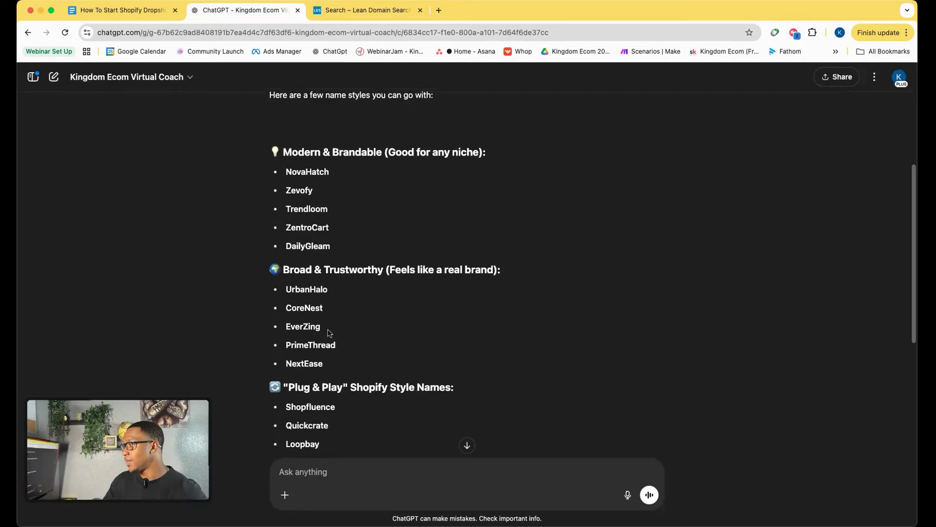
scroll(293, 317, down, 1)
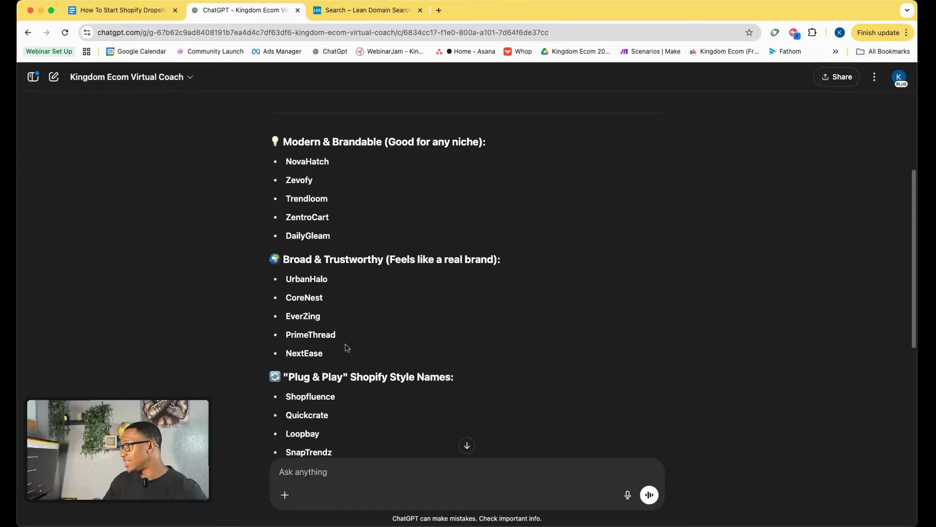
scroll(346, 347, down, 3)
scroll(347, 347, up, 2)
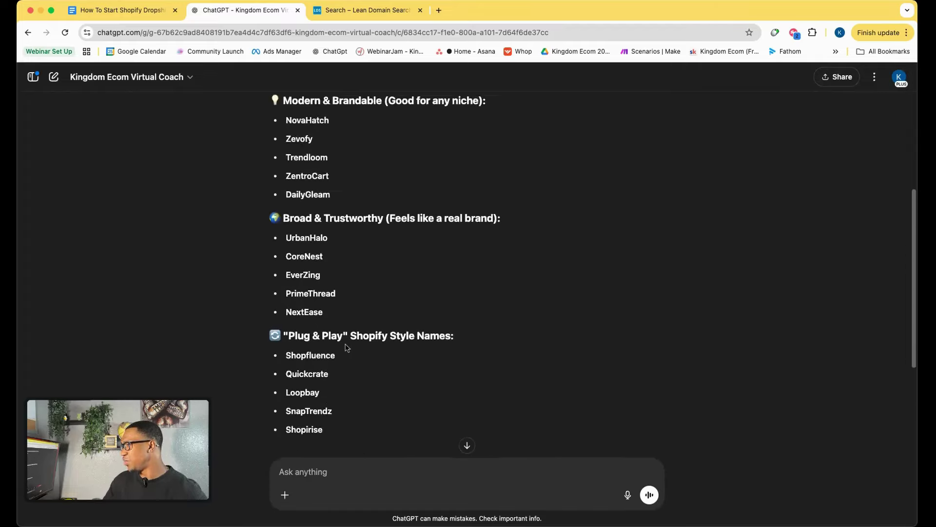
scroll(347, 347, up, 2)
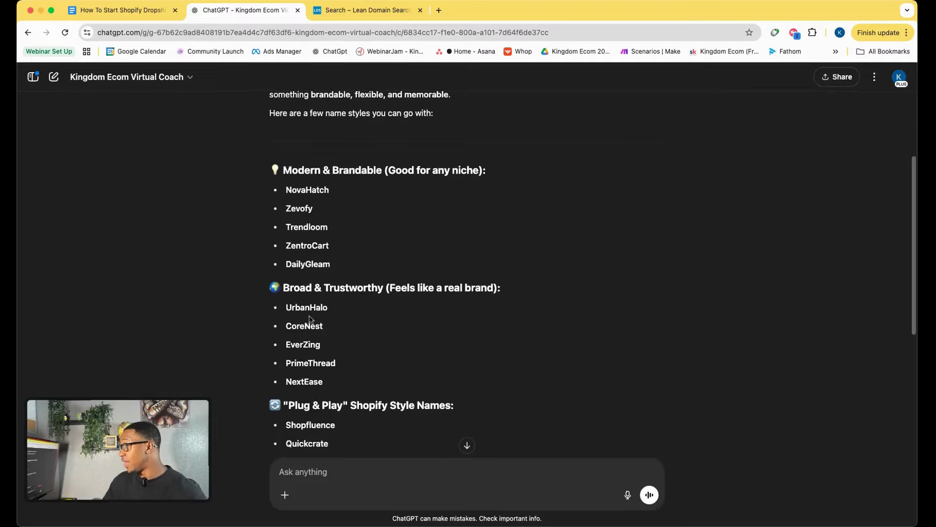
scroll(302, 251, down, 2)
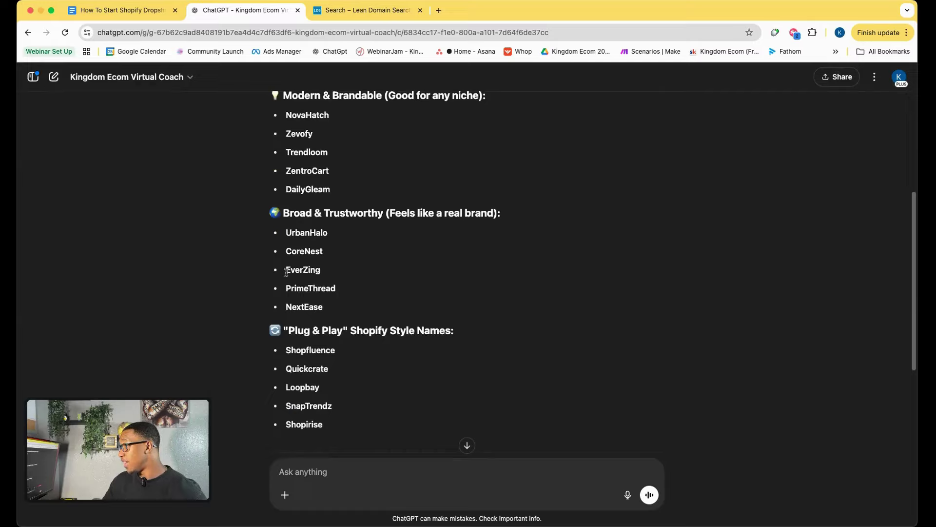
drag(286, 272, 321, 271)
key(cmd+c)
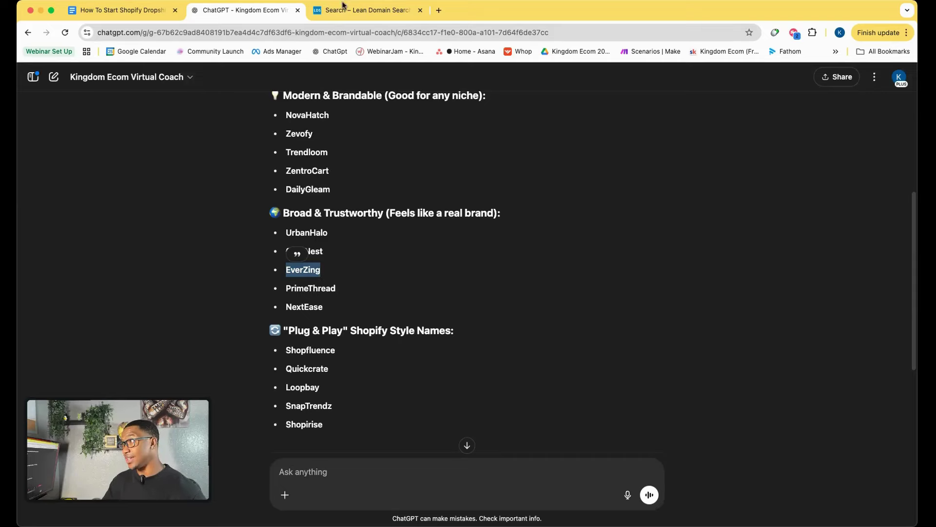
Replace UrbanHalo with EverZing in Lean Domain Search and browse the 10,028 available domains.
click(343, 7)
scroll(383, 195, up, 3)
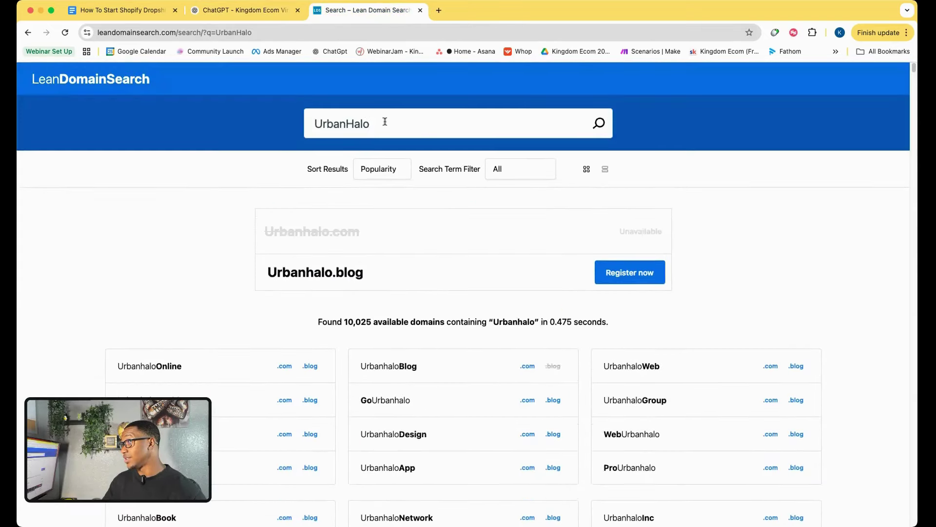
drag(385, 121, 294, 122)
key(cmd+v)
key(Return)
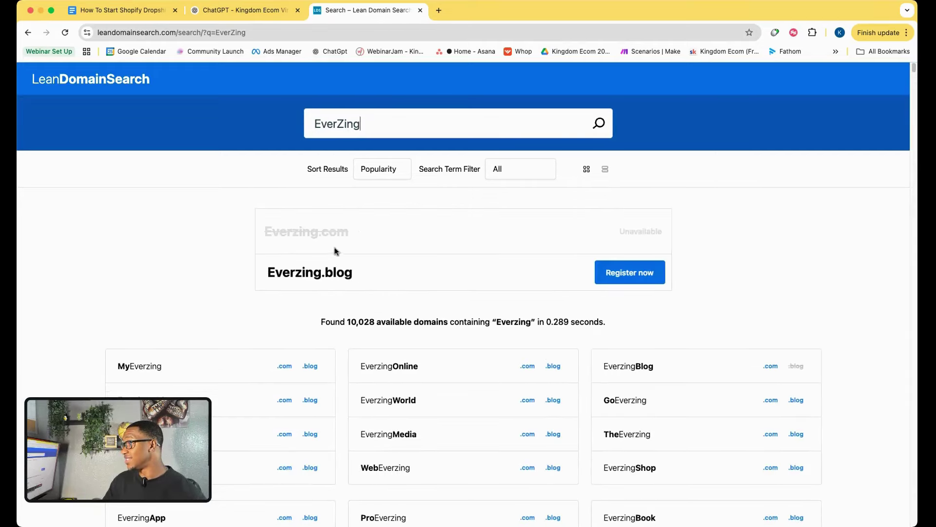
scroll(205, 321, down, 2)
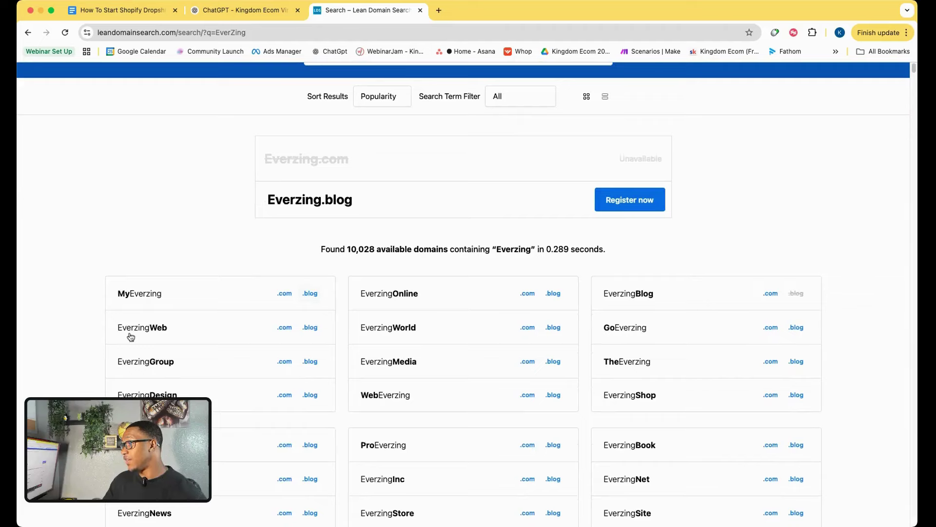
scroll(230, 347, down, 1)
scroll(138, 335, down, 2)
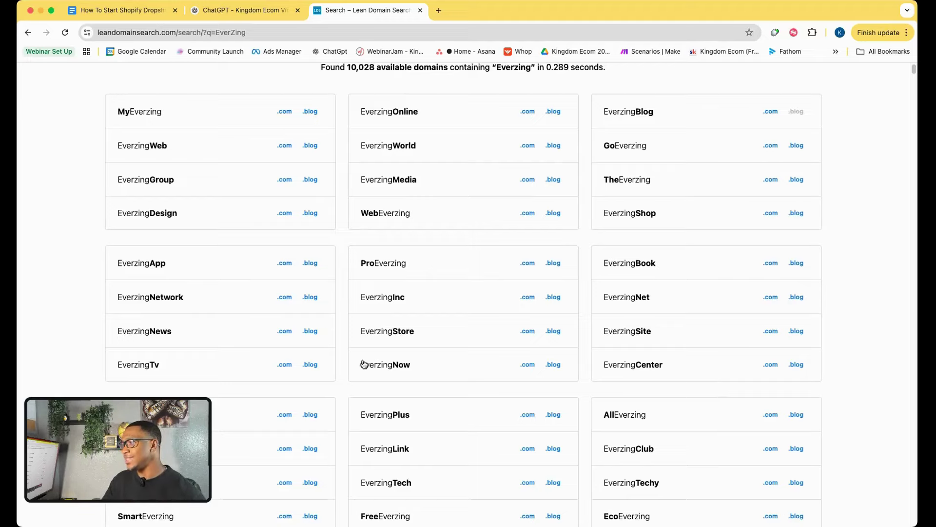
Copy the EverzingStore domain name and bring up the Google Docs checklist.
drag(417, 371, 355, 363)
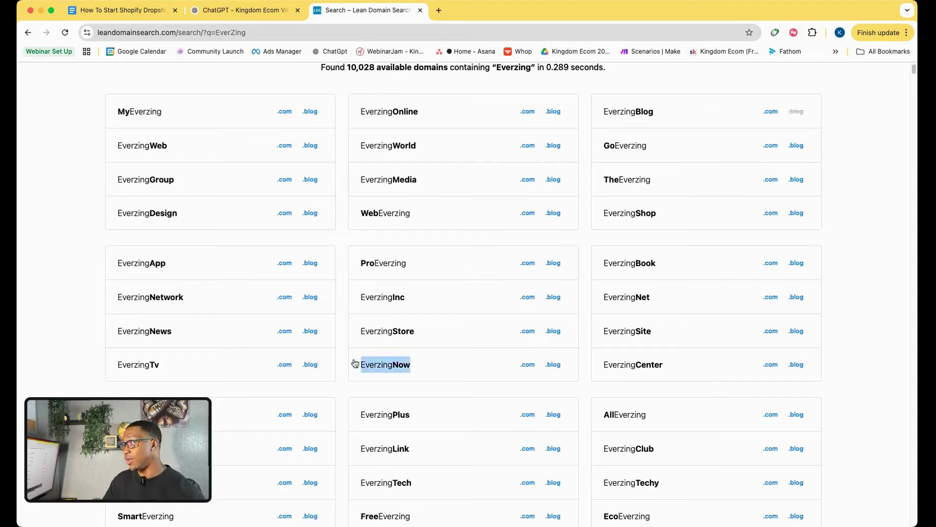
drag(420, 334, 360, 328)
key(super+c)
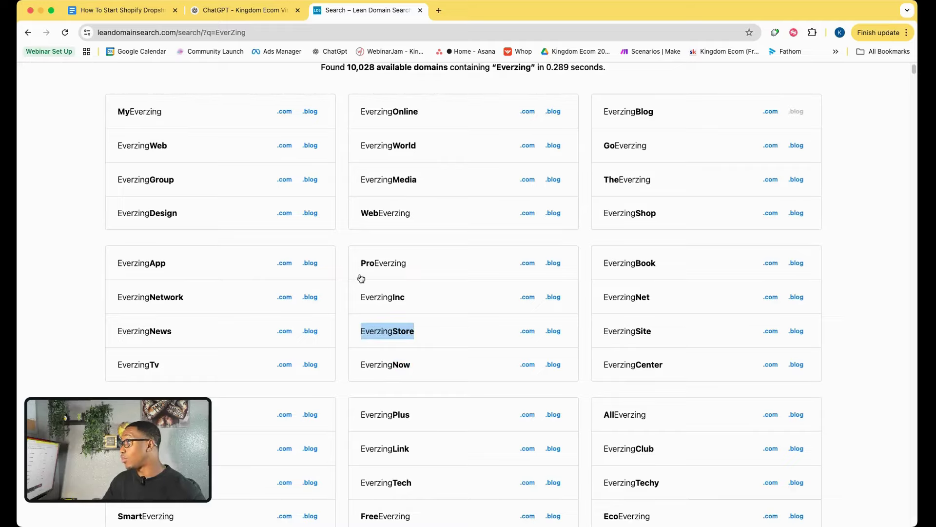
click(145, 14)
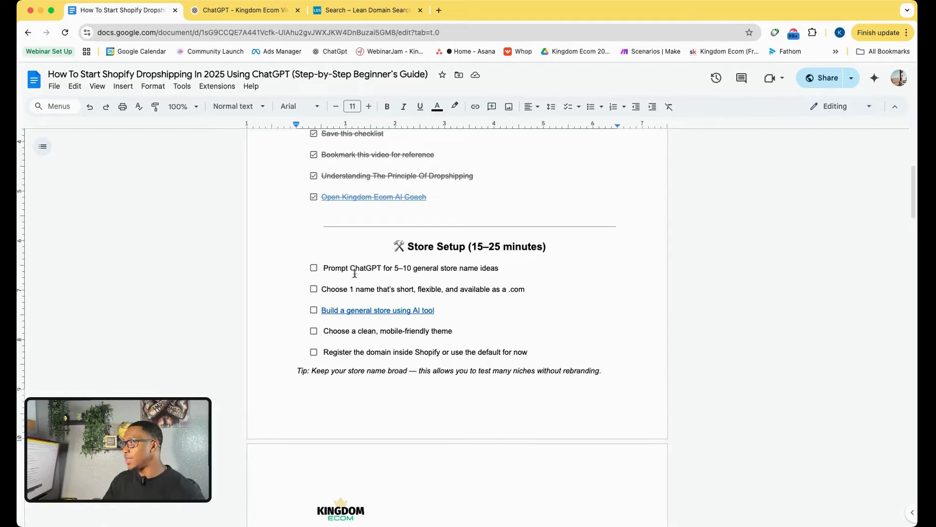
Note EverzingStore in parentheses after the store name ideas item in the checklist.
click(240, 13)
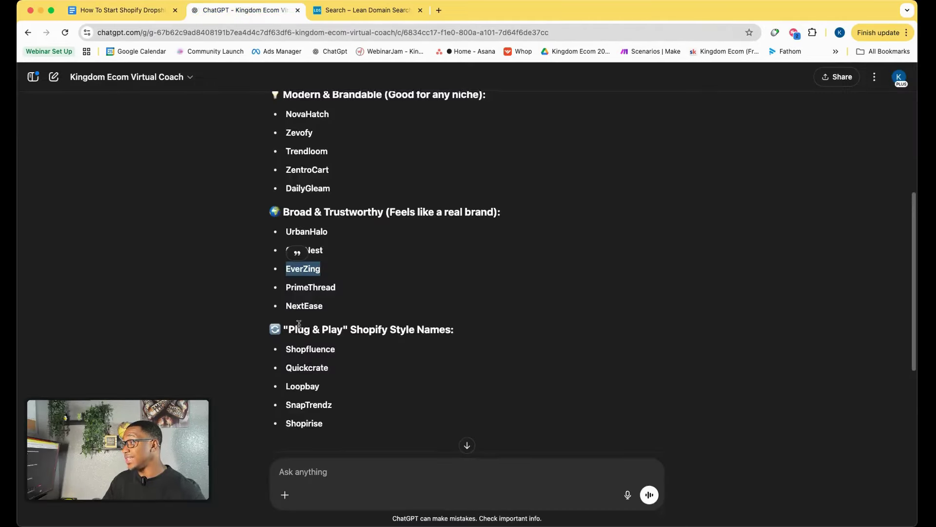
scroll(299, 324, down, 3)
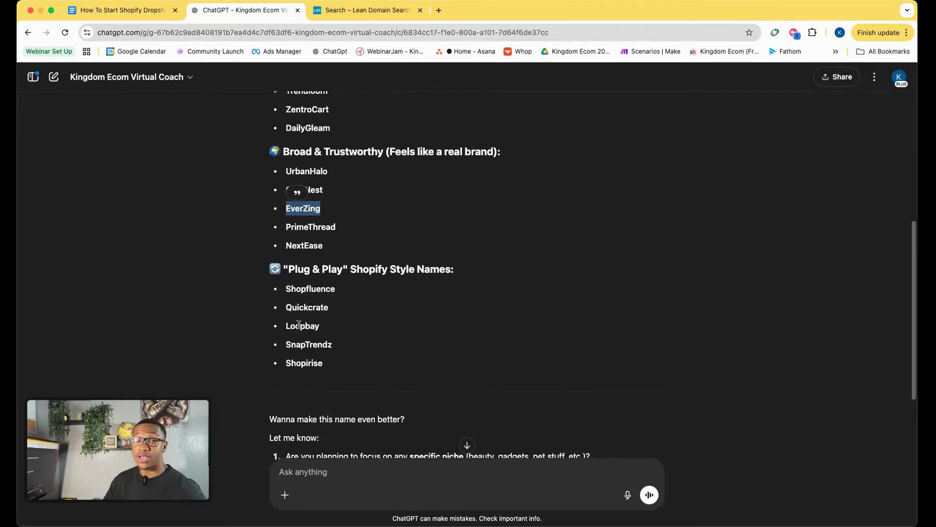
click(136, 10)
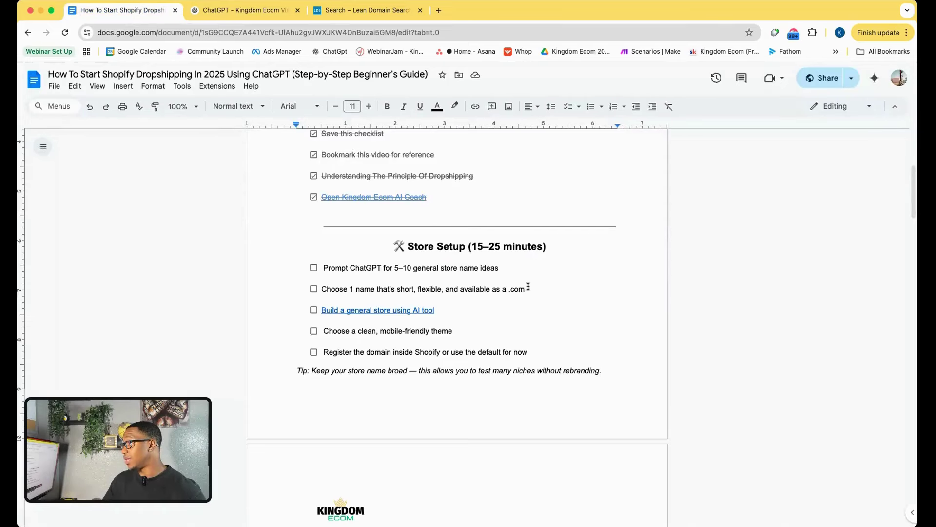
click(524, 267)
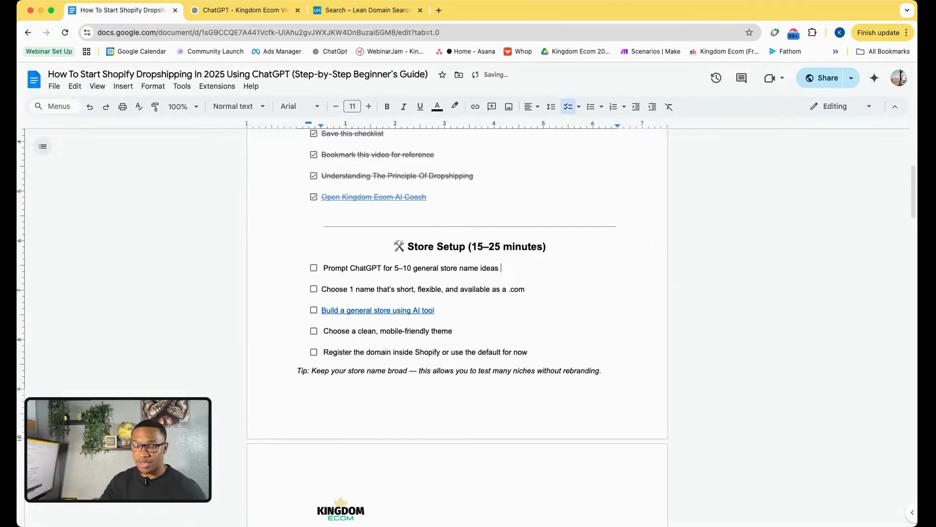
text(()
key(super+v)
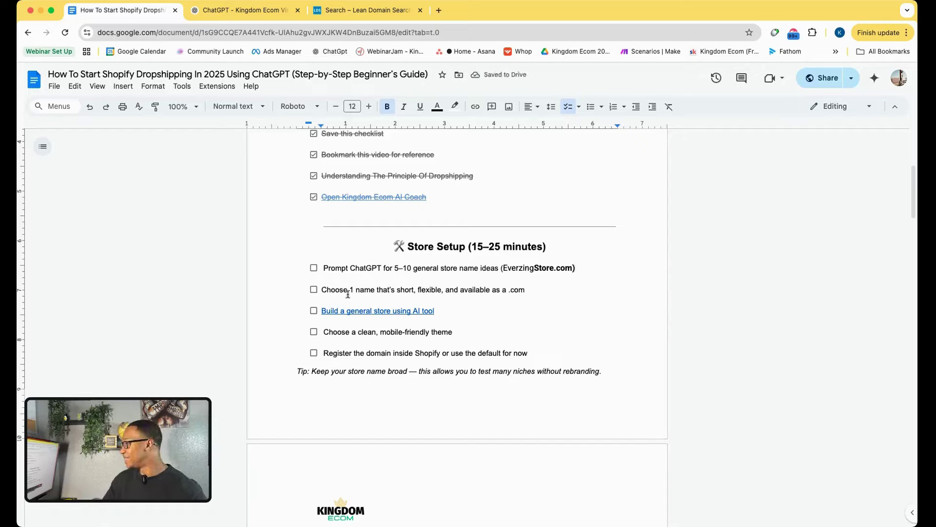
Check off the first Store Setup item and the choose-a-name item.
click(314, 268)
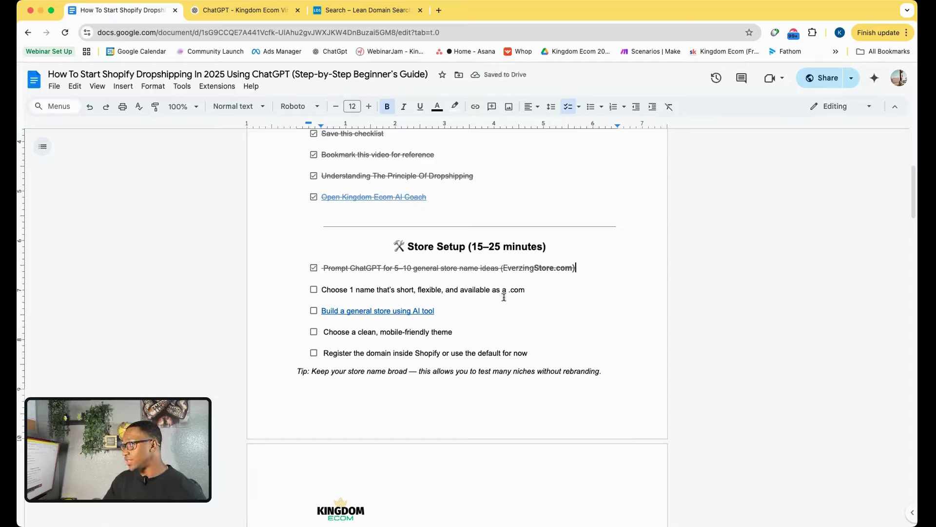
click(313, 289)
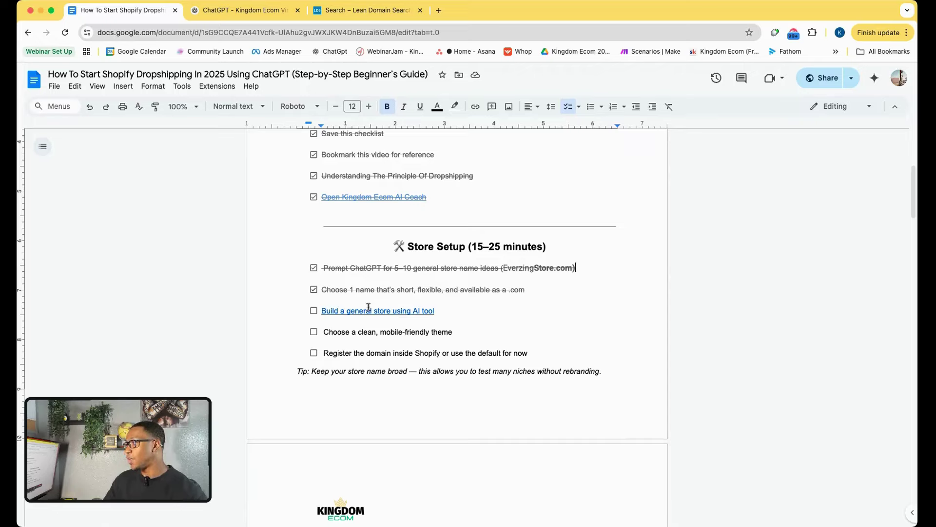
click(380, 311)
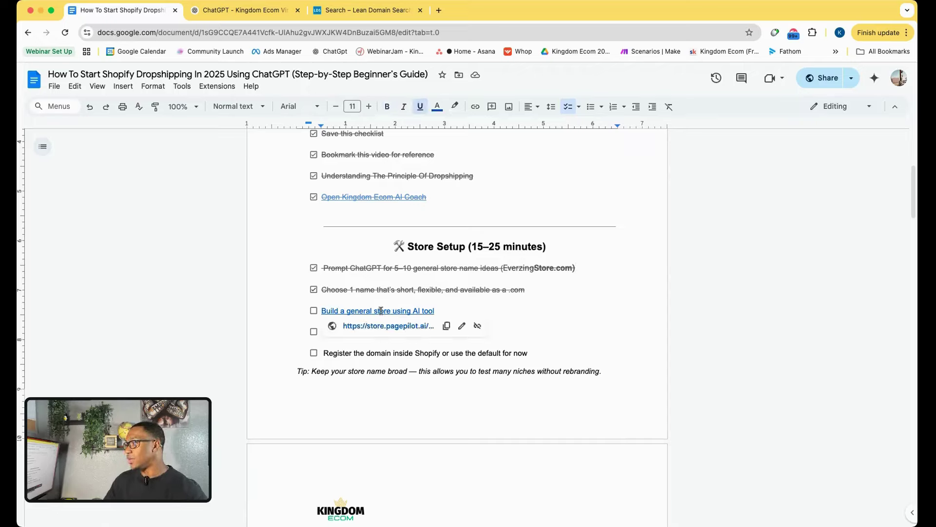
click(233, 10)
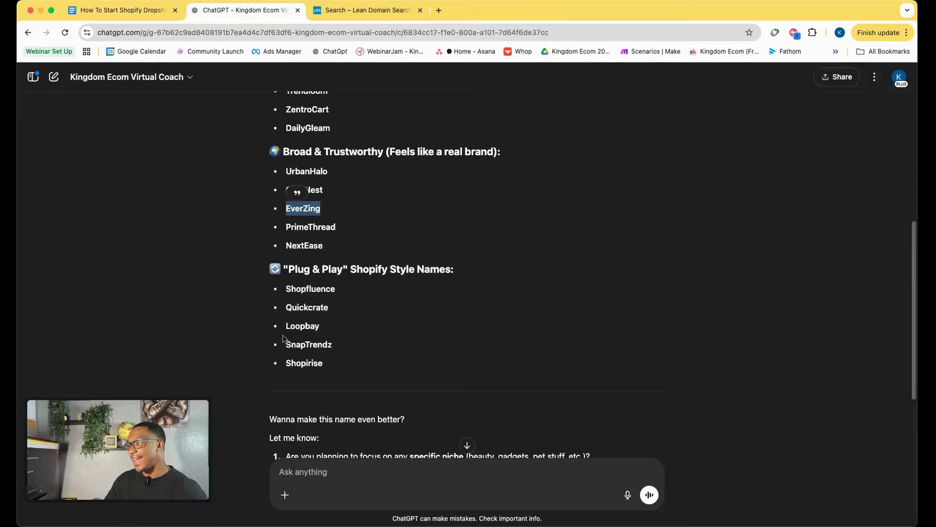
Ask the ChatGPT coach how to build the Shopify store with AI and read its PagePilot recommendation.
click(310, 473)
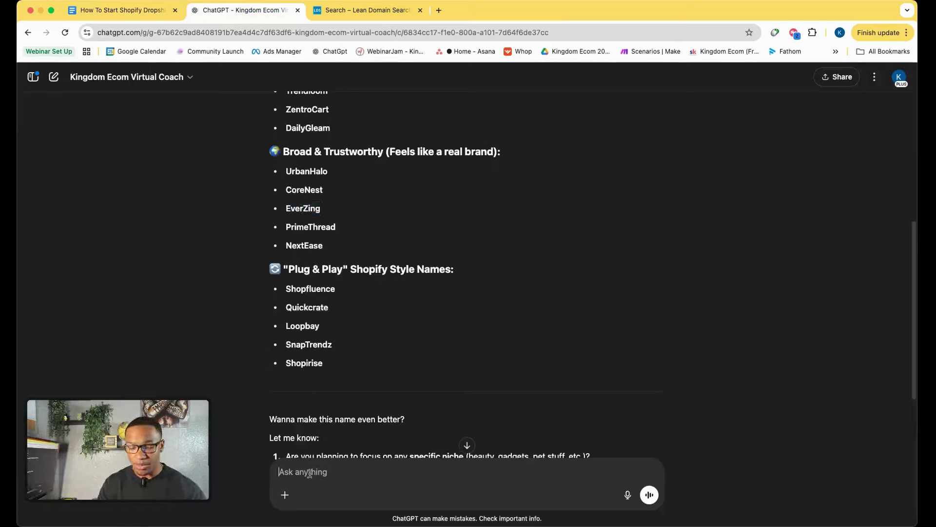
text(Hey )
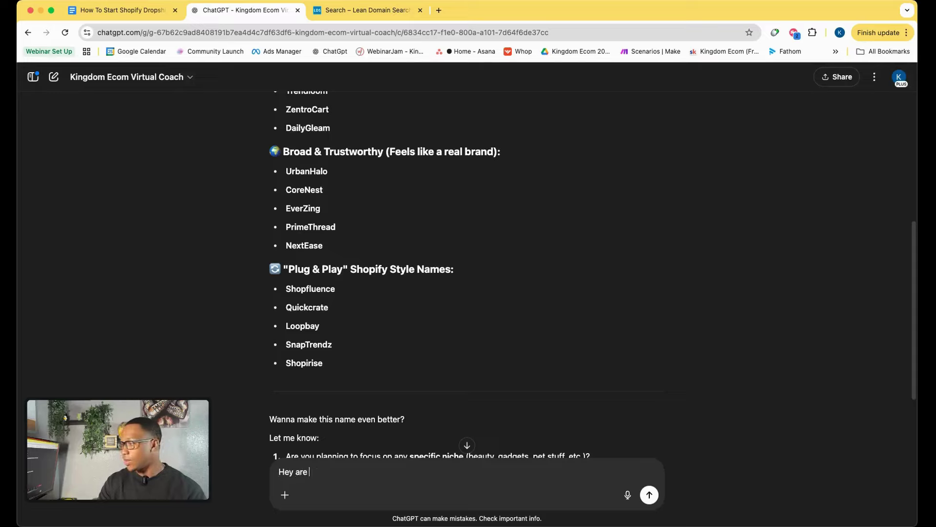
text(ar)
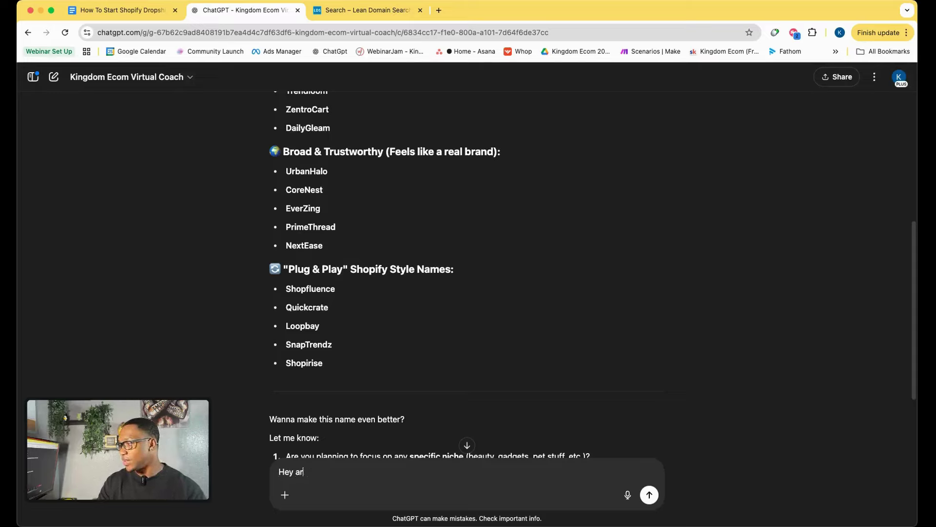
key(BackSpace)
key(BackSpace)
key(BackSpace)
key(BackSpace)
key(BackSpace)
key(BackSpace)
text(Nice )
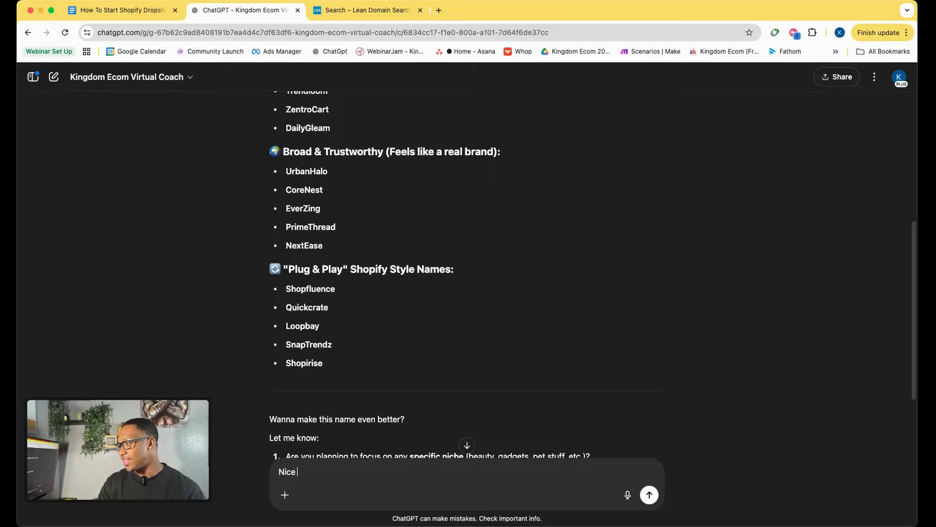
text(now)
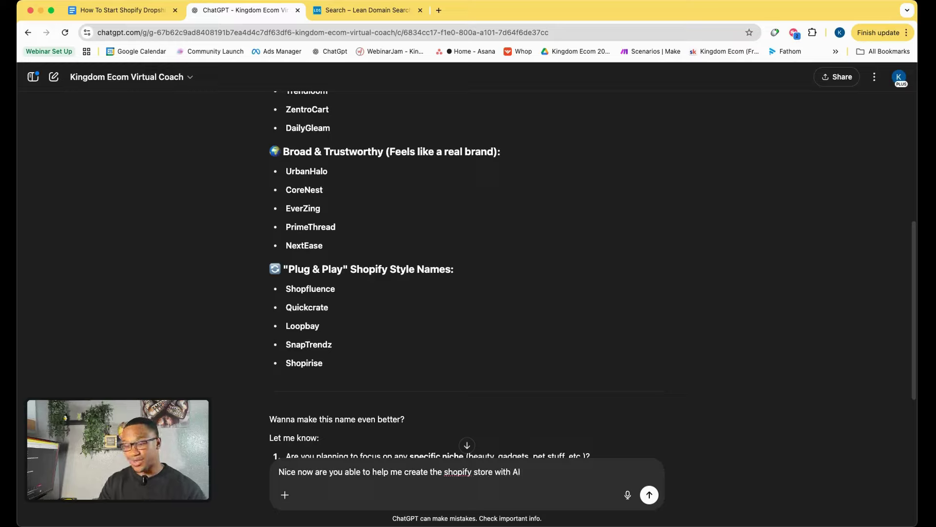
text(?)
key(Return)
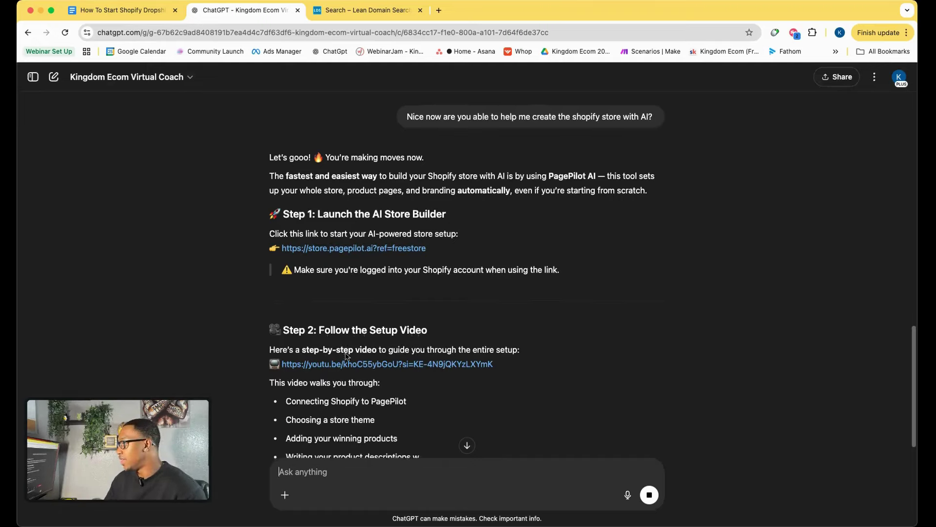
scroll(345, 355, down, 2)
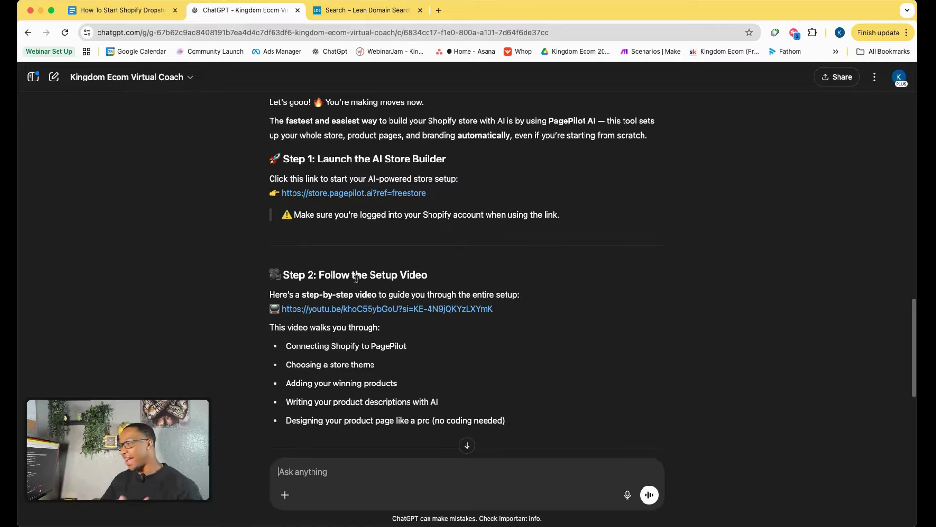
Open the StorePilot store builder link from the reply in a new tab.
click(361, 193)
scroll(439, 292, down, 5)
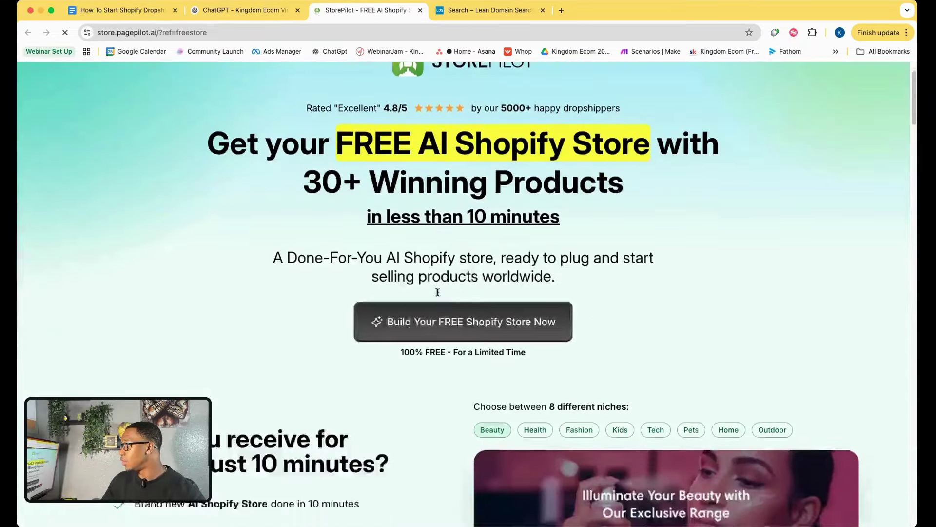
scroll(434, 299, down, 3)
scroll(435, 299, up, 10)
key(ctrl+shift+Tab)
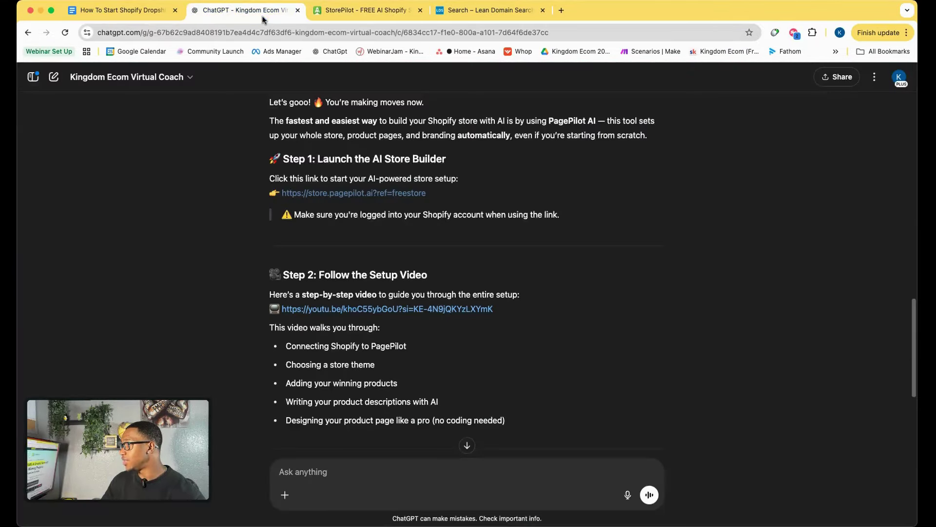
scroll(313, 290, down, 2)
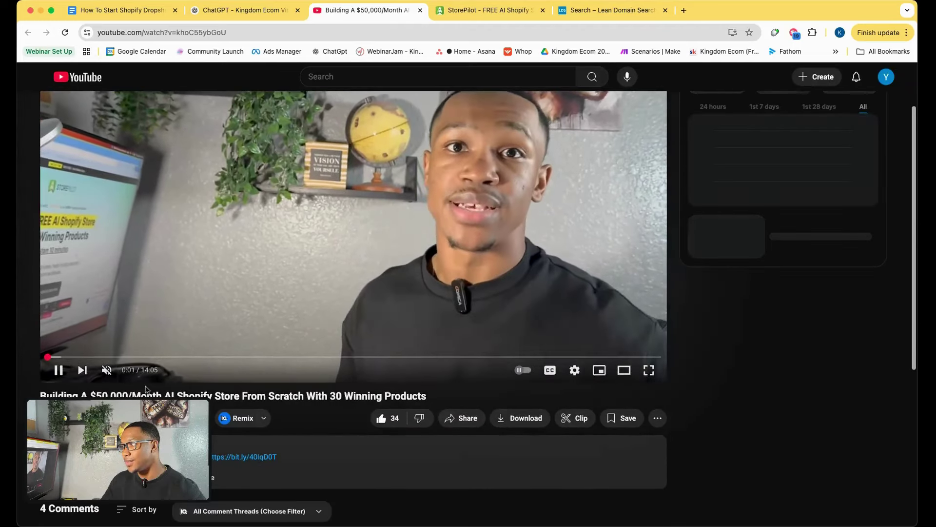
Skip the setup video ahead to about 6:06 and pause on the Admin API scopes.
click(208, 357)
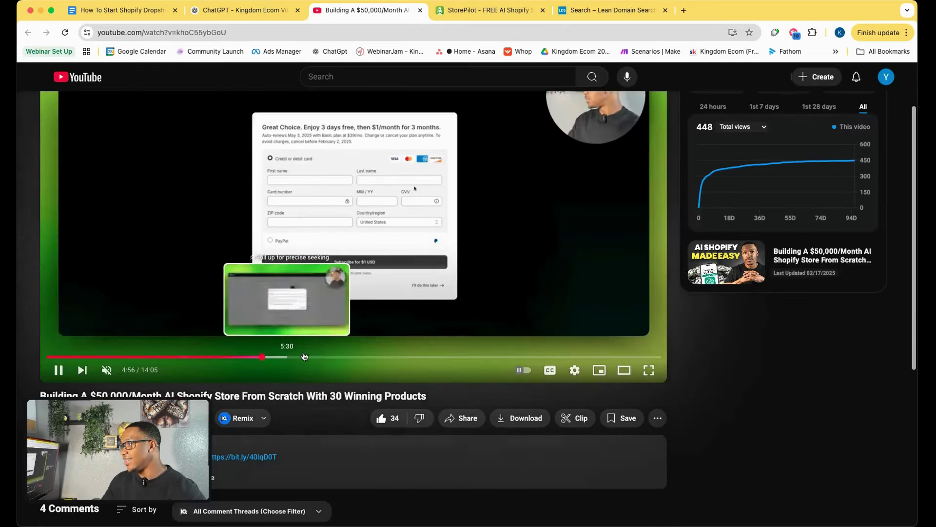
click(313, 357)
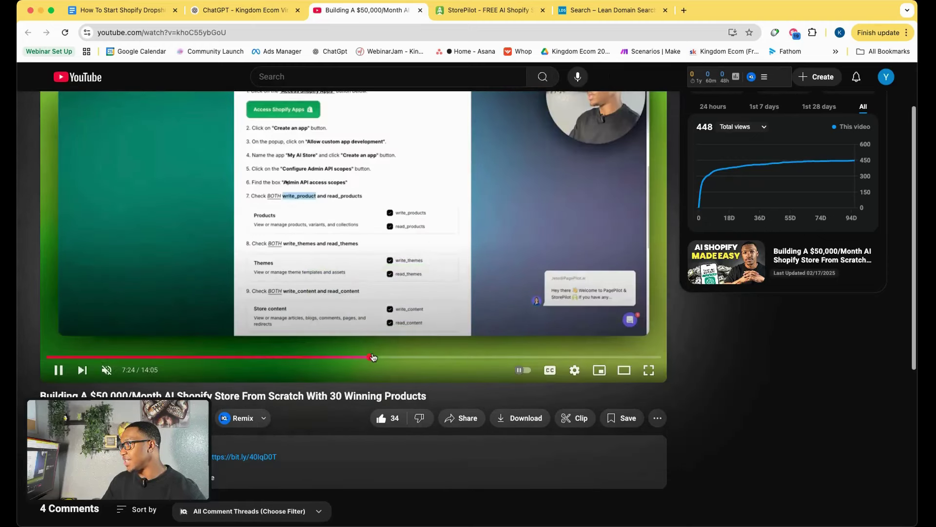
click(241, 309)
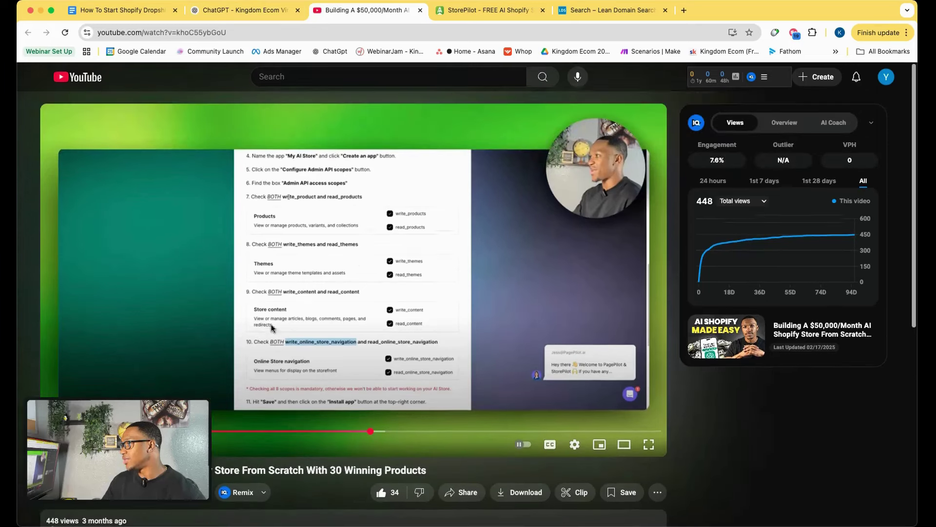
scroll(221, 73, up, 3)
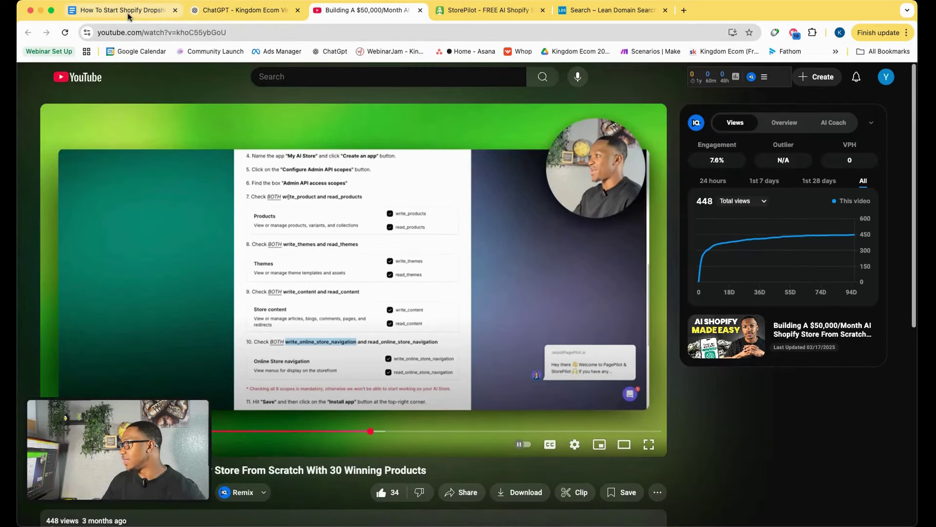
Start building the free AI Shopify store from the StorePilot landing page.
click(253, 11)
scroll(443, 292, down, 5)
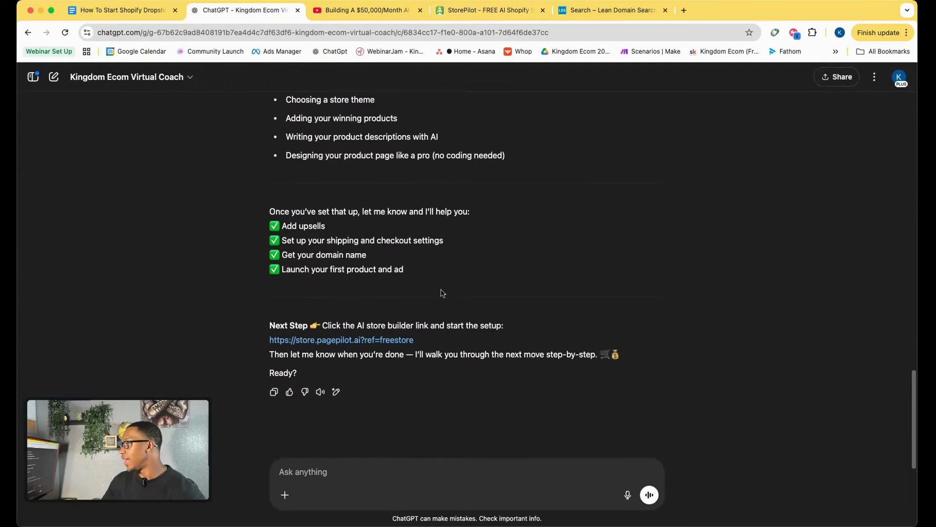
click(488, 11)
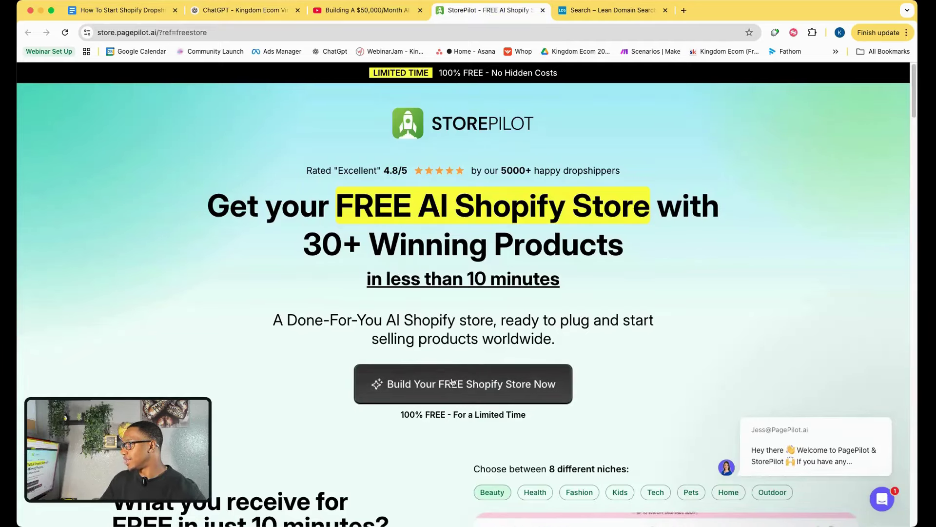
scroll(436, 360, down, 1)
click(435, 364)
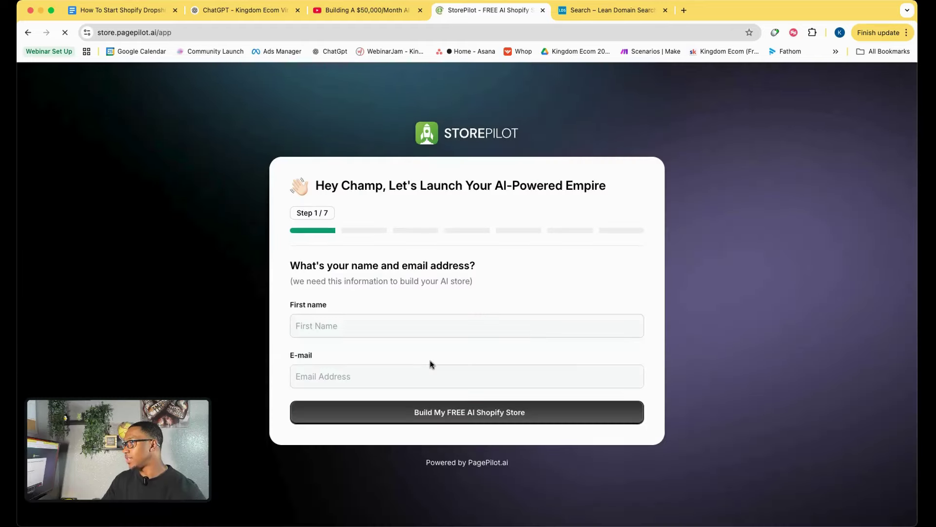
Enter the first name and the Gmail e-mail address in Step 1 and submit.
click(369, 325)
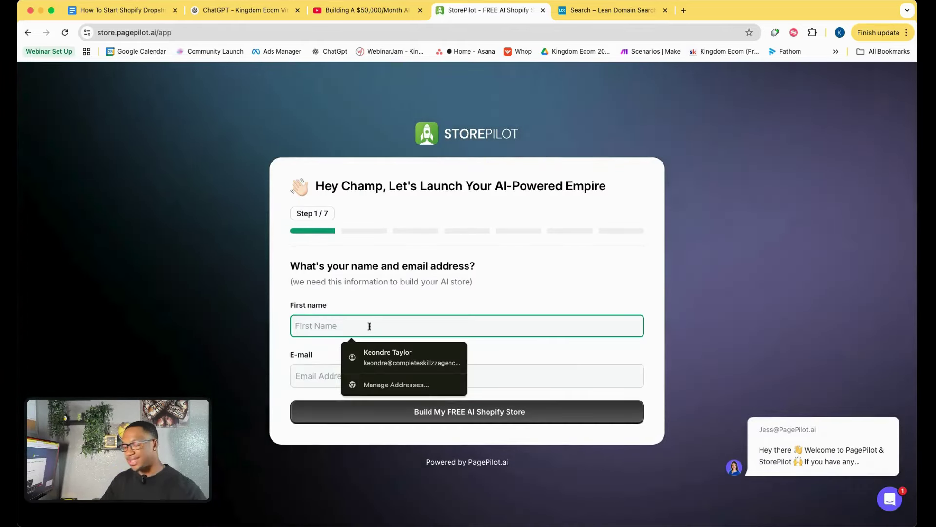
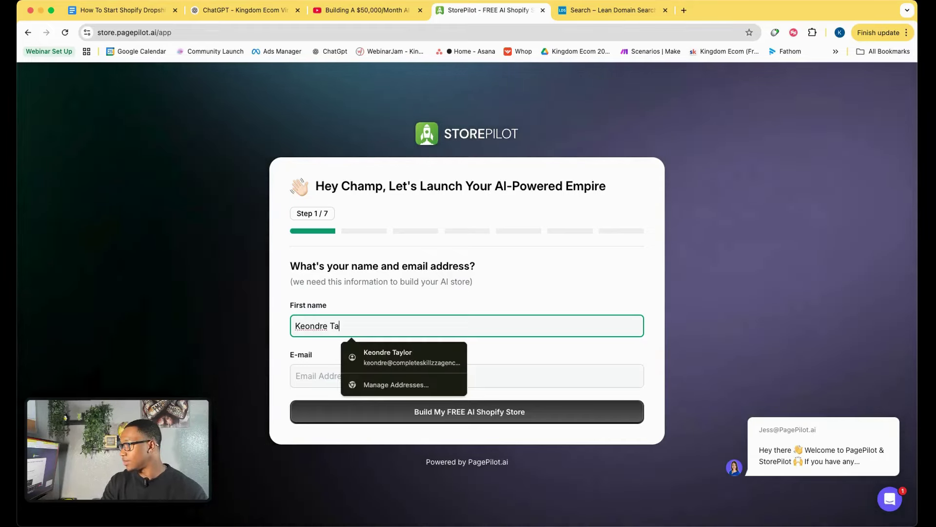
key(BackSpace)
key(BackSpace)
key(BackSpace)
click(308, 375)
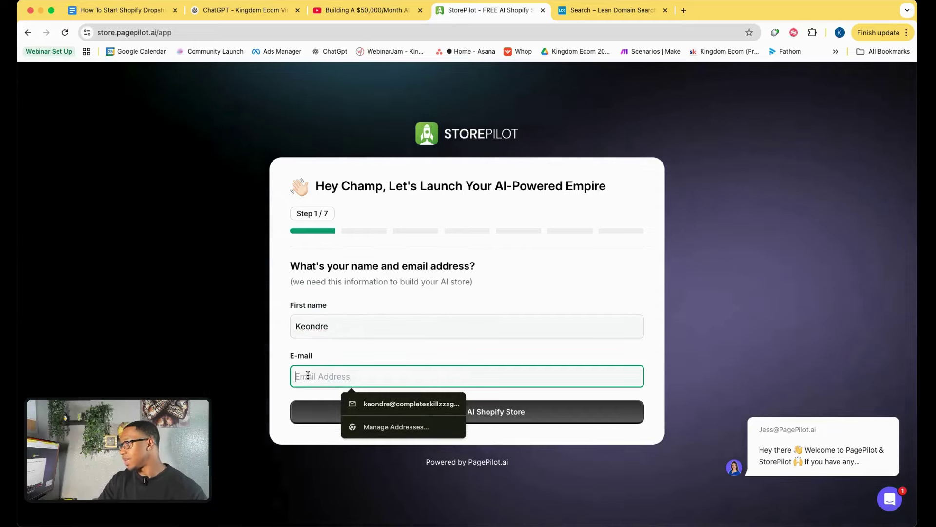
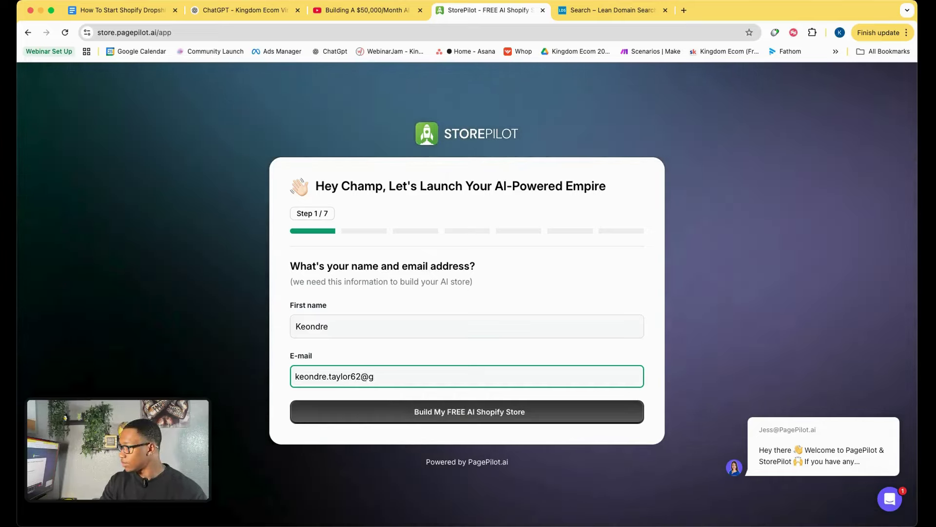
click(361, 406)
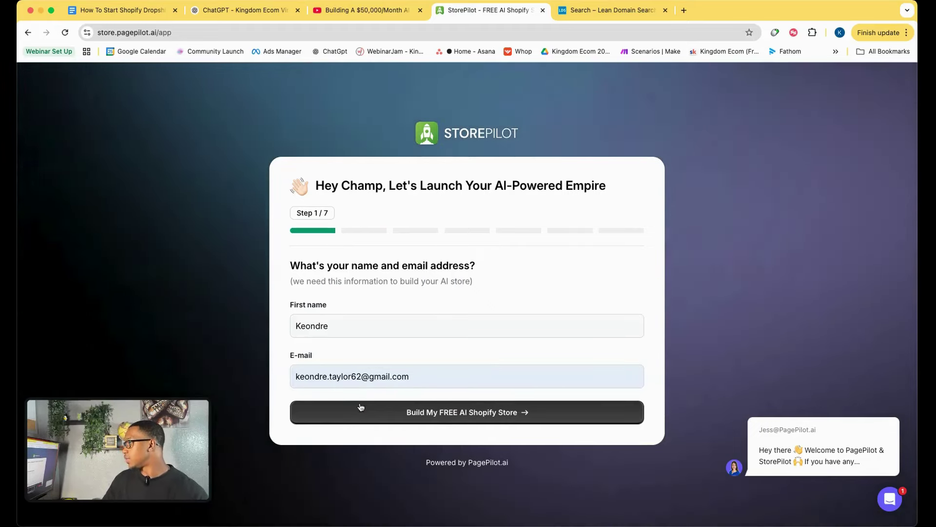
click(361, 409)
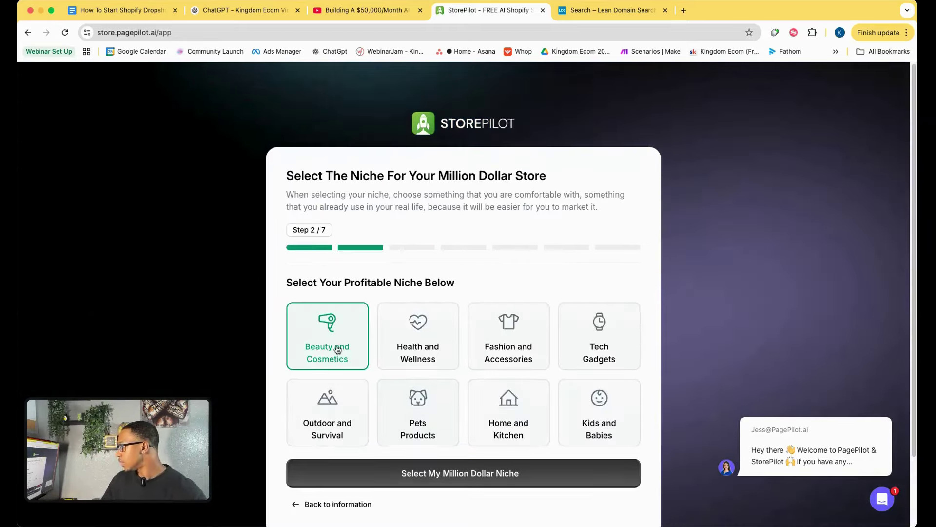
Pick Health and Wellness instead of Outdoor and Survival as the niche and confirm it.
scroll(337, 349, down, 3)
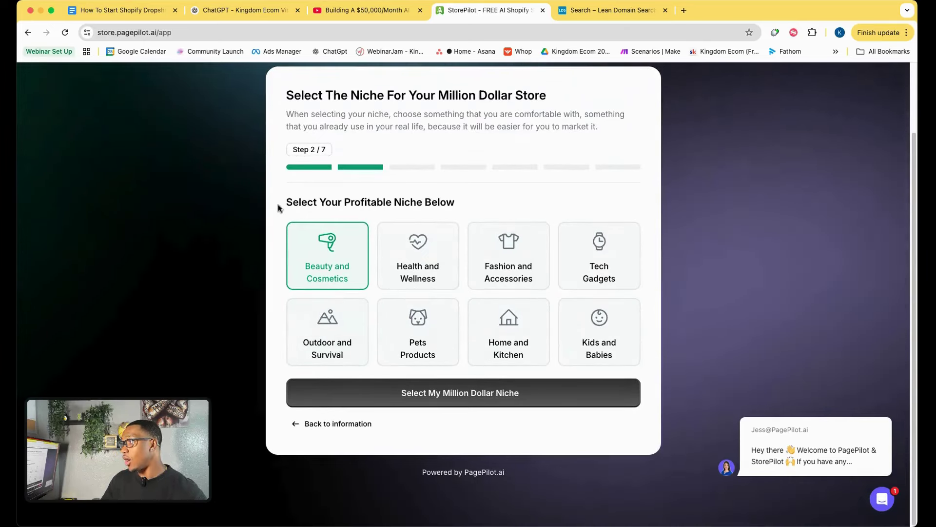
drag(278, 205, 478, 202)
click(481, 205)
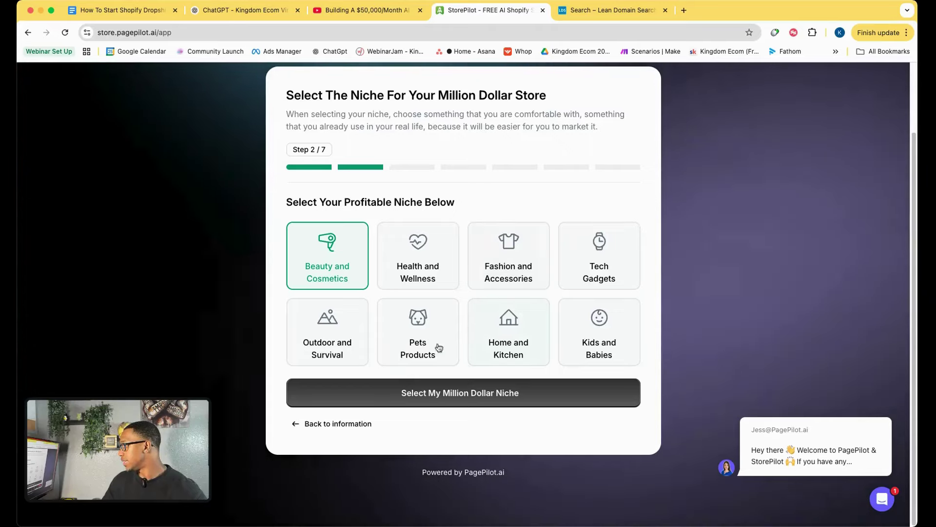
click(327, 317)
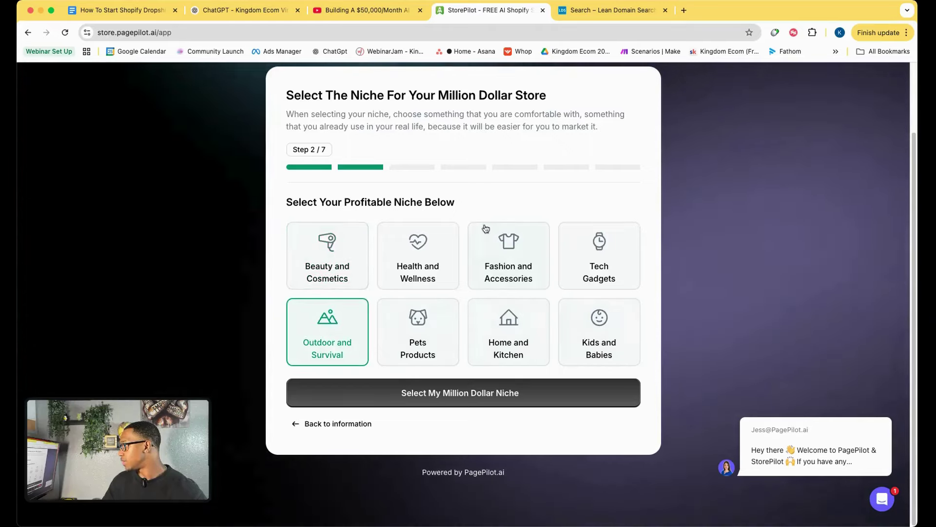
click(422, 291)
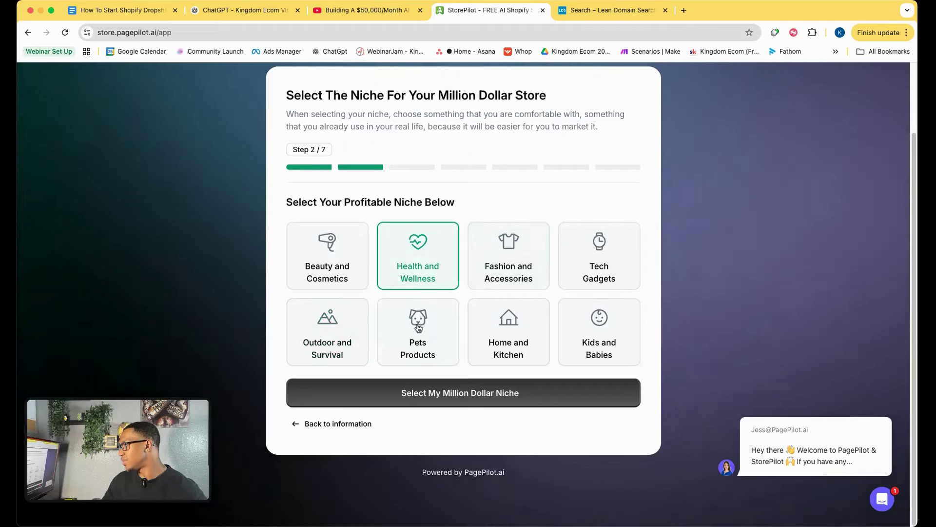
click(458, 391)
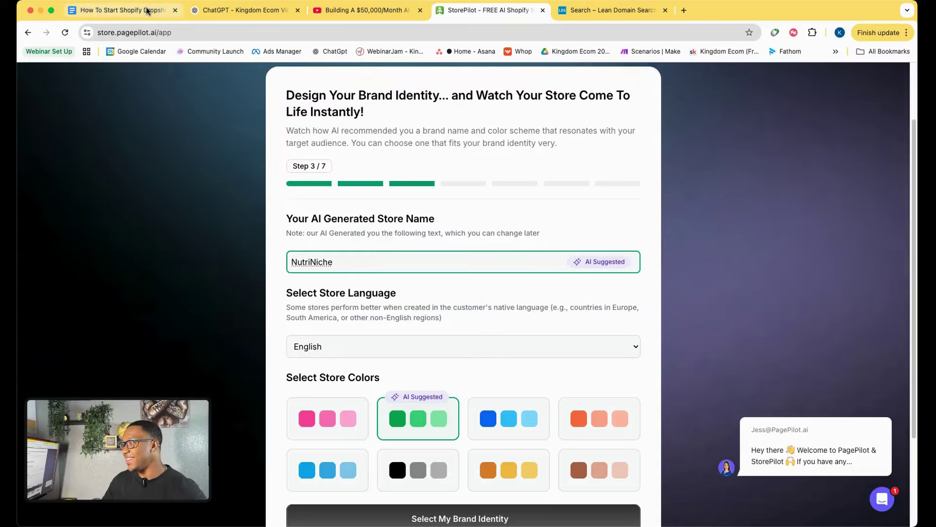
Replace the suggested name NutriNiche with EverzingStore, keep the green palette, and confirm the brand identity.
click(600, 10)
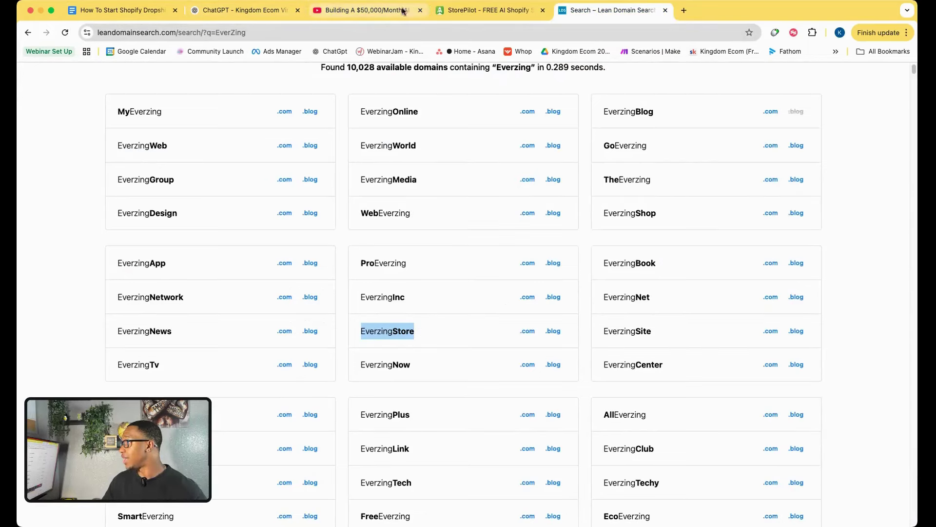
click(488, 10)
drag(435, 260, 313, 258)
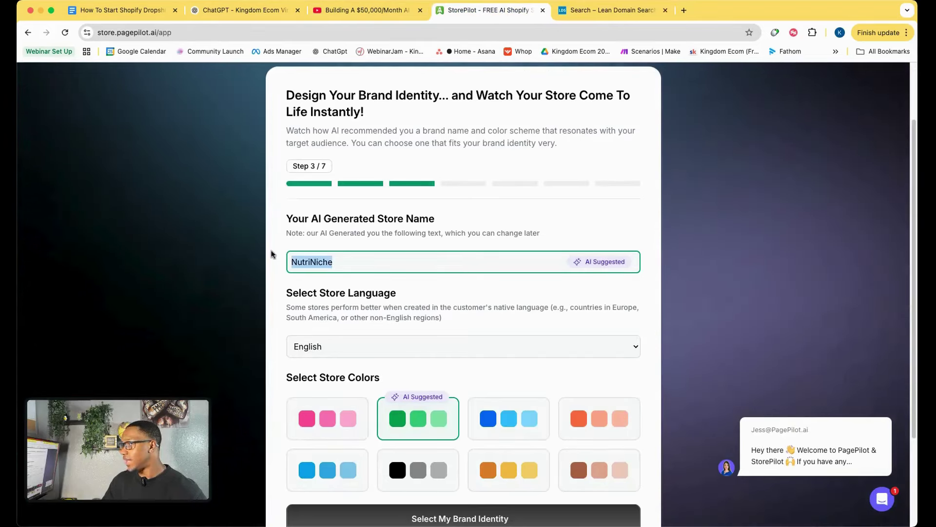
text(EverzingStore)
click(443, 293)
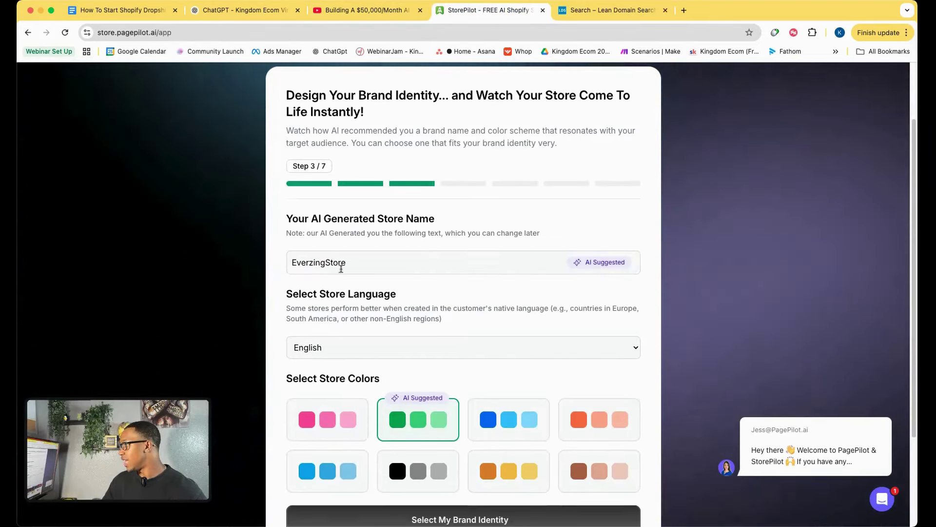
scroll(359, 273, down, 3)
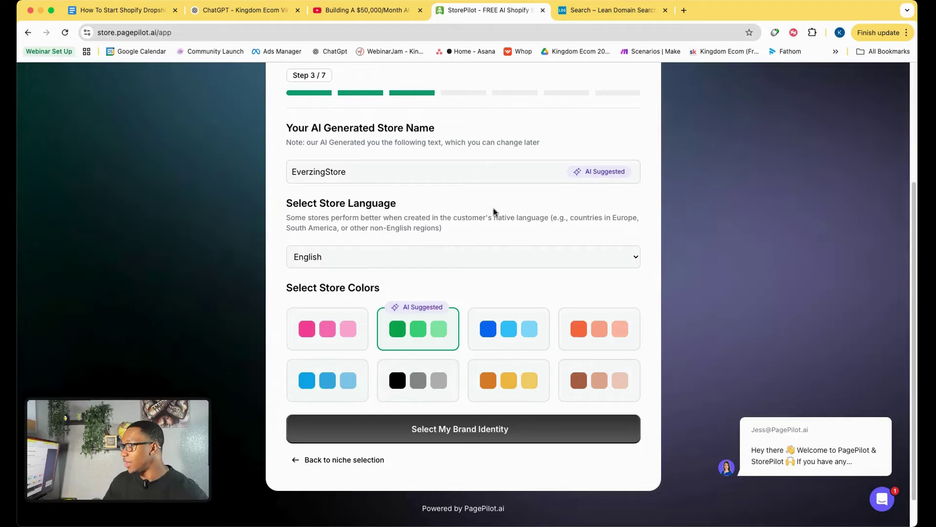
scroll(438, 209, down, 2)
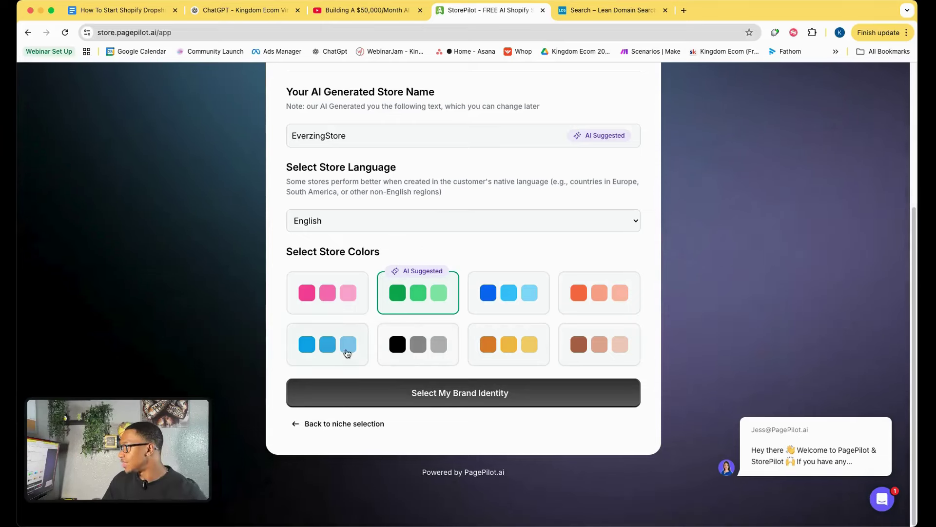
scroll(392, 292, up, 2)
scroll(397, 286, down, 2)
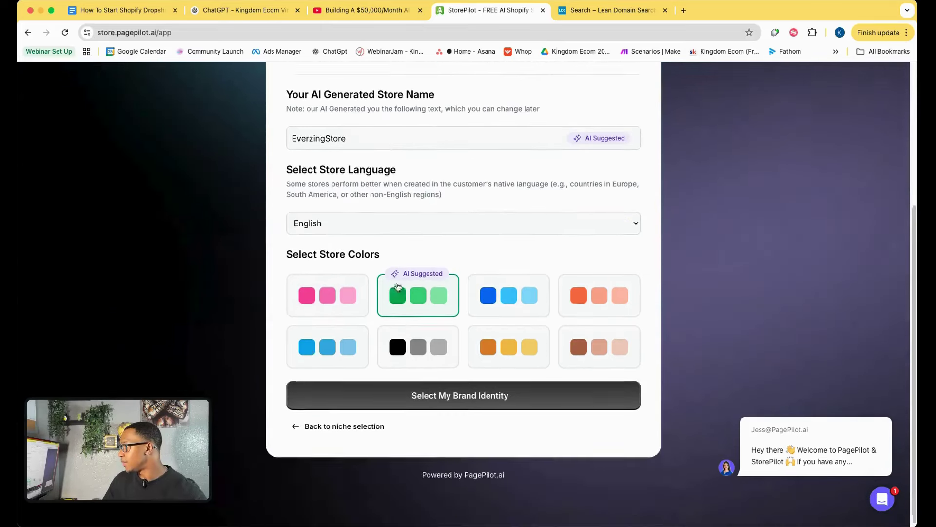
click(416, 390)
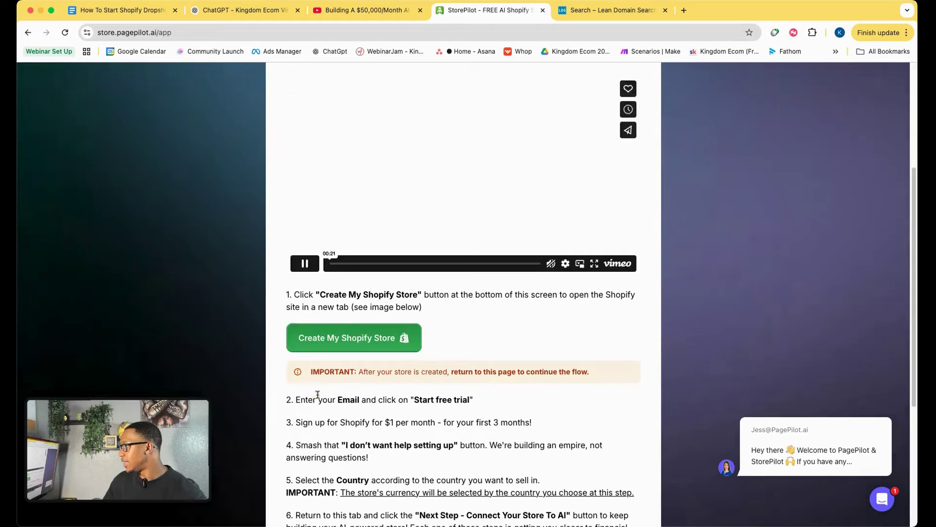
Open Shopify's $1/month free-trial sign-up page from StorePilot's instructions.
scroll(384, 397, down, 4)
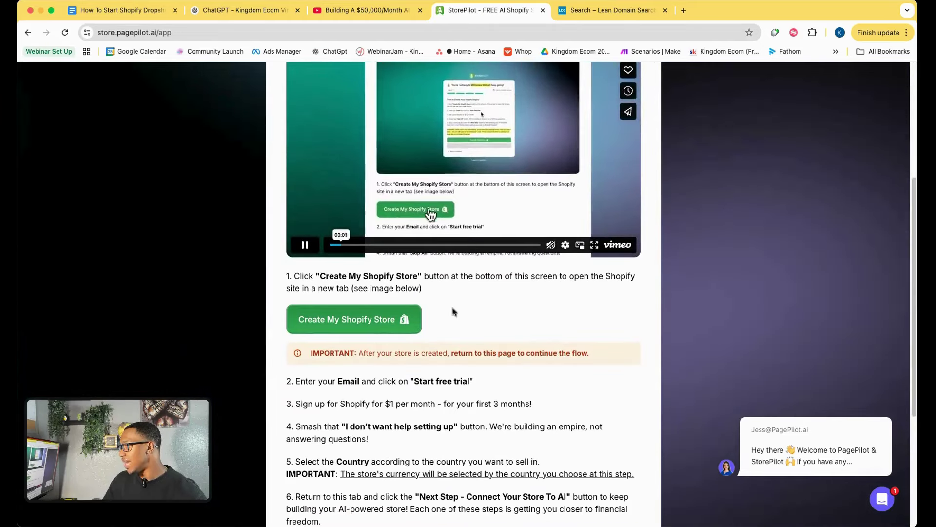
scroll(448, 369, down, 1)
scroll(448, 369, down, 4)
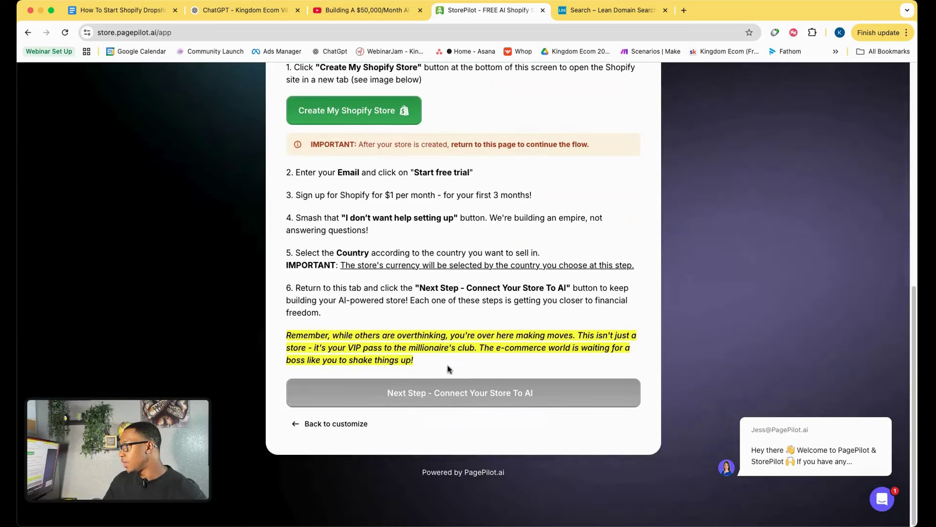
scroll(429, 370, up, 7)
scroll(405, 376, down, 2)
scroll(399, 376, down, 4)
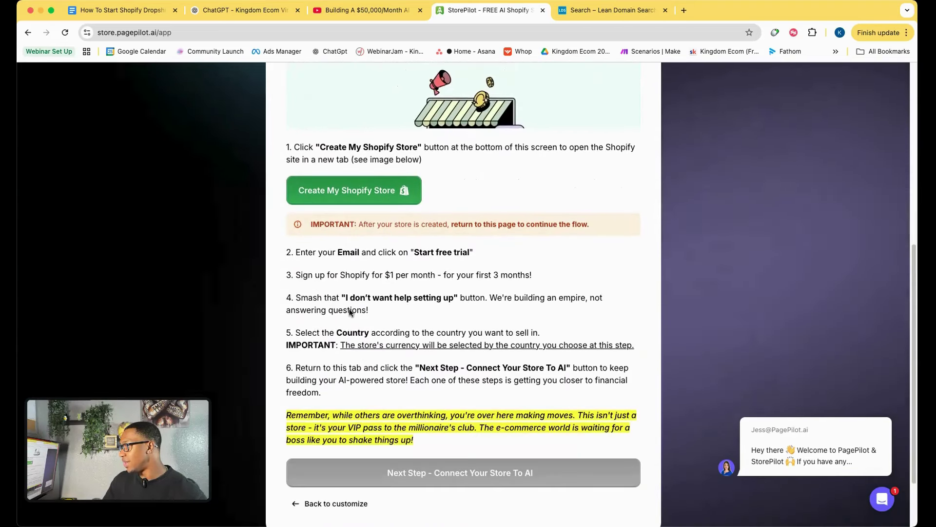
click(363, 195)
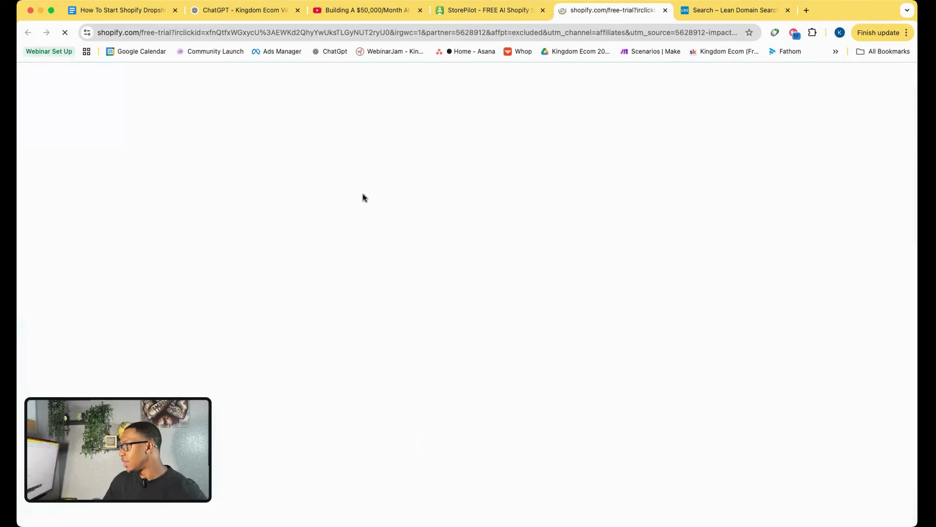
Enter the Gmail e-mail address and start the Shopify free trial.
click(420, 218)
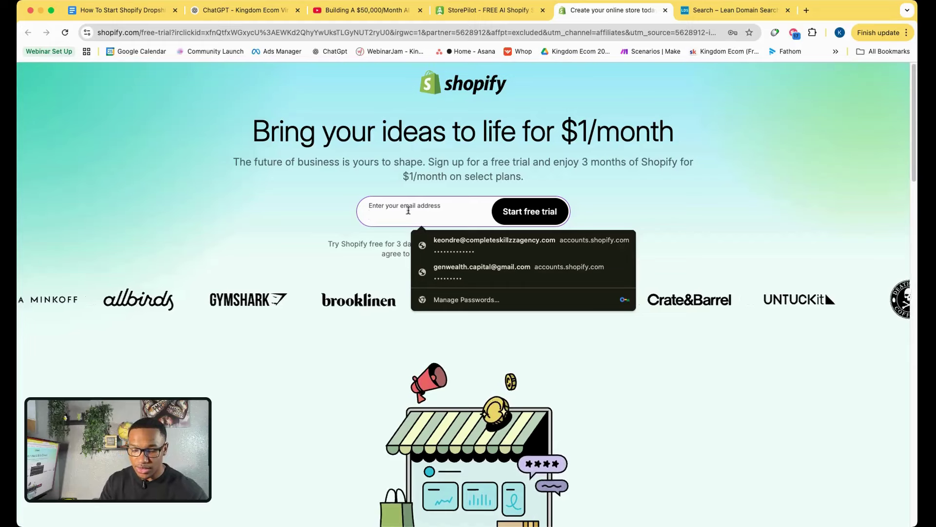
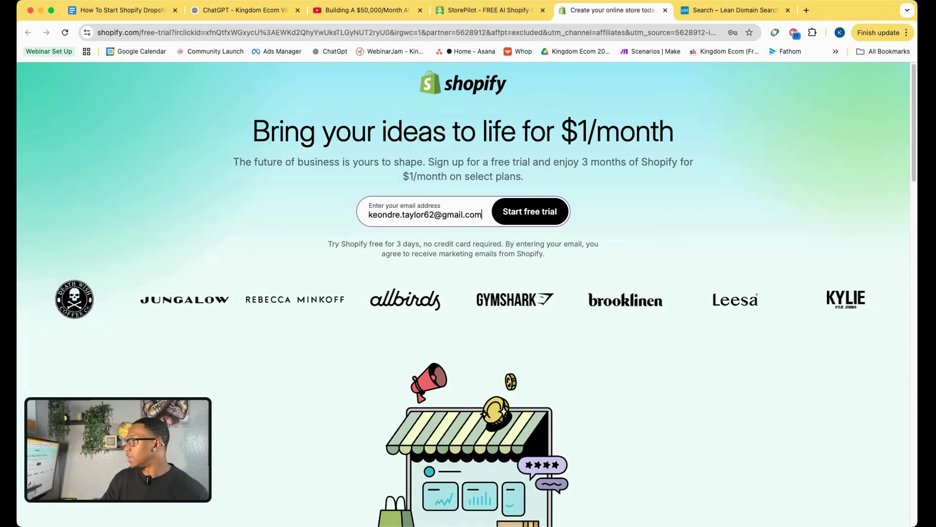
click(549, 221)
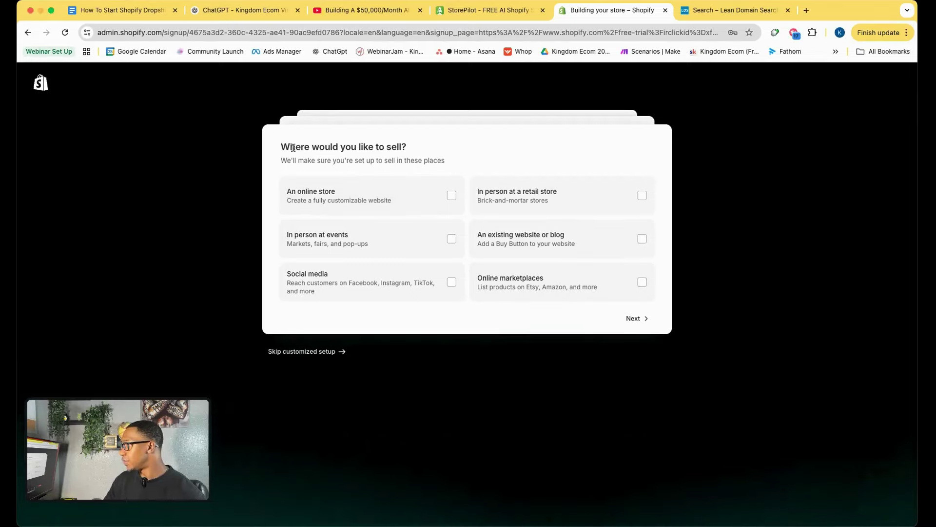
Start the Shopify free trial and skip the where-to-sell, business and what-to-sell questions.
drag(293, 147, 422, 147)
click(450, 148)
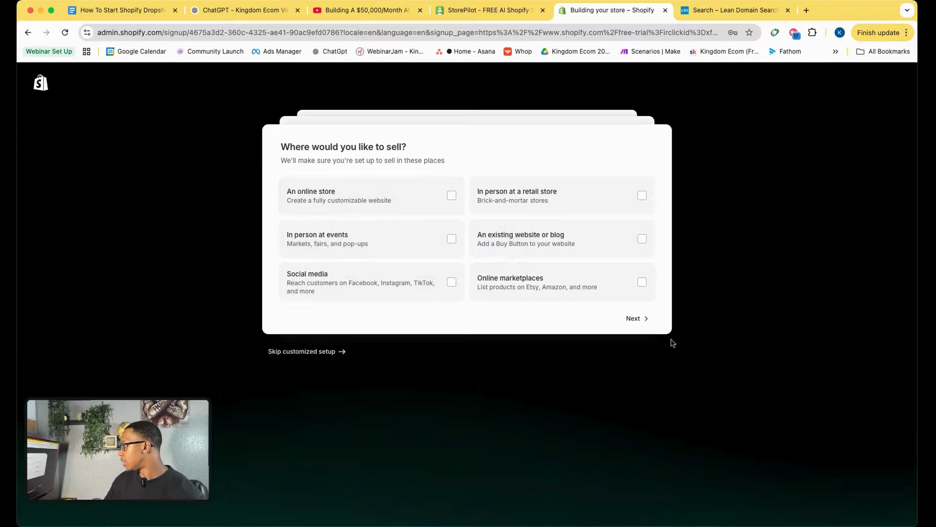
click(636, 316)
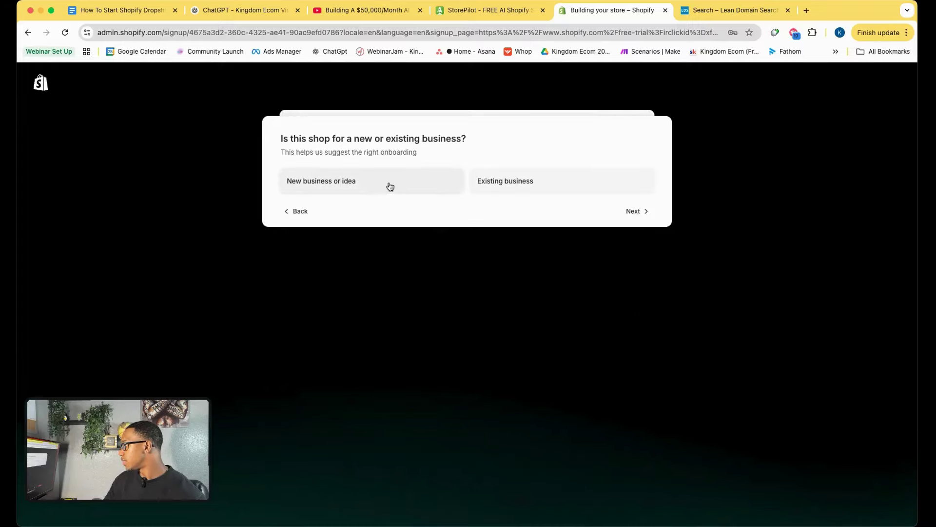
click(646, 212)
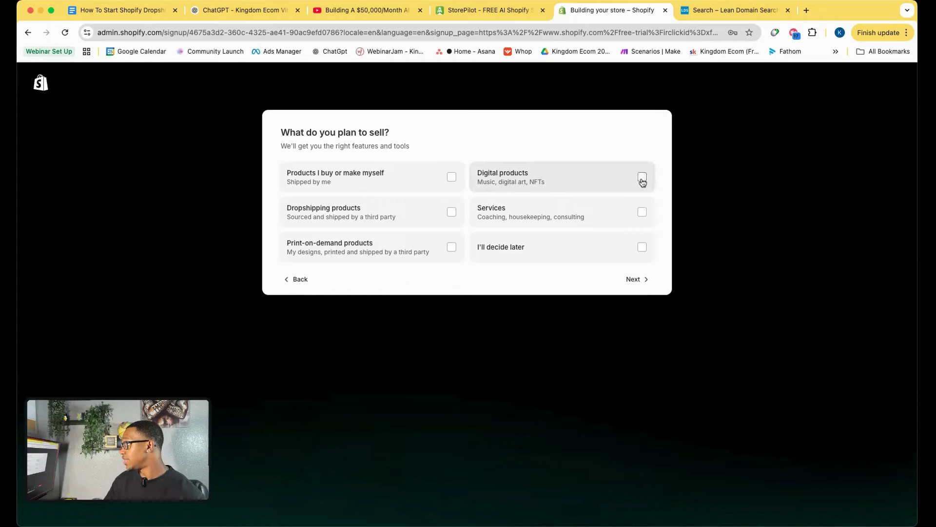
click(645, 284)
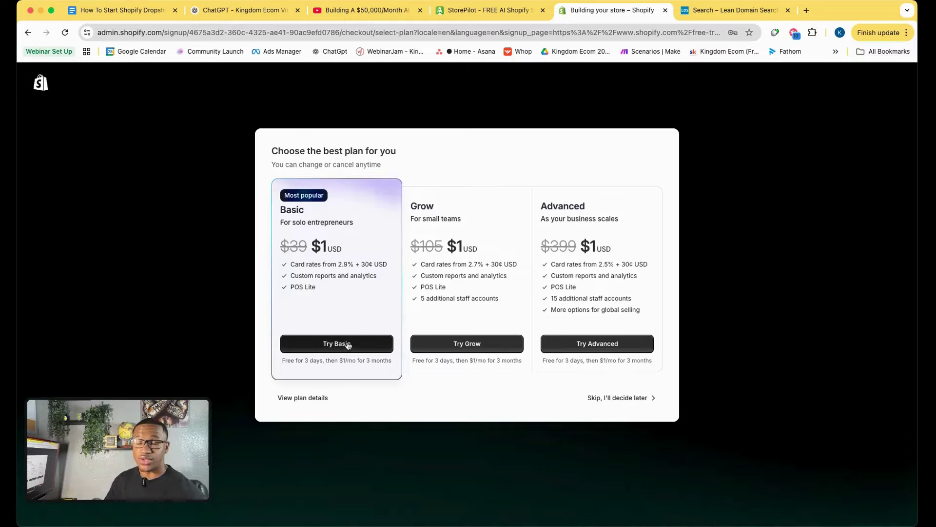
Start the Basic plan trial, then advance StorePilot to 'Next Step - Connect Your Store To AI'.
click(329, 347)
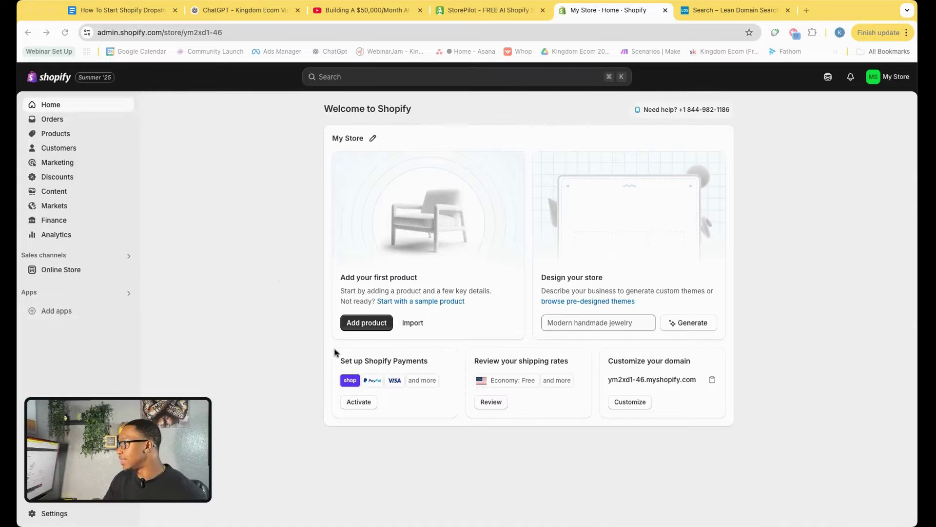
click(502, 15)
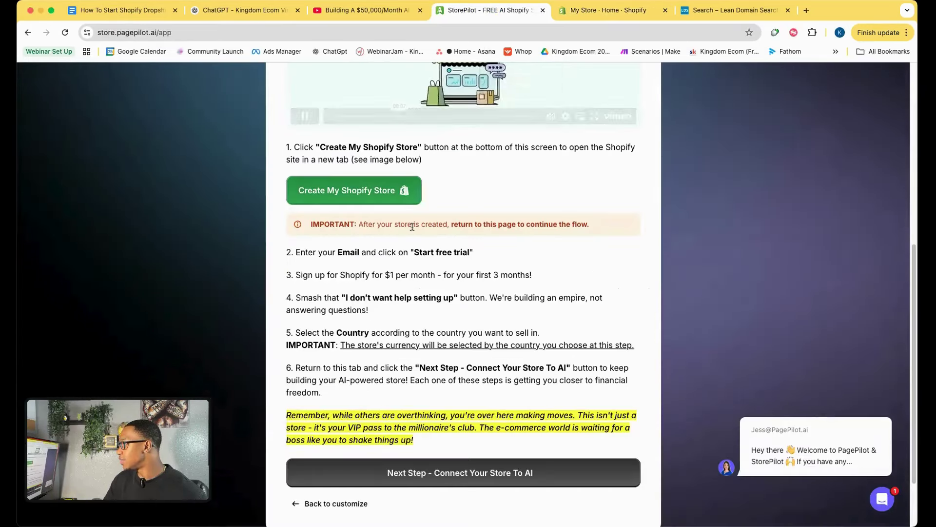
scroll(411, 204, down, 3)
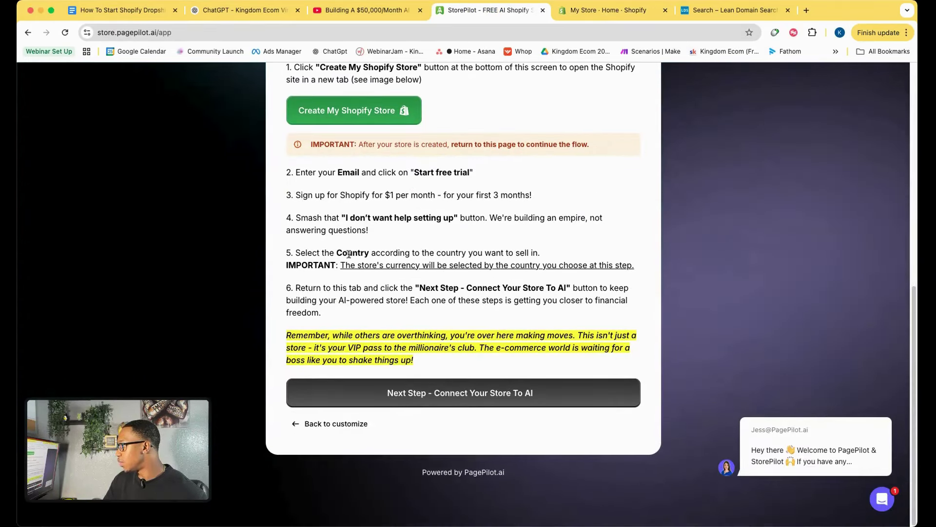
click(388, 390)
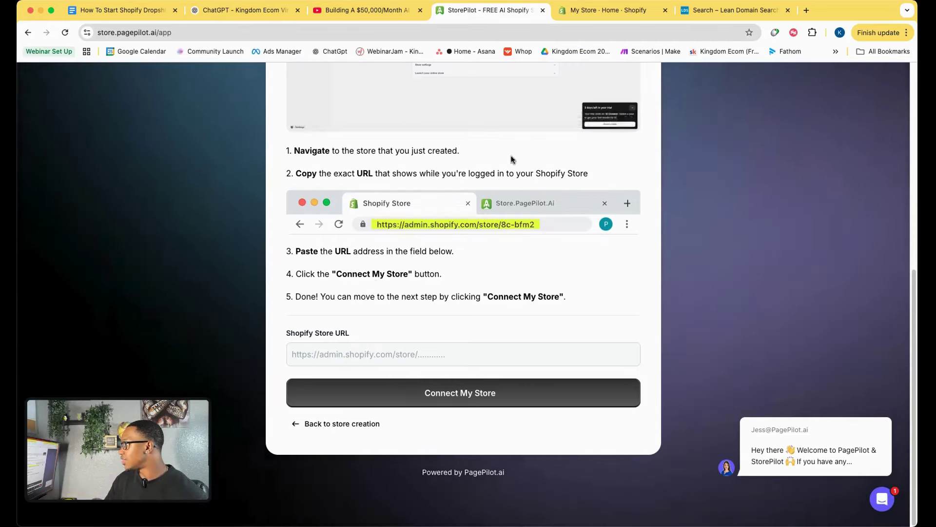
Paste the Shopify admin URL into StorePilot's Shopify Store URL field and connect the store.
click(595, 6)
click(255, 30)
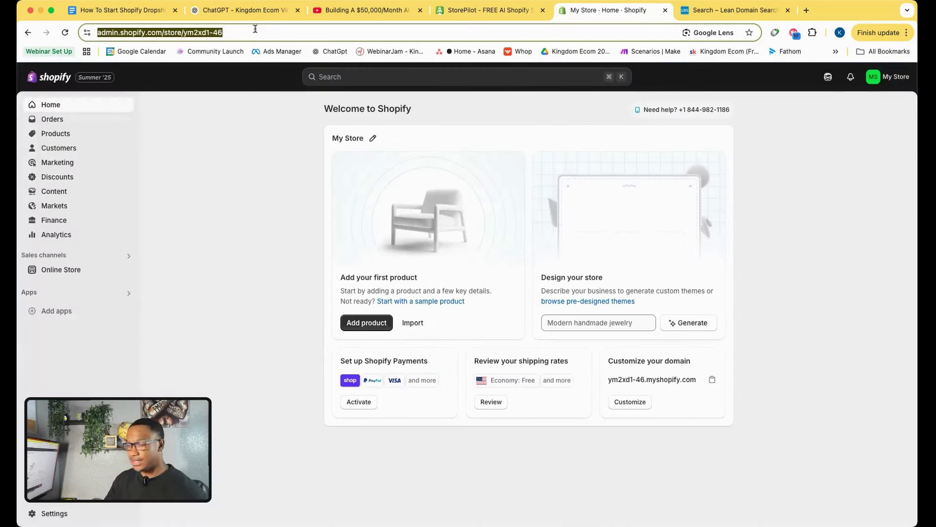
key(super+c)
click(504, 10)
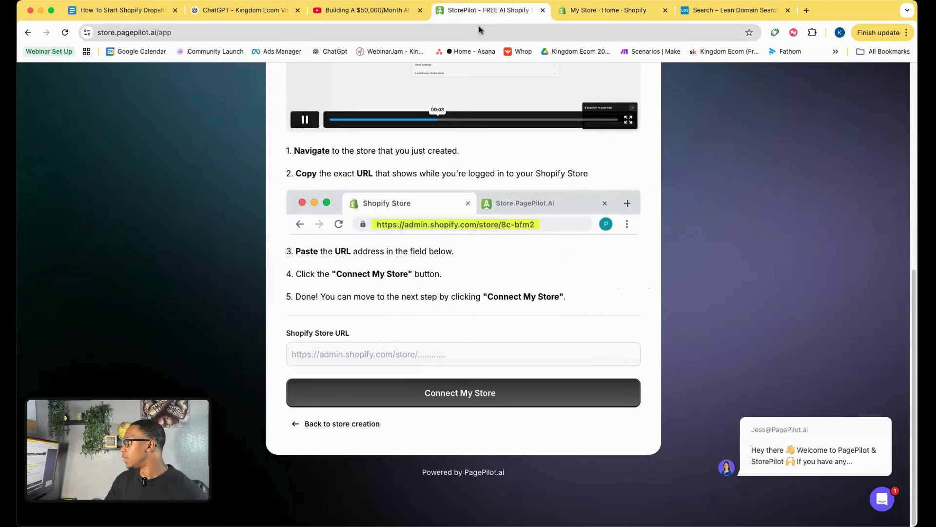
click(358, 355)
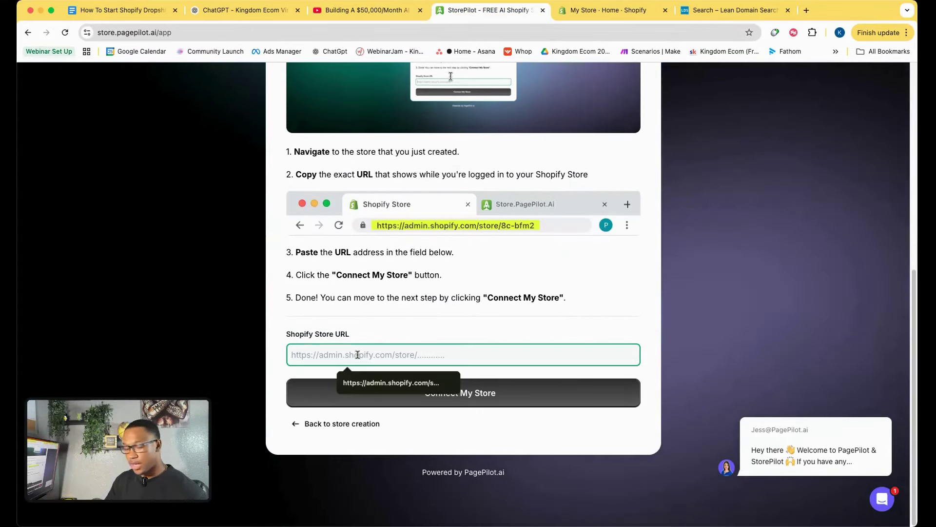
key(super+v)
scroll(409, 320, up, 8)
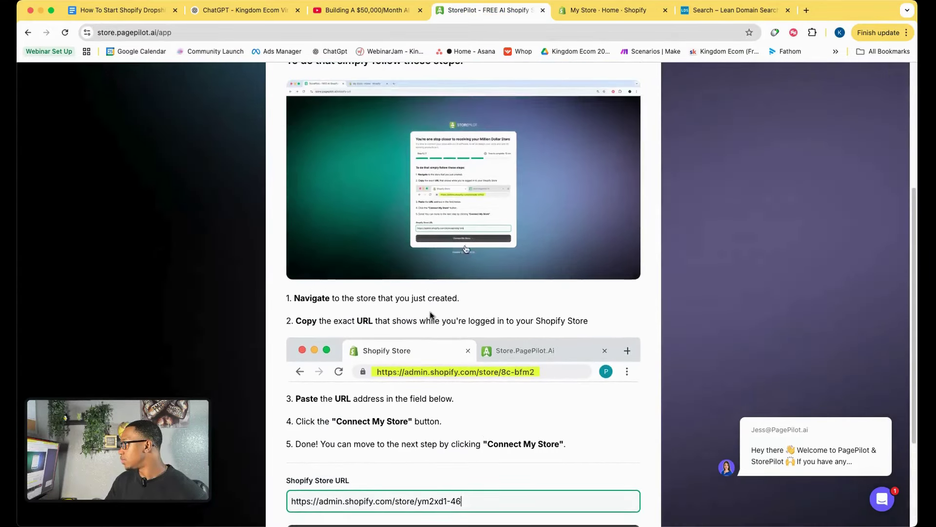
scroll(431, 316, down, 7)
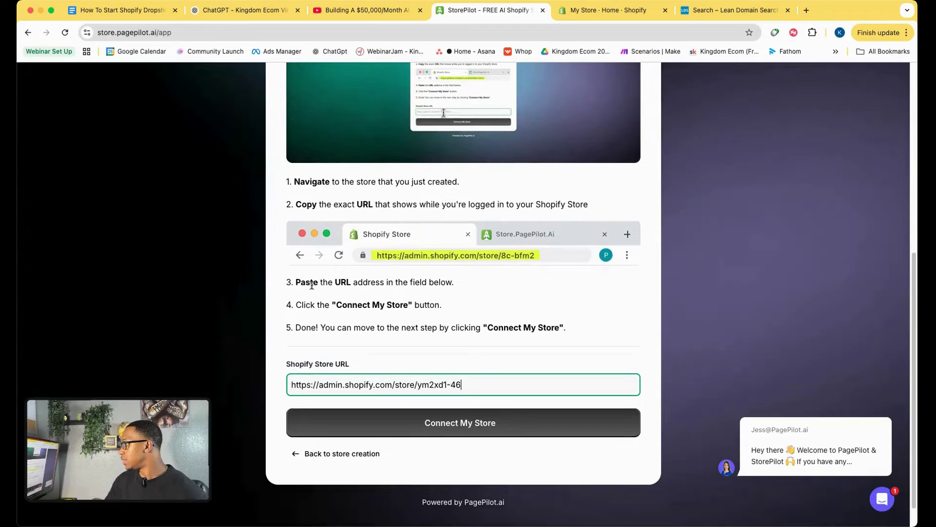
scroll(408, 330, down, 2)
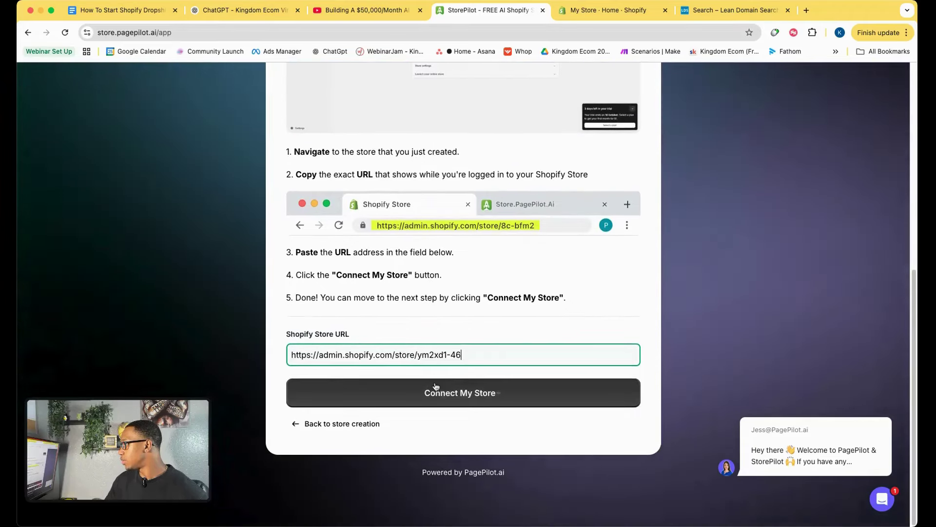
click(429, 393)
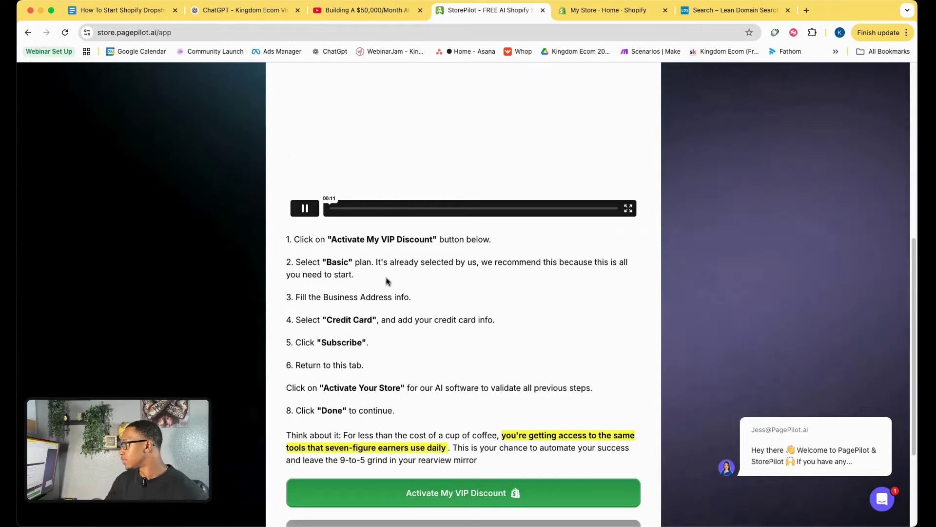
Activate the VIP discount and subscribe to Shopify's Basic plan at $1/month for three months.
scroll(386, 283, up, 5)
scroll(387, 283, down, 8)
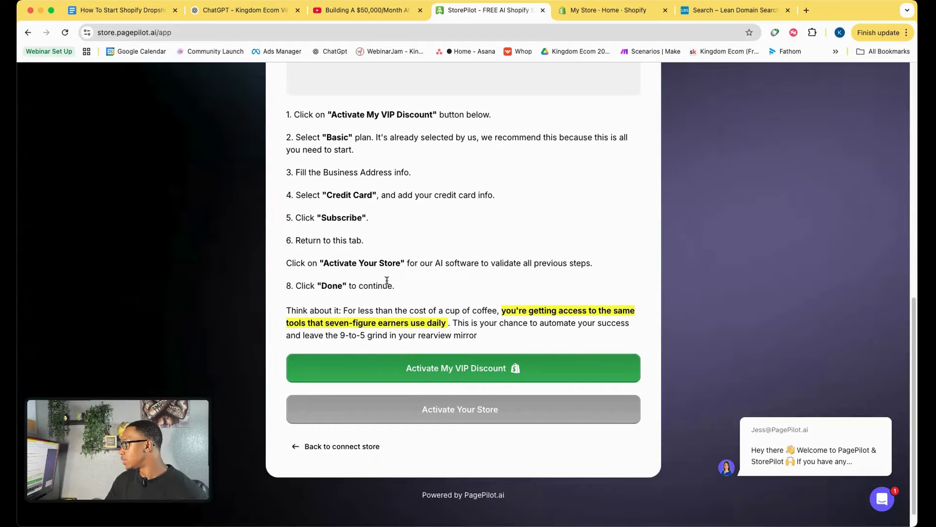
key(super+v)
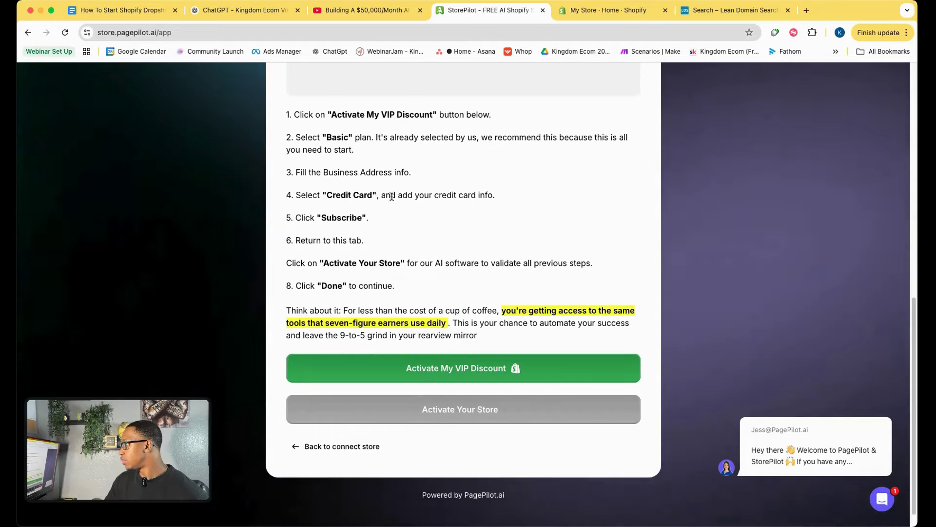
scroll(410, 292, down, 1)
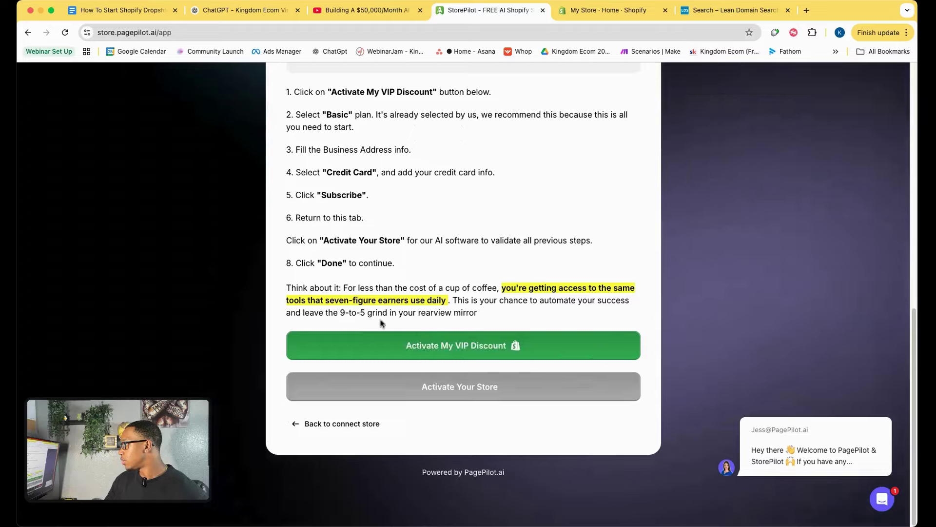
click(399, 348)
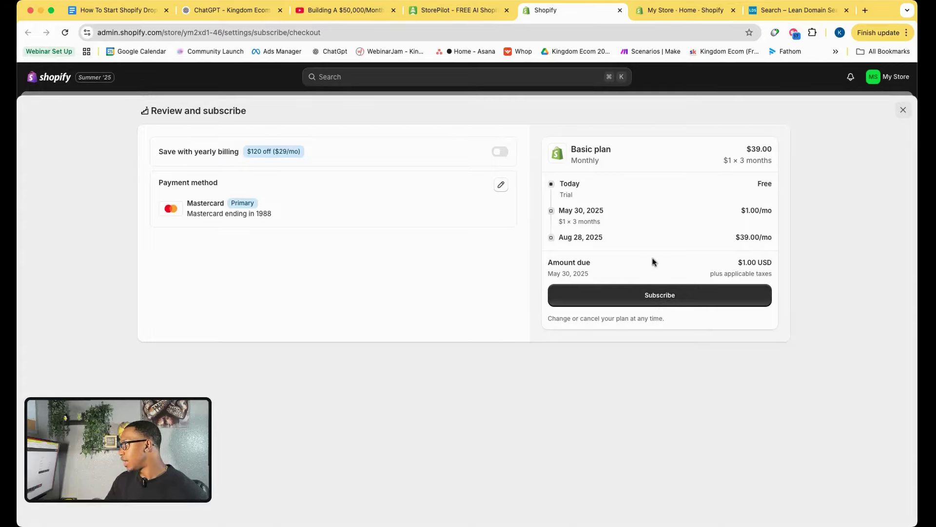
click(666, 299)
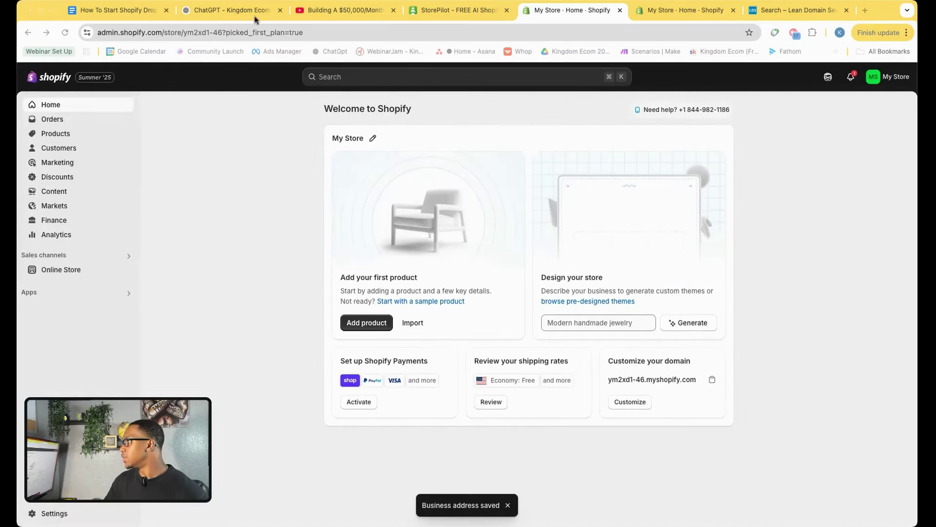
click(448, 10)
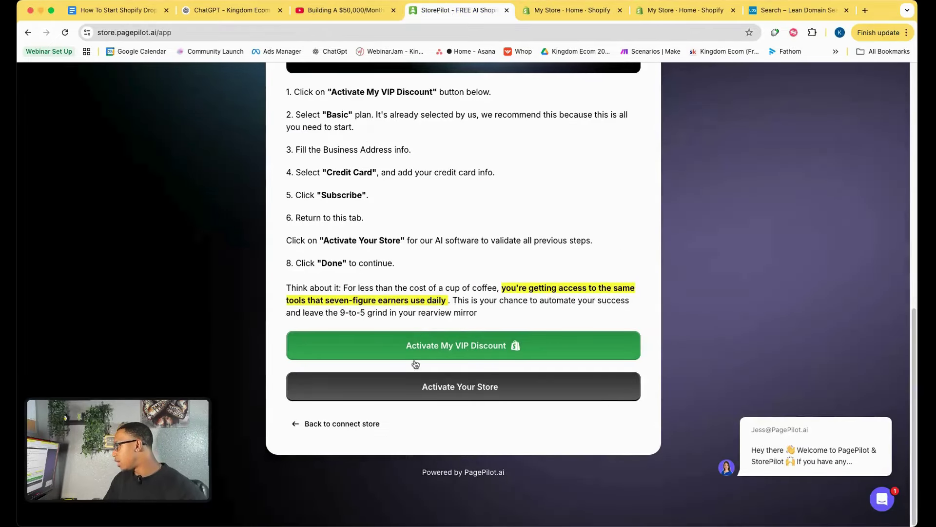
Activate the store in StorePilot and check the app-scope steps in the tutorial video.
click(433, 395)
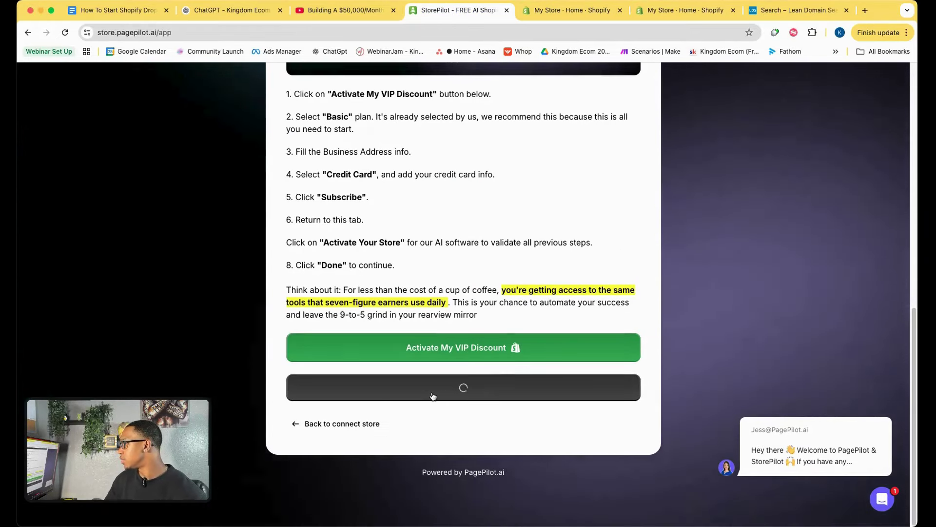
scroll(456, 295, up, 7)
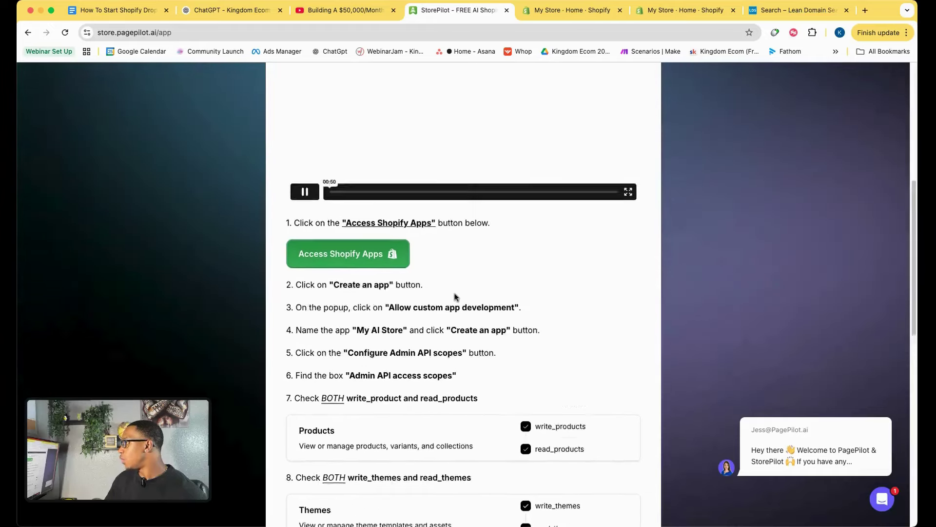
scroll(455, 296, down, 5)
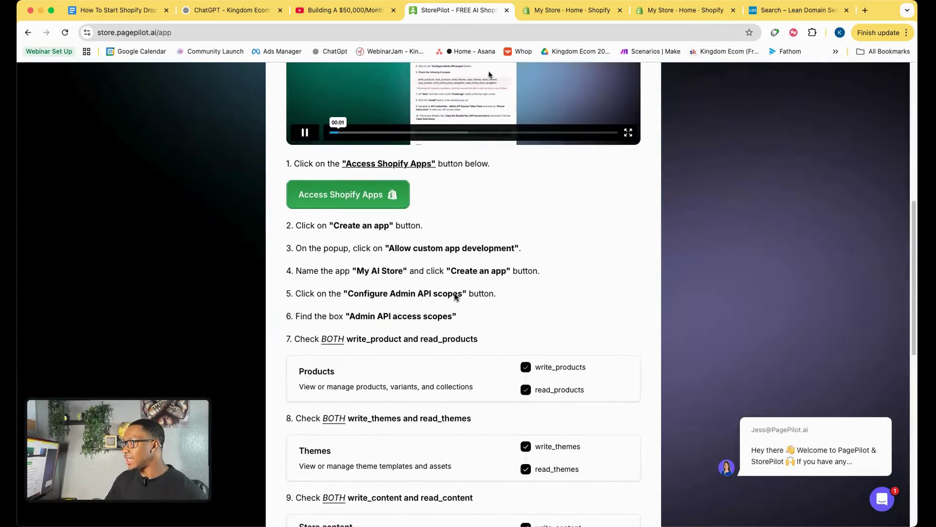
click(343, 10)
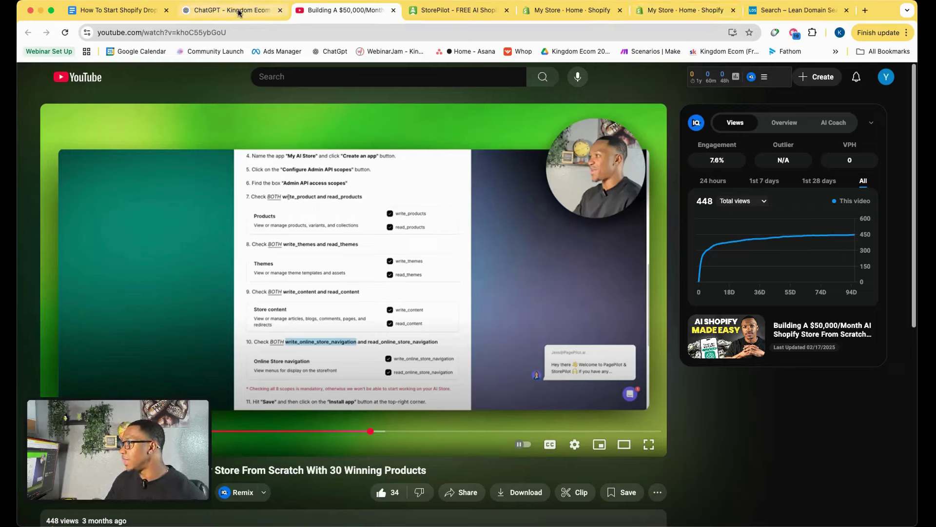
click(583, 11)
Review StorePilot's Create an app instructions, then return to the Shopify admin home.
click(460, 10)
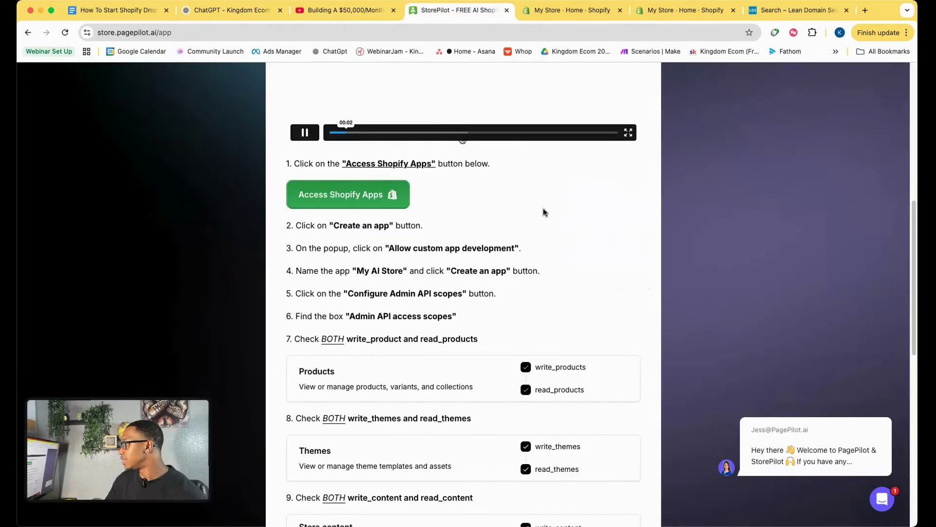
drag(330, 226, 393, 226)
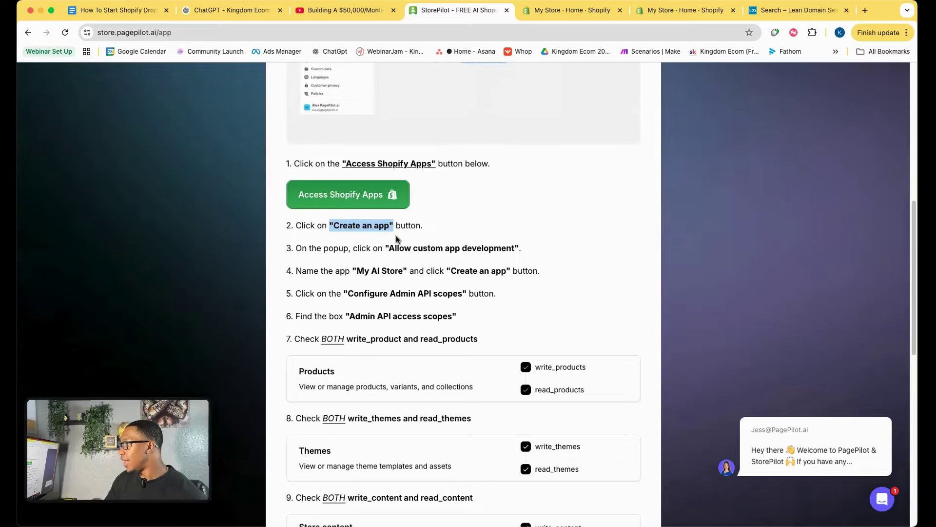
click(413, 250)
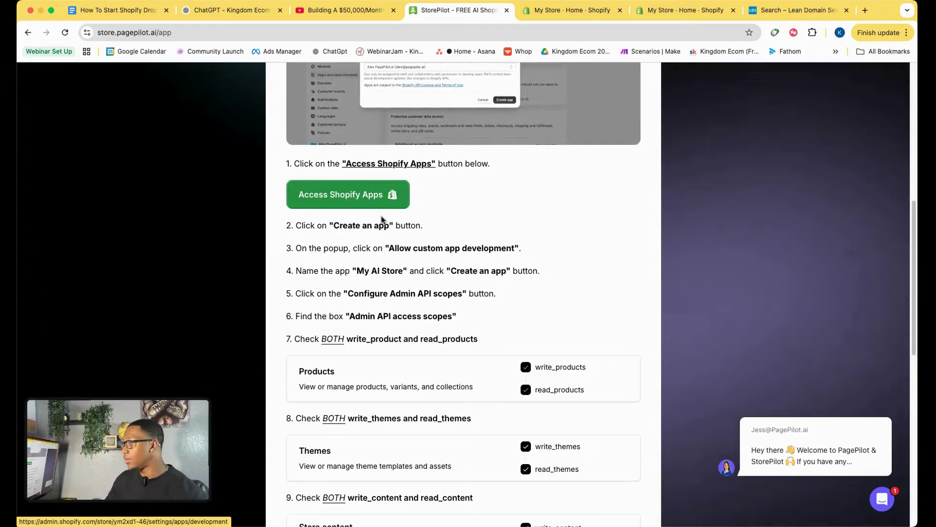
scroll(345, 251, up, 2)
double_click(343, 281)
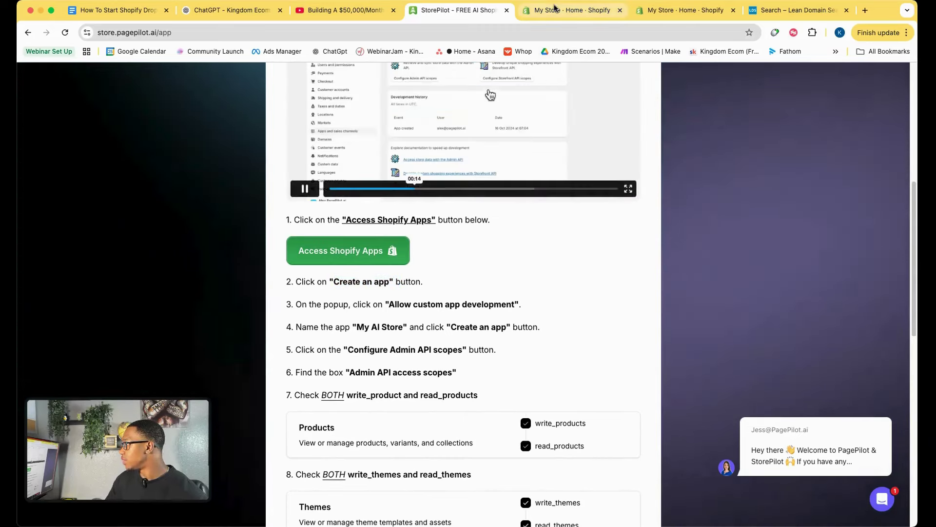
click(572, 10)
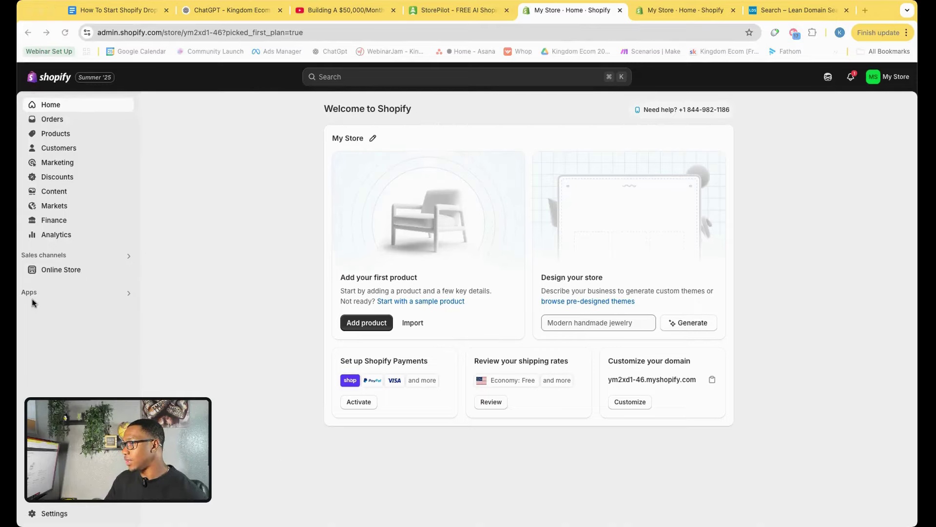
Go to Settings > Apps and sales channels and open Develop apps.
drag(33, 302, 101, 312)
drag(32, 295, 97, 309)
click(59, 292)
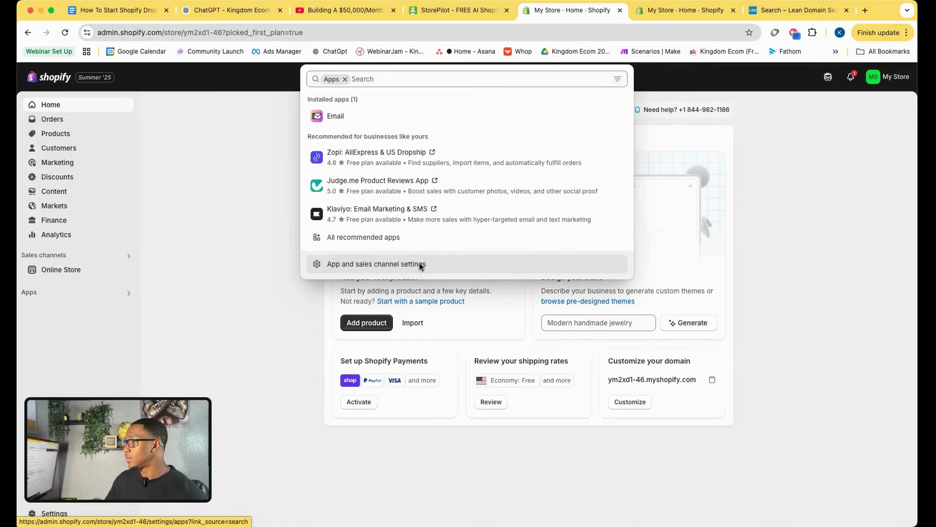
click(419, 265)
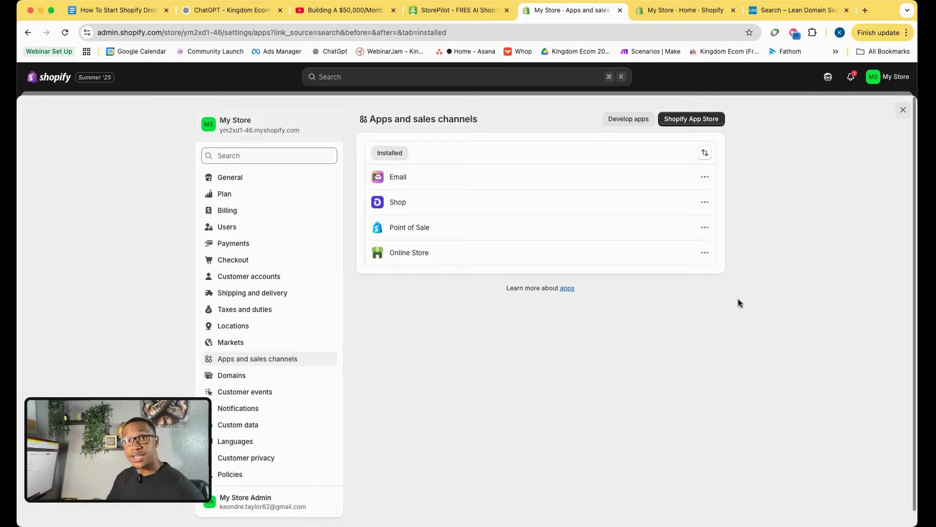
click(690, 120)
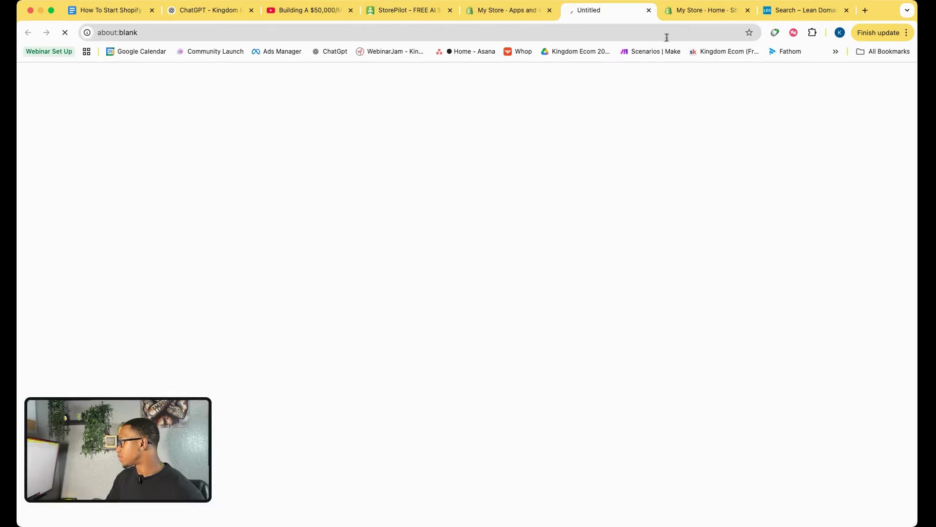
click(649, 11)
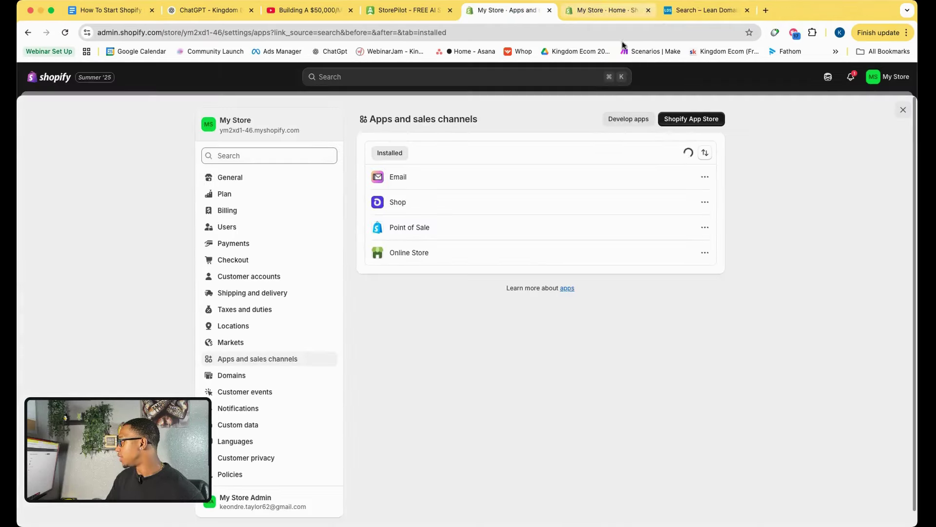
click(641, 121)
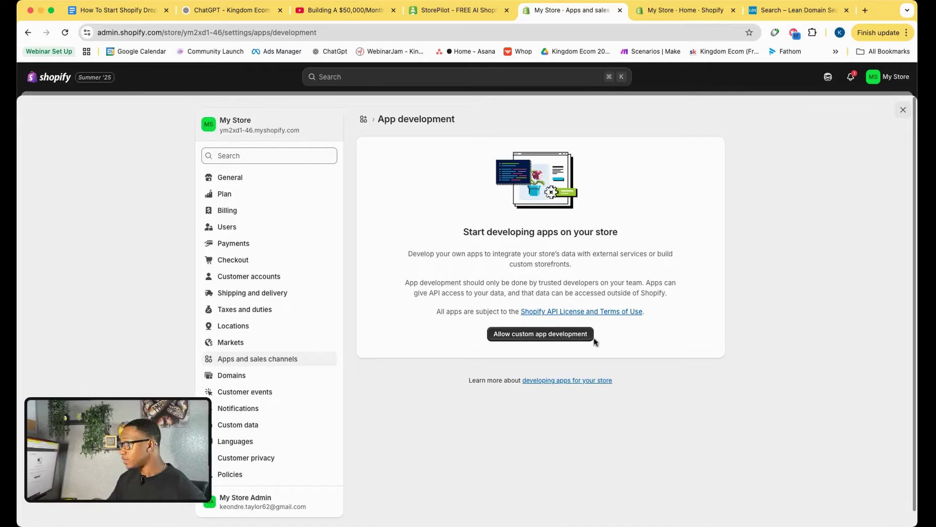
Allow custom app development on the store and check StorePilot's create-an-app step.
click(520, 336)
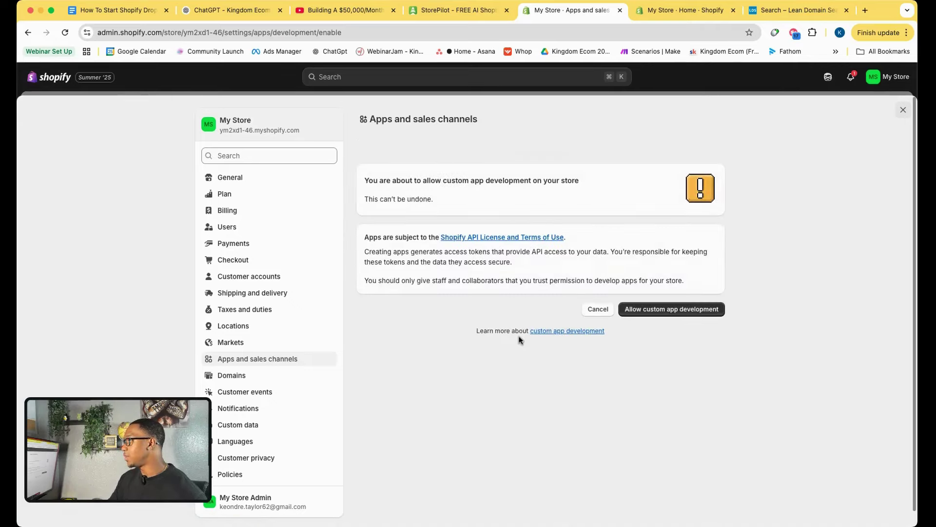
click(648, 308)
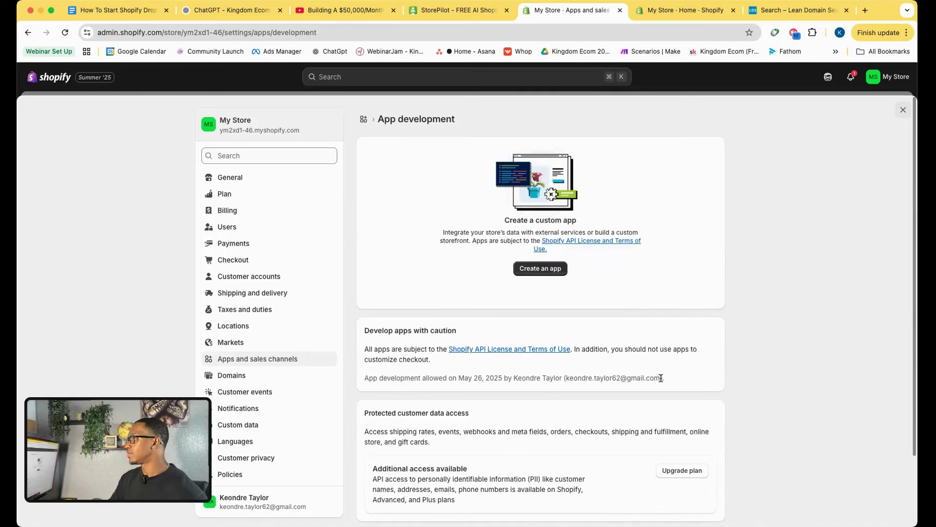
click(458, 10)
drag(329, 282, 425, 282)
click(424, 80)
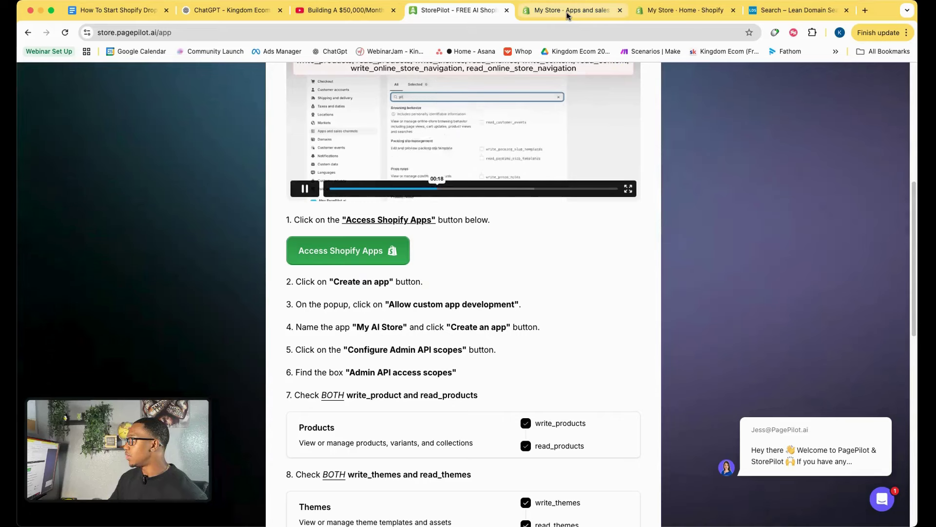
click(565, 10)
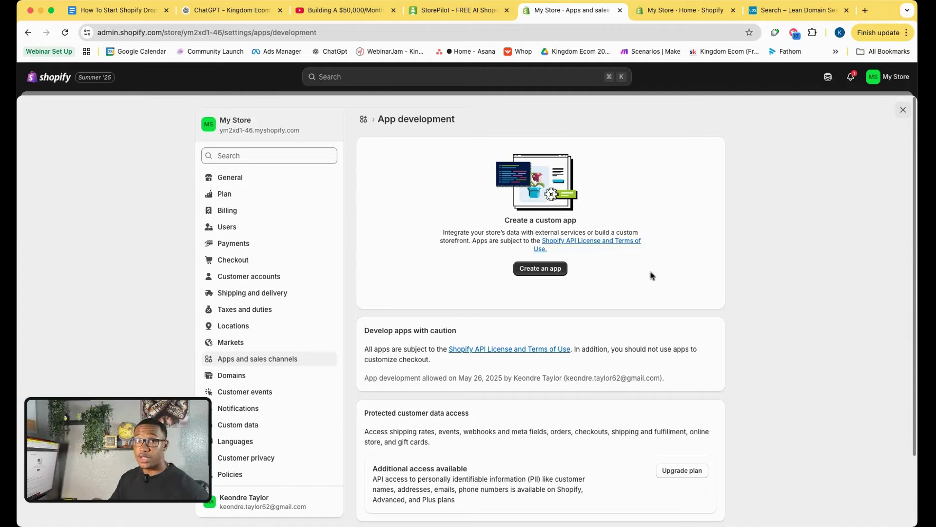
Open the Create an app dialog and copy the suggested name 'My AI Store' from StorePilot.
click(551, 276)
click(460, 10)
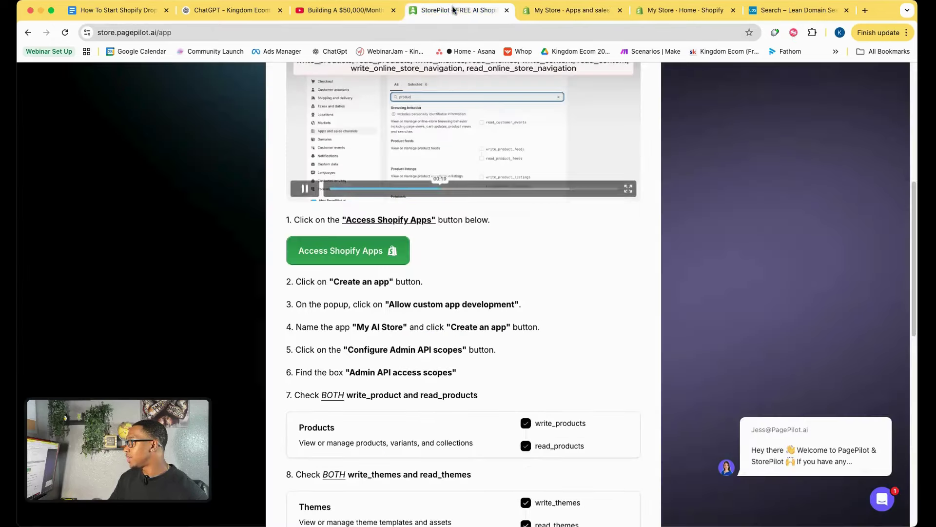
drag(357, 326, 404, 326)
key(super+c)
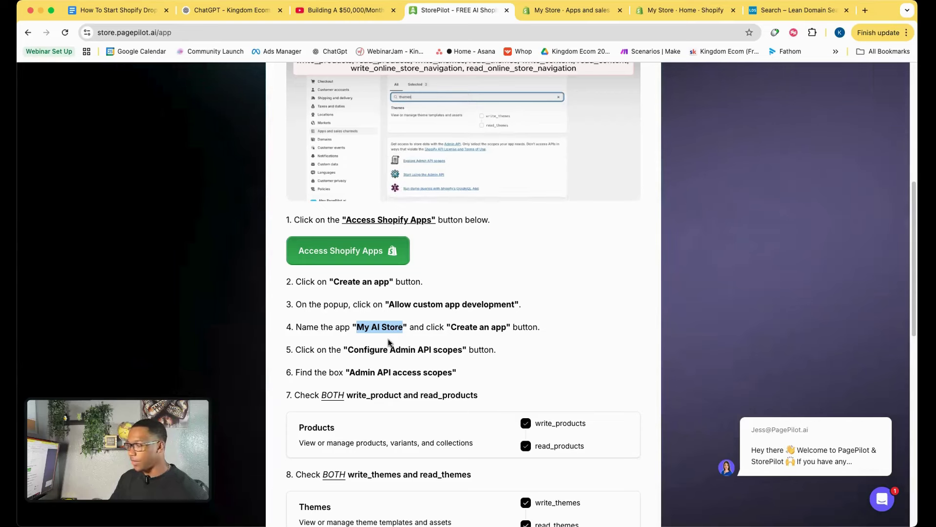
click(562, 11)
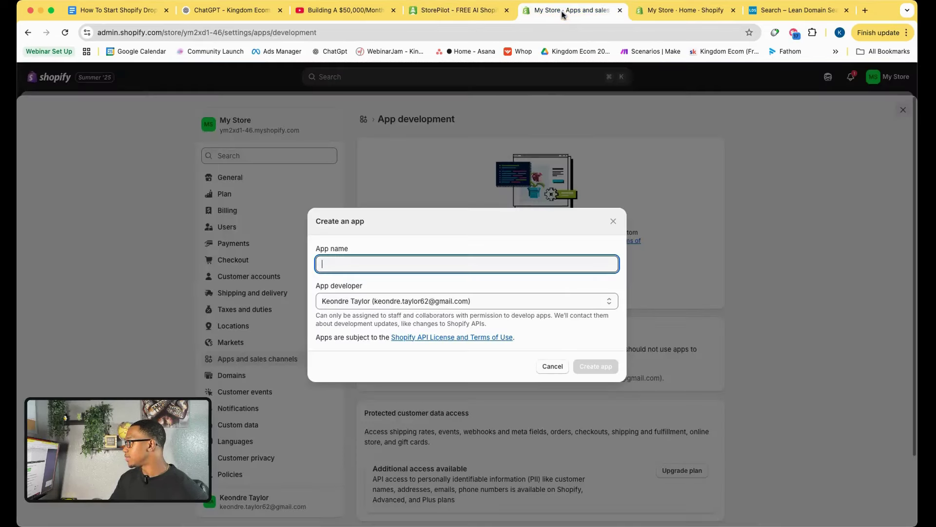
Create the custom app 'My AI Store' and check StorePilot's Admin API scopes step.
key(super+v)
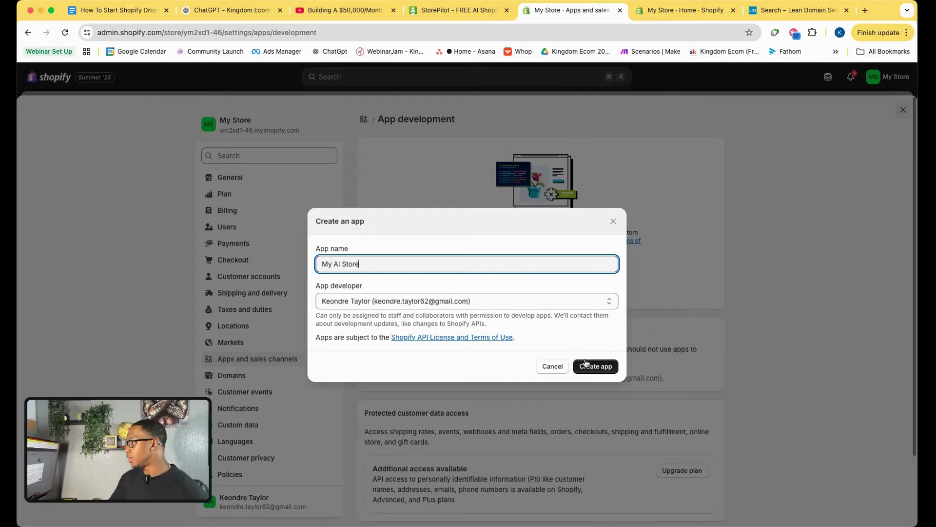
click(588, 366)
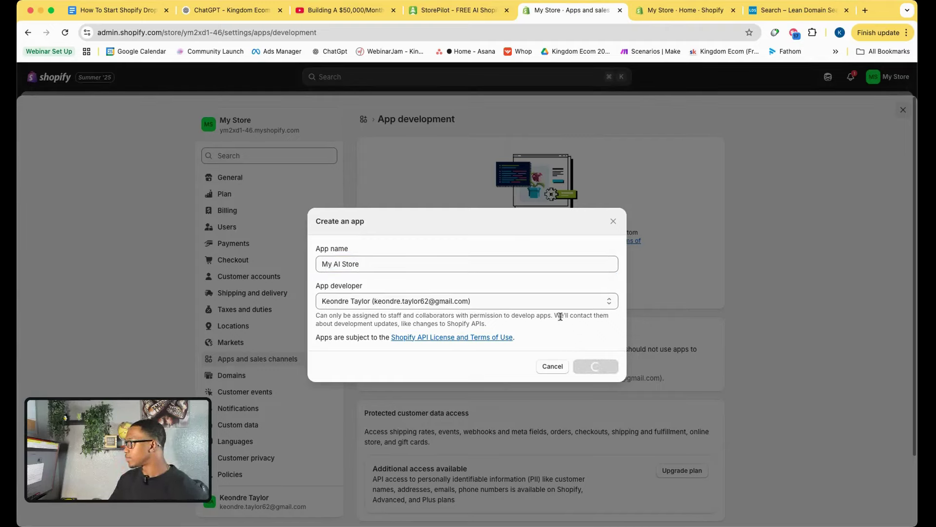
click(463, 11)
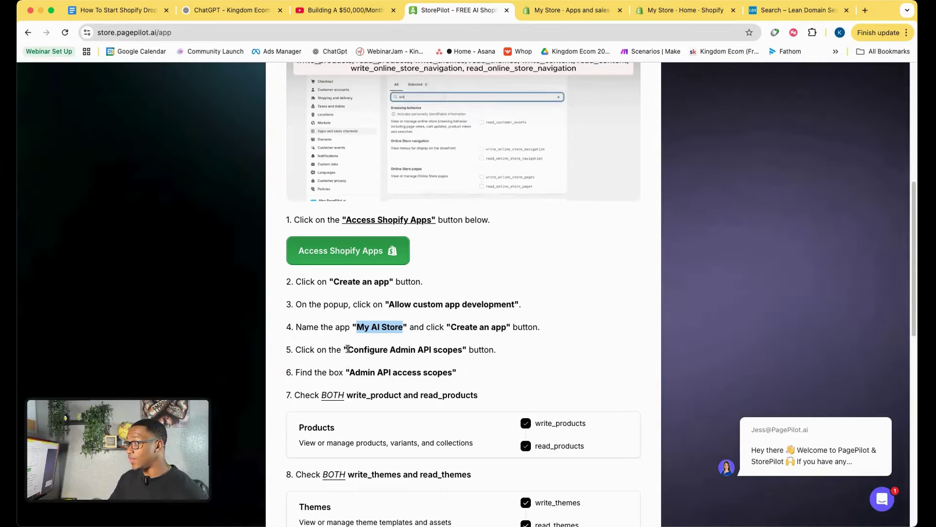
drag(348, 350, 463, 352)
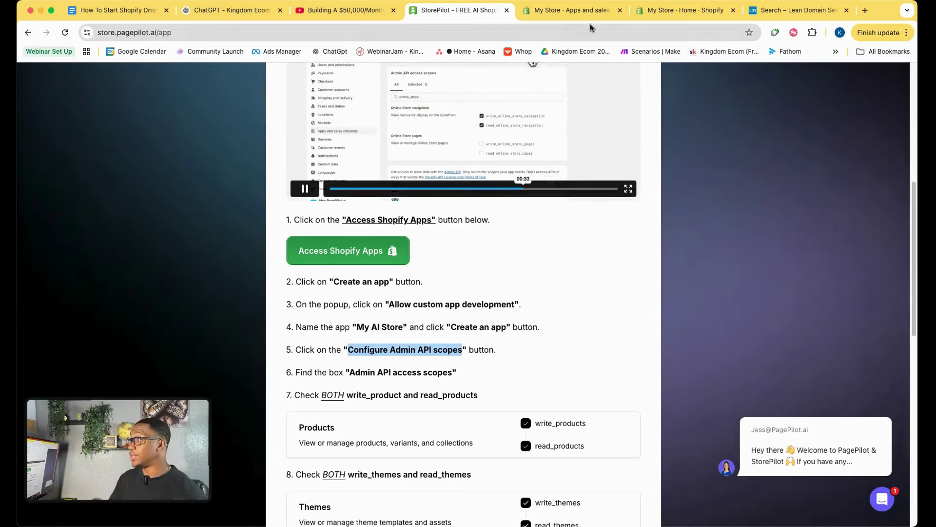
click(549, 12)
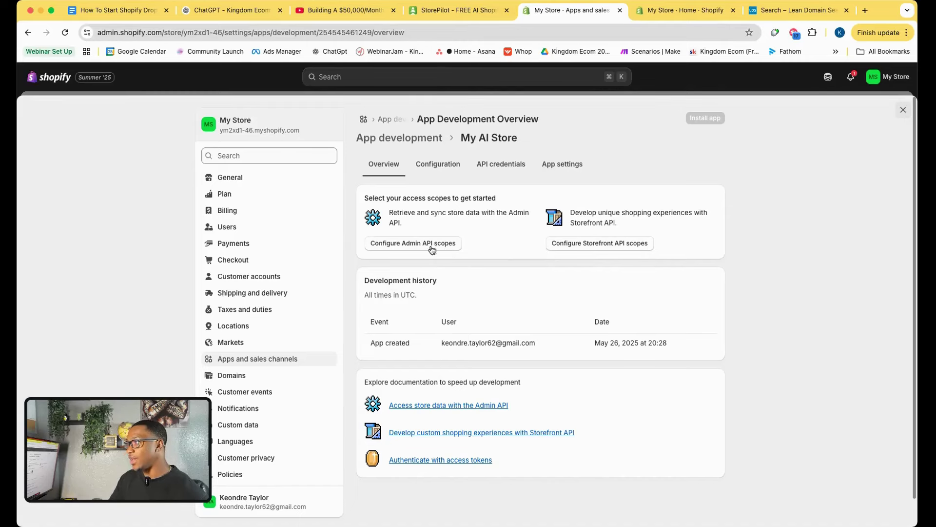
Open the Admin API scope configuration and grant the write_products and read_products scopes.
click(458, 9)
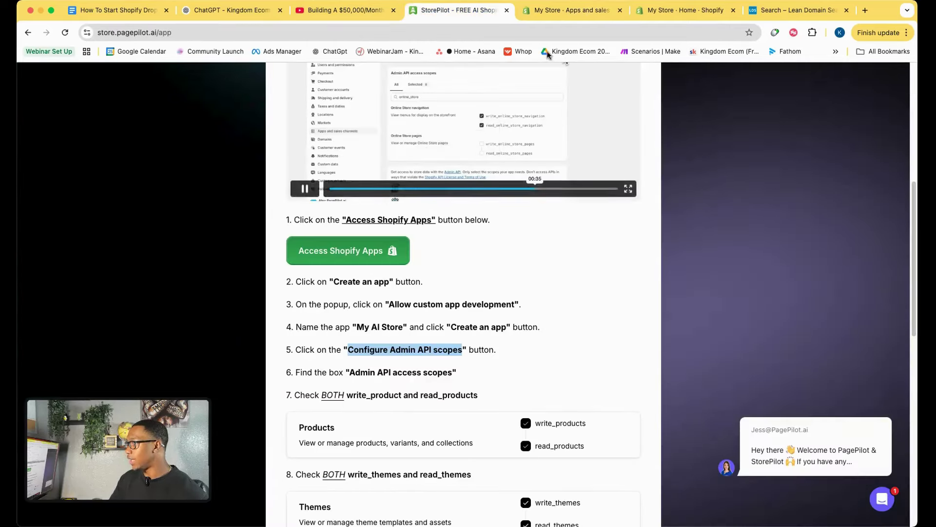
click(552, 13)
click(443, 245)
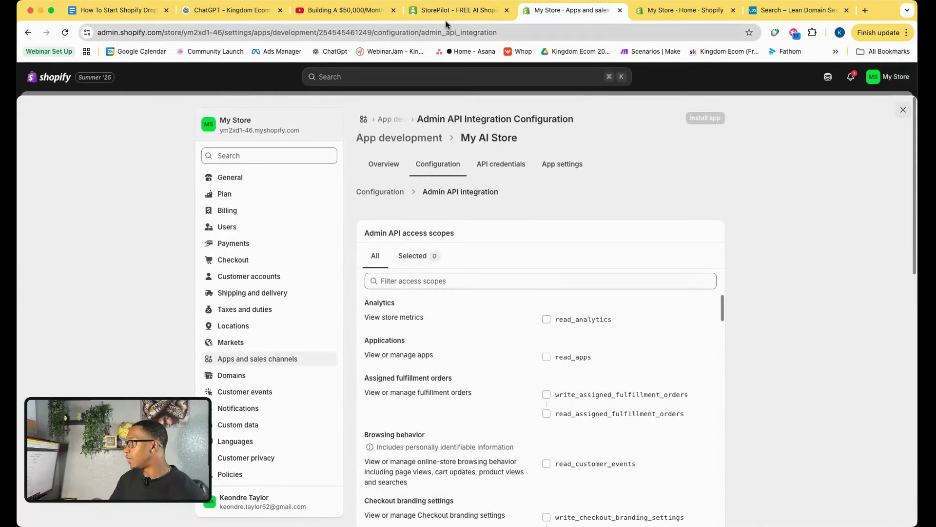
click(446, 11)
scroll(464, 305, down, 5)
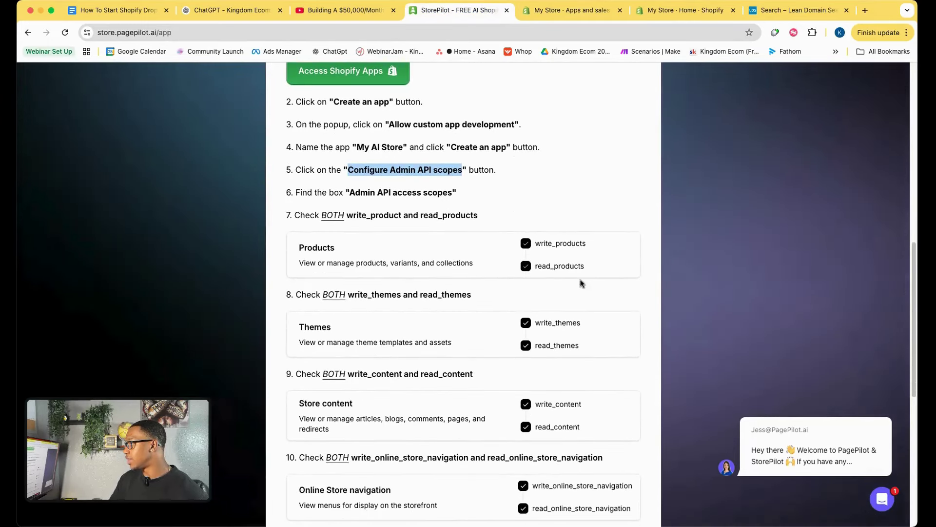
drag(535, 243, 545, 242)
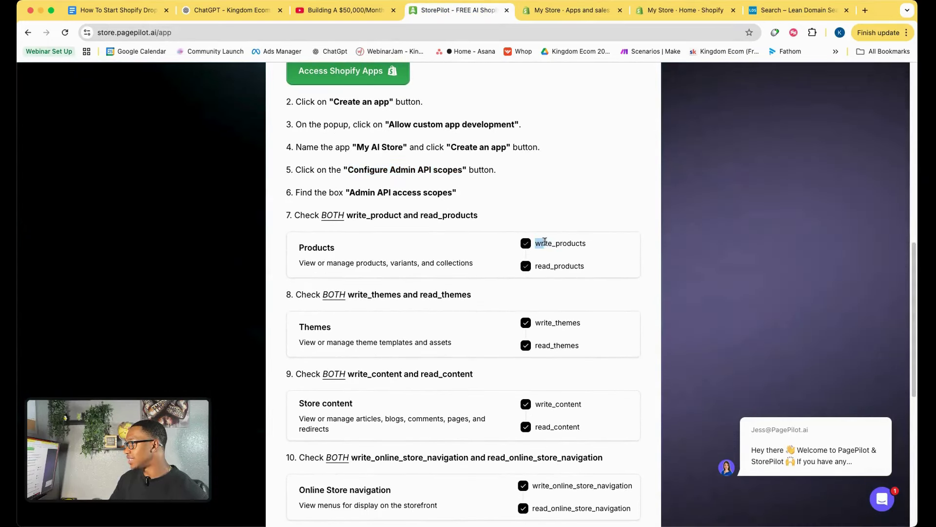
double_click(566, 252)
key(super+c)
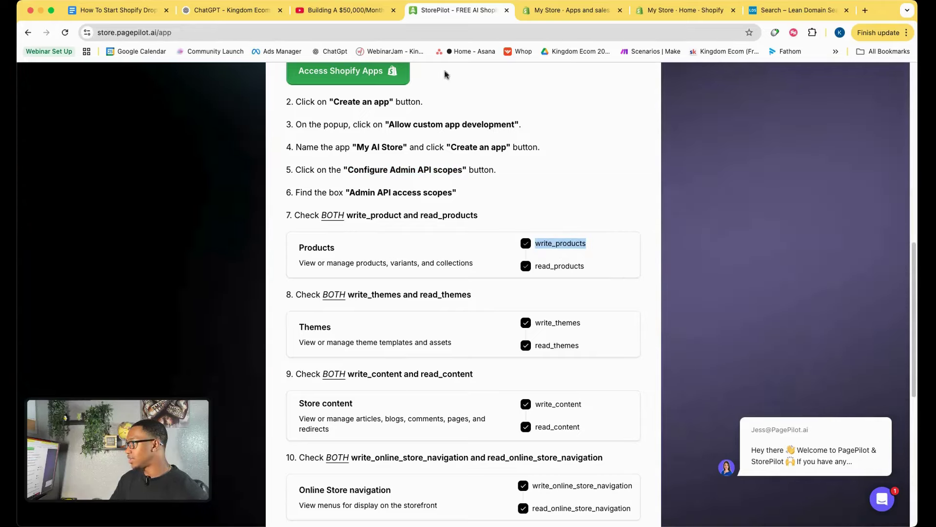
click(571, 10)
click(449, 280)
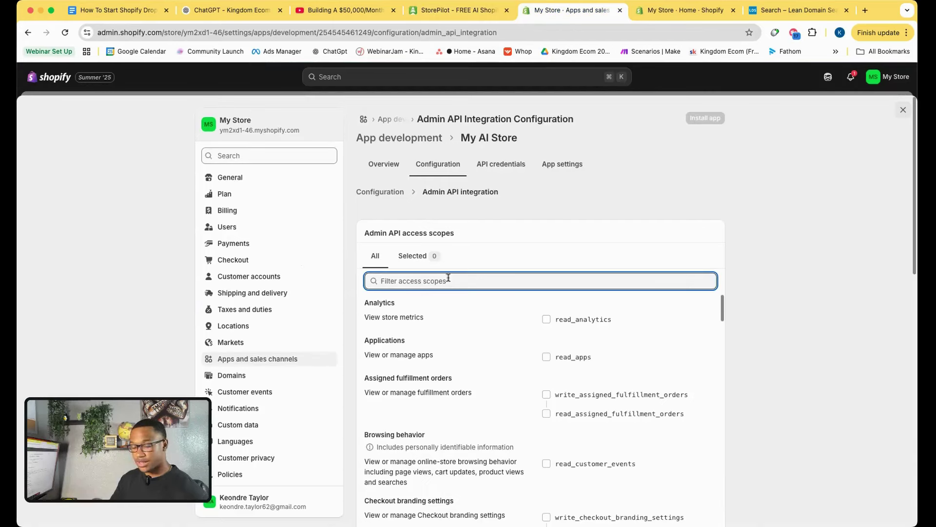
key(super+v)
click(546, 319)
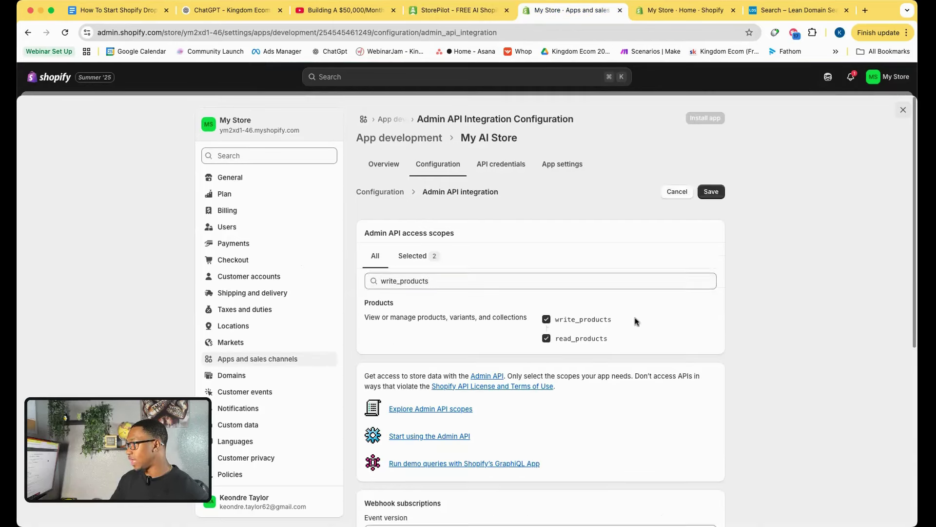
Grant the write_themes and read_themes scopes, then filter the scopes to write_content.
click(458, 9)
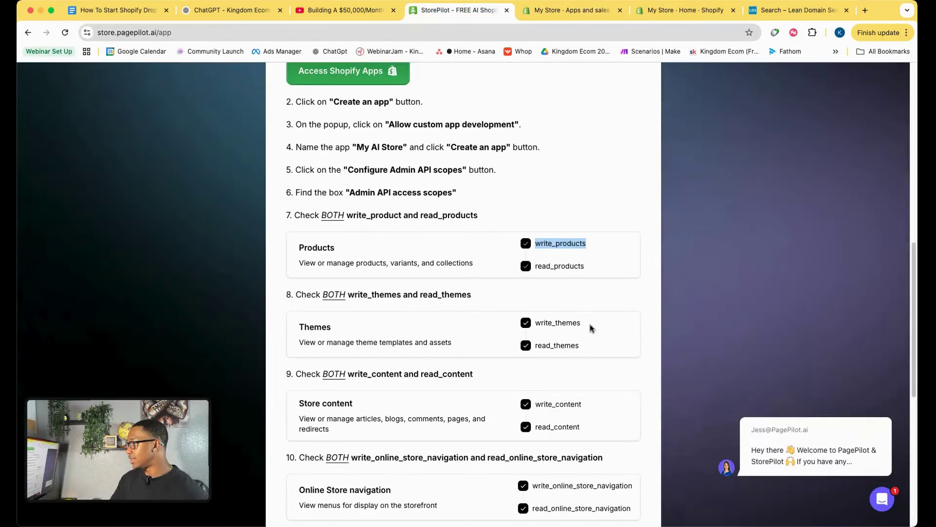
double_click(561, 324)
key(super+c)
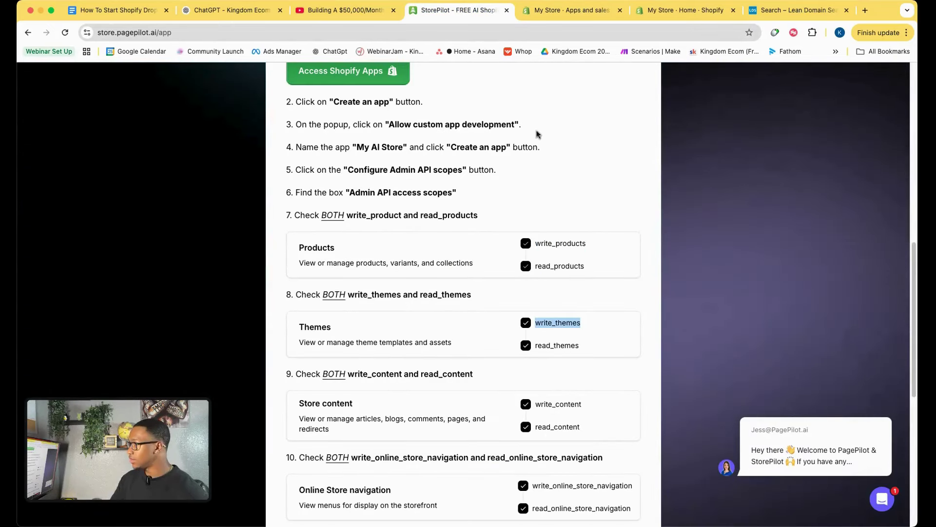
click(568, 10)
click(481, 281)
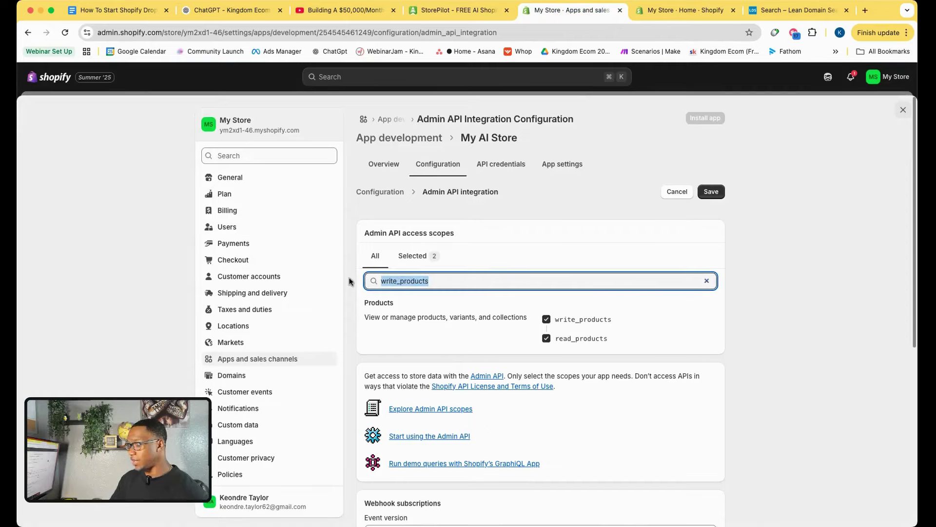
key(super+v)
click(546, 320)
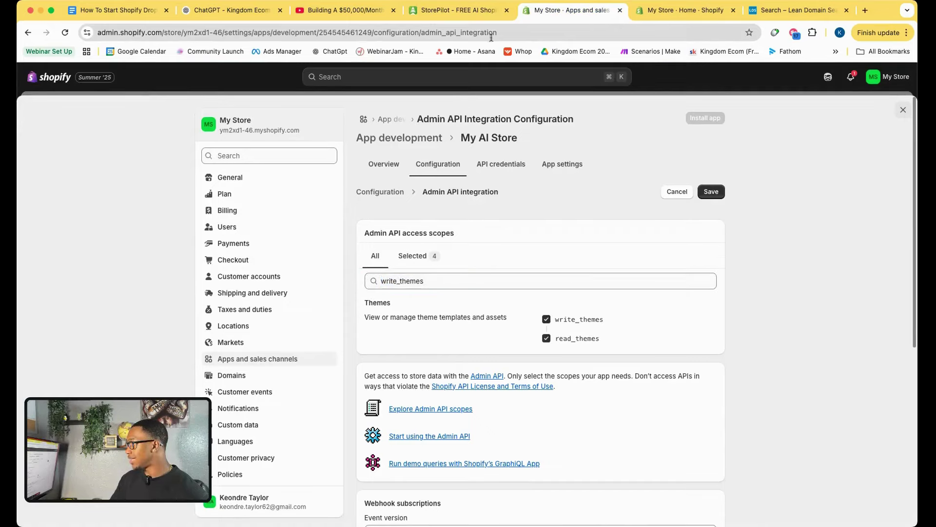
click(462, 10)
scroll(533, 299, down, 3)
drag(535, 337, 543, 338)
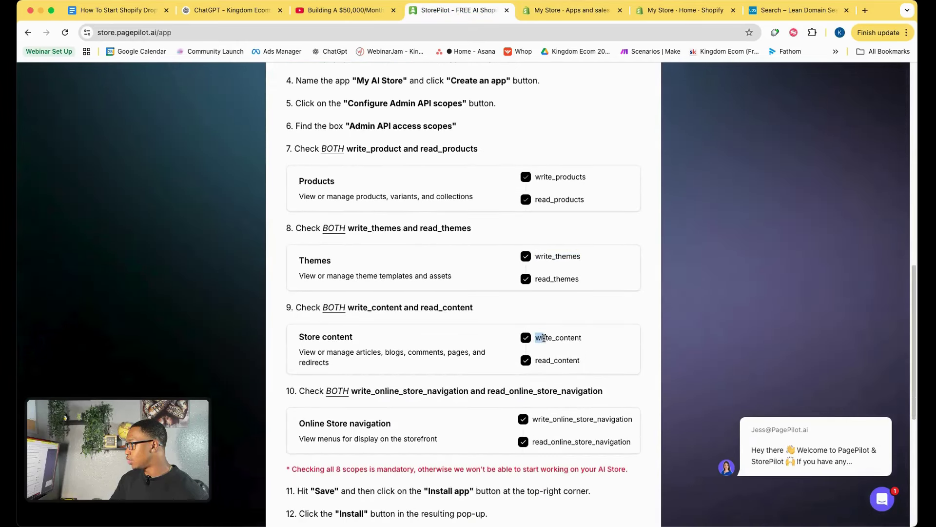
double_click(579, 342)
key(super+c)
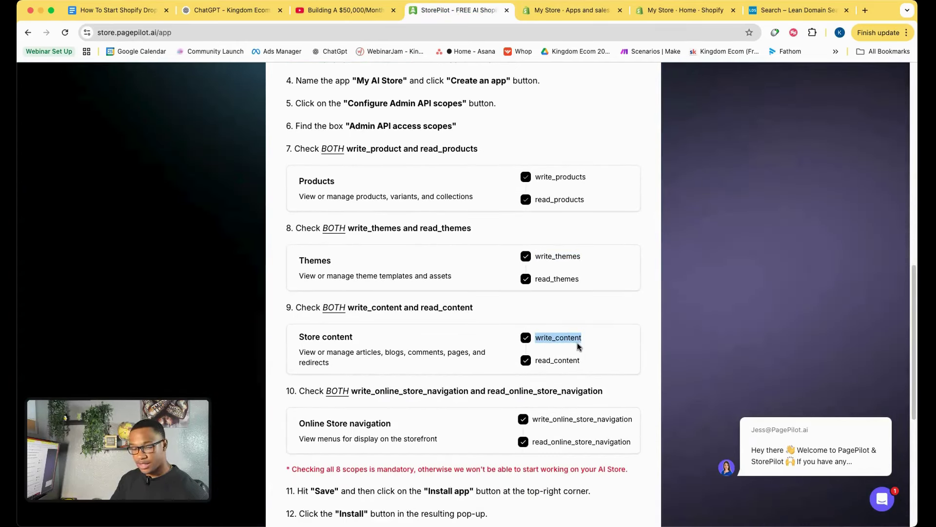
click(568, 10)
click(428, 281)
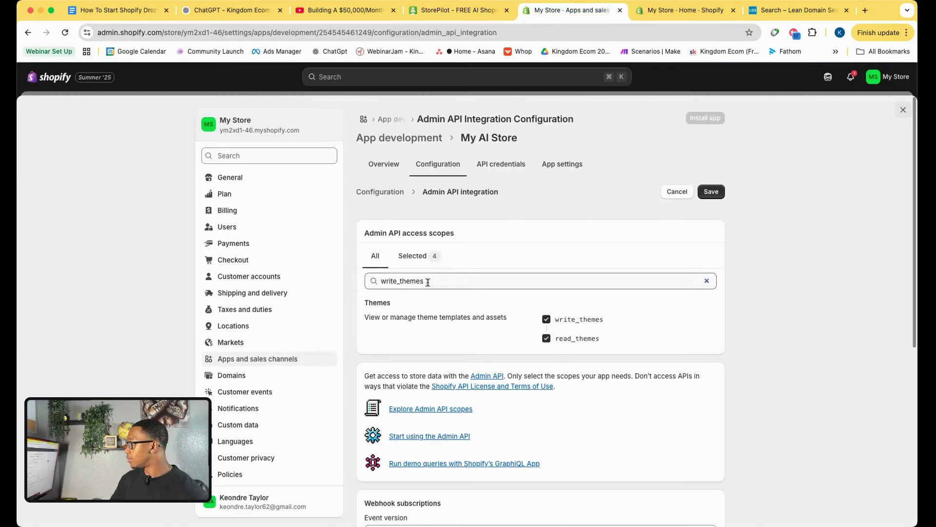
drag(428, 281, 357, 267)
key(super+v)
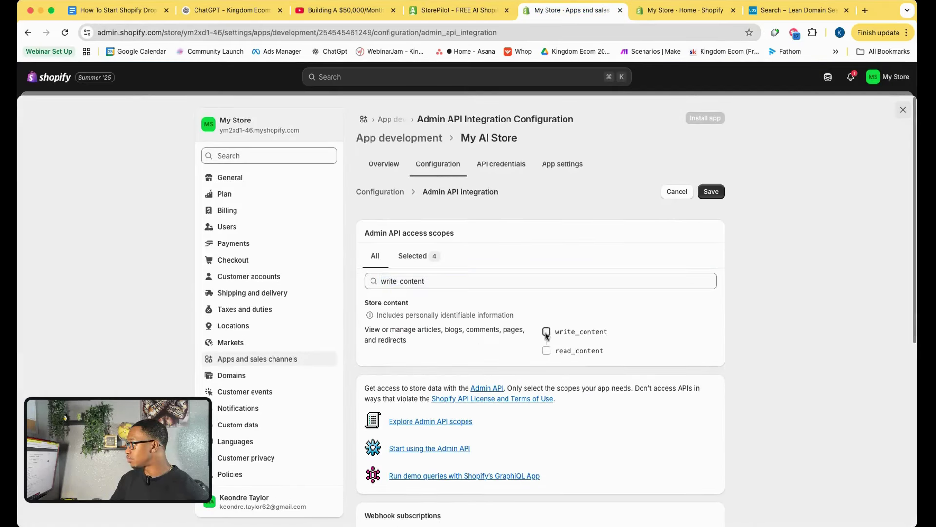
Search for and grant the write_online_store_navigation scope.
click(458, 10)
scroll(547, 395, down, 2)
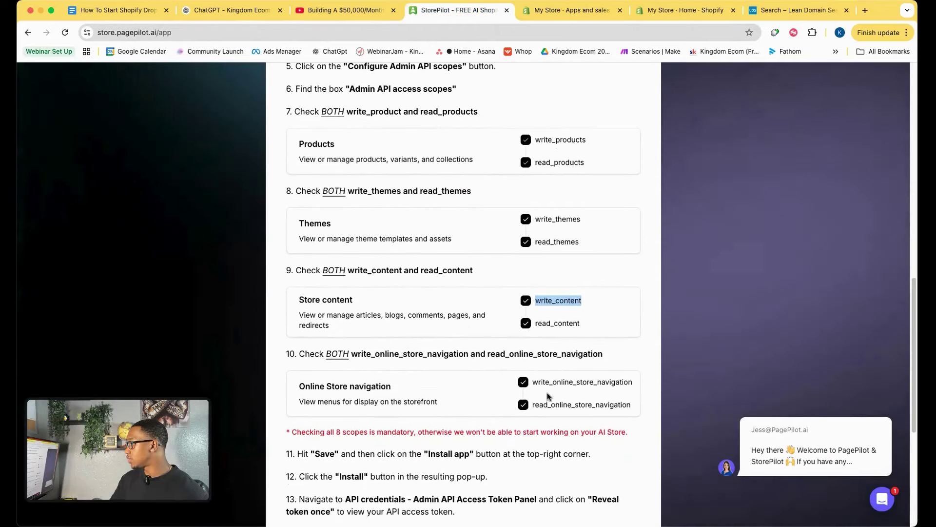
drag(535, 384, 632, 383)
key(super+c)
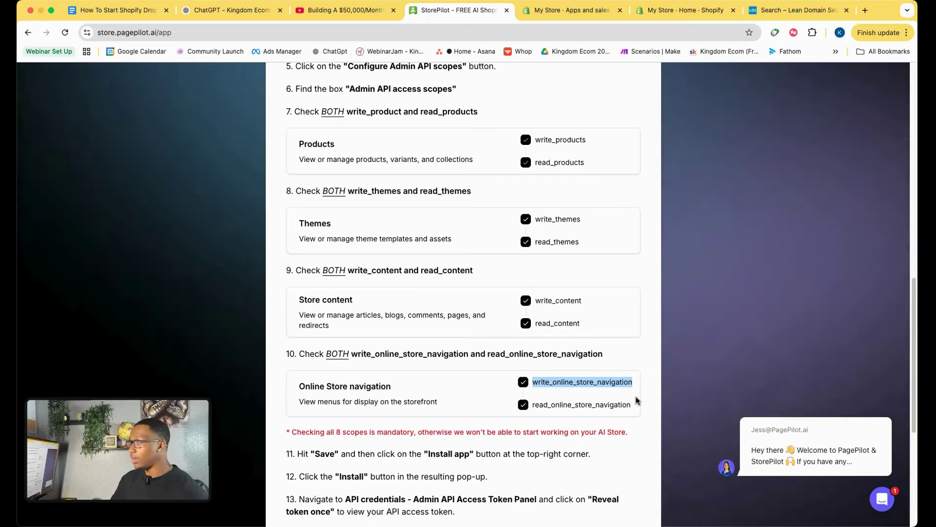
click(559, 11)
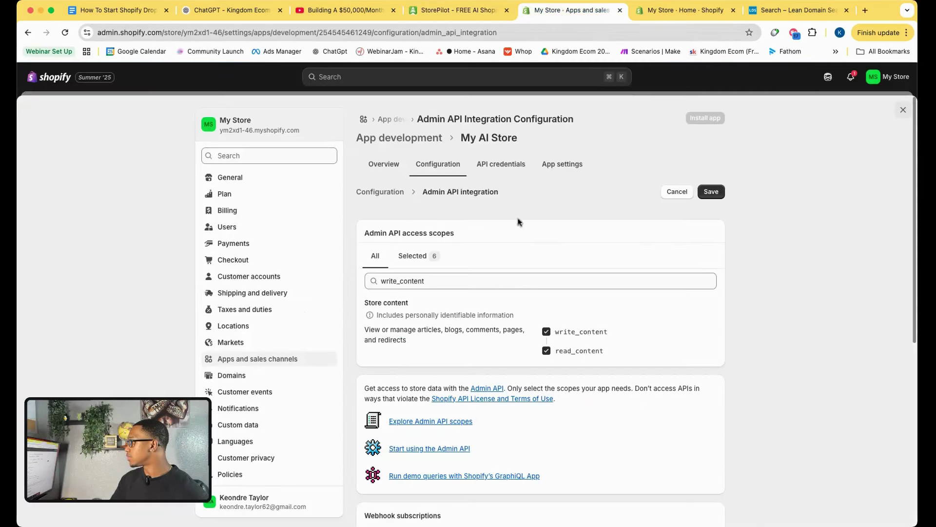
drag(449, 275, 377, 275)
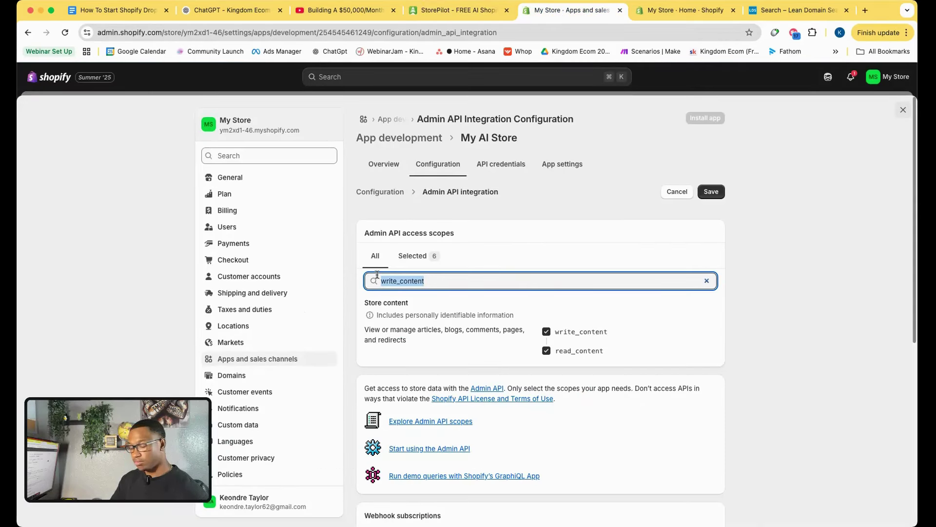
key(super+v)
click(554, 323)
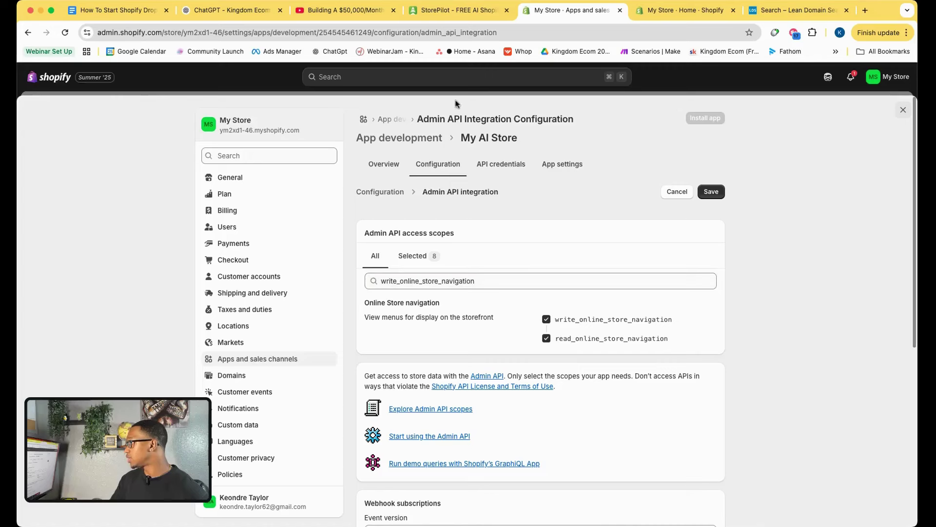
Confirm all 8 required scopes show as selected and save the scope configuration.
click(459, 10)
scroll(395, 341, down, 3)
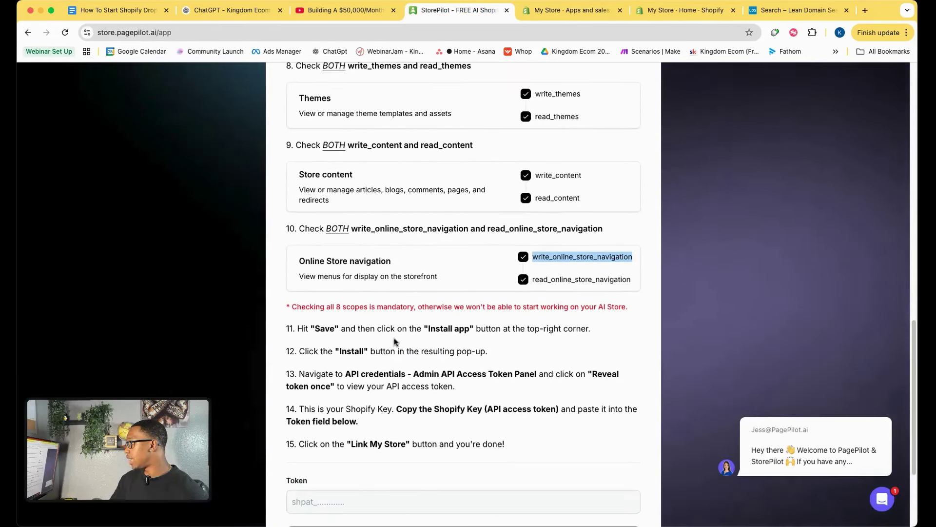
drag(333, 306, 357, 306)
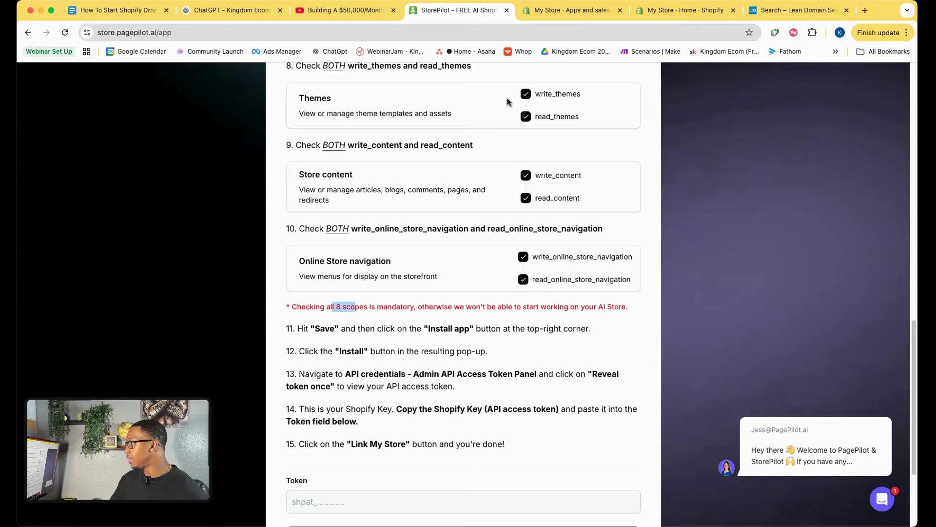
click(567, 10)
click(419, 261)
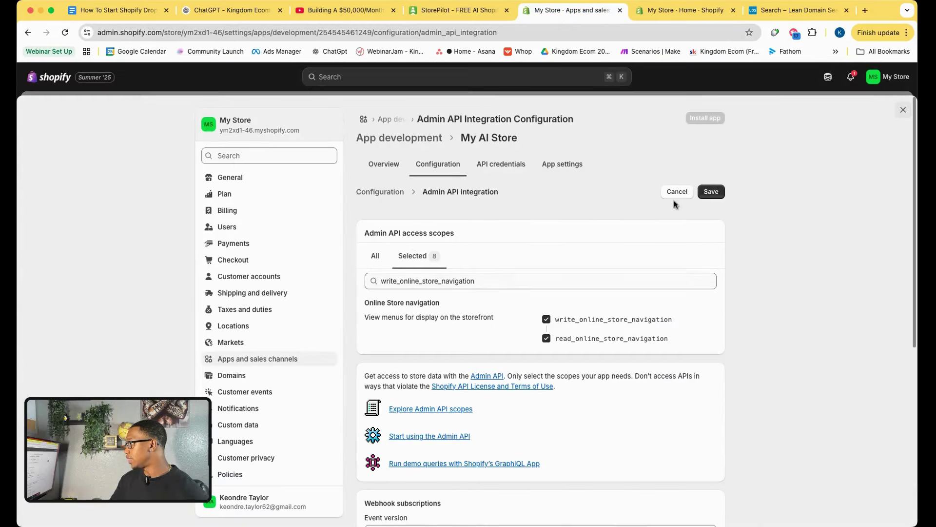
click(711, 192)
Open the My AI Store overview and install the app on the store.
click(458, 10)
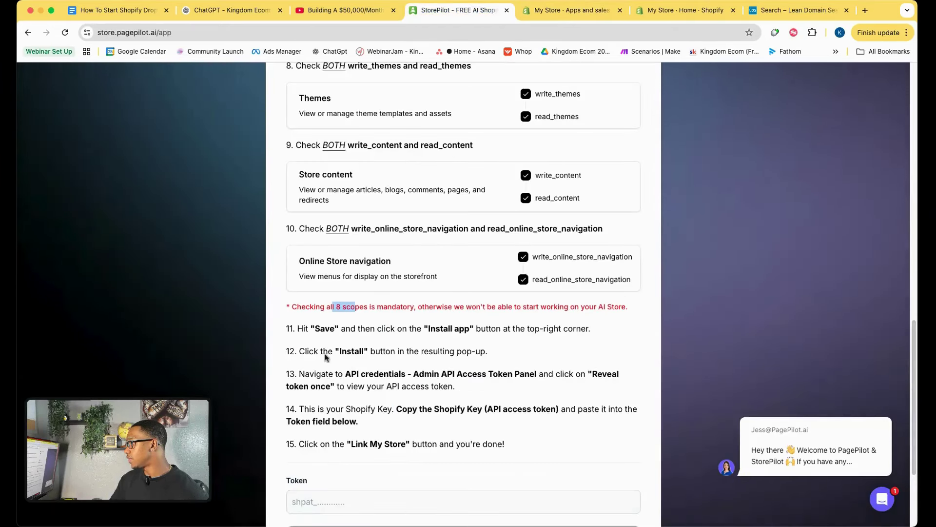
double_click(326, 328)
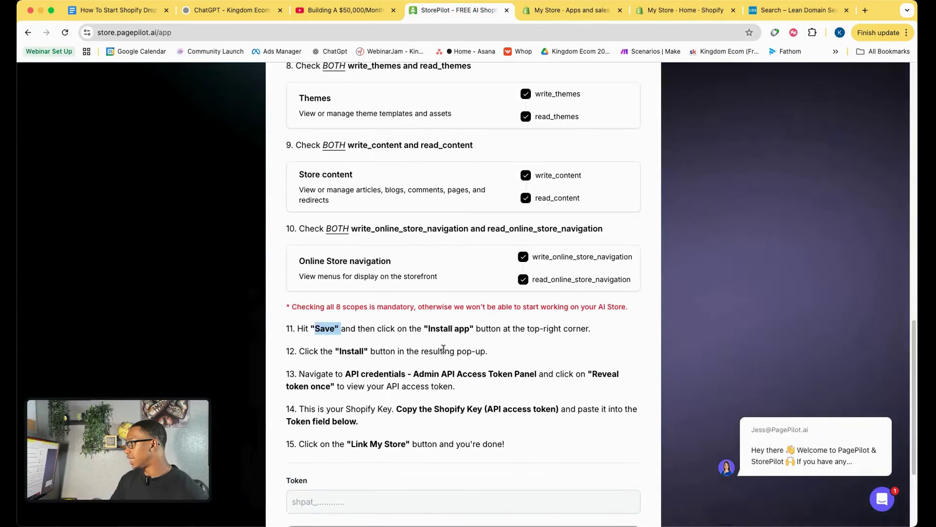
drag(427, 326, 473, 328)
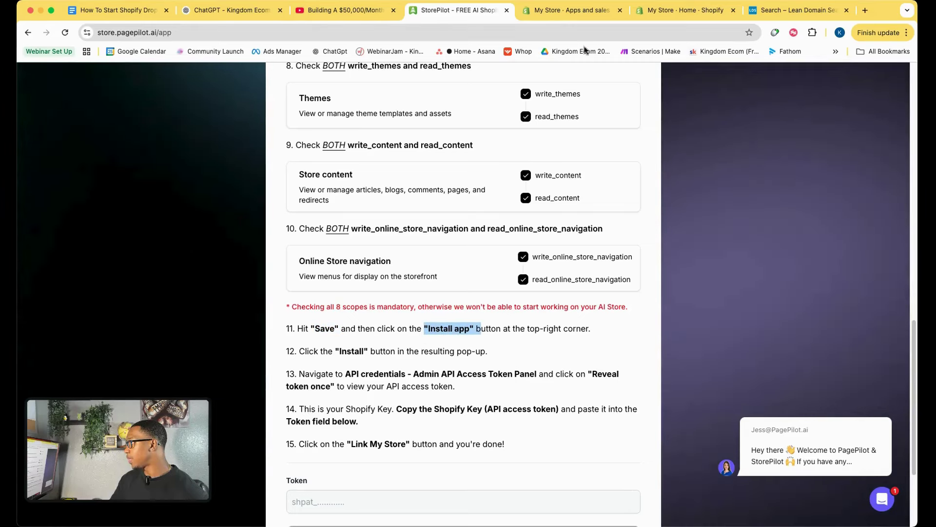
click(572, 15)
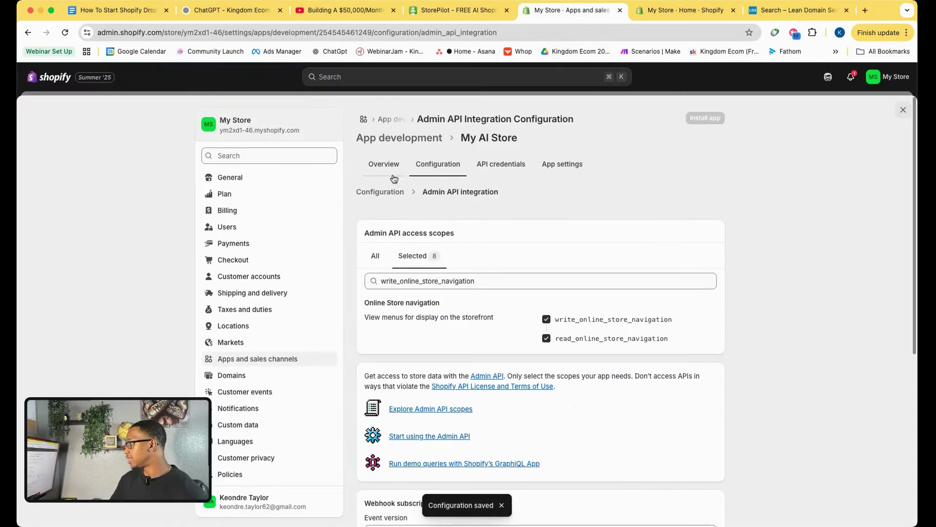
scroll(510, 299, down, 4)
scroll(482, 285, up, 2)
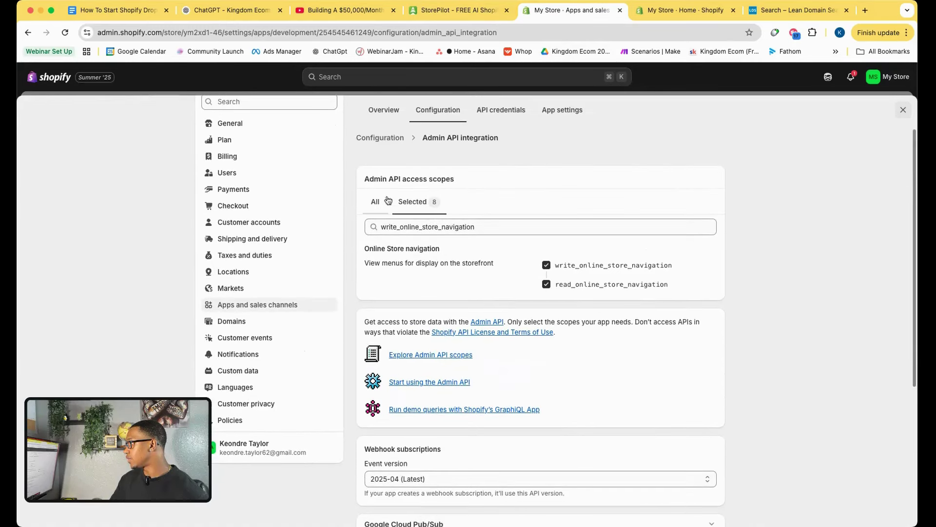
click(384, 115)
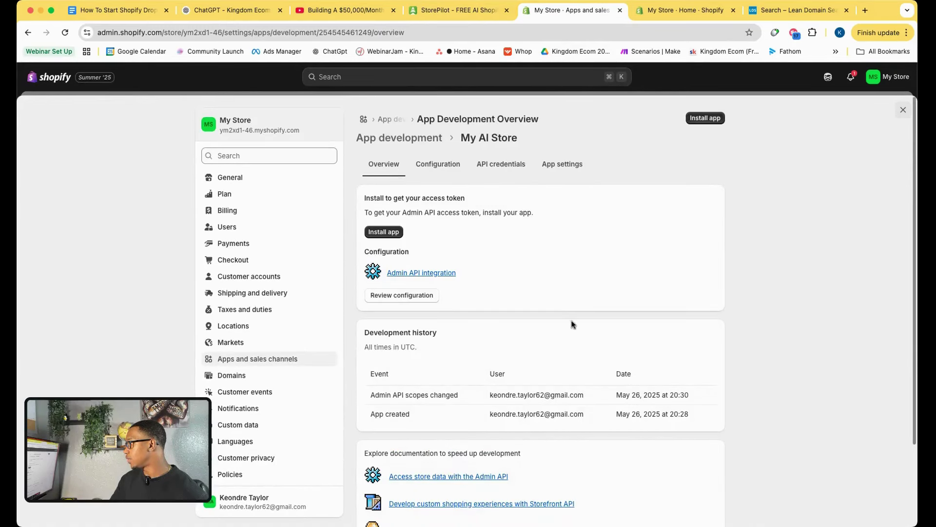
click(701, 119)
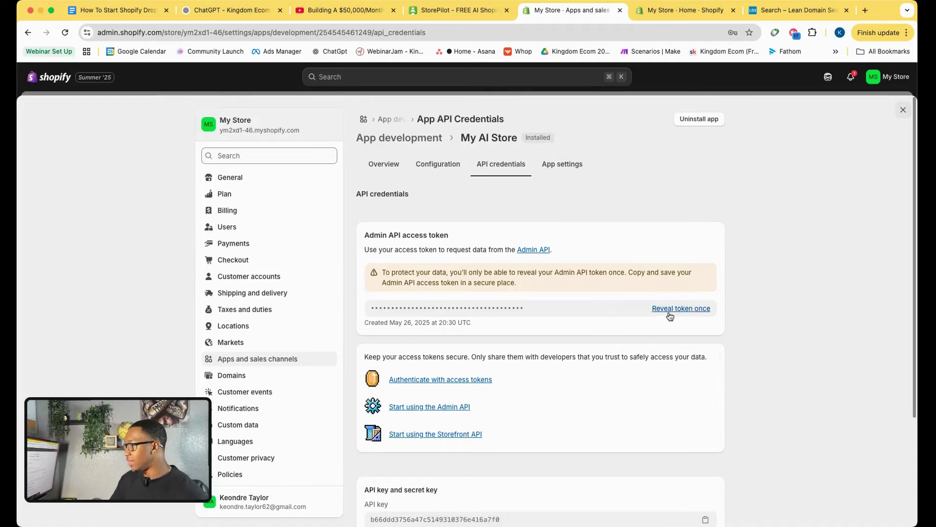
Paste the Shopify Admin API access token into StorePilot's Token field and try linking the store.
click(459, 11)
scroll(385, 385, down, 3)
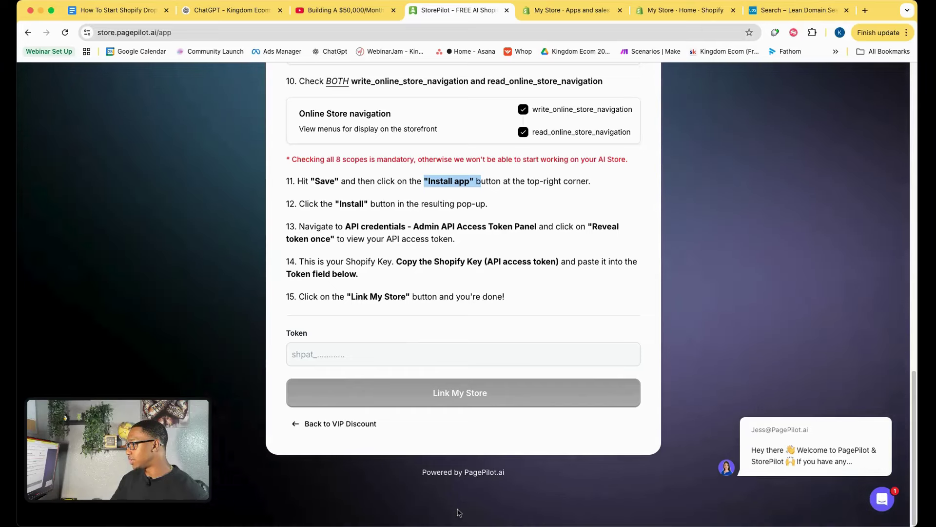
click(316, 352)
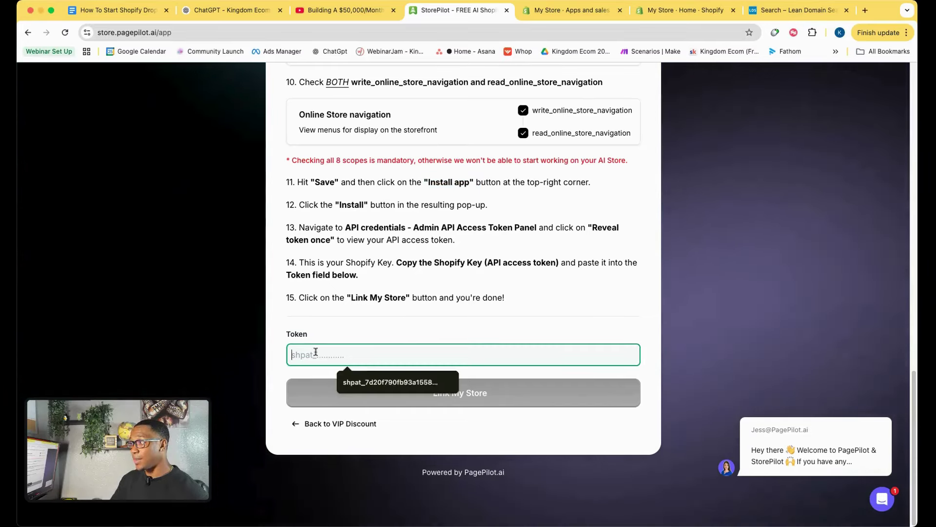
key(super+v)
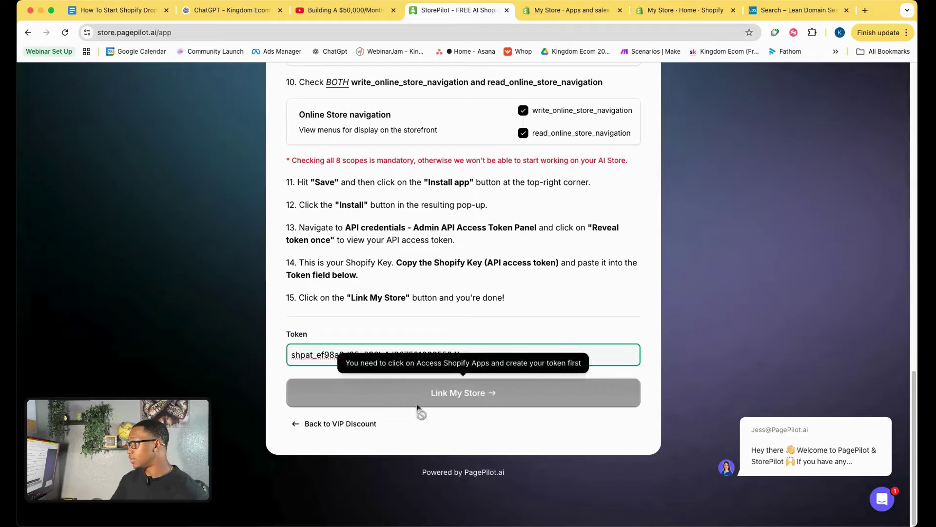
click(429, 437)
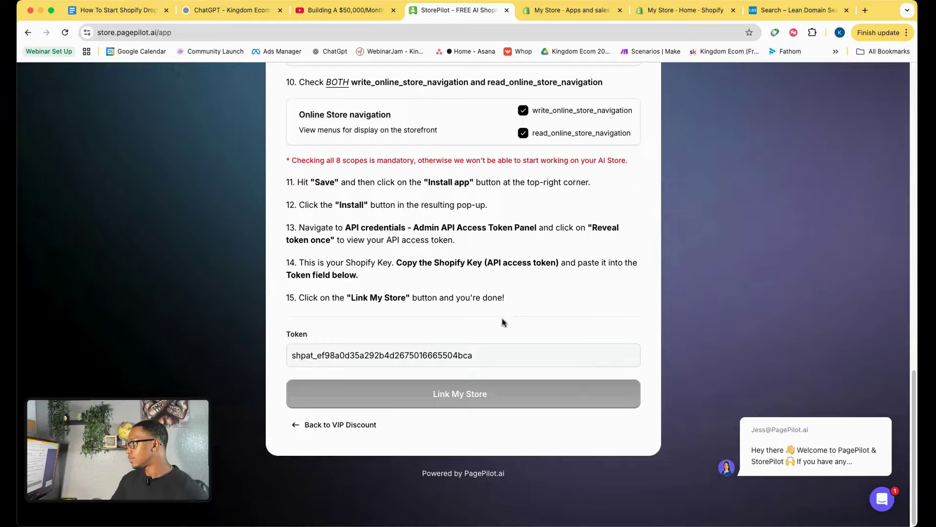
Verify the access token on Shopify's app credentials page, then link the store in StorePilot.
scroll(504, 322, up, 10)
scroll(502, 336, down, 10)
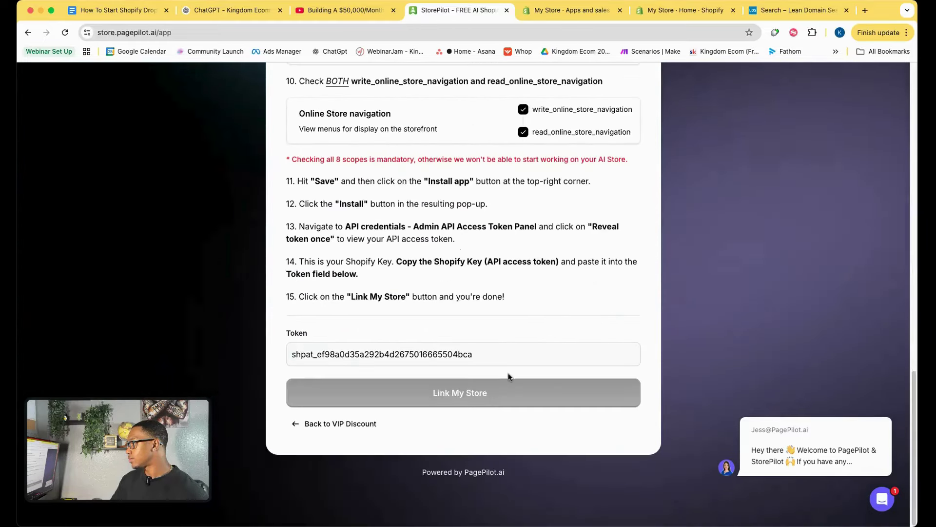
scroll(508, 377, up, 15)
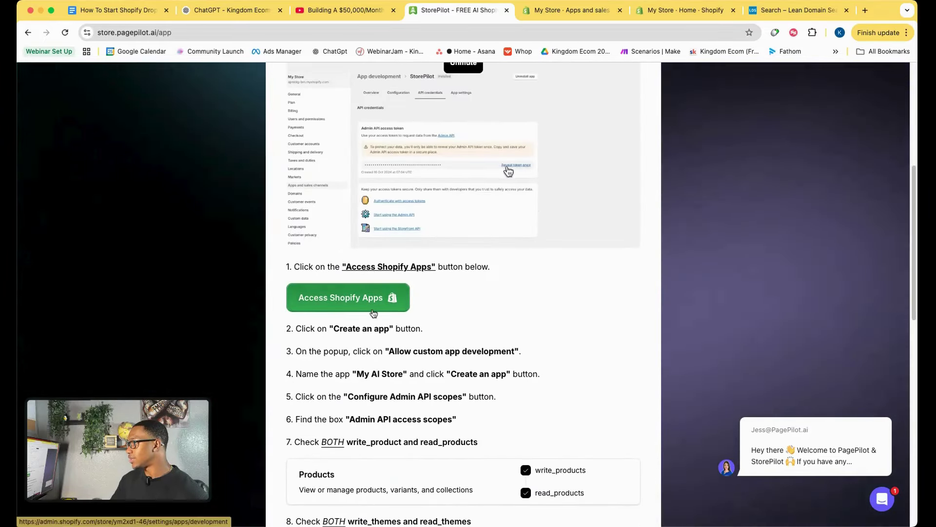
click(373, 313)
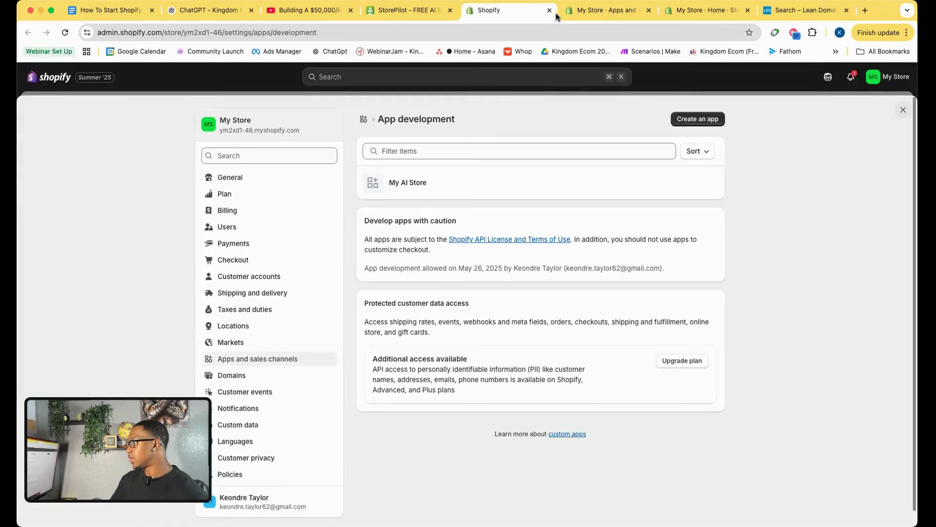
click(549, 11)
scroll(431, 342, down, 15)
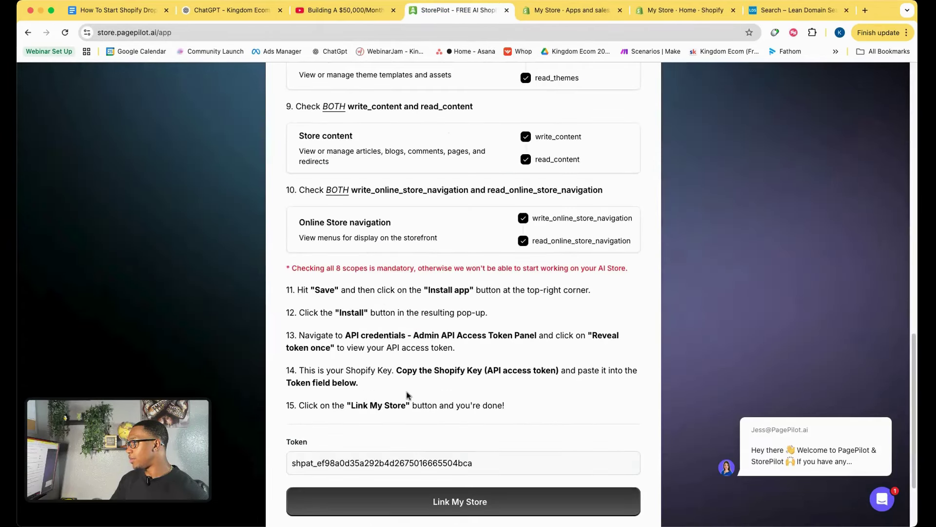
scroll(439, 415, up, 3)
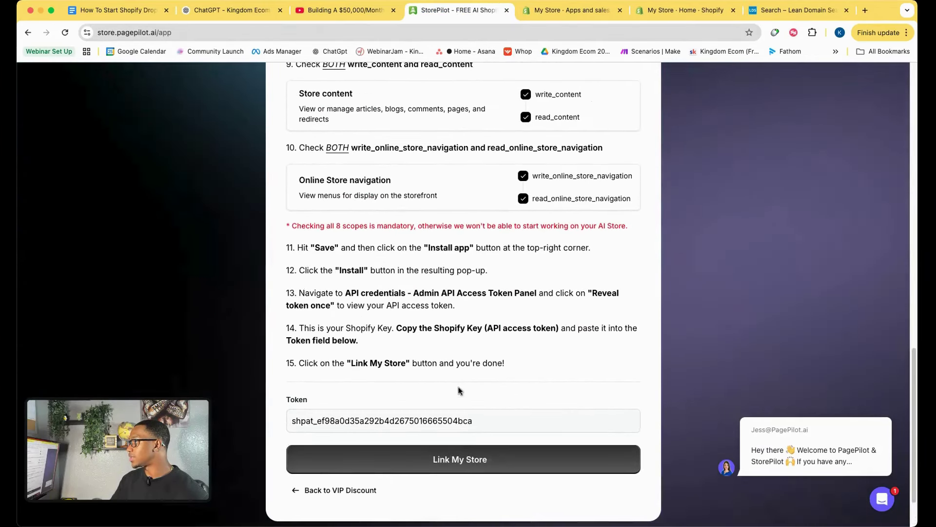
click(566, 11)
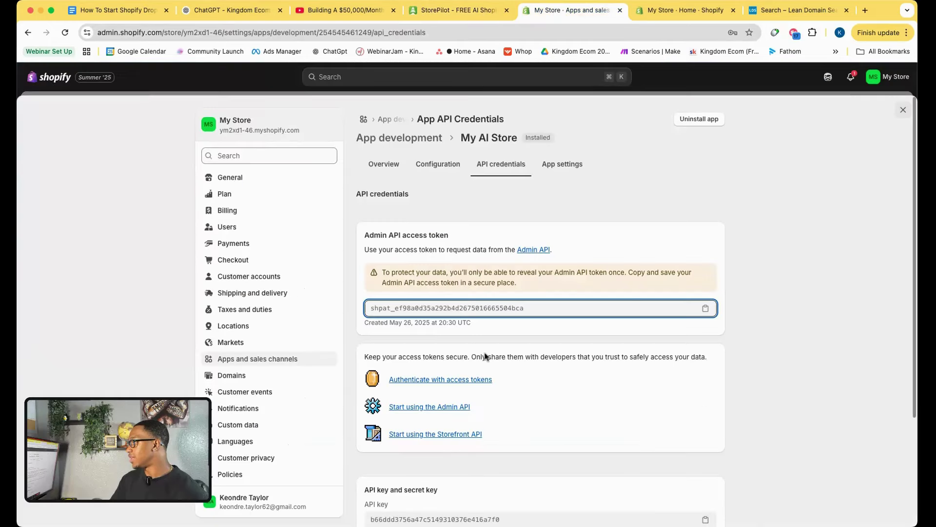
click(441, 11)
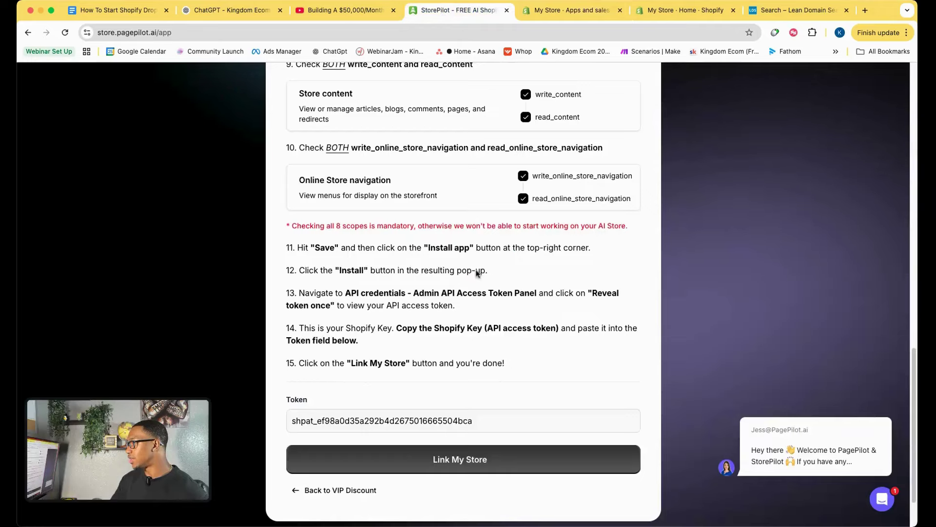
click(464, 460)
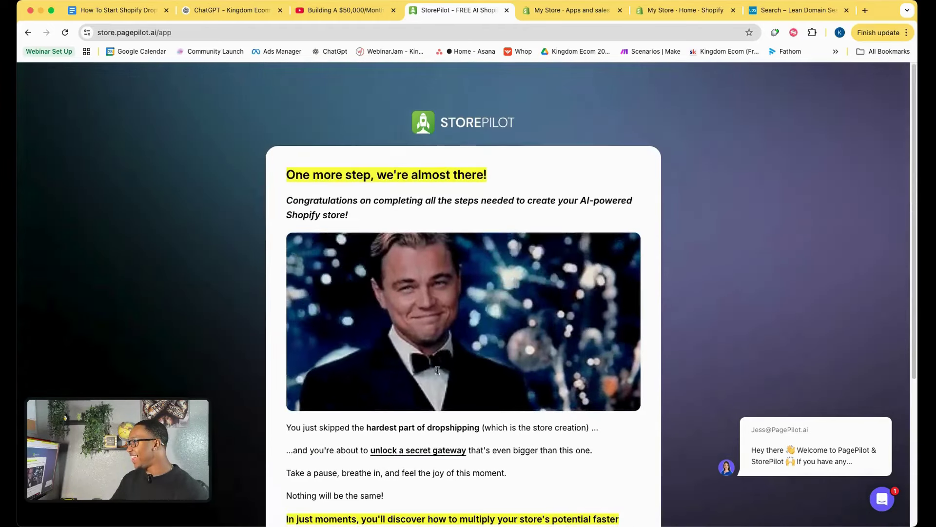
Continue past StorePilot's 'One more step, we're almost there!' page to start the AI store build.
scroll(438, 370, down, 2)
scroll(531, 346, down, 3)
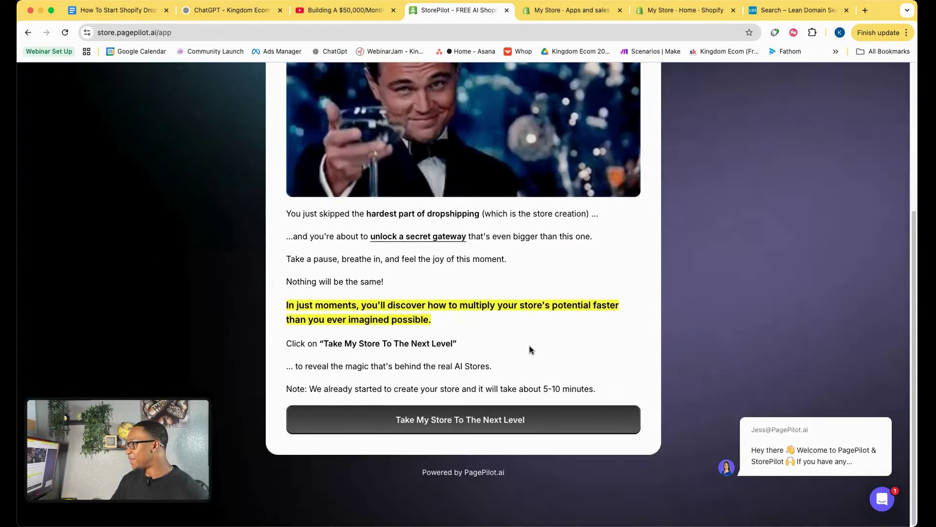
scroll(502, 358, up, 2)
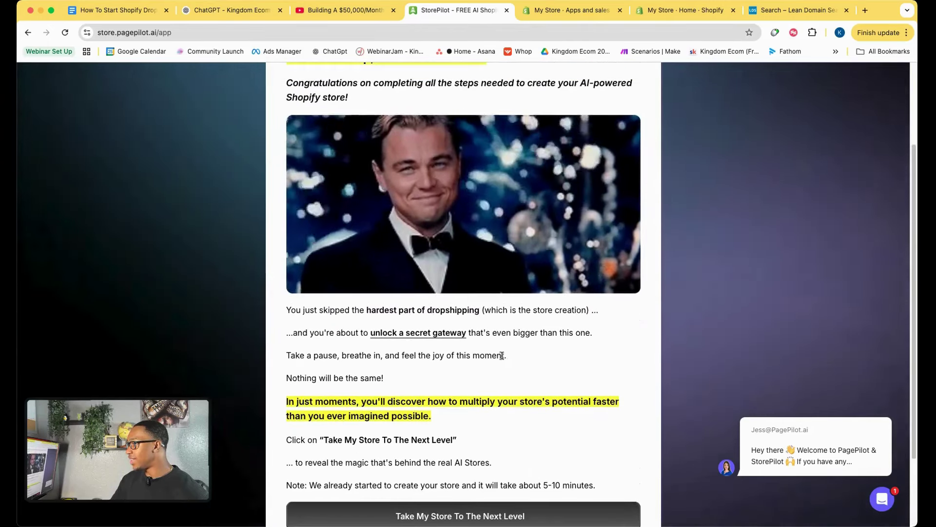
scroll(502, 356, down, 2)
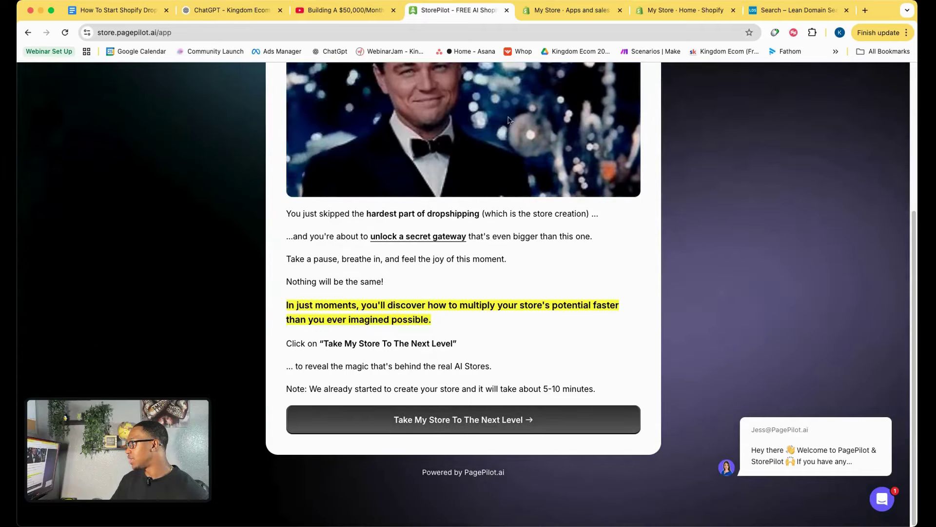
click(484, 425)
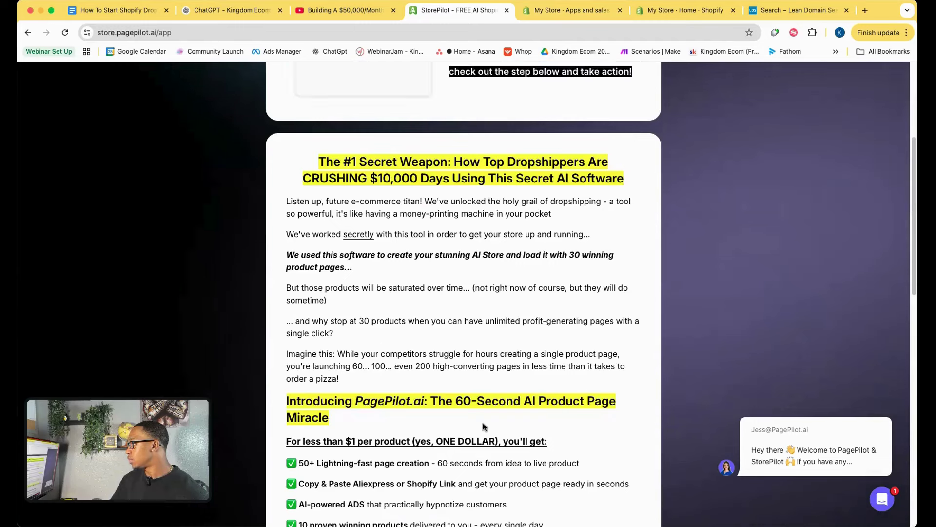
scroll(484, 427, up, 5)
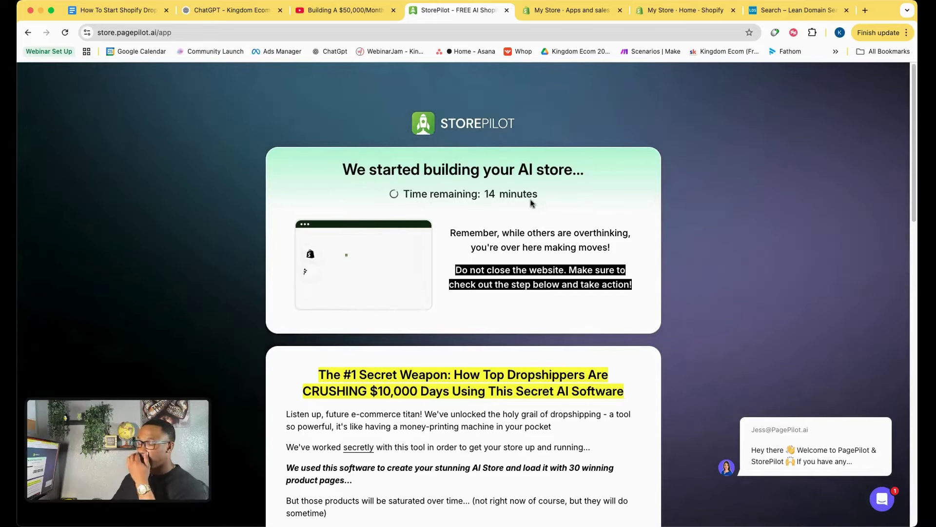
Review the custom app overview, close Shopify settings, check the build, and return to the checklist.
click(551, 14)
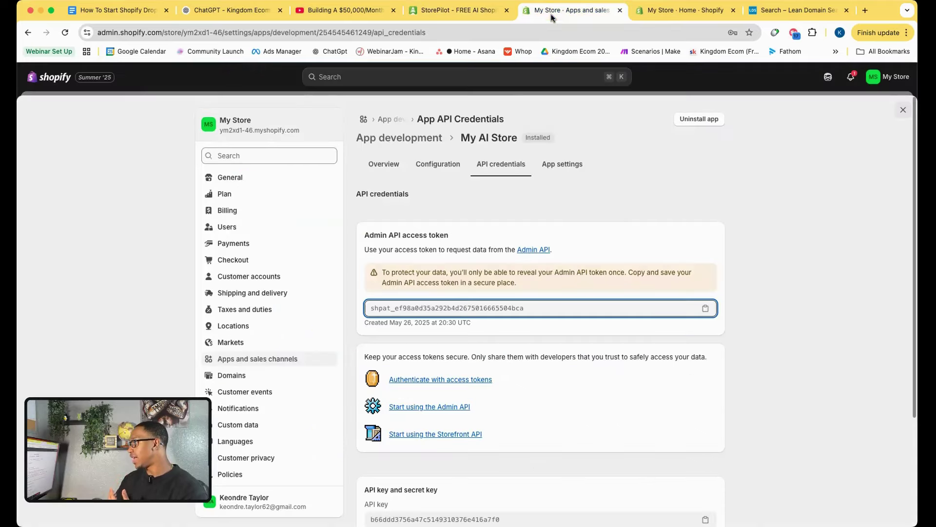
click(384, 164)
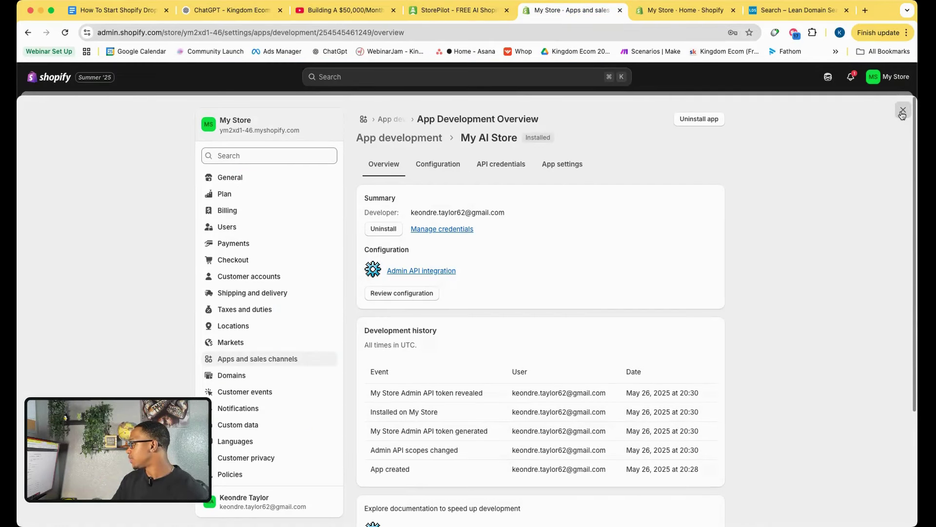
click(902, 113)
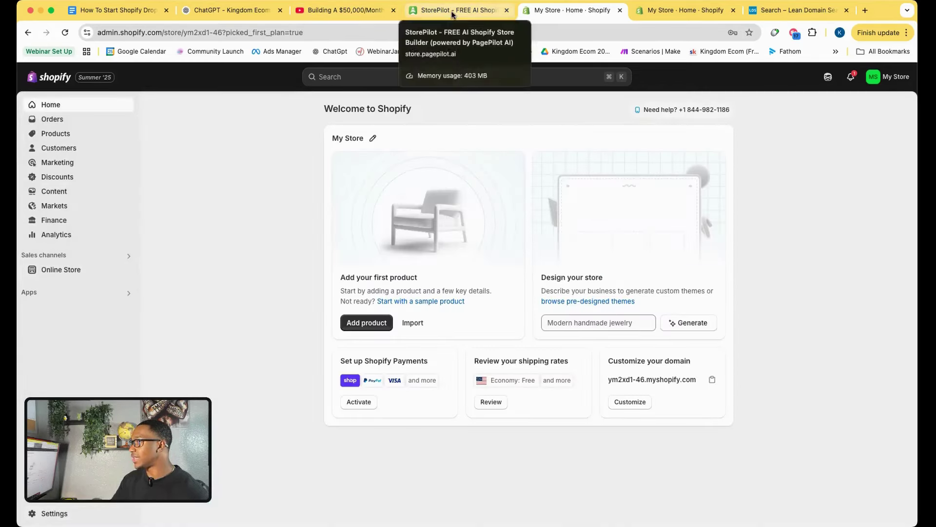
click(441, 11)
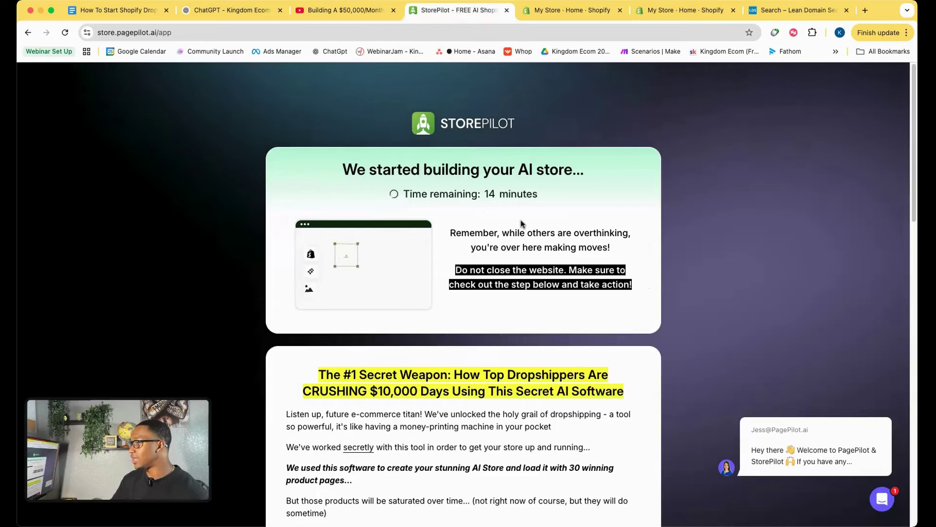
click(122, 10)
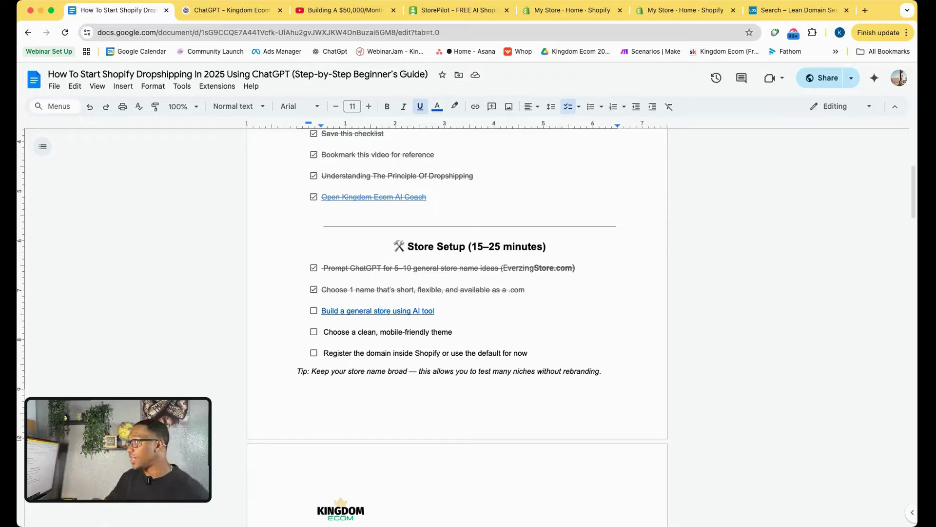
Tick 'Build a general store using AI tool' on the checklist and check the build's remaining time.
click(313, 311)
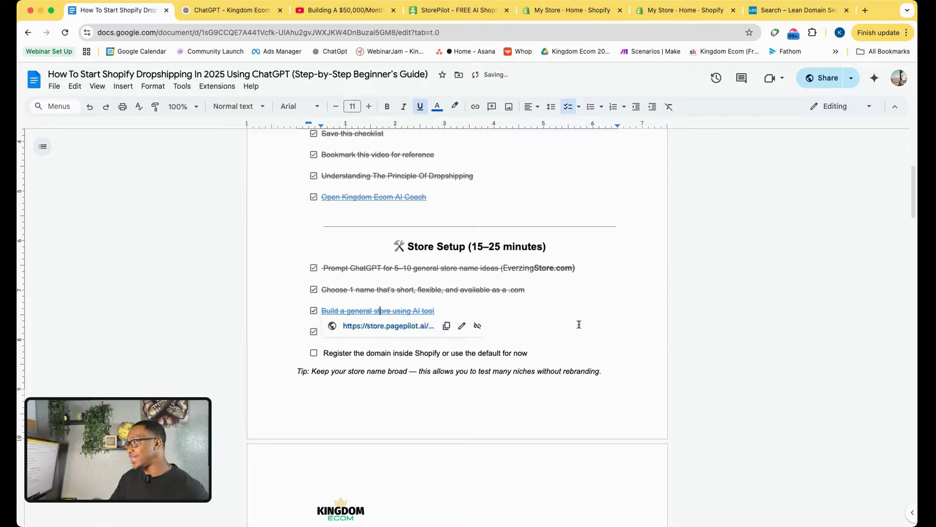
key(Down)
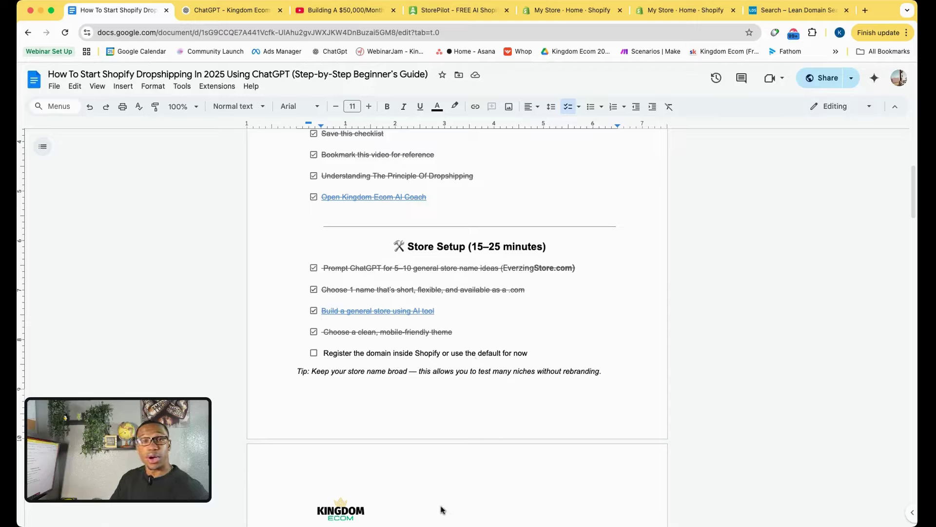
click(483, 12)
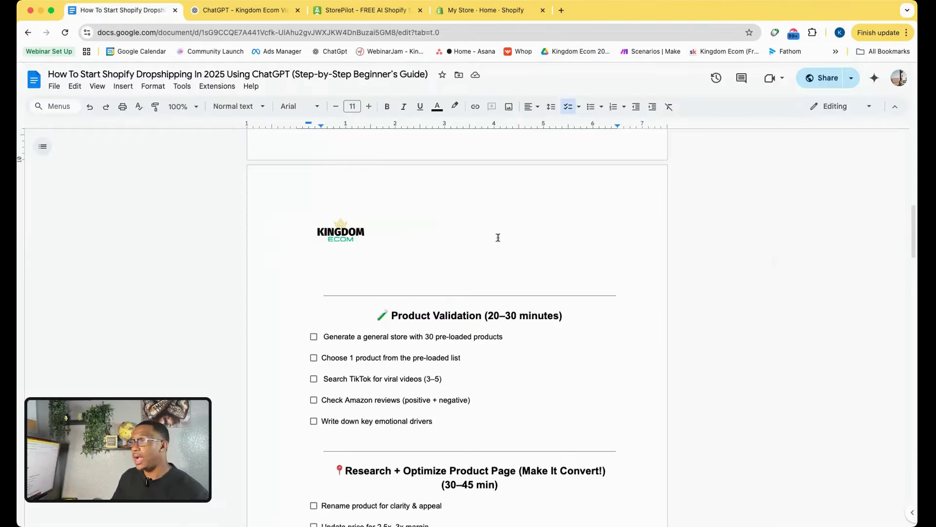
click(369, 11)
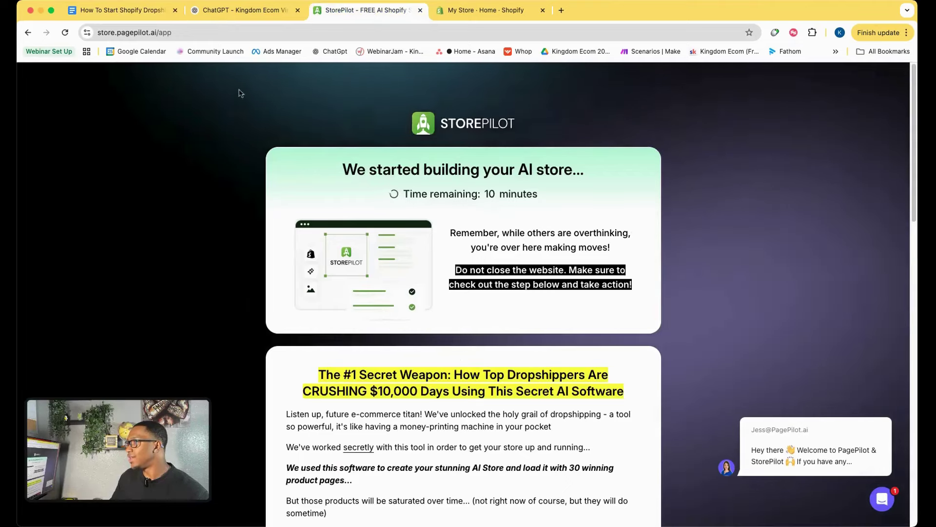
click(146, 10)
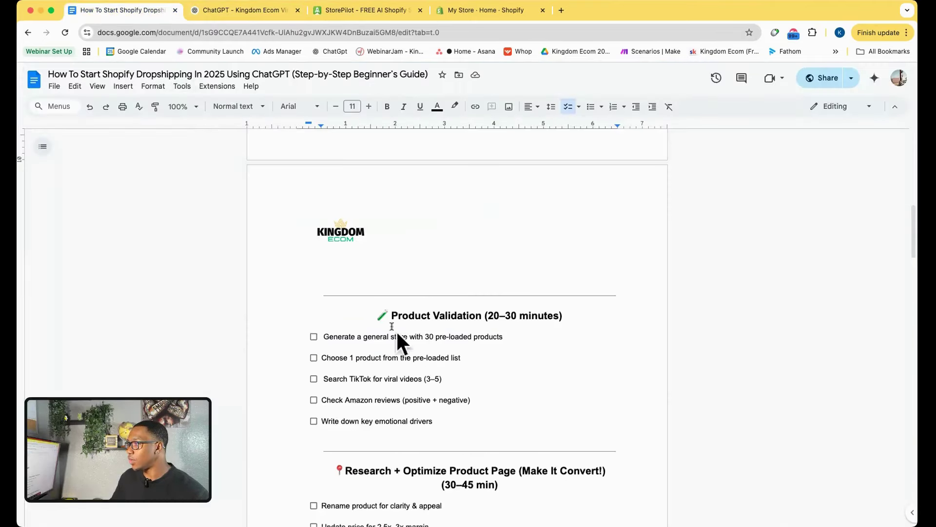
Switch from the checklist to the Kingdom Ecom Virtual Coach chat in ChatGPT.
scroll(393, 326, up, 4)
scroll(392, 323, down, 2)
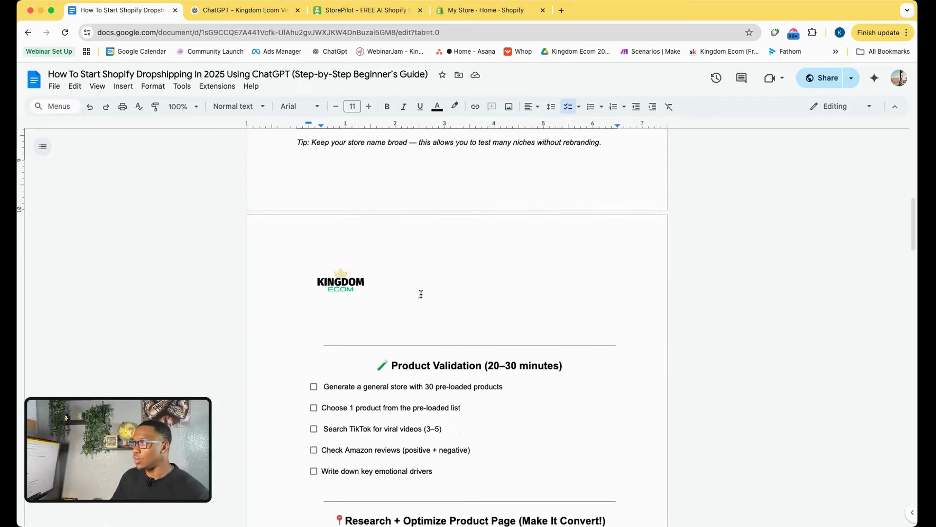
click(257, 14)
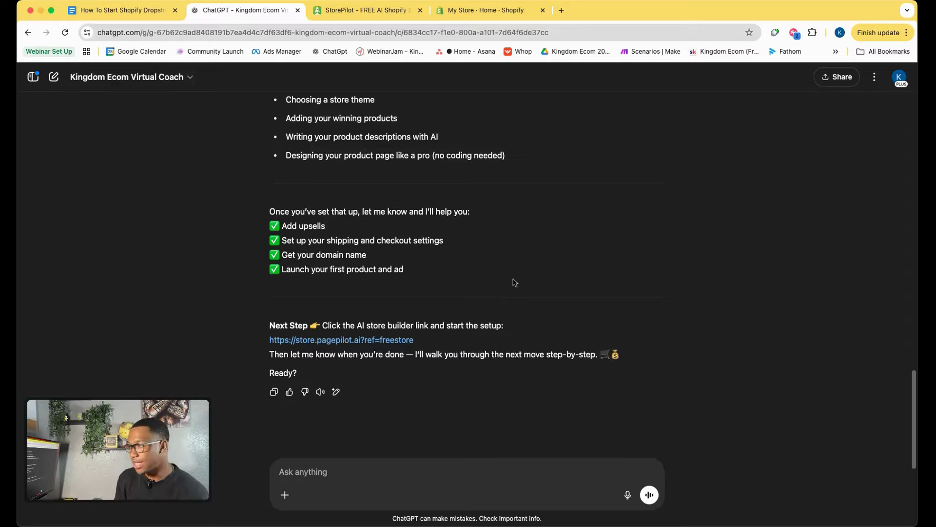
Ask the coach for 10 June/summer winning product ideas with potential to do $100k a month.
click(303, 471)
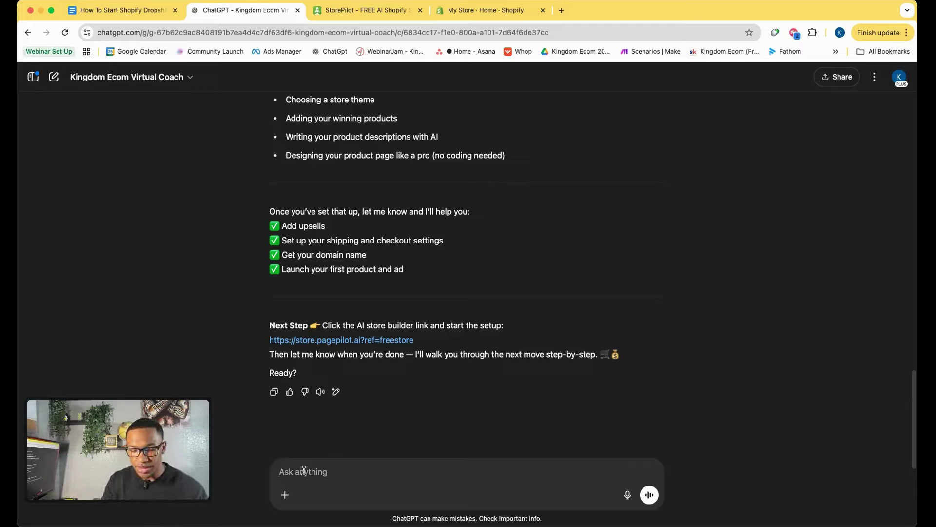
text(Are you able toi)
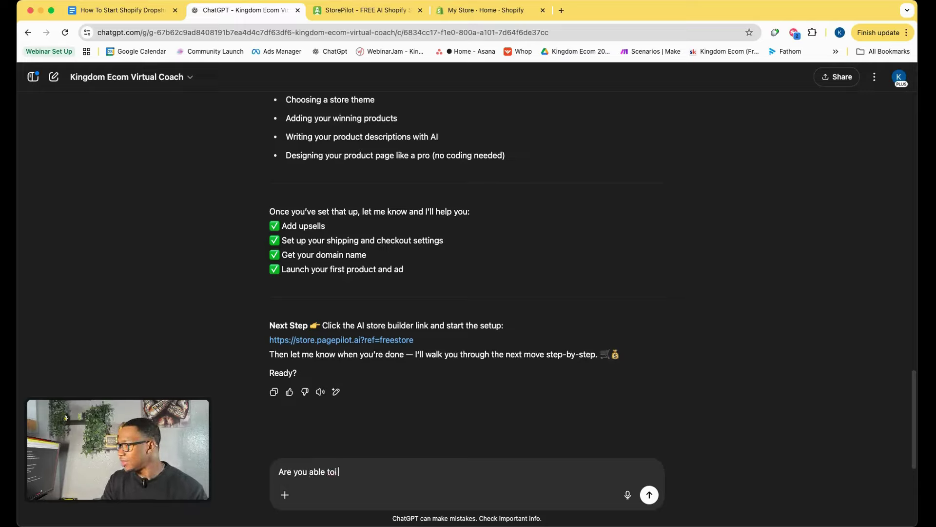
text( give me so)
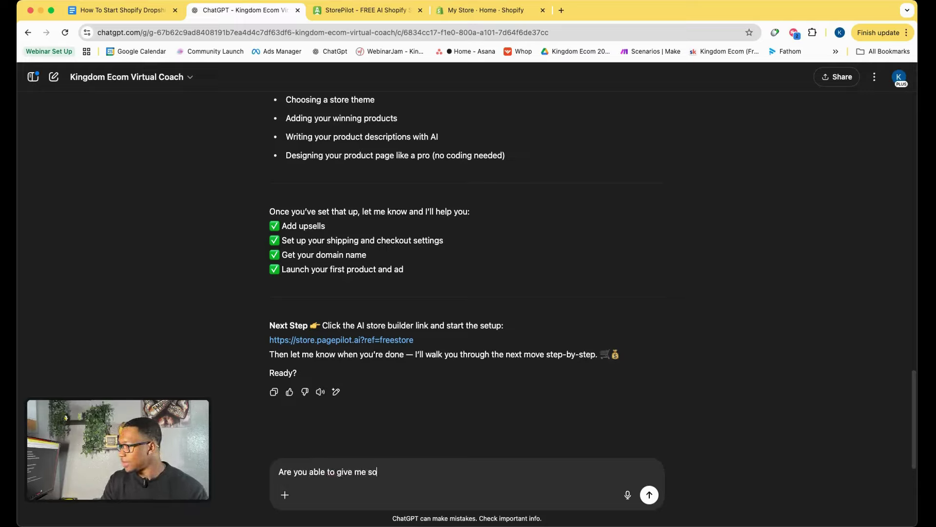
text(me good id)
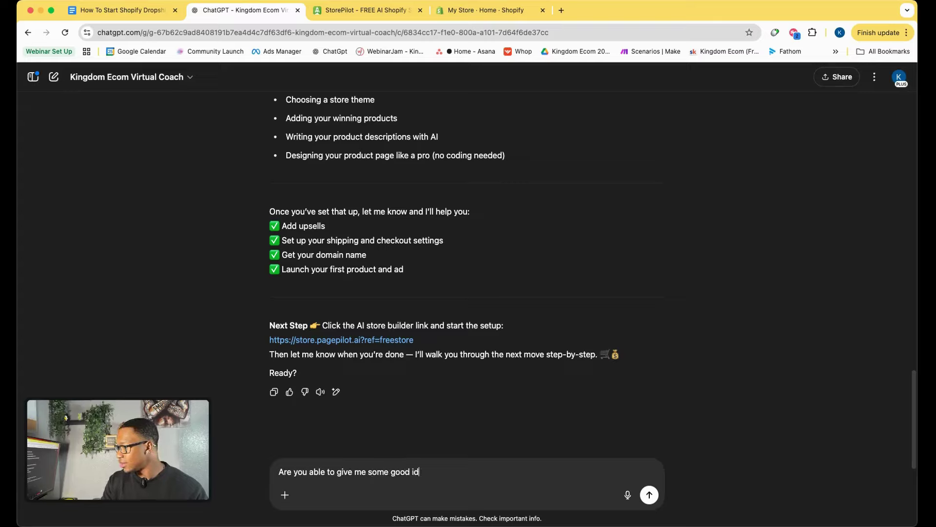
text(eas for winning )
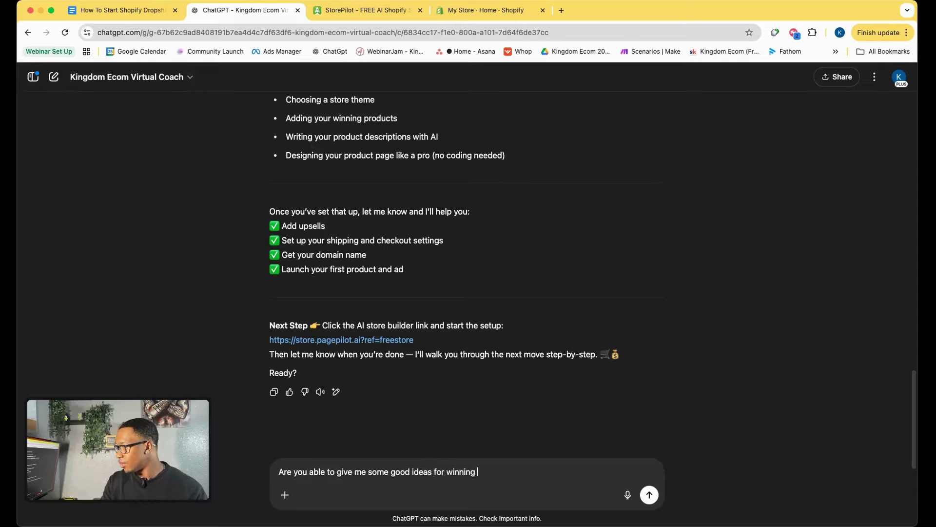
text(products for )
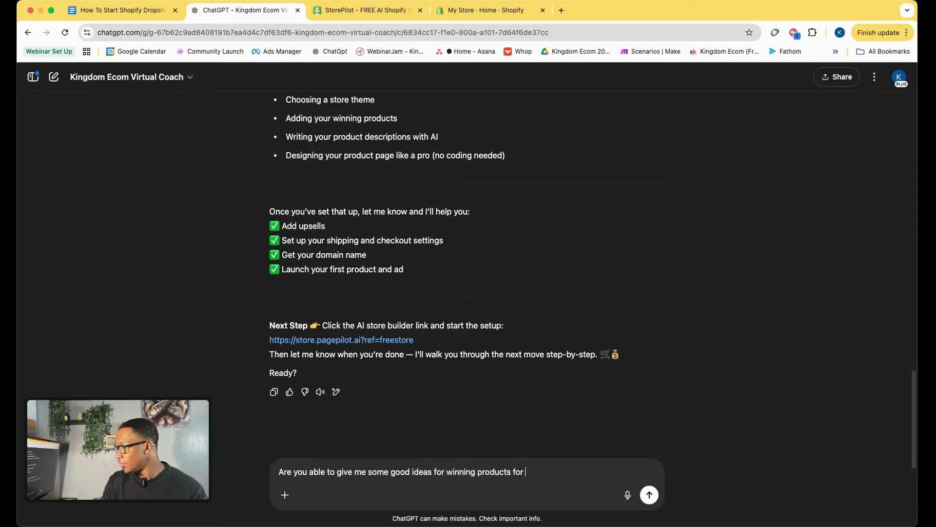
text(June )
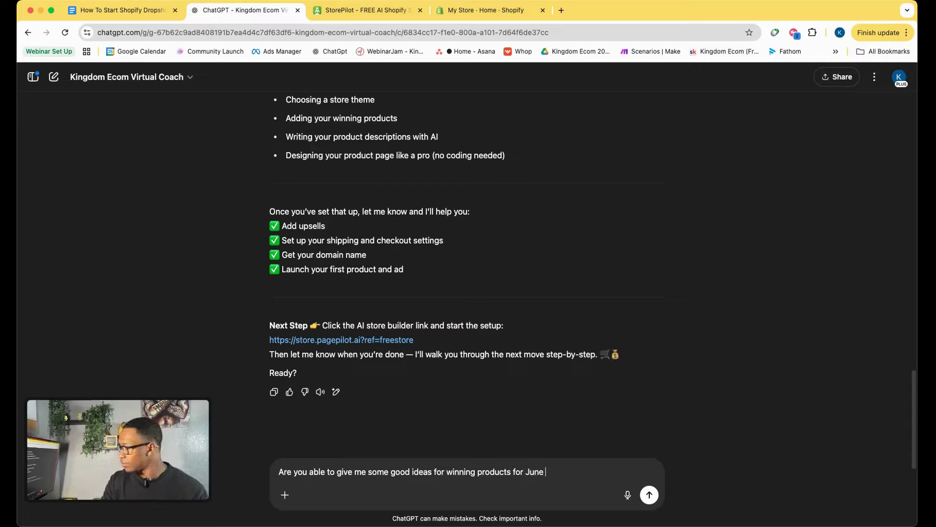
text(and summer i)
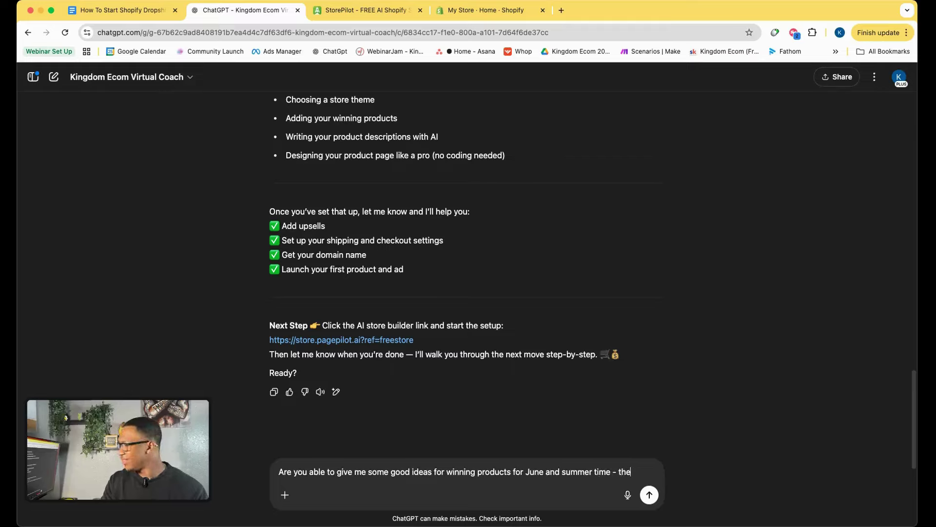
text(me - then give me all the products wi)
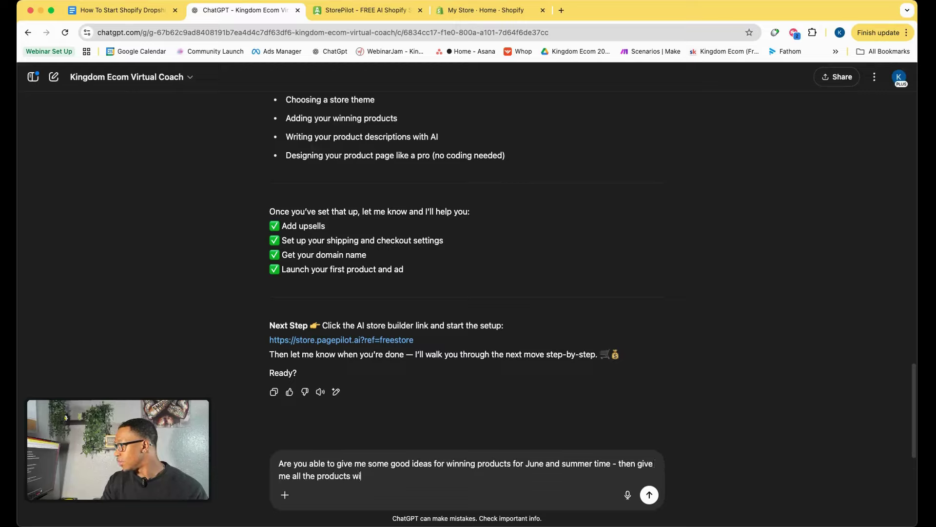
text(th the aliexpress link that)
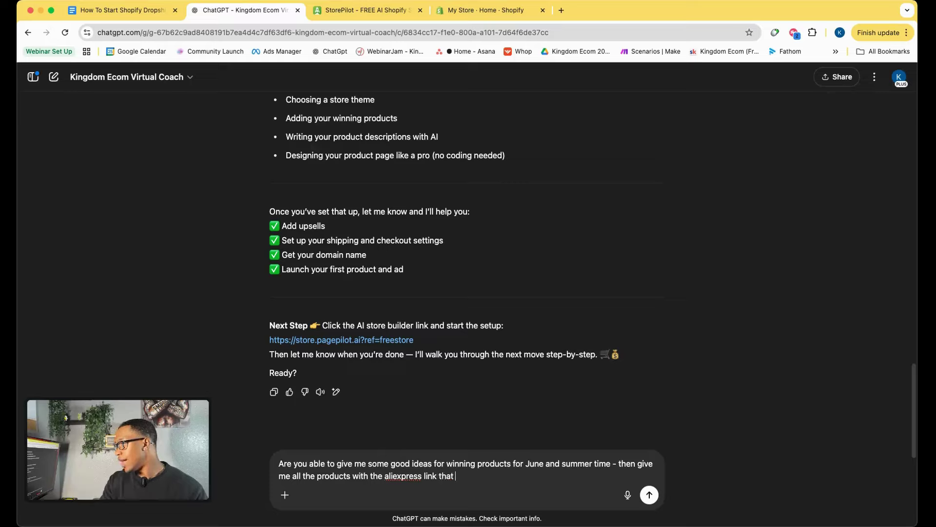
text(have the)
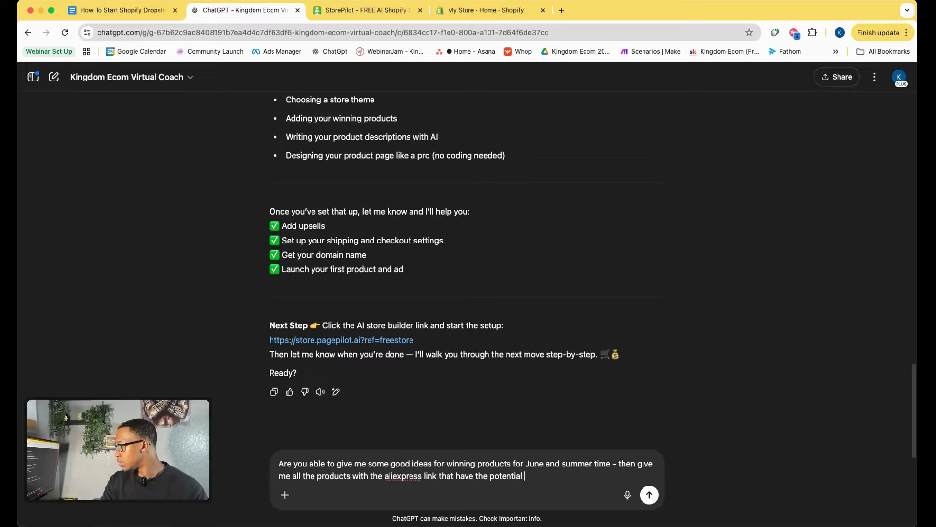
text(potential to do $100)
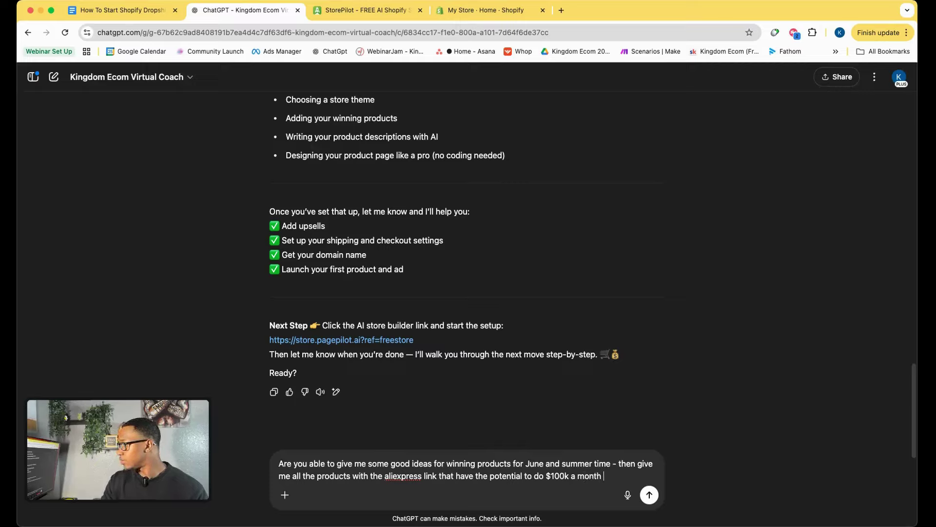
text(k a month - Give me 10)
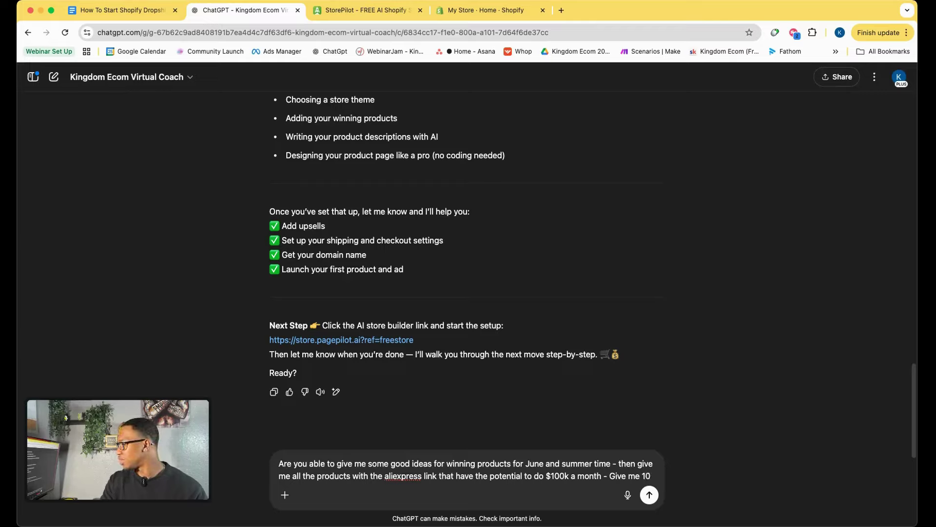
text( choi)
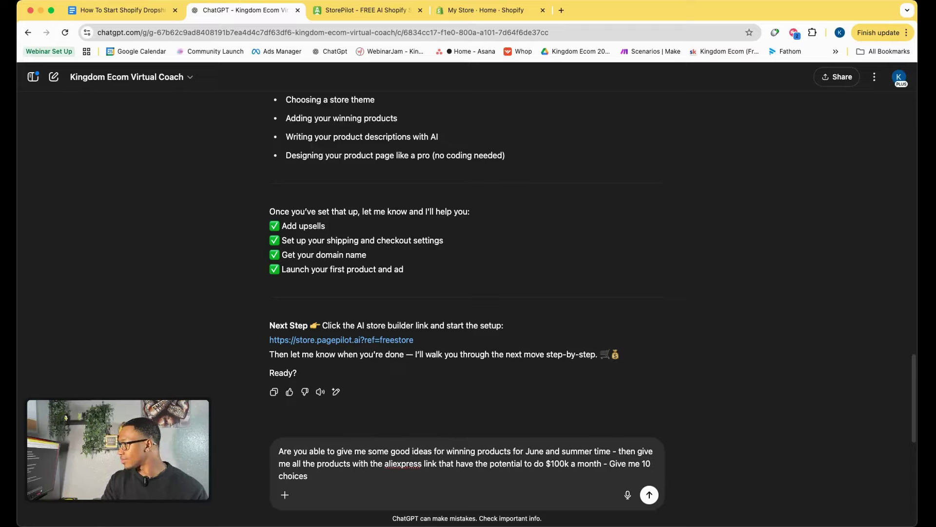
text(ces)
key(Return)
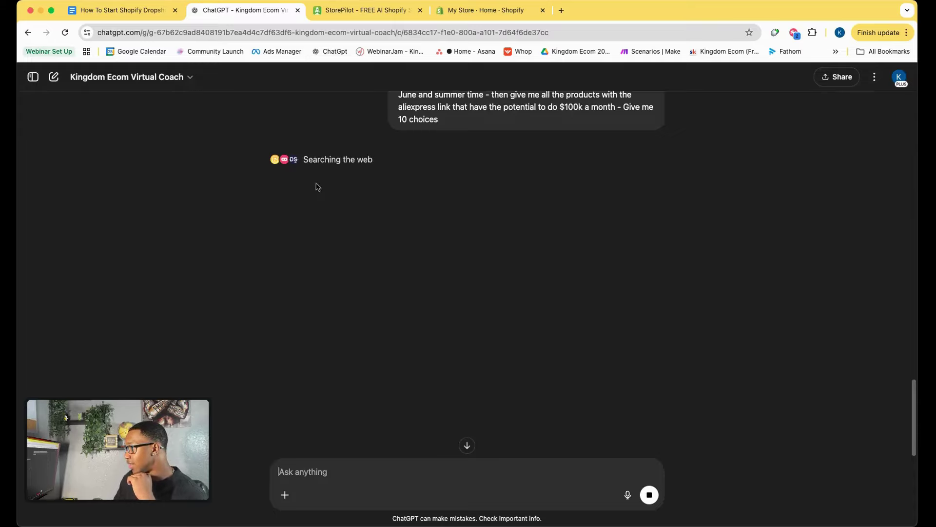
Scroll through the coach's reply listing 10 summer products, like the BlendJet 2 Portable Blender, and Next Steps.
scroll(314, 214, up, 2)
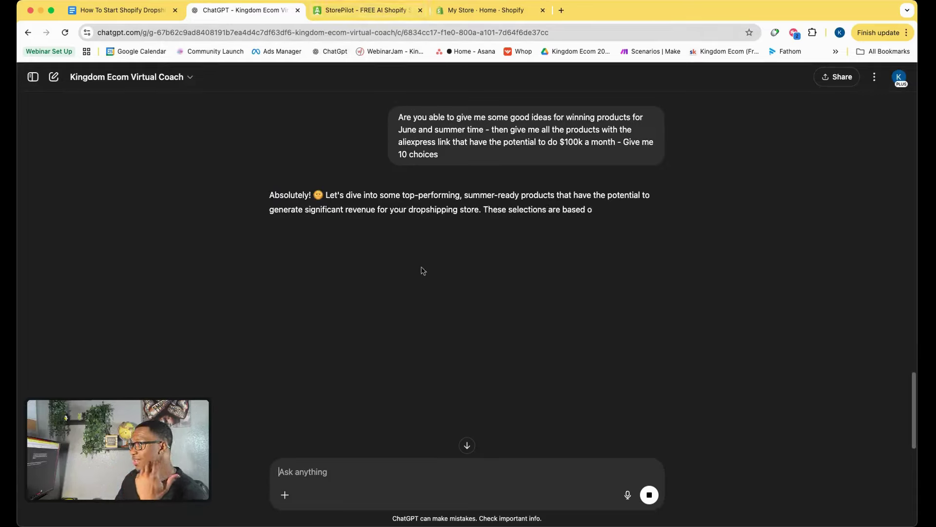
key(ctrl+shift+Tab)
scroll(342, 378, down, 1)
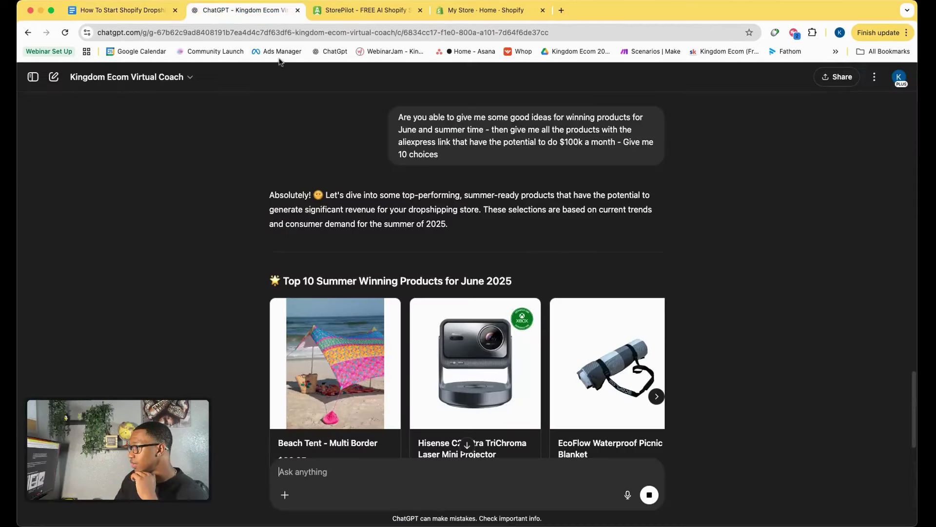
click(229, 10)
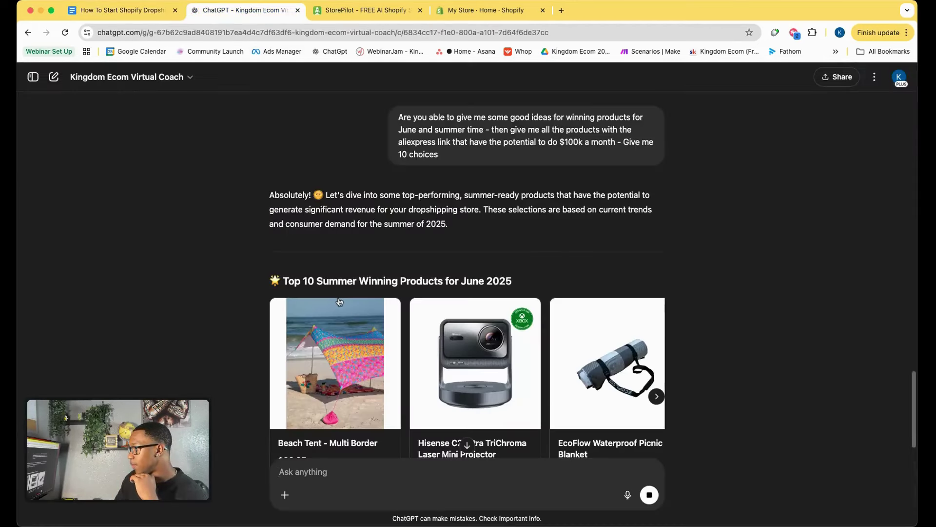
scroll(339, 301, down, 4)
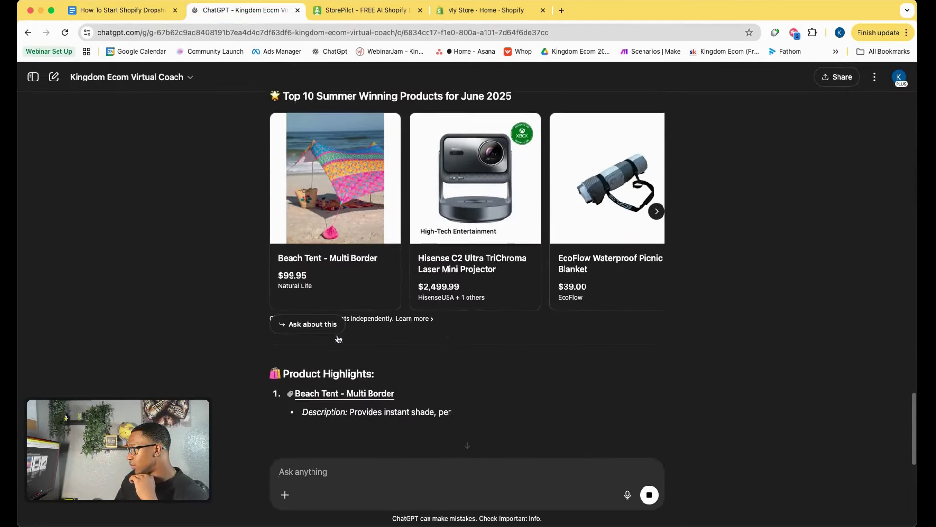
scroll(351, 335, down, 3)
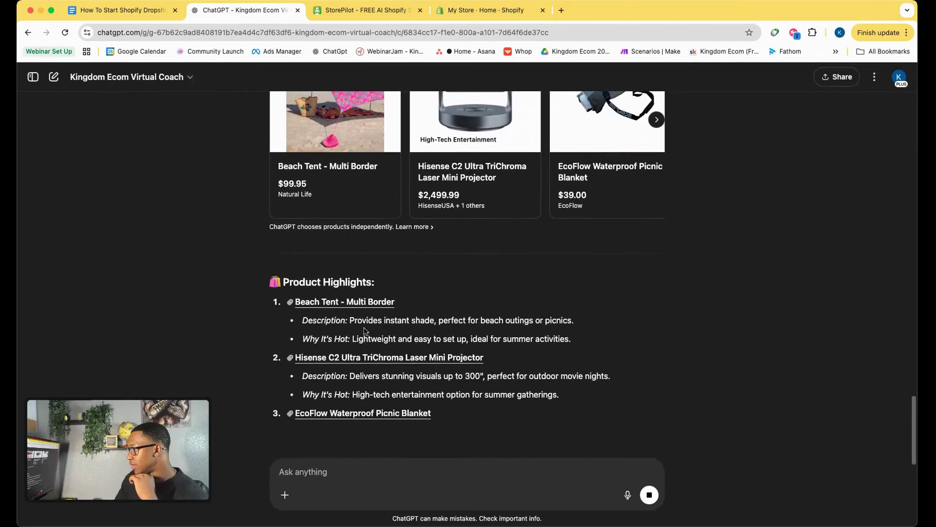
scroll(414, 330, down, 1)
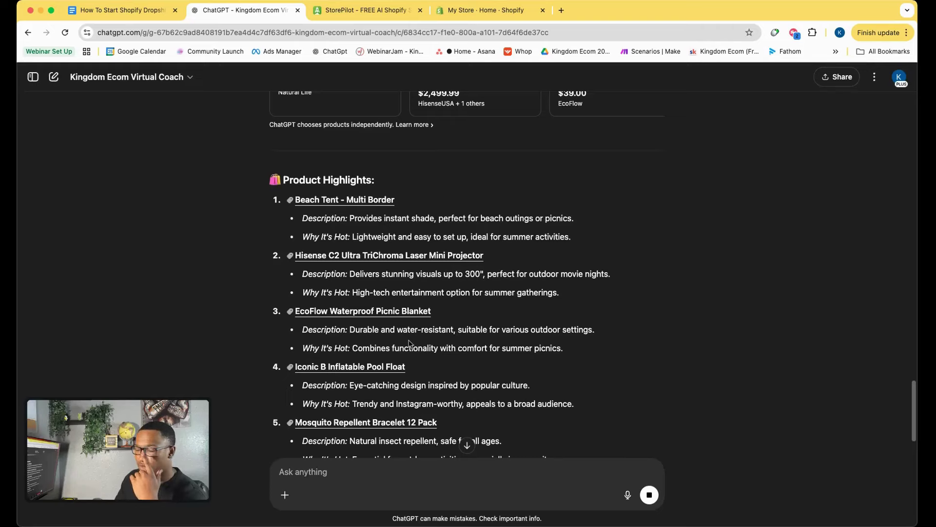
scroll(355, 341, down, 3)
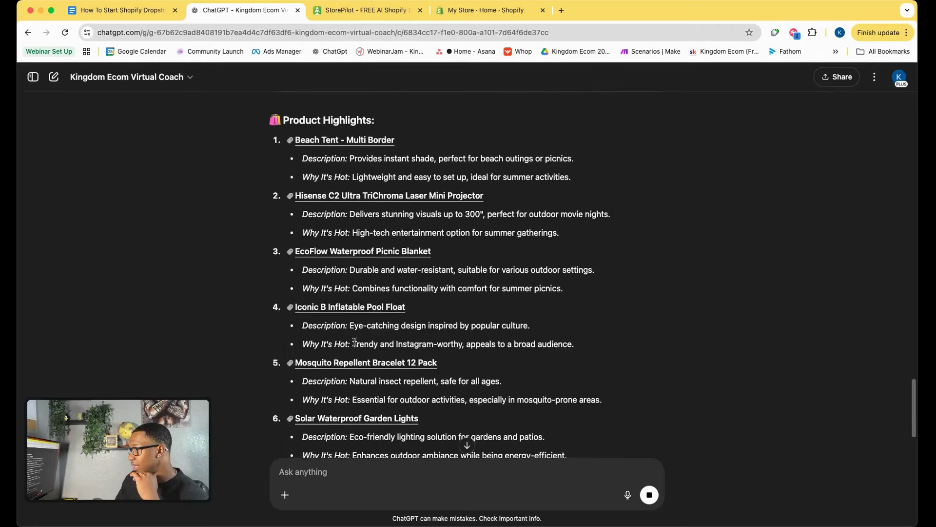
scroll(355, 342, down, 2)
scroll(369, 342, down, 1)
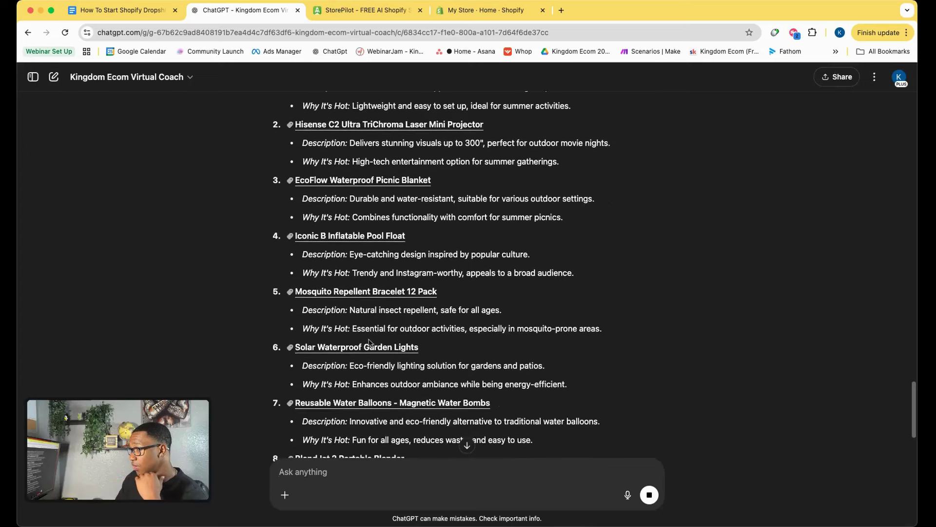
scroll(369, 343, down, 2)
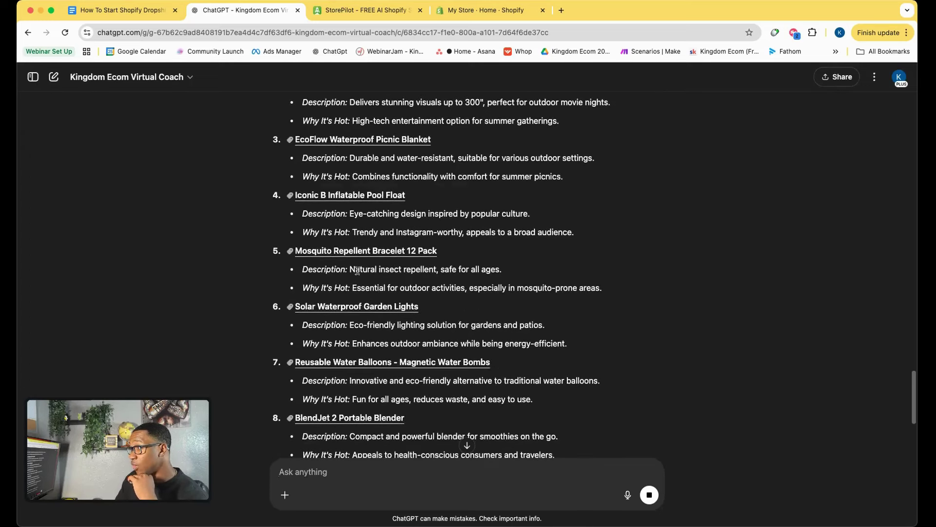
scroll(345, 316, down, 1)
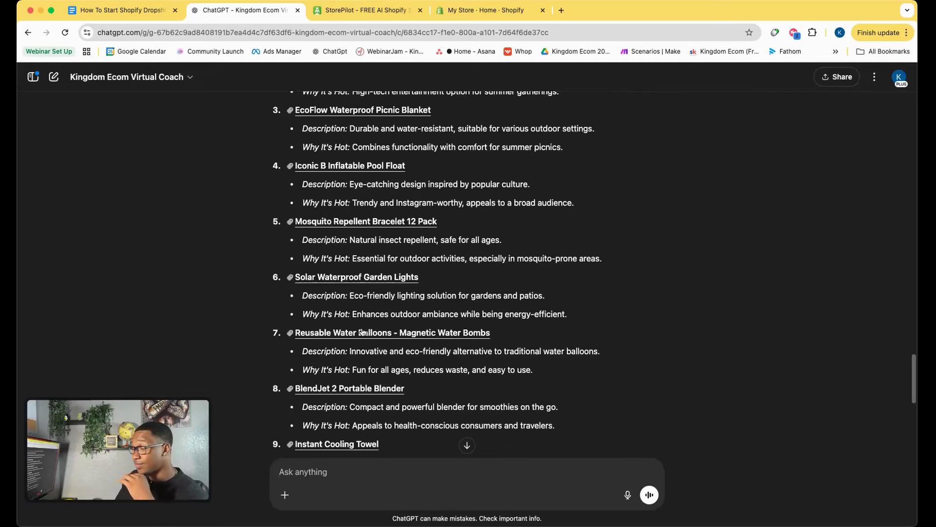
scroll(362, 332, down, 3)
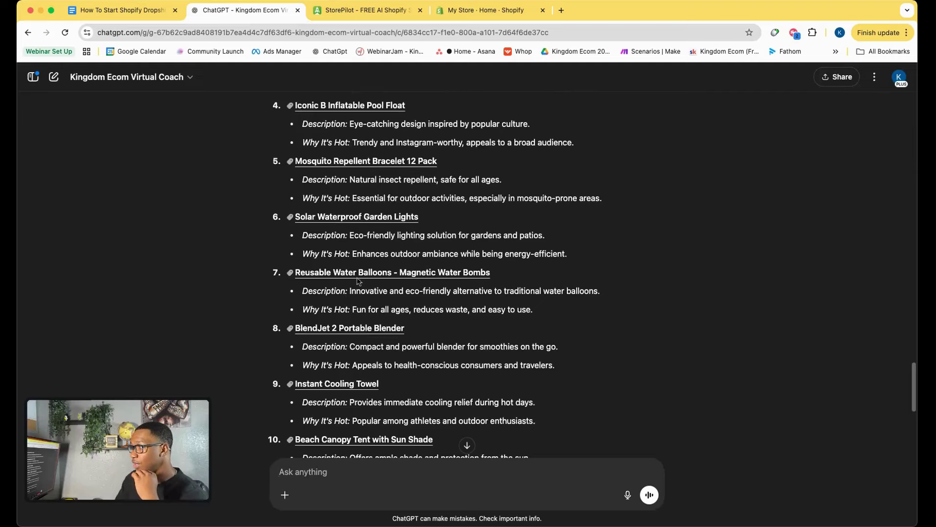
scroll(424, 312, down, 3)
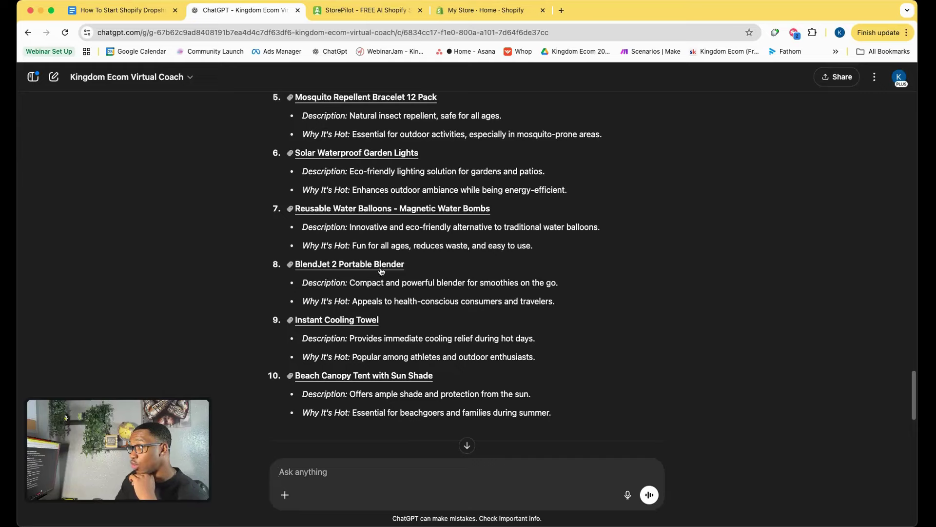
scroll(380, 277, down, 2)
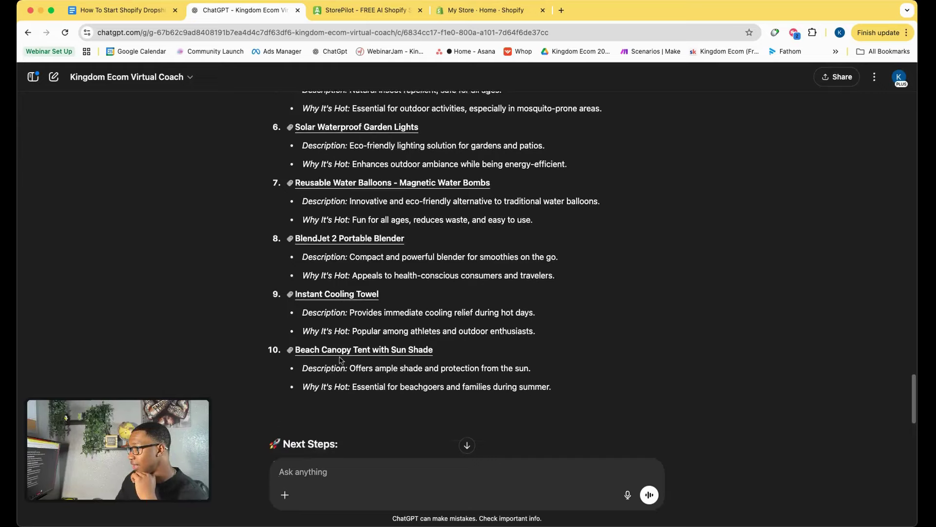
scroll(363, 376, down, 2)
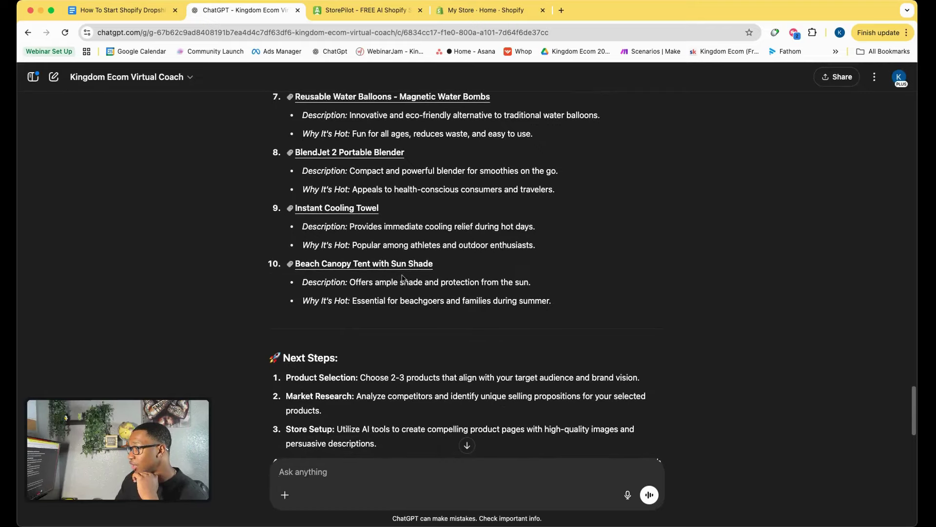
scroll(330, 358, down, 8)
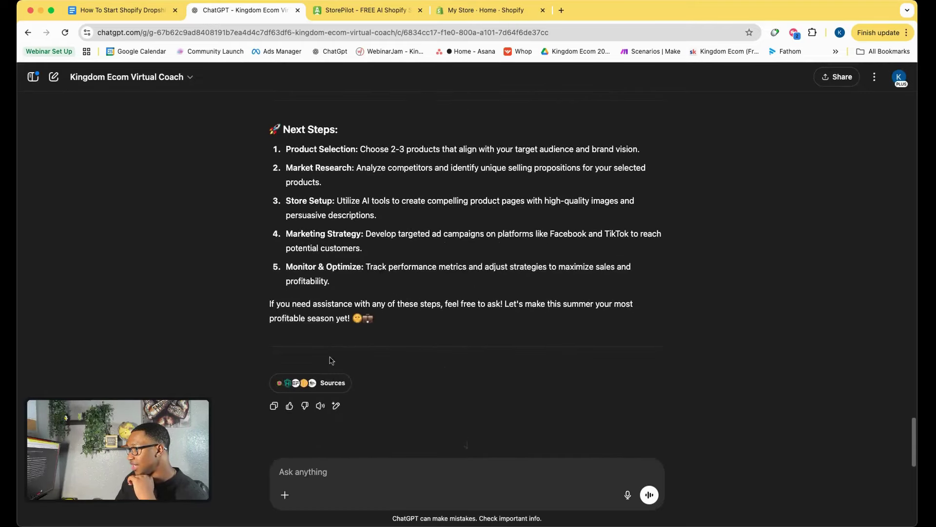
scroll(330, 357, up, 7)
scroll(330, 357, up, 1)
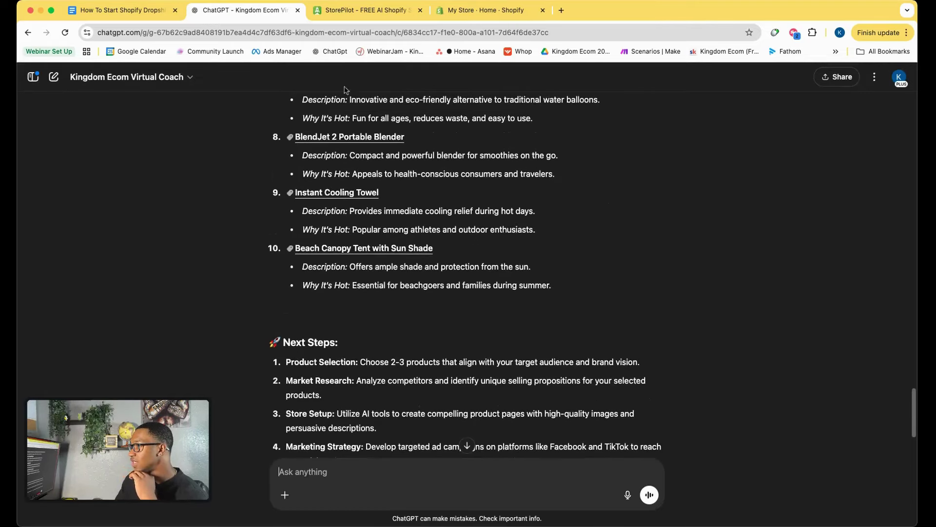
click(342, 13)
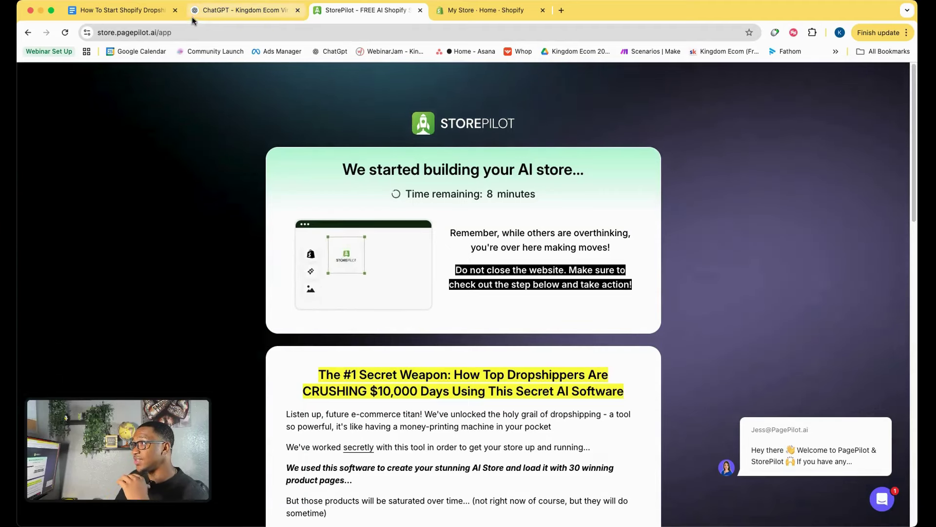
click(226, 18)
scroll(346, 292, up, 10)
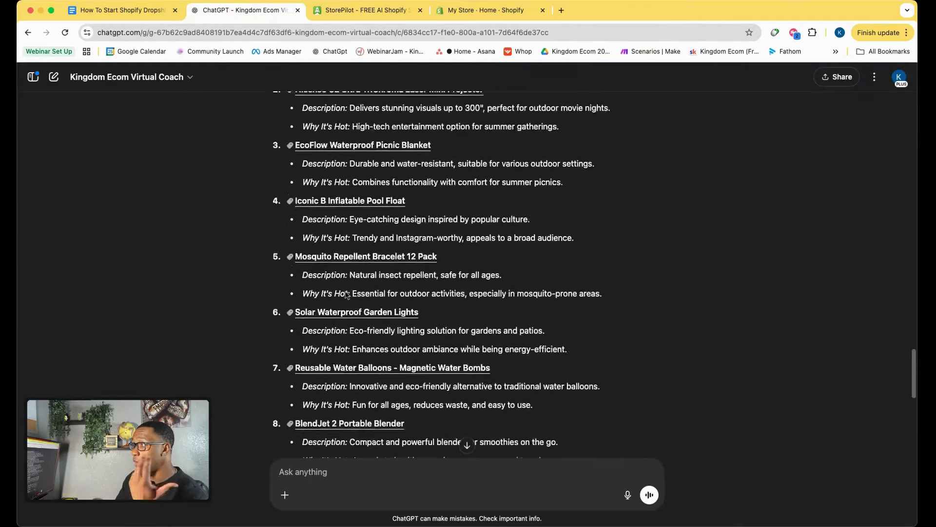
scroll(346, 294, up, 1)
scroll(345, 292, up, 3)
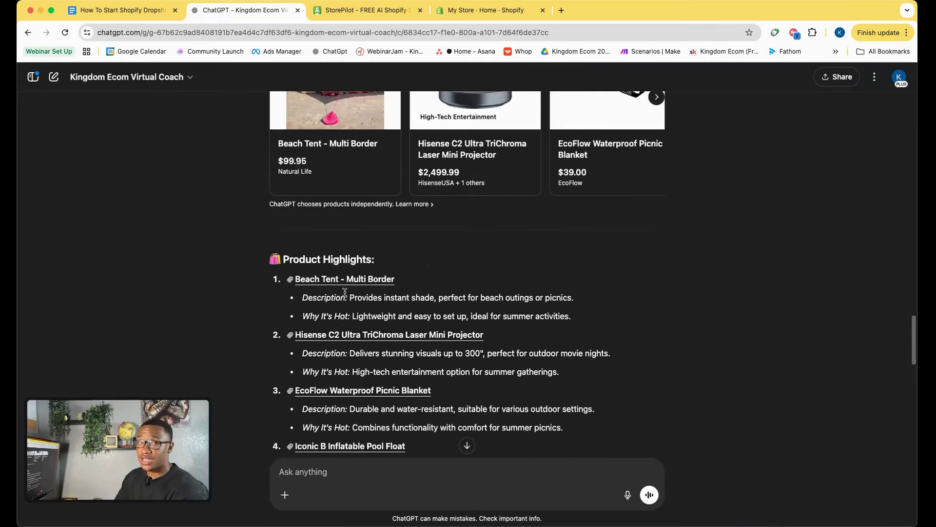
scroll(345, 291, up, 4)
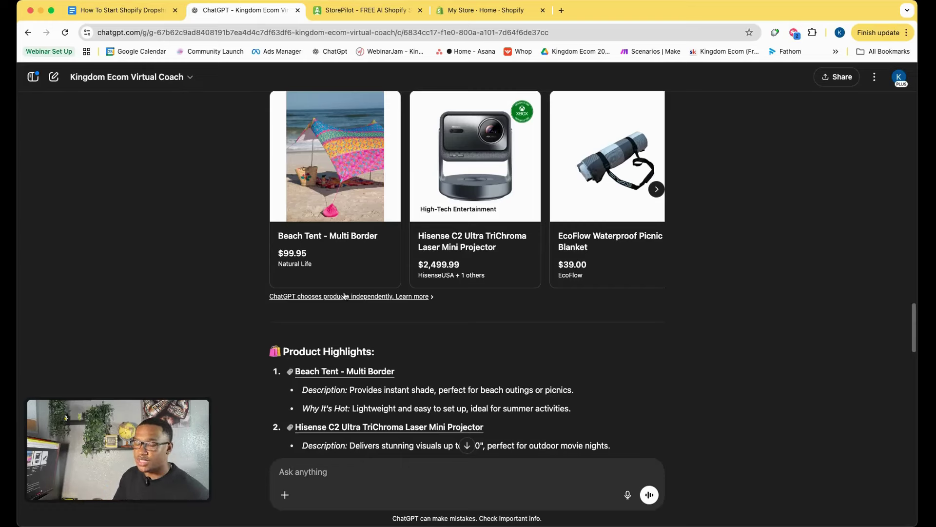
scroll(345, 295, down, 20)
scroll(399, 339, down, 3)
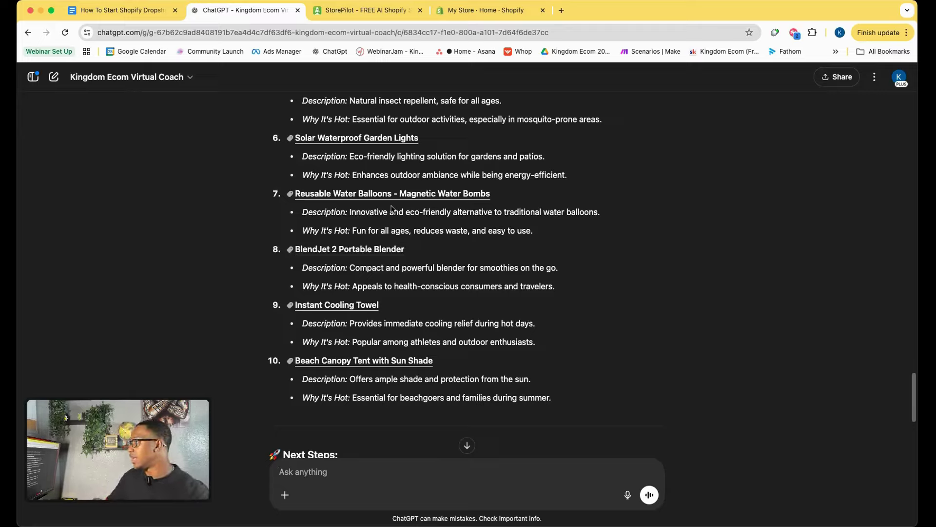
scroll(407, 249, up, 1)
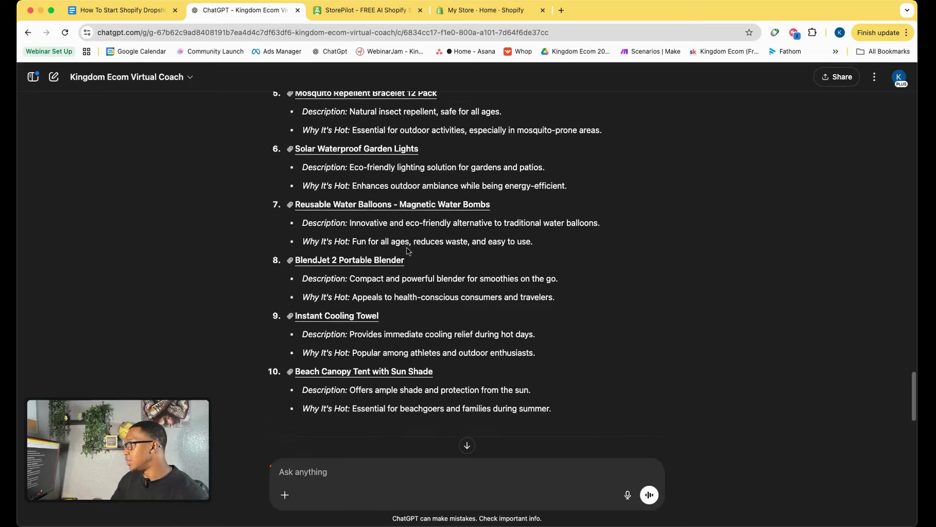
scroll(408, 250, up, 4)
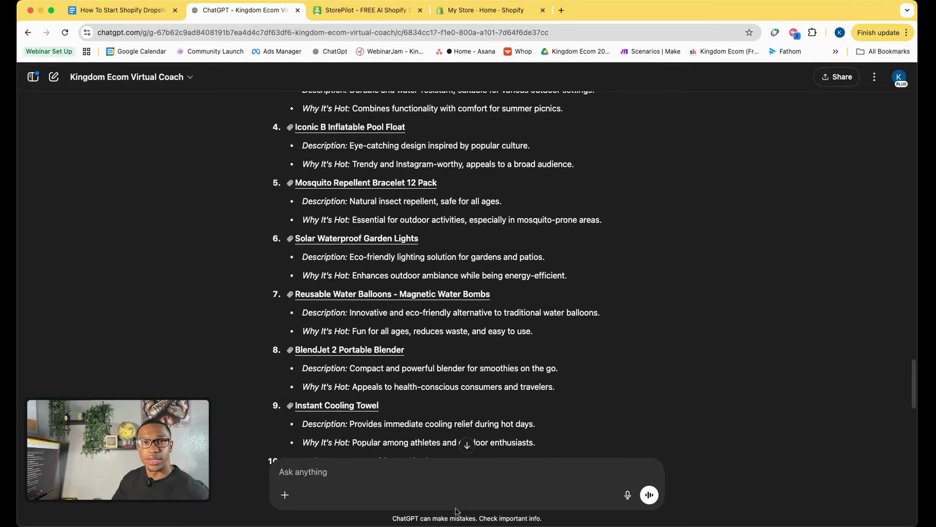
click(142, 14)
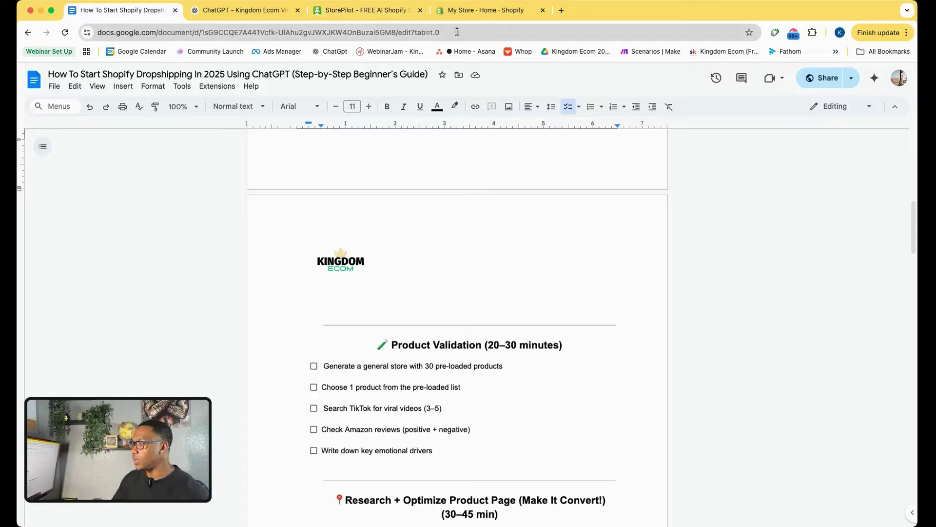
click(259, 11)
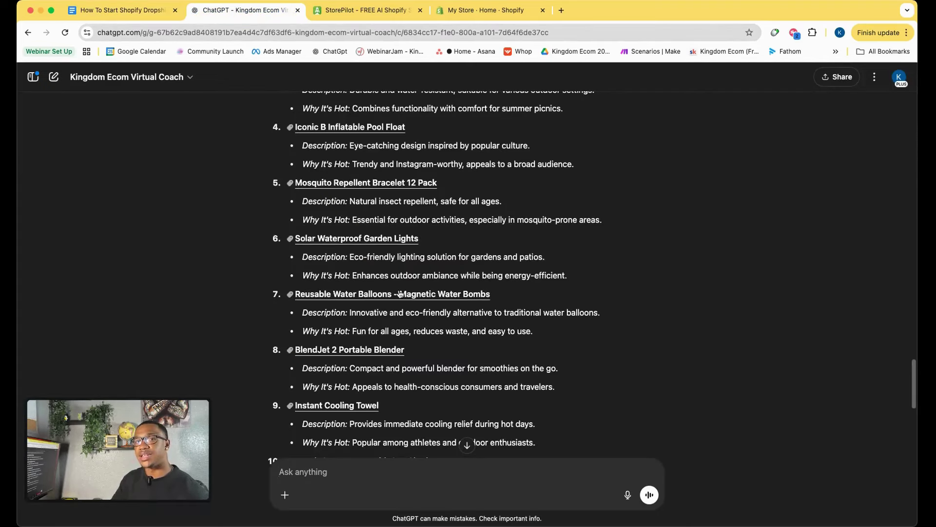
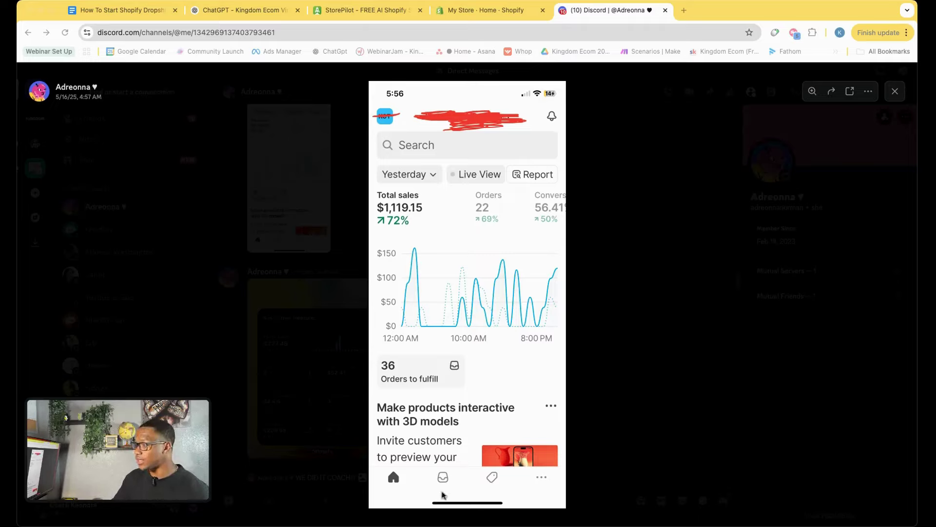
Switch from Discord to the StorePilot tab, which announces the AI-built store is ready.
click(363, 15)
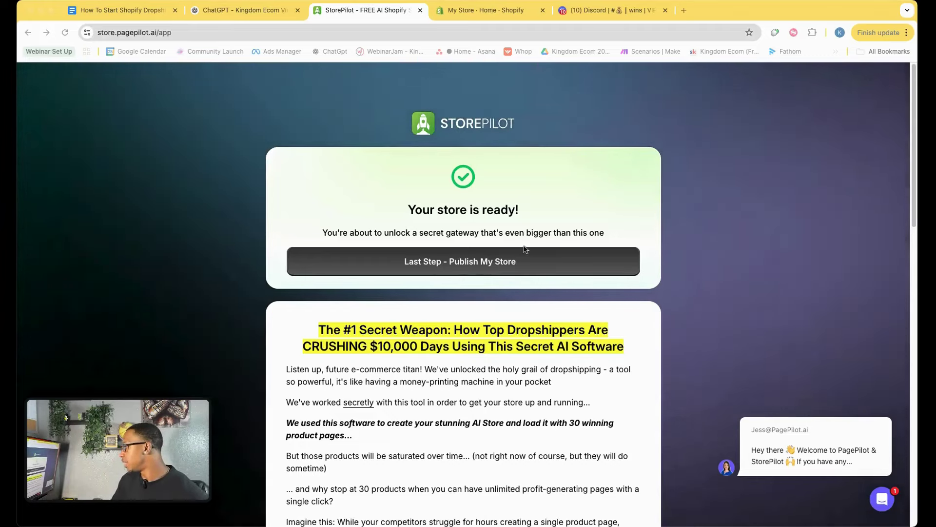
Run StorePilot's 'Last Step - Publish My Store' through to Shopify's Online Store Preferences.
click(488, 269)
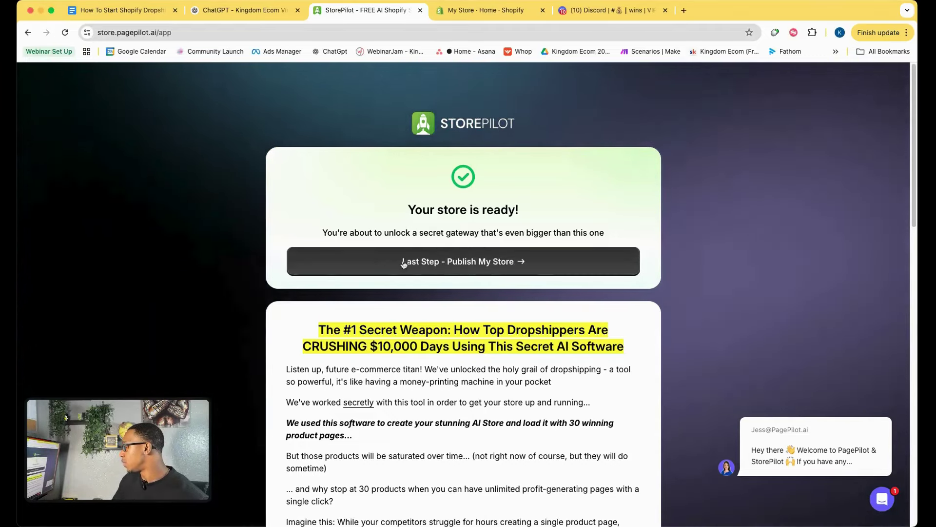
click(462, 263)
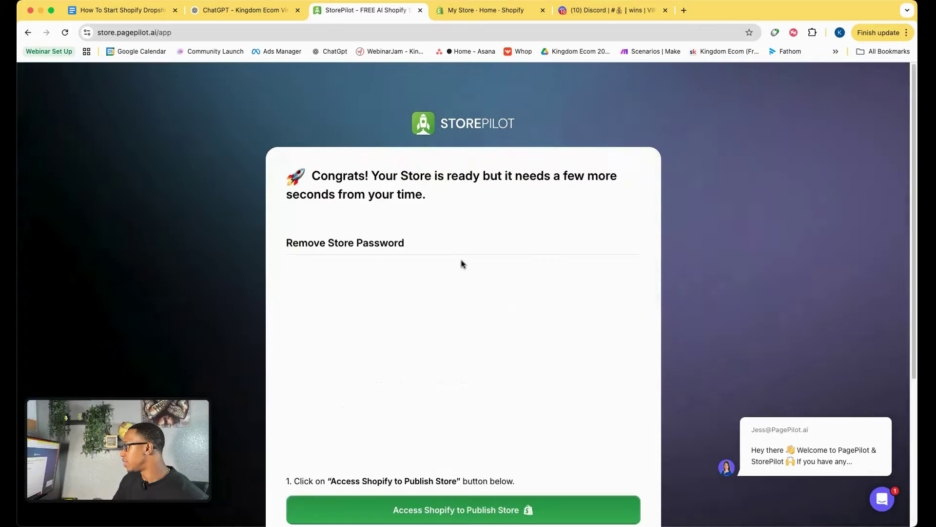
scroll(410, 309, down, 2)
scroll(410, 309, down, 4)
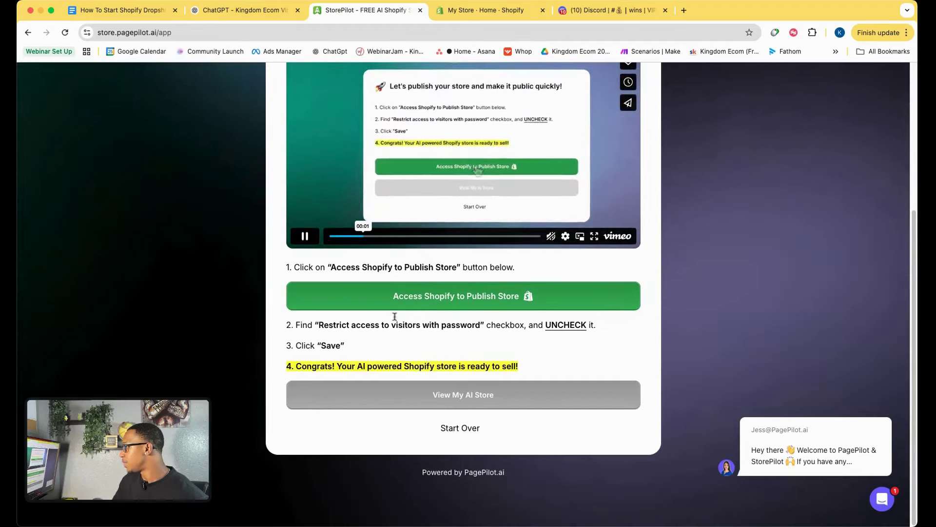
drag(325, 267, 434, 268)
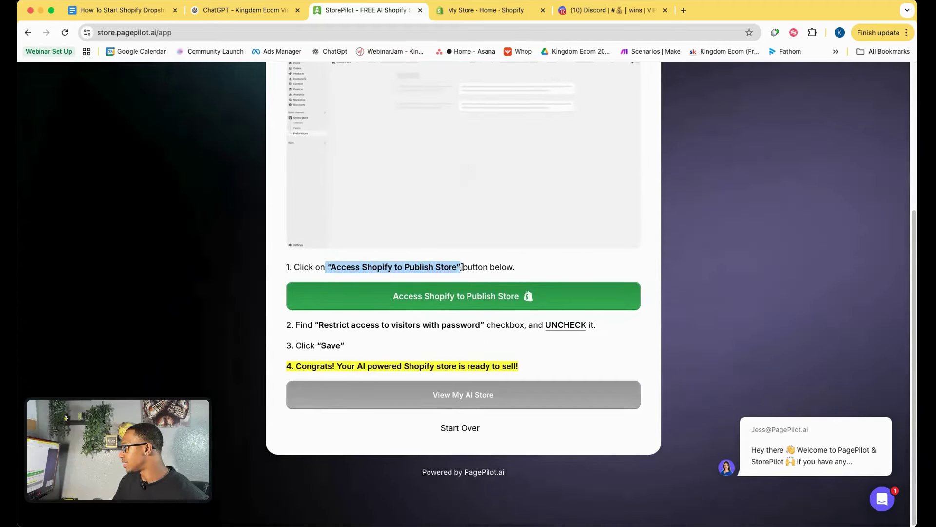
click(467, 303)
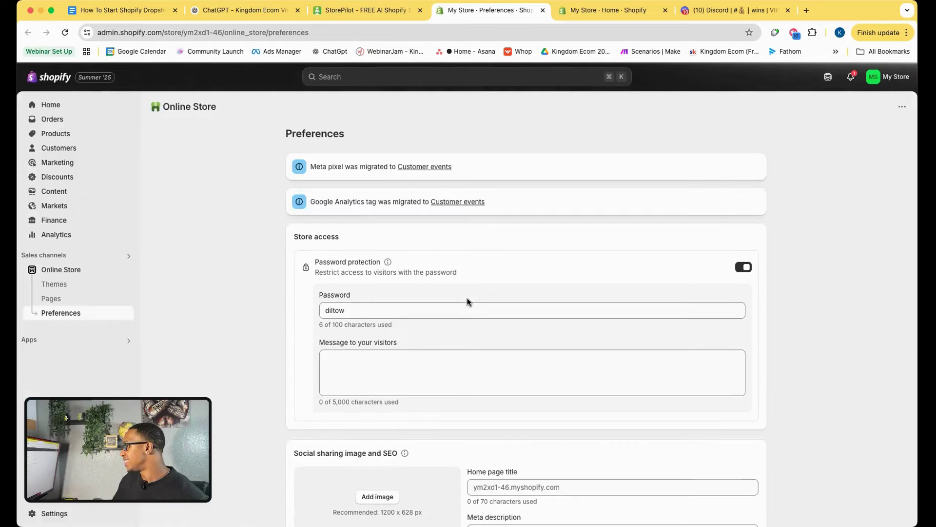
Disable and save password protection, then view the live PagePilot.ai Theme storefront from Themes.
click(745, 267)
click(618, 77)
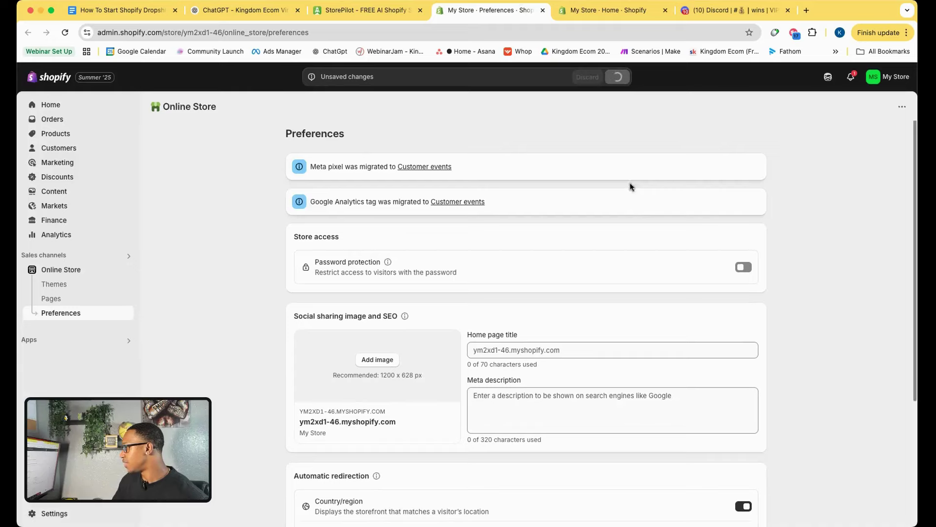
click(88, 272)
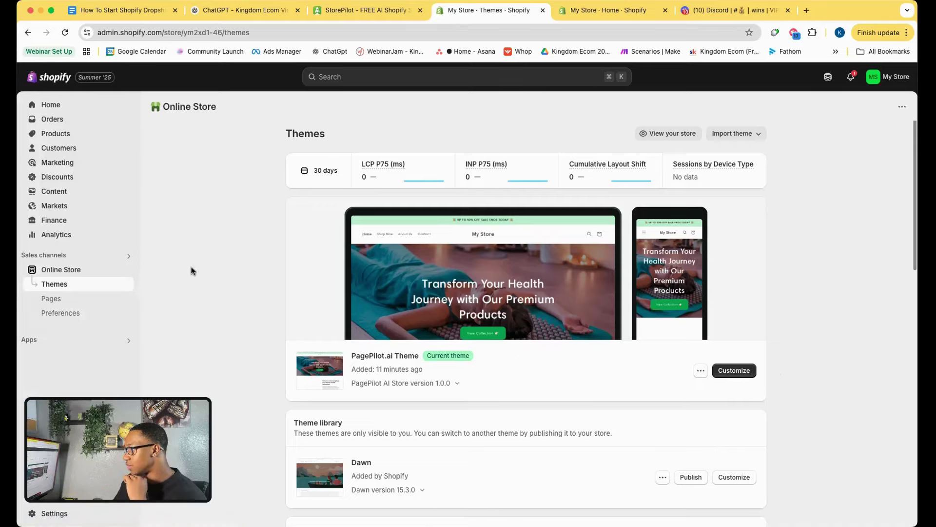
click(128, 270)
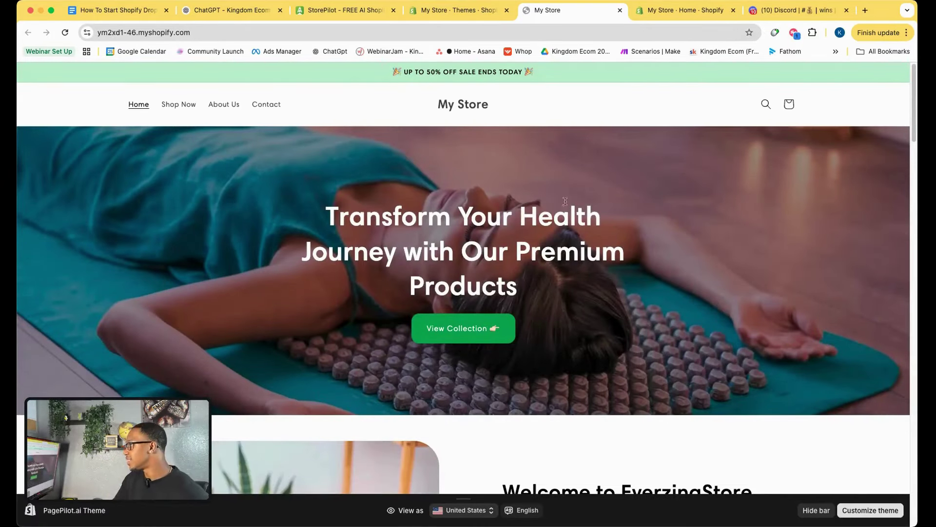
Review the top of the home page, including the Welcome to EverzingStore heading.
scroll(553, 291, down, 2)
scroll(554, 290, up, 2)
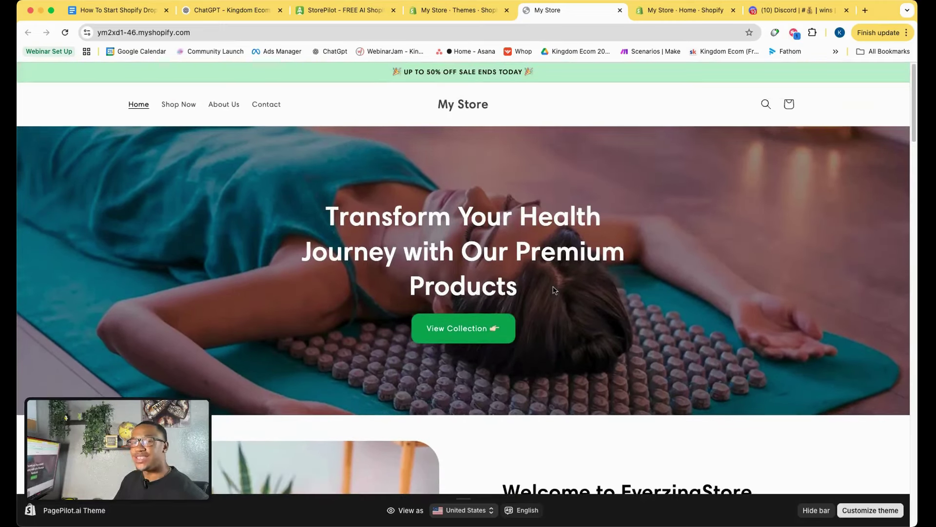
scroll(498, 277, down, 4)
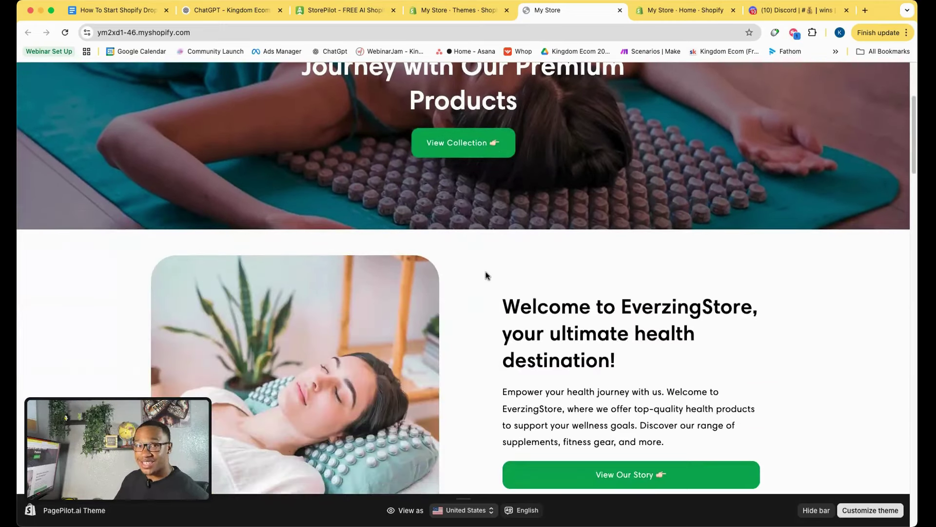
scroll(472, 303, down, 3)
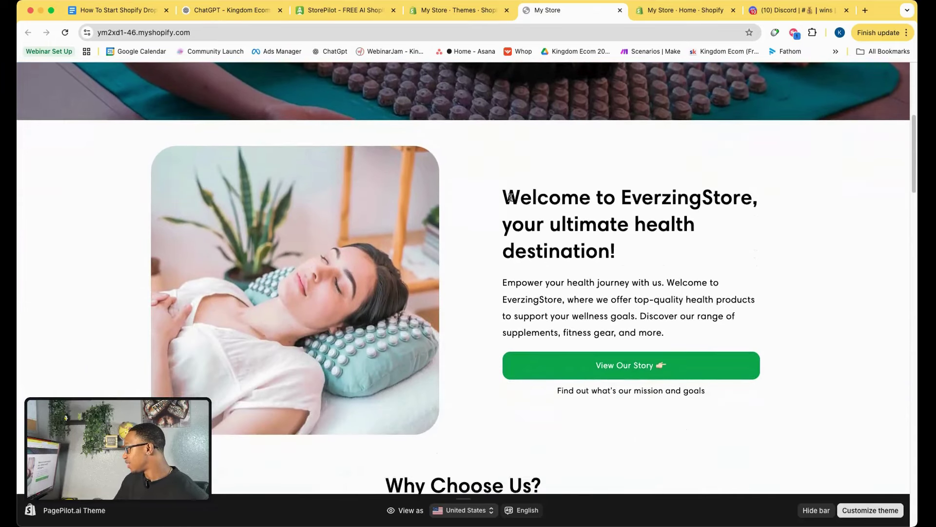
drag(510, 197, 767, 199)
click(767, 199)
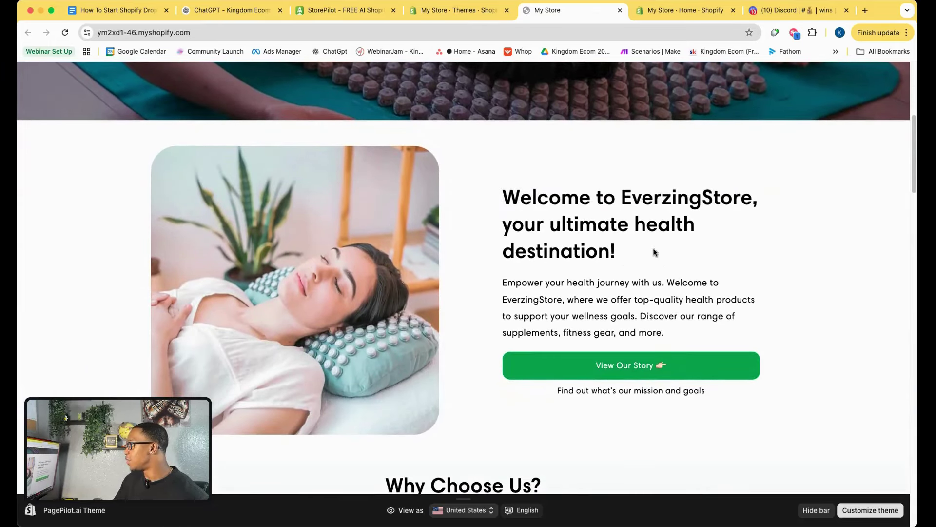
Look over the remaining home page sections and open Discover Our Collection's full product list.
scroll(653, 252, down, 8)
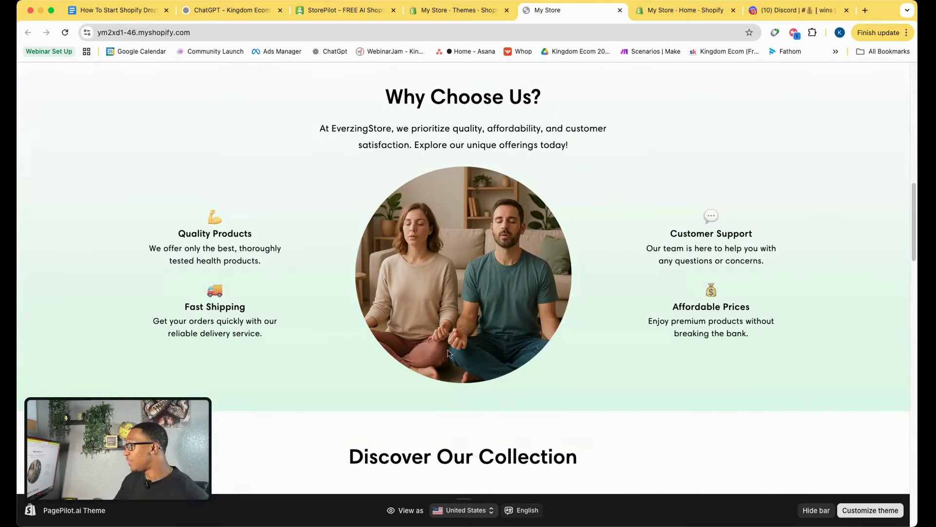
scroll(449, 352, up, 4)
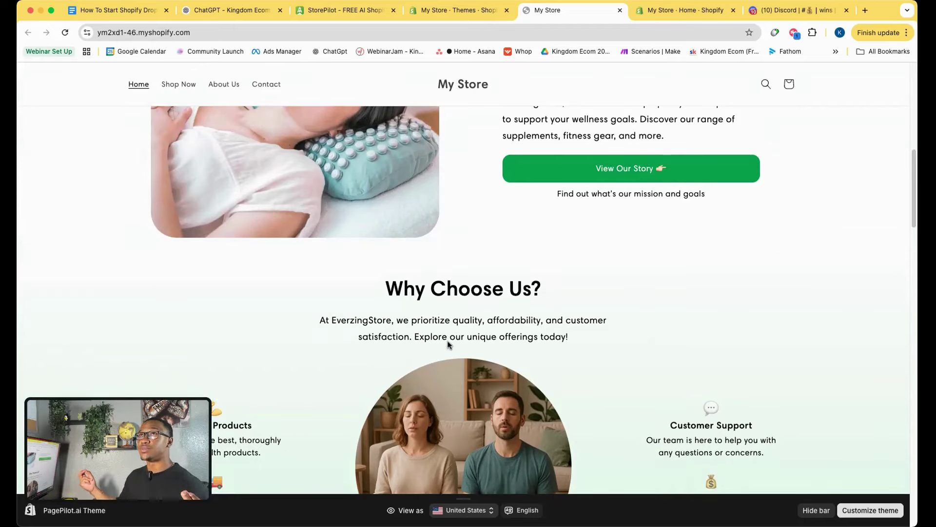
scroll(449, 344, down, 4)
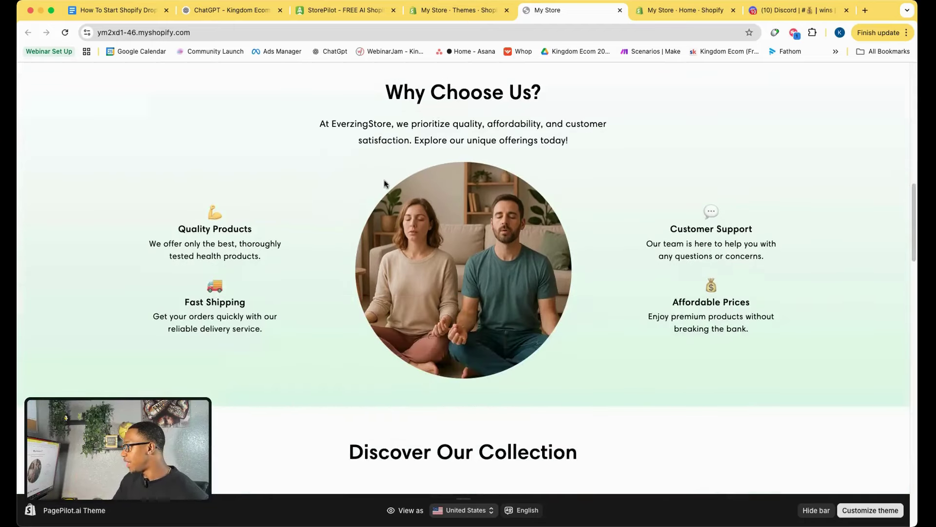
scroll(331, 260, down, 7)
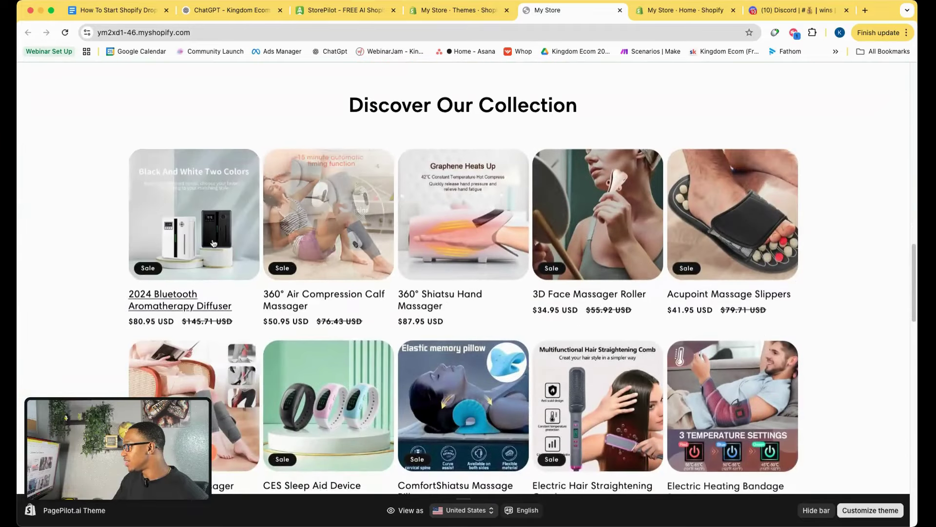
scroll(353, 251, down, 3)
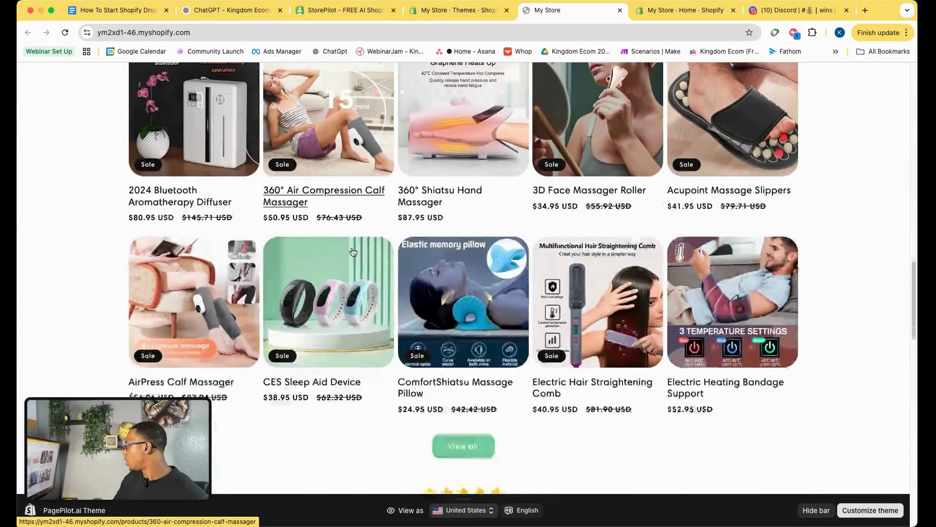
scroll(322, 252, down, 1)
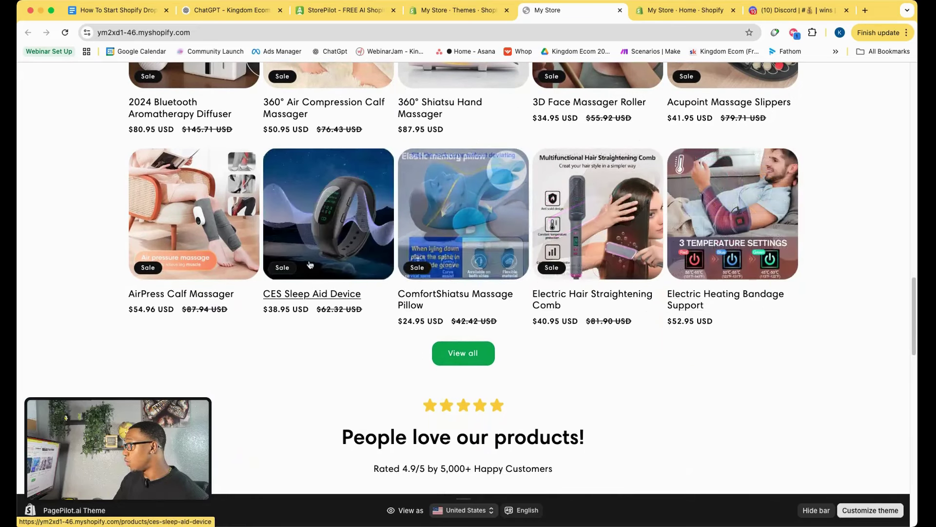
scroll(236, 285, down, 4)
scroll(351, 293, down, 4)
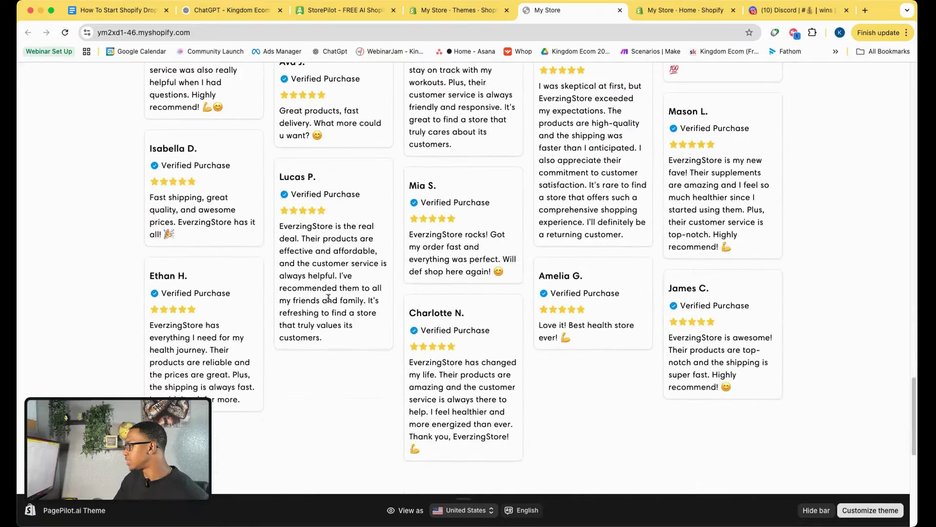
scroll(337, 302, up, 20)
scroll(328, 301, down, 20)
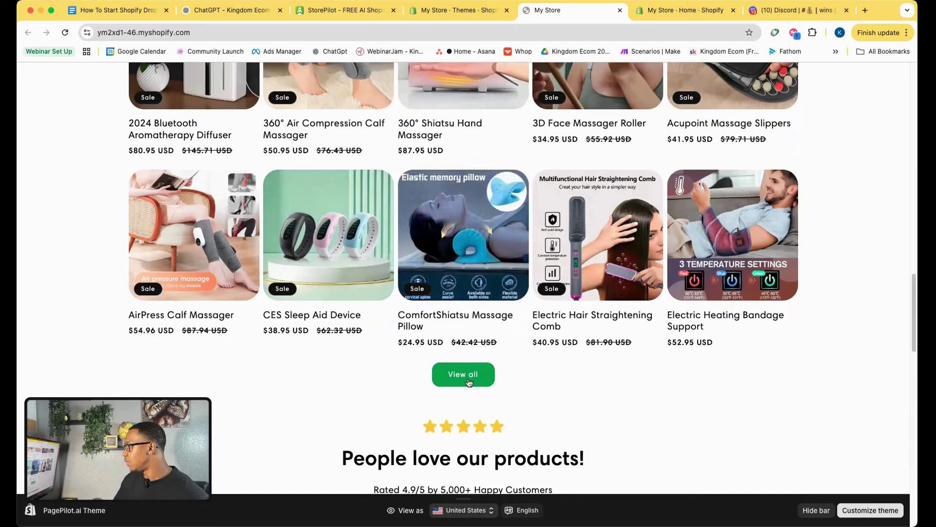
click(468, 381)
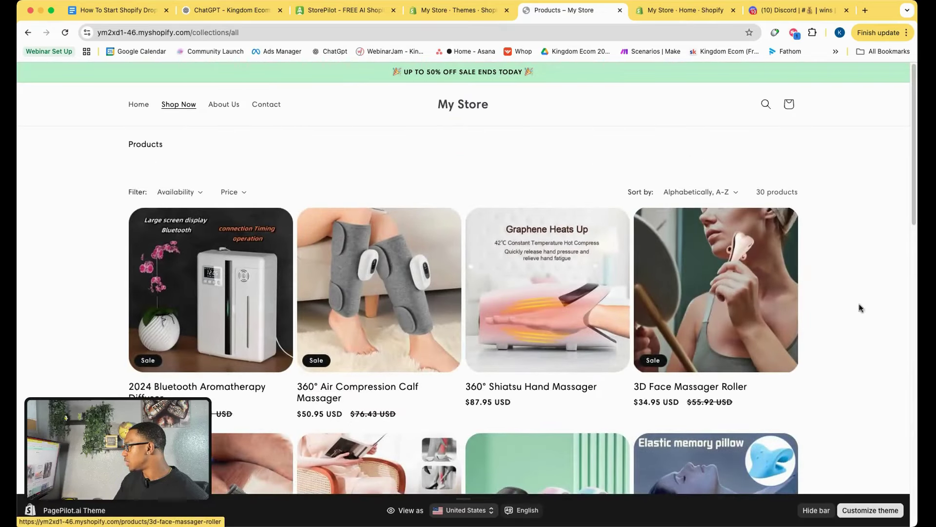
Browse the 30-product catalogue onto page 2, then return to the Kingdom Ecom coach chat.
scroll(836, 340, down, 5)
scroll(836, 339, down, 4)
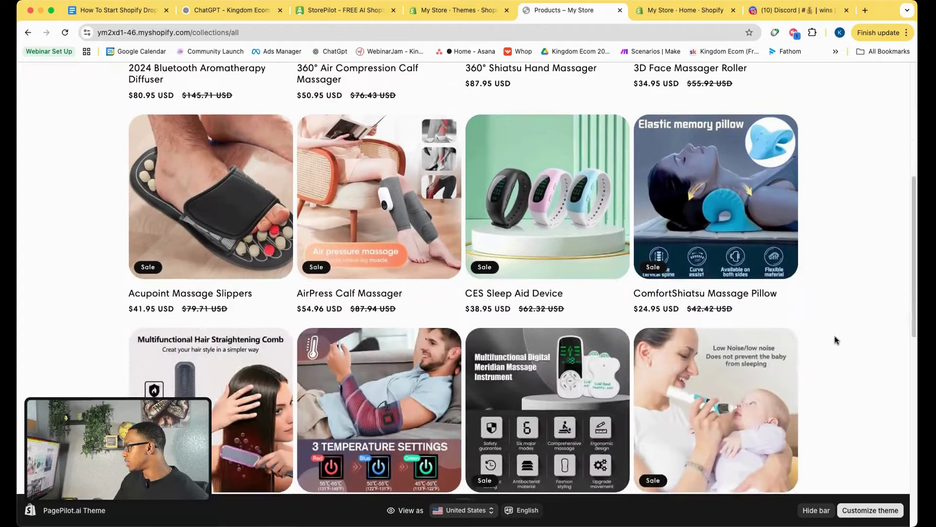
scroll(832, 341, down, 8)
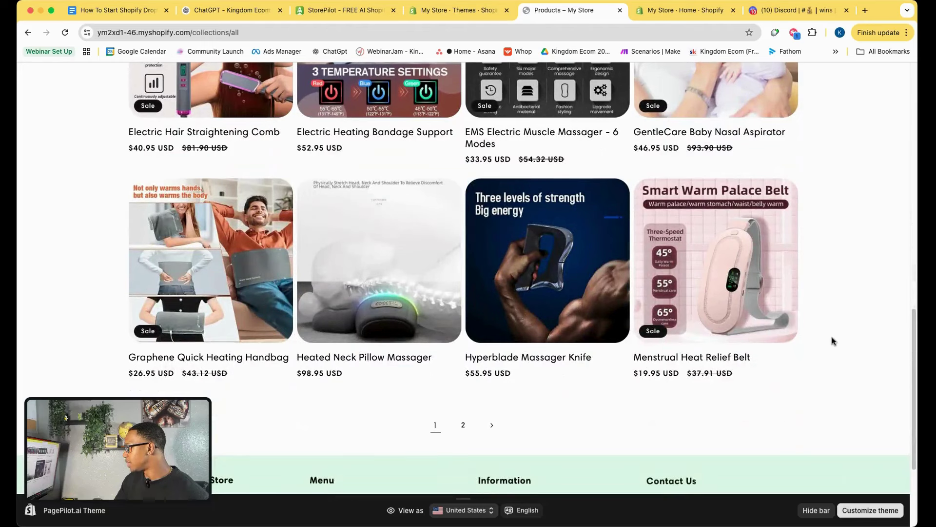
scroll(833, 341, down, 1)
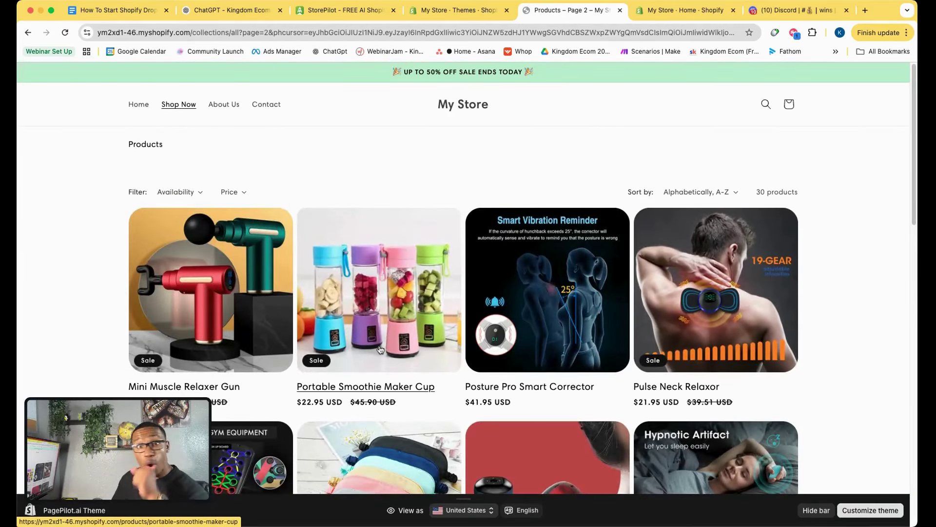
click(246, 11)
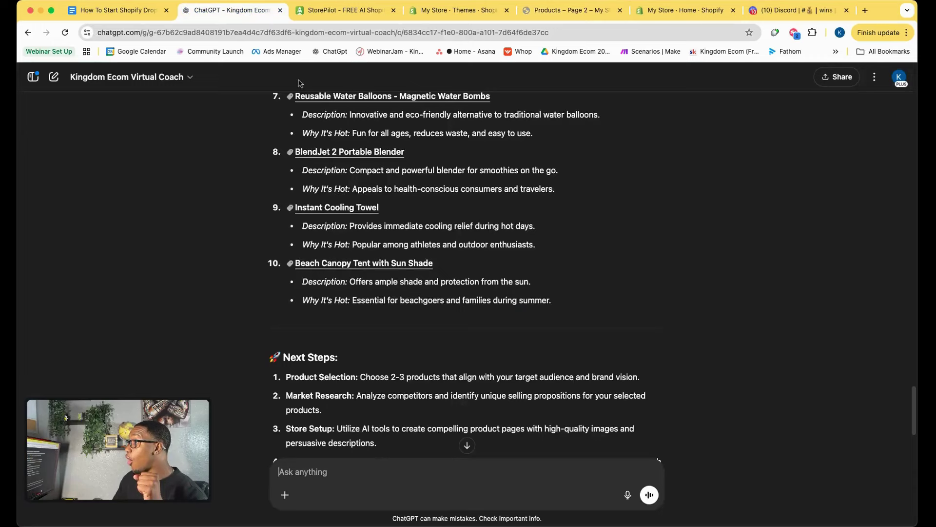
Check ChatGPT's BlendJet 2 Portable Blender idea, then return to the store's Products page 2.
scroll(321, 281, up, 3)
drag(432, 225, 325, 224)
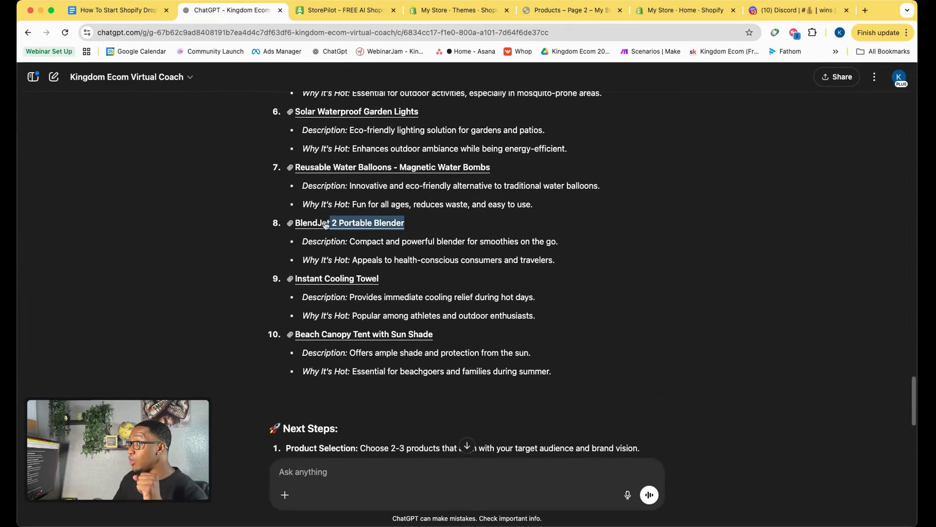
click(568, 10)
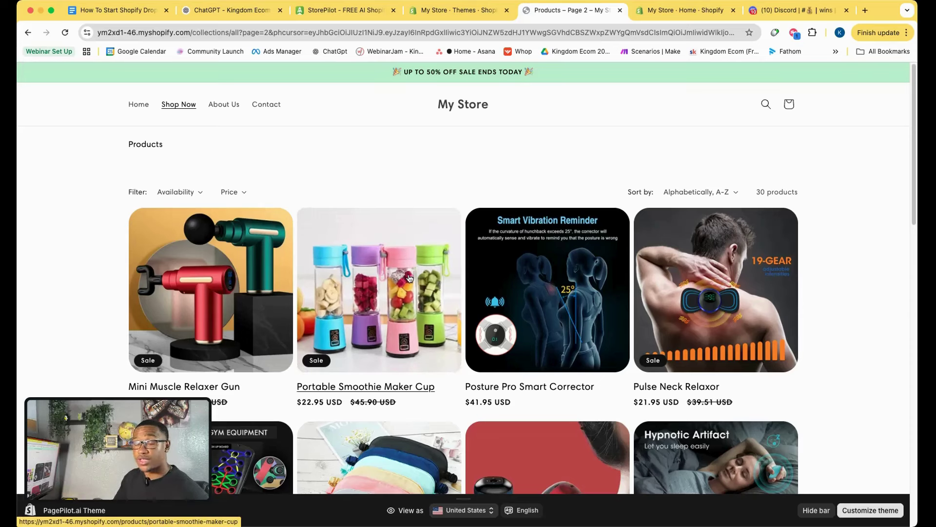
Open the Portable Smoothie Maker Cup ($22.95) product page from the collection.
scroll(536, 317, down, 9)
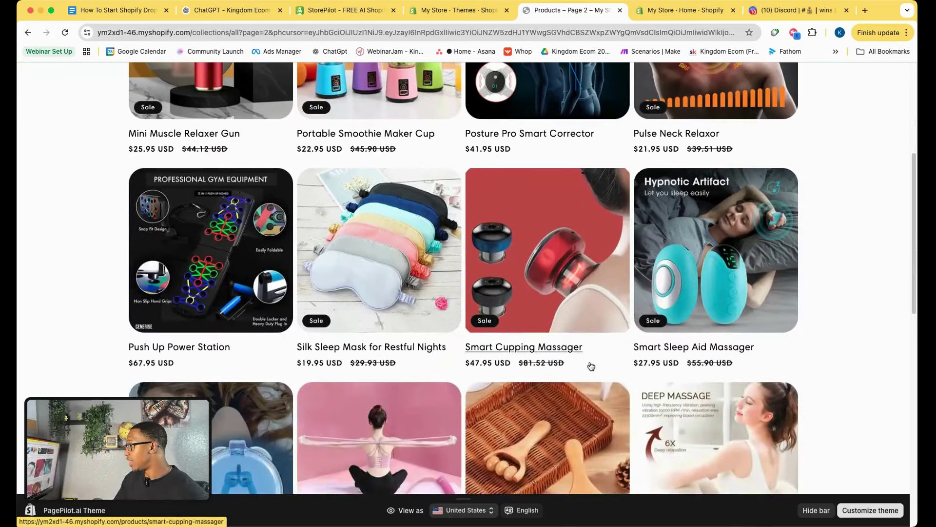
scroll(591, 366, down, 7)
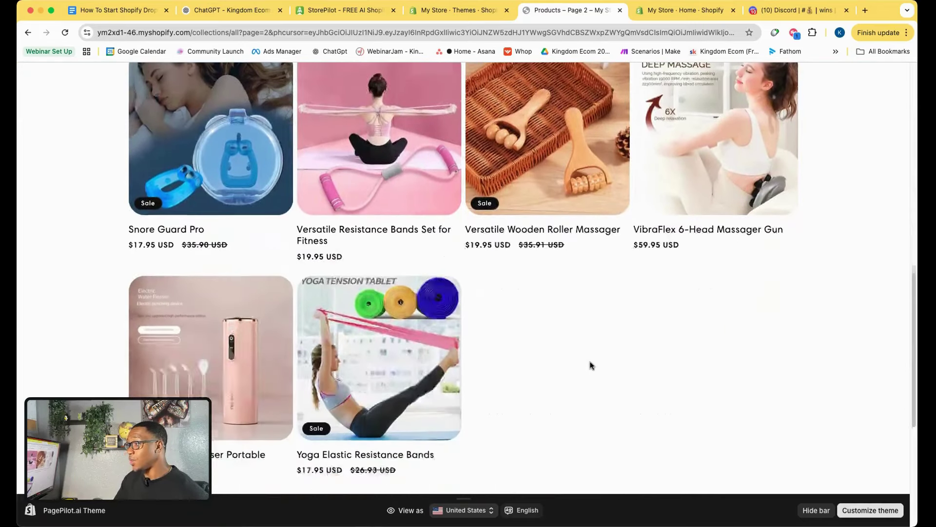
scroll(591, 366, up, 15)
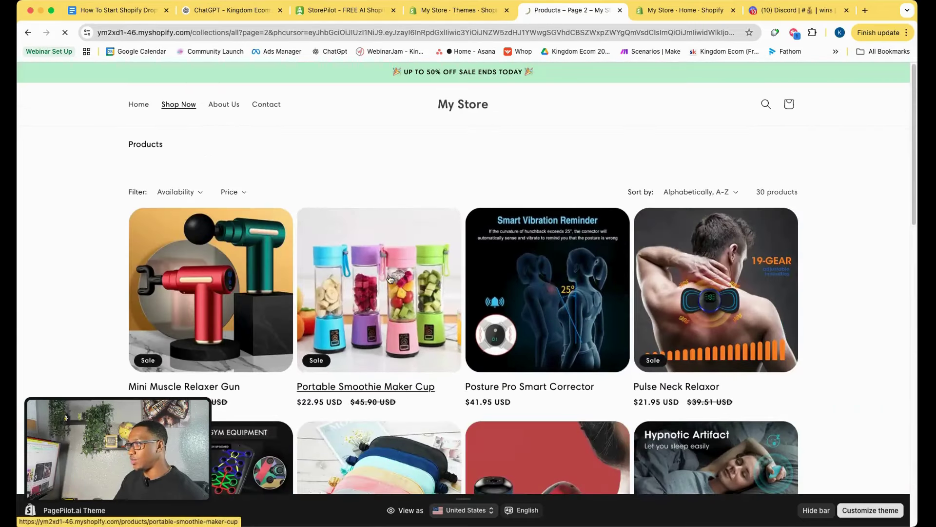
click(390, 279)
Review the Smoothie Maker Cup's full sales page, then return to Shopify admin's Themes page.
scroll(742, 320, down, 2)
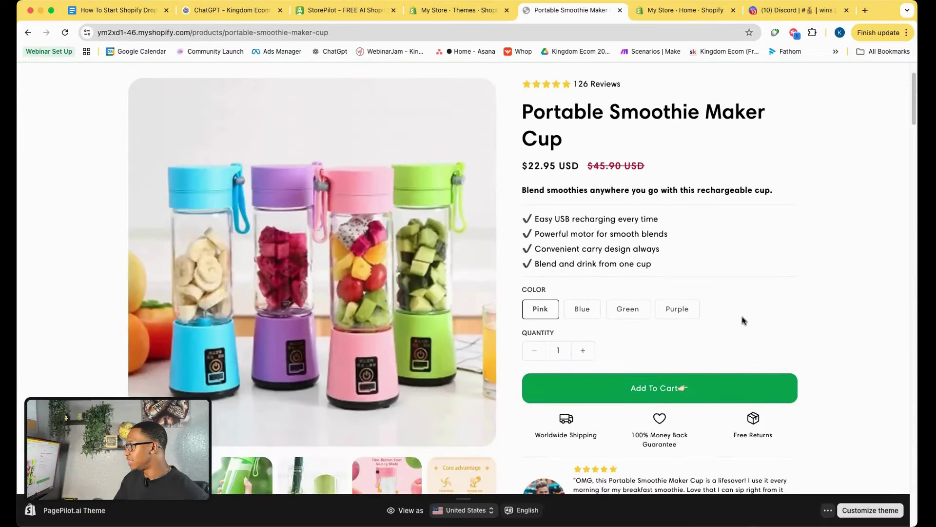
scroll(736, 273, down, 12)
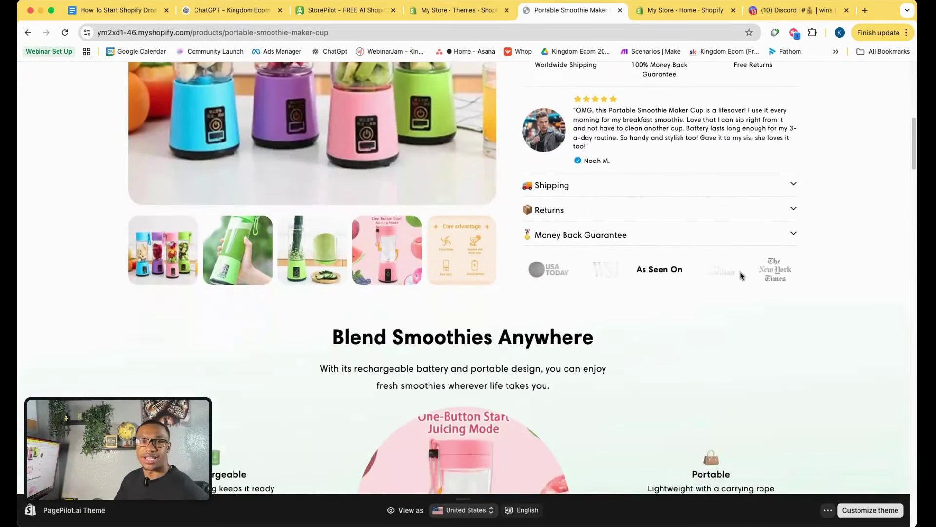
scroll(728, 287, down, 5)
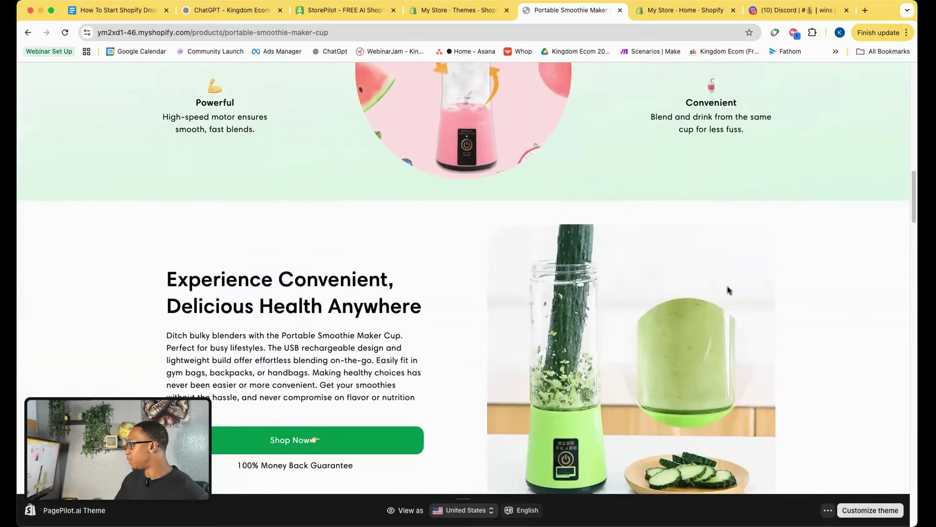
scroll(727, 290, up, 15)
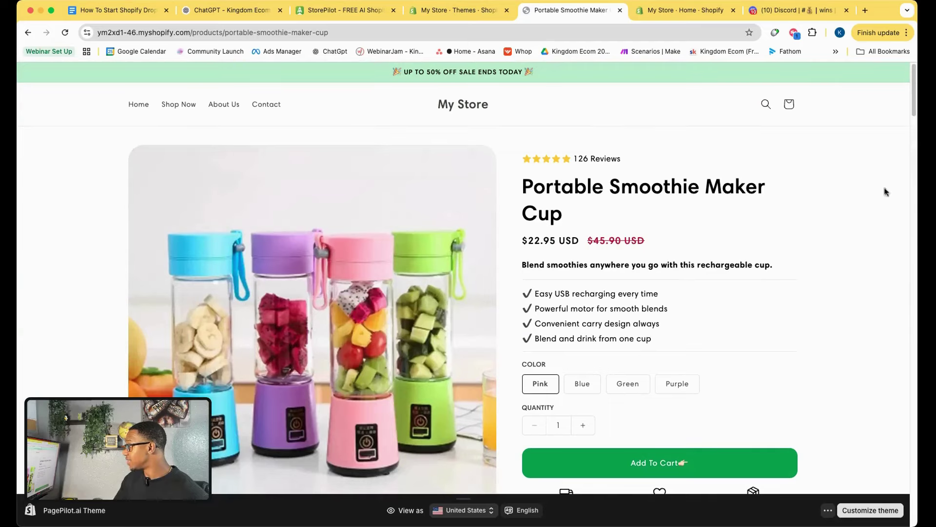
scroll(612, 267, down, 7)
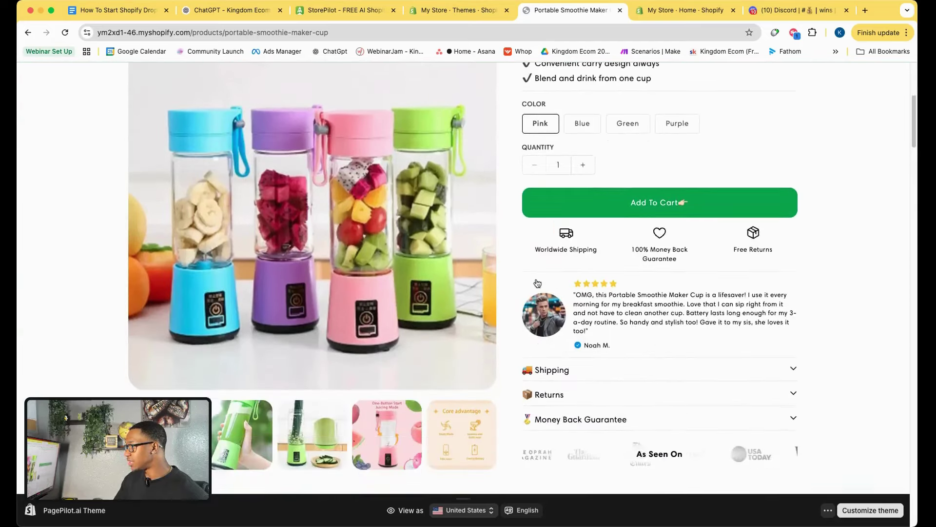
scroll(535, 286, down, 5)
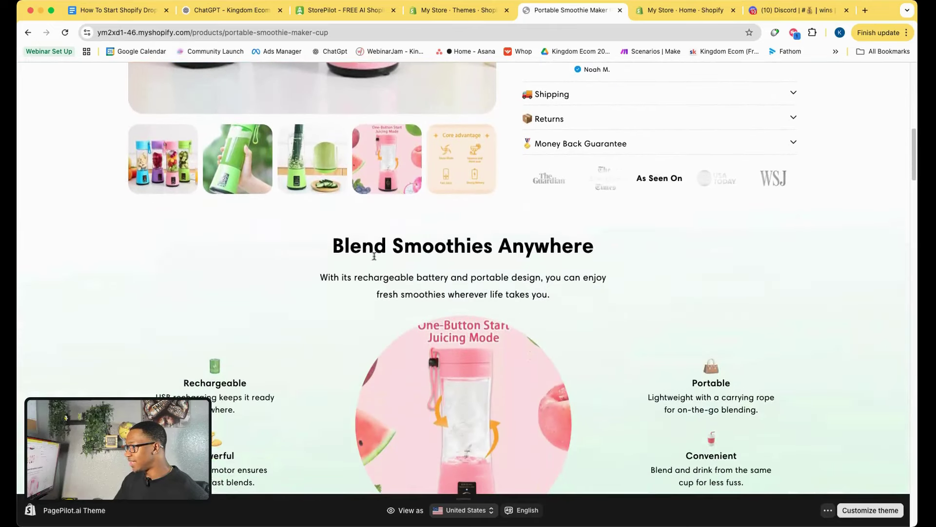
scroll(485, 271, down, 1)
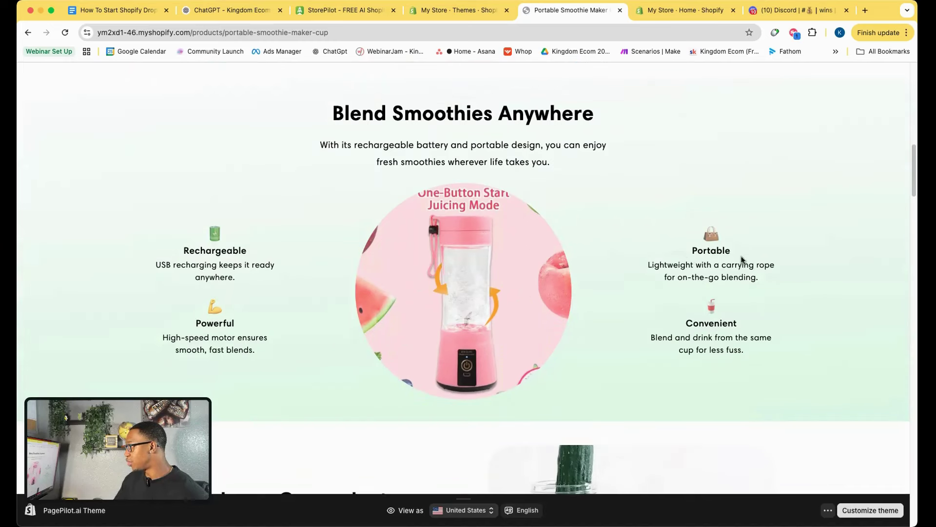
scroll(697, 263, down, 7)
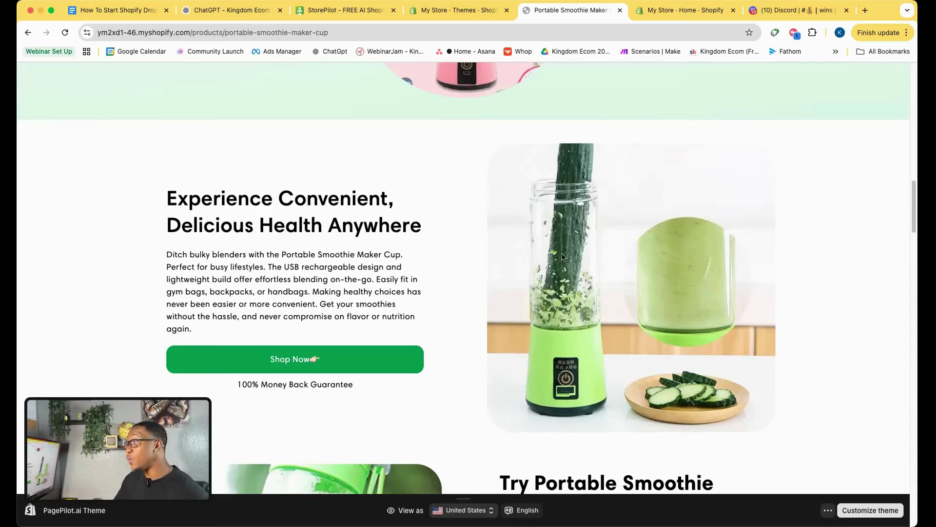
scroll(562, 257, down, 8)
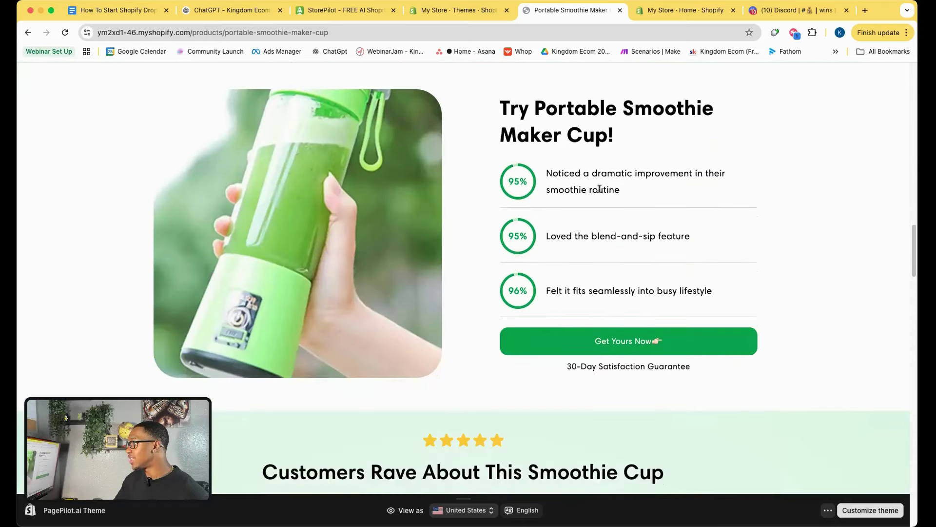
scroll(510, 141, up, 1)
scroll(597, 177, down, 9)
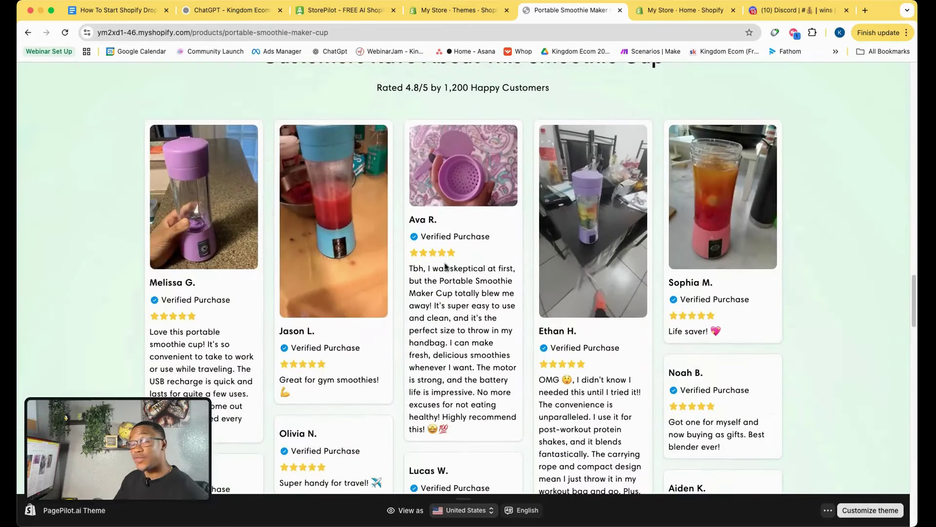
scroll(445, 266, down, 10)
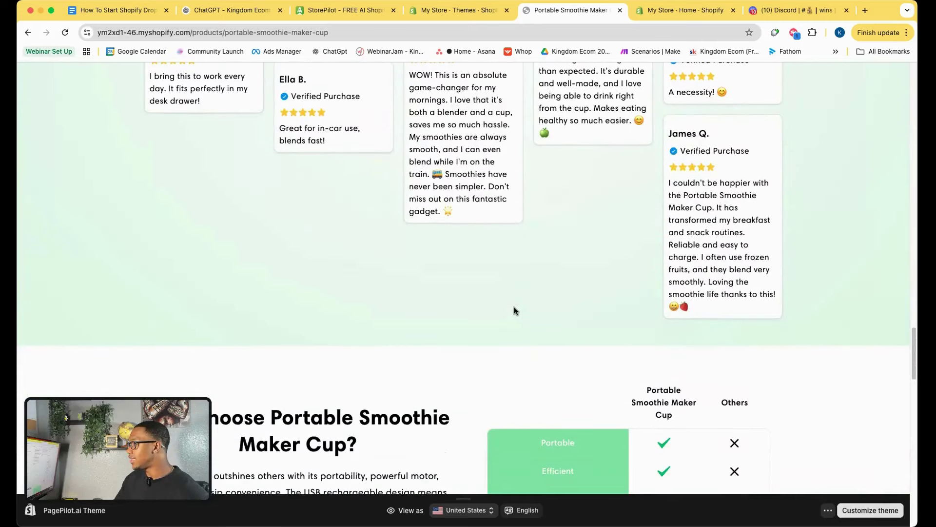
scroll(514, 310, up, 20)
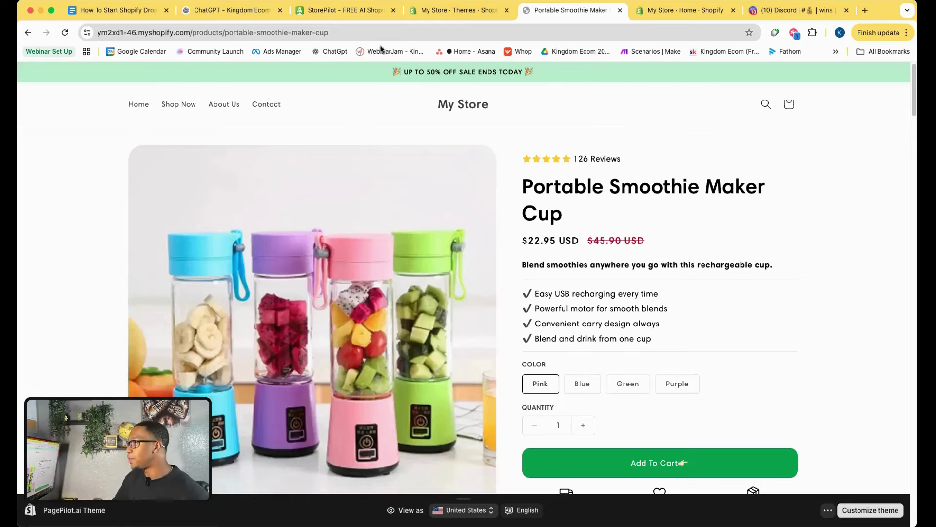
click(454, 10)
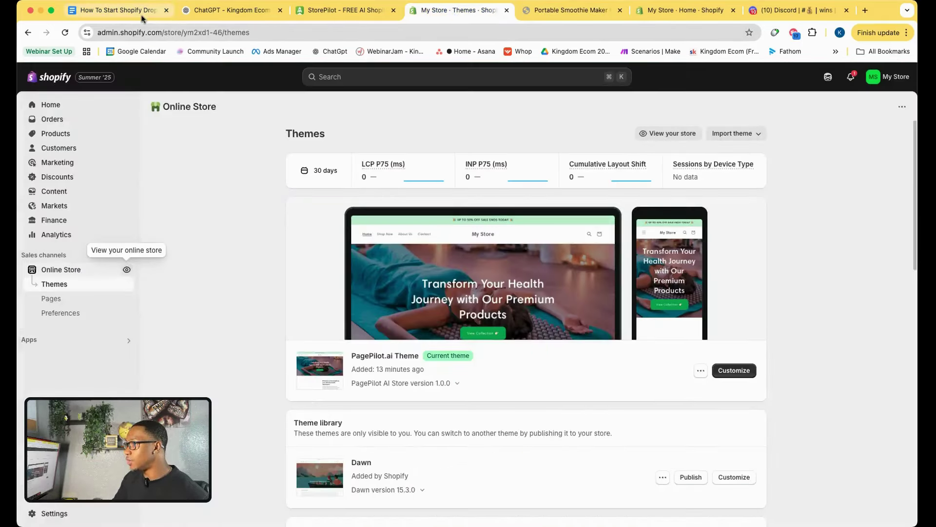
Check the domain step in the setup checklist, then open Shopify's General settings.
click(141, 18)
scroll(448, 392, up, 5)
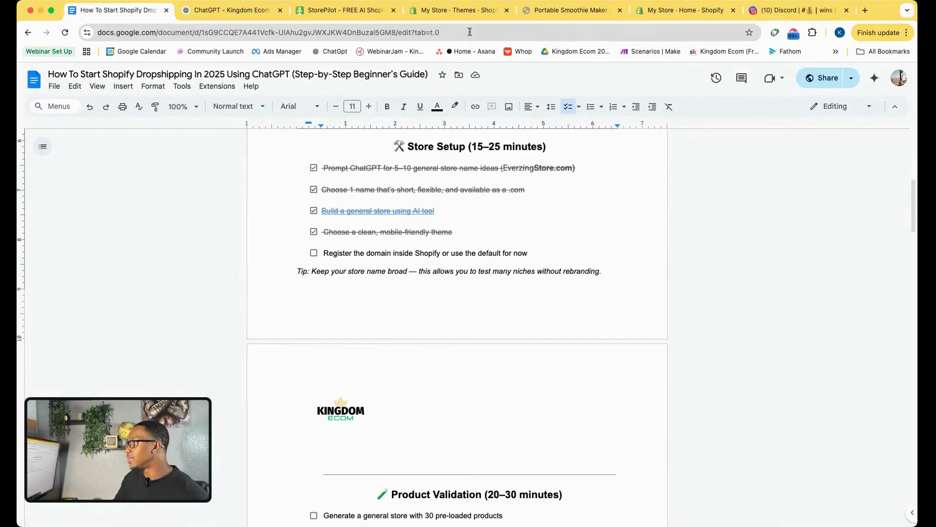
click(458, 10)
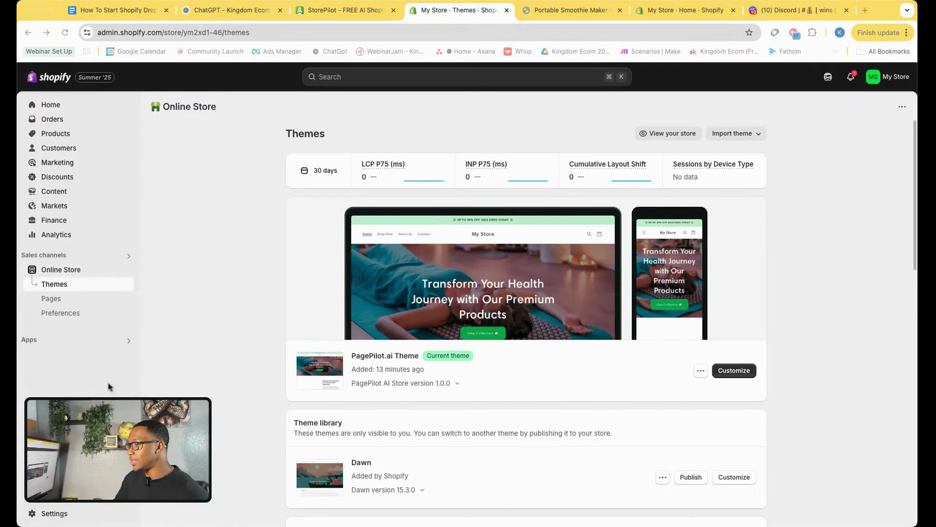
click(70, 518)
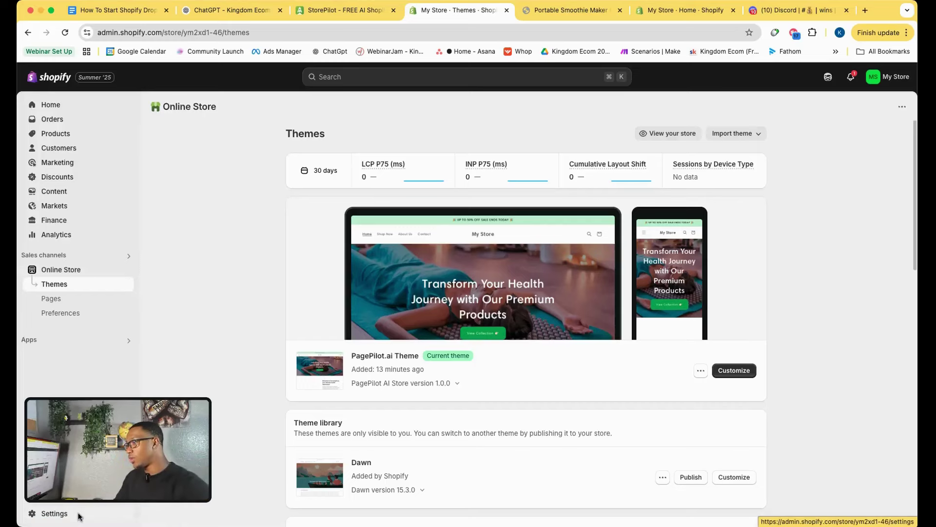
click(81, 516)
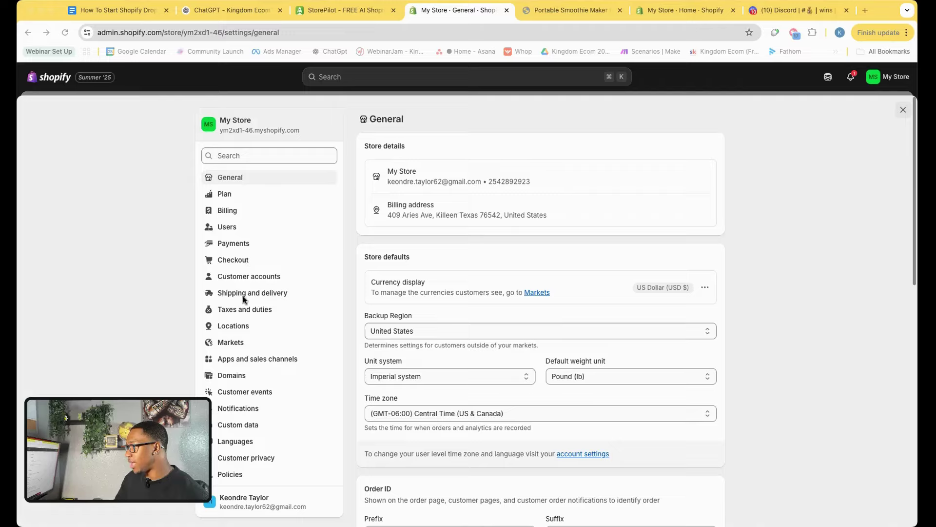
Start buying a new domain under Domains and copy EverzingStore.com from the checklist.
click(233, 376)
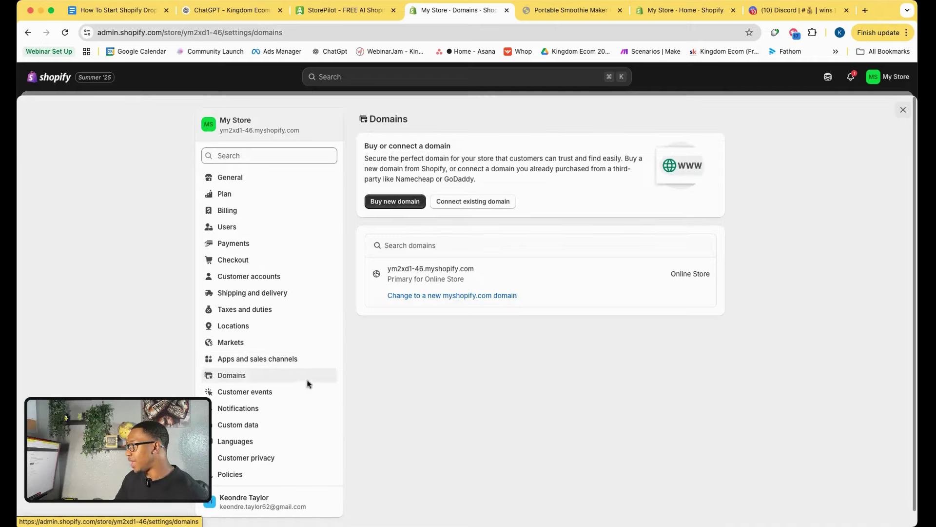
click(407, 204)
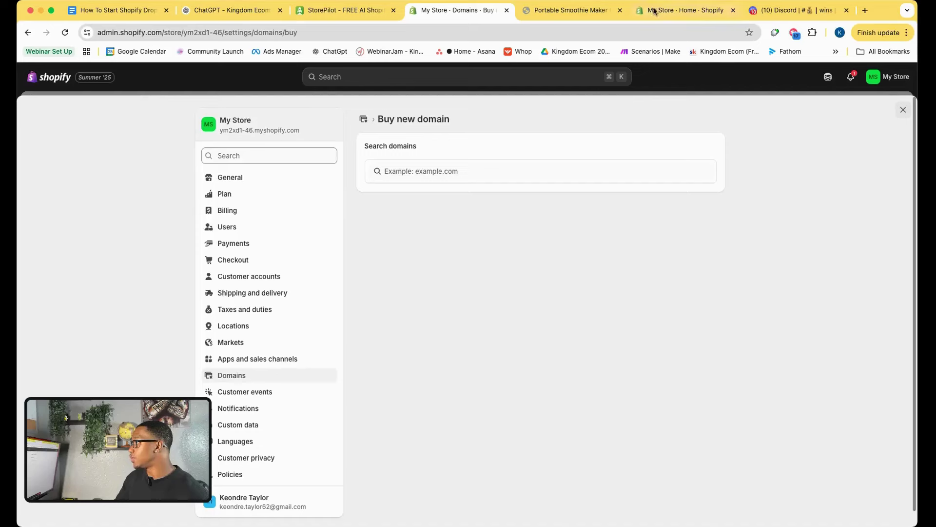
click(117, 11)
scroll(450, 248, up, 1)
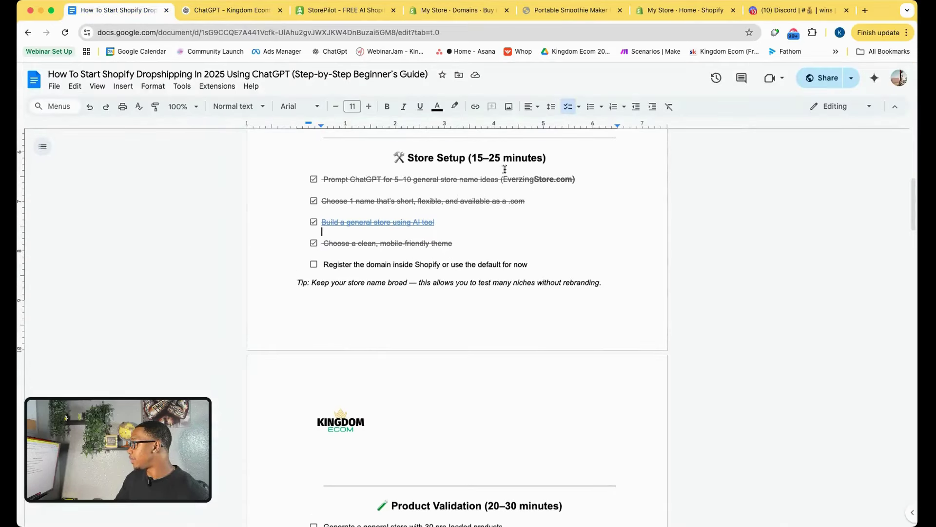
drag(504, 180, 572, 183)
key(super+c)
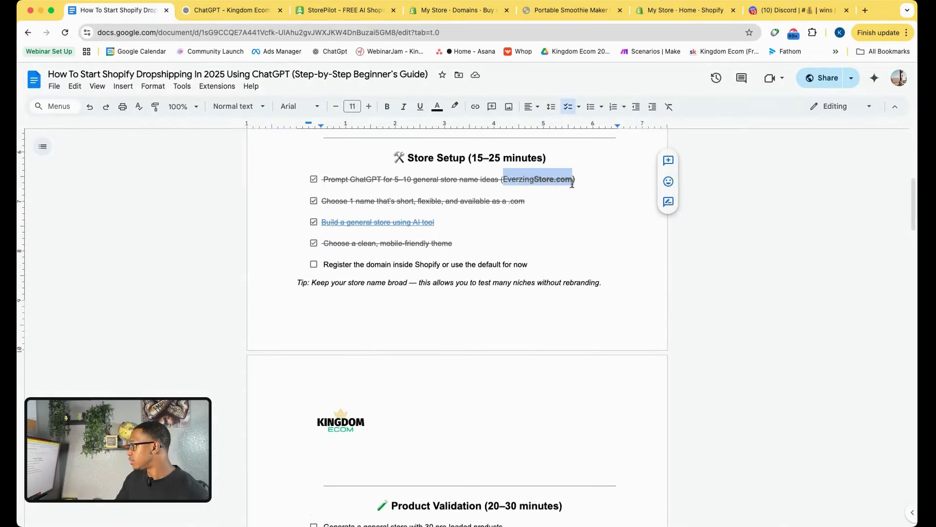
click(463, 12)
Search everzingstore.com, preview its $16.00 USD/year checkout, and close without buying.
click(432, 173)
key(super+v)
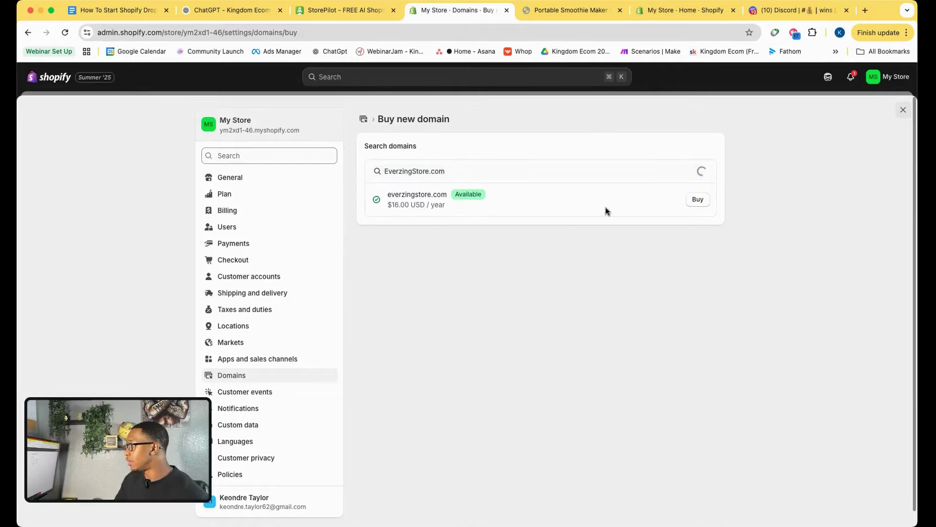
click(697, 200)
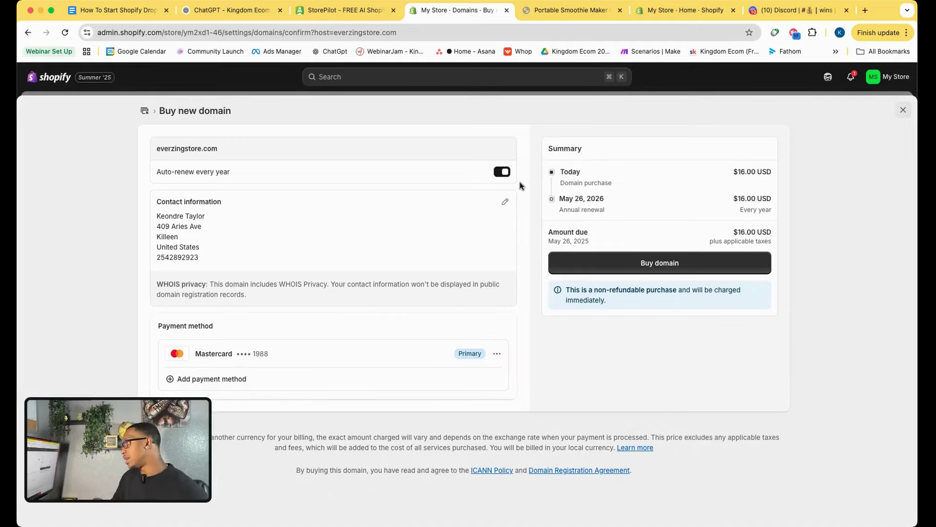
click(903, 109)
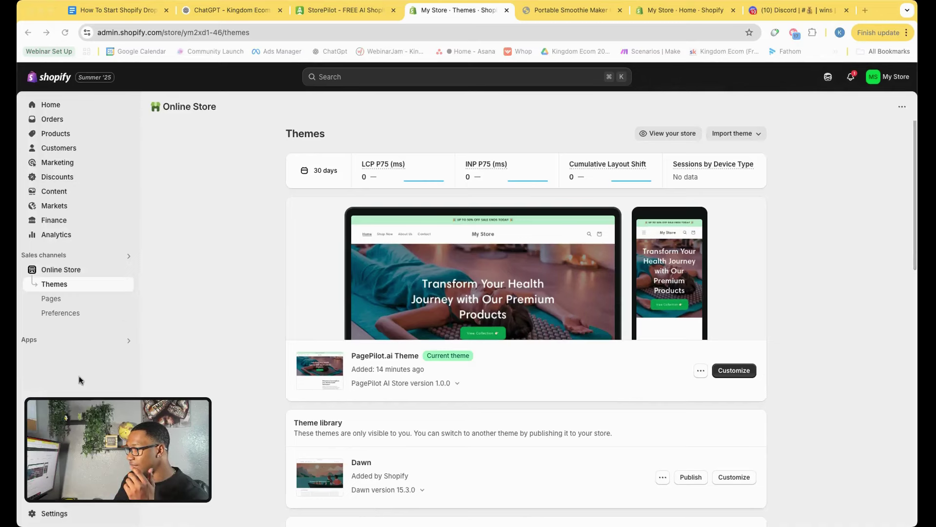
Search for the everzingstore.com domain again under Settings > Domains > Buy new domain.
click(55, 512)
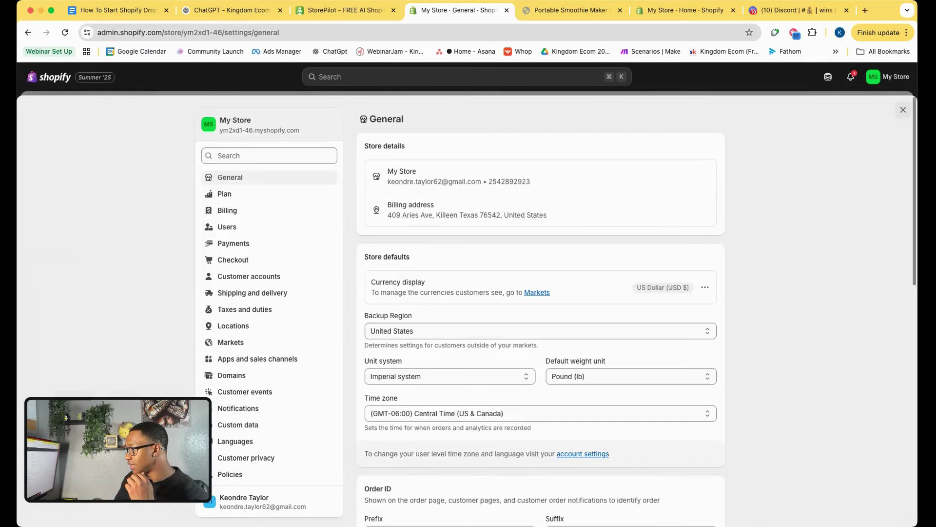
click(232, 377)
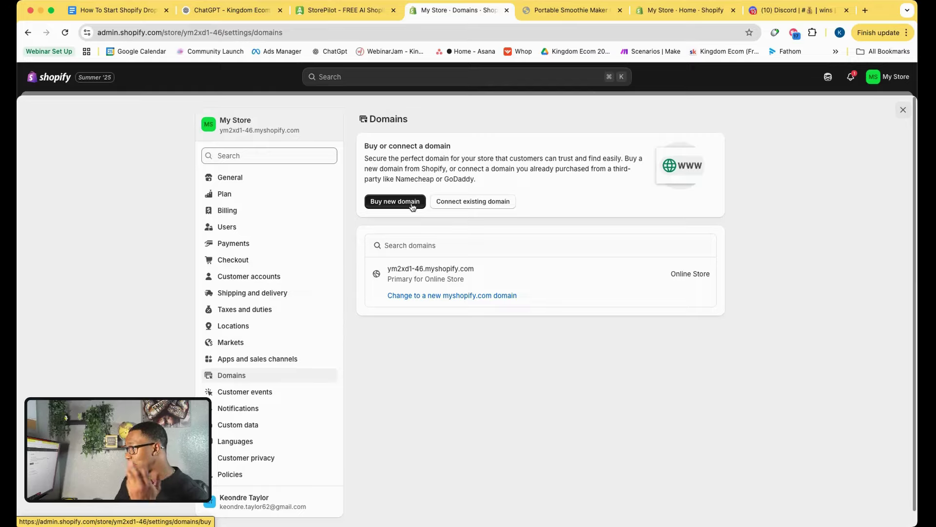
click(412, 202)
click(422, 175)
key(super+v)
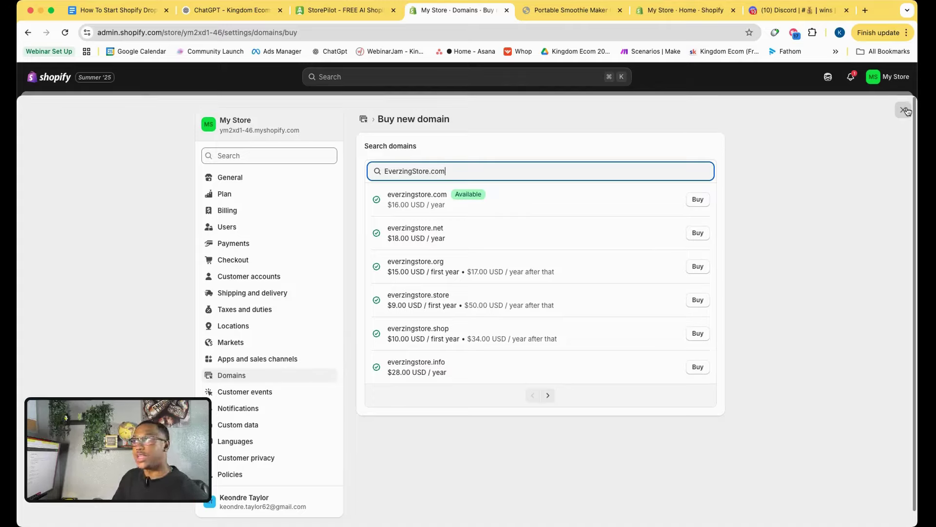
Tick 'Register the domain inside Shopify' in the checklist and scroll to Product Validation.
click(119, 9)
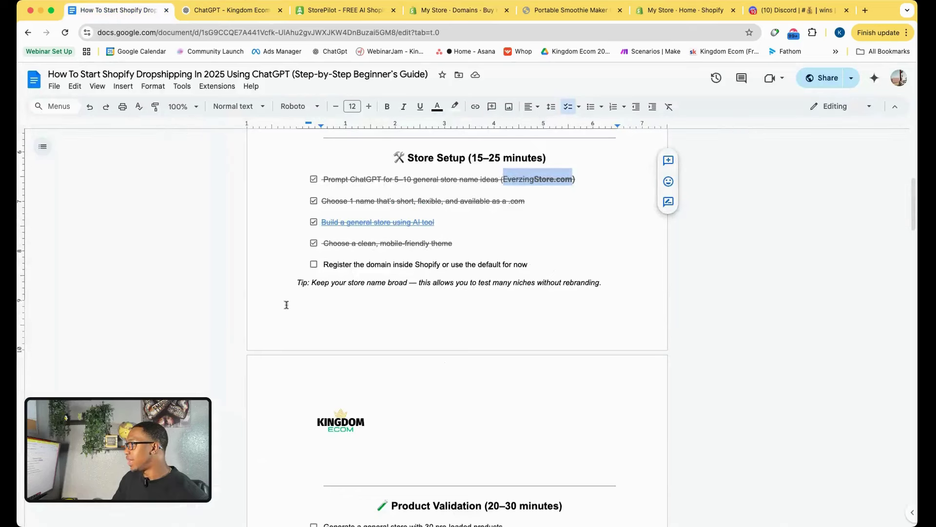
click(315, 265)
scroll(327, 273, down, 5)
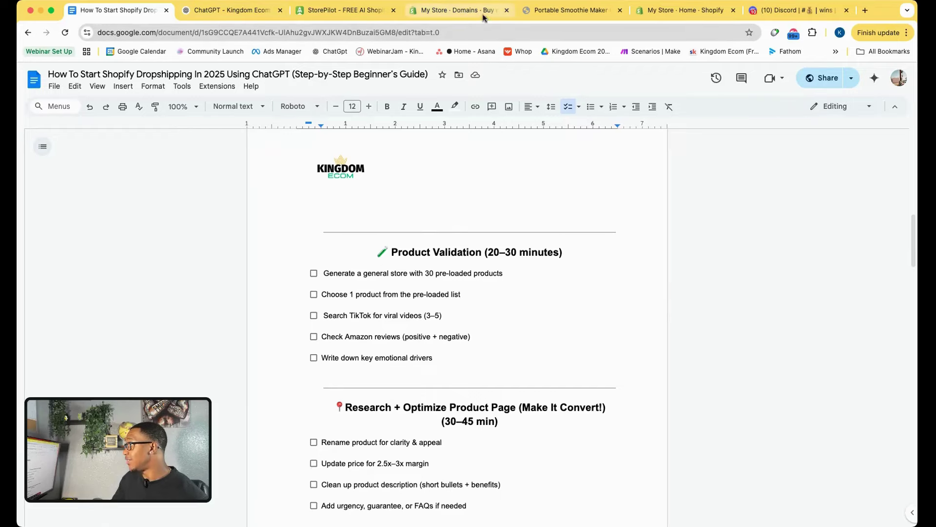
Open the store's full product collection and compare it with the coach chat's suggestions.
click(585, 10)
click(179, 103)
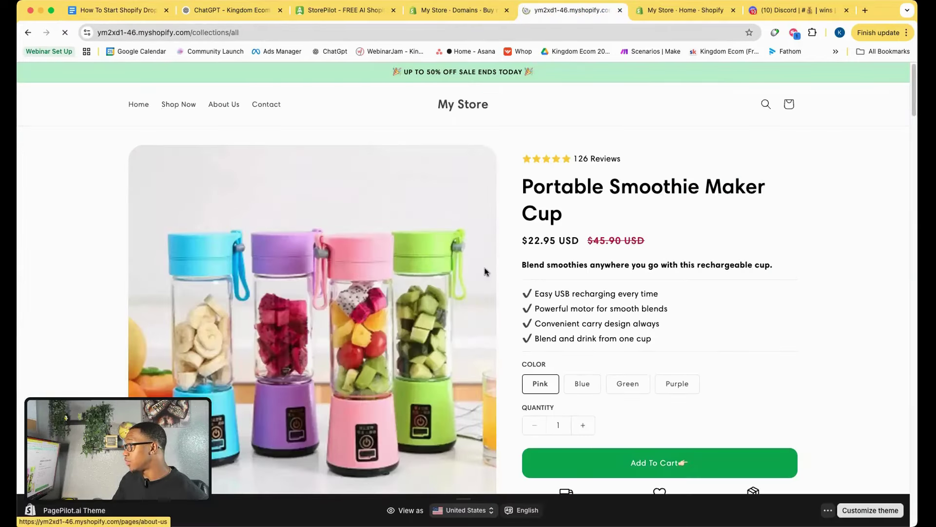
scroll(486, 272, down, 2)
scroll(486, 272, down, 5)
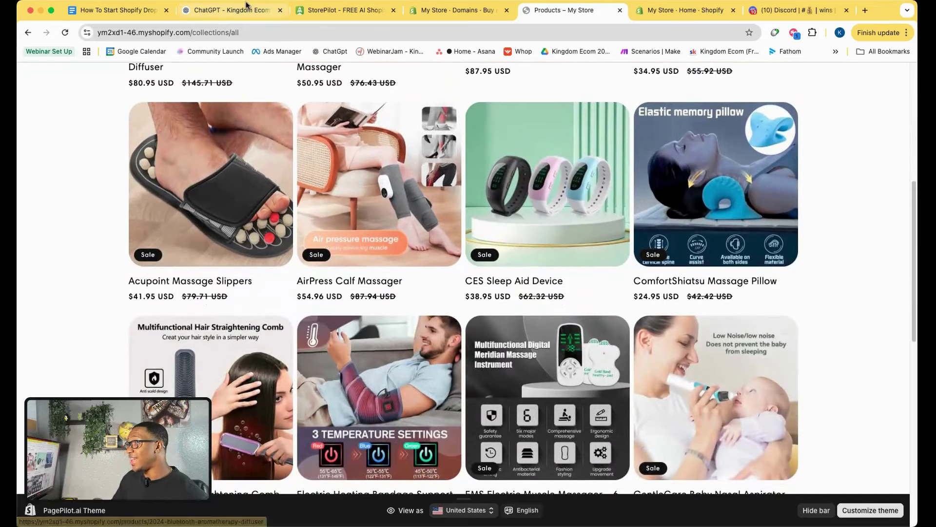
click(205, 13)
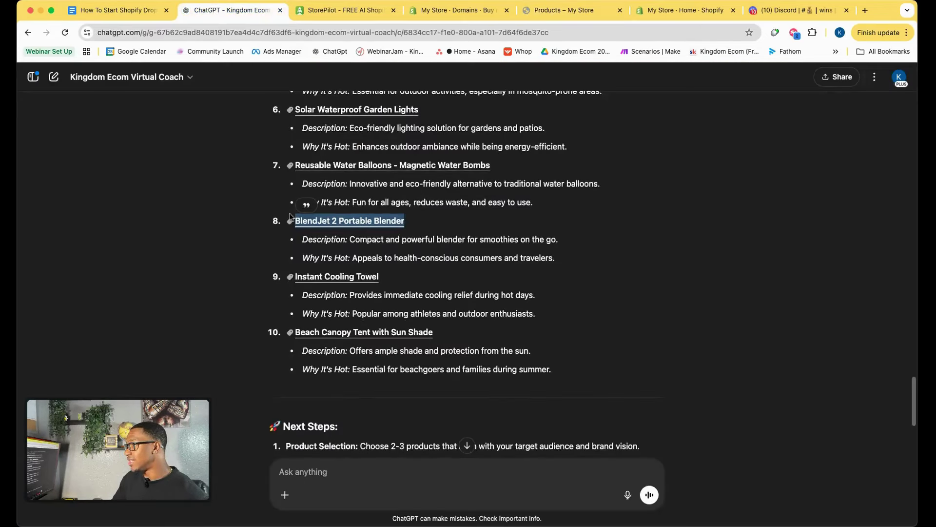
scroll(370, 244, up, 8)
scroll(370, 244, down, 4)
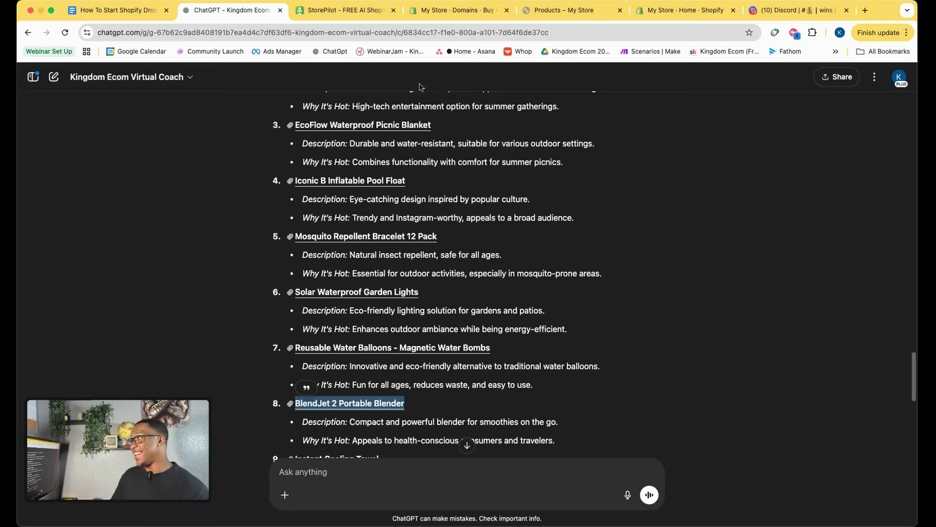
Browse collection pages 1 and 2, then copy the collection page's address.
click(566, 10)
scroll(494, 296, down, 8)
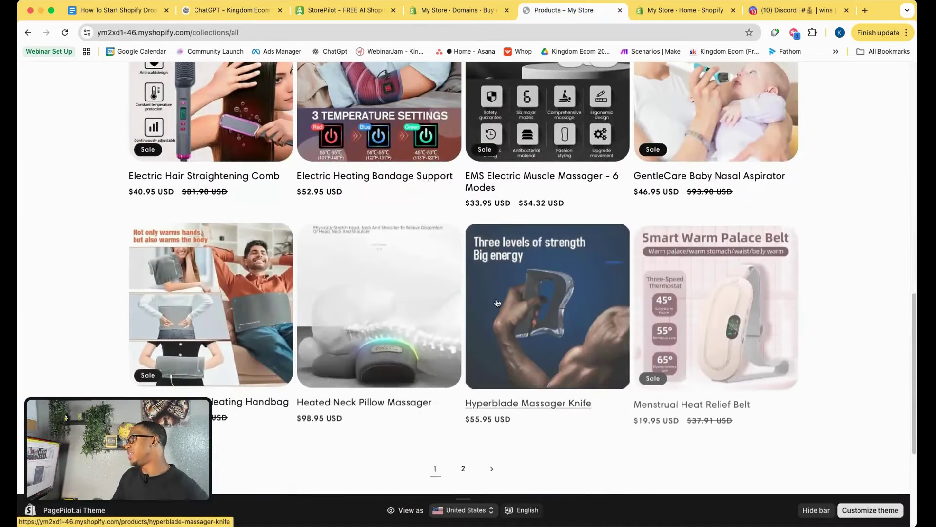
click(463, 388)
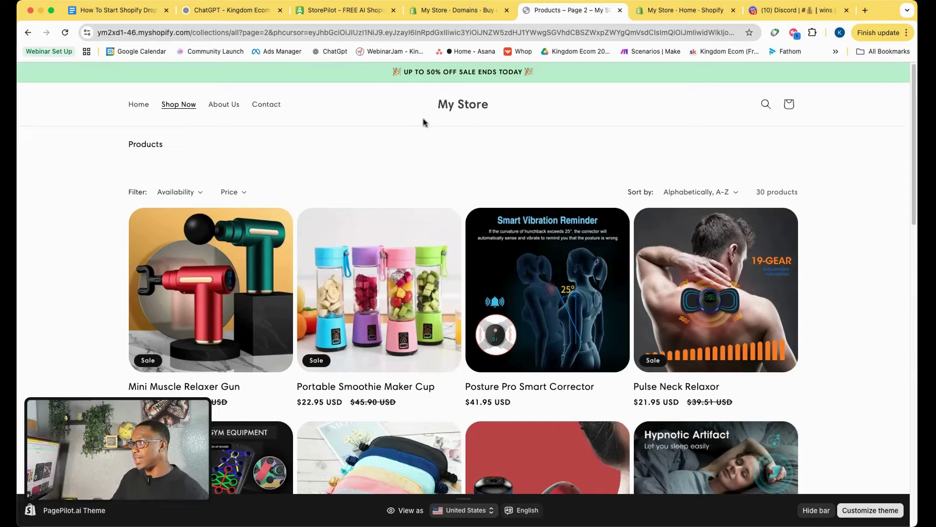
click(179, 107)
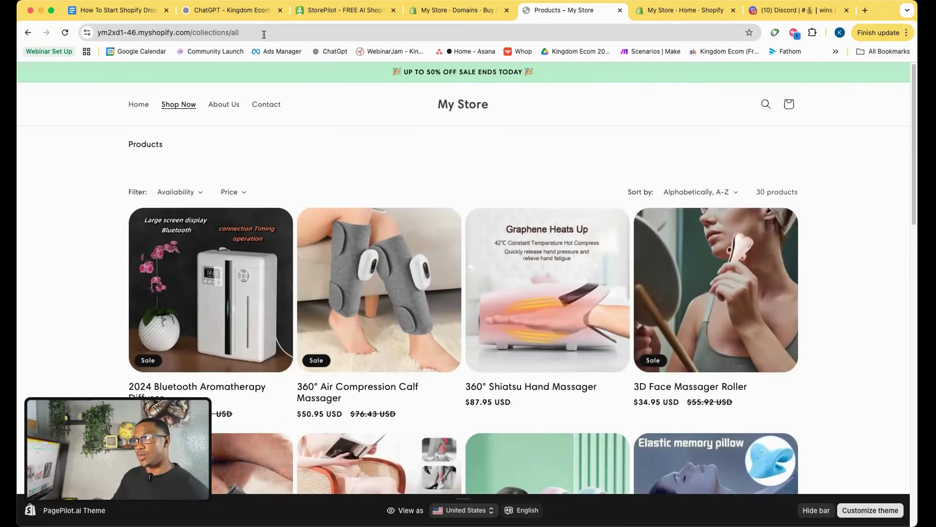
click(262, 33)
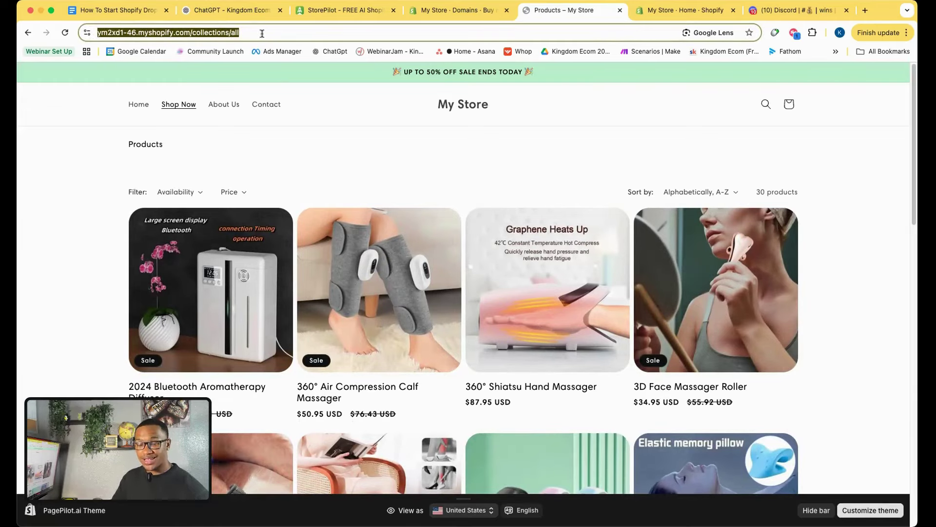
click(229, 10)
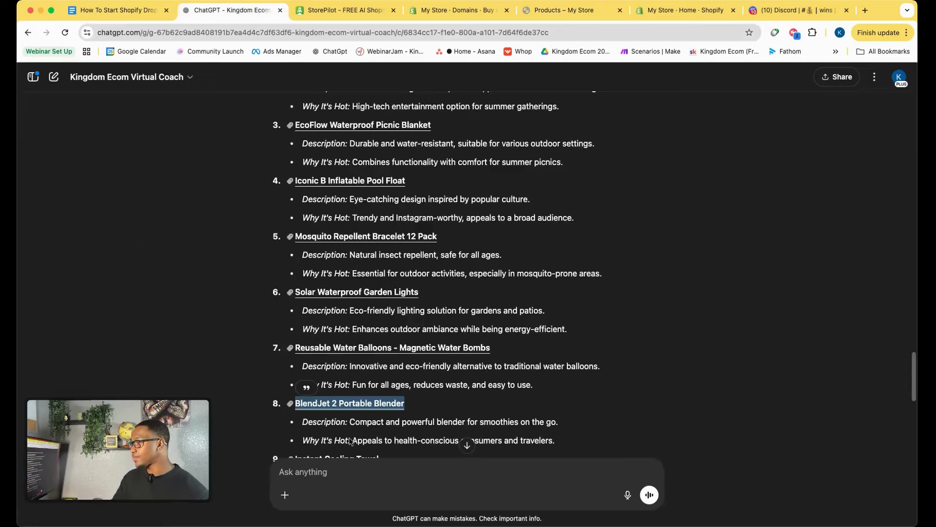
Ask the coach which collection product is best, with the pasted collection link.
text(Hey)
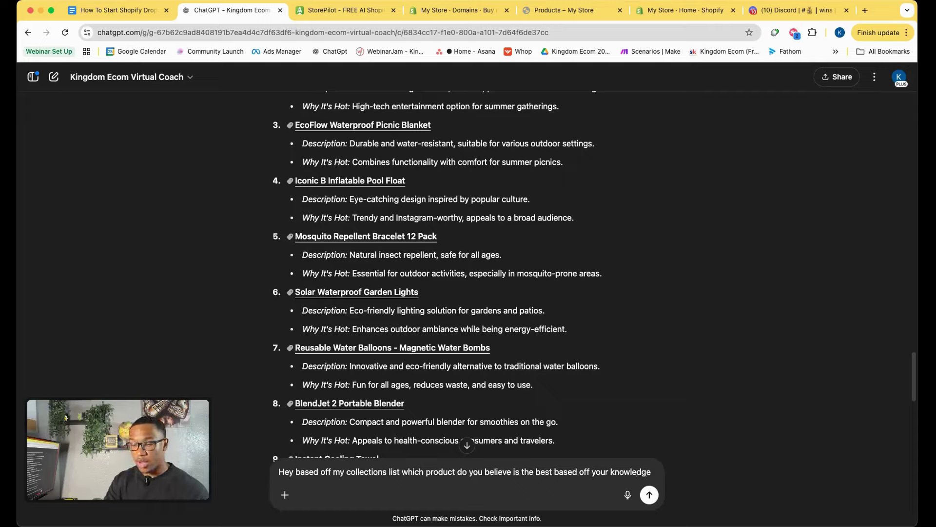
text(https://ym2xd1-46.myshopify.com/collections/all)
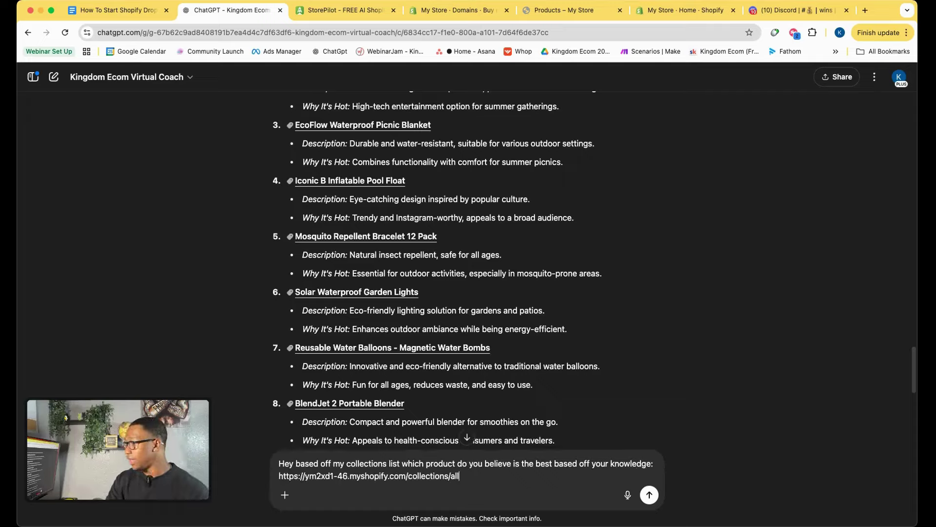
key(Return)
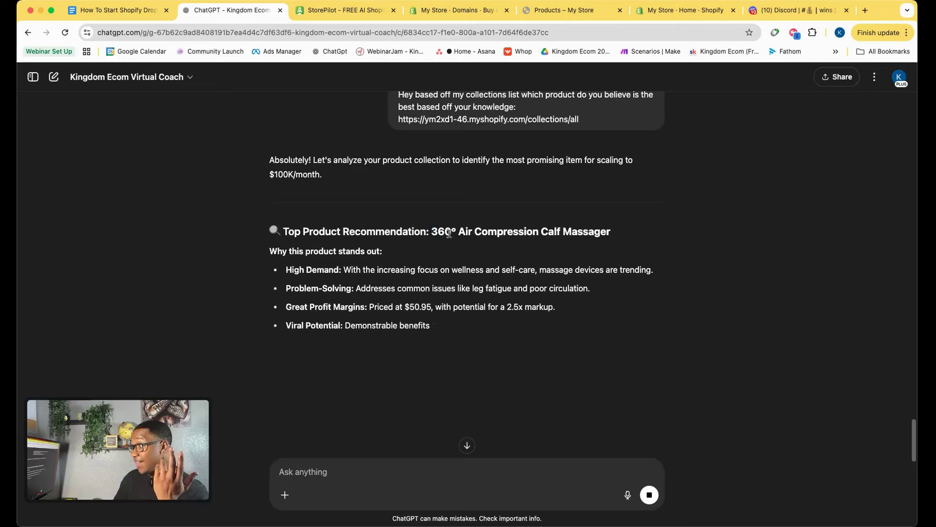
Highlight the recommended product name, 360° Air Compression Calf Massager, and scroll the reply.
drag(431, 231, 625, 235)
click(625, 235)
scroll(354, 358, down, 1)
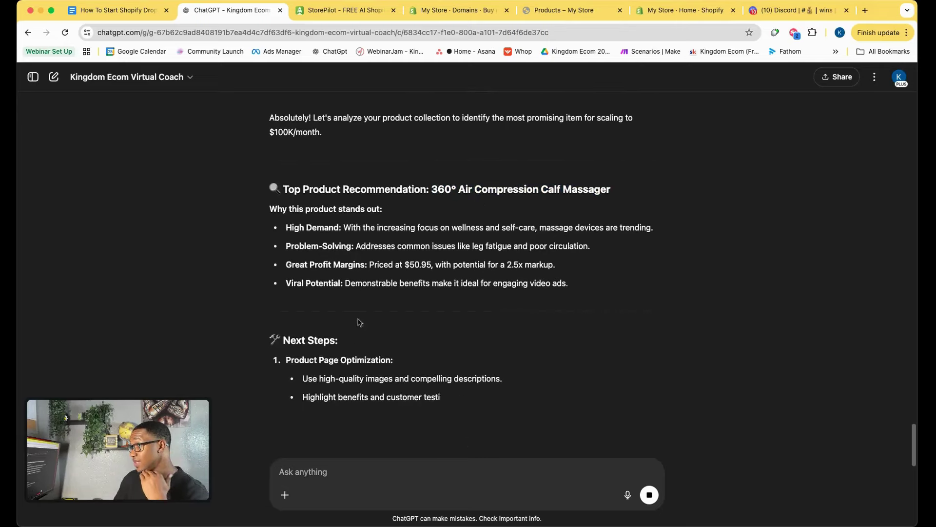
drag(432, 189, 619, 198)
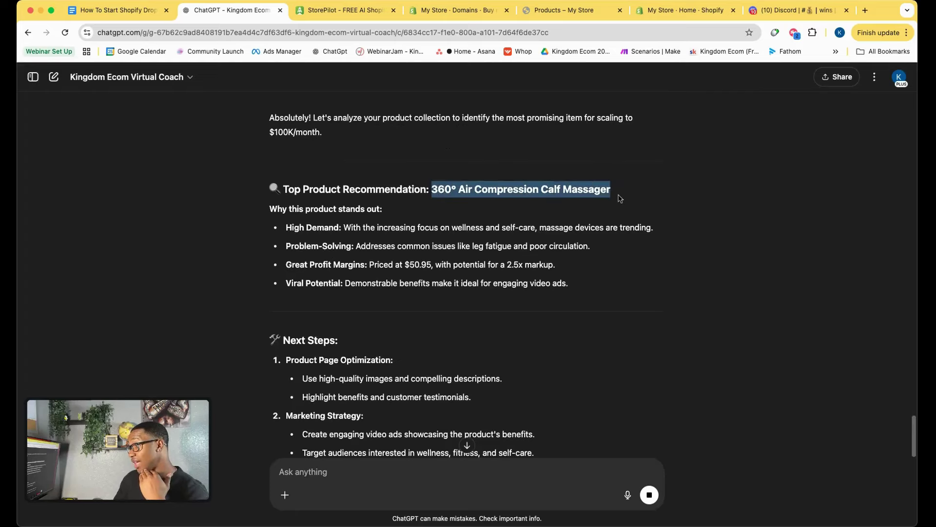
scroll(380, 357, down, 3)
scroll(382, 359, down, 1)
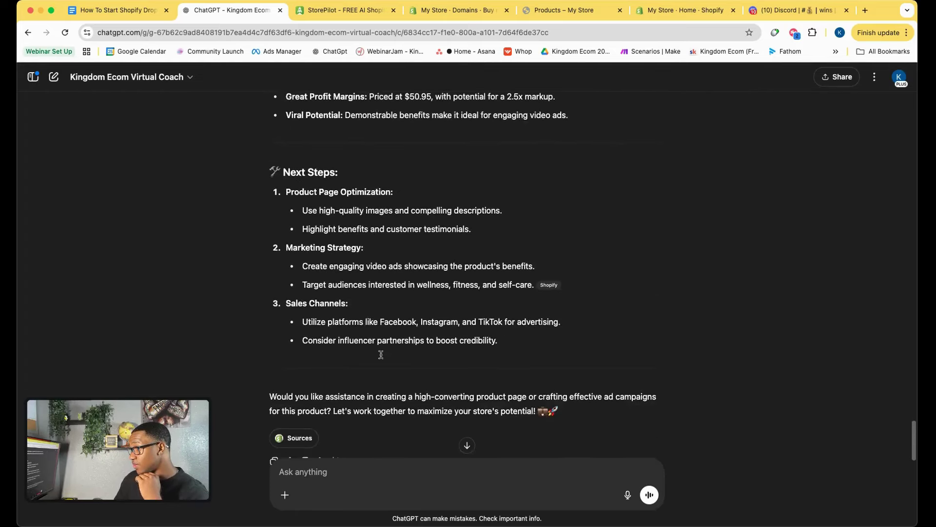
scroll(381, 358, up, 4)
click(456, 216)
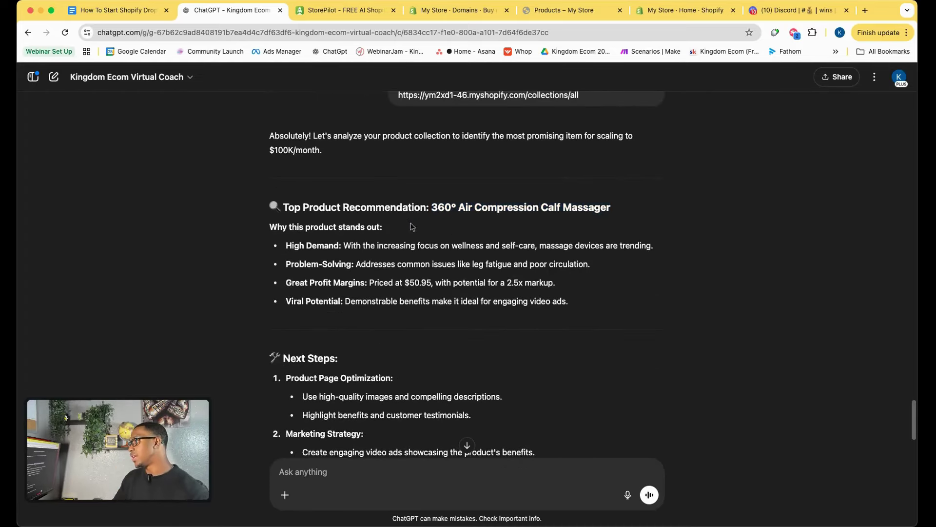
Highlight the High Demand and Problem-Solving reasons for the calf massager.
drag(270, 223, 377, 229)
click(298, 247)
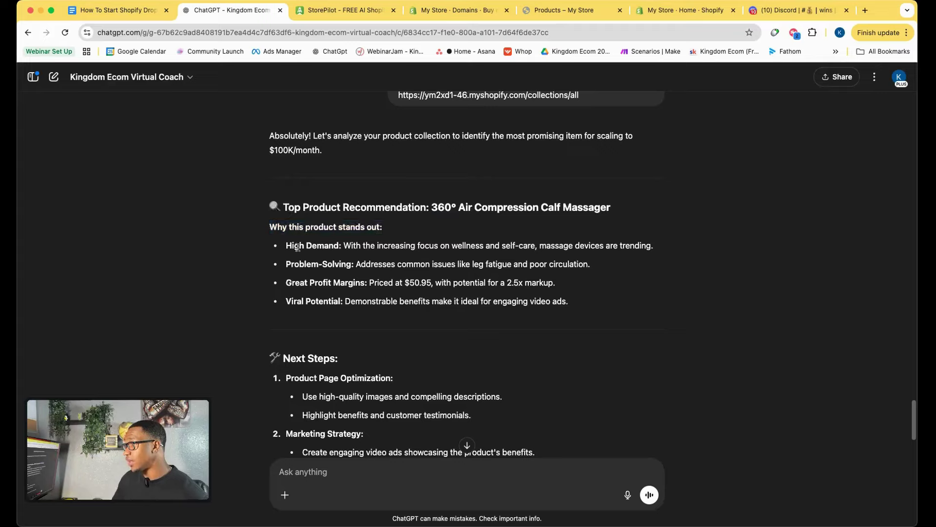
drag(287, 245, 675, 254)
click(676, 253)
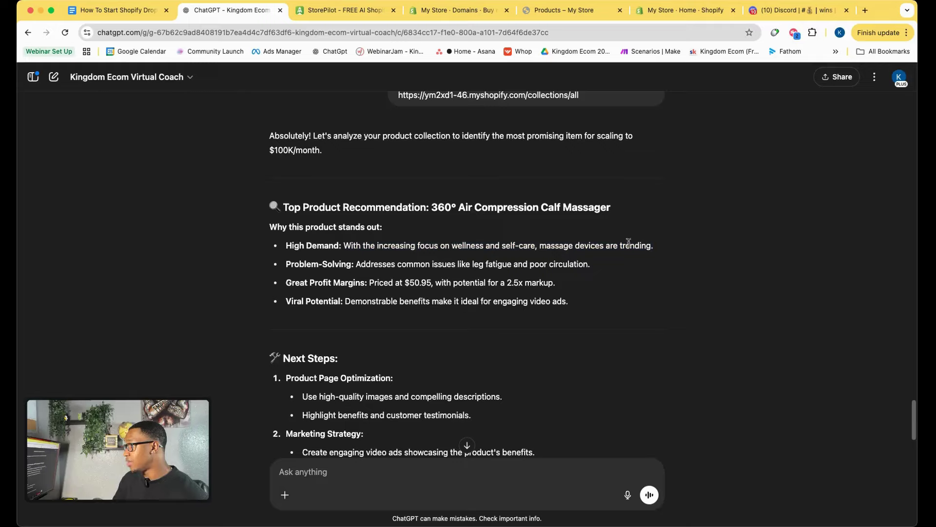
drag(286, 264, 509, 275)
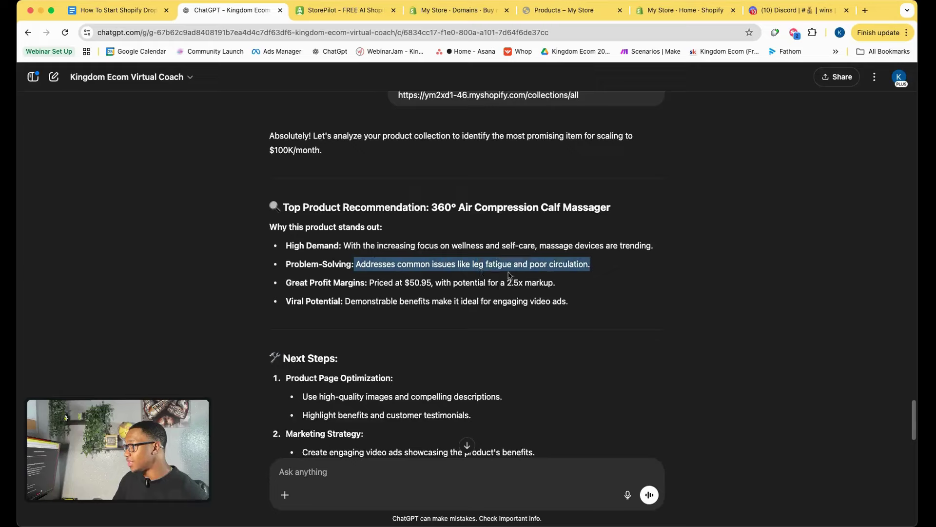
click(614, 274)
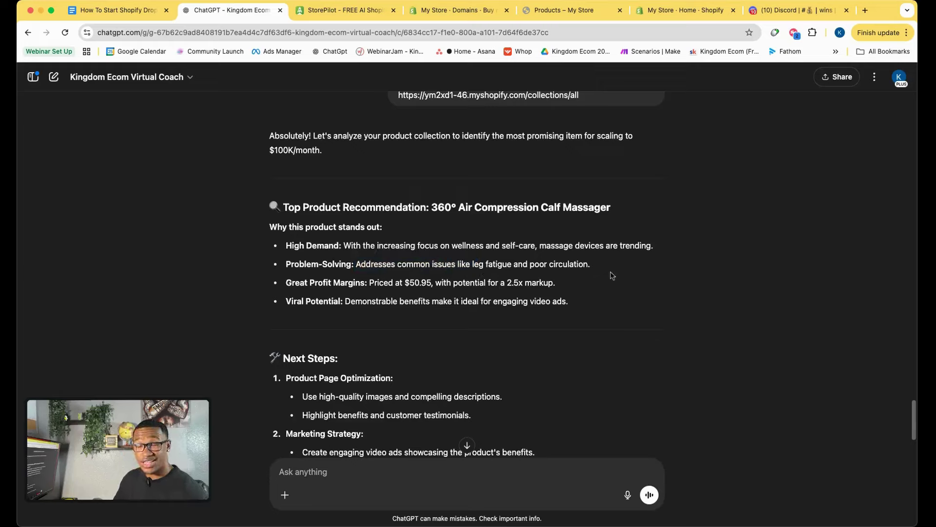
Highlight the $50.95 price, 2.5x markup note and Viral Potential reason.
drag(282, 282, 540, 284)
click(484, 294)
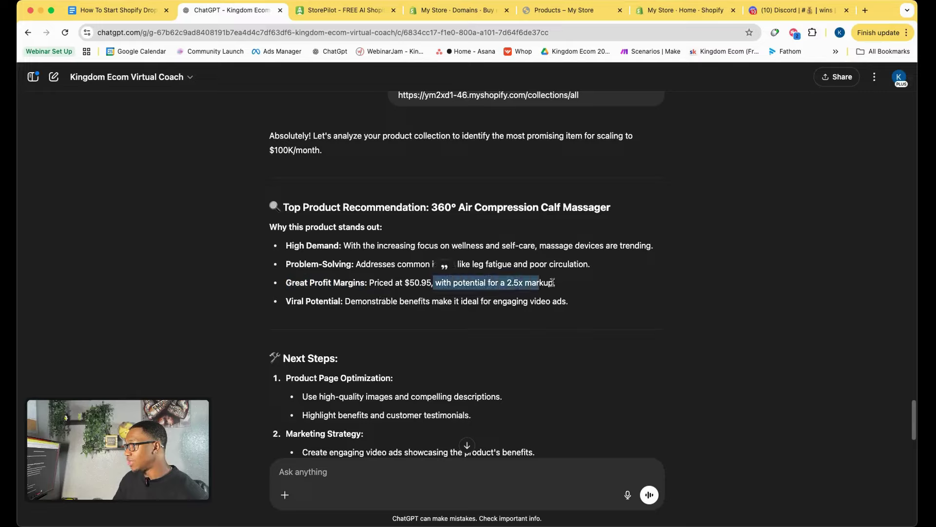
click(540, 291)
drag(286, 301, 553, 303)
click(375, 312)
click(613, 323)
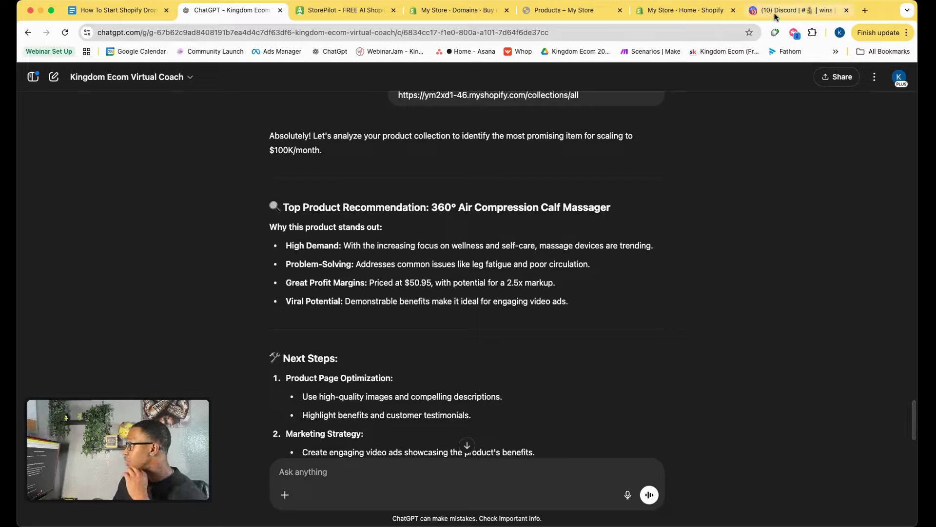
click(790, 10)
Scroll through members' sales wins in the Discord #wins channel, then return to the products tab.
scroll(366, 261, down, 3)
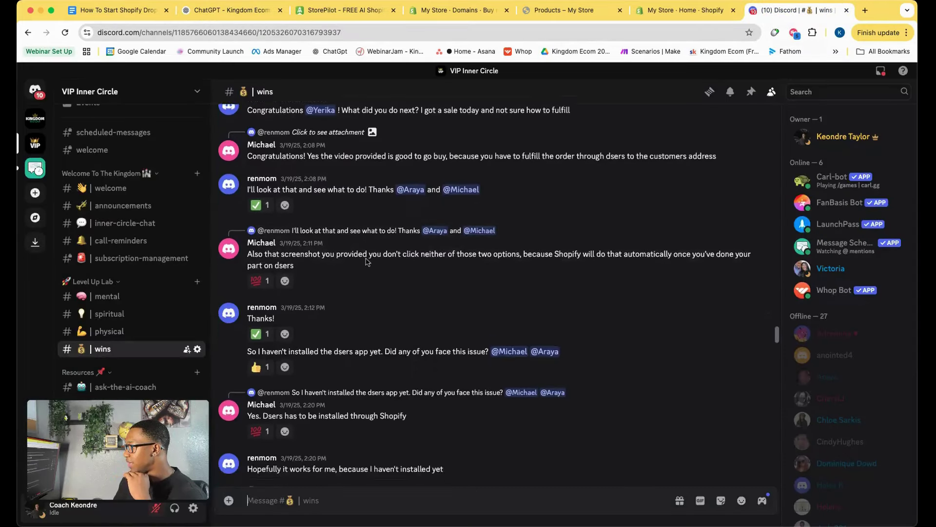
scroll(364, 260, down, 10)
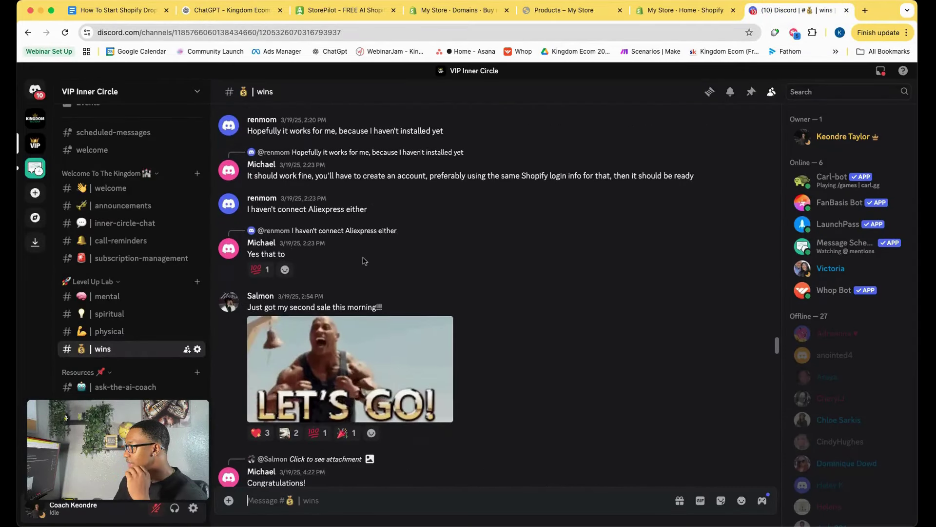
scroll(364, 260, down, 3)
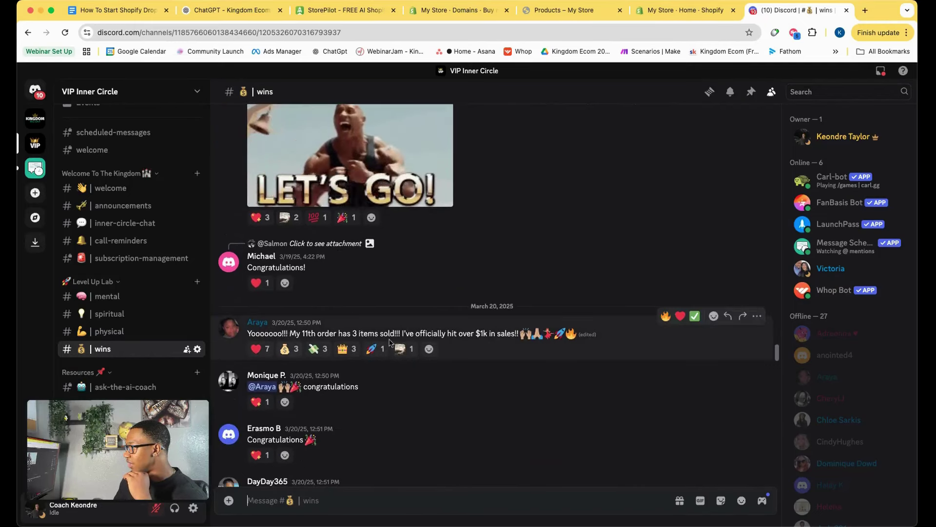
scroll(445, 287, down, 12)
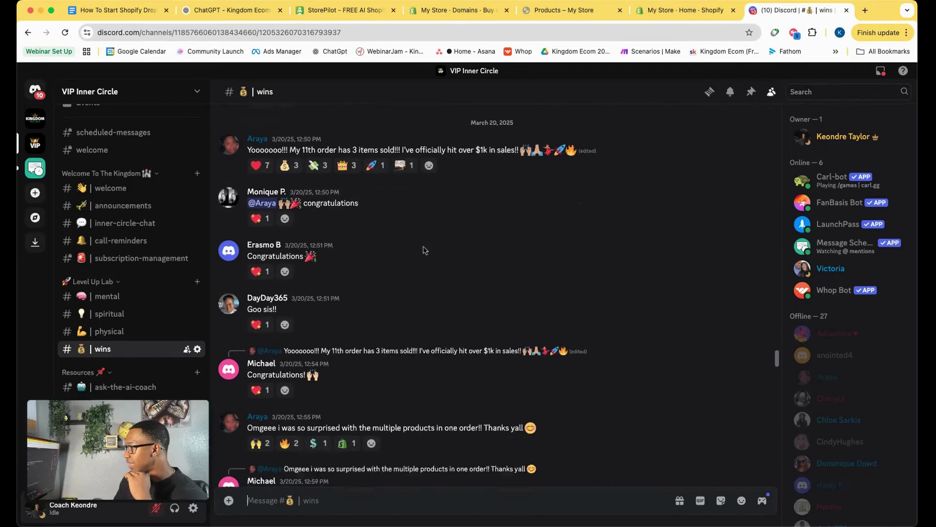
scroll(402, 258, down, 15)
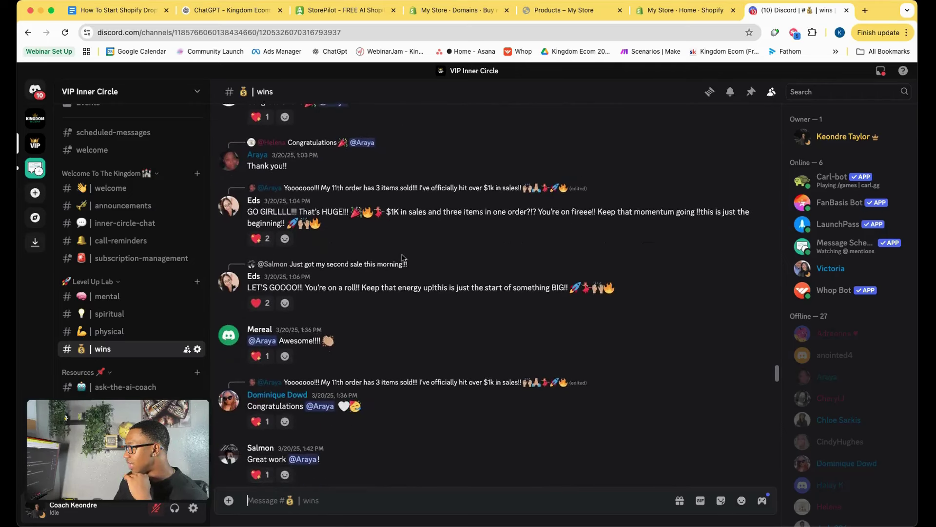
scroll(403, 260, down, 10)
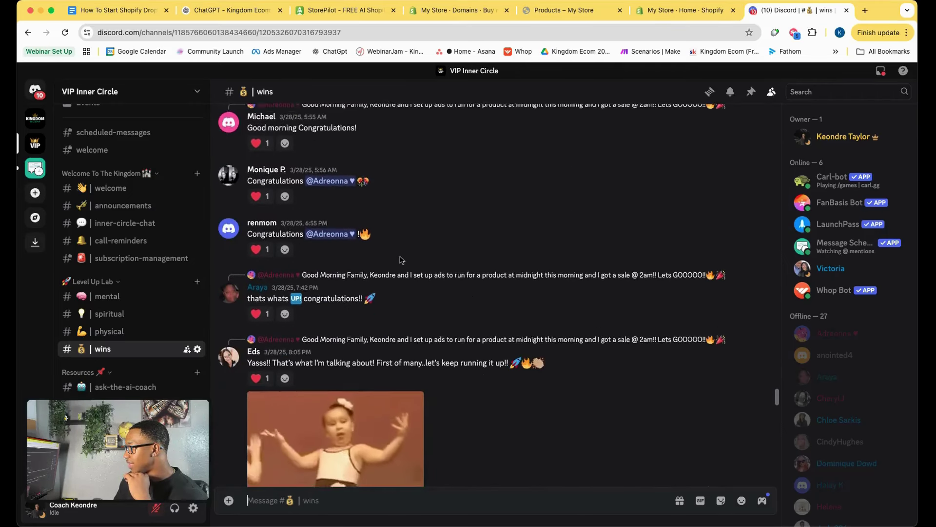
scroll(401, 260, down, 15)
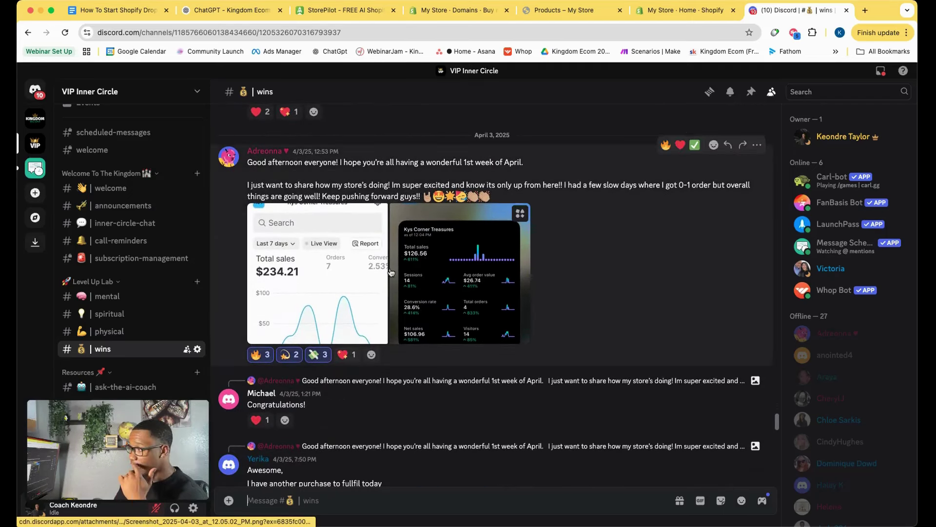
scroll(390, 272, down, 1)
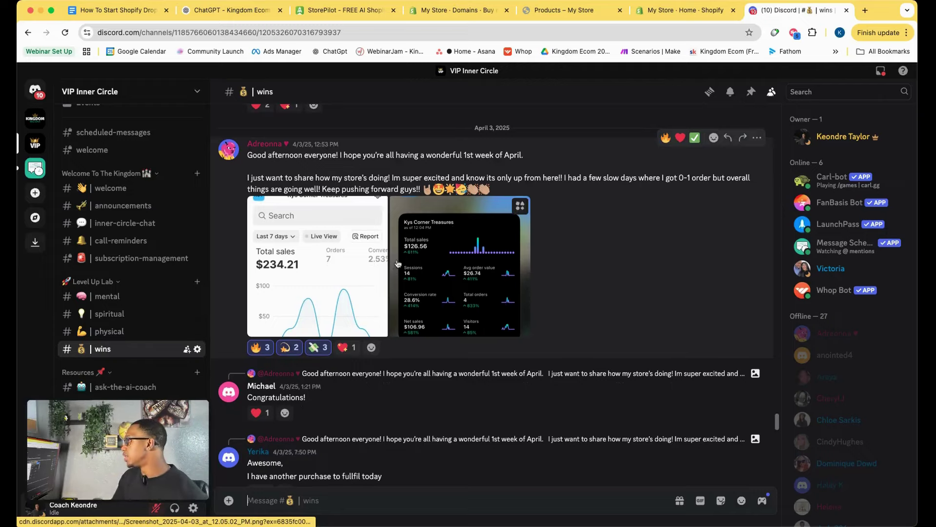
scroll(398, 263, down, 2)
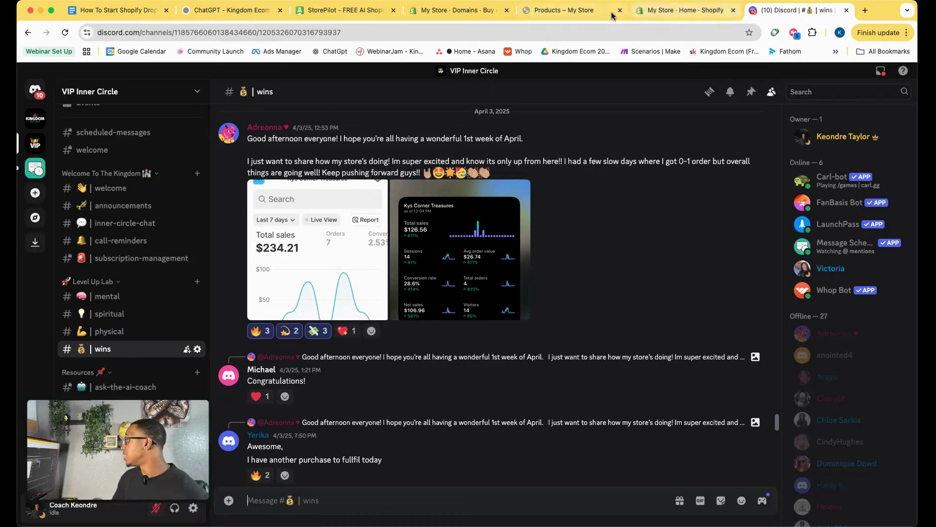
click(573, 15)
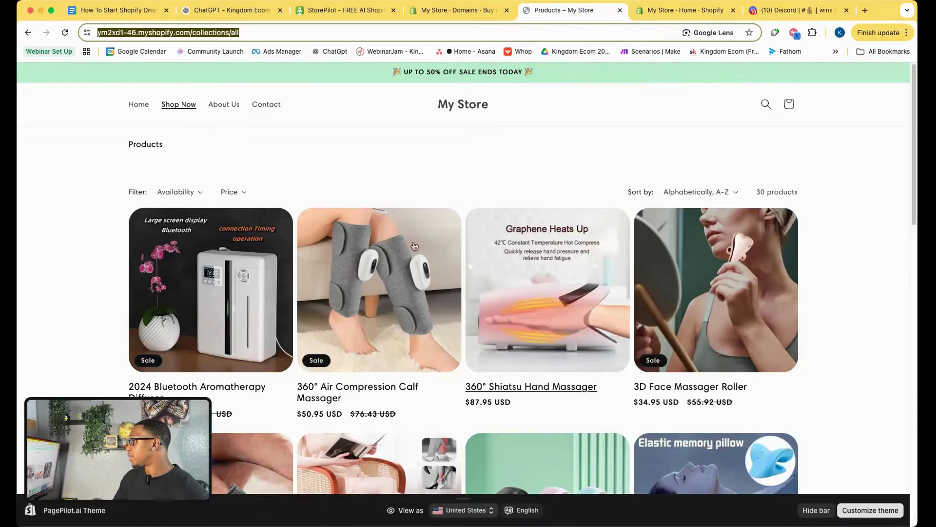
Copy page 2's collection address and draft 'Now what do you think about this list:' in ChatGPT.
scroll(405, 371, down, 10)
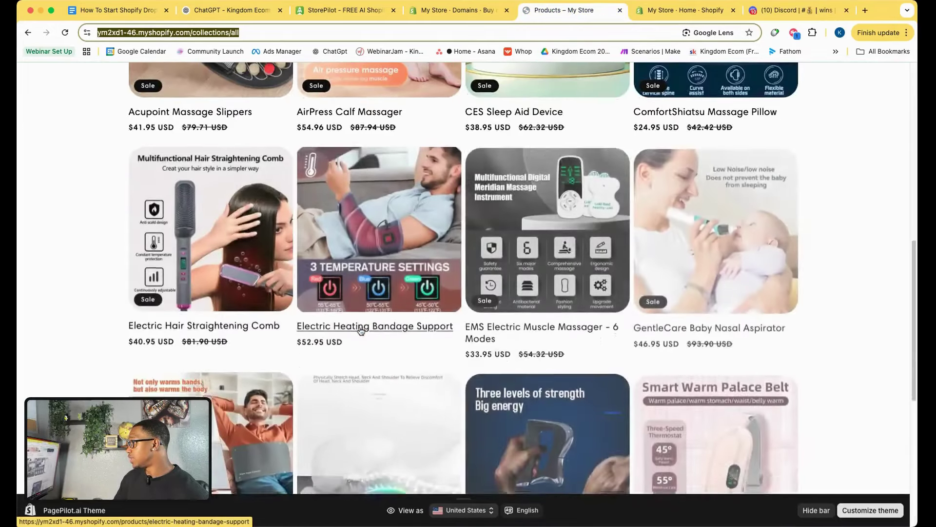
scroll(361, 331, up, 5)
scroll(361, 331, up, 5)
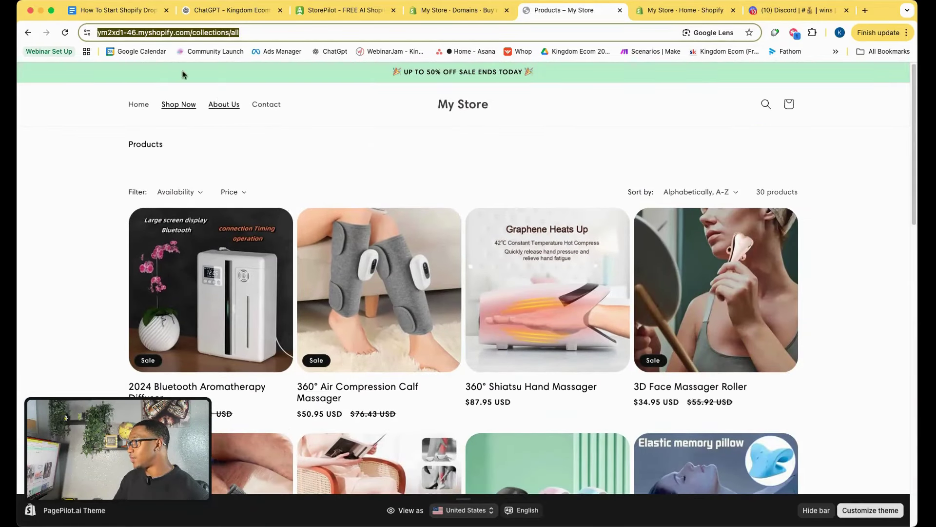
scroll(449, 245, down, 15)
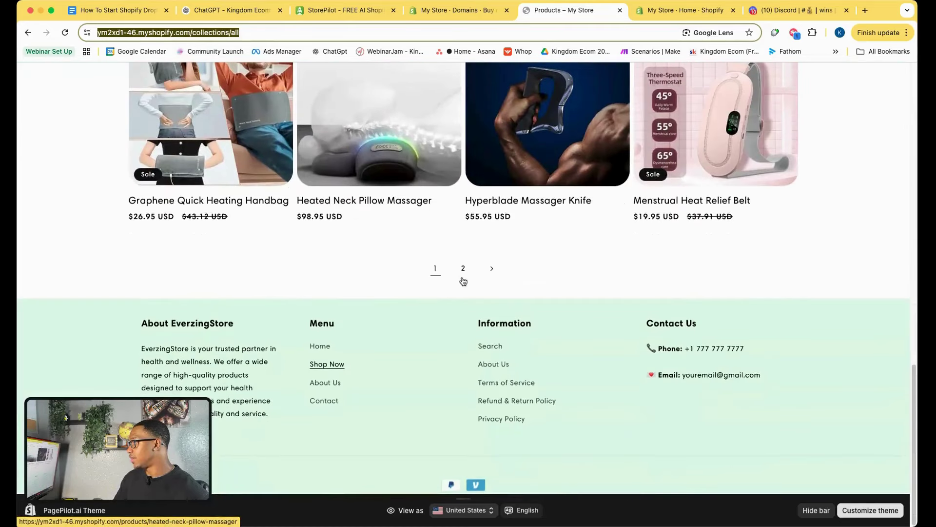
click(463, 268)
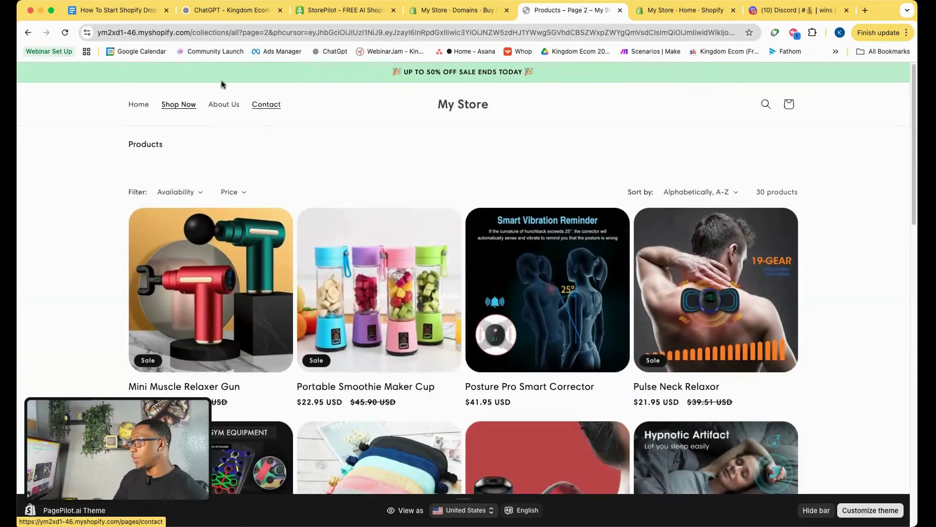
click(247, 33)
click(229, 10)
text(Now what do you think ab)
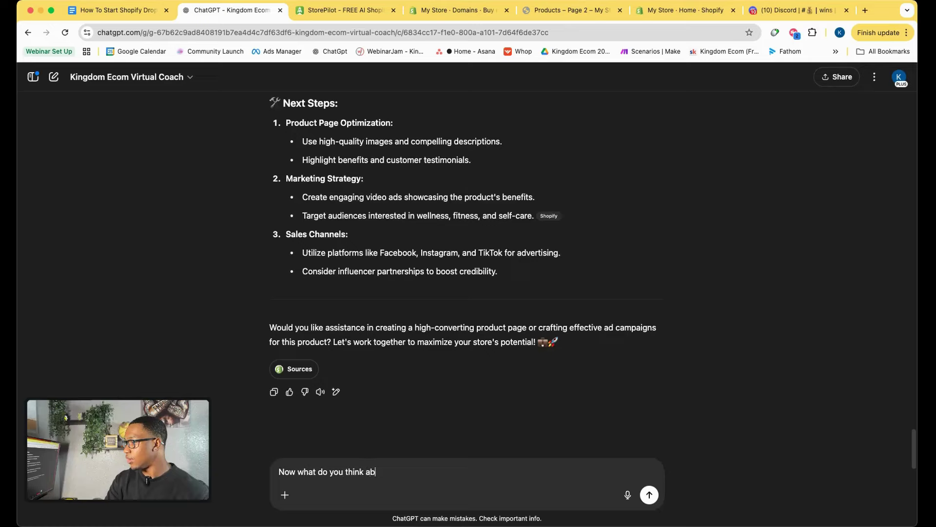
text(out this list)
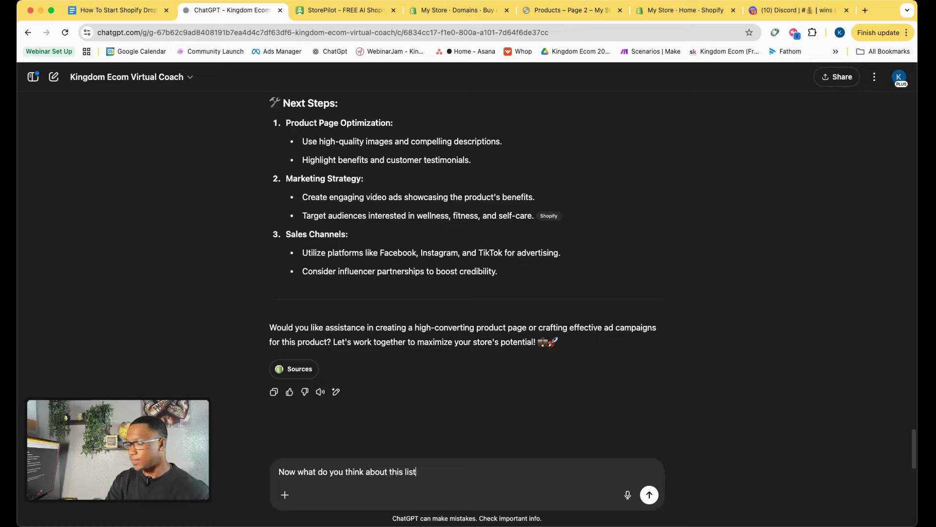
text(:)
Paste the page-2 link below the question and add 'Which one is the best here'.
key(shift+Return)
key(super+v)
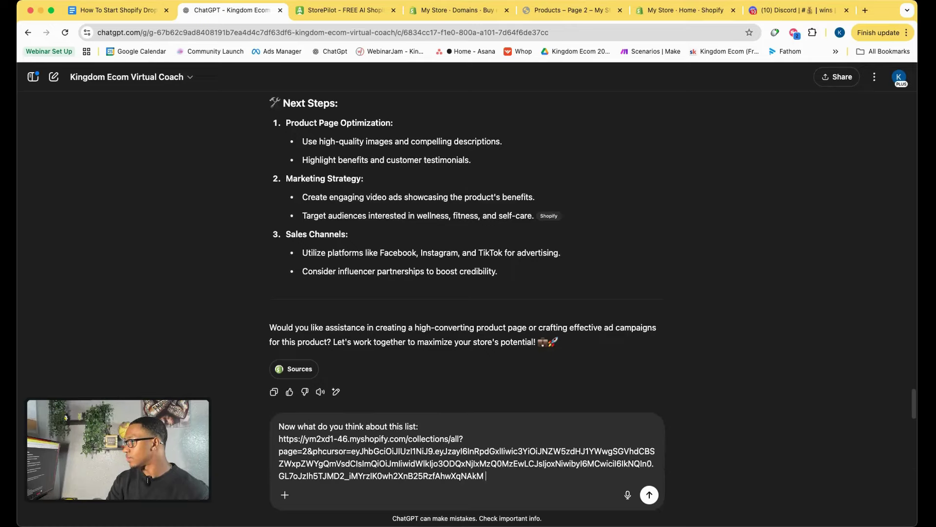
key(shift+Return)
key(shift+Return)
text(Which)
Review the store's product collection again, then return to ChatGPT's reply.
click(570, 10)
scroll(427, 246, down, 3)
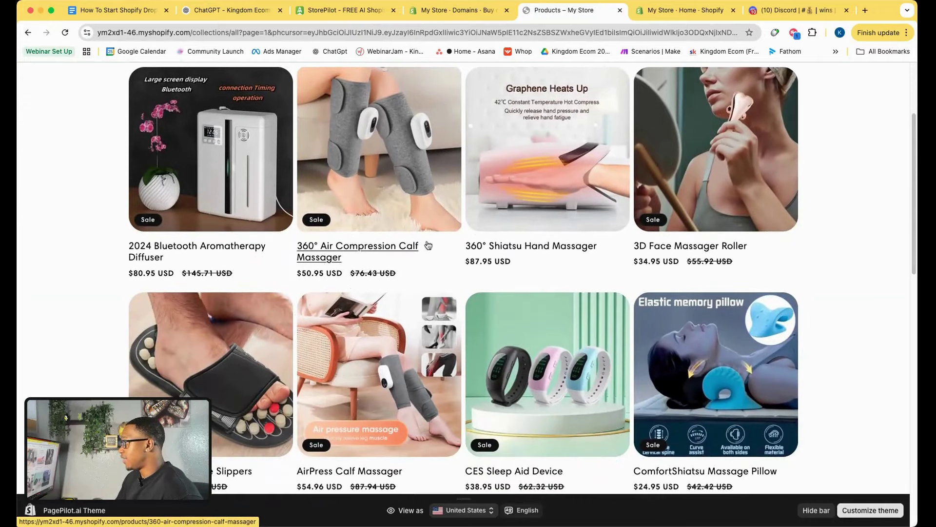
scroll(409, 227, down, 10)
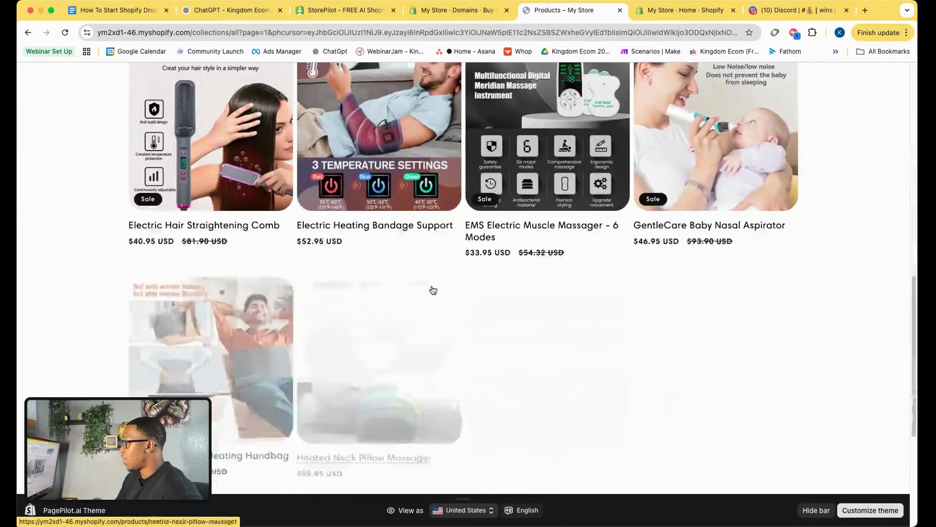
scroll(431, 289, up, 6)
scroll(467, 296, up, 6)
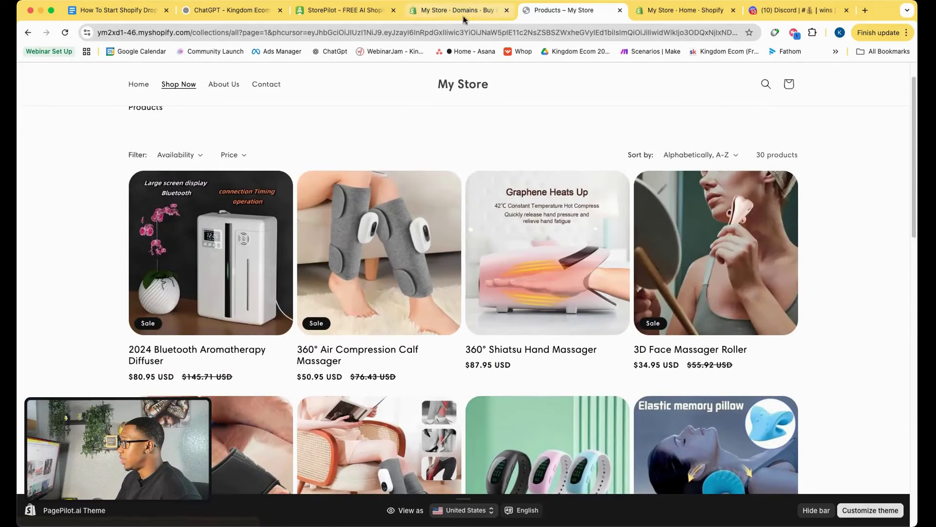
click(230, 10)
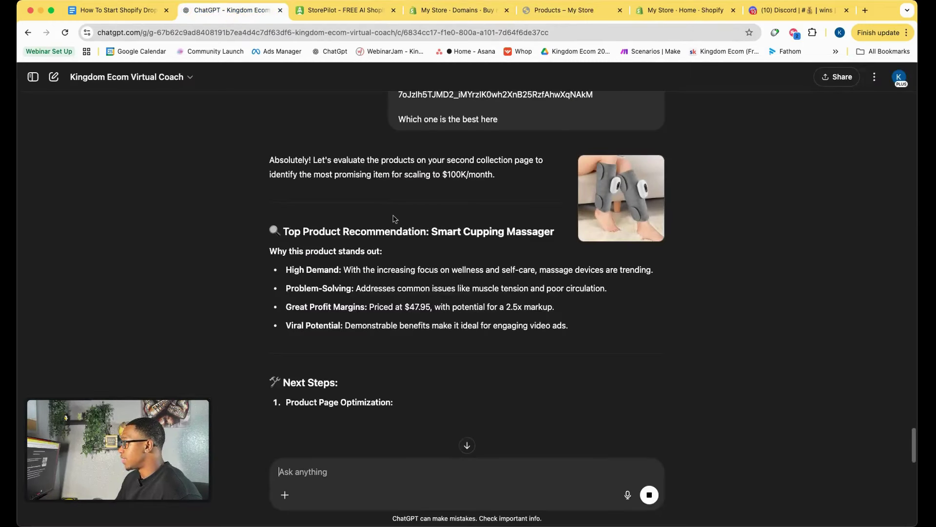
Scroll through both ChatGPT replies and highlight a recommended product name.
scroll(439, 282, down, 2)
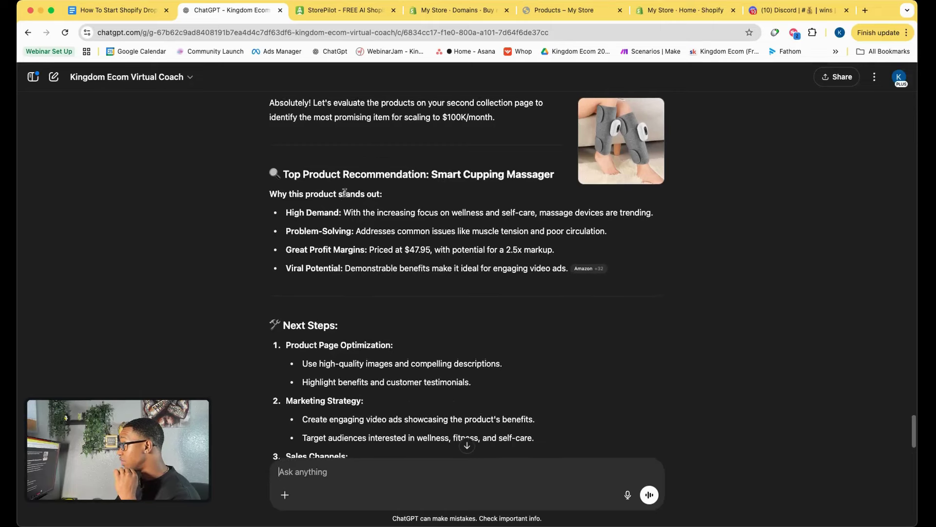
scroll(346, 191, down, 5)
scroll(345, 194, up, 7)
scroll(346, 194, up, 3)
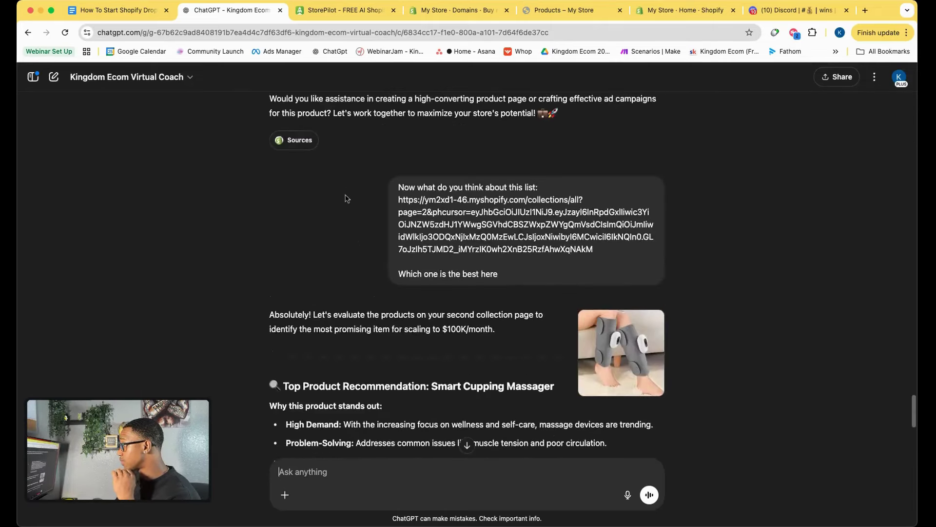
scroll(390, 224, down, 6)
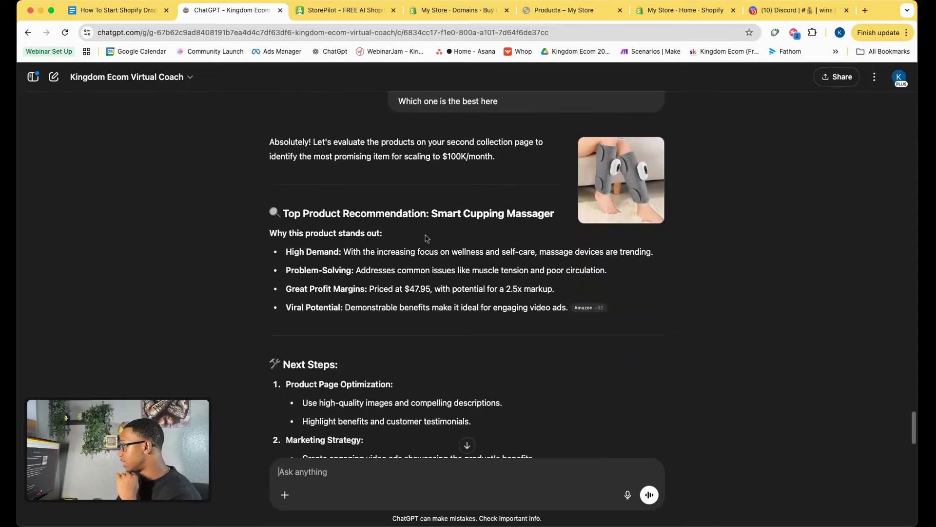
drag(433, 216, 556, 217)
click(524, 240)
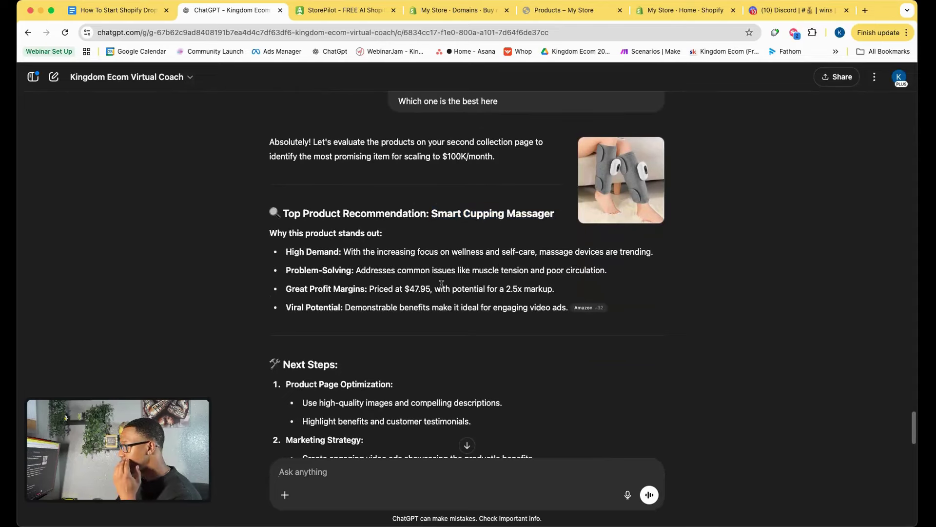
Highlight the reasoning about rising demand for the pick.
scroll(441, 284, down, 3)
scroll(441, 284, down, 5)
scroll(441, 284, up, 5)
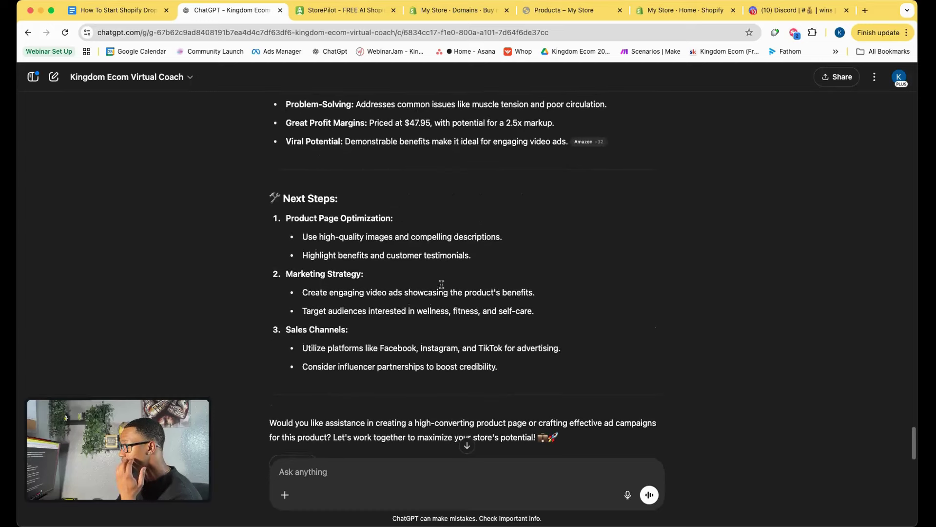
scroll(441, 284, up, 1)
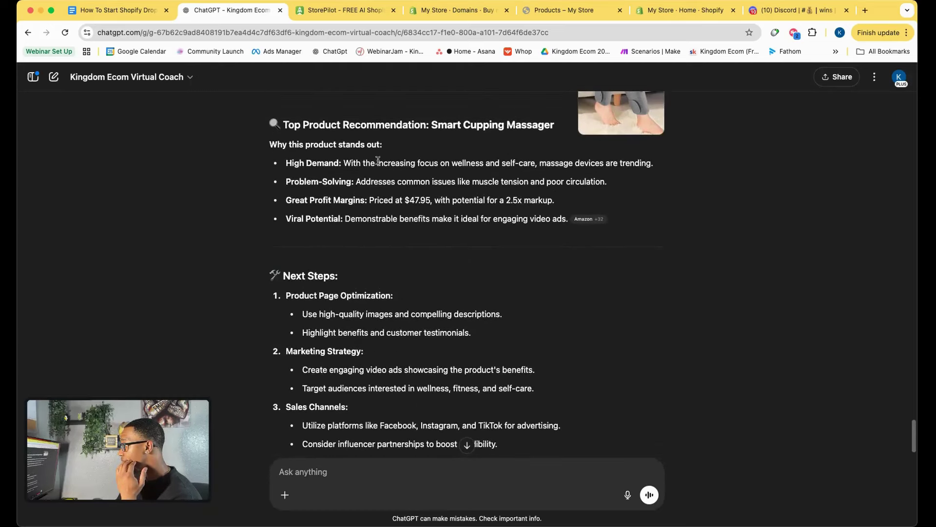
drag(378, 161, 554, 201)
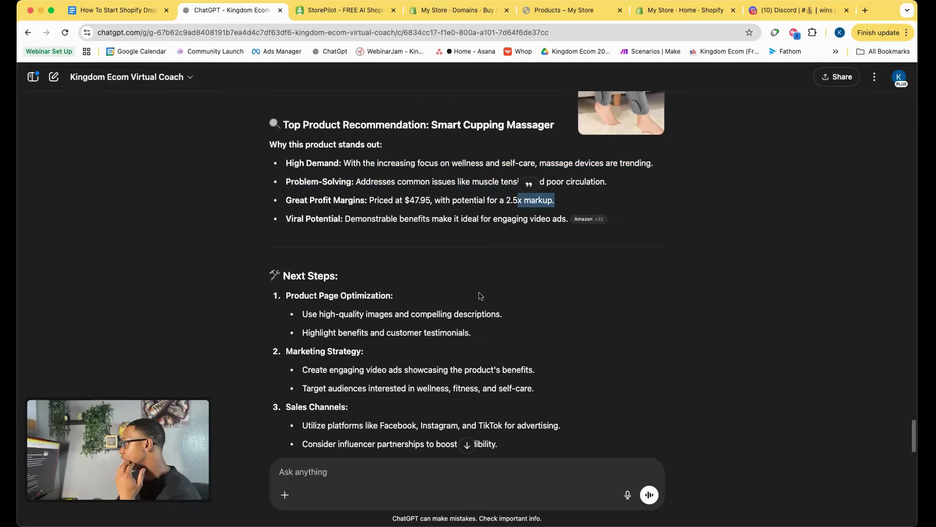
Highlight the Smart Cupping Massager recommendation against the earlier calf massager pick.
scroll(471, 296, up, 13)
scroll(471, 295, up, 6)
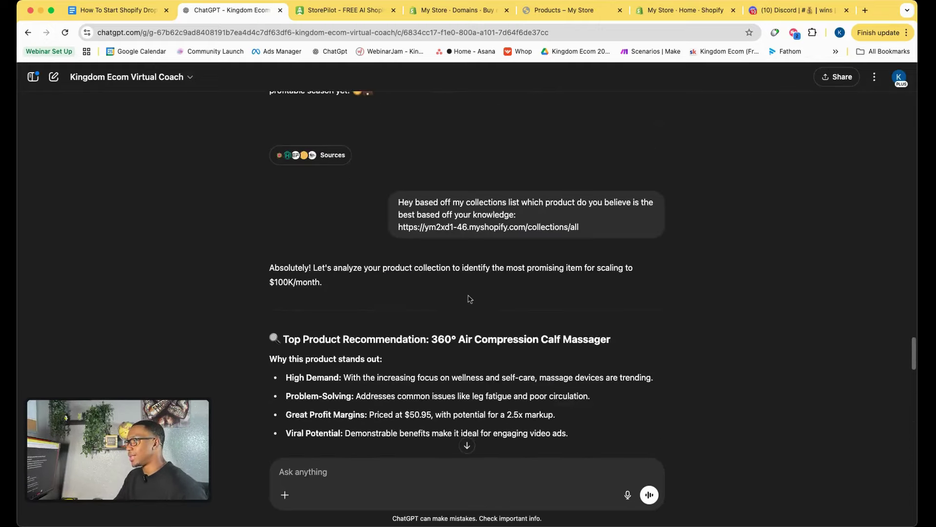
scroll(464, 299, down, 4)
drag(433, 195, 611, 195)
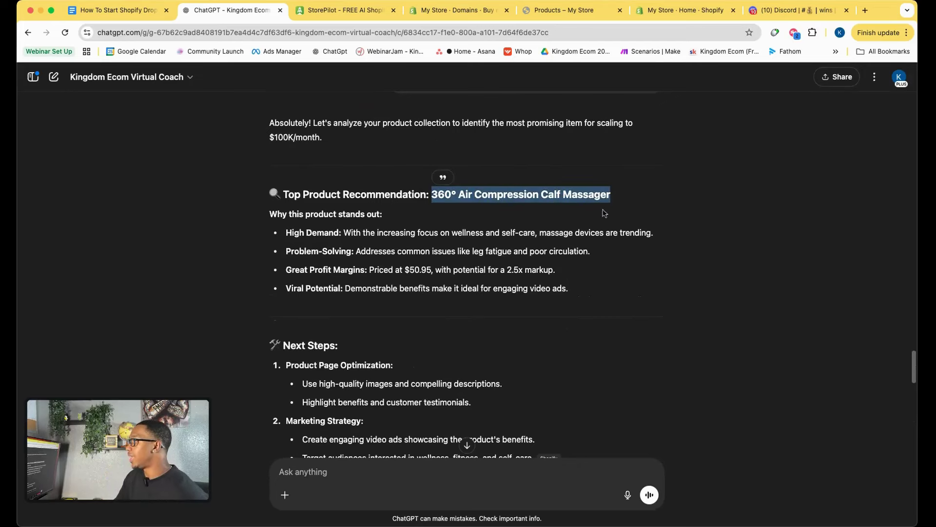
scroll(476, 319, up, 15)
scroll(477, 319, down, 2)
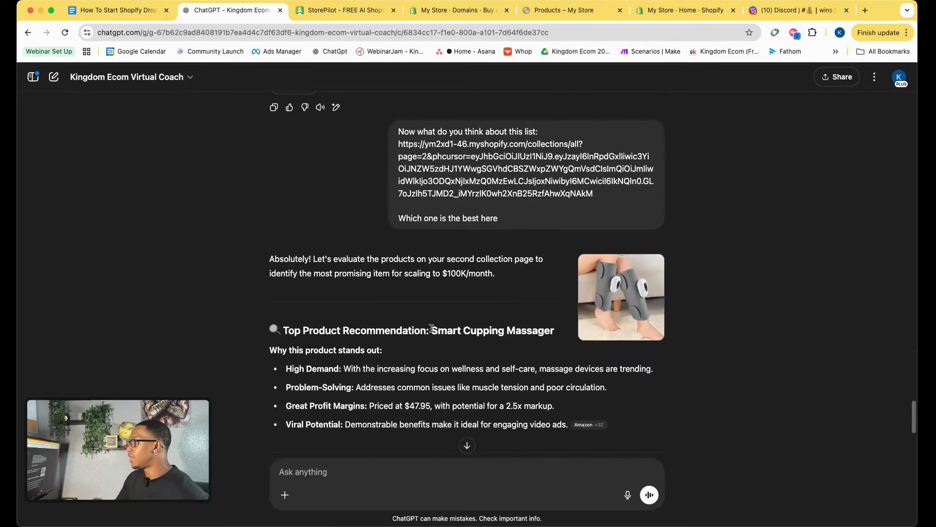
drag(432, 328, 554, 331)
click(543, 10)
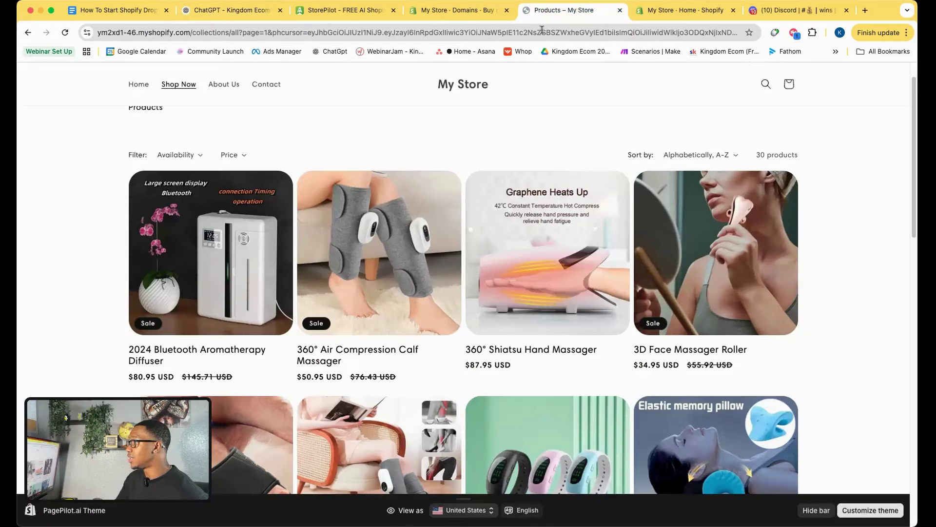
Open page 2 of the products, then load the TikTok video link in a new tab.
scroll(427, 367, down, 15)
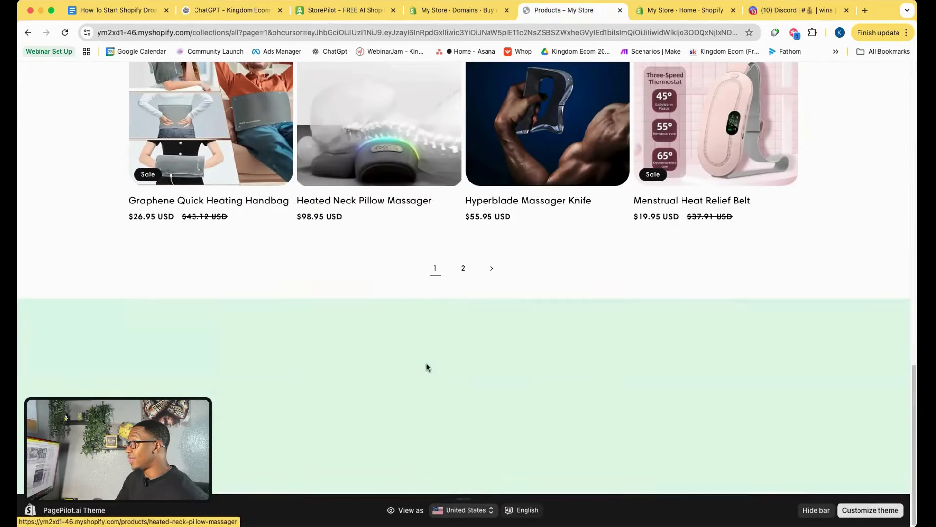
click(463, 268)
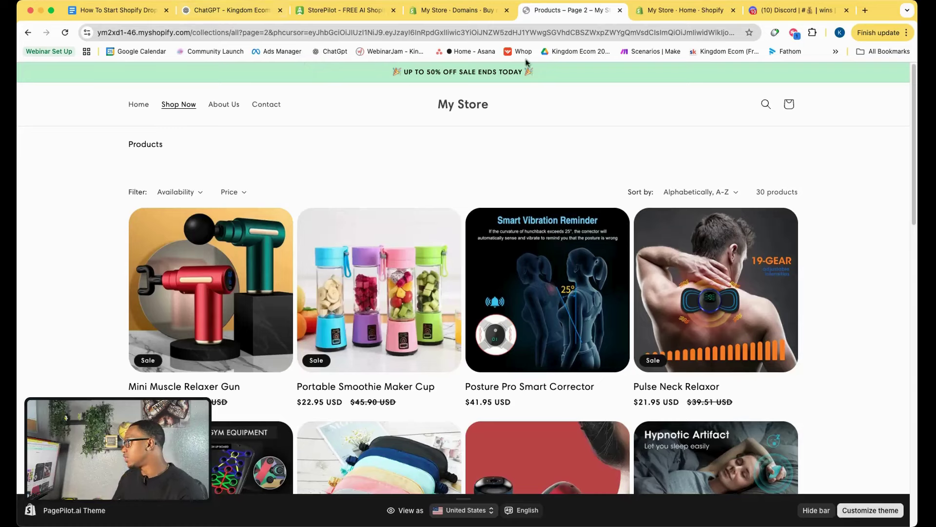
click(866, 10)
key(super+v)
key(Return)
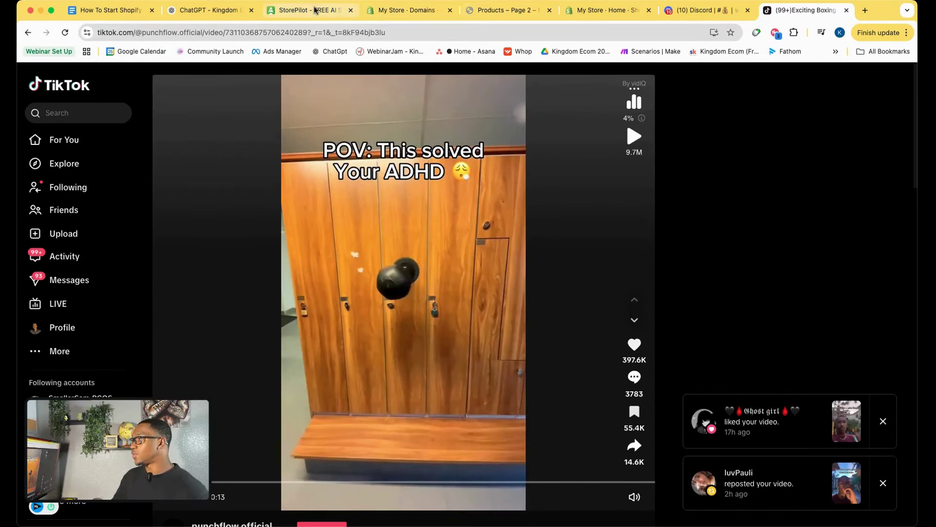
Select '360° Air Compression Calf Massager' in ChatGPT and open TikTok's search panel.
click(219, 10)
scroll(369, 344, up, 15)
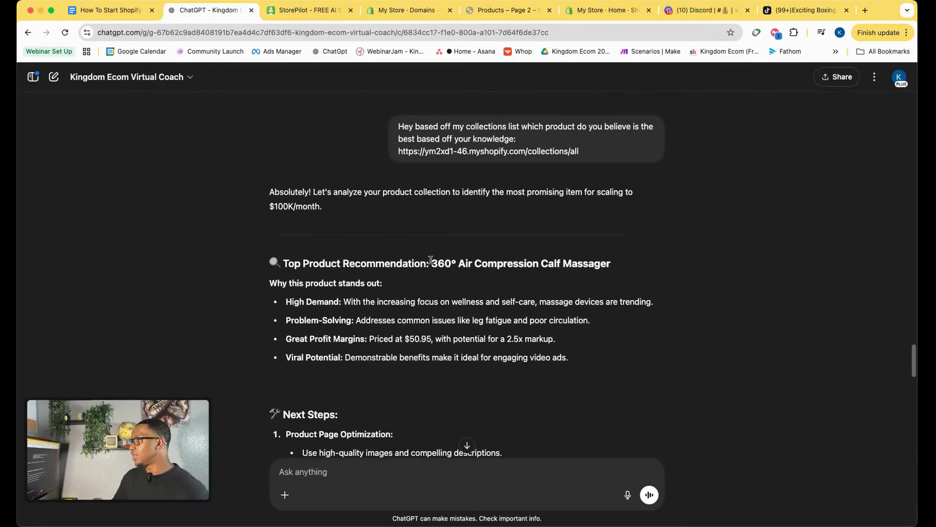
drag(431, 260, 614, 262)
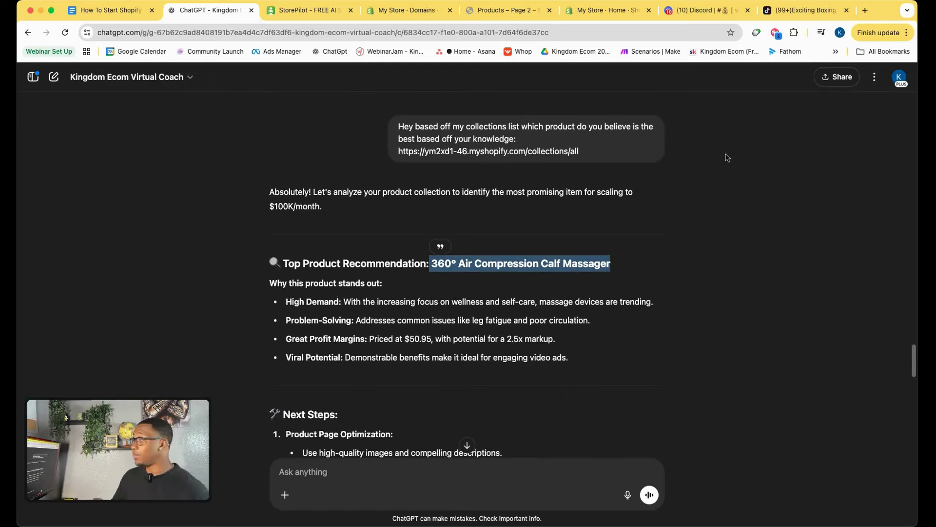
click(811, 10)
click(78, 113)
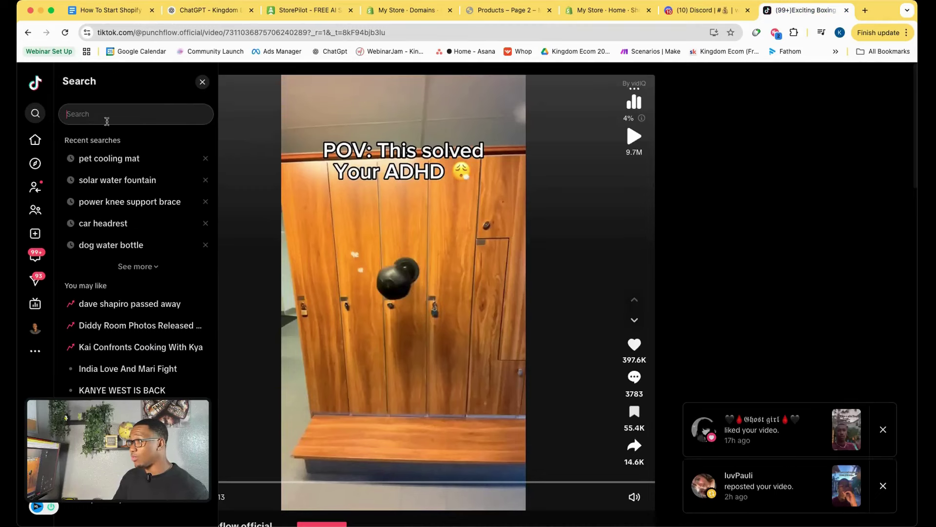
click(210, 10)
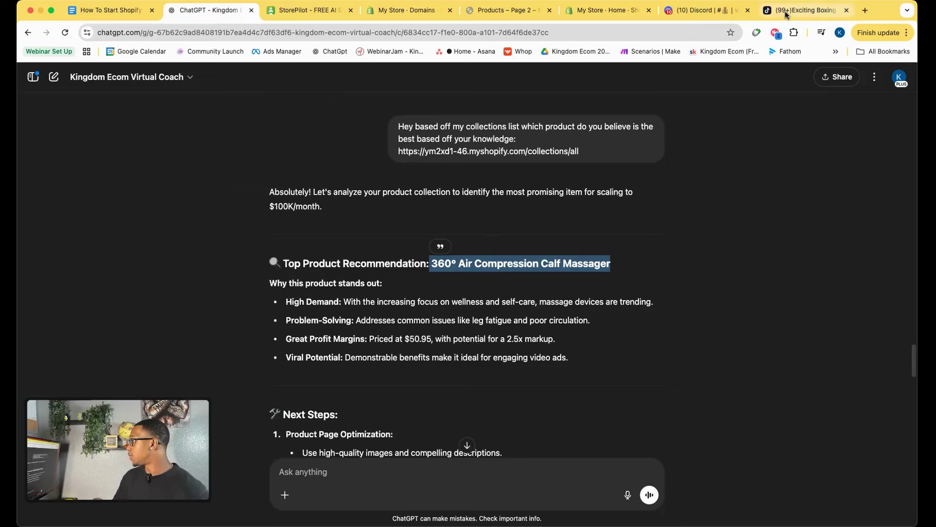
click(805, 9)
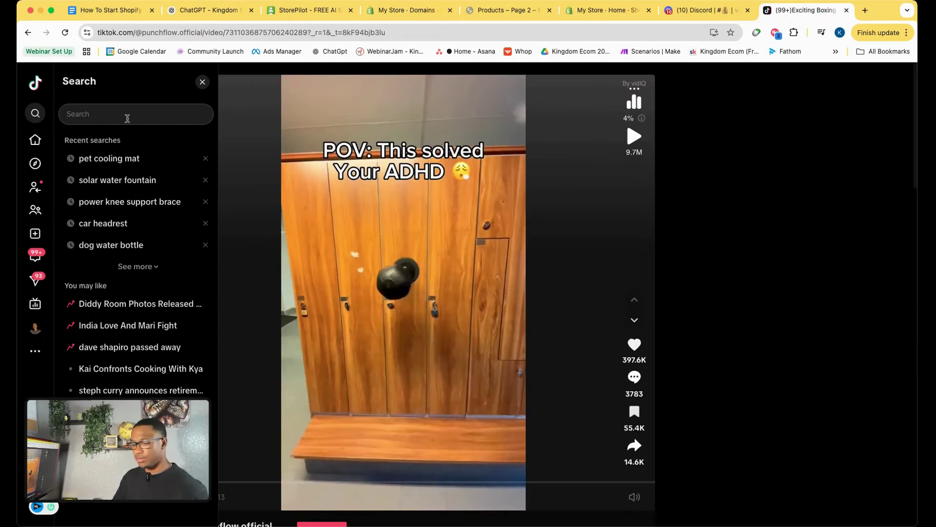
Copy the product name from ChatGPT and paste it into TikTok's search box.
click(210, 10)
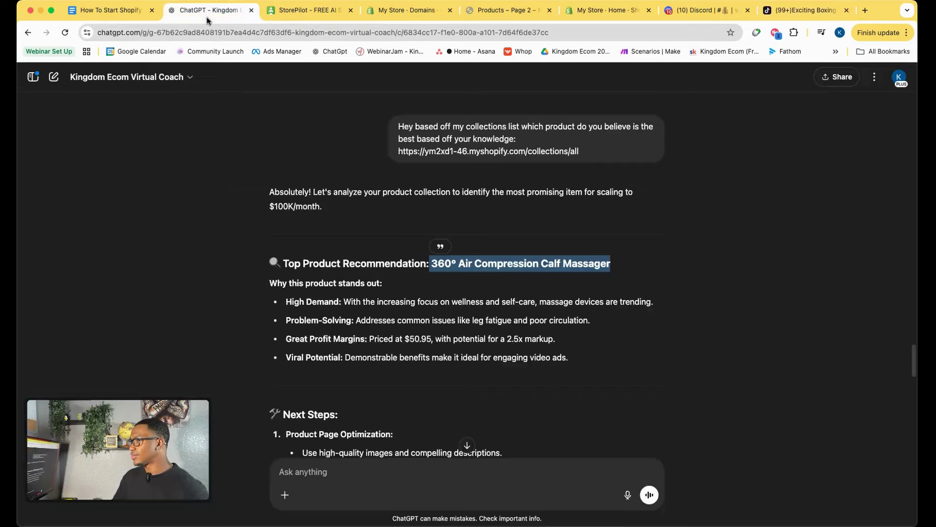
right_click(516, 256)
click(538, 282)
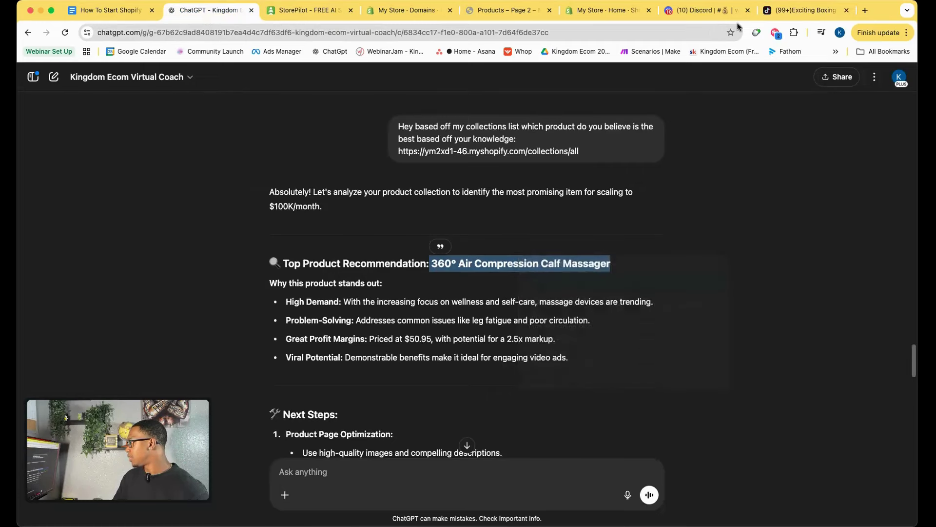
click(805, 10)
right_click(131, 116)
click(170, 192)
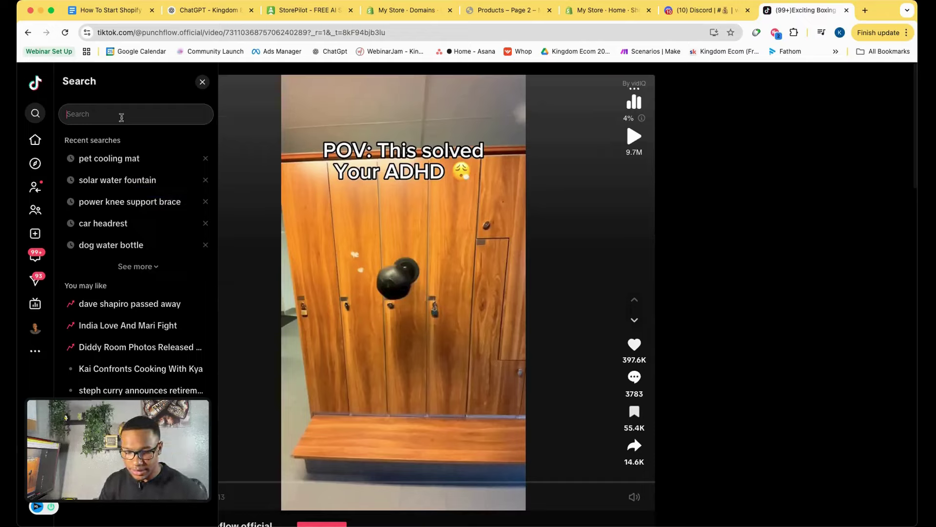
click(230, 12)
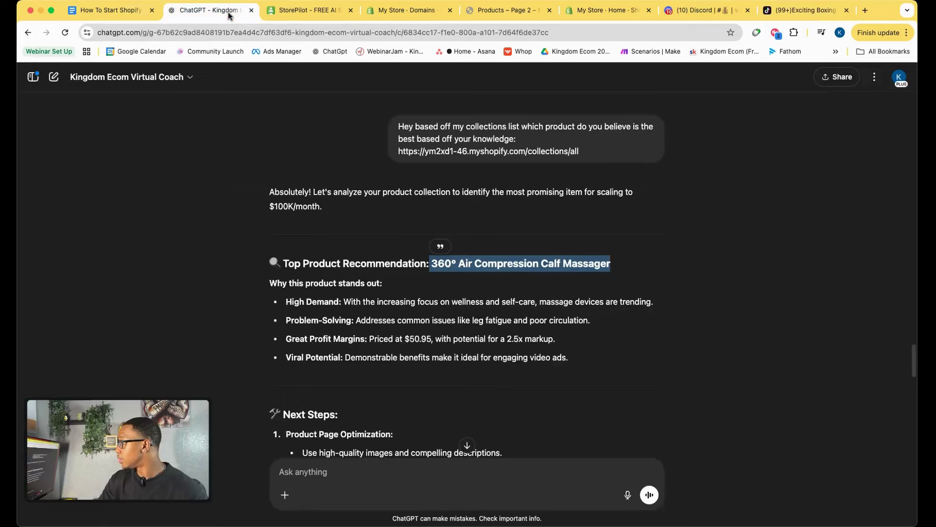
click(782, 17)
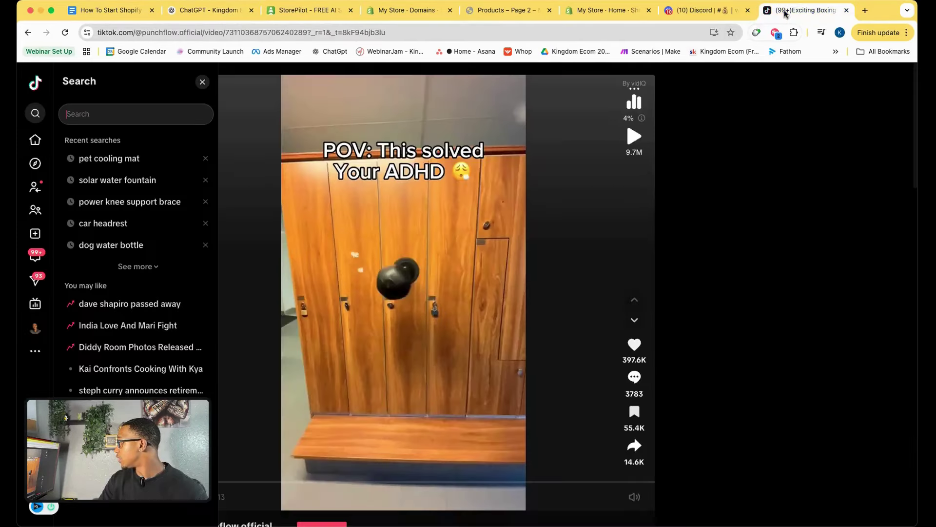
Search TikTok for 'air compression calf massager' and scroll the video results.
text(air comp)
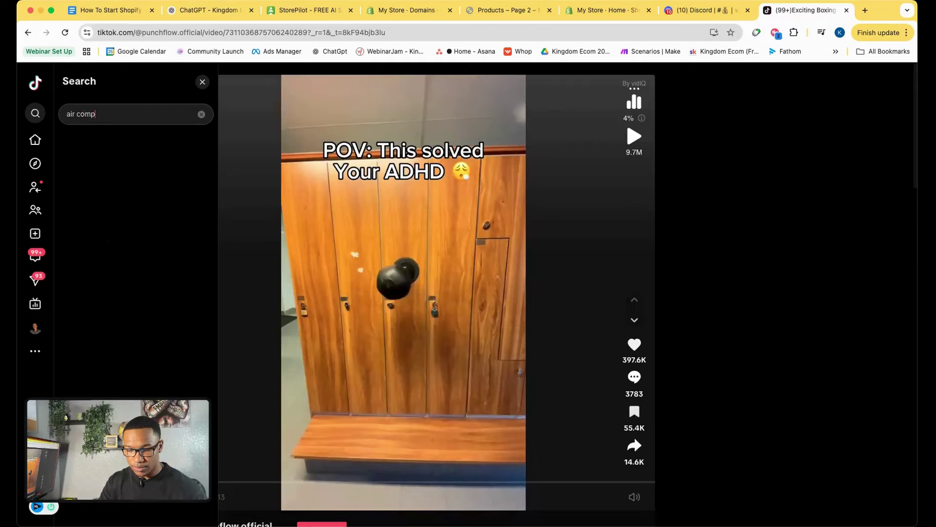
text(ression )
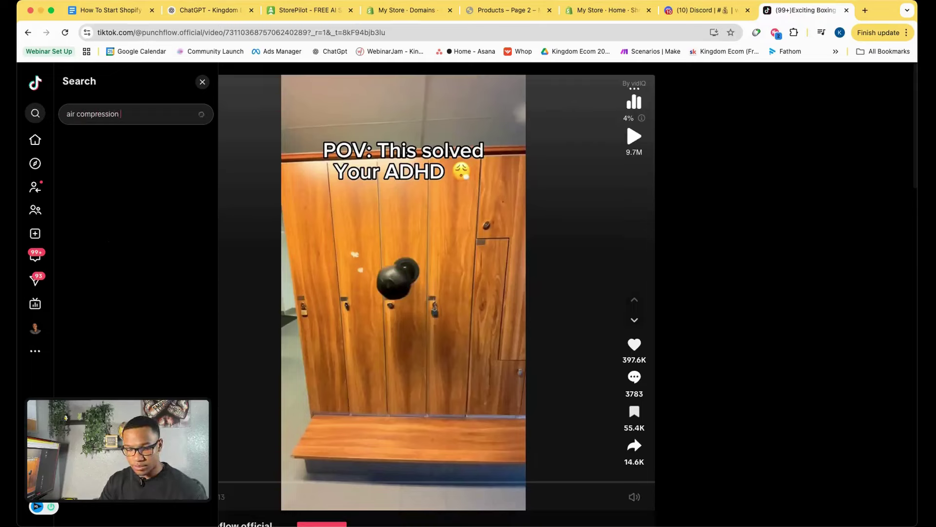
text(calf)
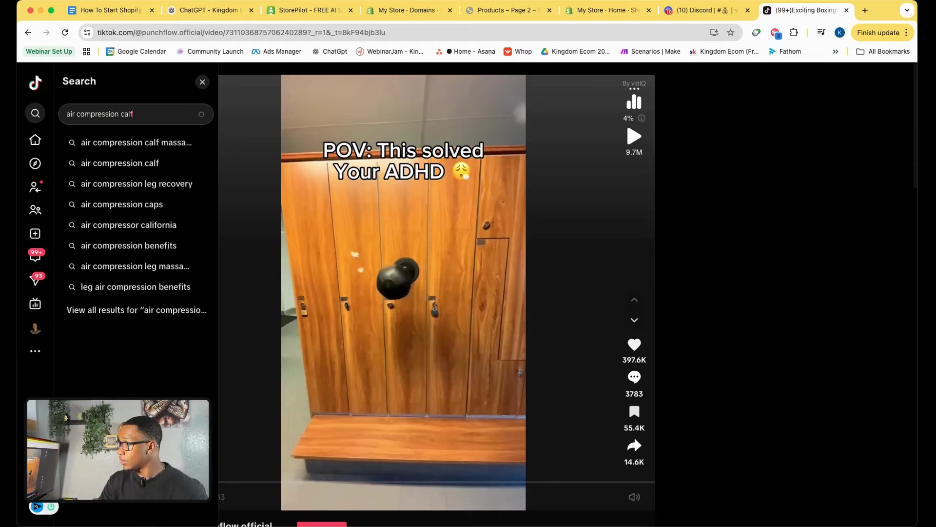
click(148, 144)
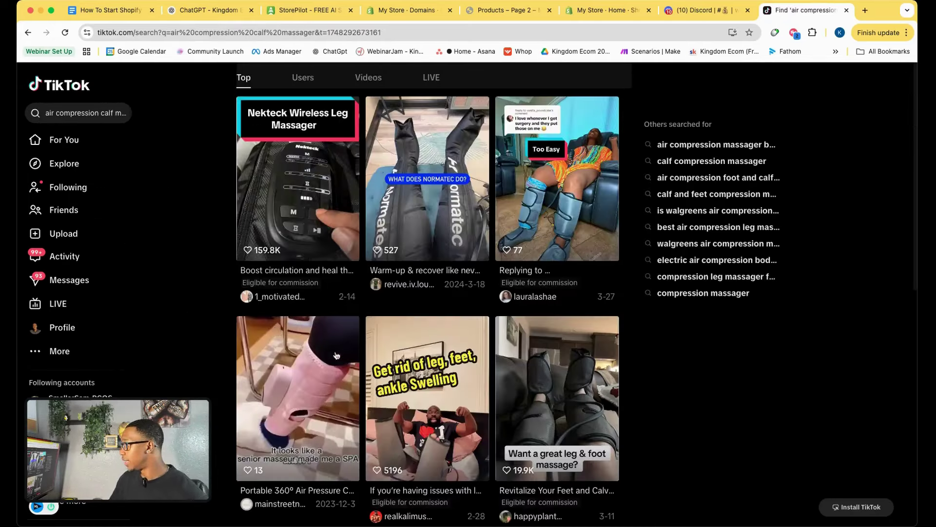
scroll(324, 345, down, 3)
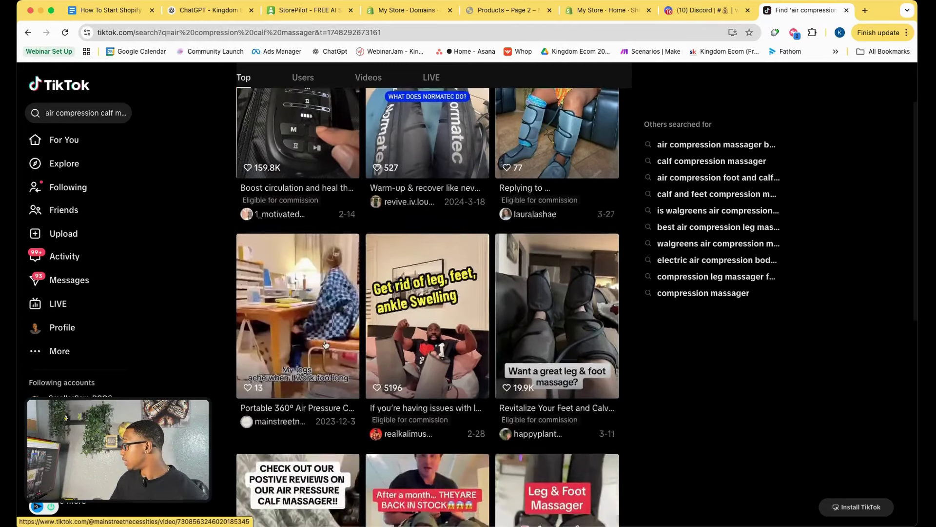
scroll(324, 345, down, 3)
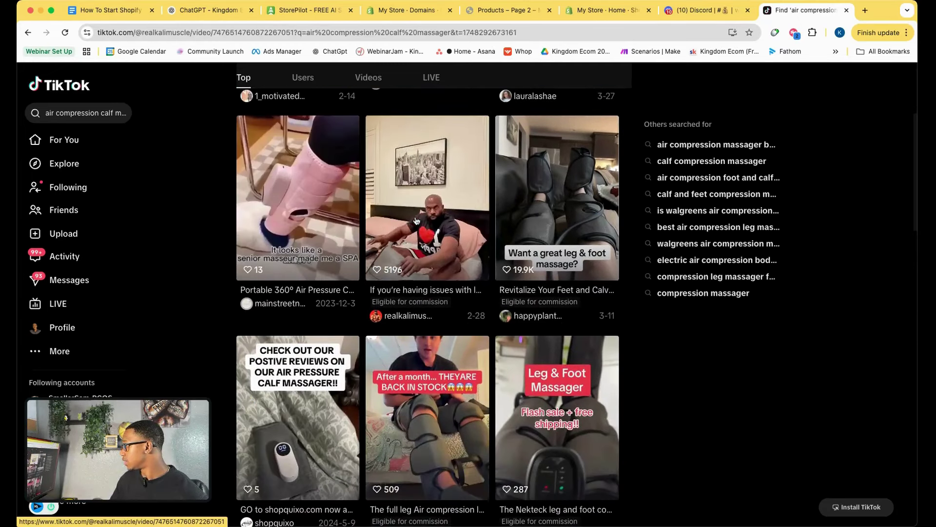
Watch the 'Get rid of leg, feet, ankle Swelling' video, then close it.
click(416, 221)
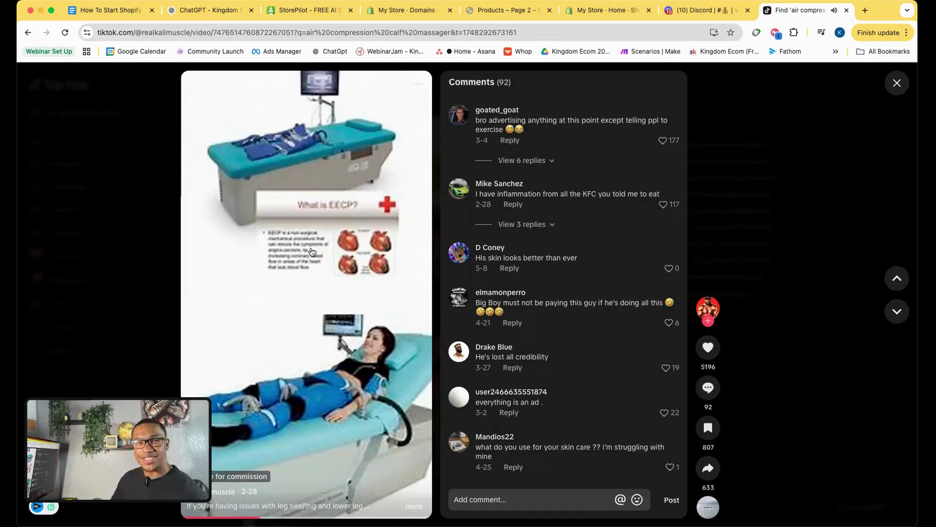
click(329, 293)
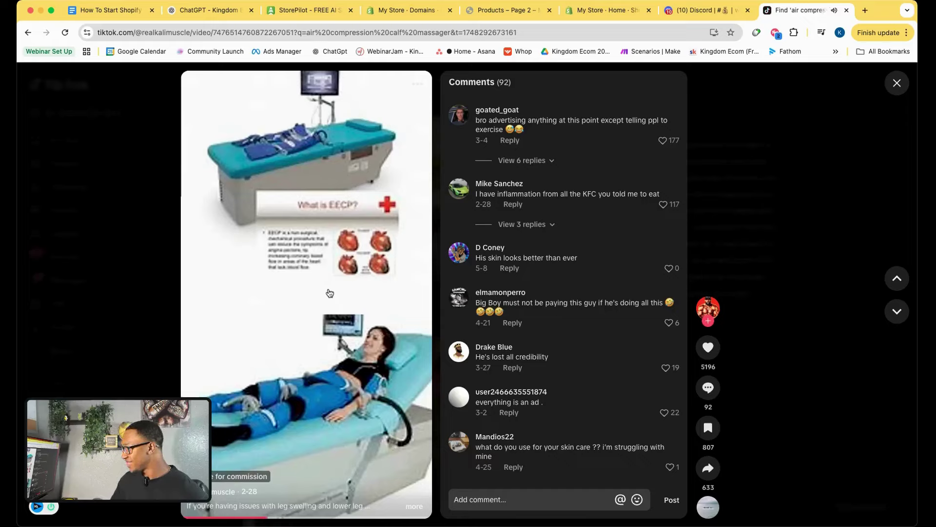
click(330, 293)
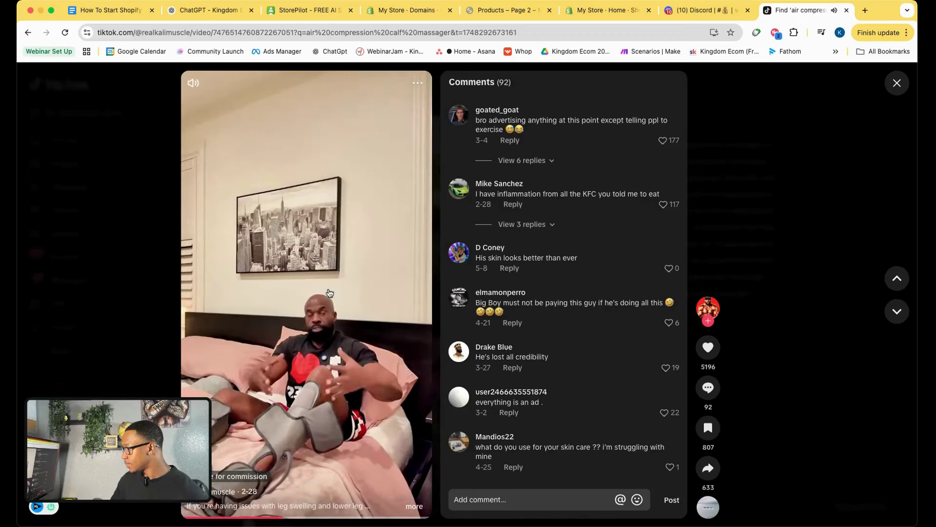
click(897, 83)
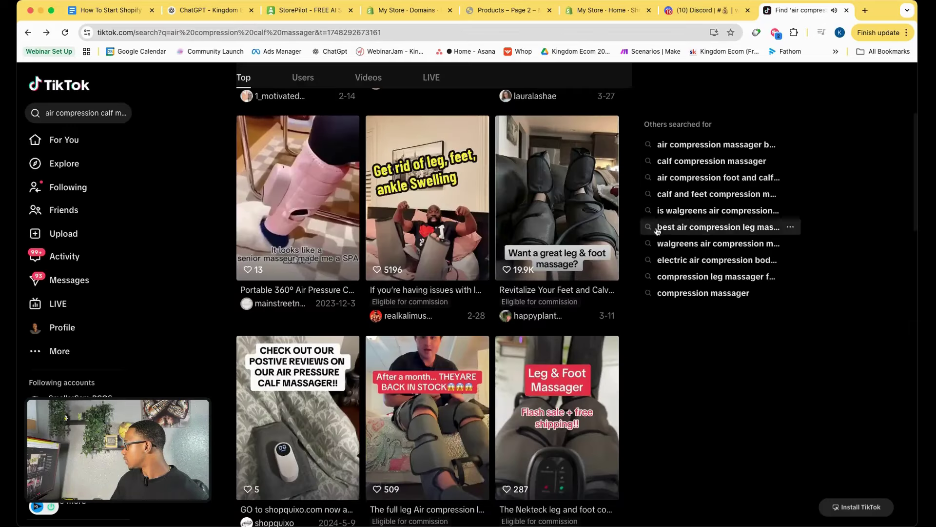
Watch the positive-reviews calf massager video and browse more TikTok results.
scroll(448, 298, down, 8)
scroll(299, 288, up, 6)
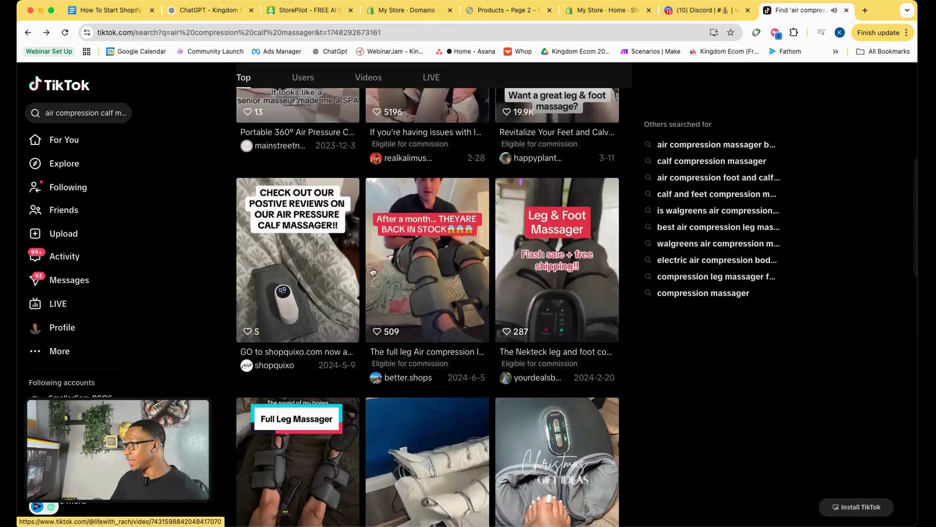
click(300, 288)
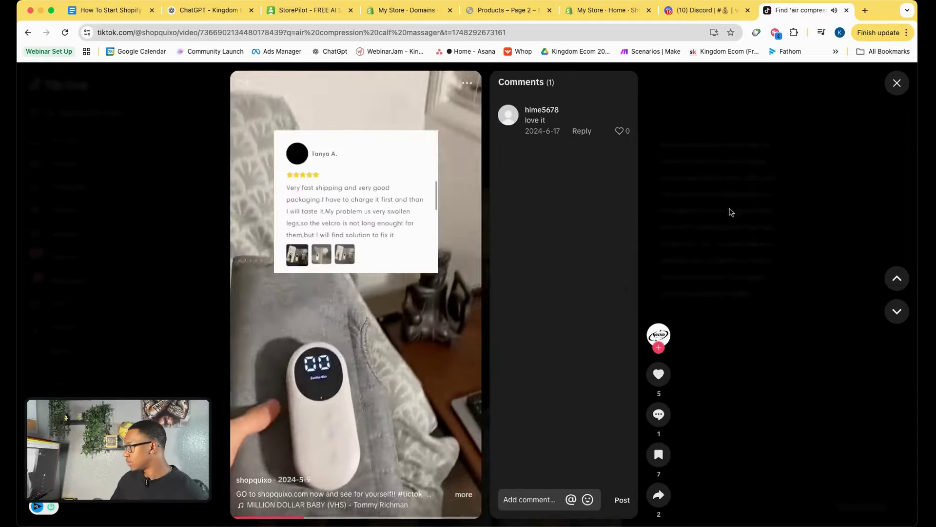
key(Escape)
scroll(470, 307, down, 5)
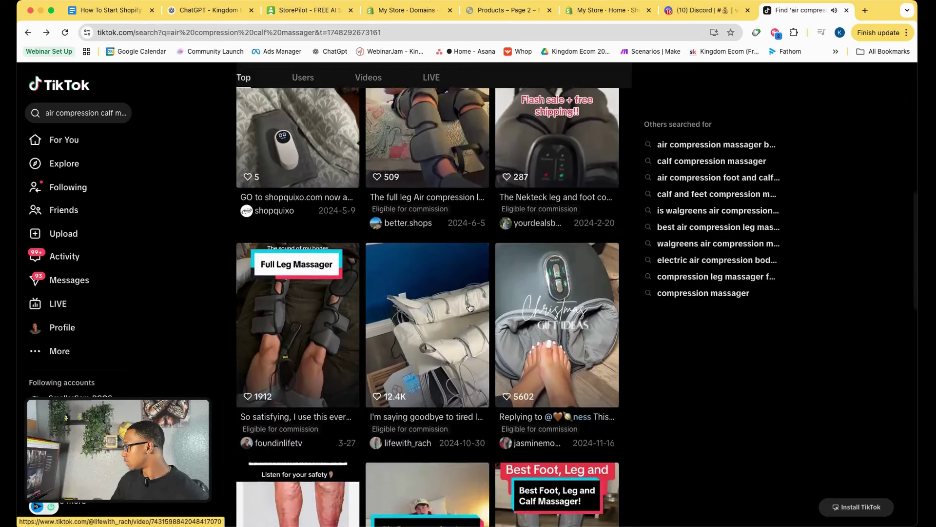
scroll(469, 307, down, 4)
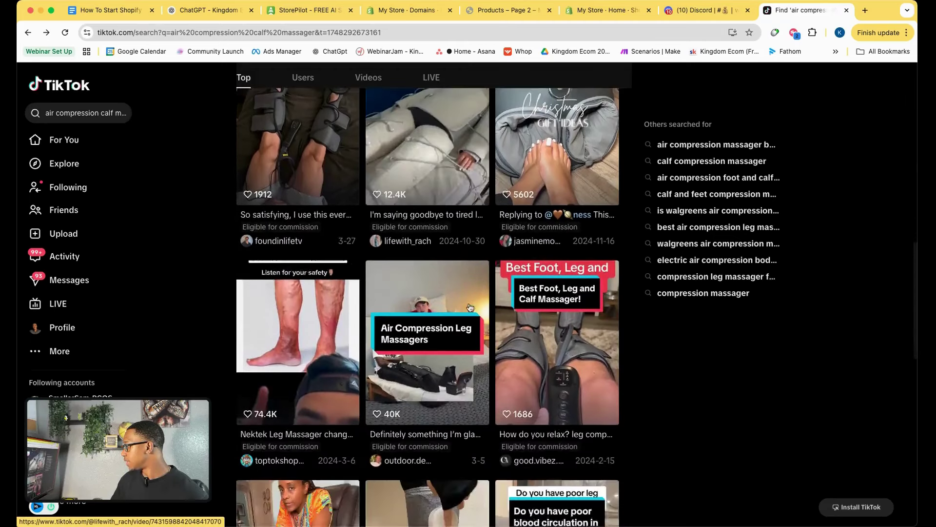
scroll(451, 268, down, 5)
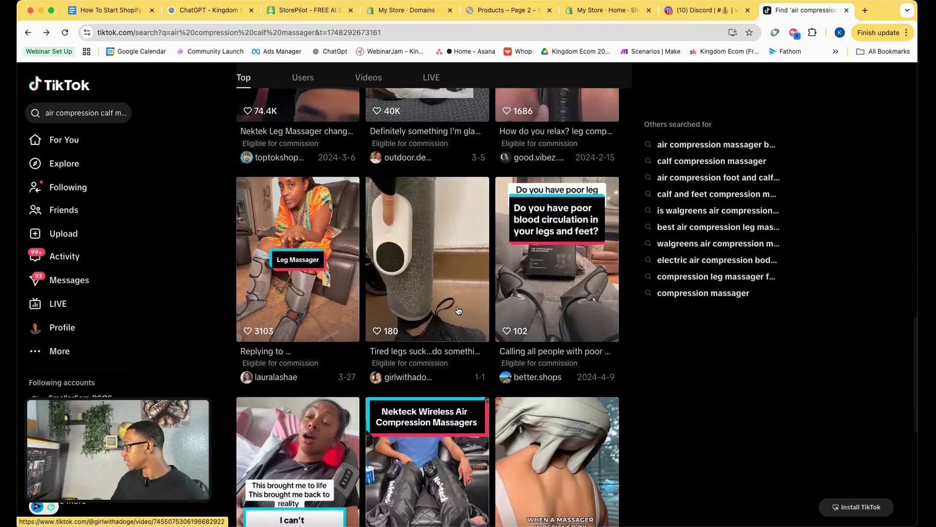
Watch the 'Tired legs suck' calf massager video, skim further results, then return to the checklist.
click(436, 257)
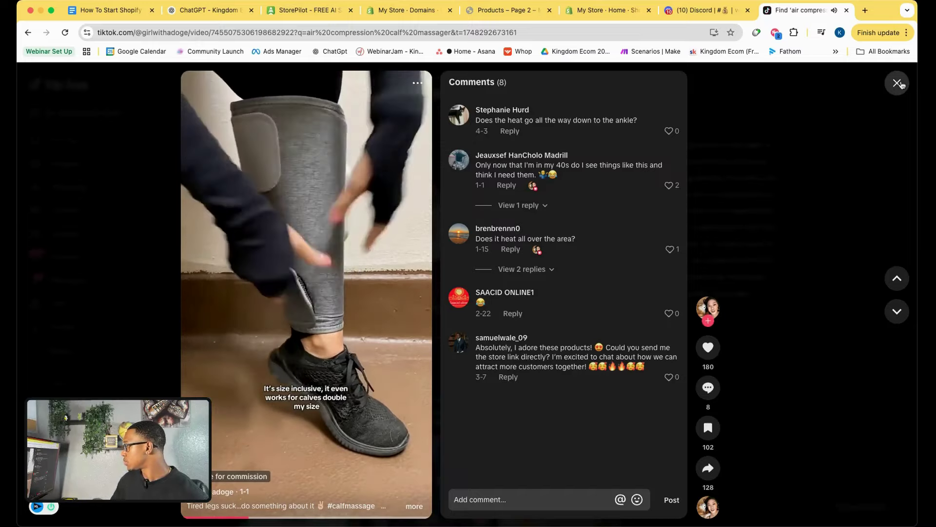
click(896, 83)
scroll(445, 314, down, 8)
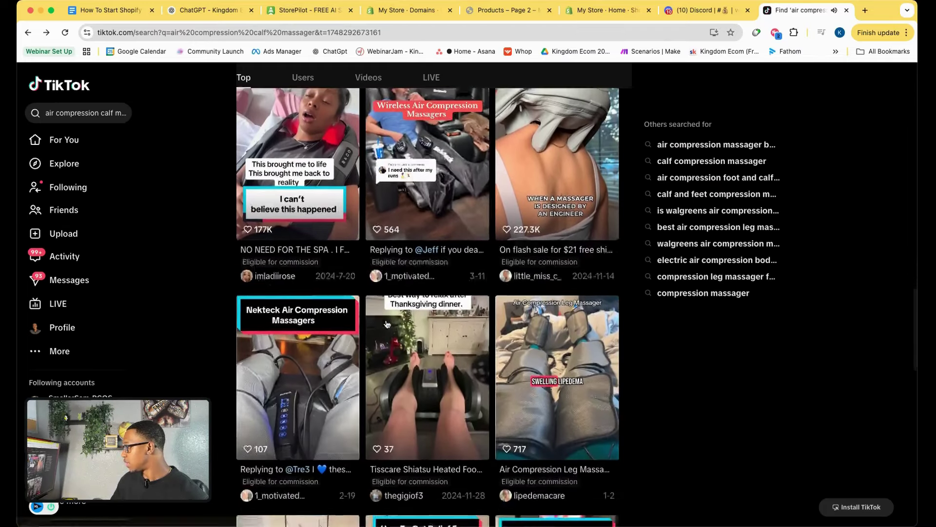
scroll(386, 324, down, 8)
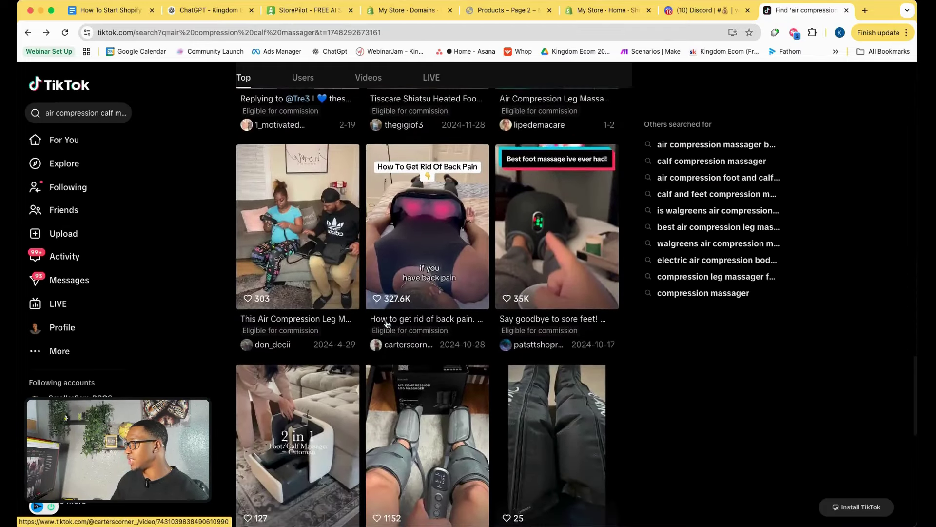
scroll(386, 323, down, 5)
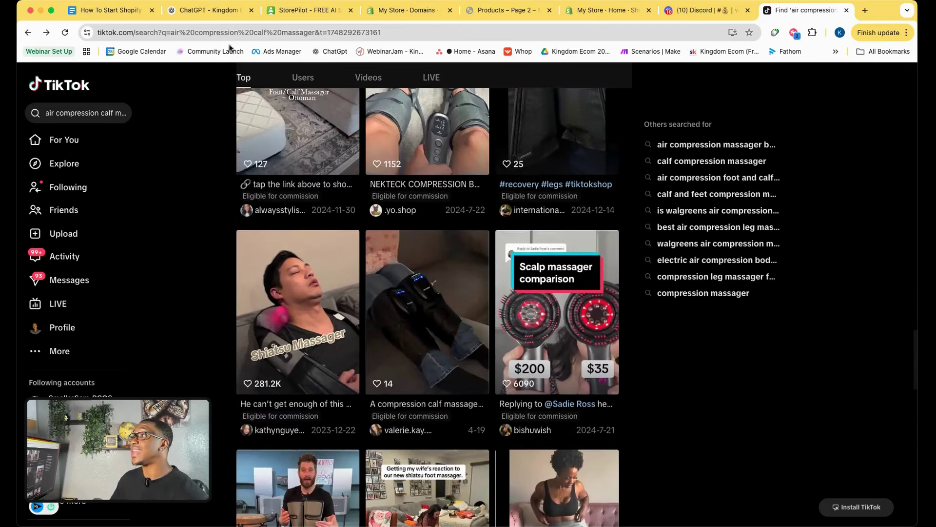
click(113, 11)
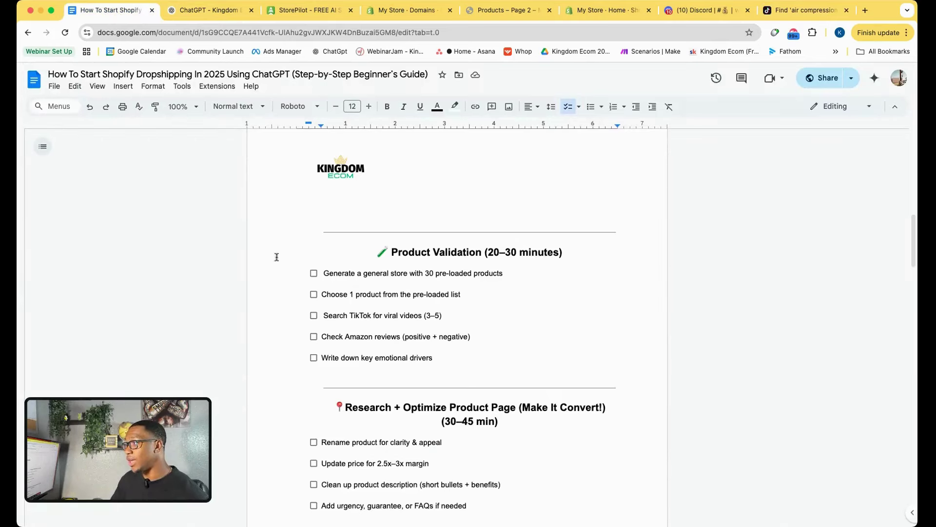
Tick 'Generate a general store' and 'Choose 1 product', and select the TikTok videos line.
click(313, 273)
click(314, 294)
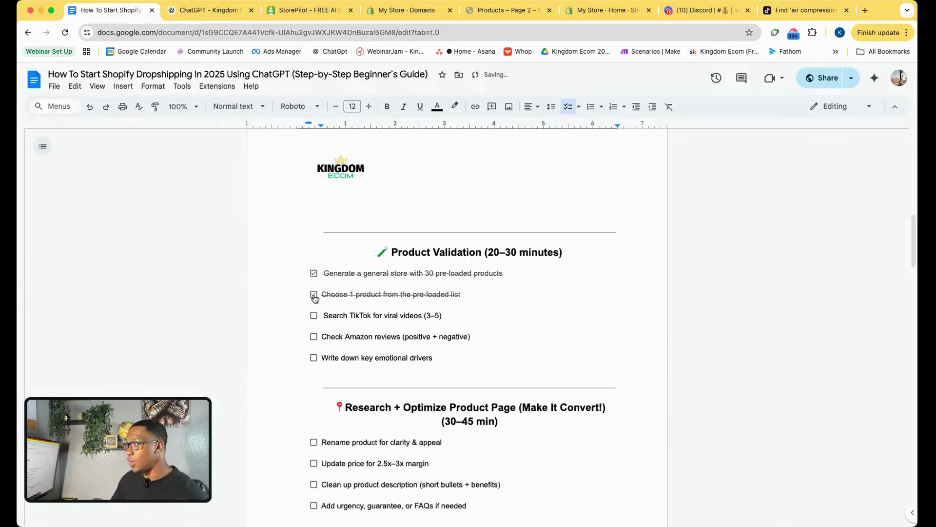
drag(325, 315, 451, 316)
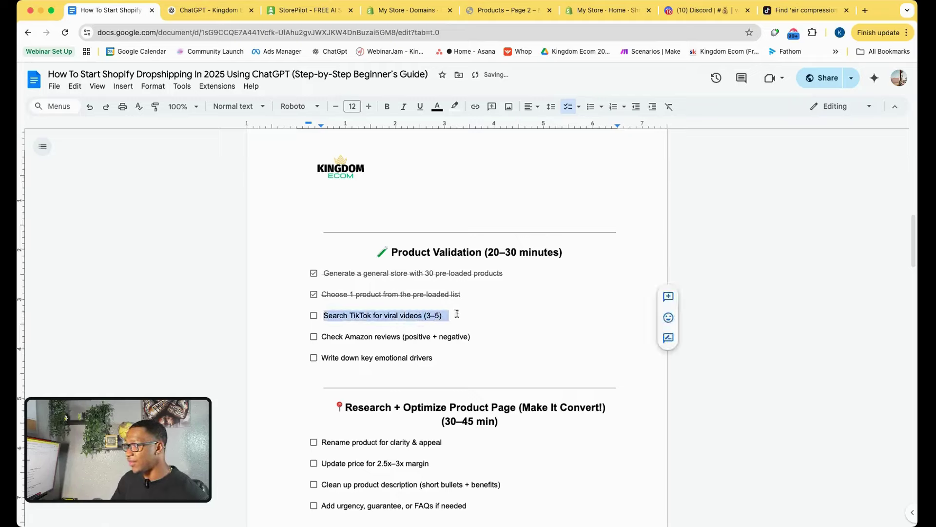
click(464, 328)
Leave 'Check Amazon reviews' unticked after a brief toggle, then go to the ChatGPT coaching chat.
click(314, 336)
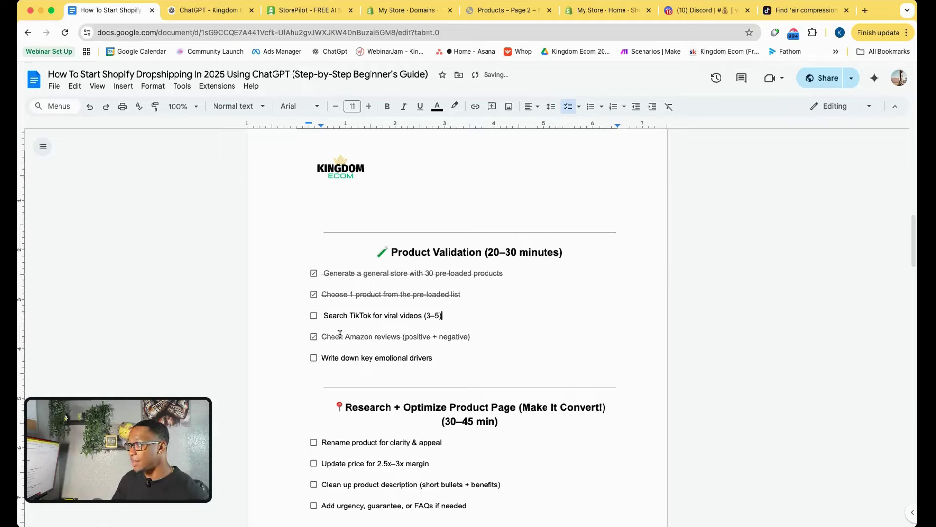
click(314, 337)
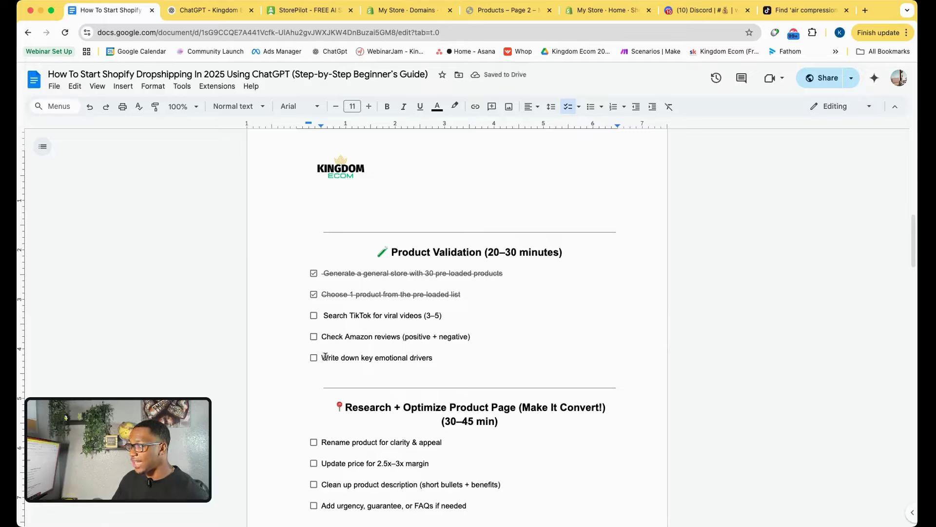
click(211, 11)
Start a message asking the coach for the emotional drivers behind people buying these products.
scroll(417, 369, down, 6)
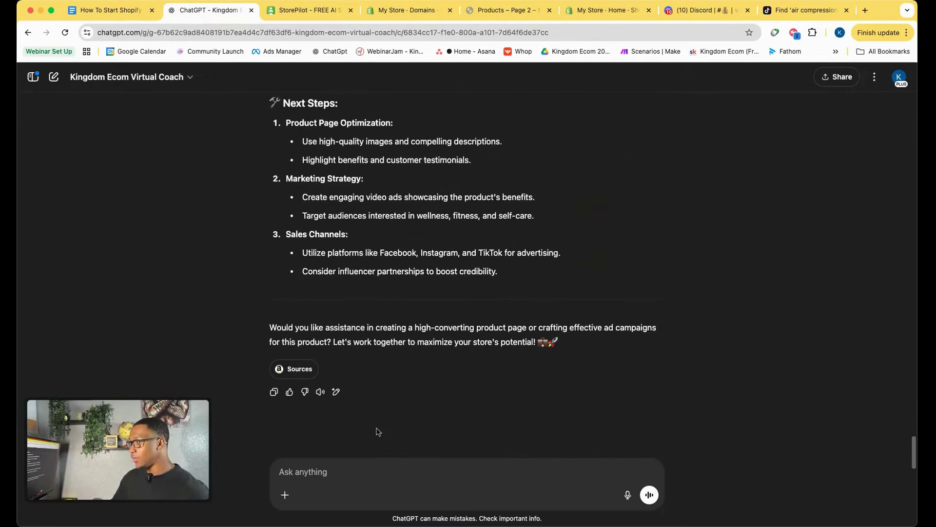
click(352, 463)
text(Hey are y)
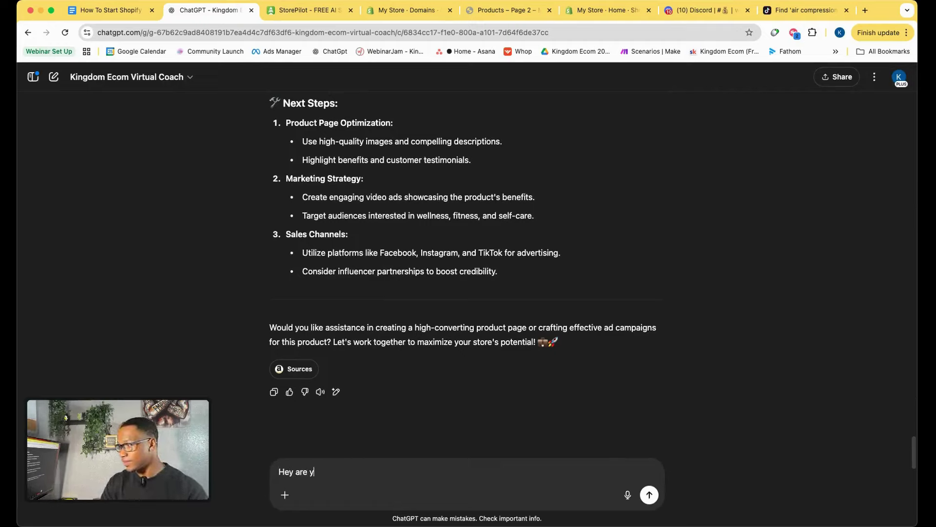
text(ou ab)
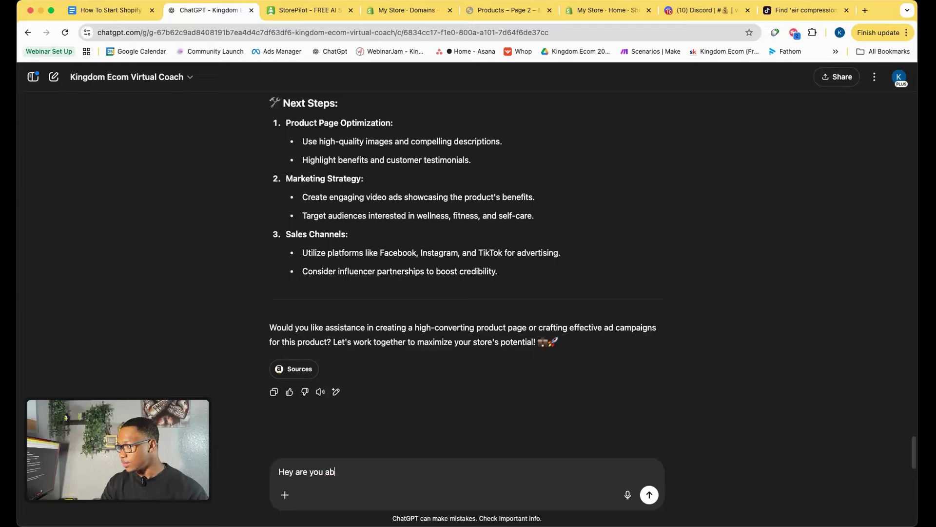
text(e e to give me)
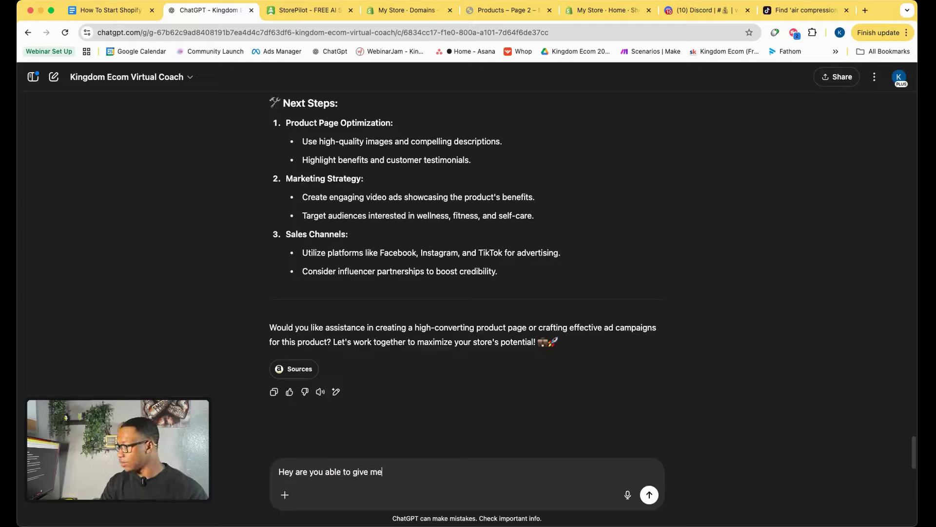
text( the )
text(emotional)
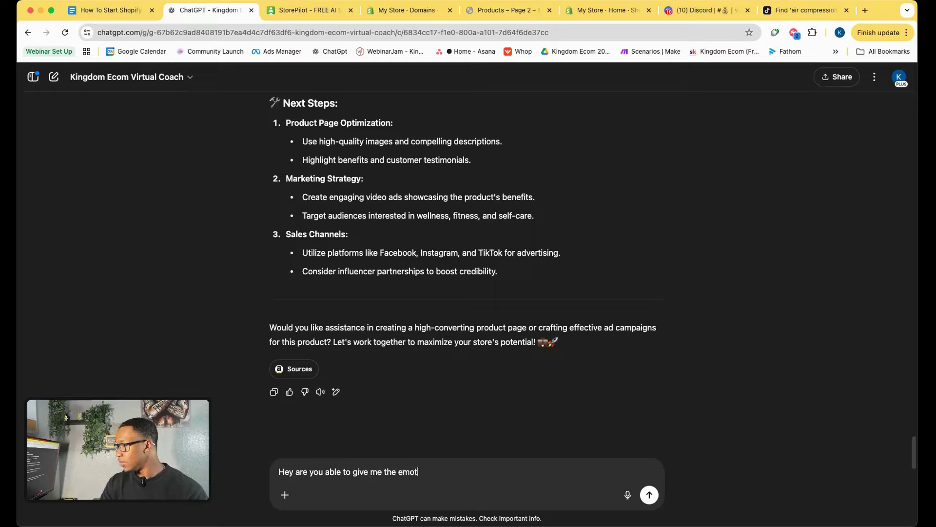
key(BackSpace)
key(BackSpace)
text(al trig)
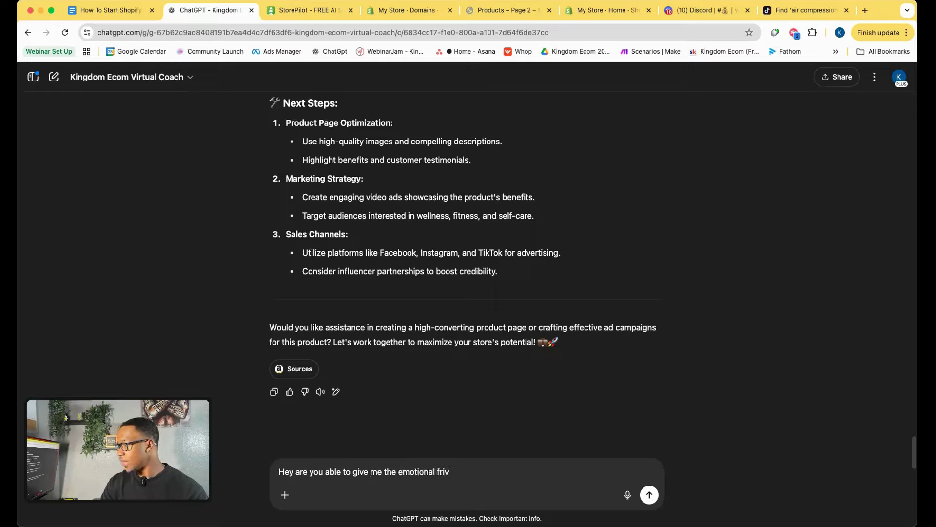
key(BackSpace)
key(BackSpace)
key(BackSpace)
text(driver )
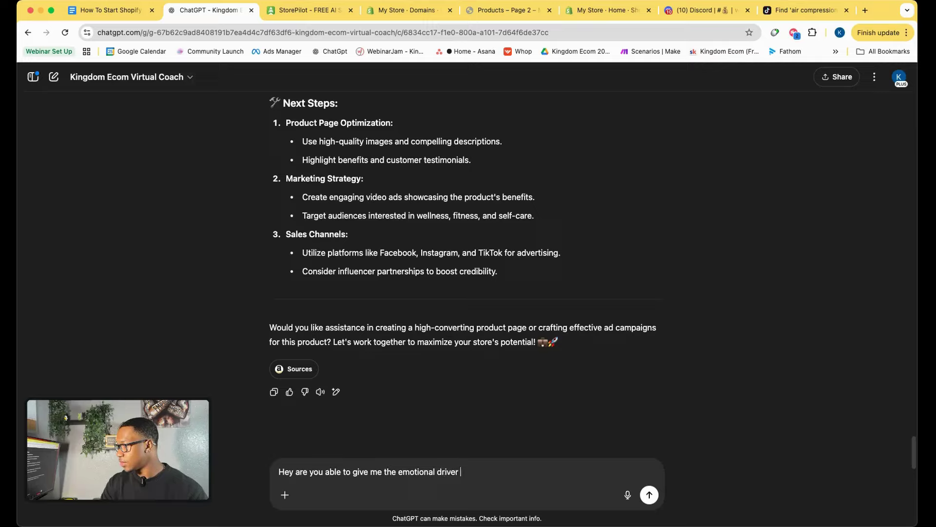
text(of why people are buyi)
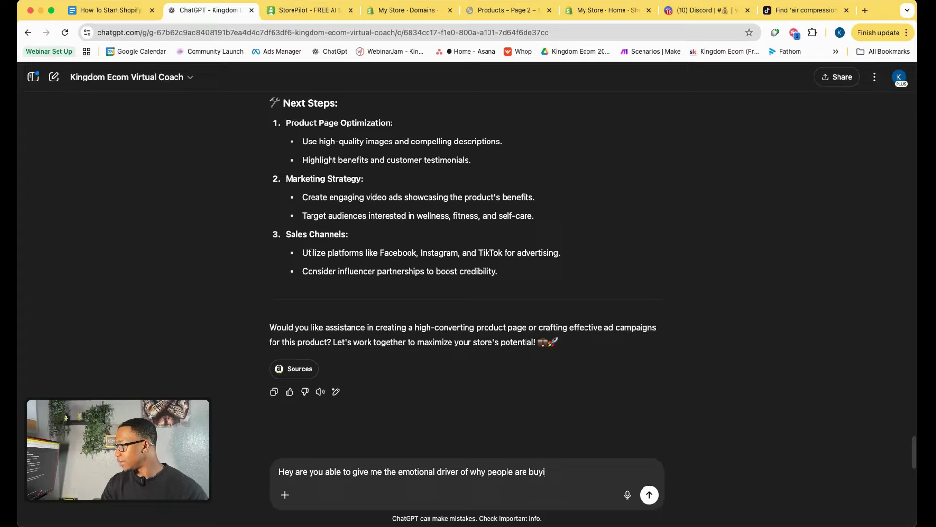
text(ng these prod)
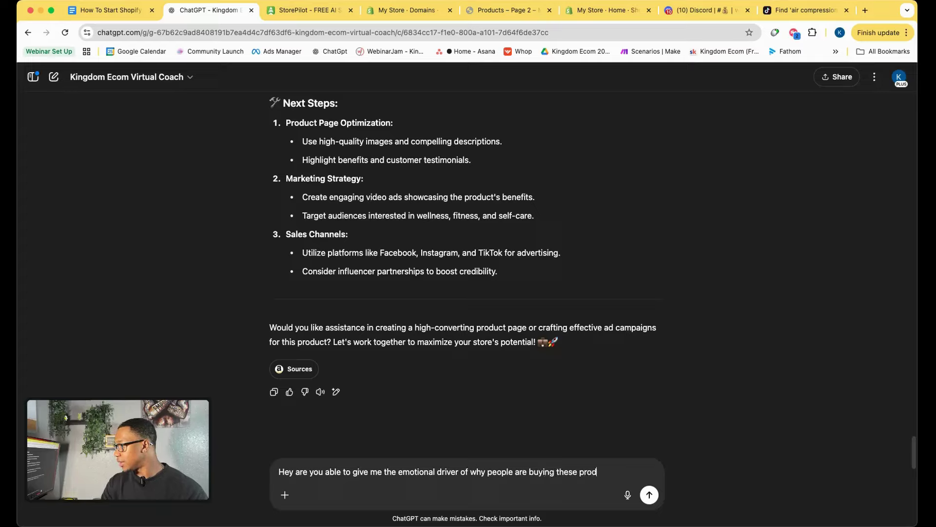
text(ucst)
key(BackSpace)
key(BackSpace)
Add a request for positive and negative reviews to build the product page from customer feedback.
text(ts and )
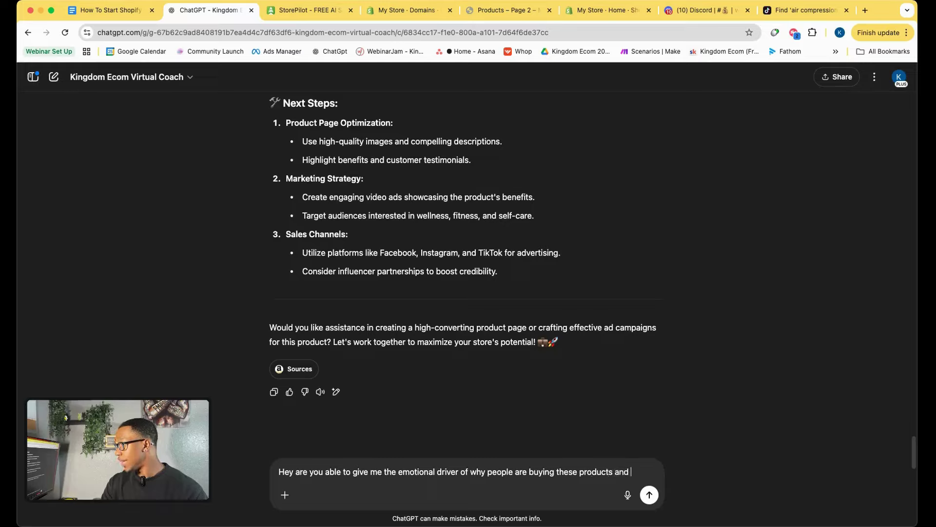
text(I want you to g)
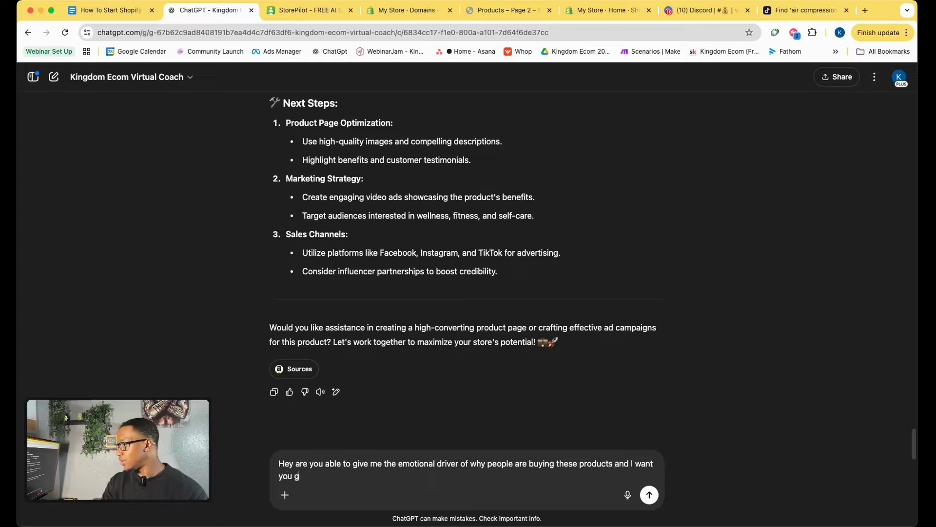
text(ive me th)
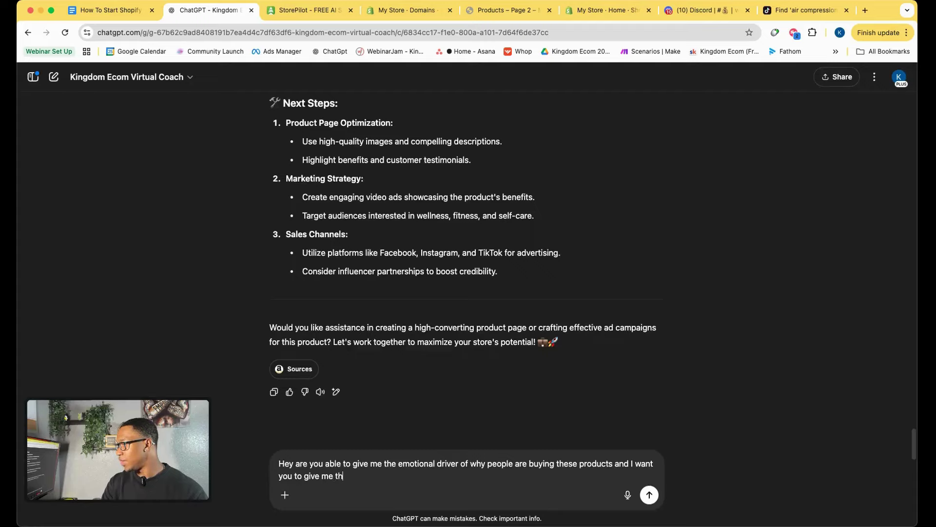
text(e postive and g)
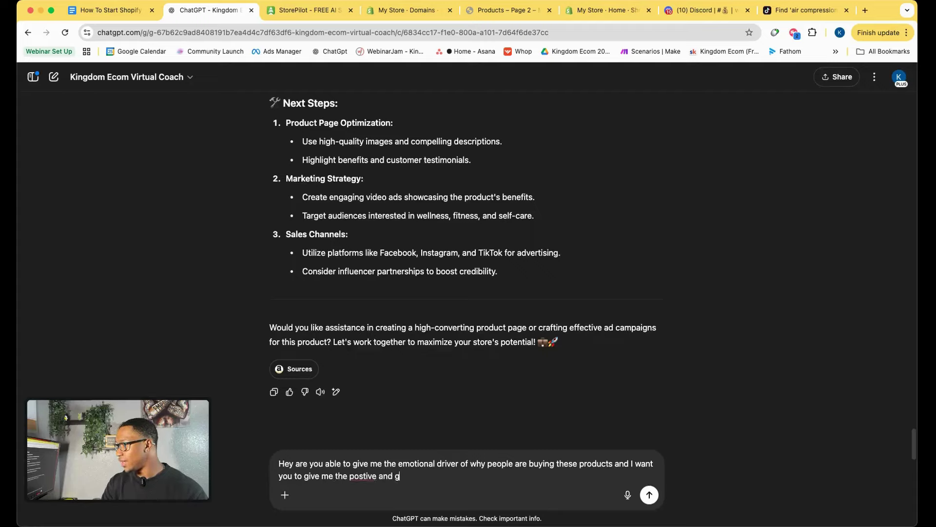
key(BackSpace)
text(negati)
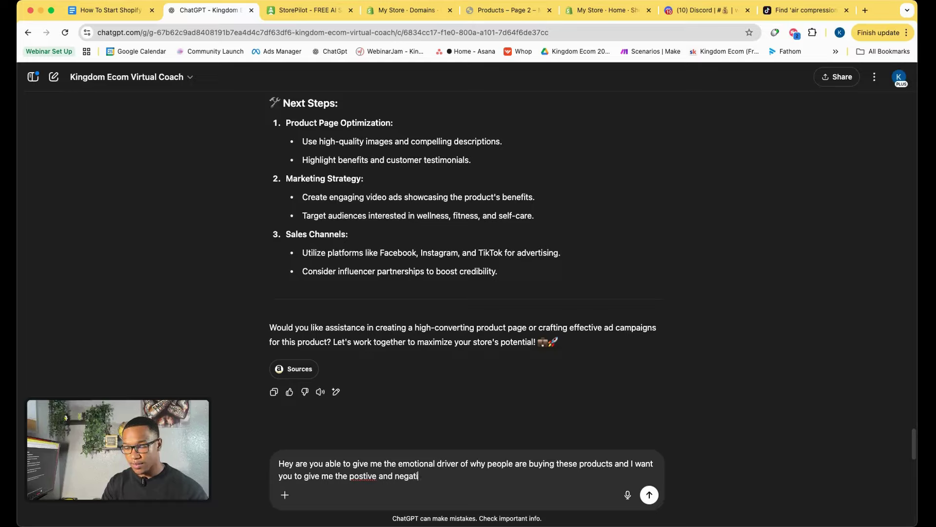
text(ve reas)
key(BackSpace)
key(BackSpace)
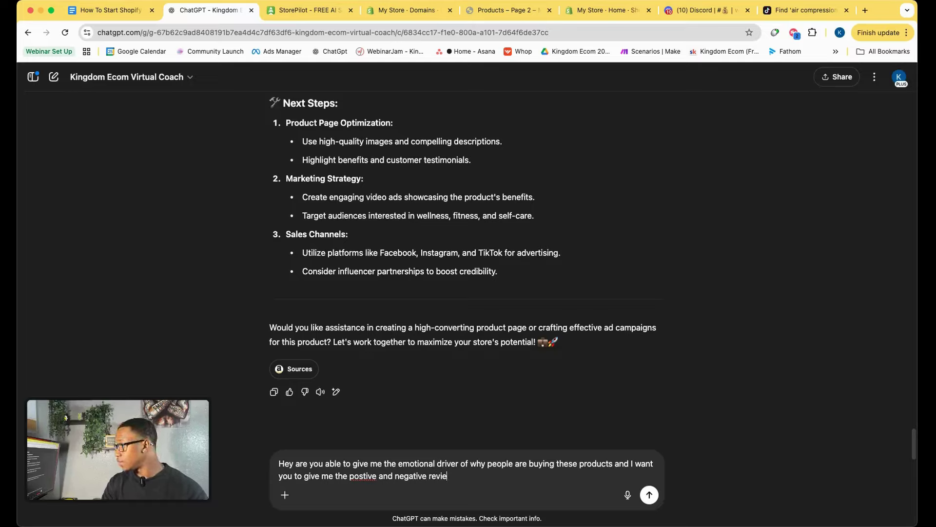
text(views t)
key(BackSpace)
text(for)
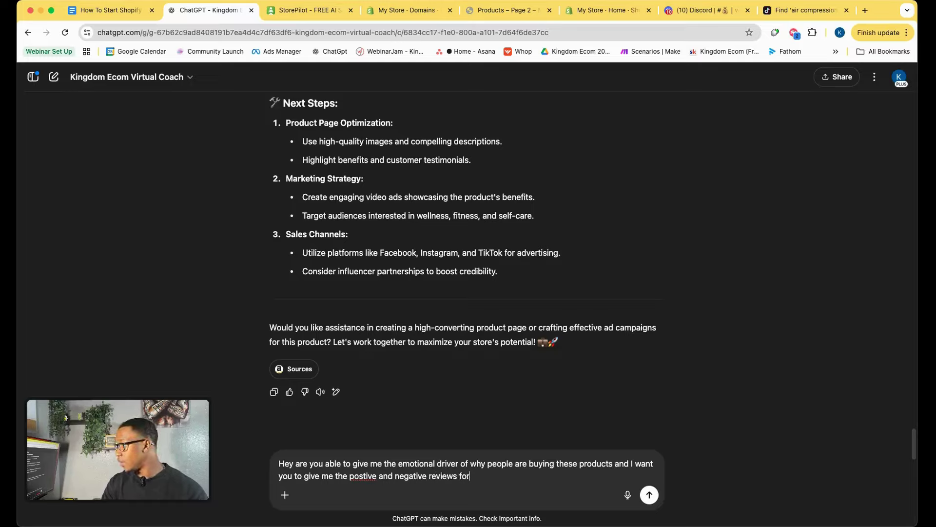
text( this product to)
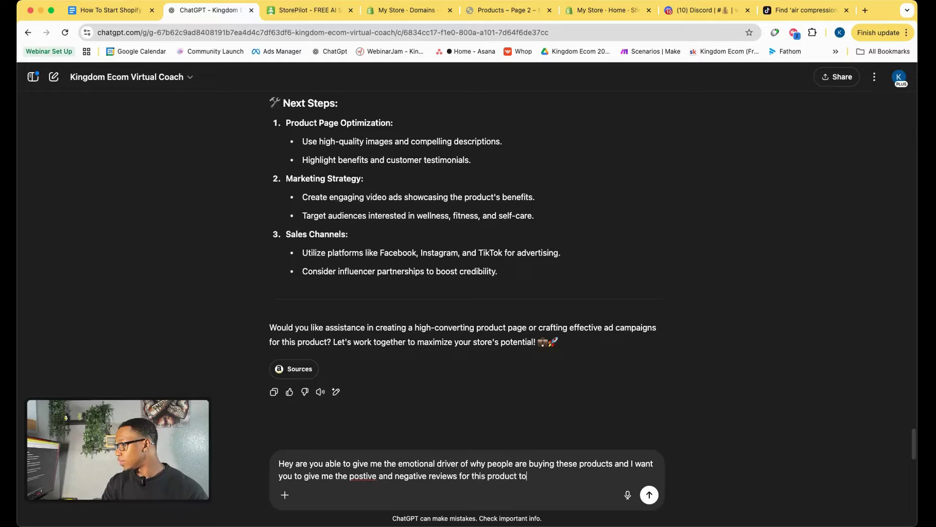
text( be able to build our )
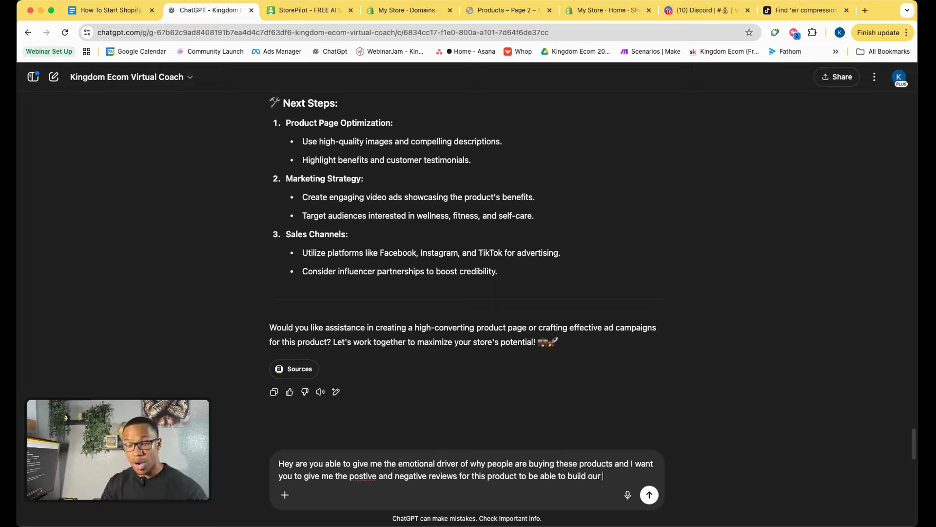
text(product pah)
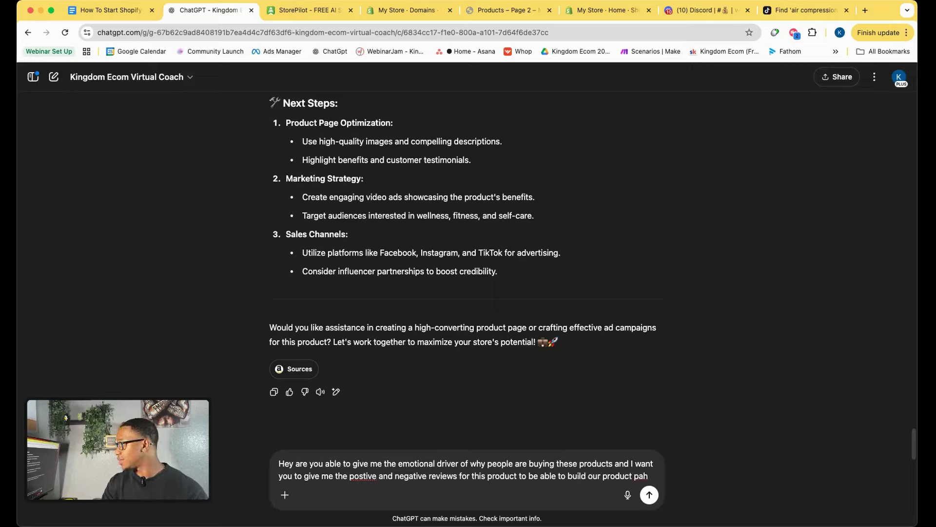
text(evas)
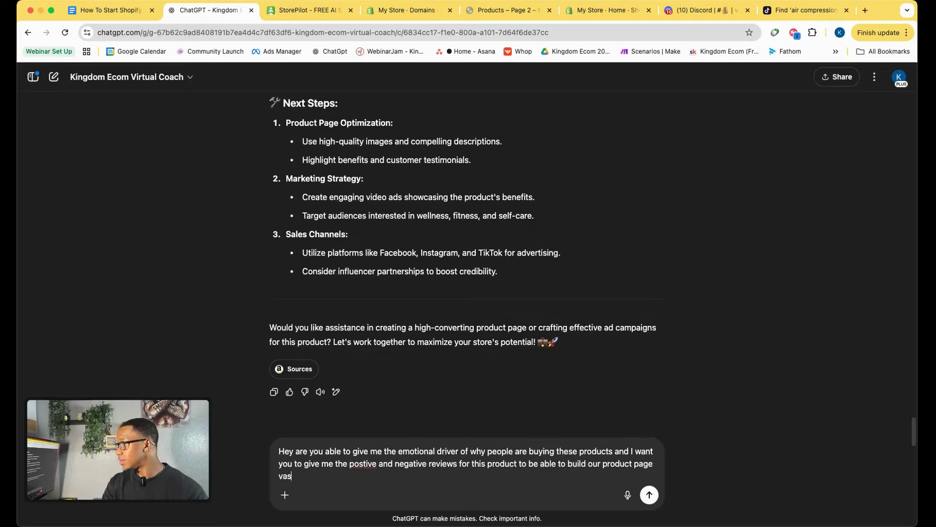
key(BackSpace)
key(BackSpace)
key(BackSpace)
text(based off what )
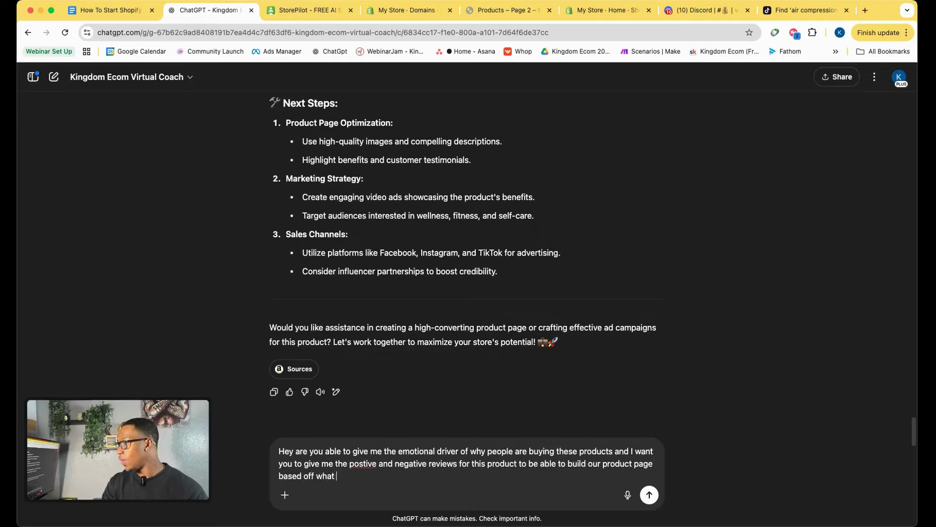
text(our custo)
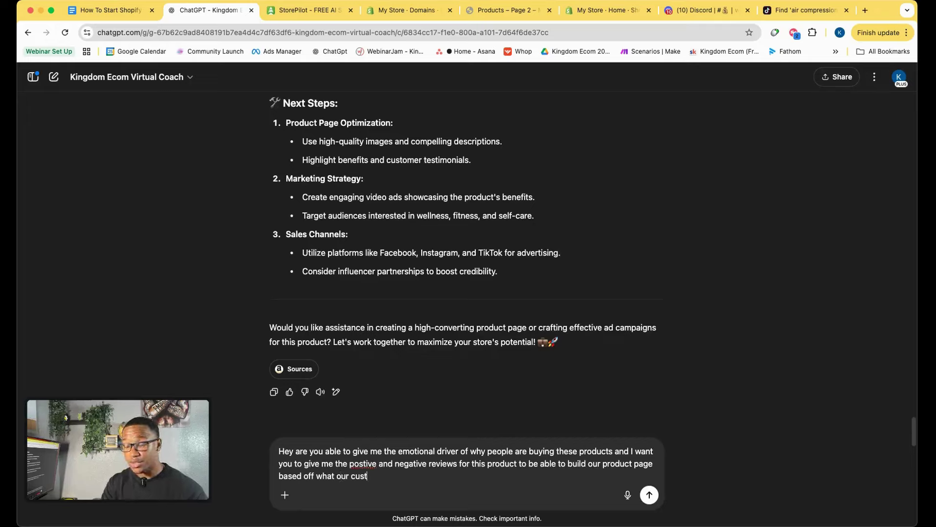
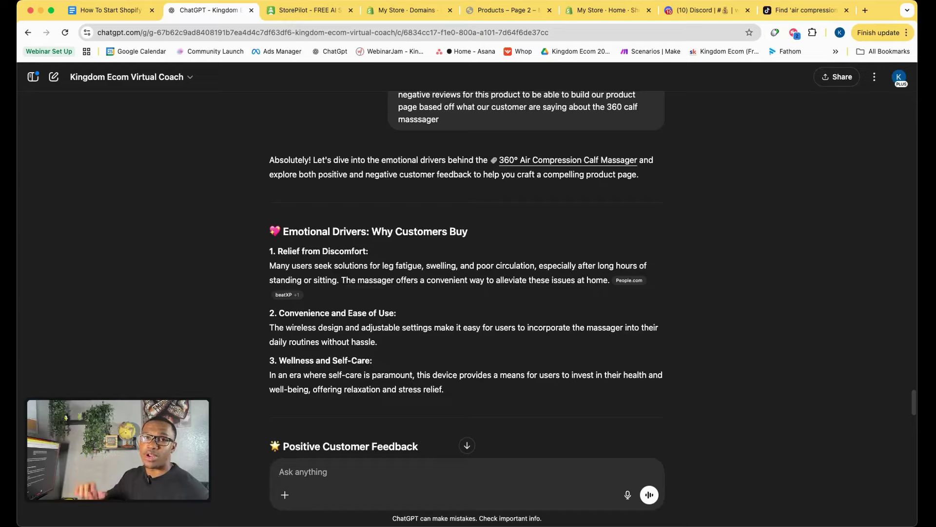
Go to page 1 of the store's product listing and open the 360° Air Compression Calf Massager page.
click(508, 11)
scroll(346, 250, down, 4)
scroll(346, 250, down, 10)
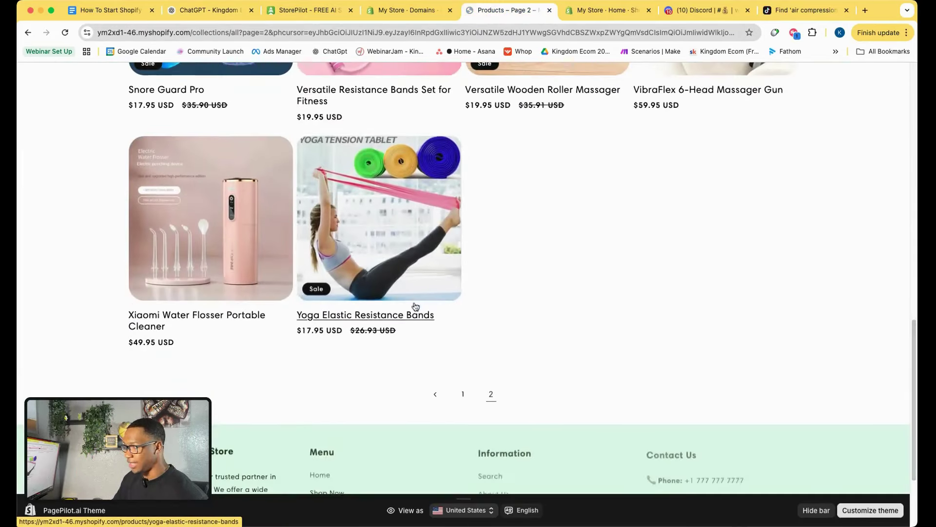
click(462, 396)
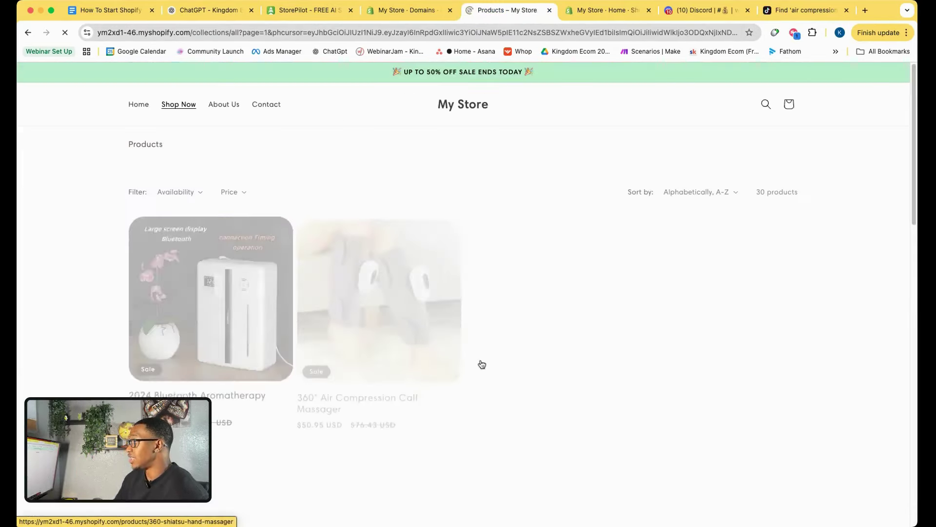
click(422, 327)
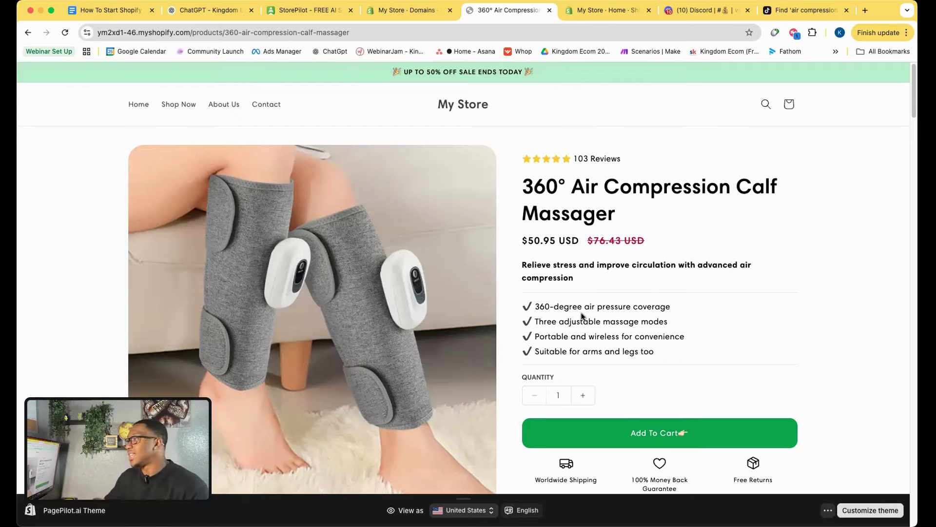
scroll(739, 318, down, 10)
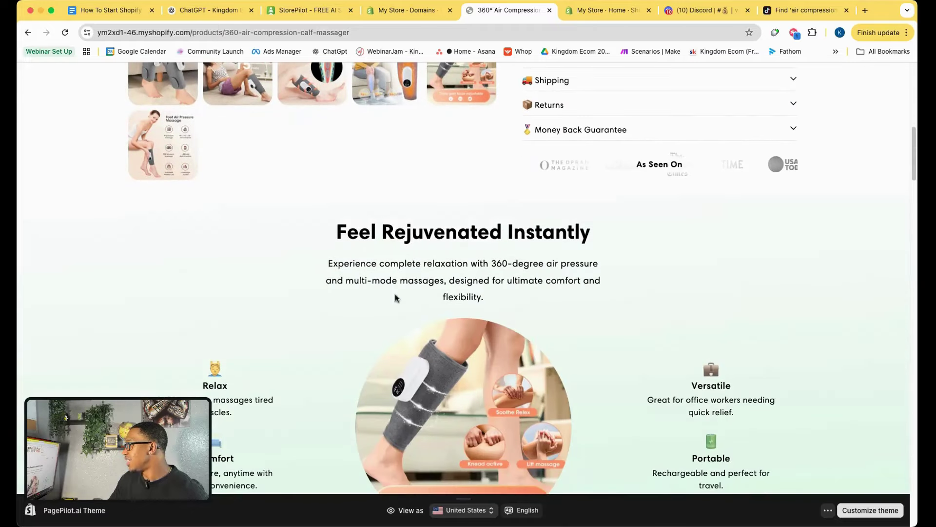
scroll(427, 286, down, 3)
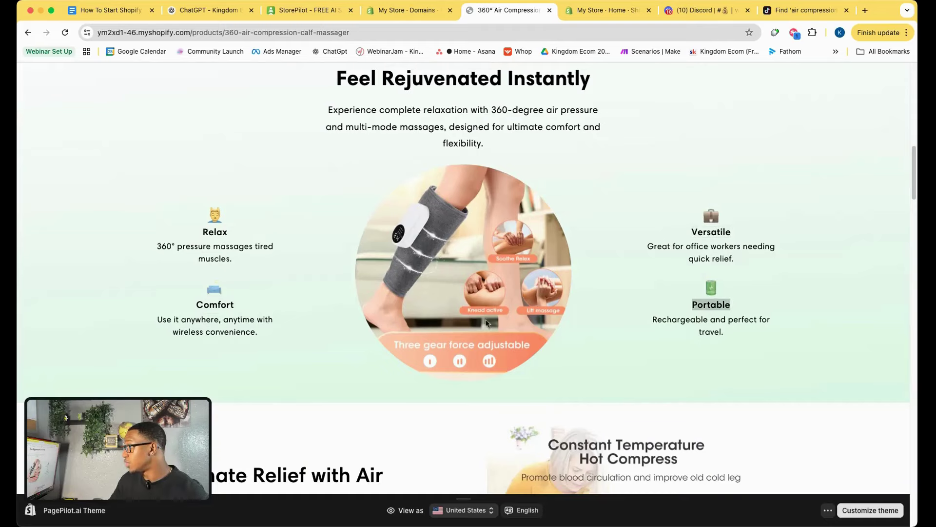
scroll(519, 316, down, 6)
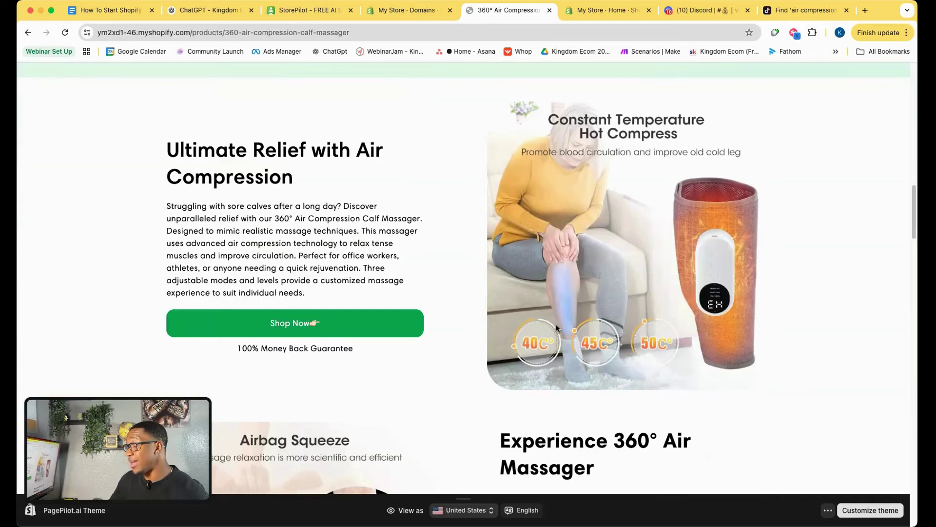
scroll(595, 307, up, 2)
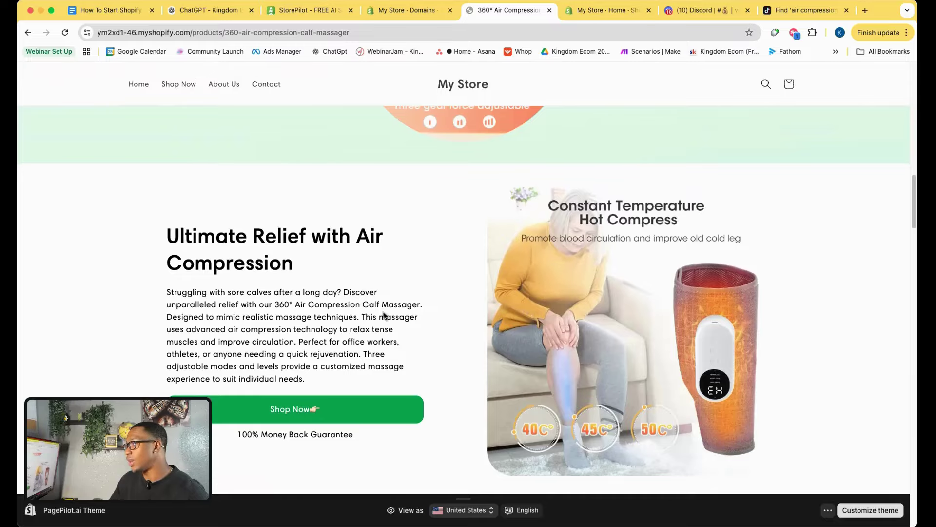
scroll(599, 369, down, 2)
scroll(397, 329, down, 5)
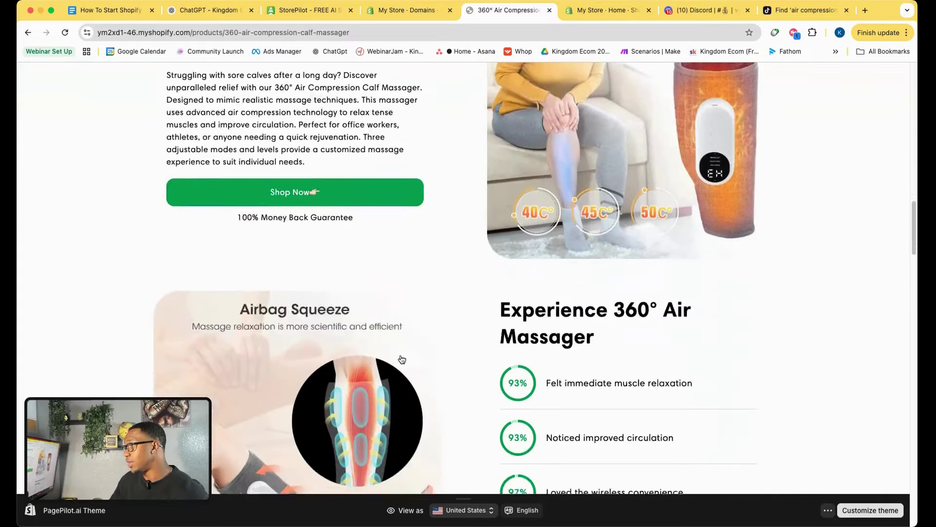
scroll(513, 311, down, 12)
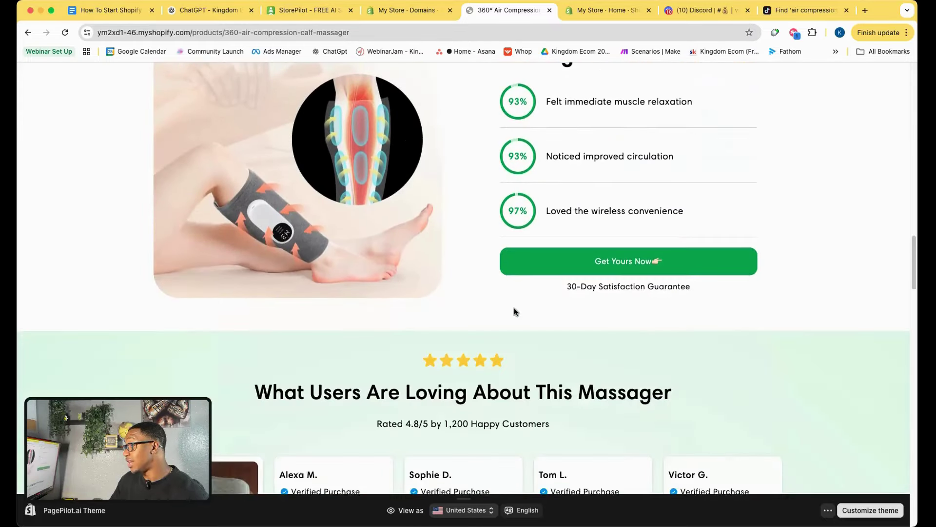
scroll(514, 312, down, 10)
scroll(514, 312, up, 10)
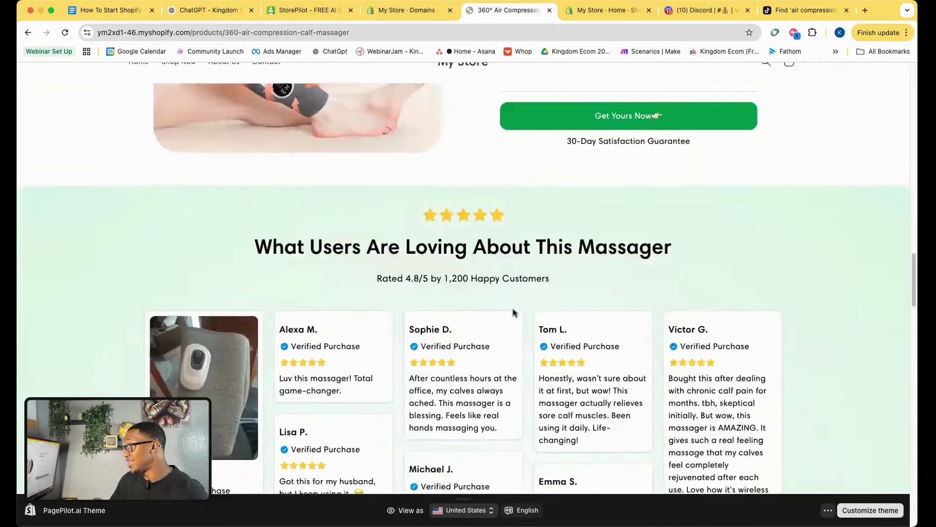
scroll(514, 313, down, 12)
scroll(513, 312, down, 4)
scroll(513, 312, up, 20)
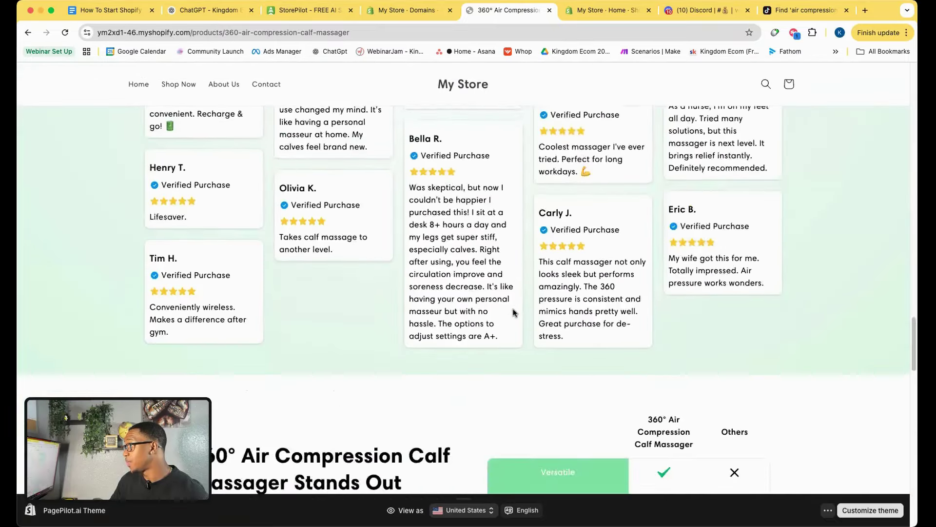
scroll(513, 312, up, 2)
scroll(515, 312, down, 15)
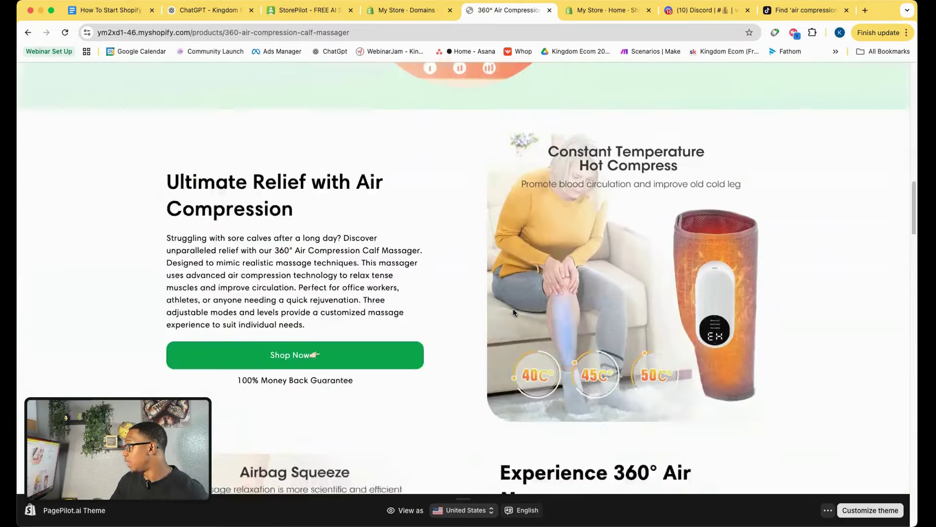
scroll(520, 342, down, 3)
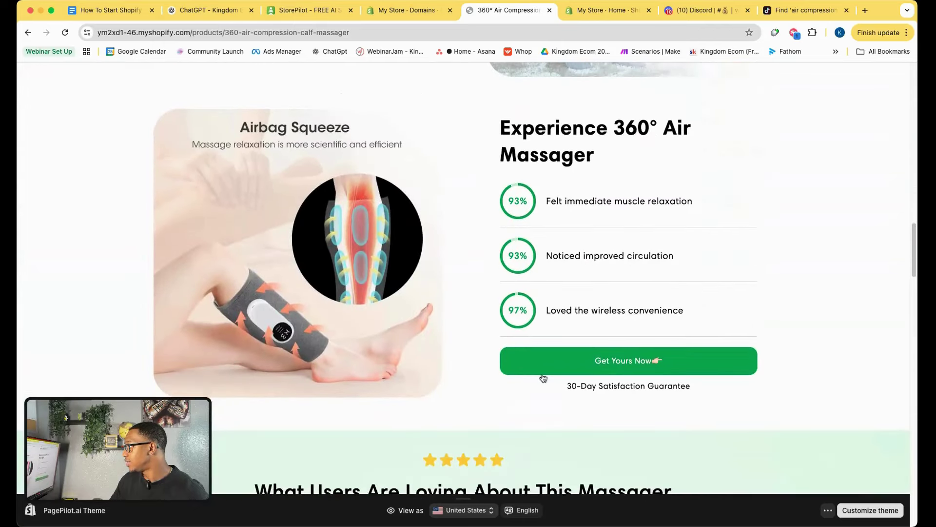
scroll(542, 375, down, 8)
scroll(542, 374, up, 12)
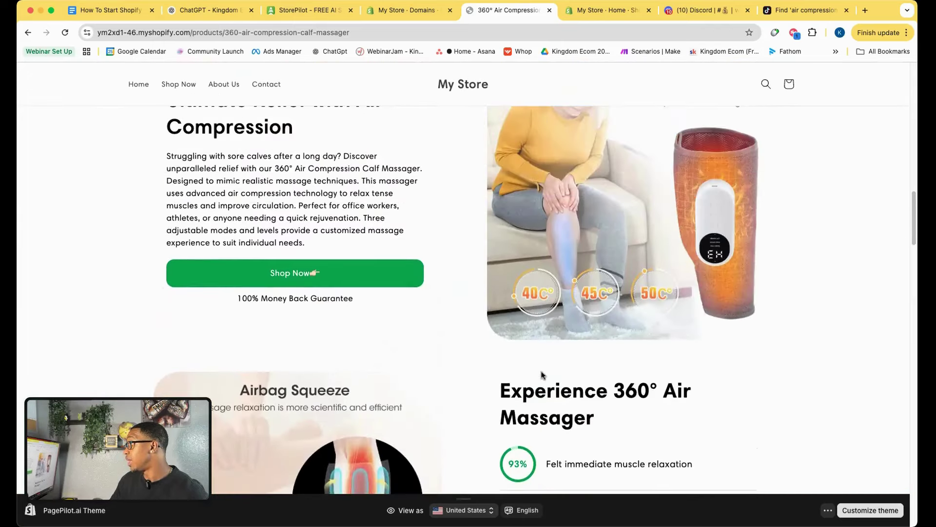
scroll(542, 375, up, 5)
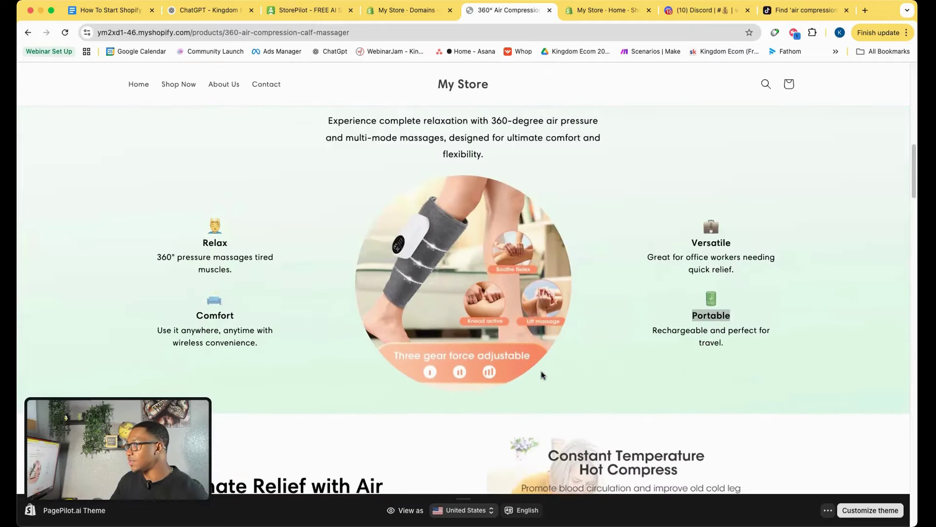
click(214, 9)
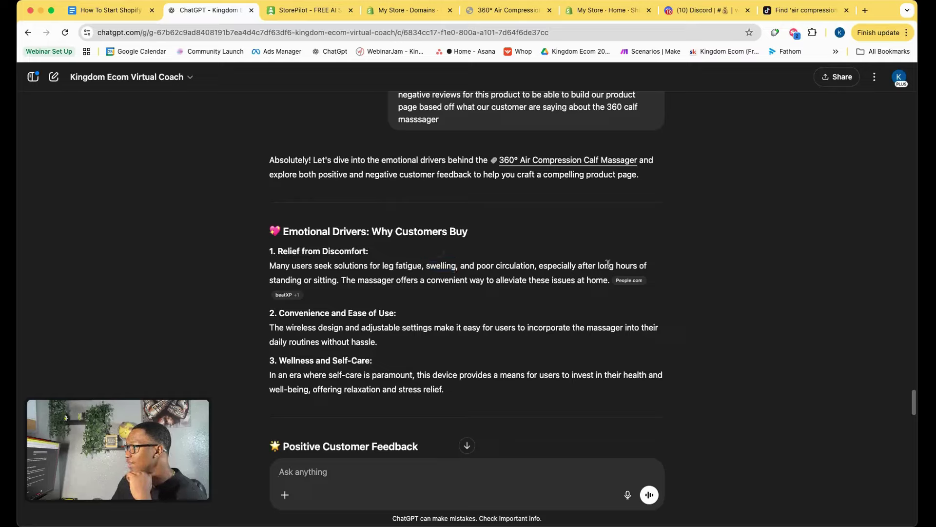
Highlight the coach's phrase about long hours standing or sitting, then briefly recheck the product page.
drag(607, 263, 341, 281)
click(368, 291)
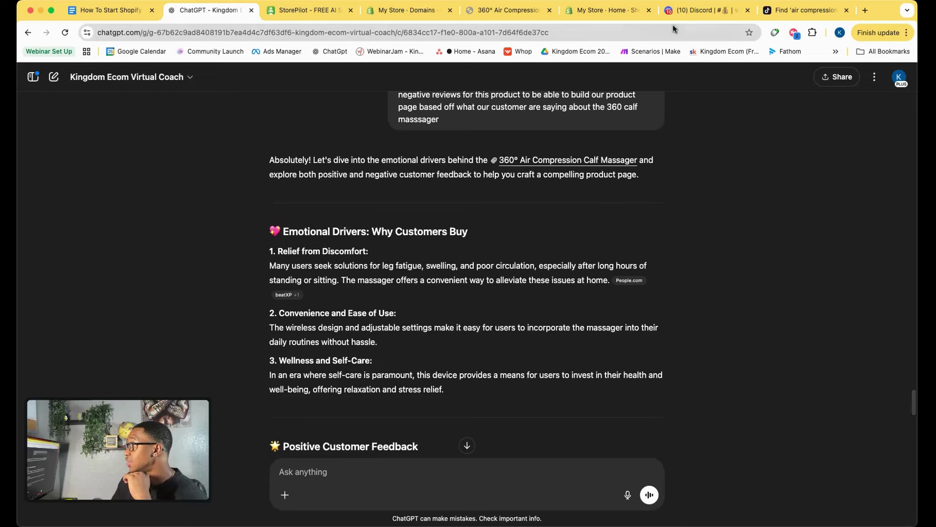
click(505, 13)
scroll(484, 224, up, 6)
scroll(484, 224, down, 3)
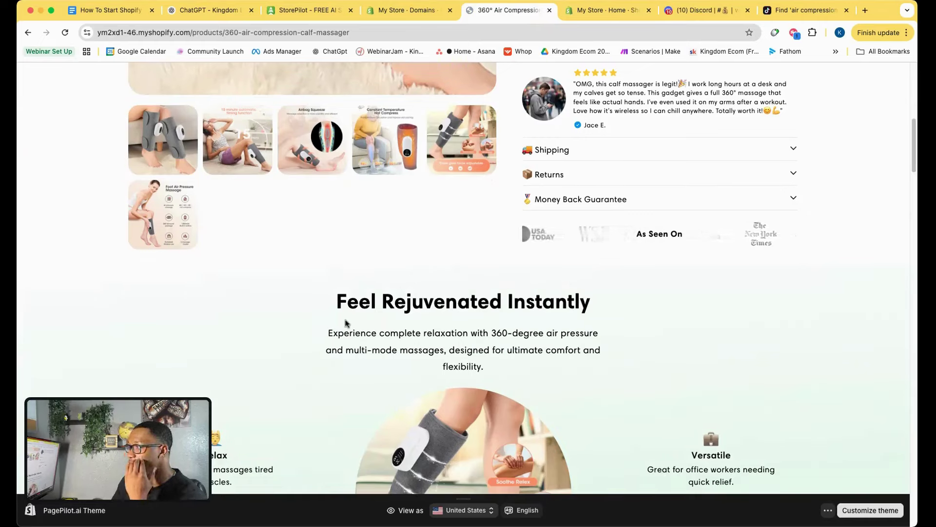
Highlight the Effective Relief, User-Friendly Design, Portability and Durability Concerns feedback points.
click(209, 9)
scroll(301, 257, down, 2)
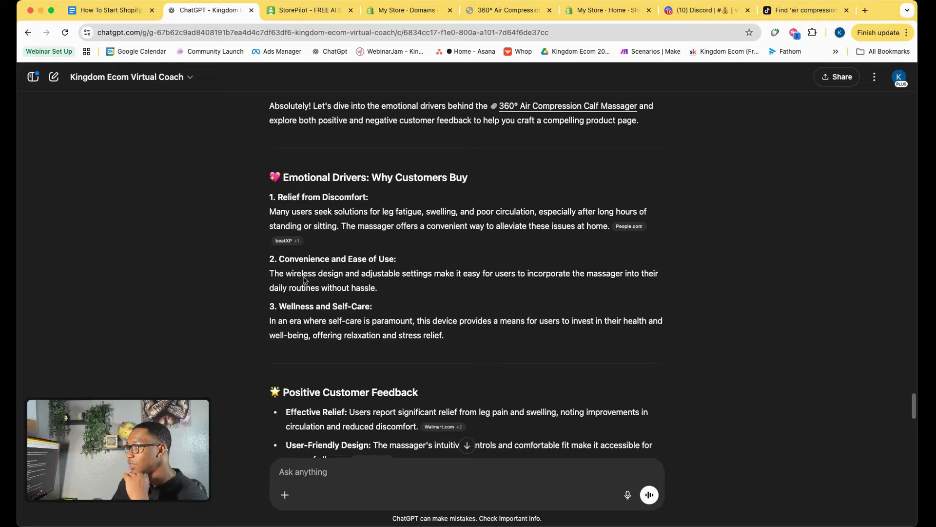
scroll(303, 280, down, 2)
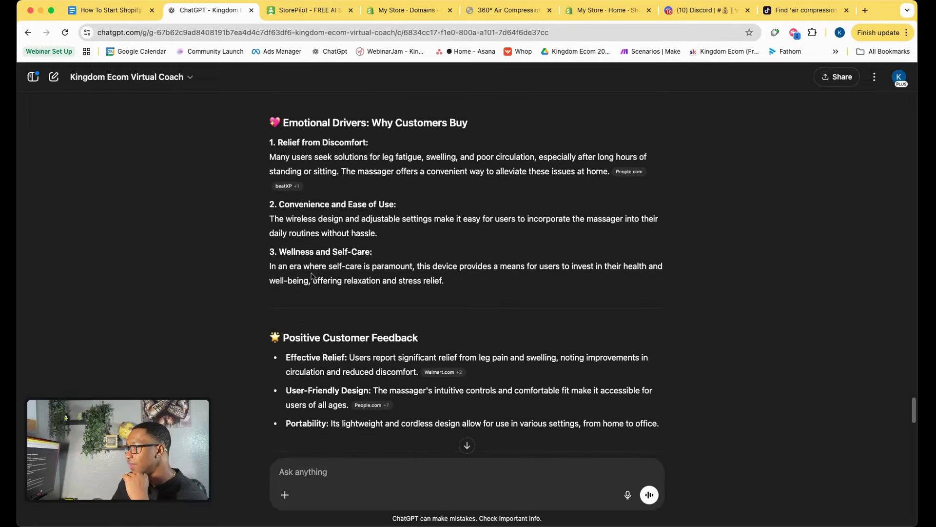
scroll(381, 310, down, 4)
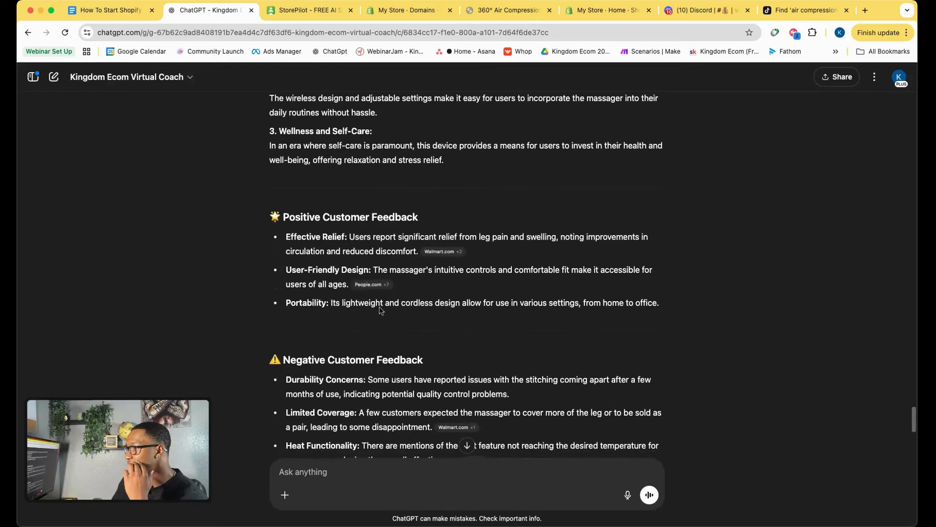
drag(349, 237, 429, 237)
click(448, 238)
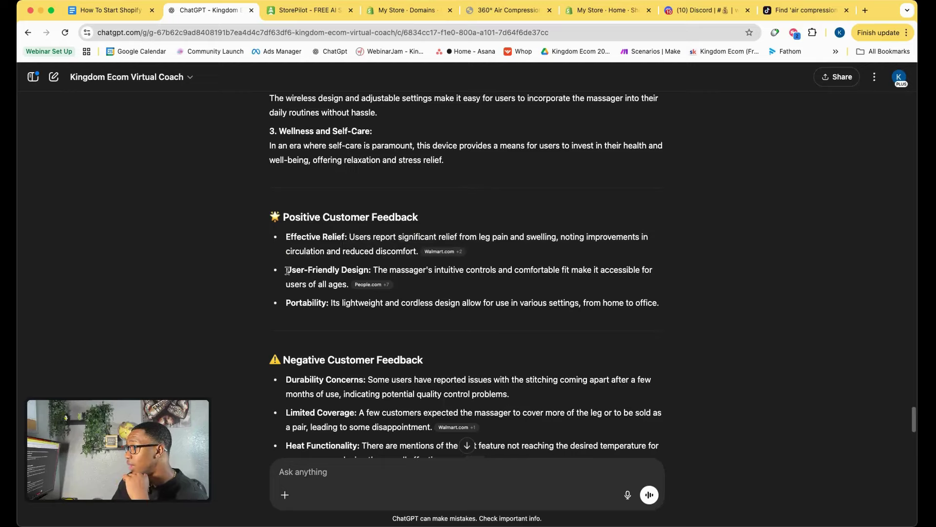
drag(286, 270, 370, 270)
click(430, 269)
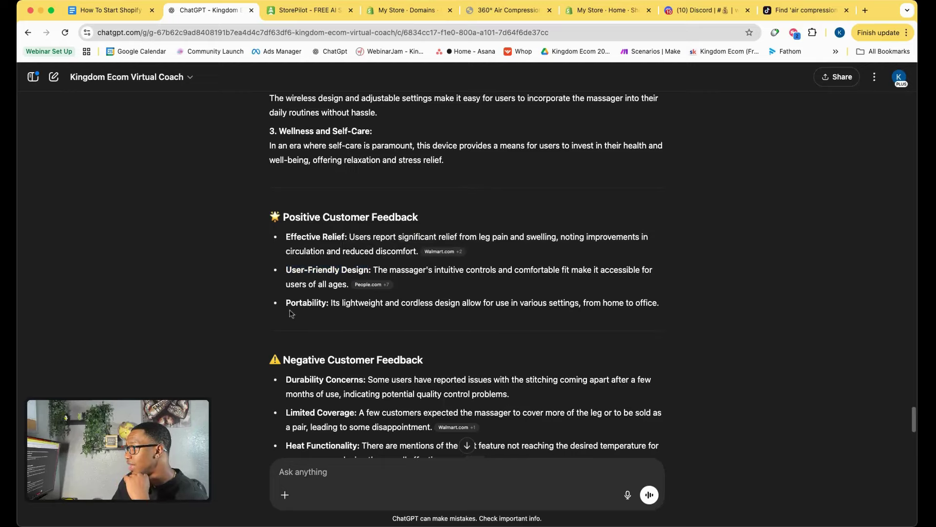
drag(286, 303, 361, 302)
scroll(361, 303, down, 3)
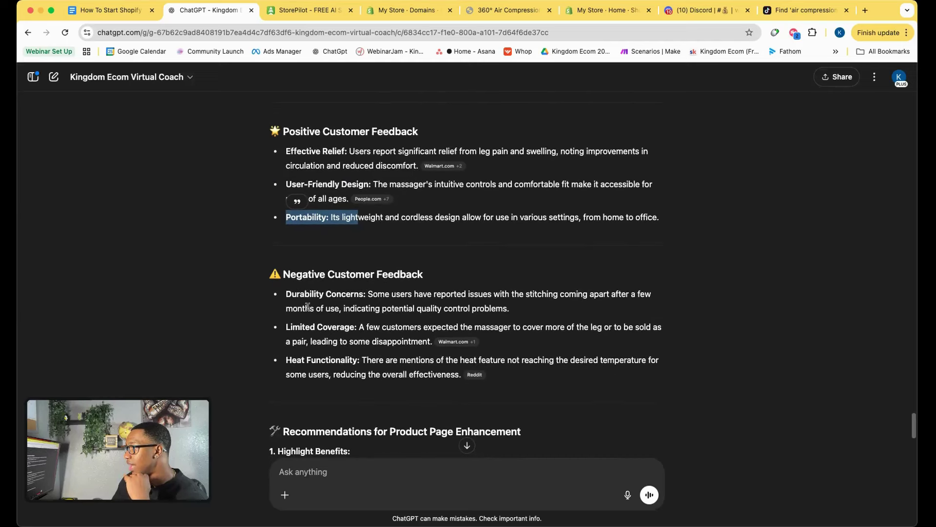
drag(290, 296, 367, 295)
click(393, 303)
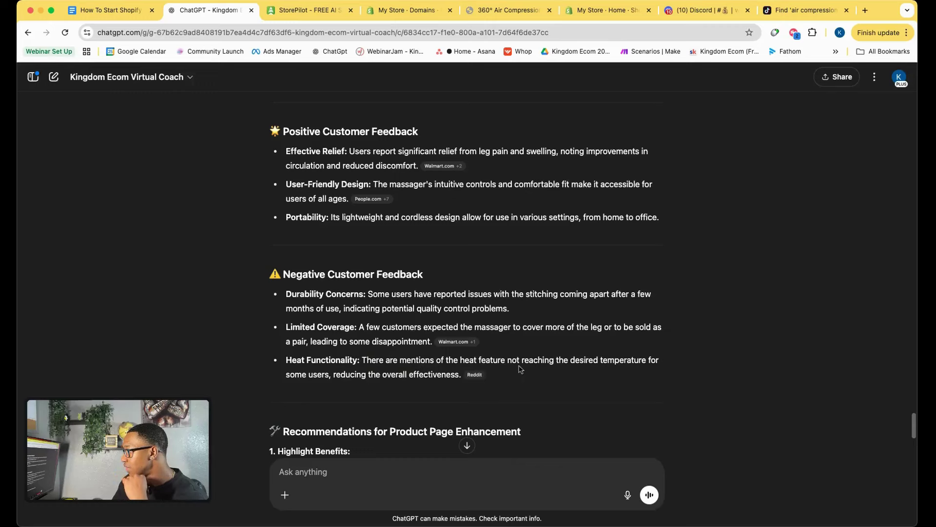
scroll(521, 369, down, 1)
scroll(497, 371, down, 2)
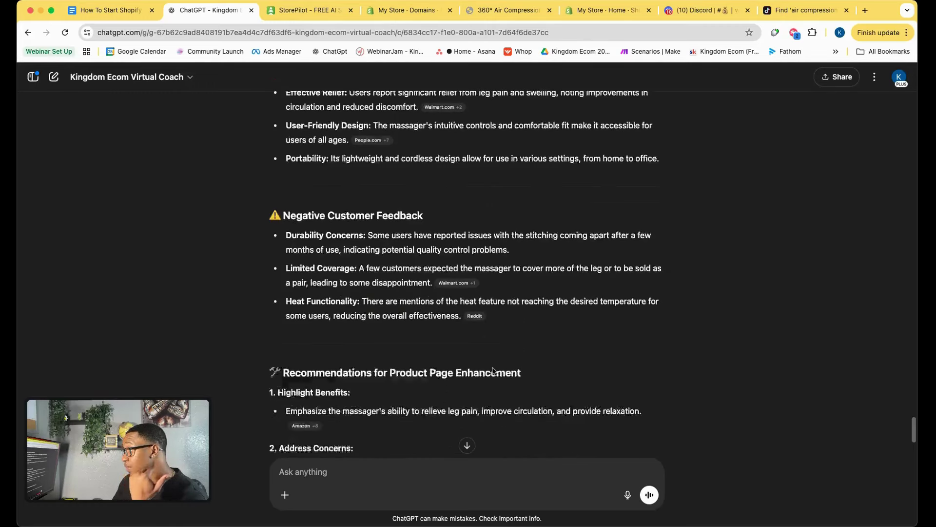
scroll(488, 364, down, 1)
scroll(471, 359, down, 3)
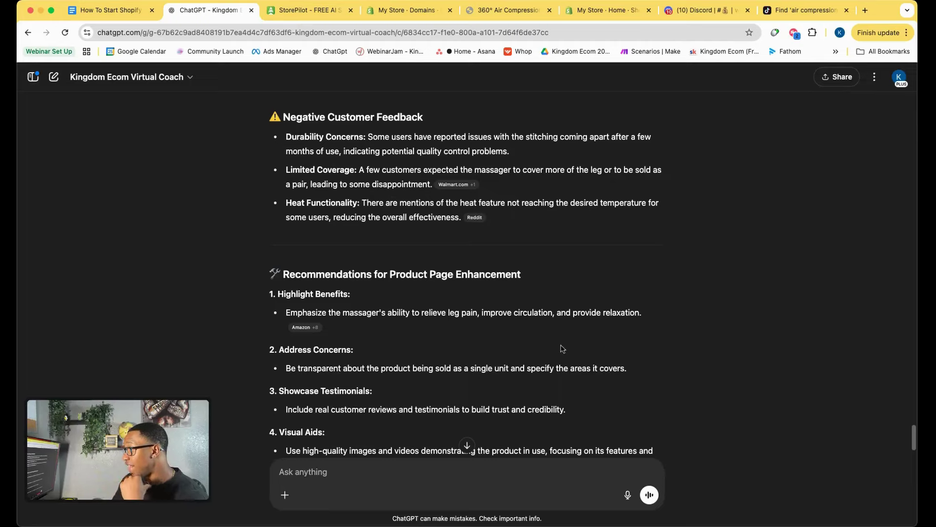
scroll(527, 345, down, 2)
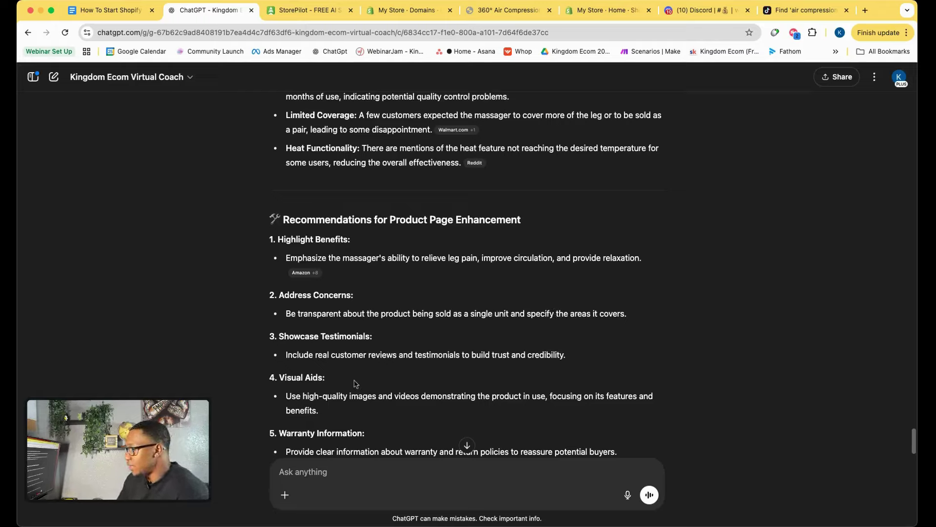
scroll(340, 378, down, 3)
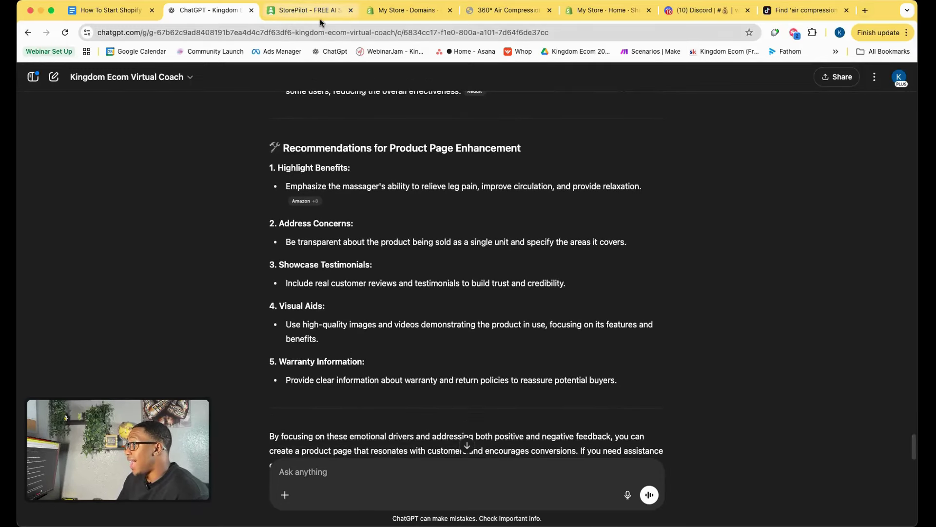
Tick 'Check Amazon reviews', 'Search TikTok for viral videos' and 'Write down key emotional drivers'.
click(116, 16)
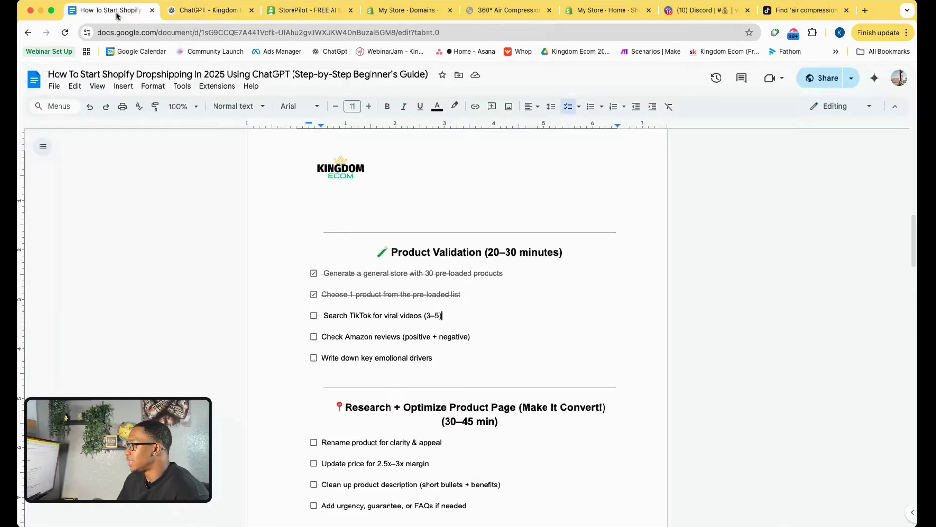
click(313, 337)
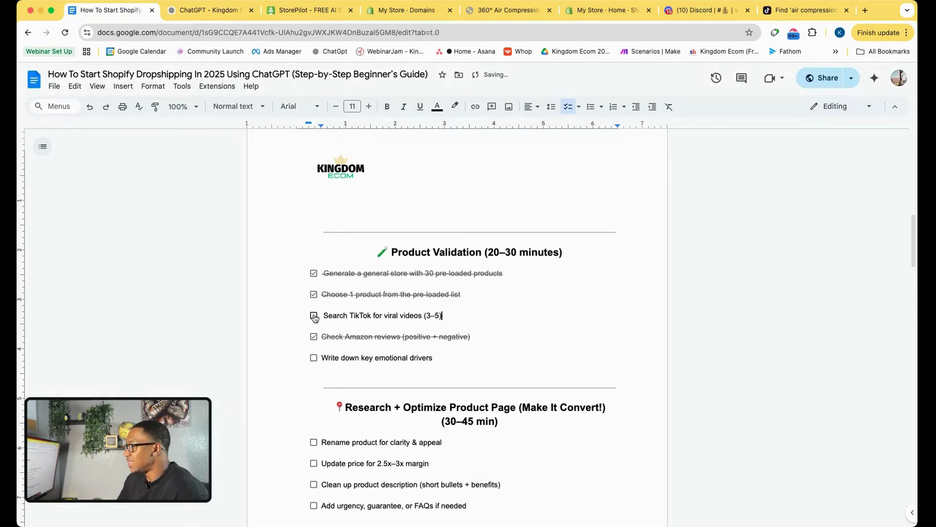
click(314, 315)
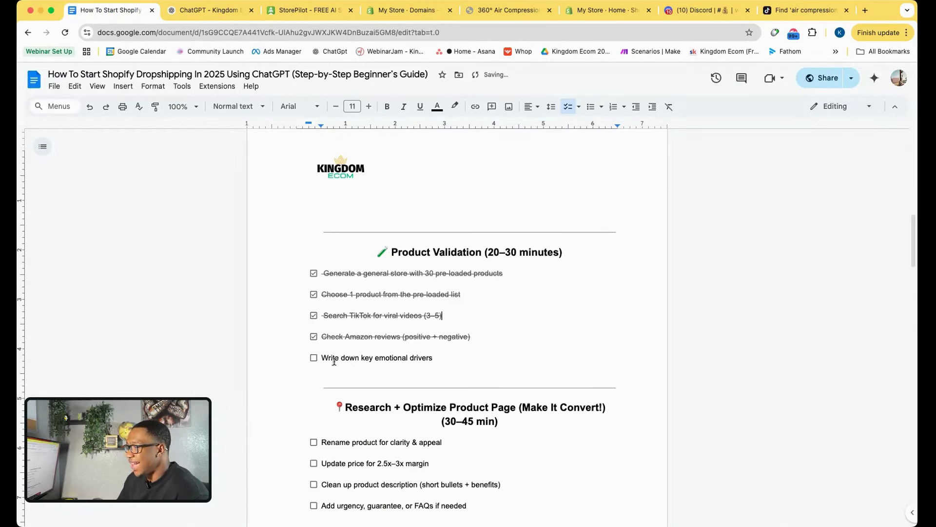
click(313, 357)
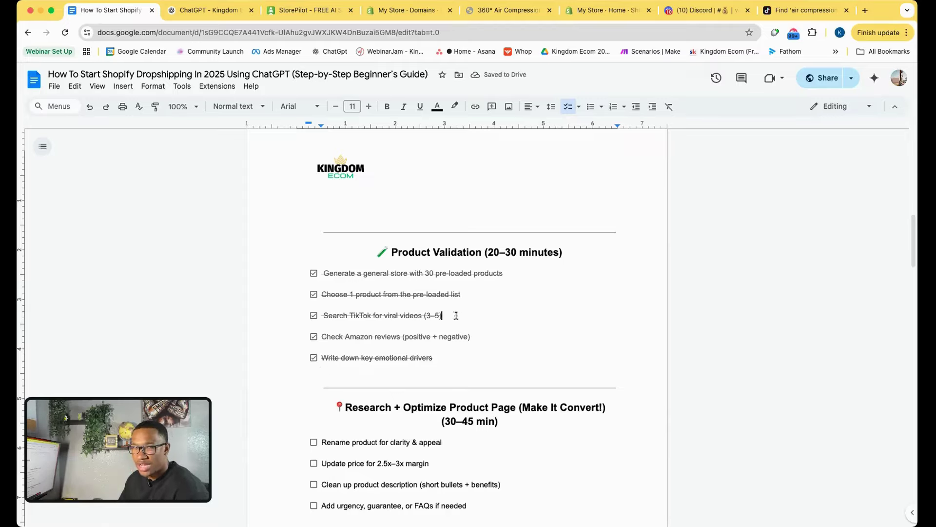
scroll(455, 315, down, 3)
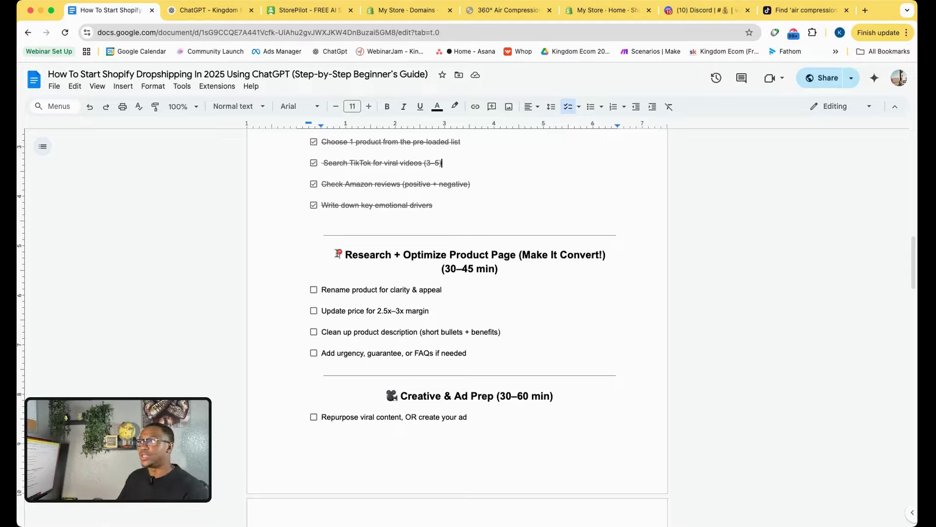
Copy the title '360° Air Compression Calf Massager' from the storefront product page.
click(507, 11)
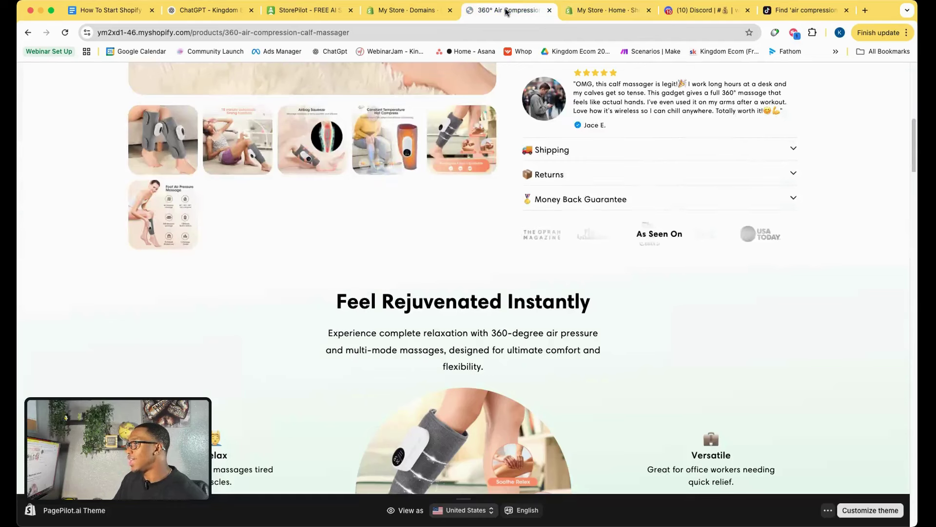
scroll(516, 259, up, 8)
mouse_move(522, 191)
mouse_down()
mouse_move(615, 212)
mouse_move(517, 190)
mouse_up()
click(631, 220)
right_click(557, 188)
click(566, 211)
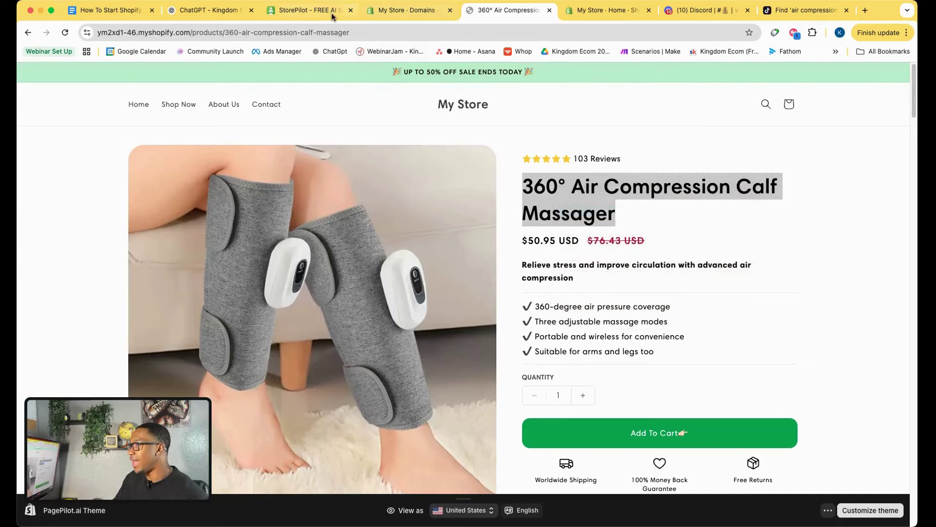
Return to the ChatGPT coach chat, ready to write a new message.
click(209, 10)
scroll(367, 493, down, 3)
click(336, 464)
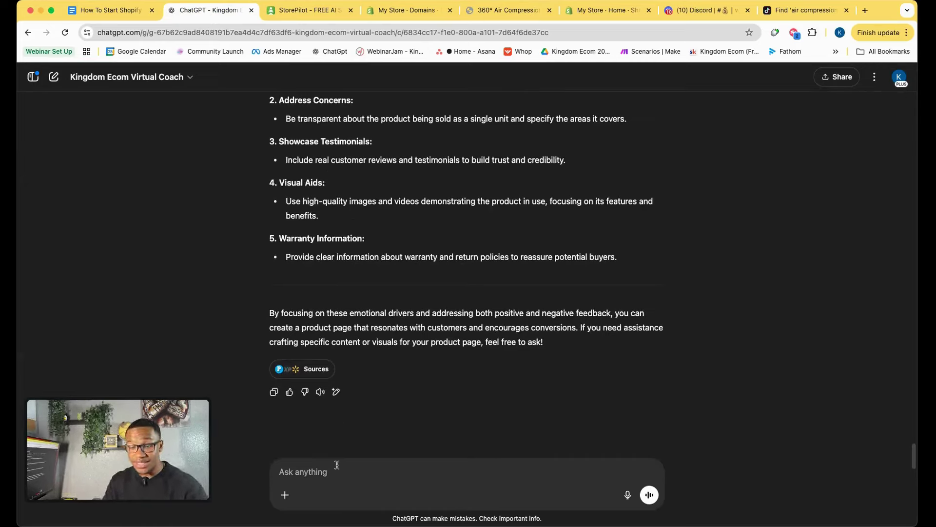
Send the coach a request for a product name that resonates with customers, pasting in the current name.
text(Based)
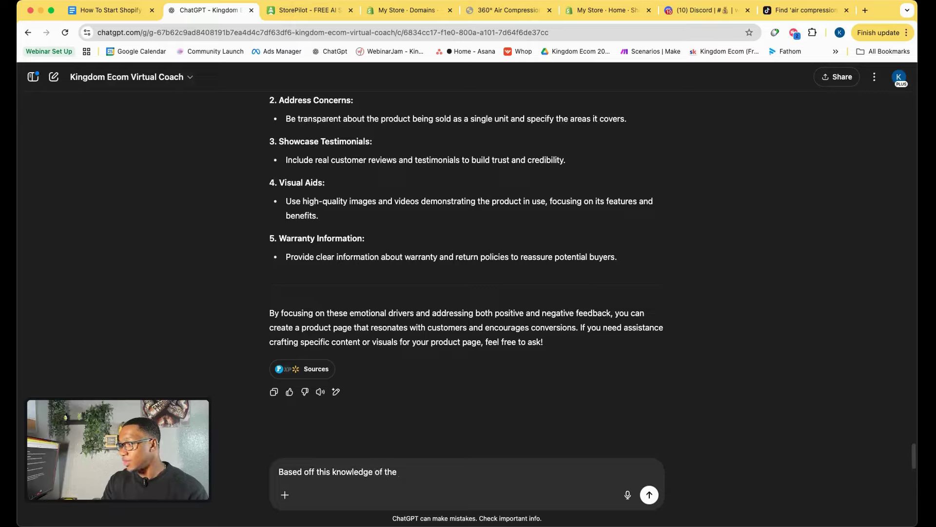
text(off this knowledge of the customer ar)
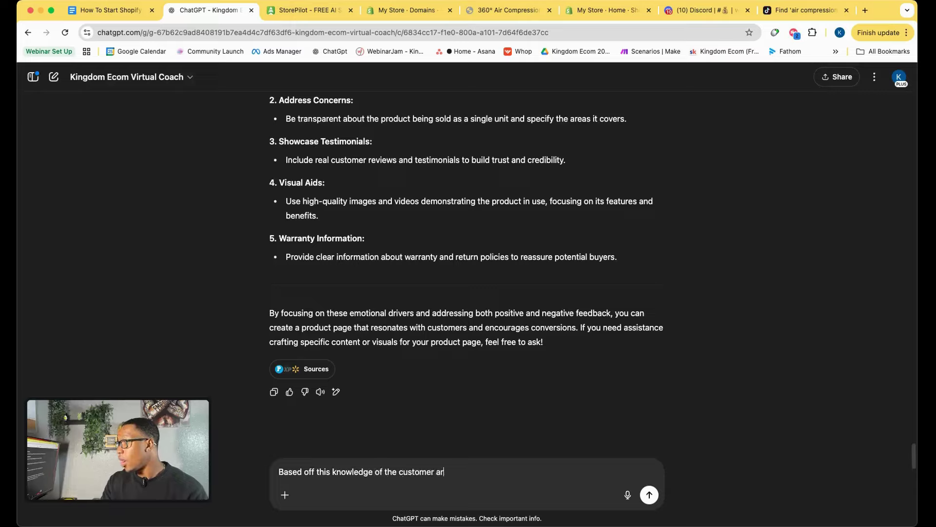
text(e we able to create a p)
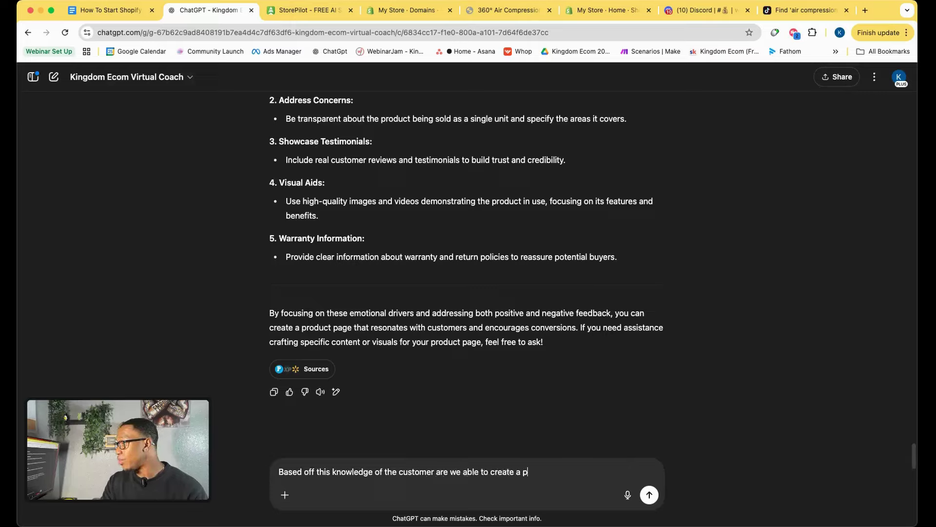
text(roduct page name that resonates )
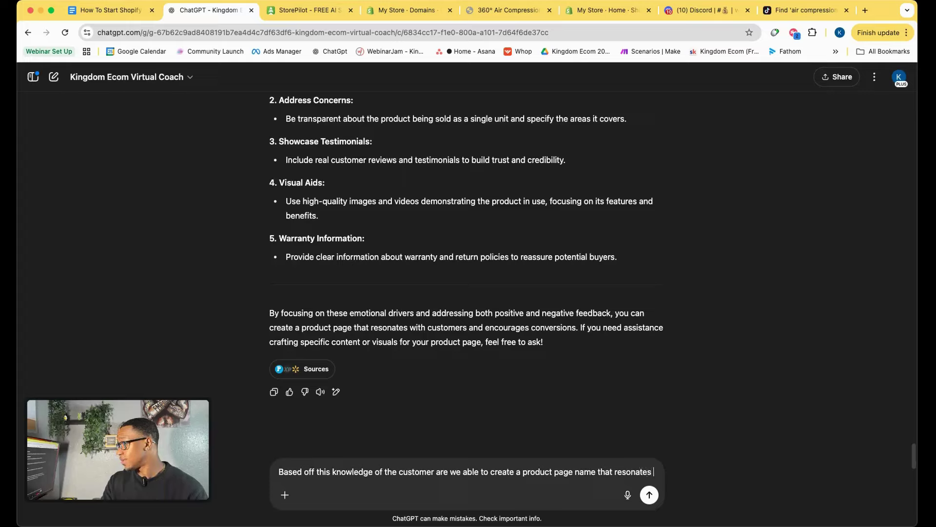
text(with them and makes it feel like)
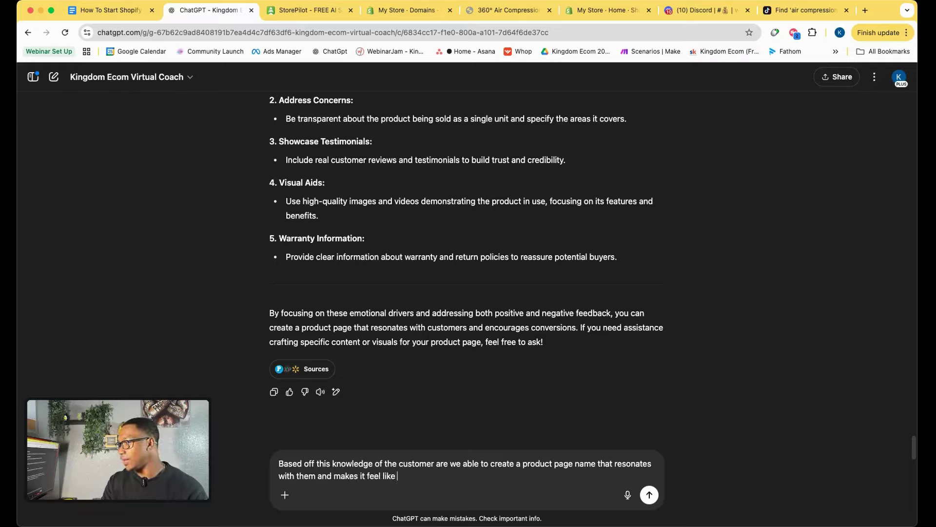
text(product was made for them )
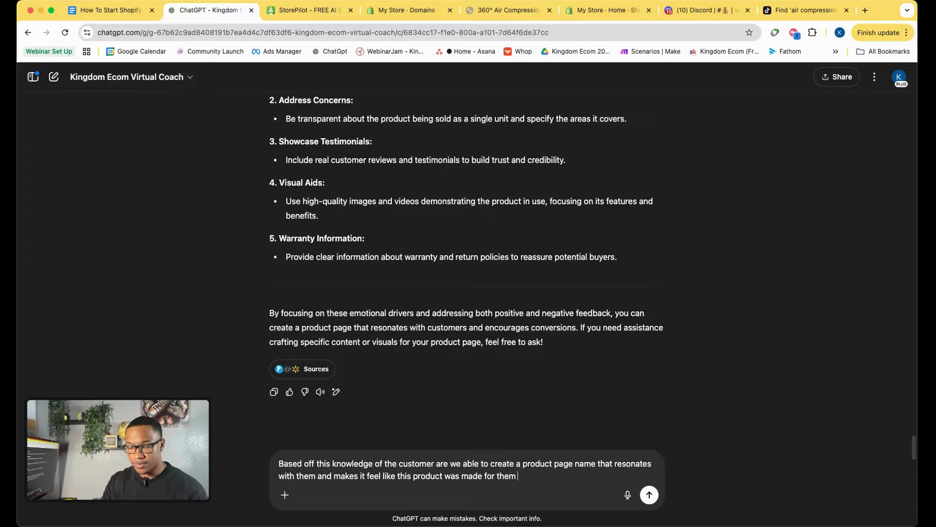
text(")
key(super+v)
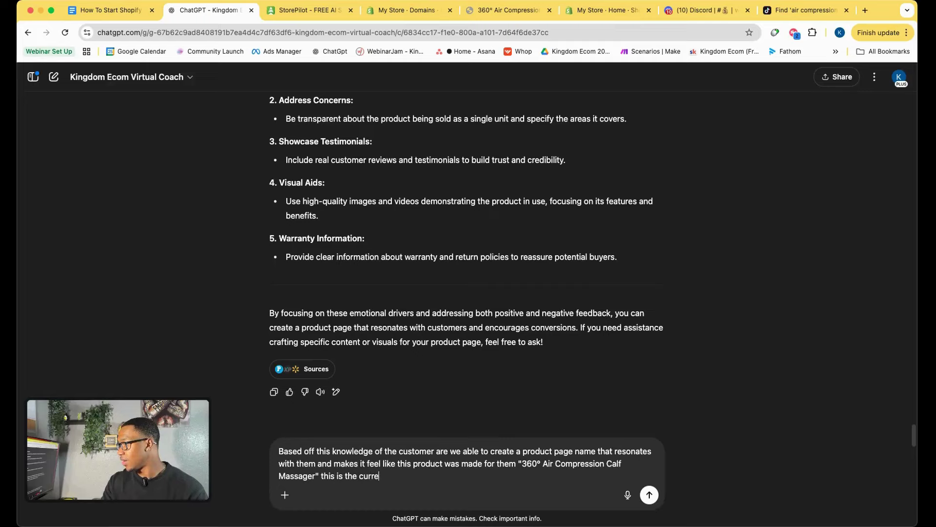
text(name but I know we can do e)
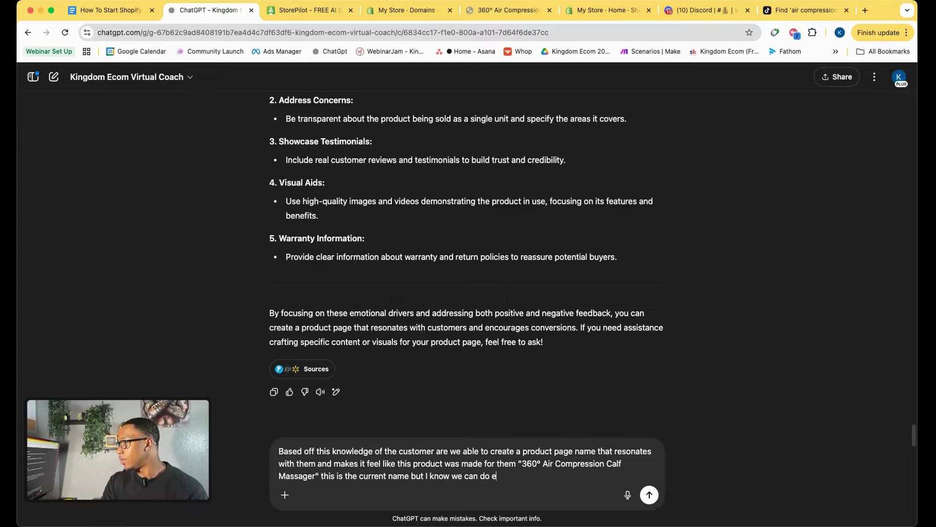
key(BackSpace)
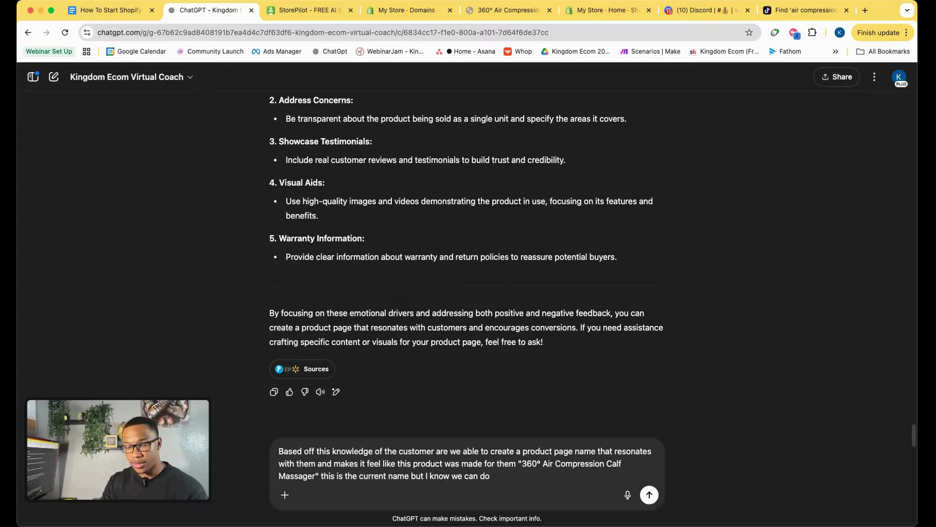
key(Return)
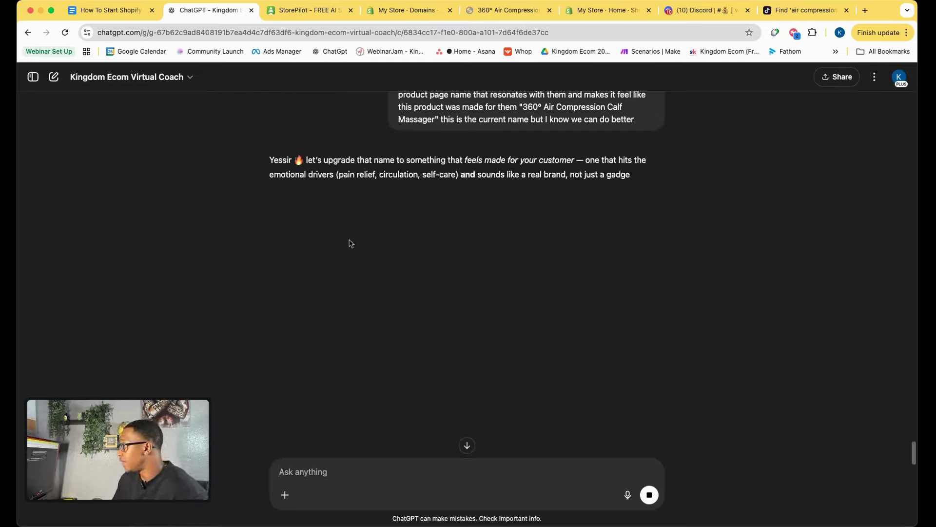
Read through the coach's five name ideas and compare them against the store's product page.
drag(343, 175, 407, 174)
drag(310, 193, 392, 193)
scroll(399, 308, down, 2)
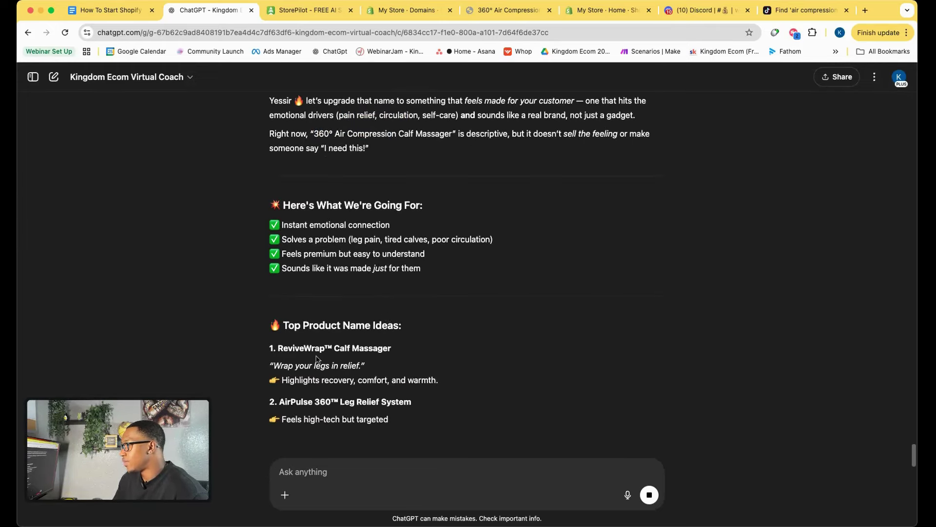
scroll(349, 363, down, 2)
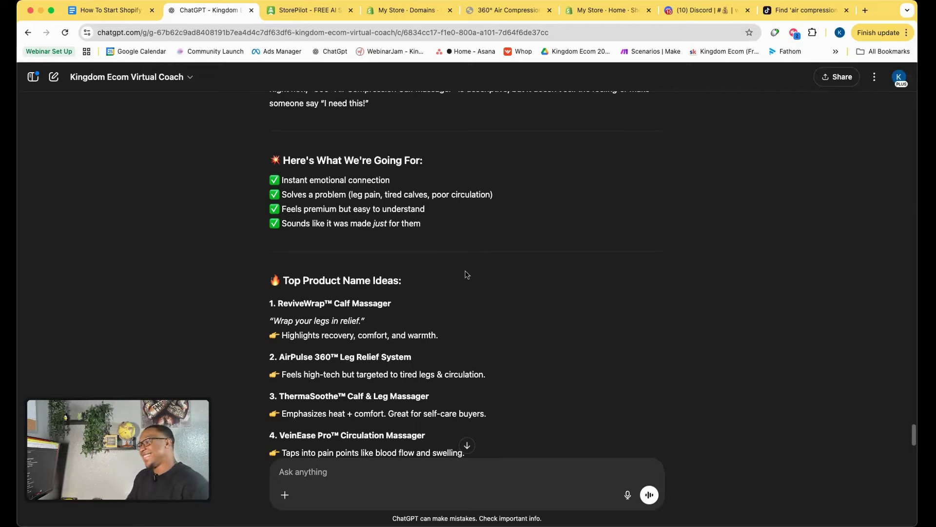
scroll(390, 365, down, 4)
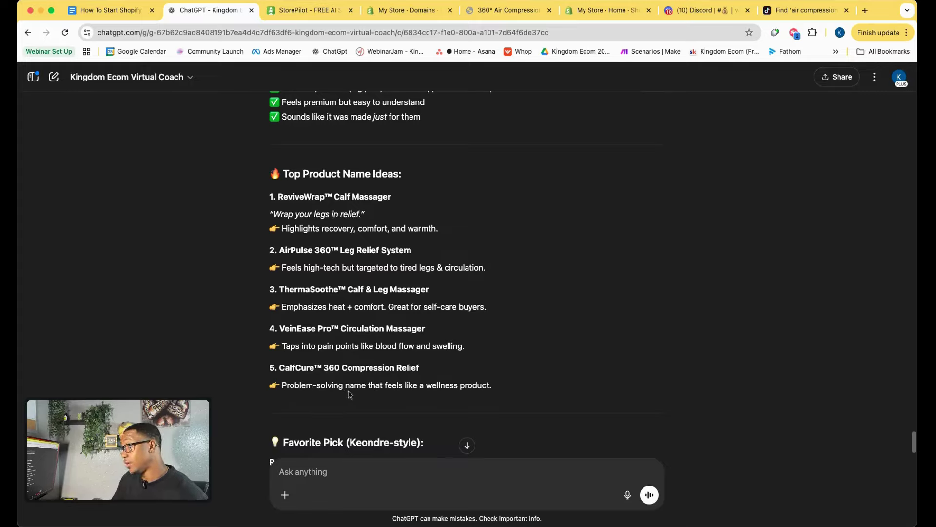
click(505, 14)
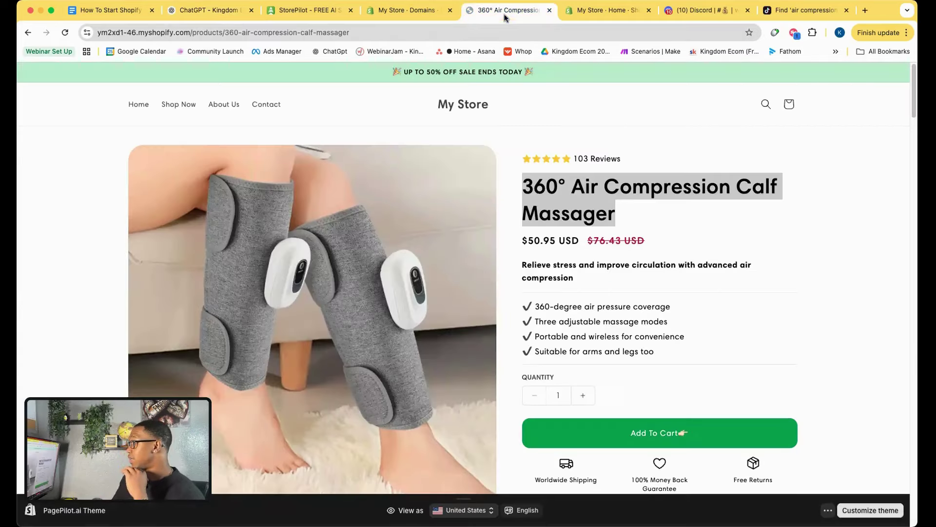
click(720, 205)
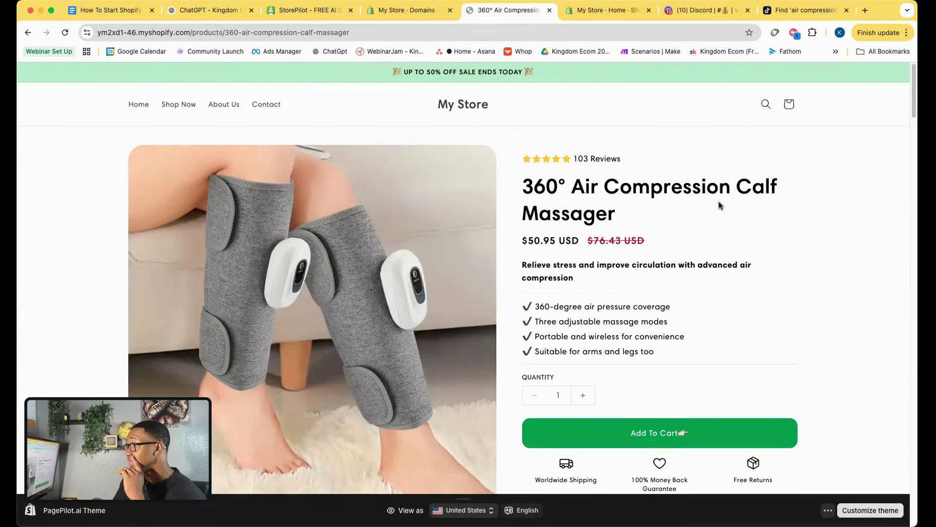
scroll(707, 209, down, 2)
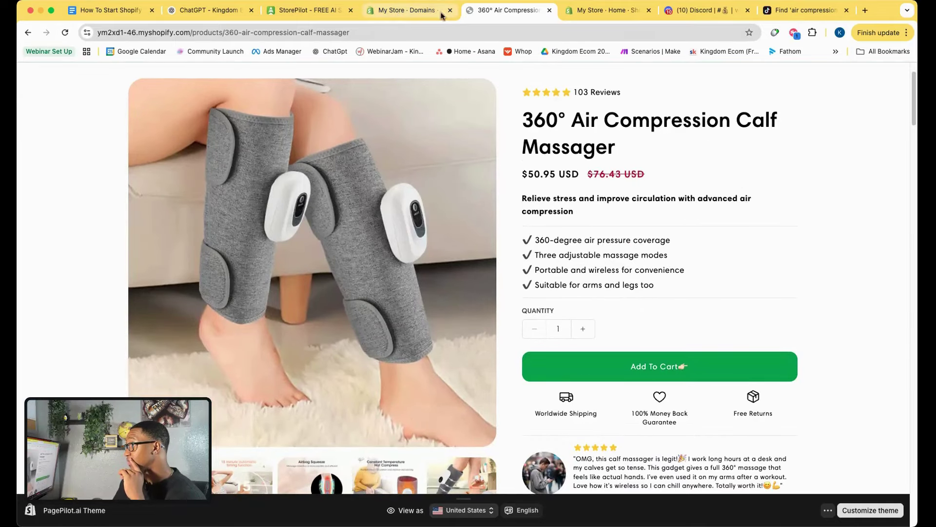
Back in ChatGPT, select the name idea 'ReviveWrap™ Calf Massager'.
click(209, 10)
scroll(364, 347, down, 3)
scroll(364, 347, down, 5)
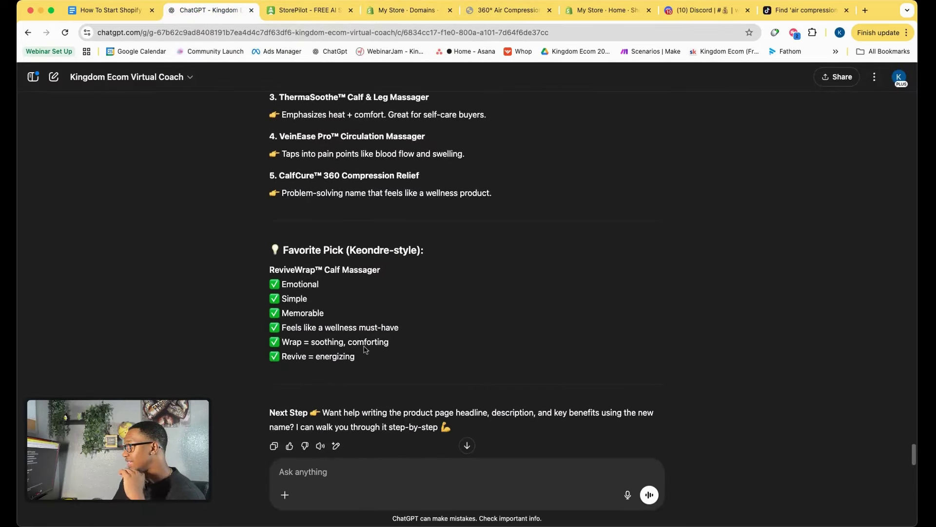
scroll(365, 349, up, 1)
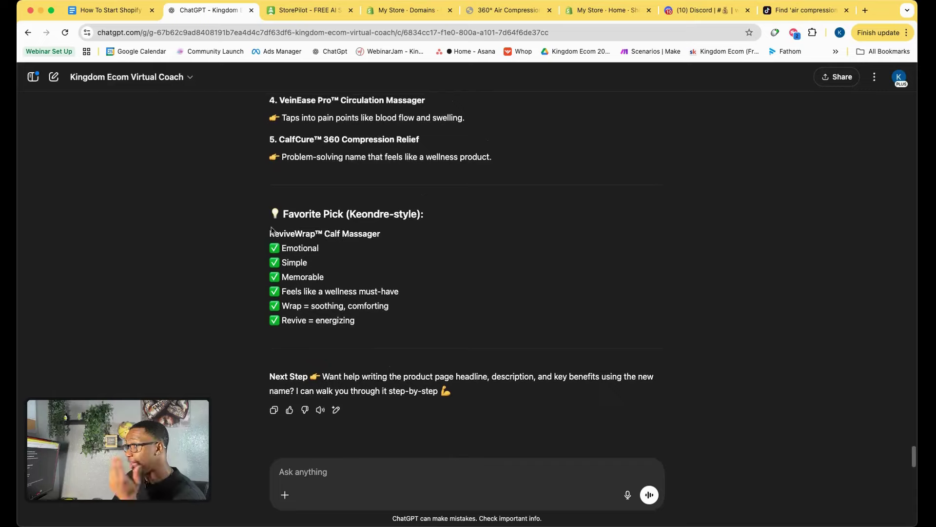
drag(271, 231, 393, 236)
click(395, 236)
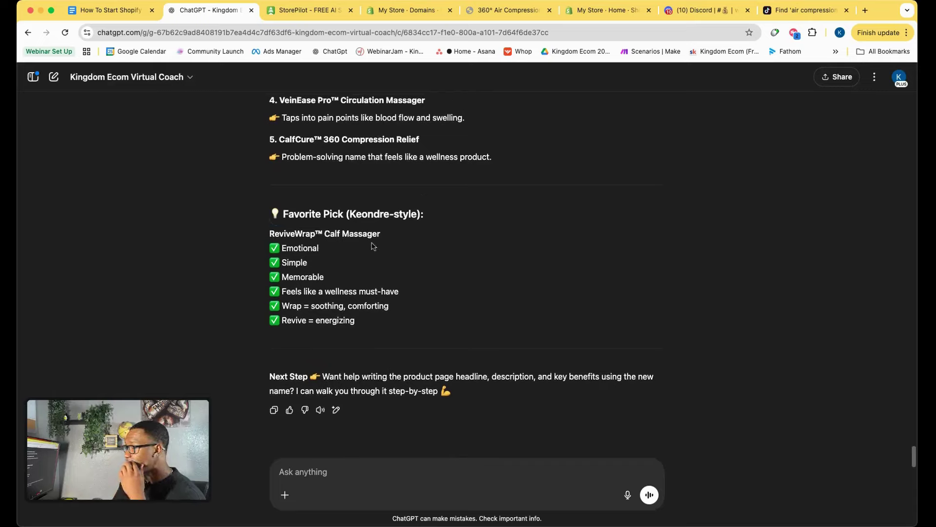
scroll(396, 287, up, 5)
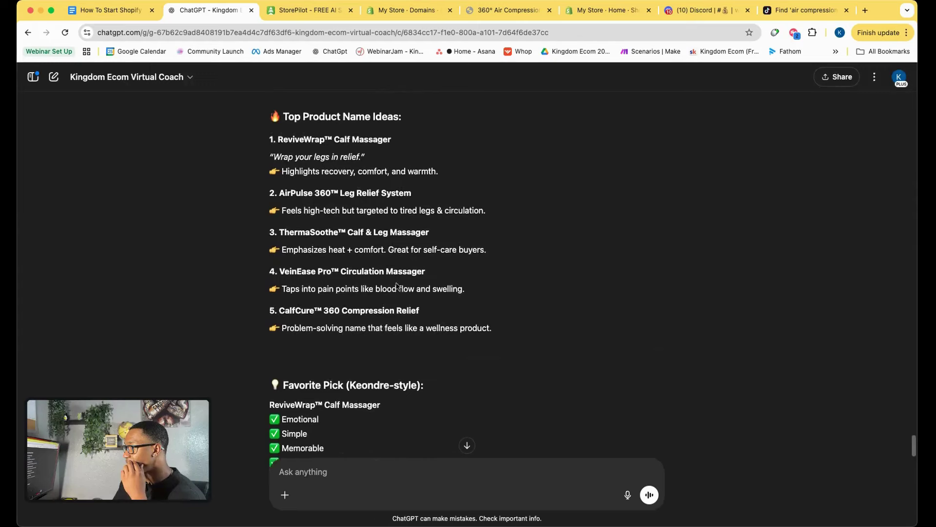
scroll(396, 285, up, 2)
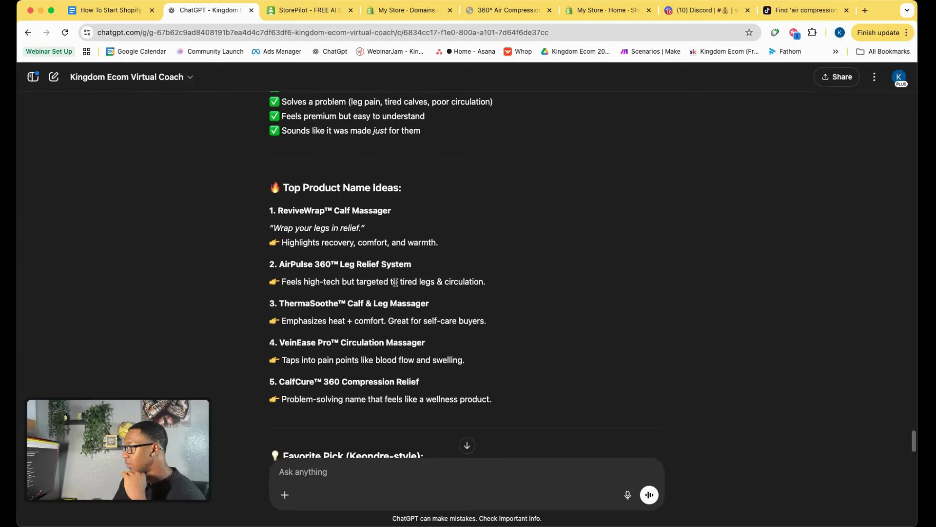
drag(283, 206, 396, 213)
Copy 'ReviveWrap™ Calf Massager' and open the Shopify admin's product list.
right_click(373, 210)
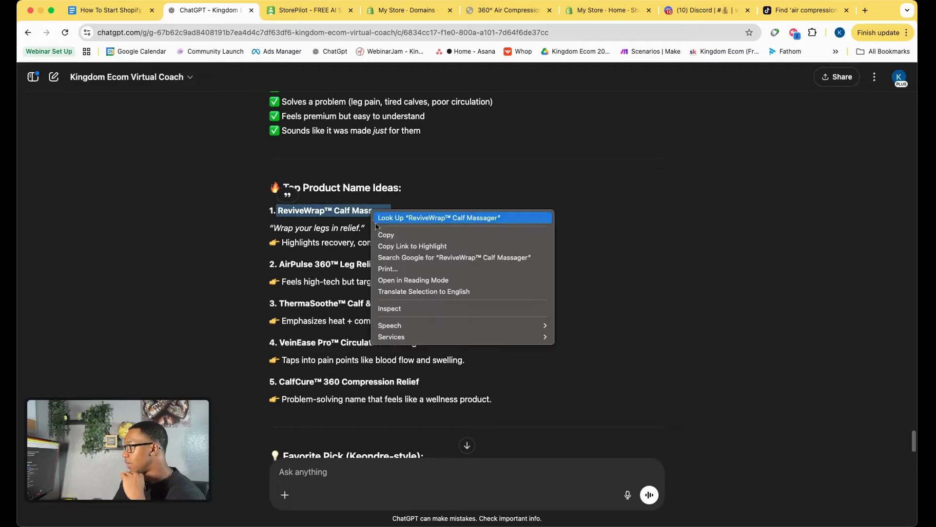
click(390, 235)
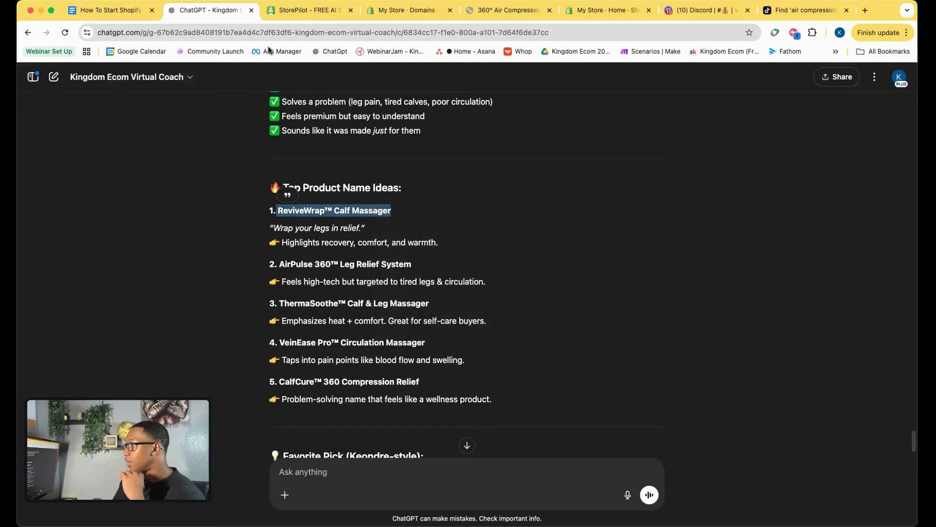
click(399, 10)
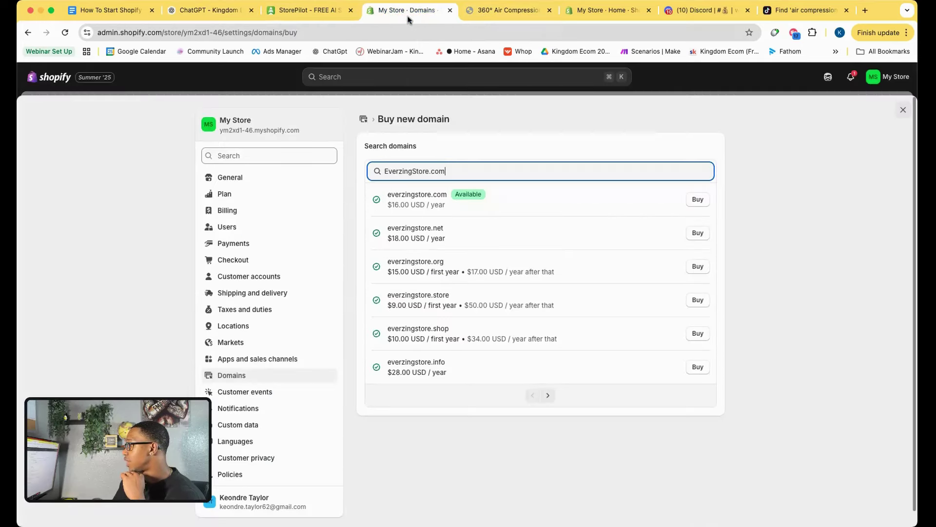
click(904, 111)
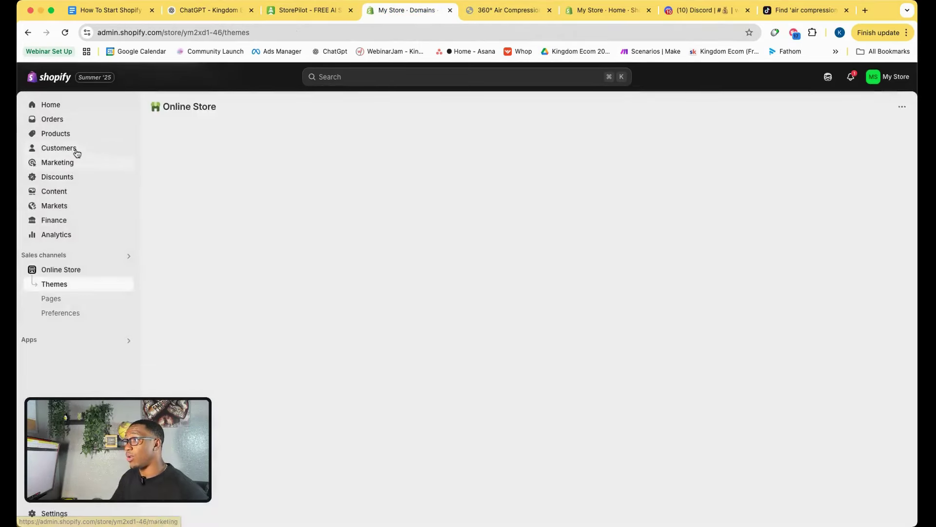
click(77, 133)
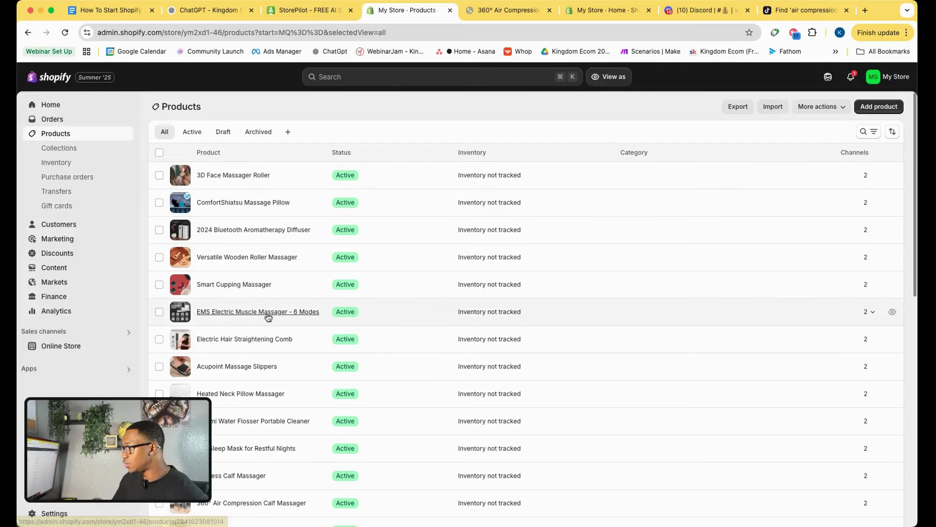
scroll(268, 316, down, 3)
scroll(268, 316, down, 1)
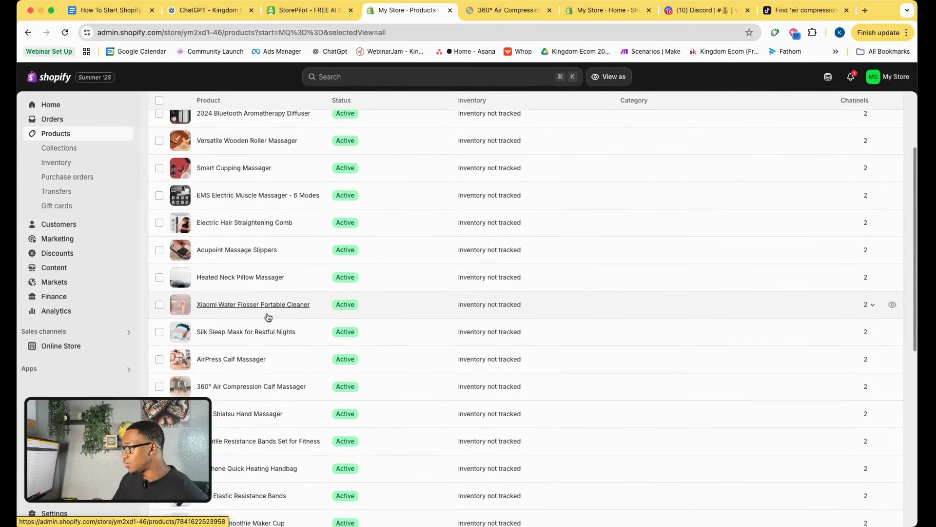
Paste 'ReviveWrap™ Calf Massager' over the calf massager's Title and save the product.
click(238, 387)
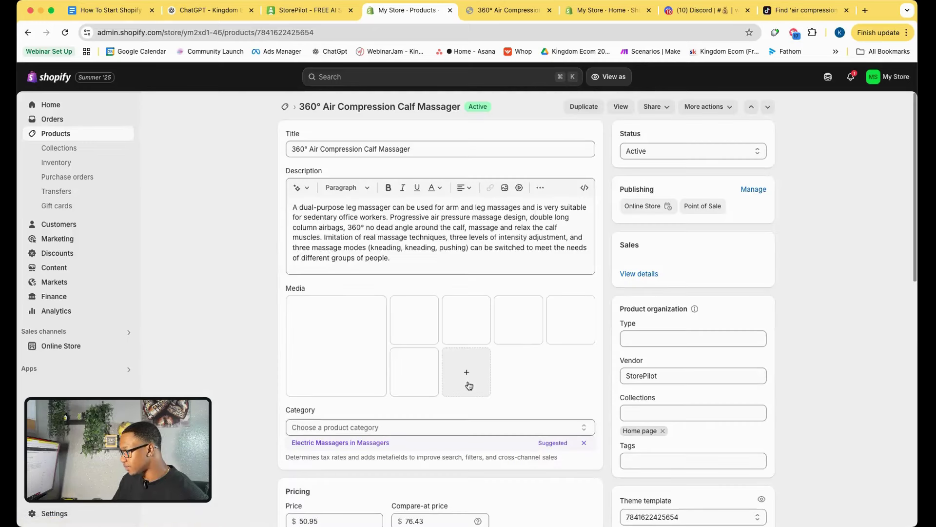
drag(413, 149, 289, 145)
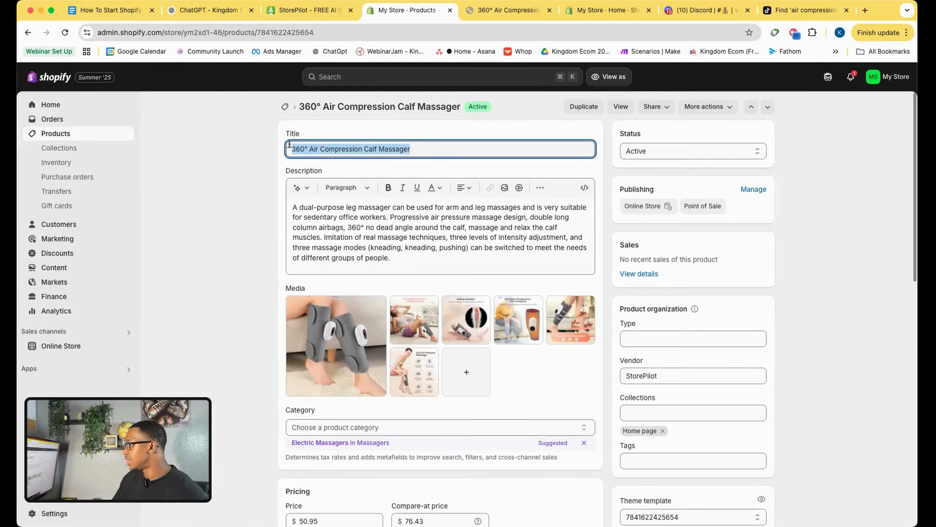
key(super+v)
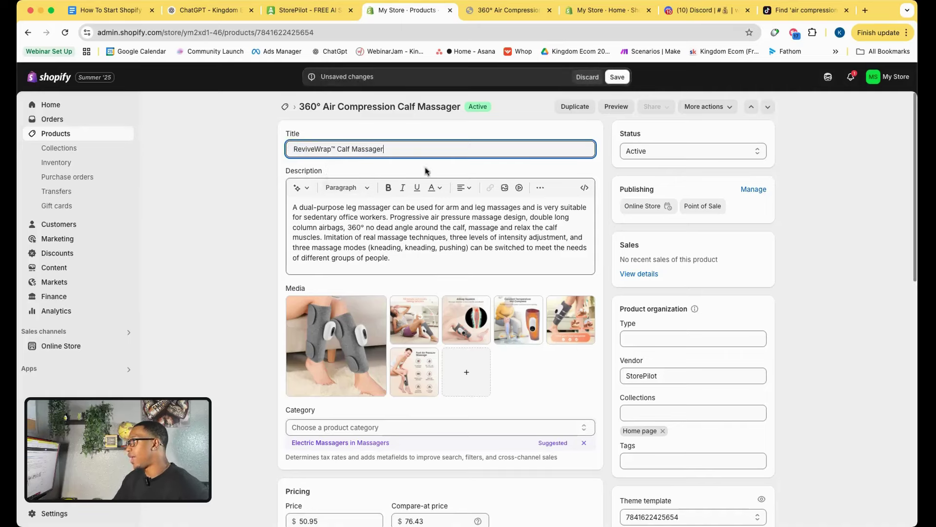
click(617, 77)
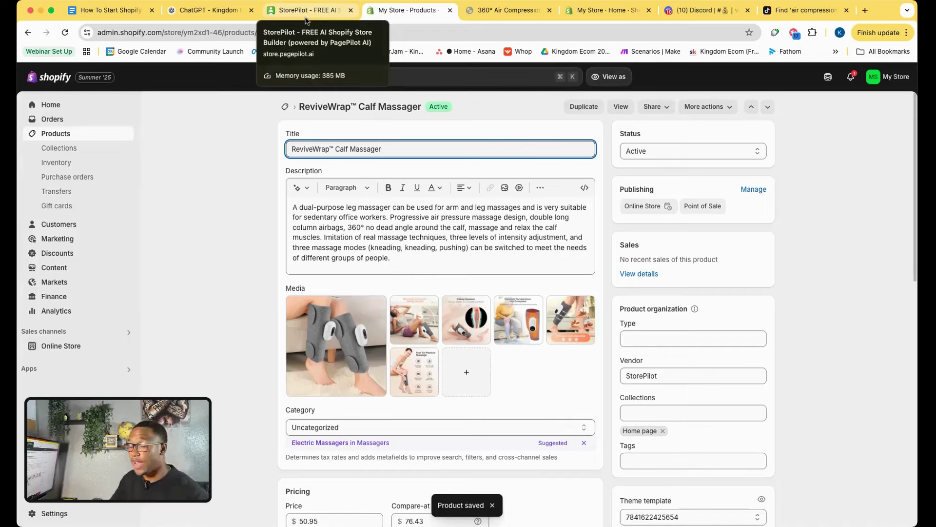
click(256, 12)
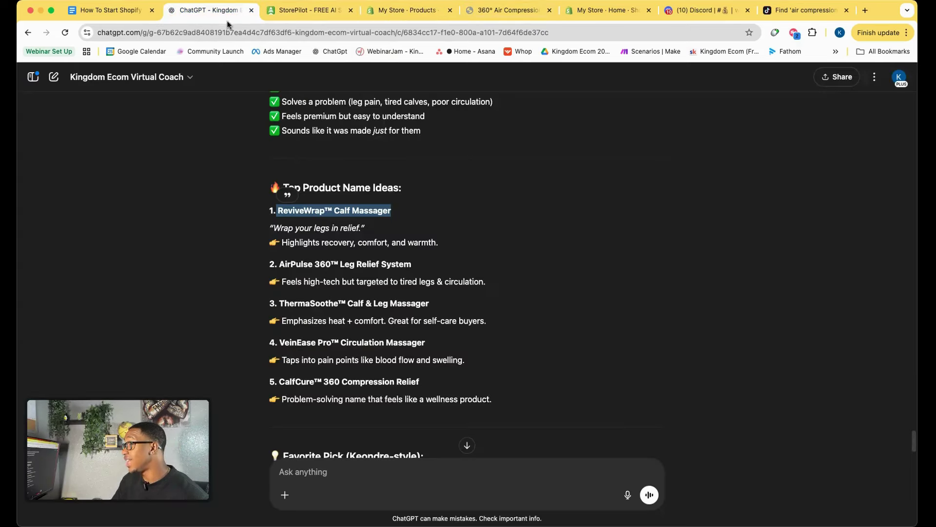
Replace the product Title with 'CalfCure™ 360 Compression Relief', save, and view the storefront page.
drag(282, 382, 440, 391)
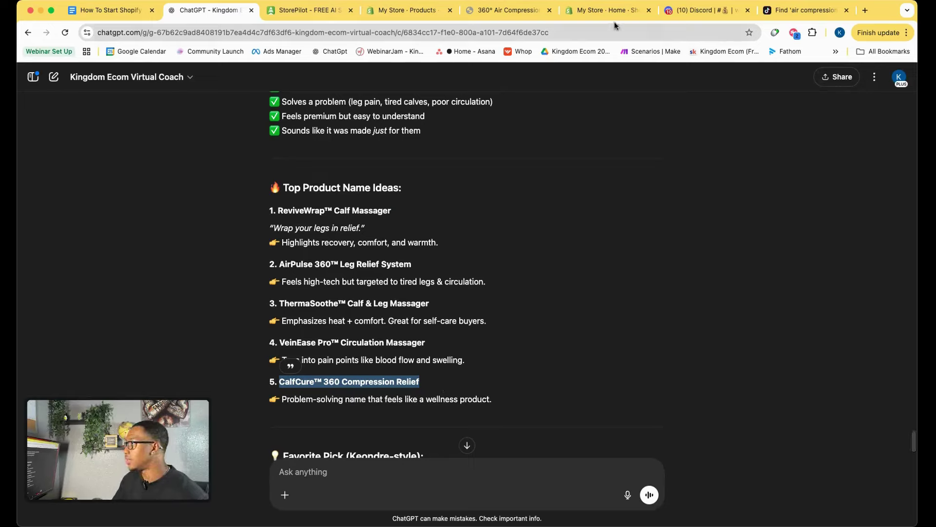
click(604, 10)
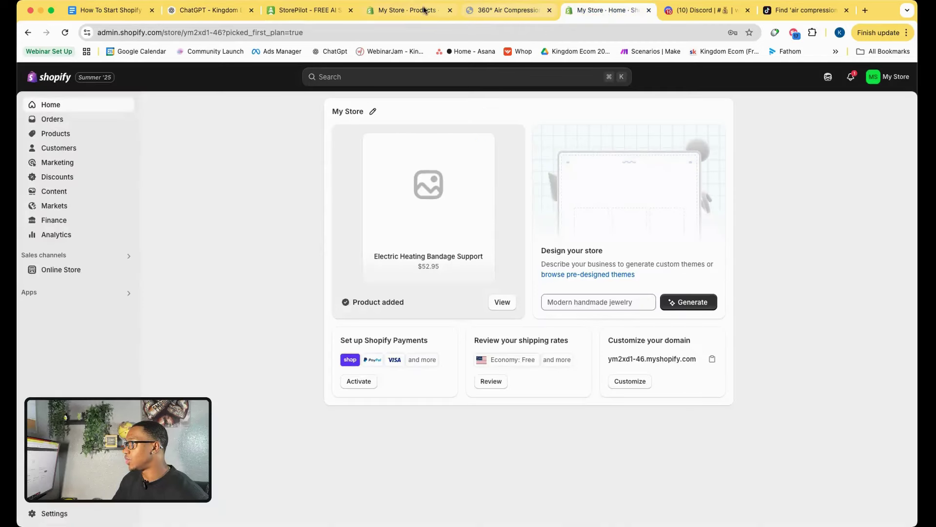
click(408, 10)
drag(386, 149, 264, 149)
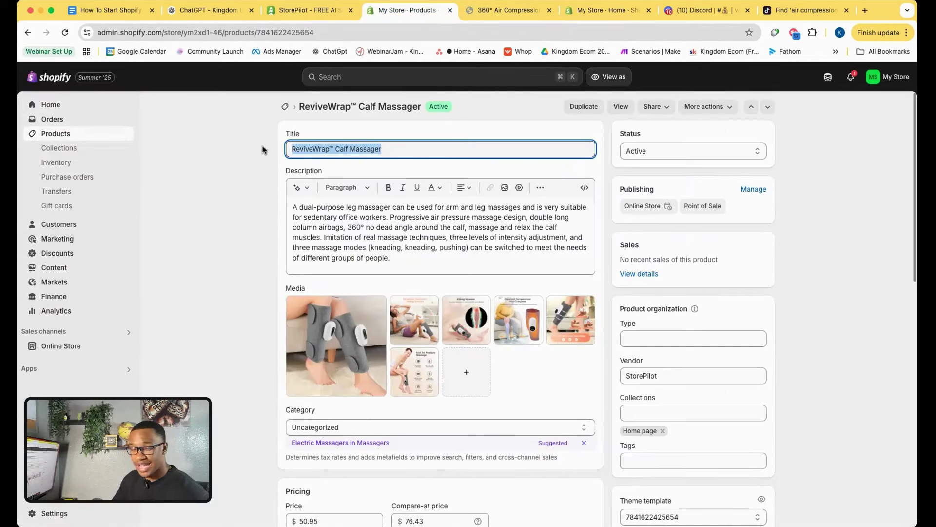
key(super+v)
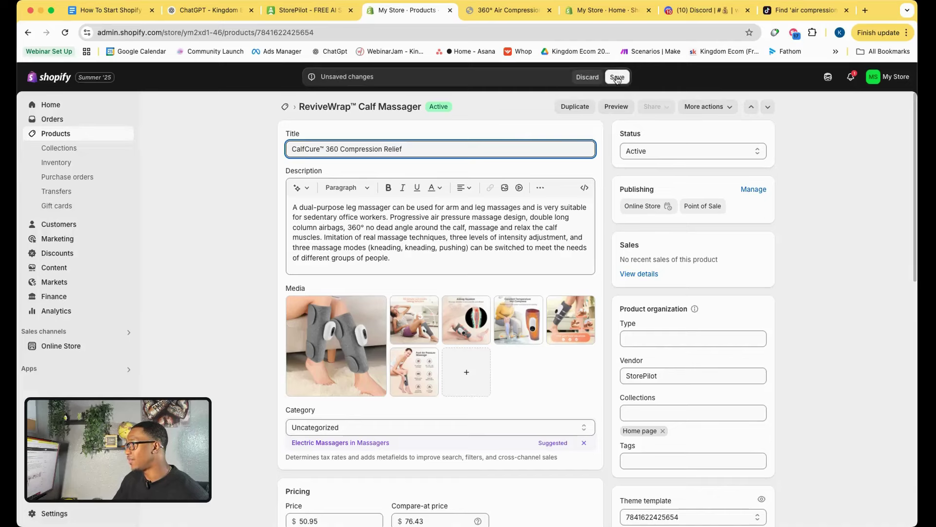
click(617, 78)
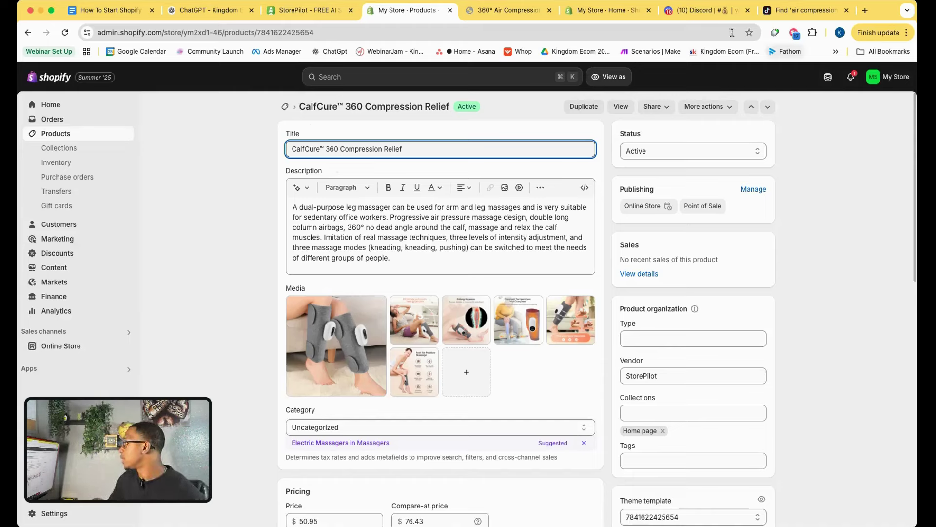
click(504, 13)
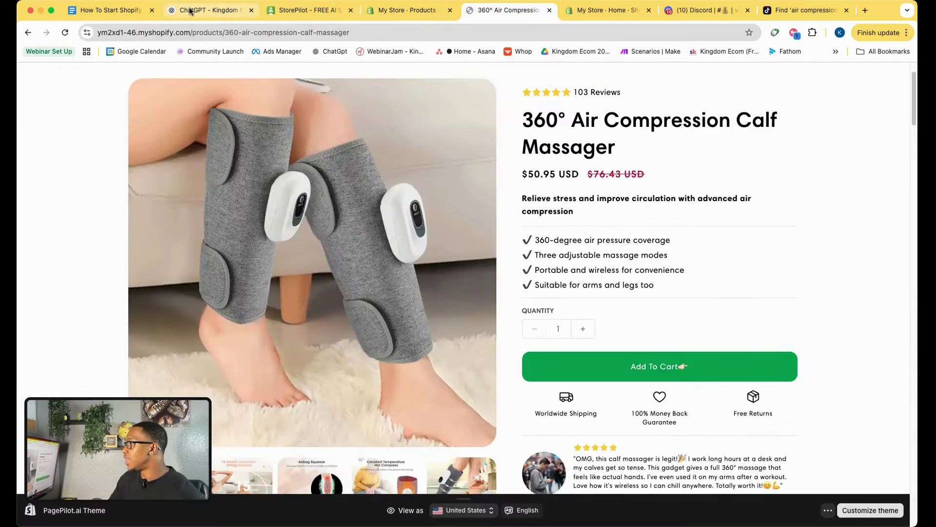
Check off 'Rename product for clarity & appeal' under Research + Optimize Product Page.
click(112, 11)
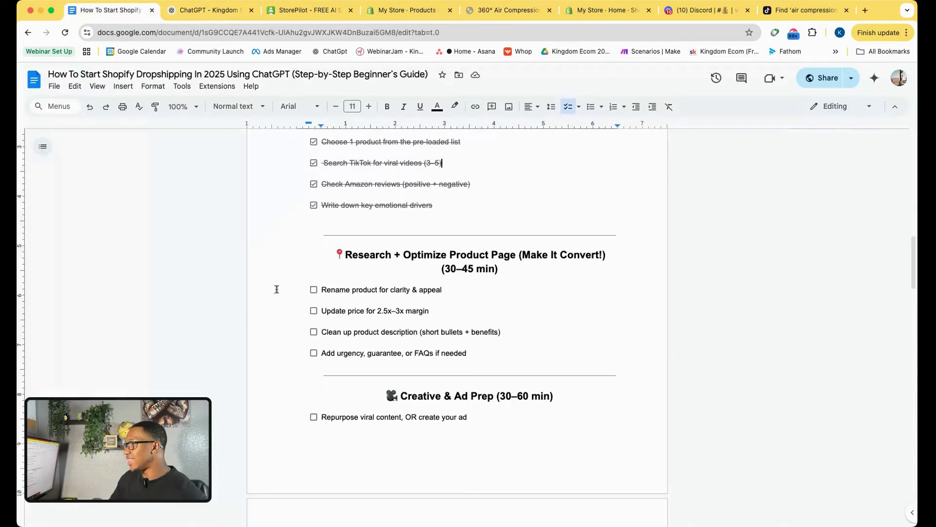
click(314, 290)
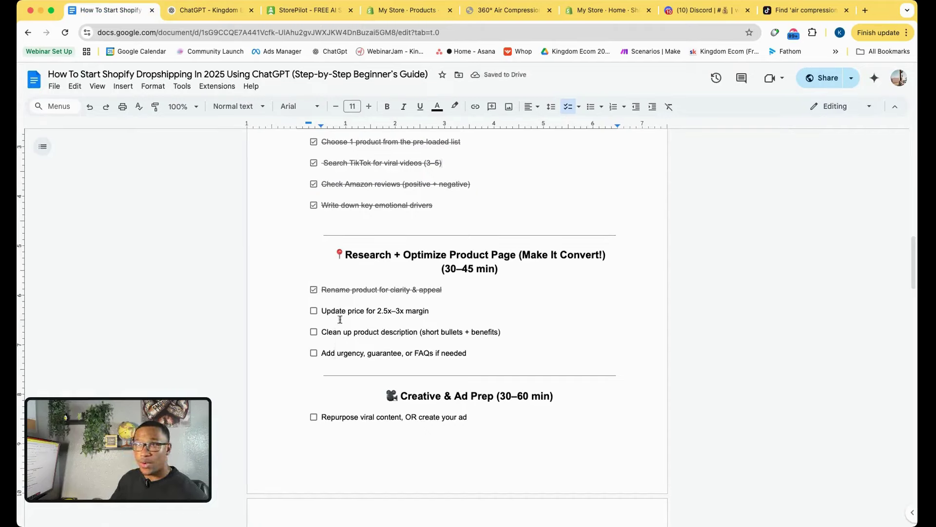
drag(320, 311, 441, 316)
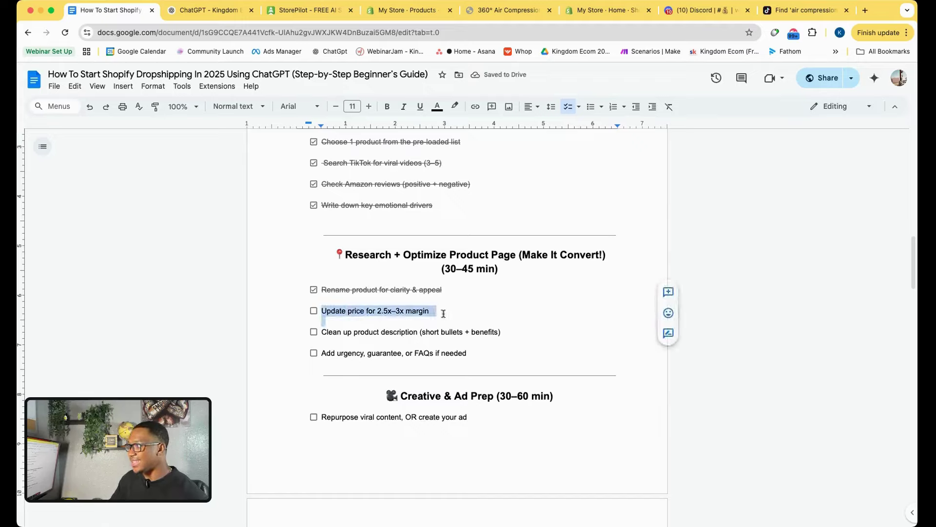
click(443, 313)
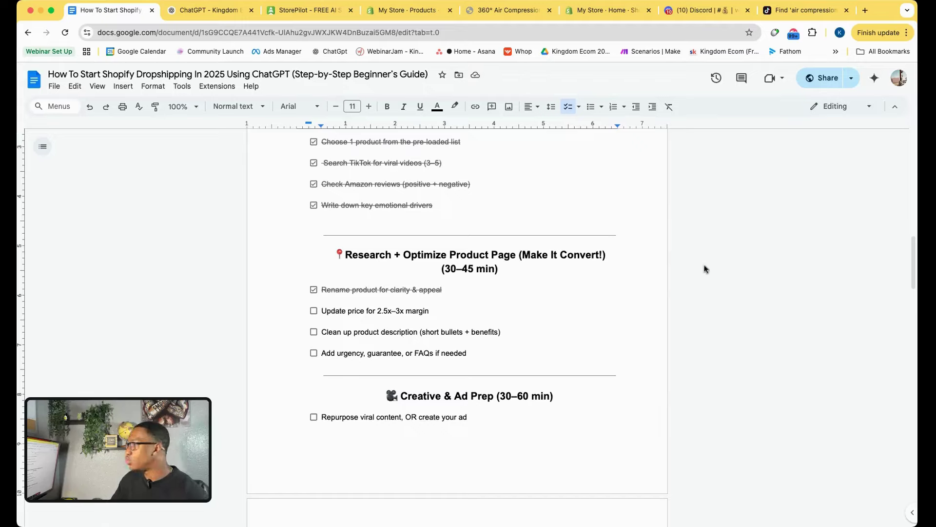
Open AliExpress in a new tab and search it using the copied storefront product title.
click(866, 12)
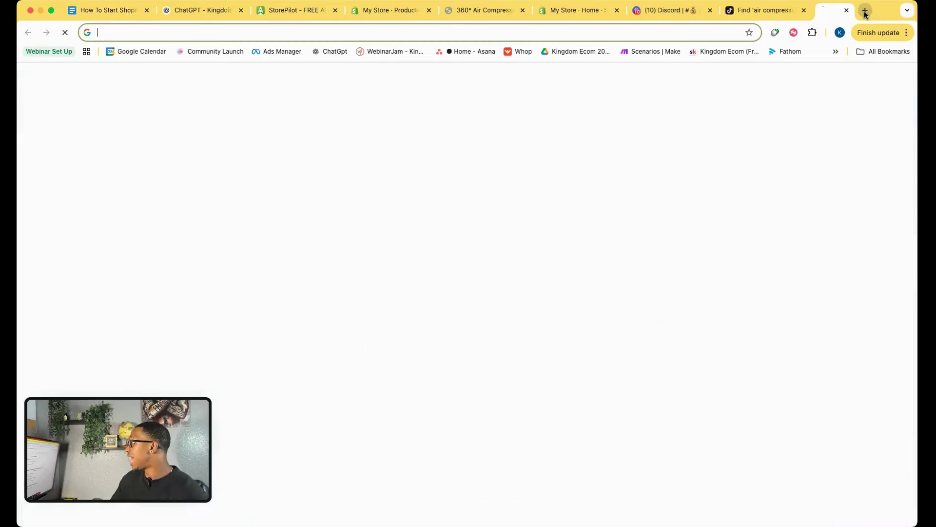
text(aliexpress.com)
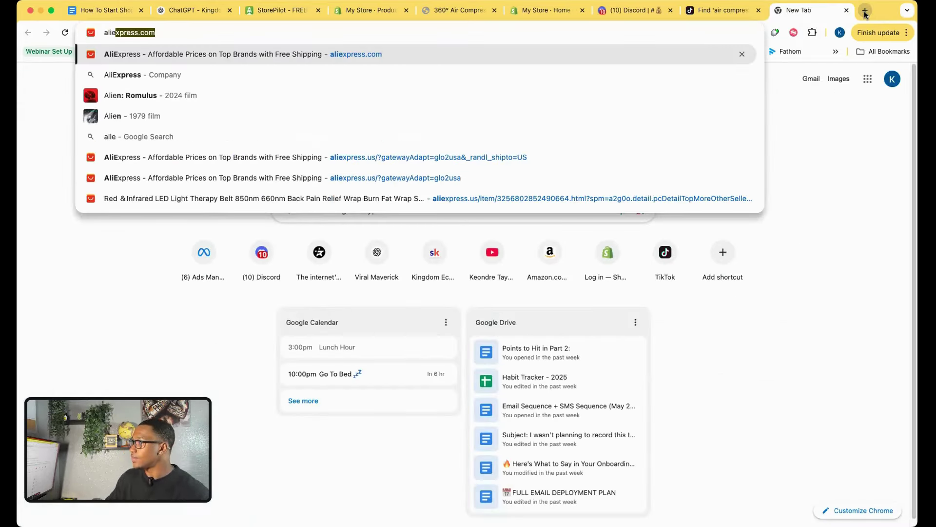
click(399, 59)
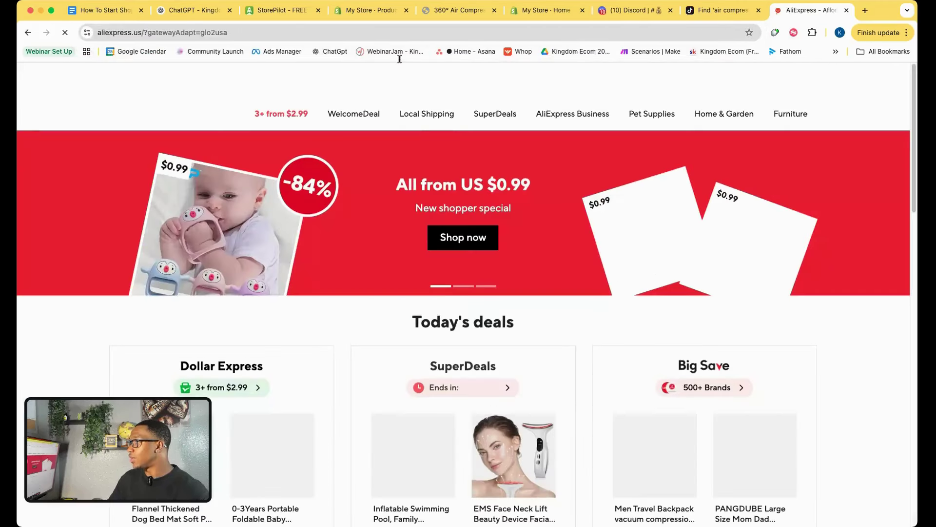
click(307, 81)
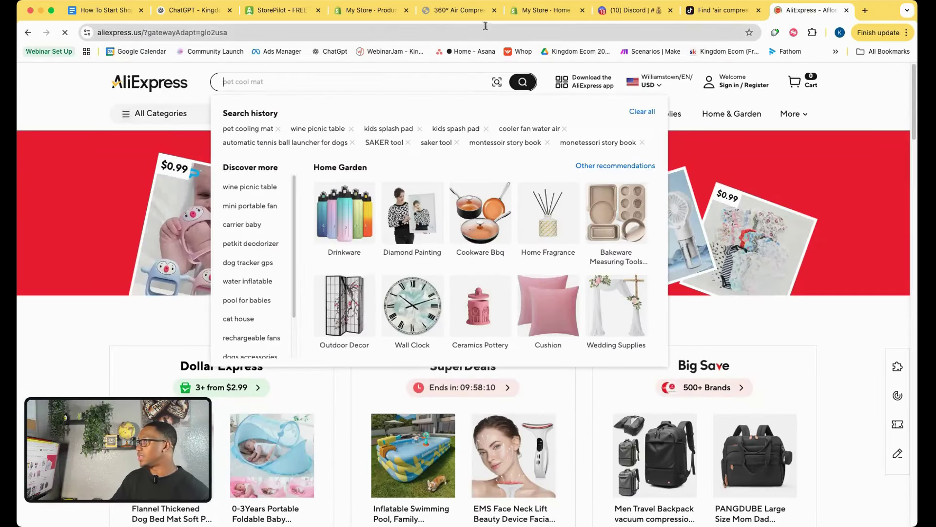
click(442, 10)
triple_click(598, 139)
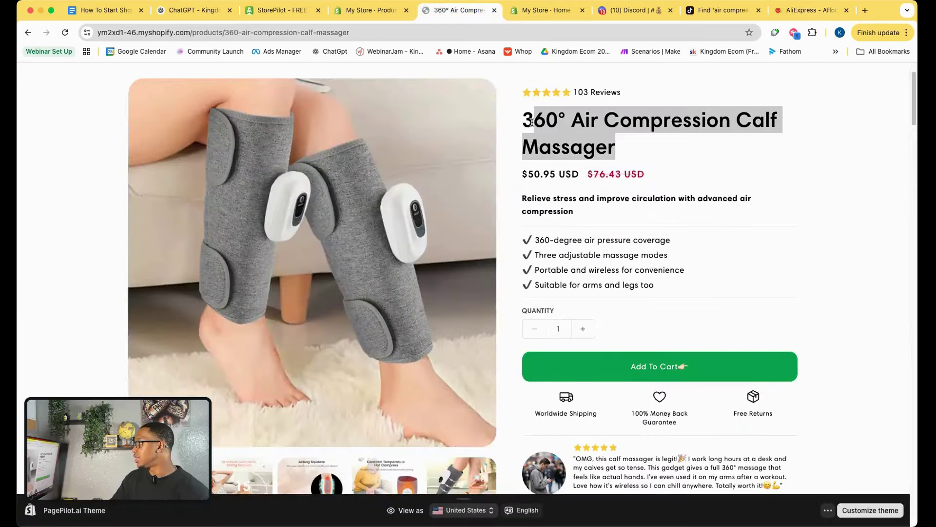
right_click(556, 123)
click(586, 145)
click(809, 10)
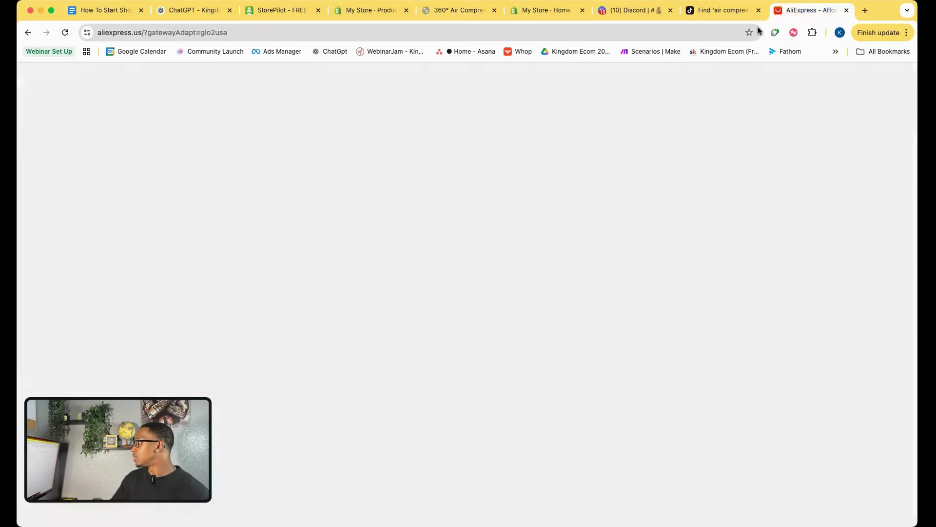
key(super+v)
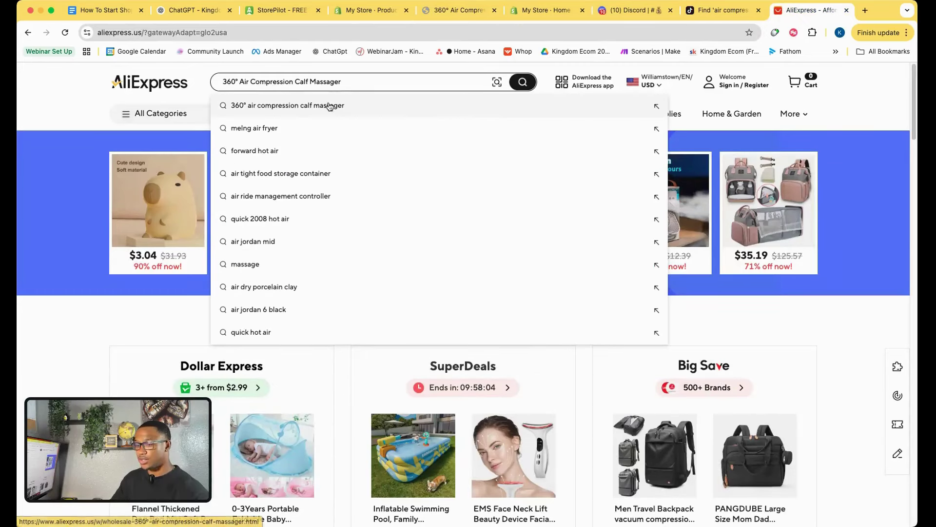
click(329, 107)
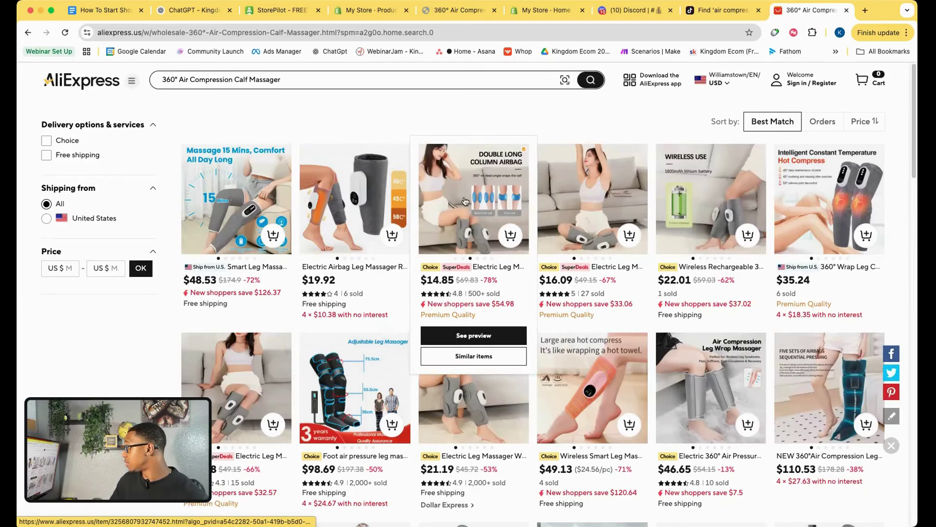
Open the third listing, compare the 2pcs and 1 pcs options, and note the $21.89 price.
click(465, 202)
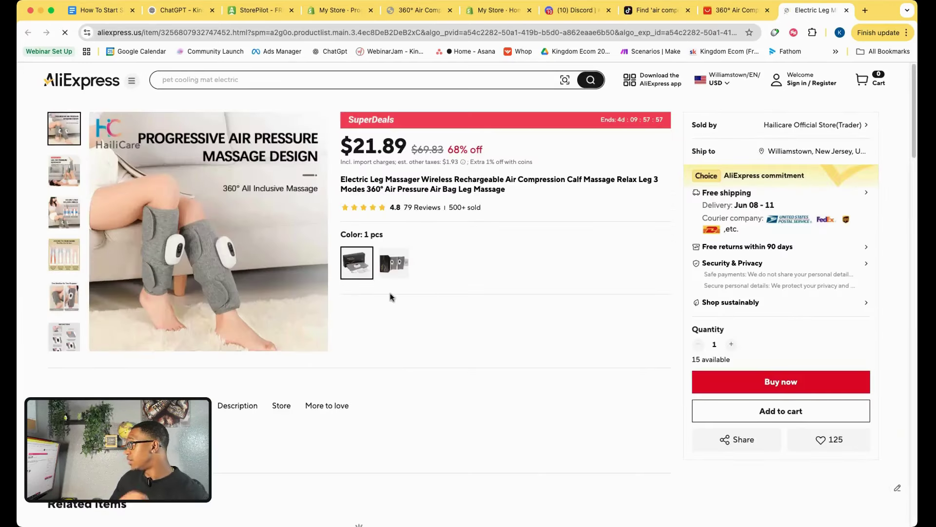
click(409, 272)
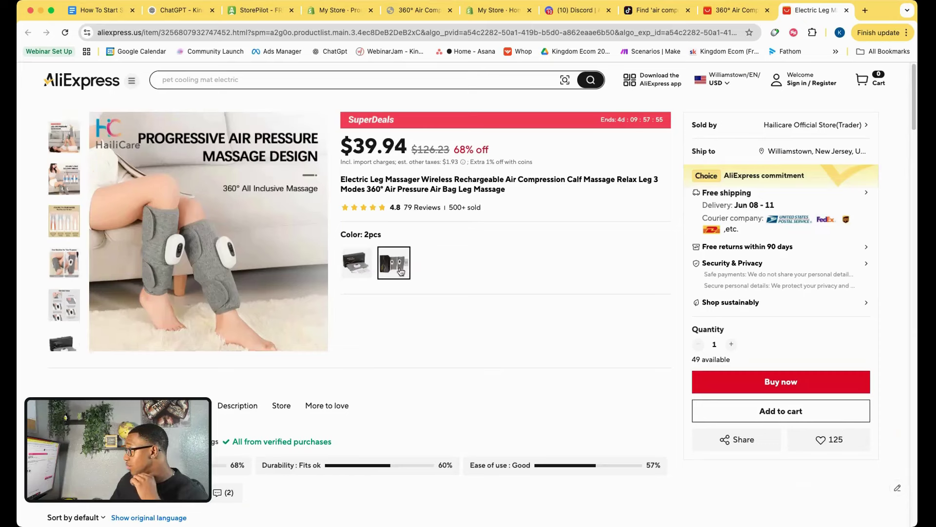
click(358, 276)
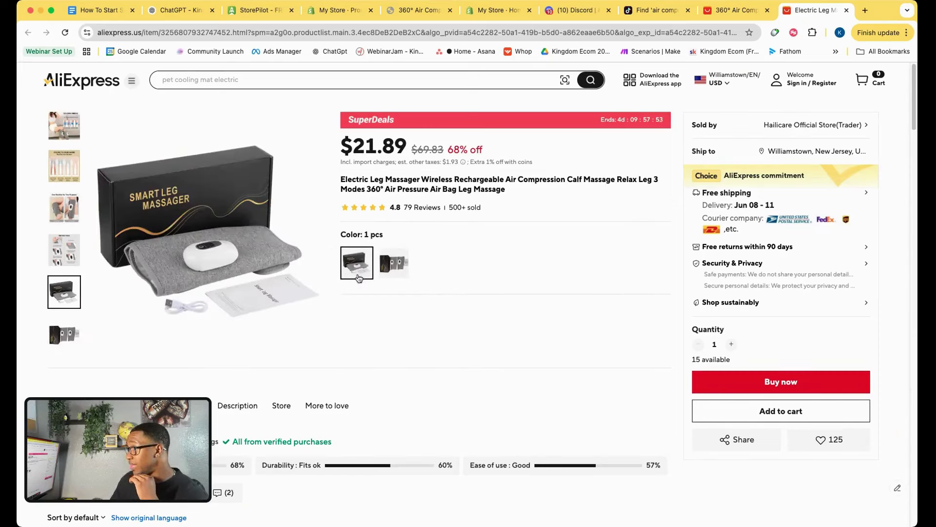
click(394, 268)
click(355, 285)
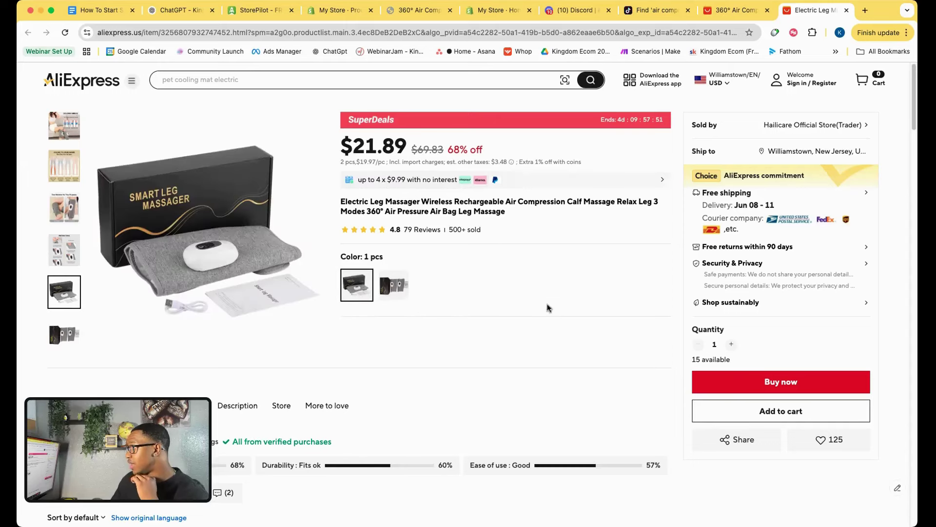
drag(338, 158, 423, 150)
click(477, 252)
Calculate 21.89 x 2.5 in a new Google tab, then return to the live calf massager page.
click(865, 11)
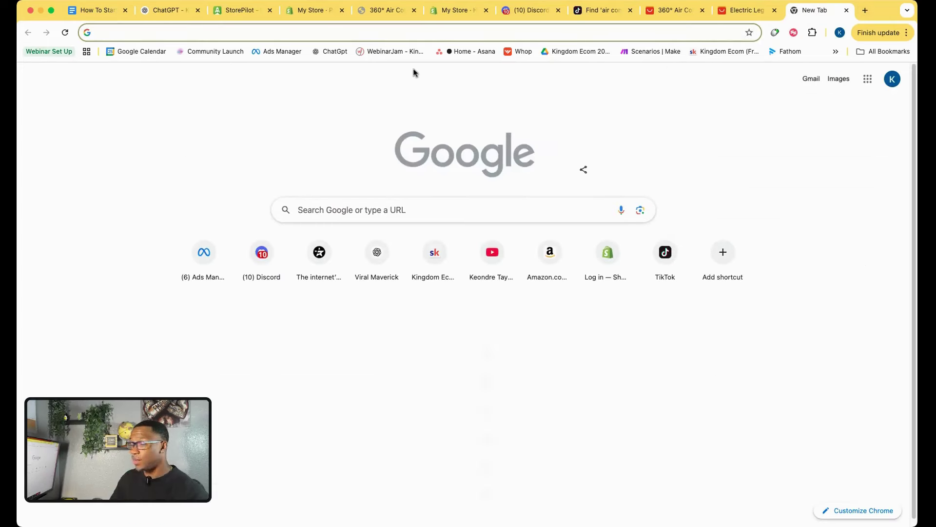
text(21.8)
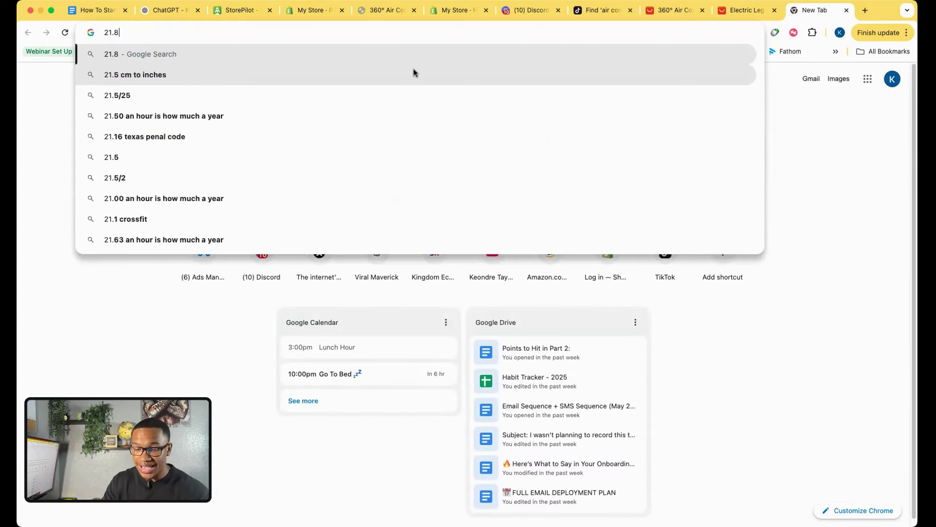
text(9 x 2.5)
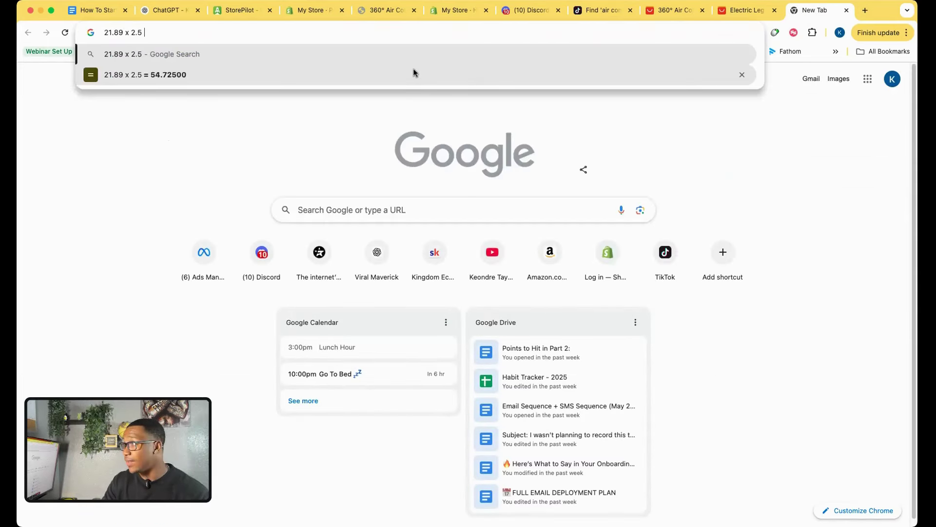
key(Return)
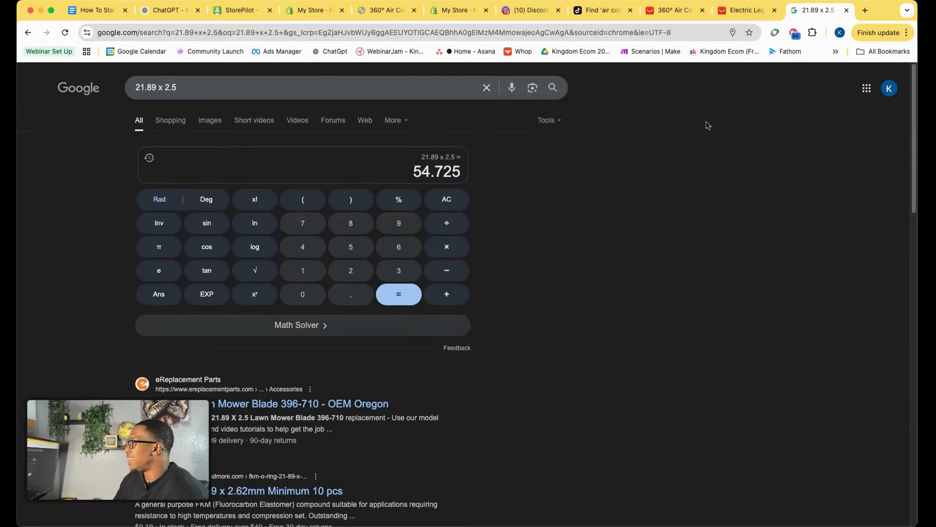
click(377, 17)
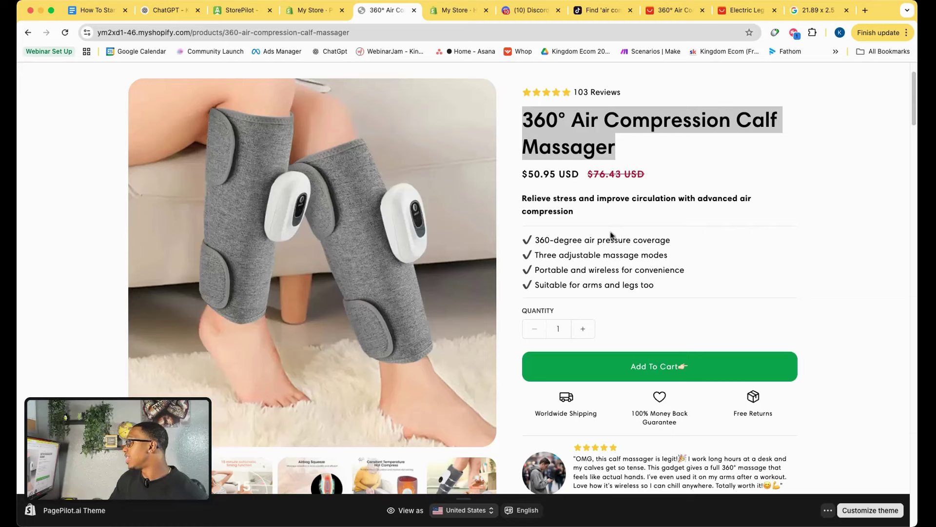
Replace the 50.95 price with 59.99 and select the 76.43 compare-at price for replacement.
click(320, 13)
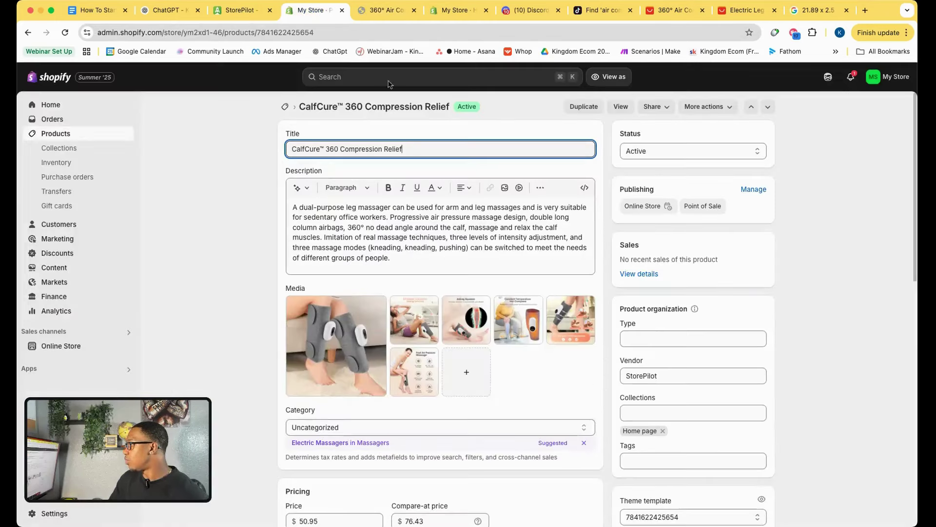
scroll(380, 342, down, 10)
scroll(376, 316, up, 5)
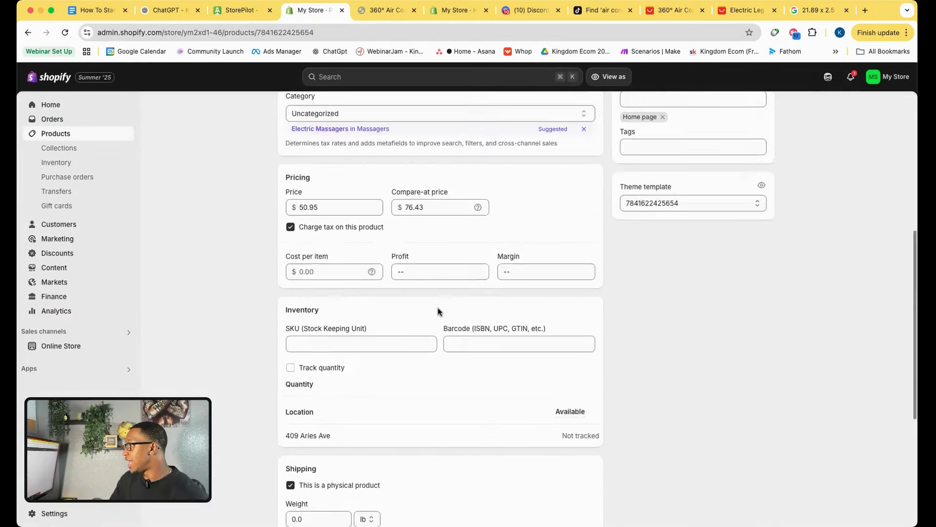
double_click(321, 196)
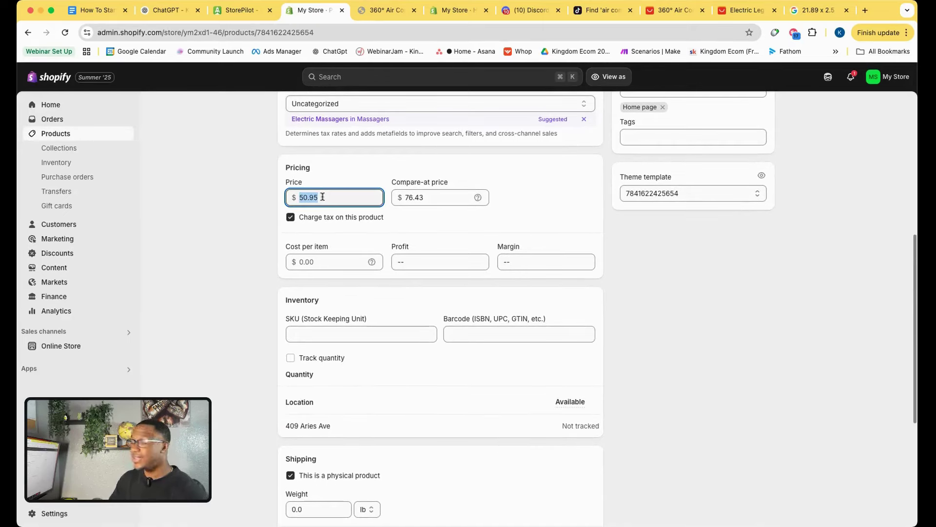
text(59.99)
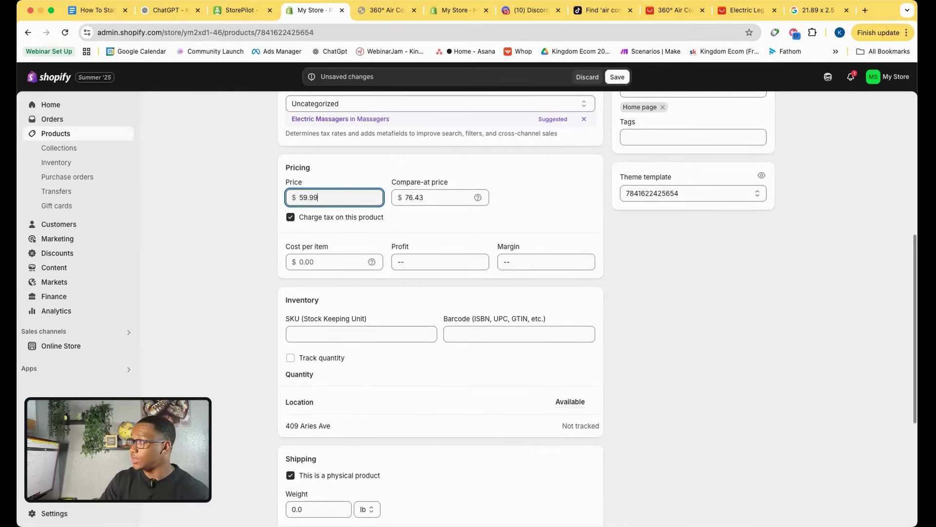
drag(403, 192, 435, 194)
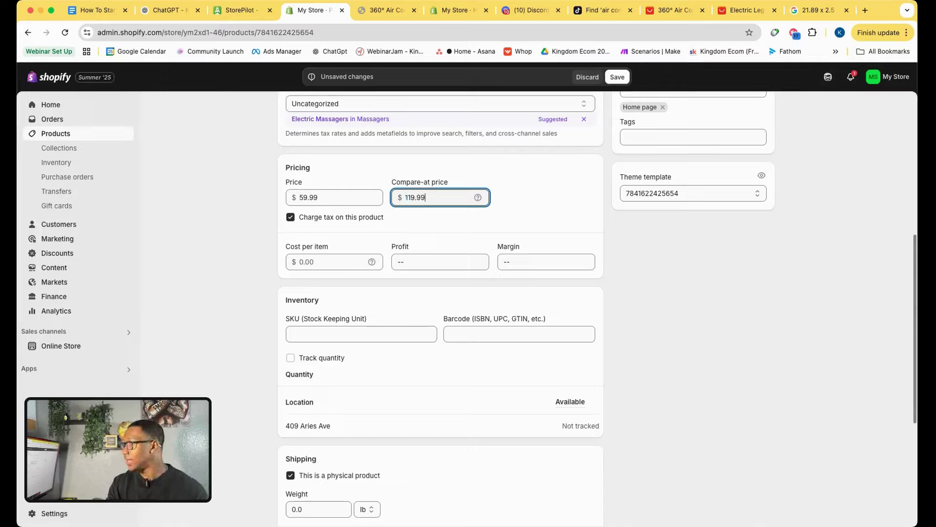
Clear the Google calculator and compute 59.99 × 2 = 119.98 on its keypad.
click(814, 10)
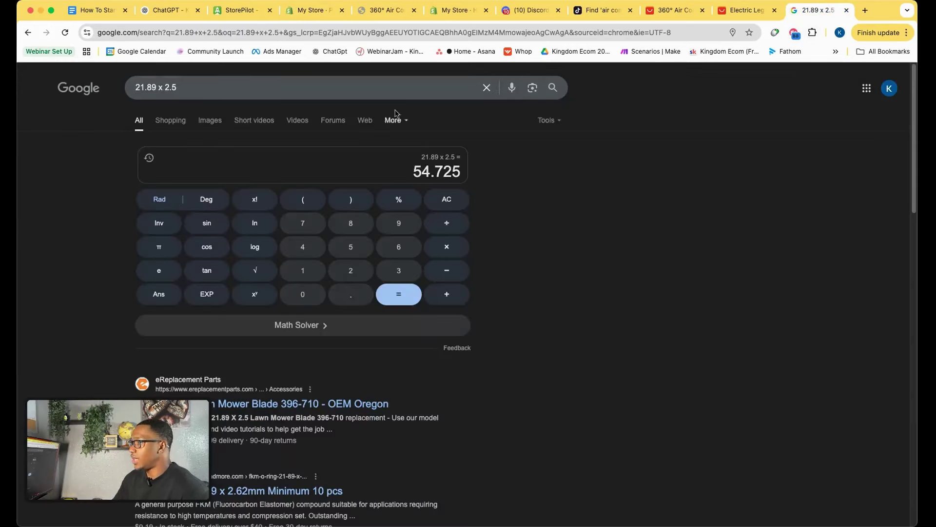
click(452, 207)
click(351, 247)
click(398, 223)
click(363, 296)
double_click(398, 223)
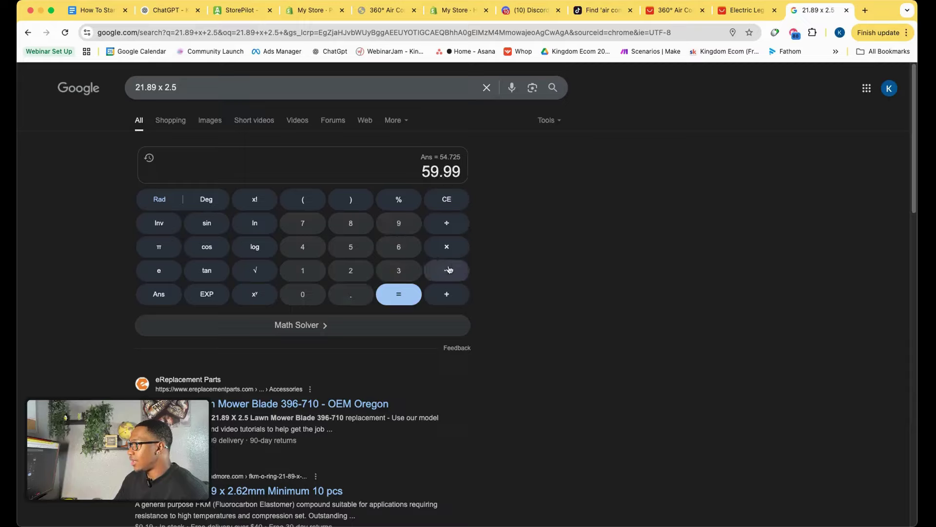
click(446, 246)
click(351, 271)
click(398, 294)
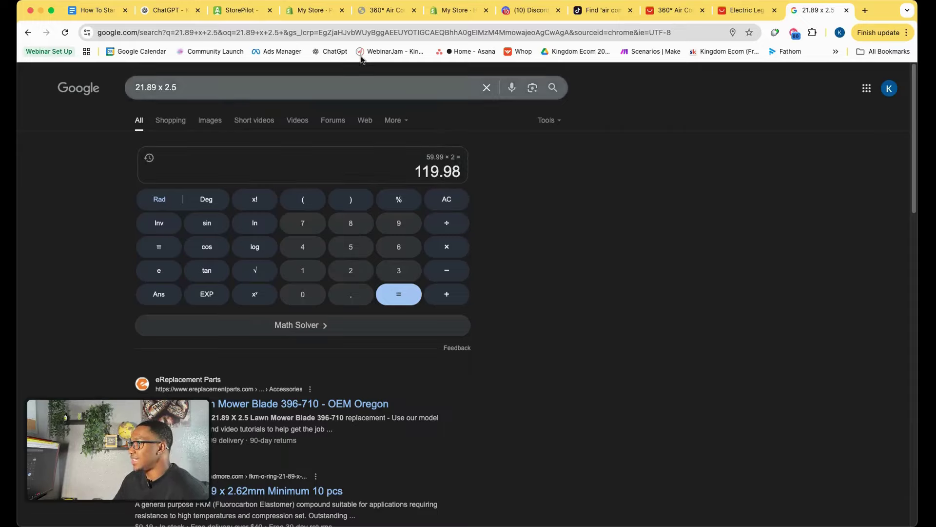
Save the $59.99 price and $119.99 compare-at price, then view the live storefront page.
click(313, 11)
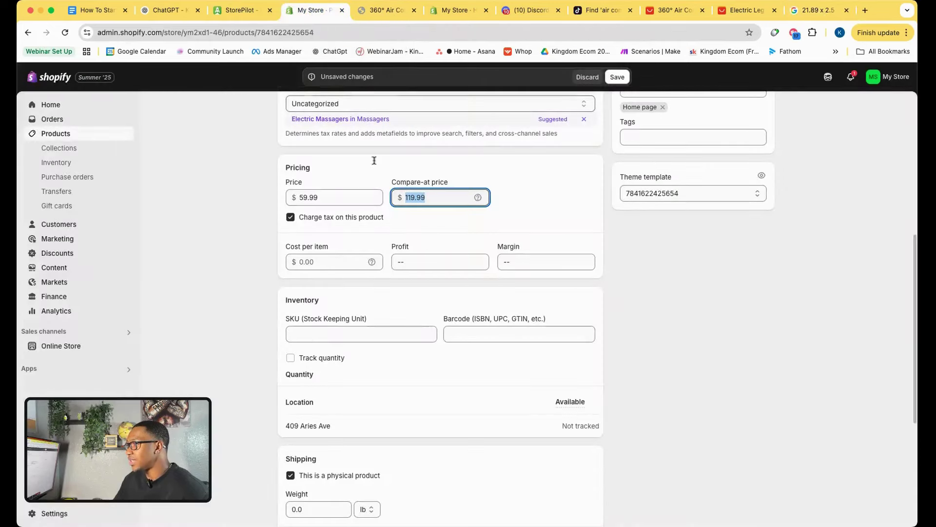
scroll(457, 305, down, 4)
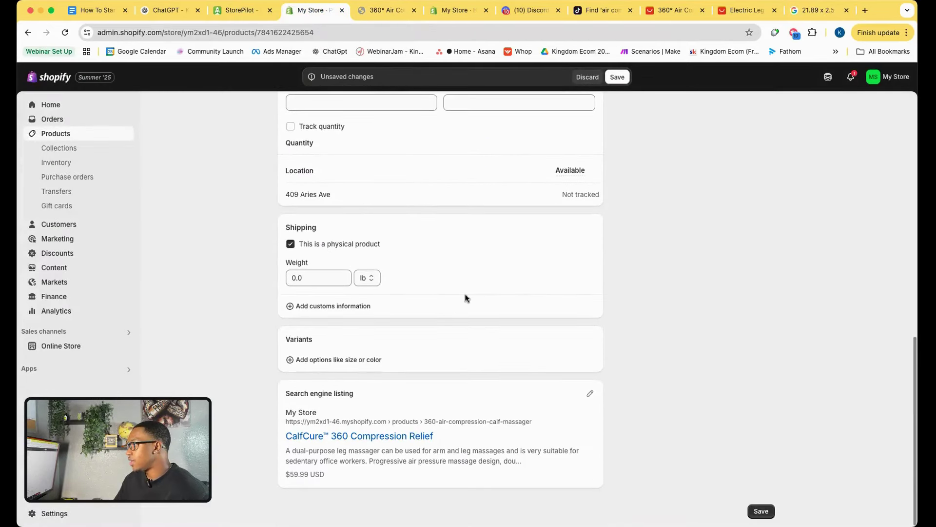
click(618, 77)
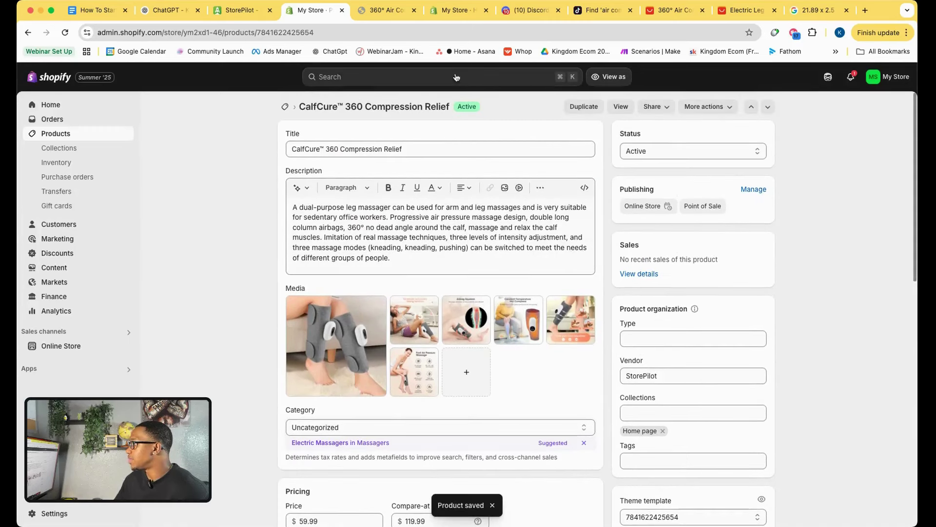
click(454, 11)
click(387, 11)
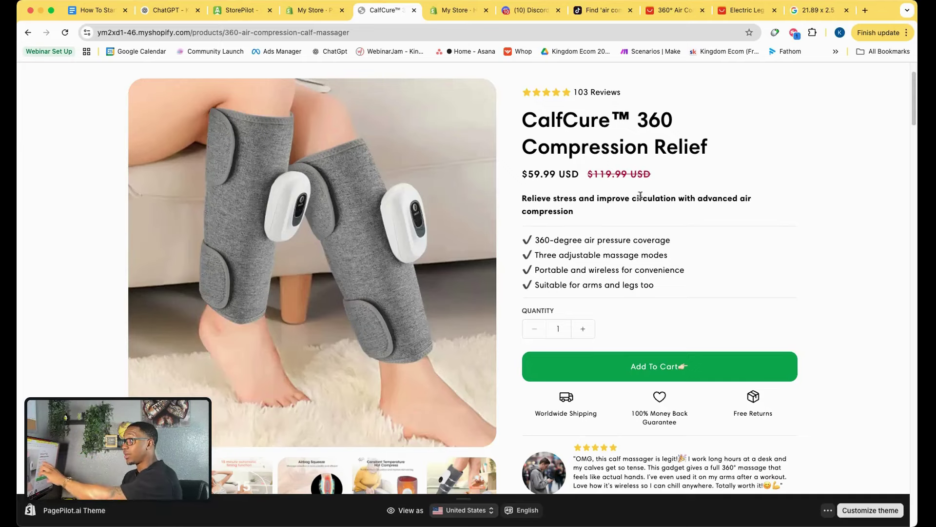
Open Inspect on the storefront page to switch to a mobile-width preview.
scroll(415, 267, down, 3)
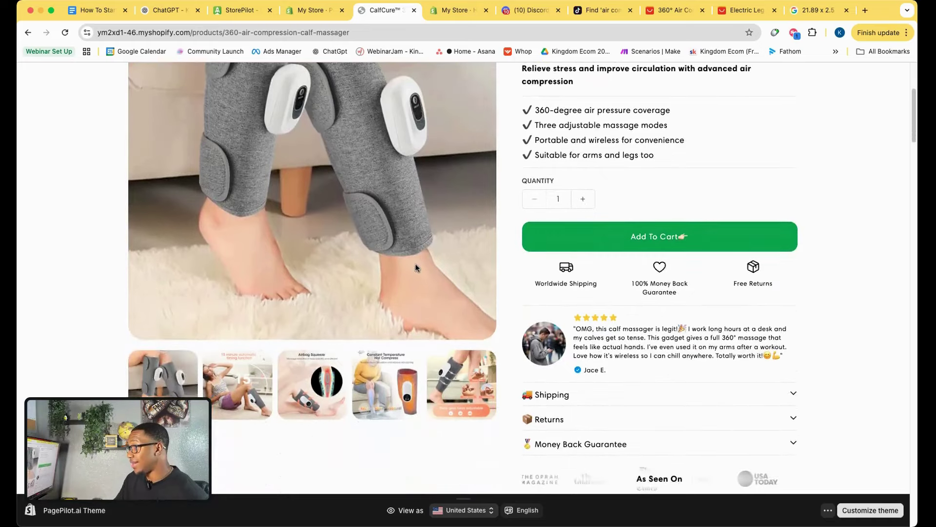
scroll(416, 267, down, 1)
scroll(543, 247, up, 5)
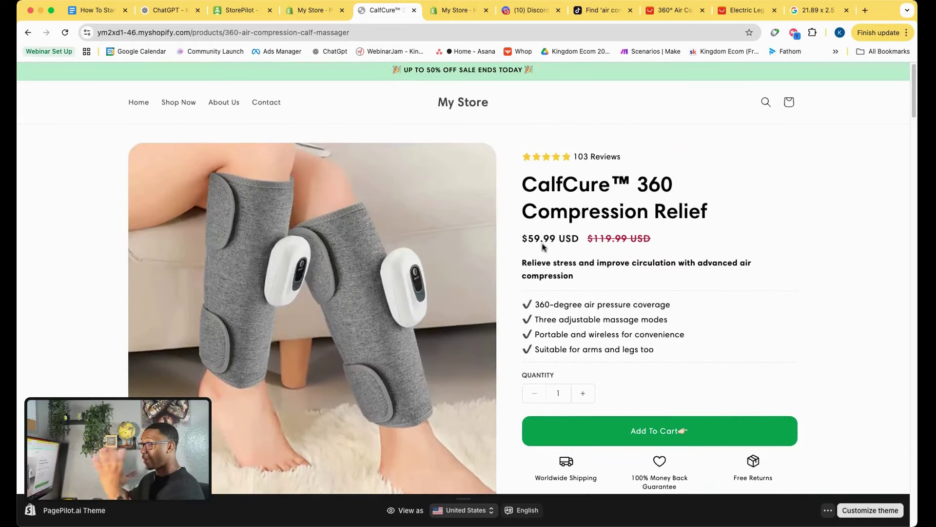
right_click(751, 291)
click(807, 451)
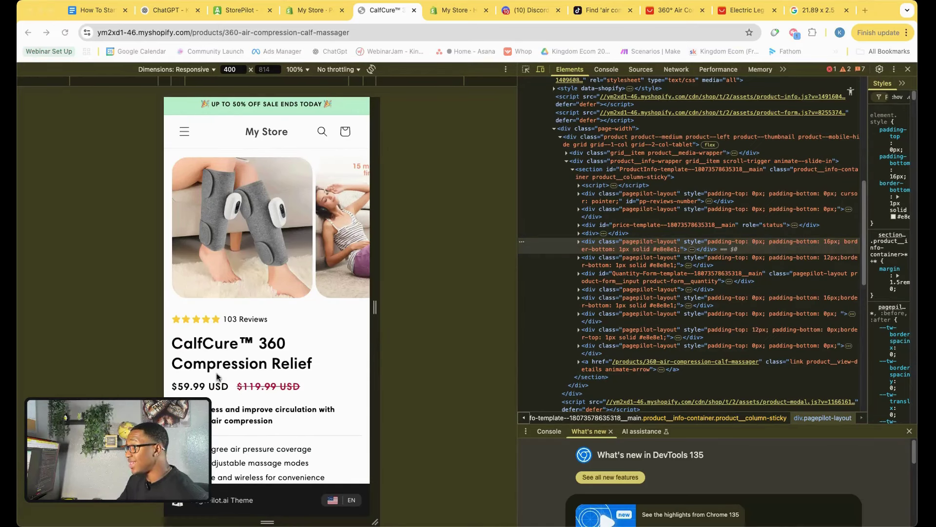
Scroll through the mobile preview showing $59.99 down from $119.99 with 103 reviews.
scroll(293, 302, down, 1)
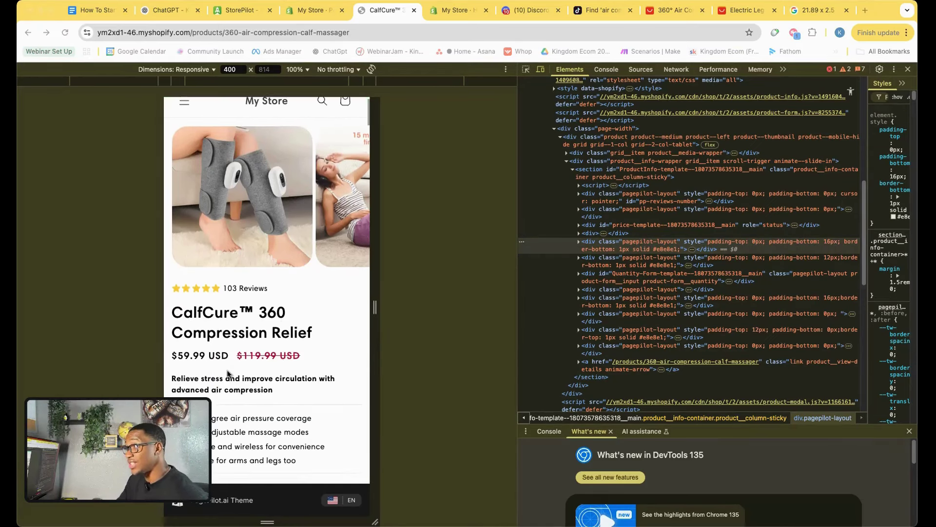
scroll(273, 302, down, 10)
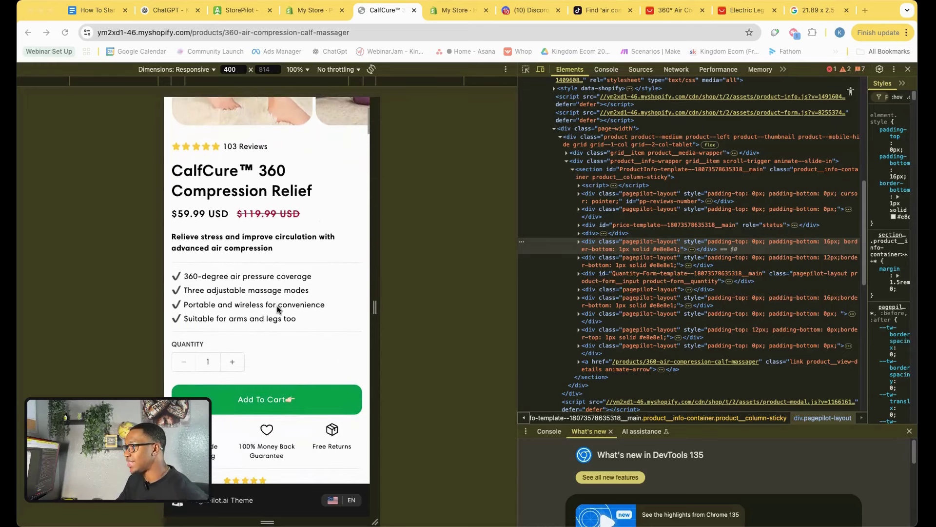
scroll(275, 316, down, 7)
scroll(278, 307, up, 6)
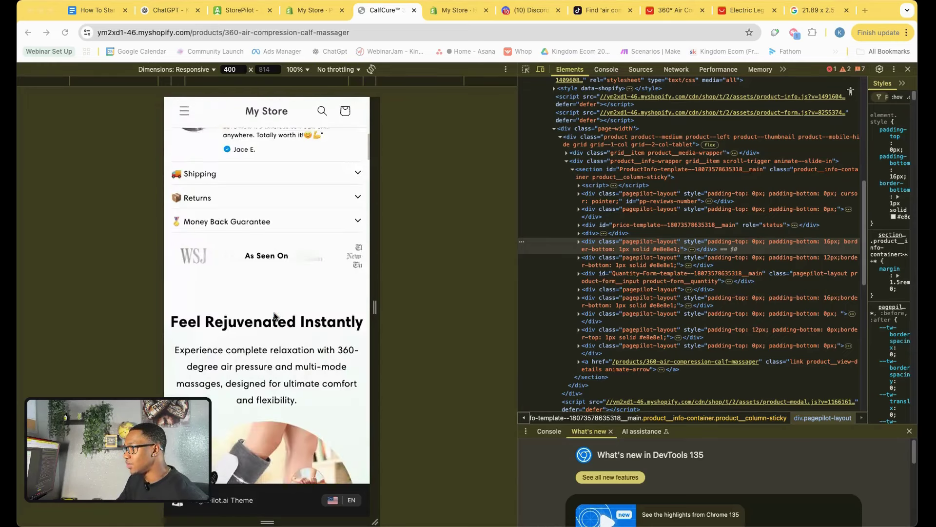
scroll(279, 301, down, 15)
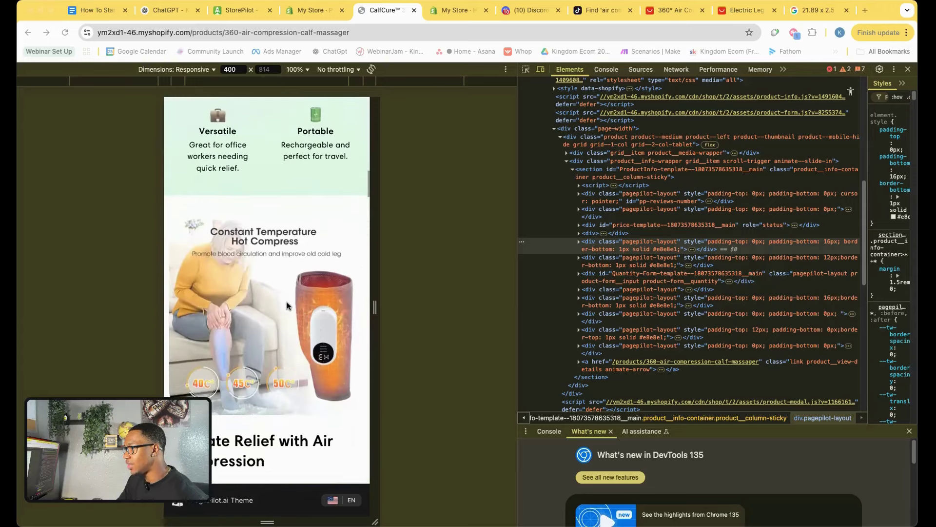
scroll(286, 305, down, 10)
scroll(287, 304, up, 20)
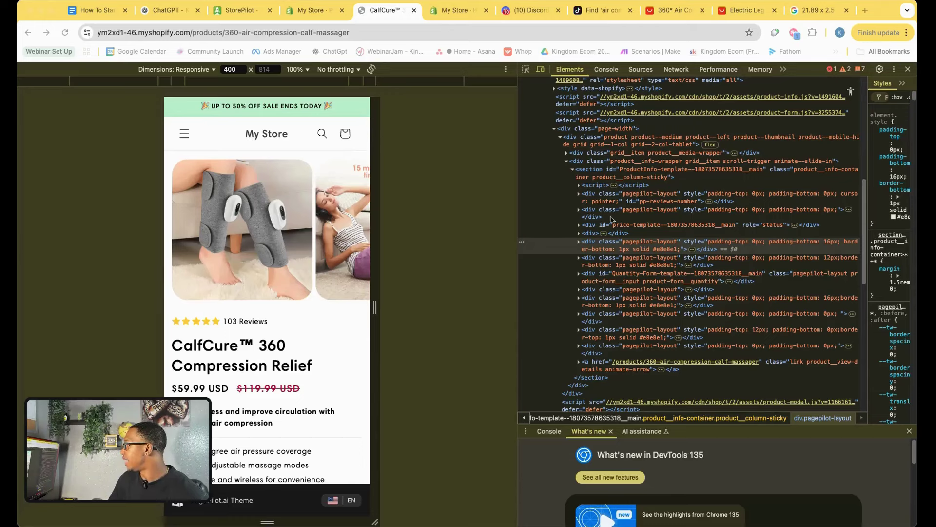
Tick 'Update price' and 'Clean up product description' in the checklist, then return to AliExpress results.
click(110, 12)
click(314, 311)
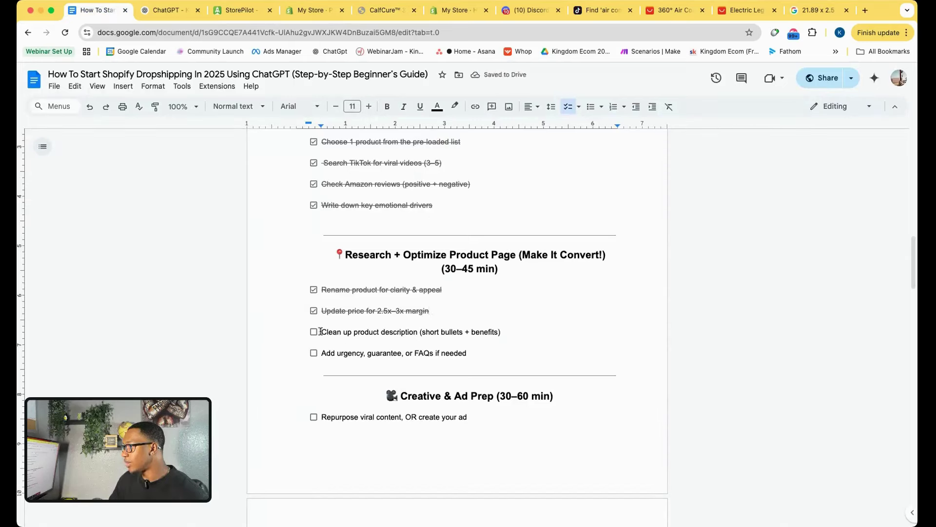
click(313, 332)
click(370, 16)
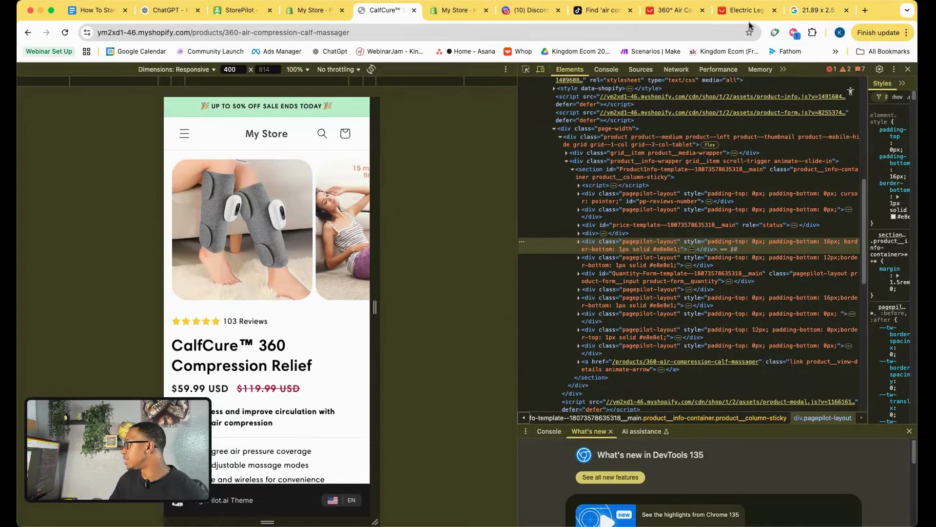
click(680, 10)
Search Google for '360° Air Compression Calf Massager shopify' and open the 3 Modes Leg Massager listing.
drag(318, 80, 163, 79)
key(super+c)
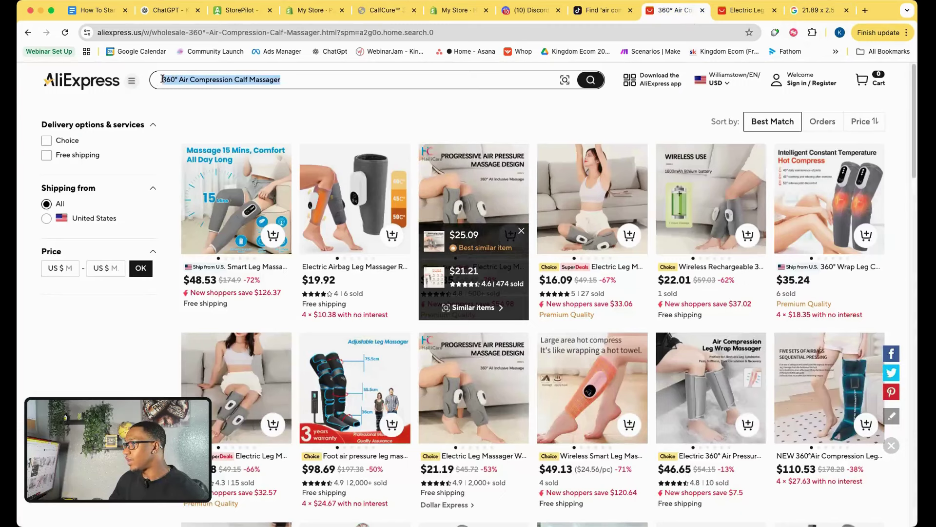
click(813, 12)
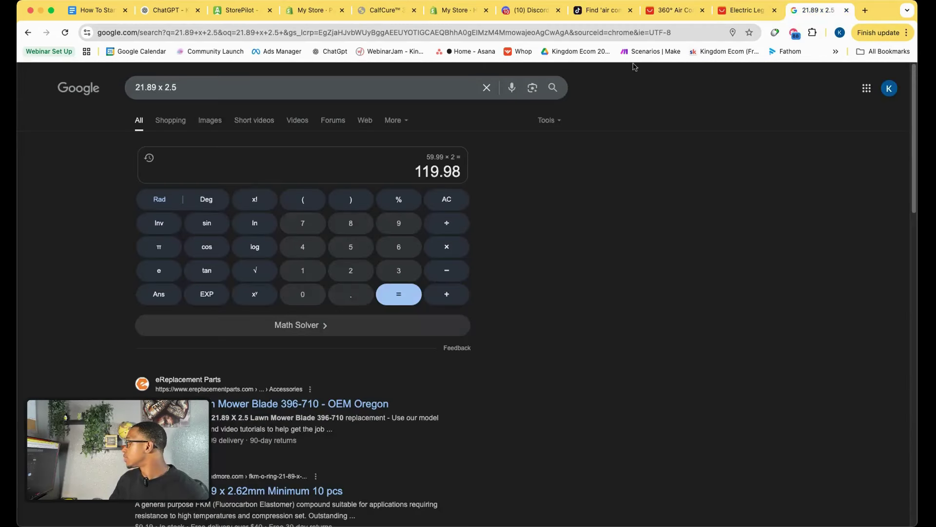
triple_click(156, 87)
key(super+v)
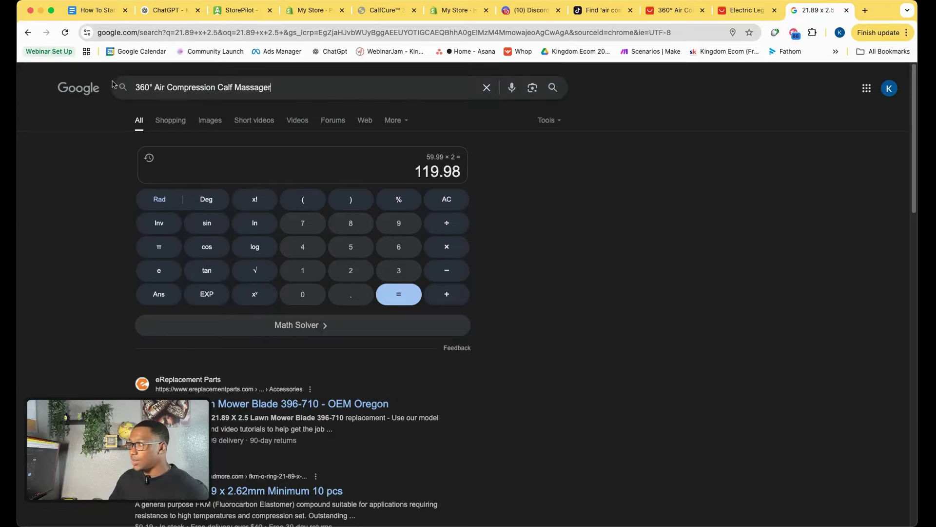
text(shopi)
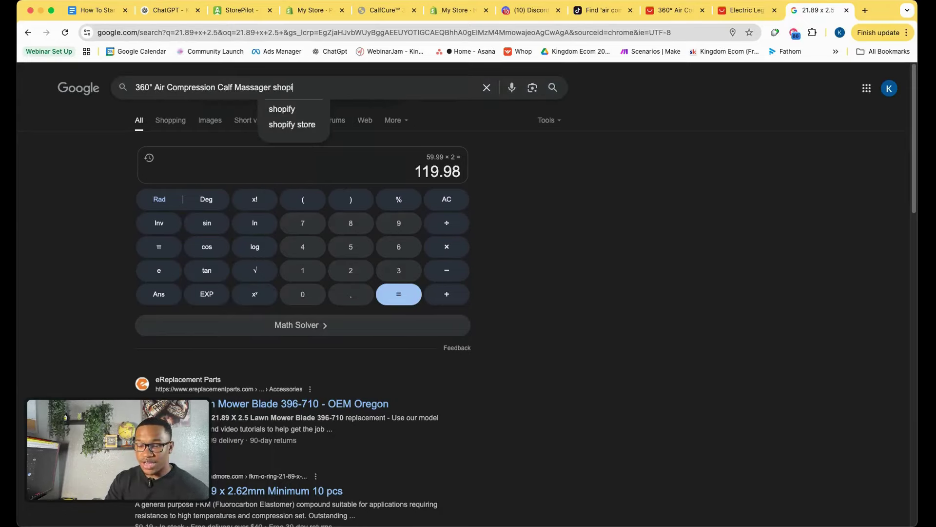
text(fy)
key(Return)
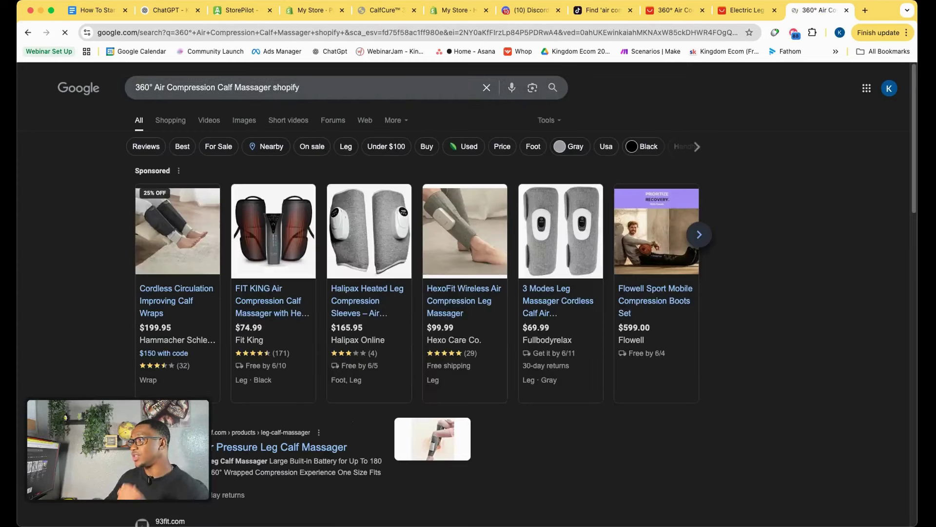
mouse_move(306, 291)
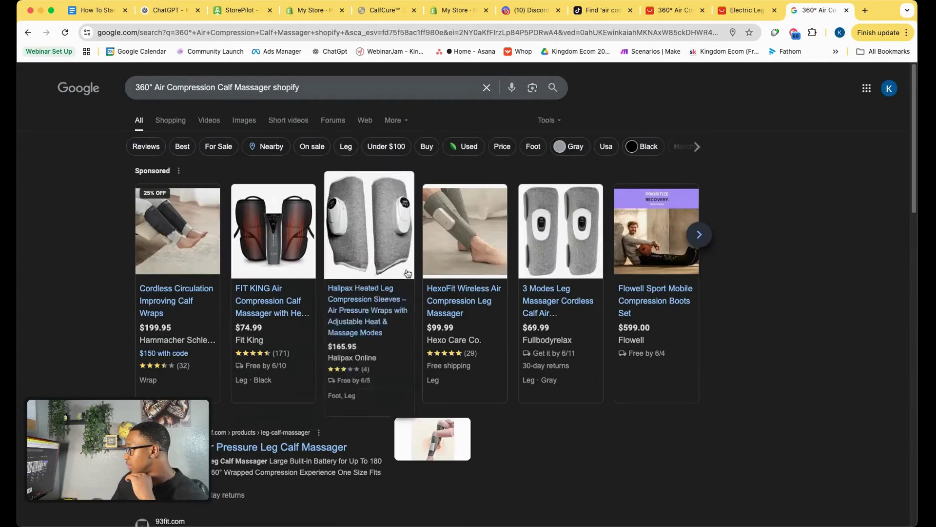
click(553, 310)
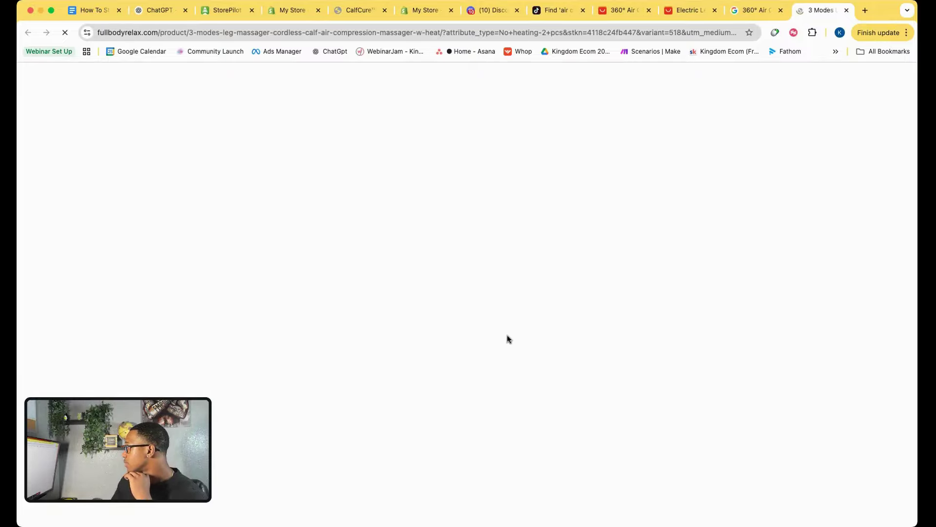
Scroll the 3 Modes Leg Massager page down to its package contents, then return to Google.
scroll(573, 344, down, 7)
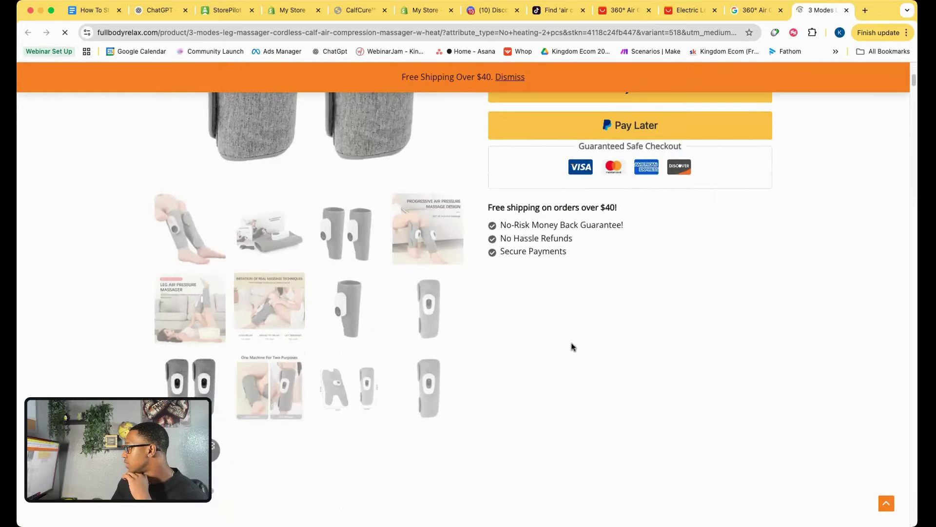
scroll(573, 346, down, 15)
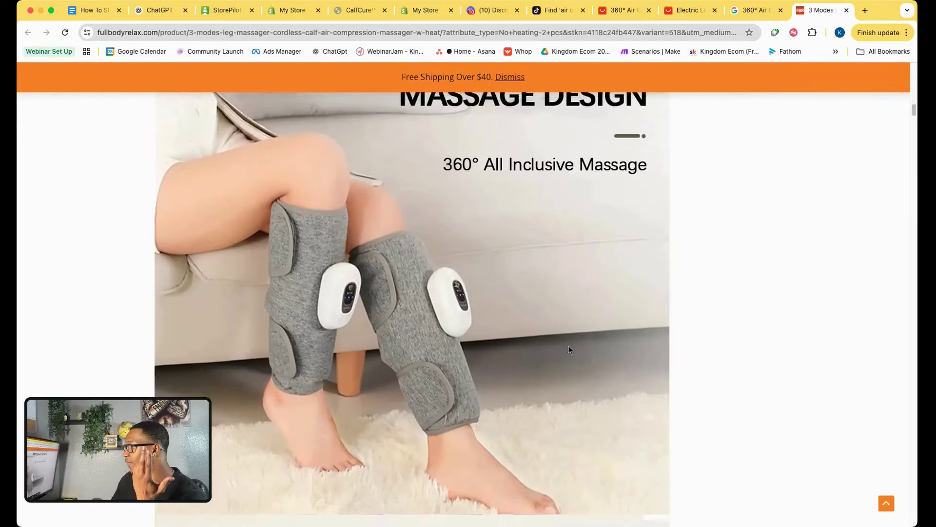
scroll(569, 349, down, 15)
scroll(569, 349, down, 20)
scroll(569, 349, down, 15)
scroll(569, 349, up, 6)
scroll(568, 349, down, 3)
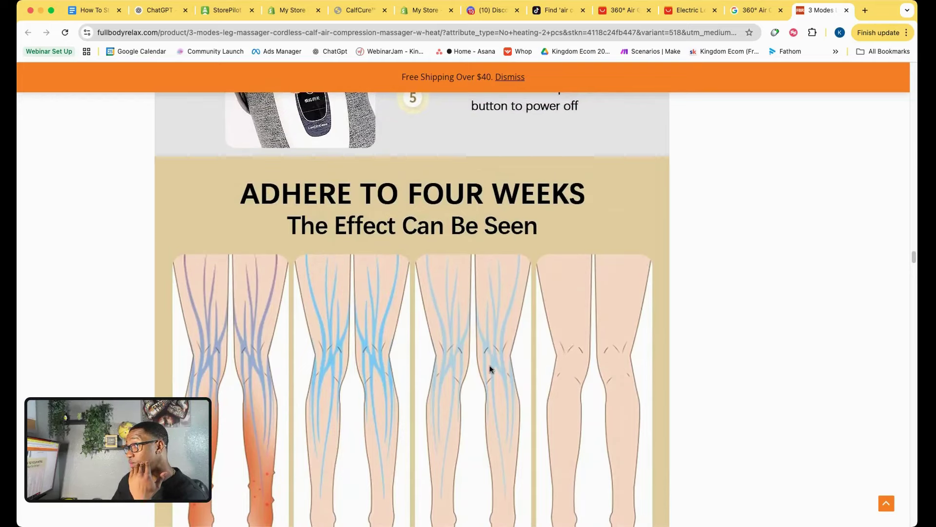
scroll(523, 371, down, 15)
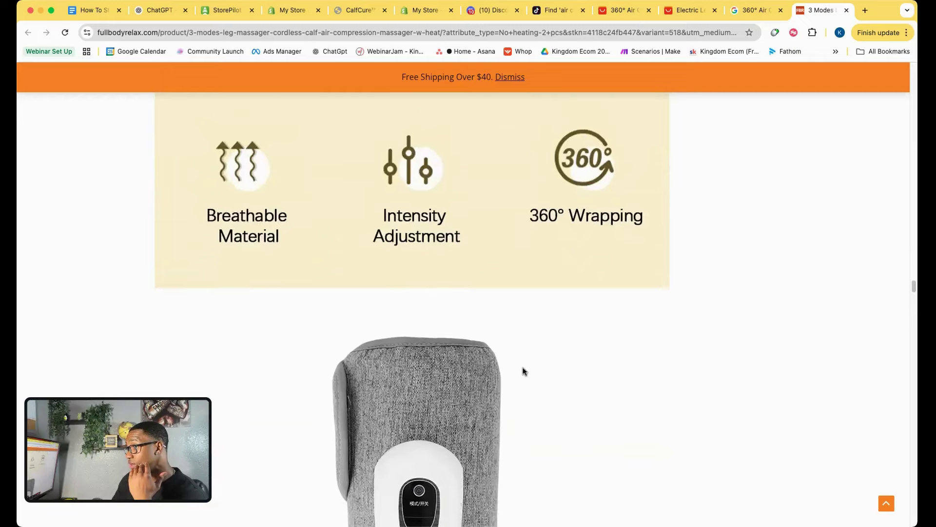
scroll(524, 371, down, 20)
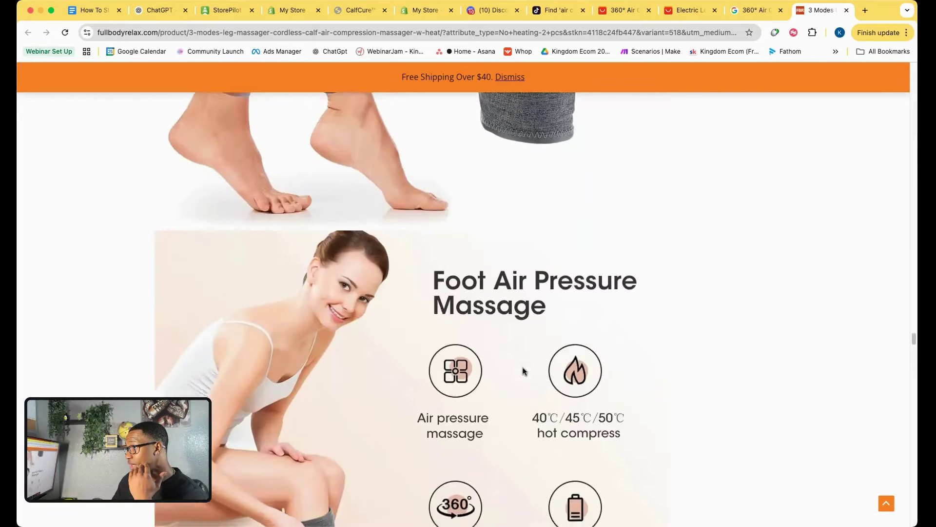
scroll(523, 371, down, 15)
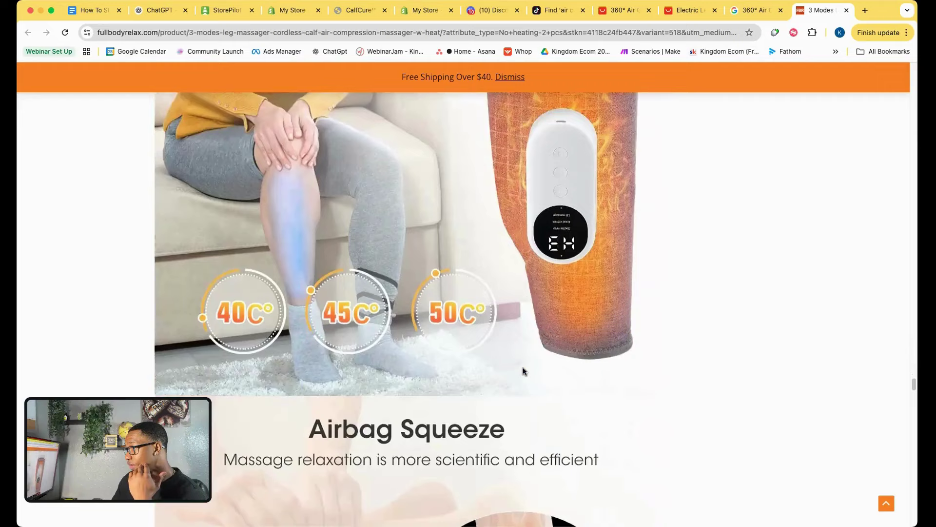
scroll(466, 343, down, 20)
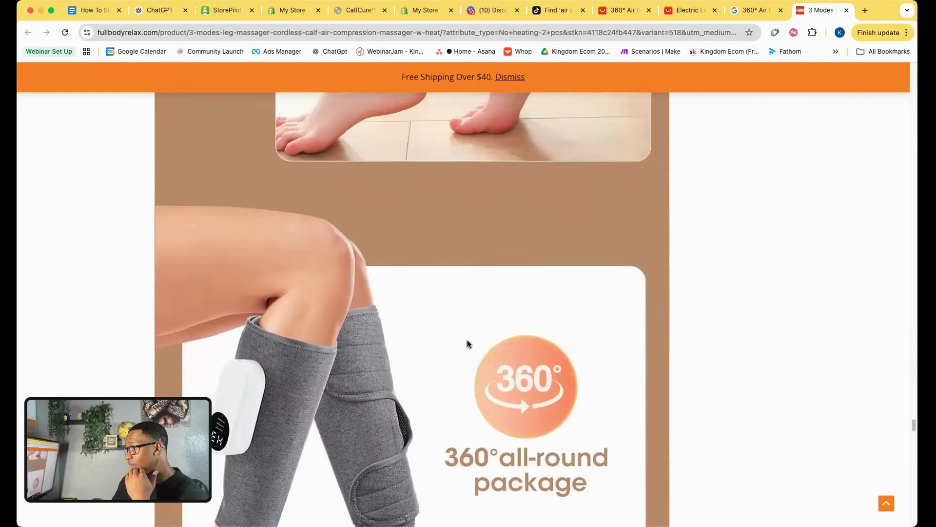
scroll(467, 343, down, 20)
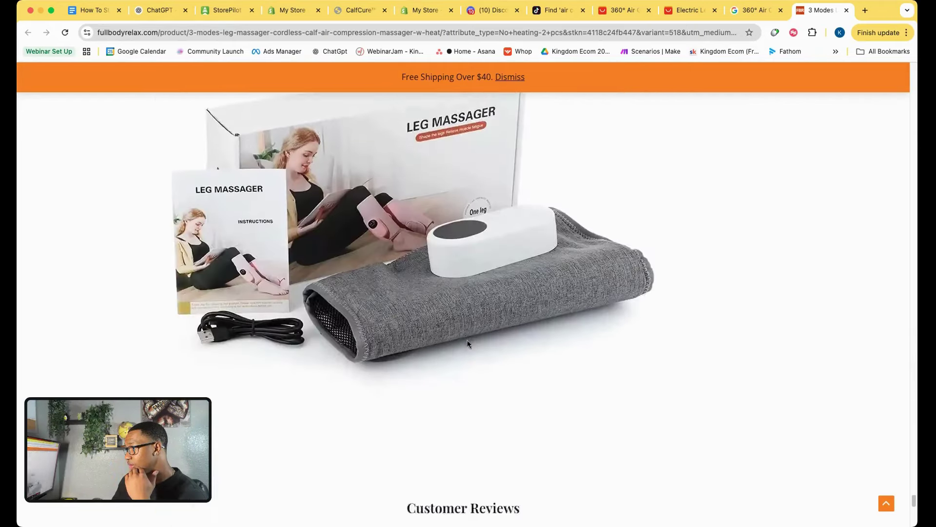
click(754, 10)
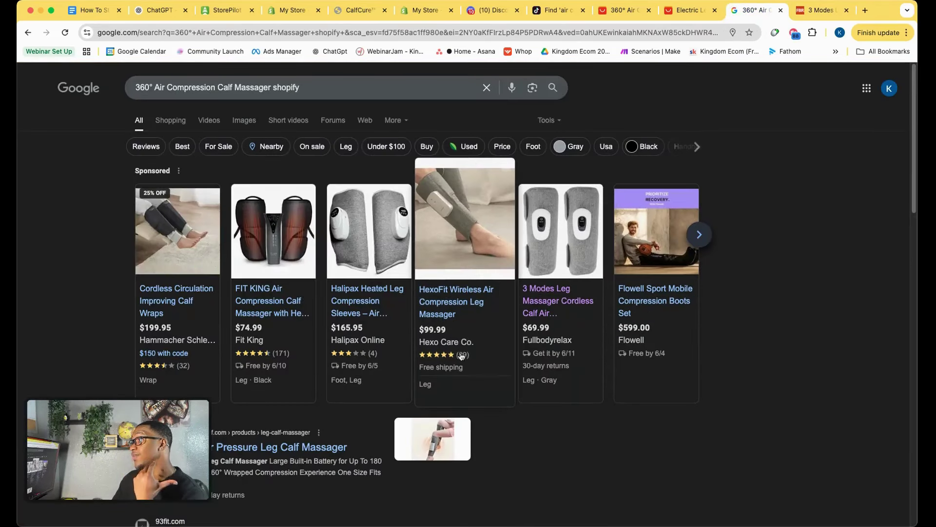
Open the HexoFit Wireless Air Compression Leg Massager in a new tab and browse its $99.99 page.
right_click(464, 310)
click(477, 311)
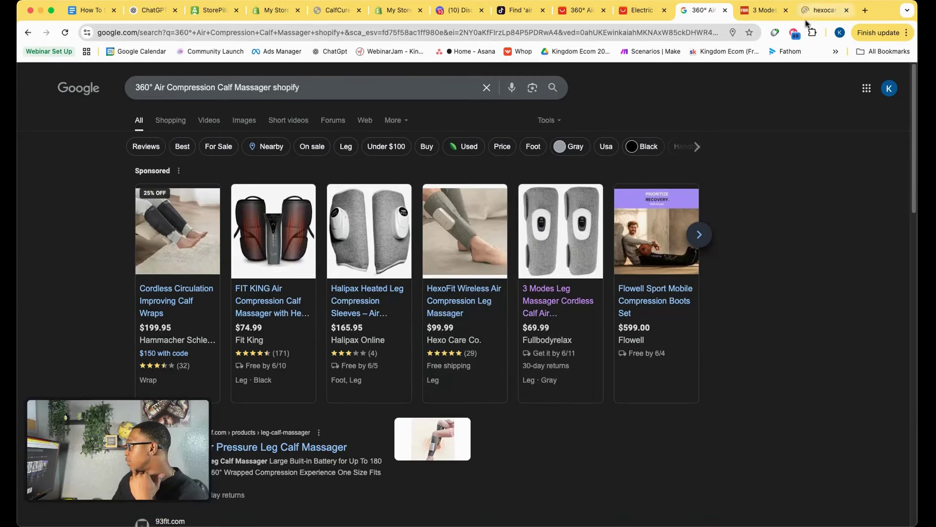
click(825, 9)
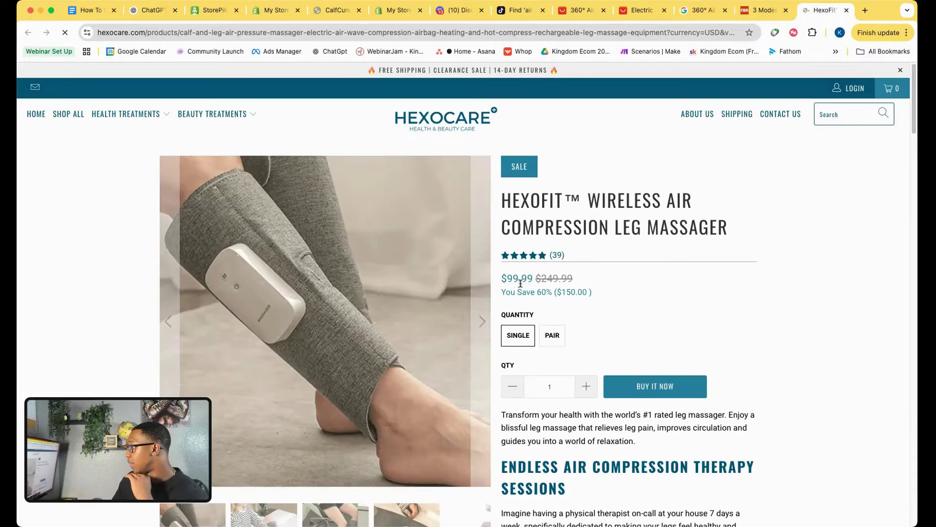
scroll(520, 283, down, 17)
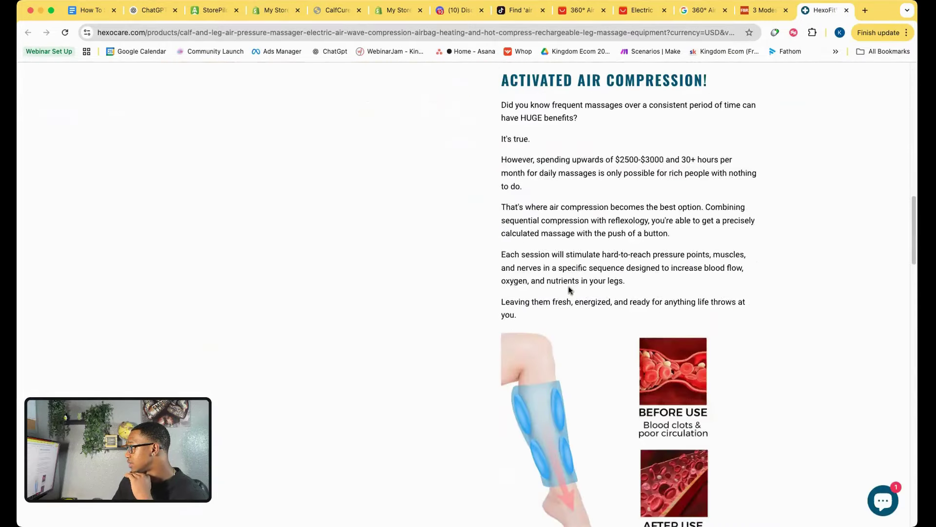
scroll(571, 292, down, 8)
scroll(686, 247, up, 6)
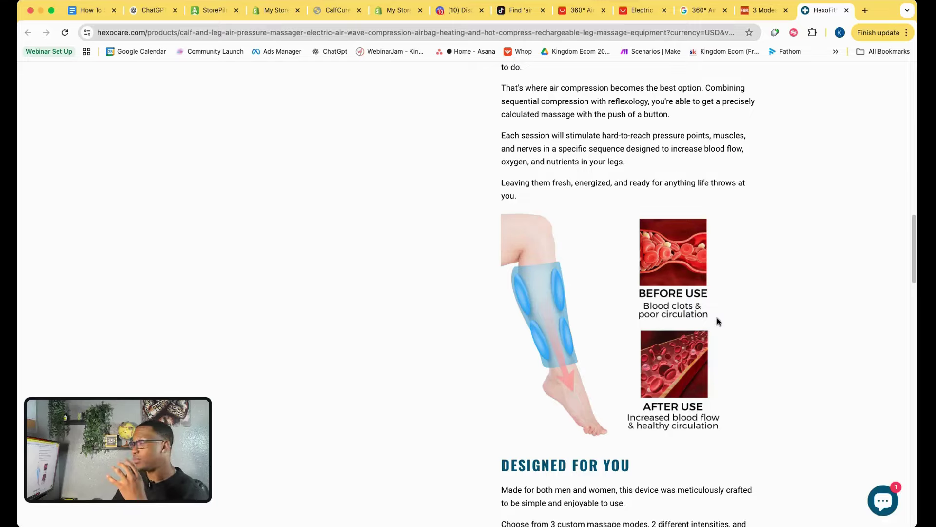
scroll(717, 321, down, 20)
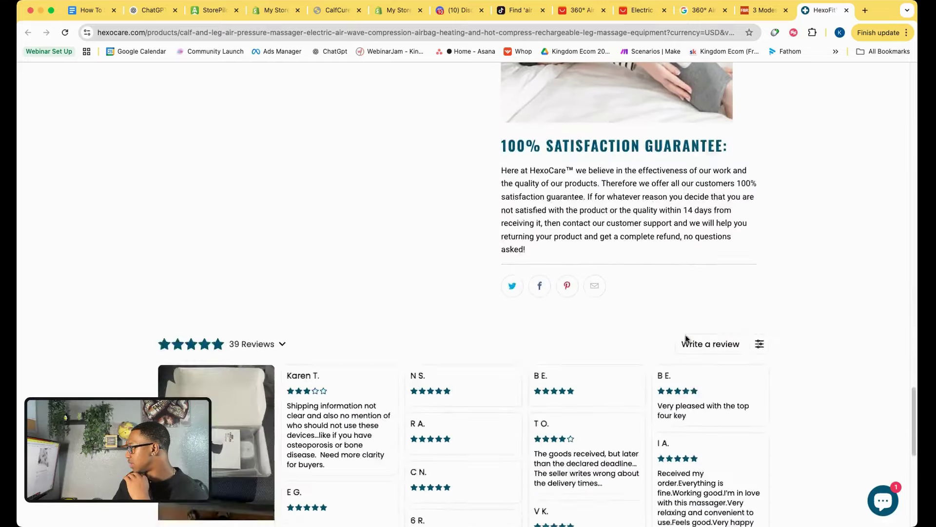
scroll(685, 338, down, 10)
scroll(685, 337, up, 20)
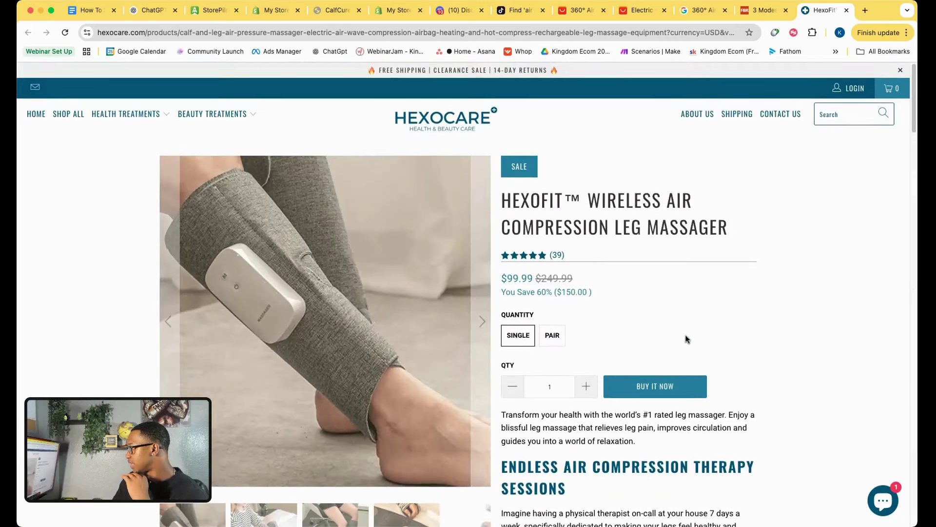
scroll(686, 338, down, 4)
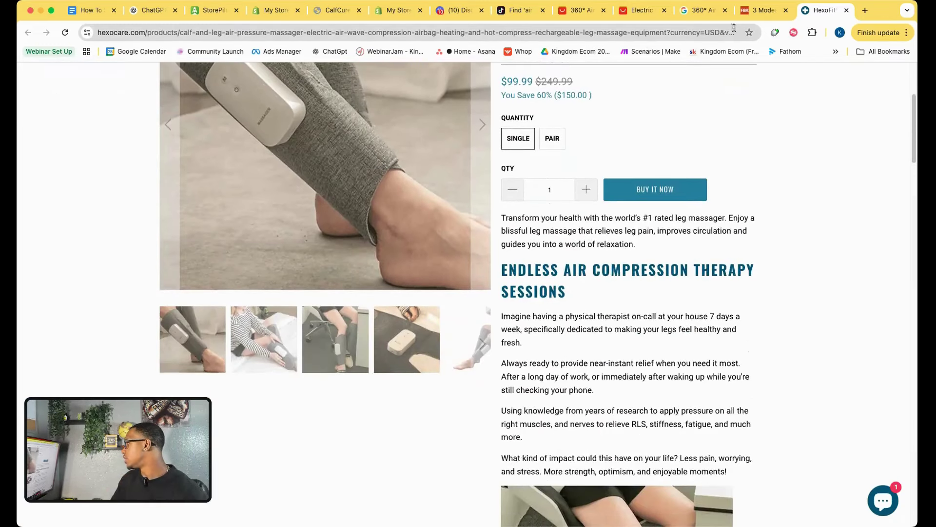
click(702, 10)
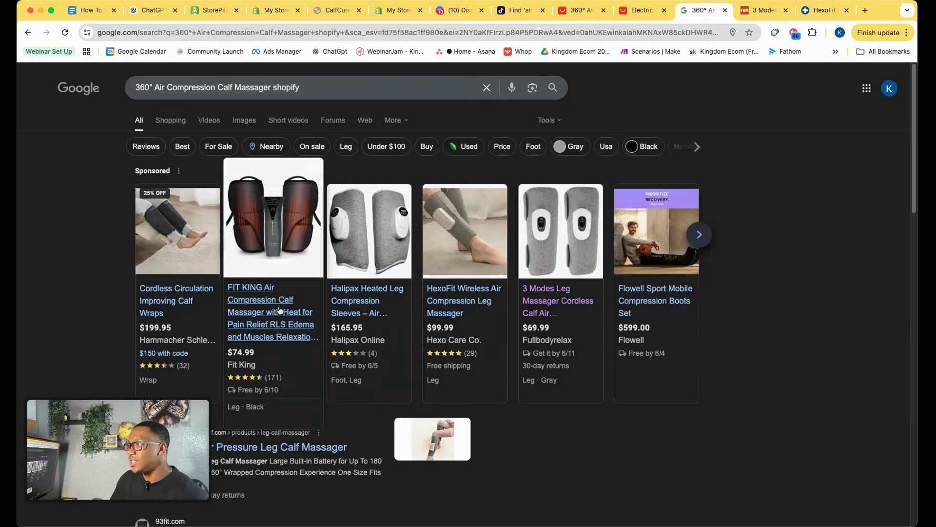
Open the Nooro and PharmaFoot sponsored listings in new tabs and view Nooro's 3-in-1 massager page.
click(699, 235)
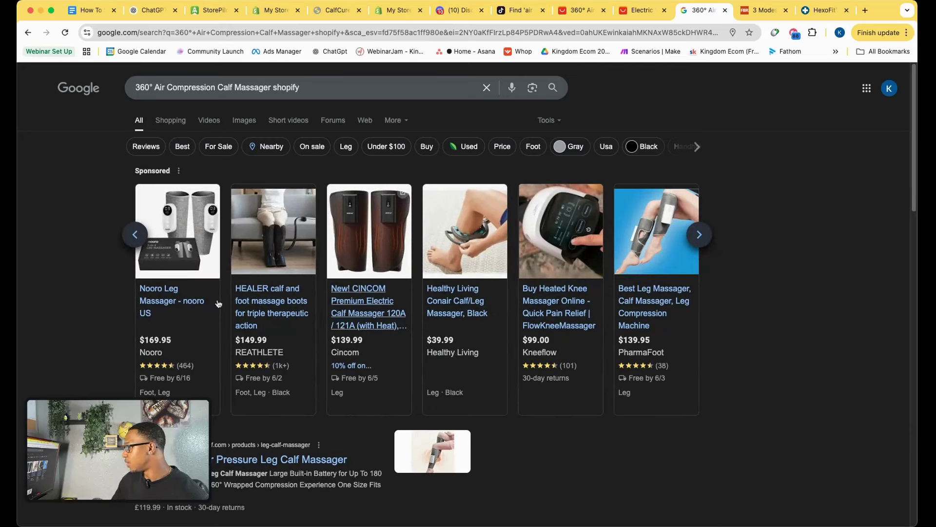
right_click(176, 295)
click(268, 299)
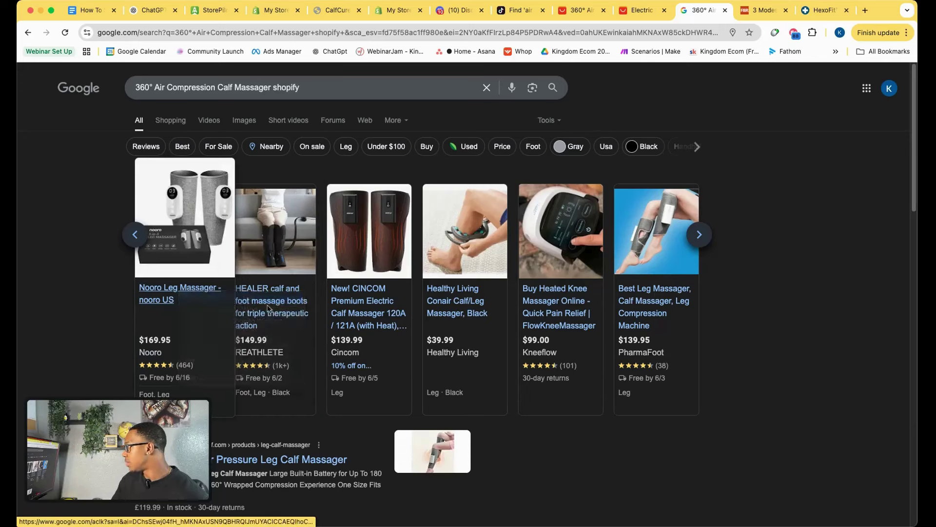
right_click(646, 293)
click(737, 279)
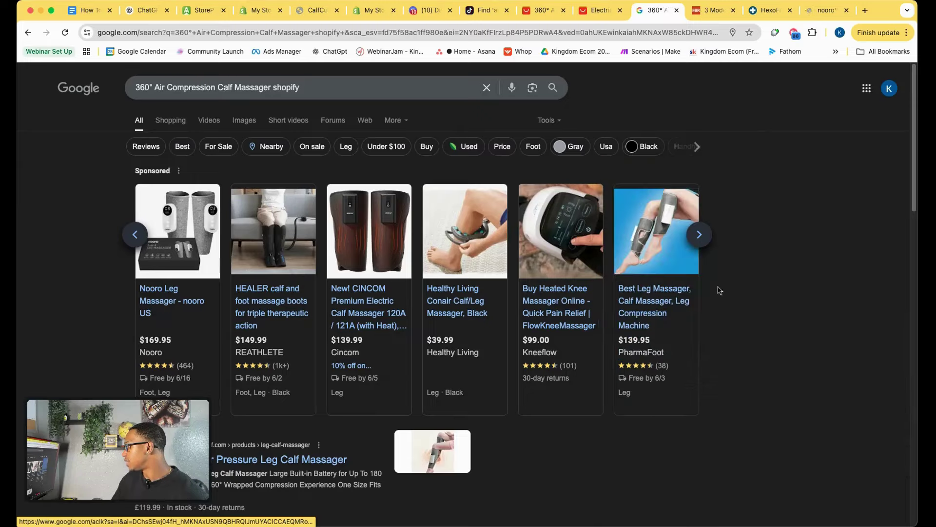
right_click(658, 296)
click(675, 299)
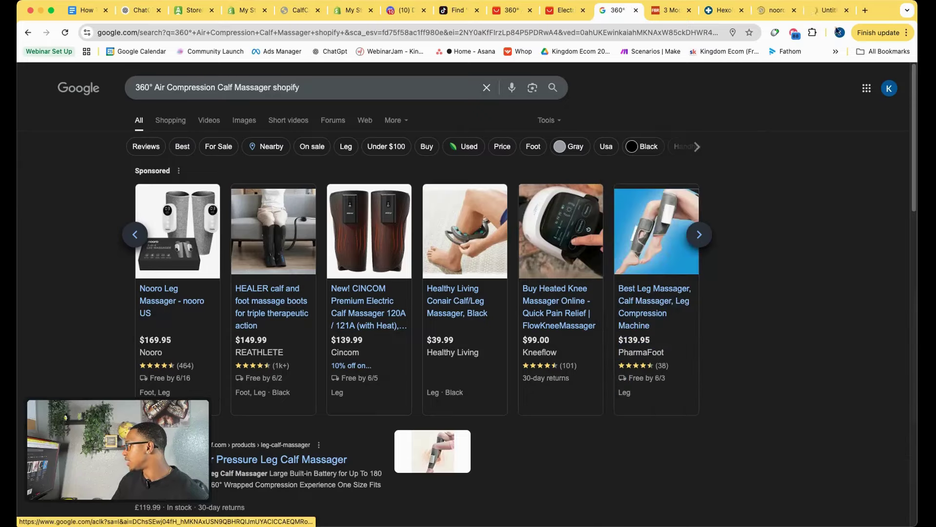
click(775, 10)
scroll(576, 320, down, 15)
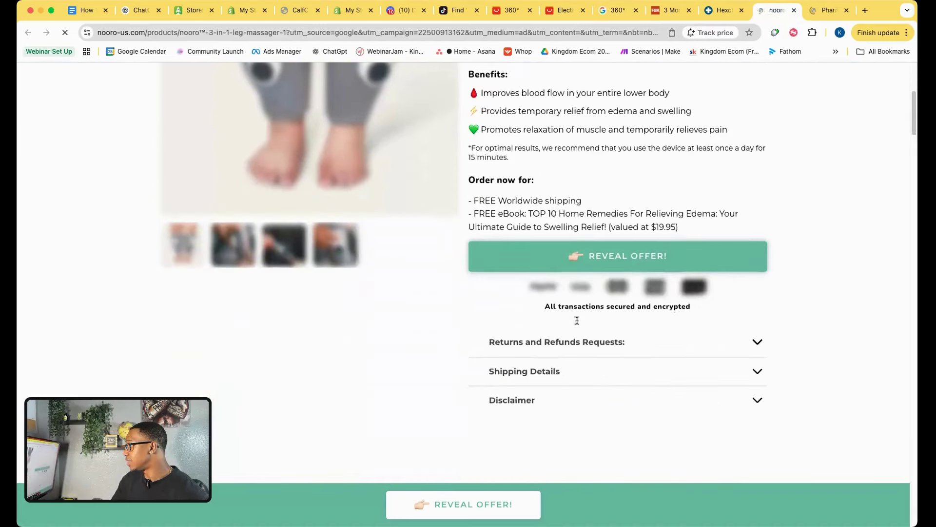
scroll(576, 323, down, 2)
scroll(568, 253, up, 4)
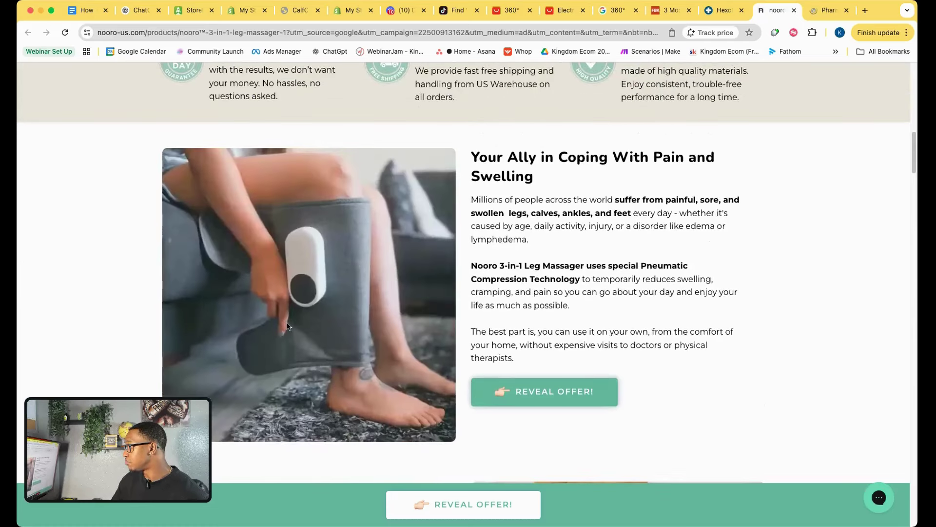
scroll(285, 288, down, 1)
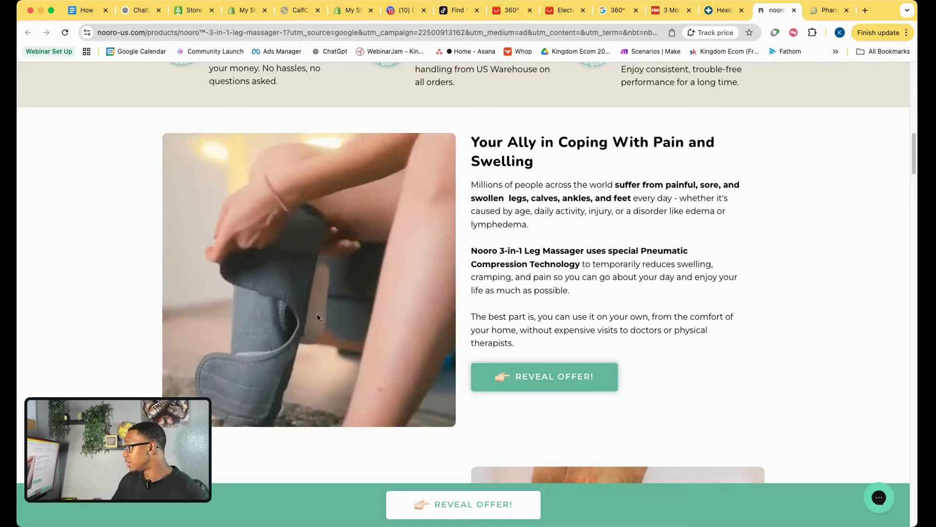
scroll(346, 352, down, 8)
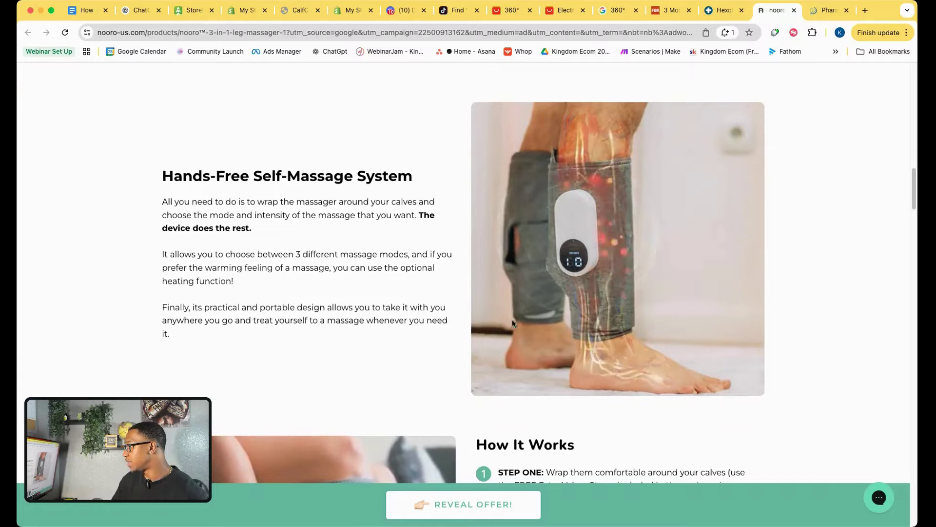
scroll(581, 269, down, 7)
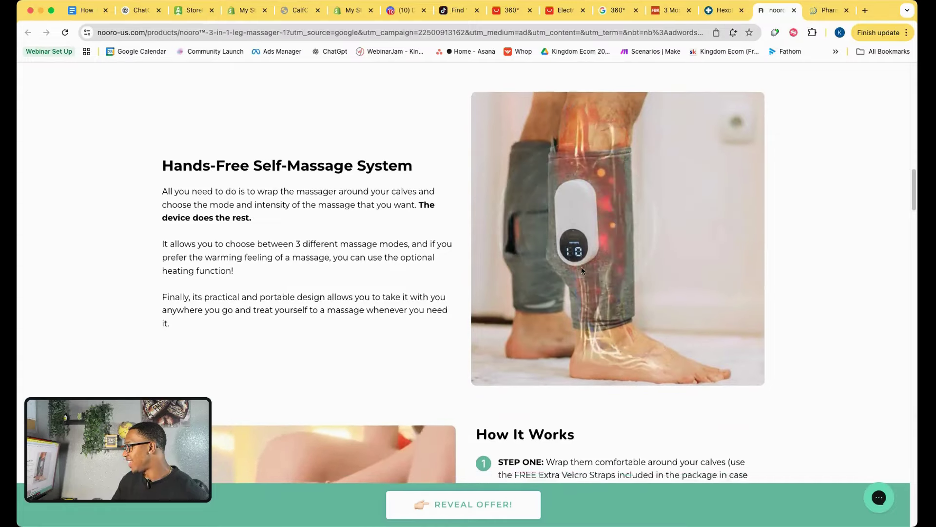
scroll(582, 269, down, 15)
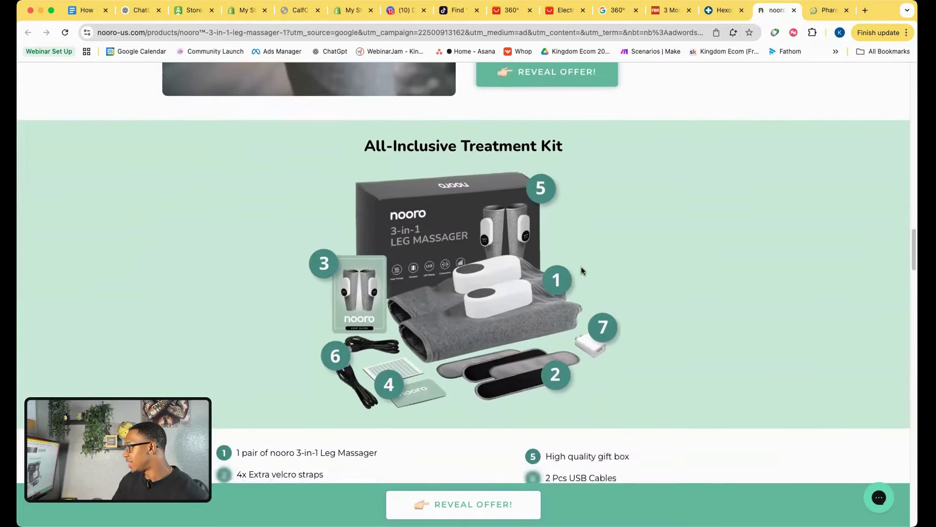
scroll(582, 270, up, 1)
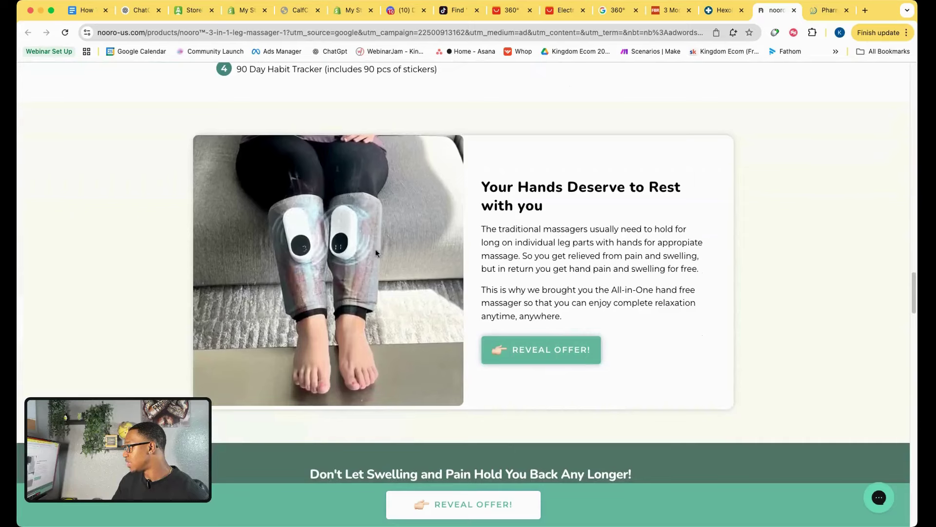
scroll(403, 287, down, 14)
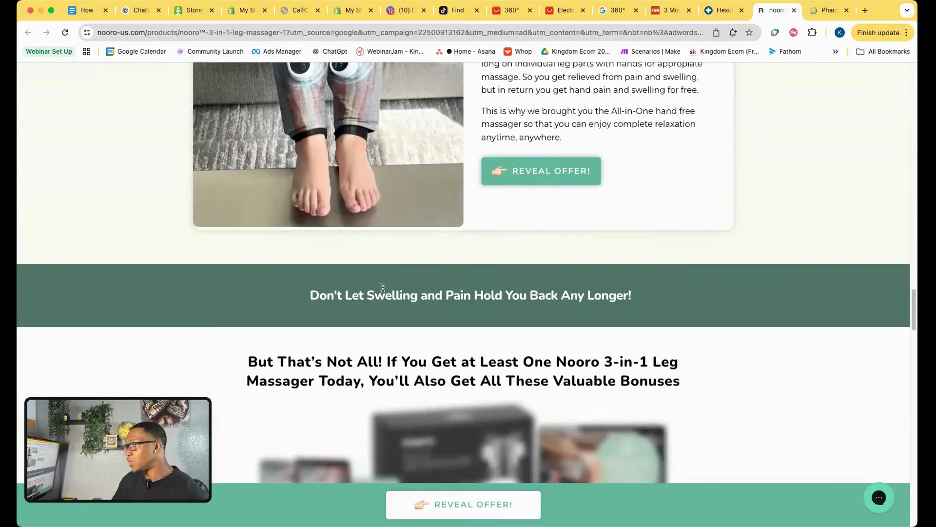
scroll(383, 287, down, 6)
scroll(383, 289, up, 20)
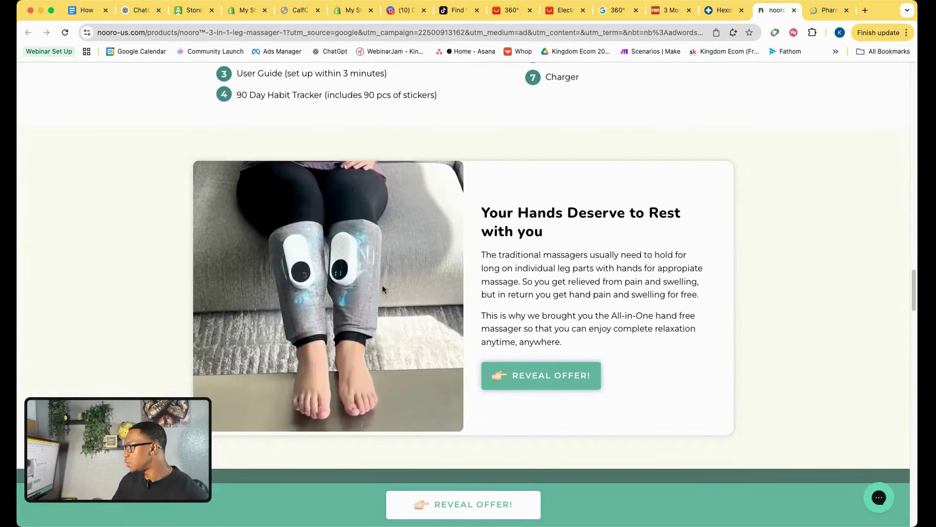
click(294, 18)
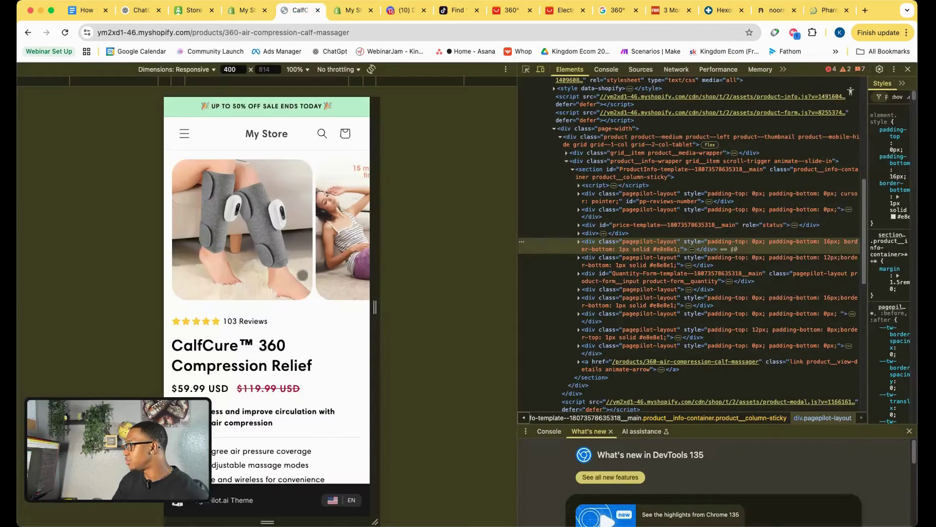
scroll(303, 274, down, 10)
scroll(302, 275, down, 15)
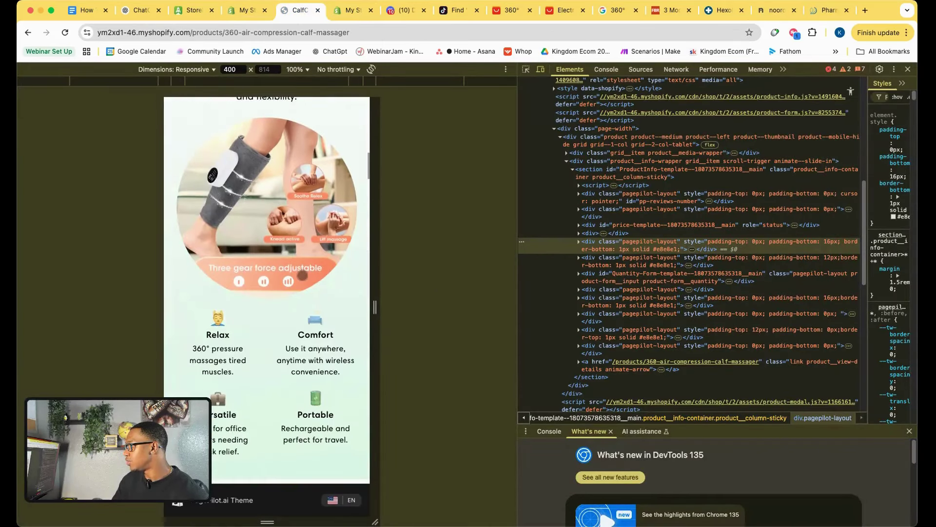
scroll(263, 225, up, 1)
scroll(264, 225, up, 1)
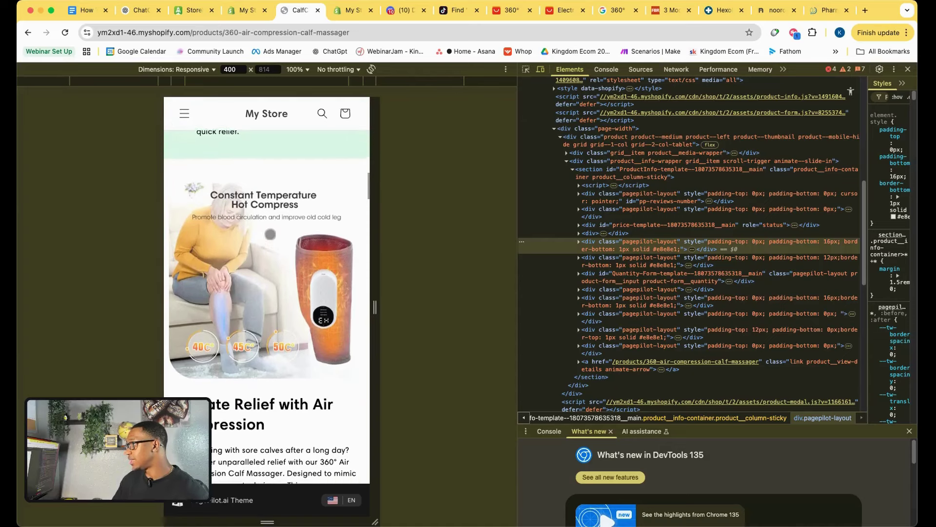
click(755, 10)
scroll(459, 262, down, 10)
Check the right-click unblocking extension and test selecting the Hands-Free Self-Massage System paragraph text.
scroll(459, 262, up, 2)
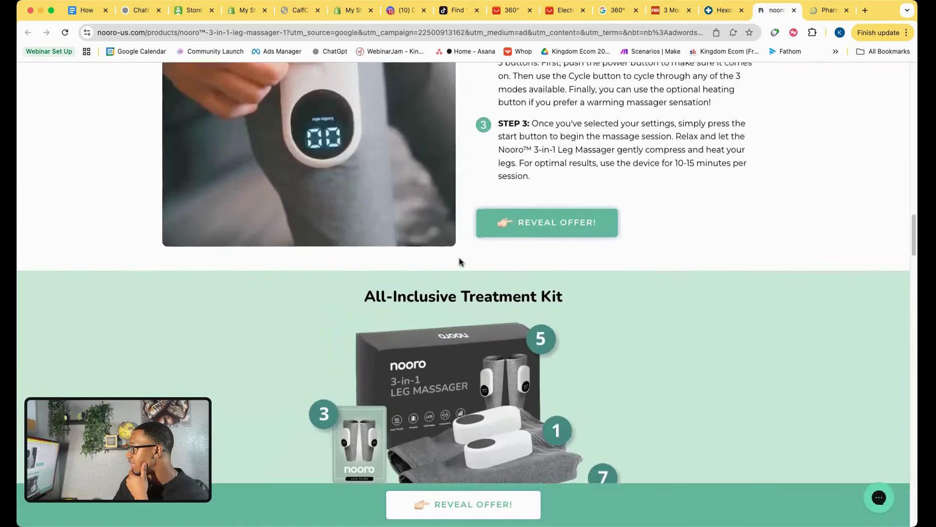
scroll(459, 262, up, 10)
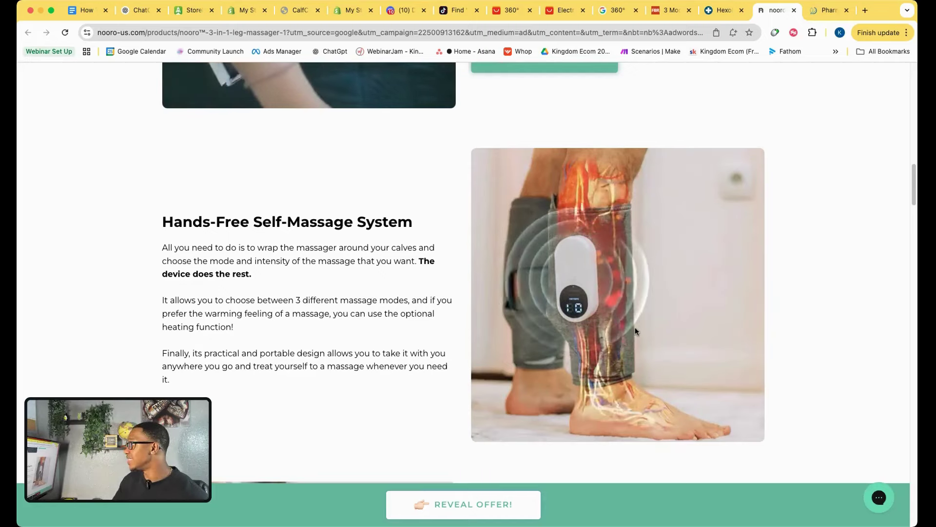
click(775, 33)
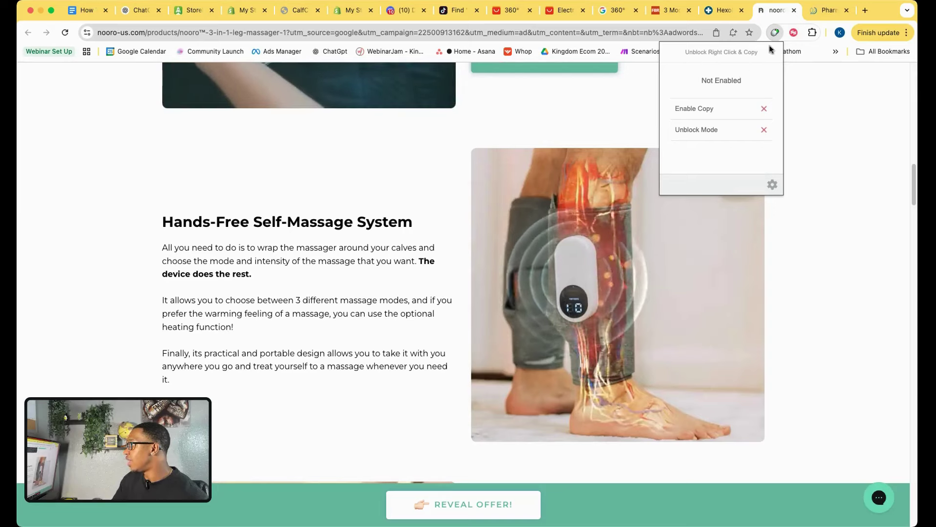
click(844, 255)
drag(237, 328, 161, 217)
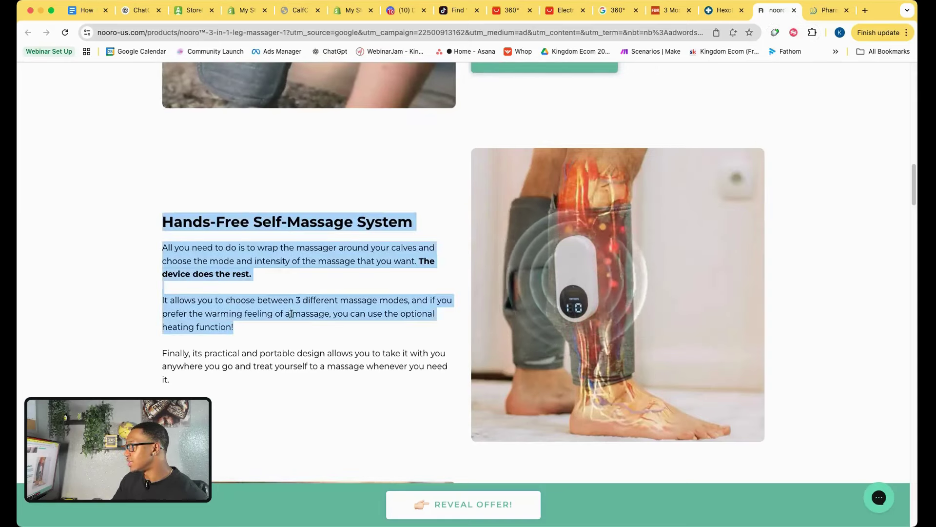
drag(269, 366, 130, 232)
drag(236, 354, 192, 192)
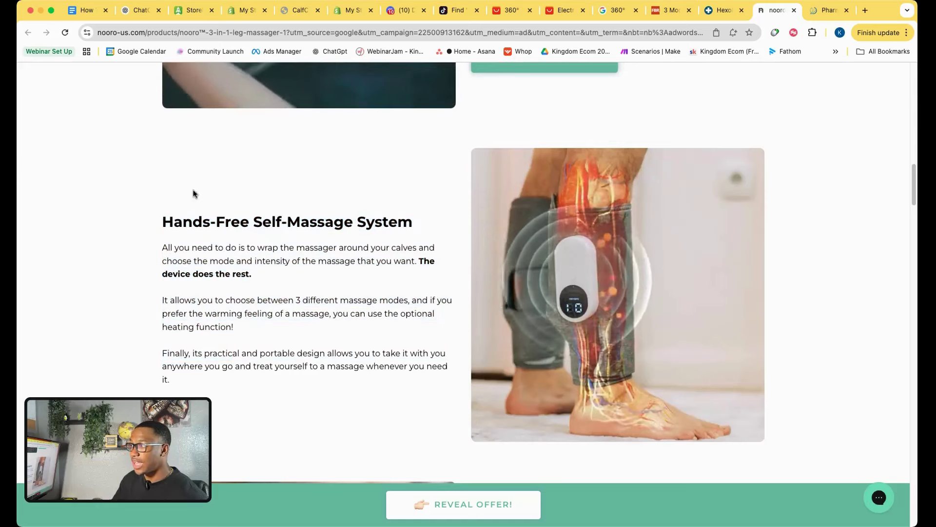
drag(297, 300, 253, 294)
drag(163, 288, 234, 327)
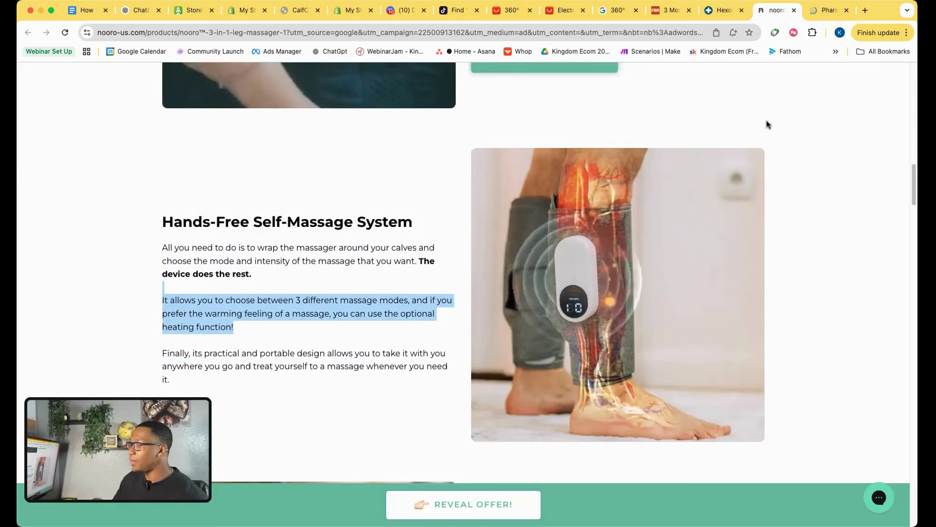
Open the 'Enable right click - allow copy & select' extension's Chrome Web Store listing.
click(776, 32)
click(775, 34)
right_click(775, 33)
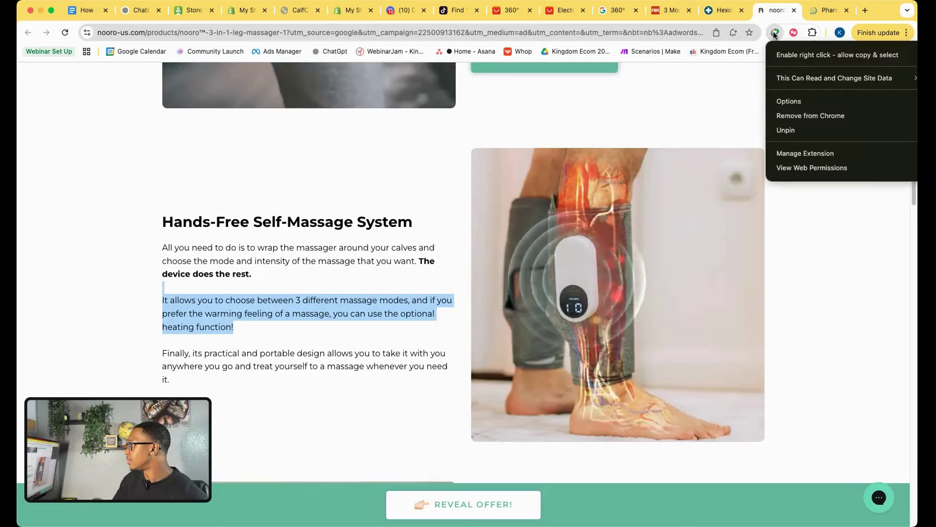
click(797, 55)
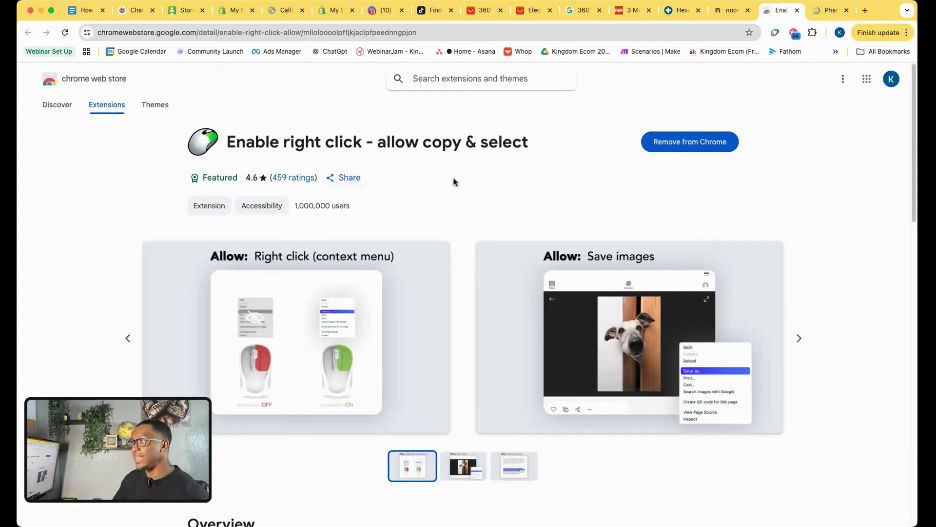
Save the leg massager video beside the Hands-Free Self-Massage System section to the computer.
click(721, 11)
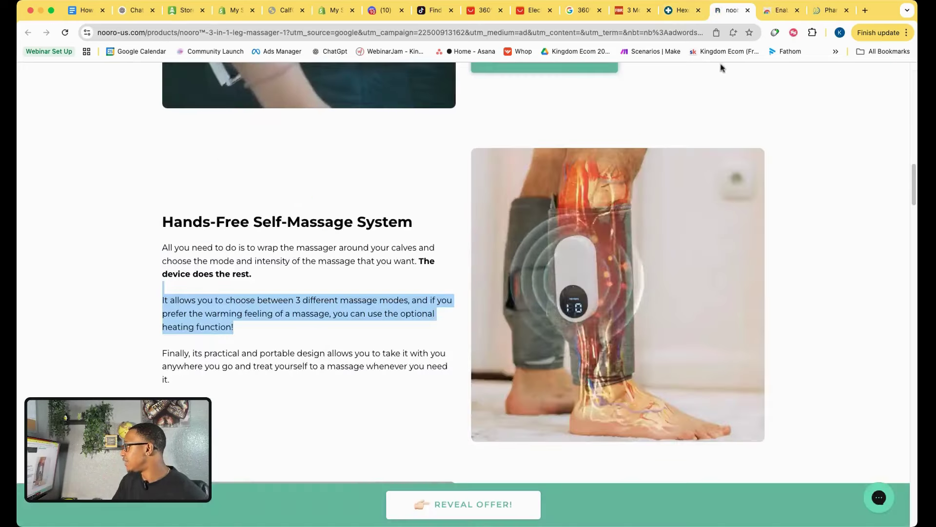
click(742, 317)
right_click(676, 269)
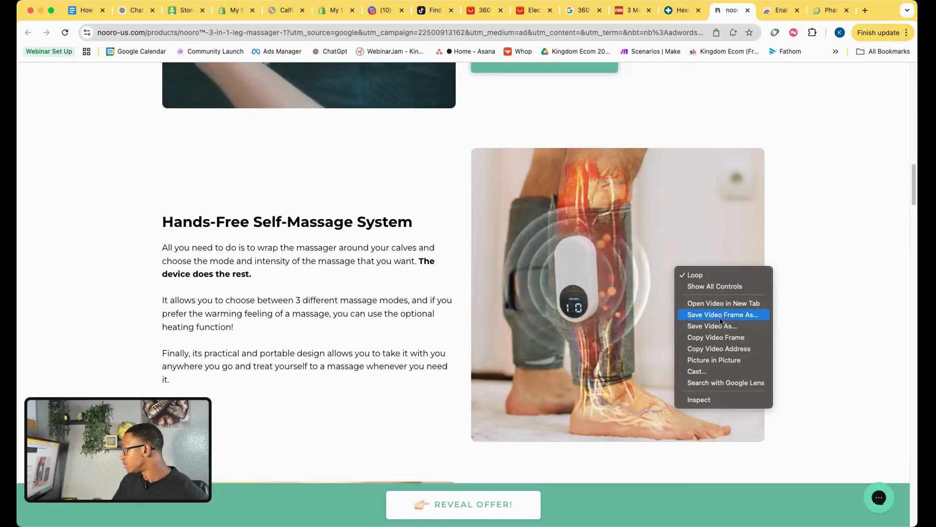
click(732, 337)
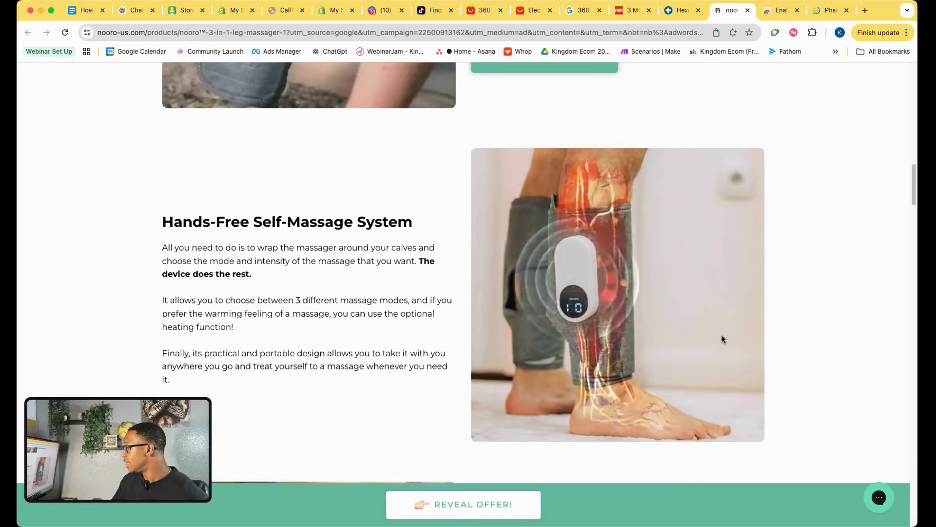
key(Return)
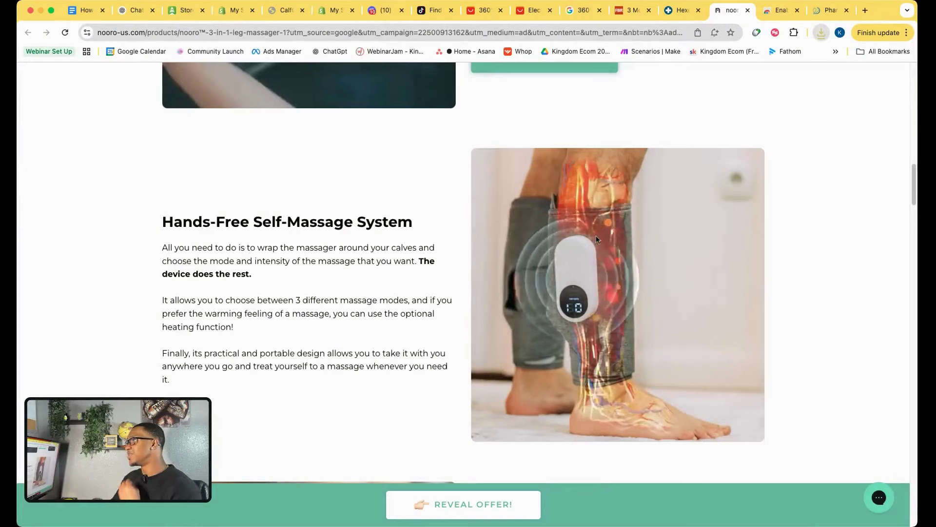
Scroll through the CalfCure 360 mobile storefront page, then return to its admin product editor.
click(289, 11)
scroll(312, 307, down, 10)
scroll(312, 307, up, 5)
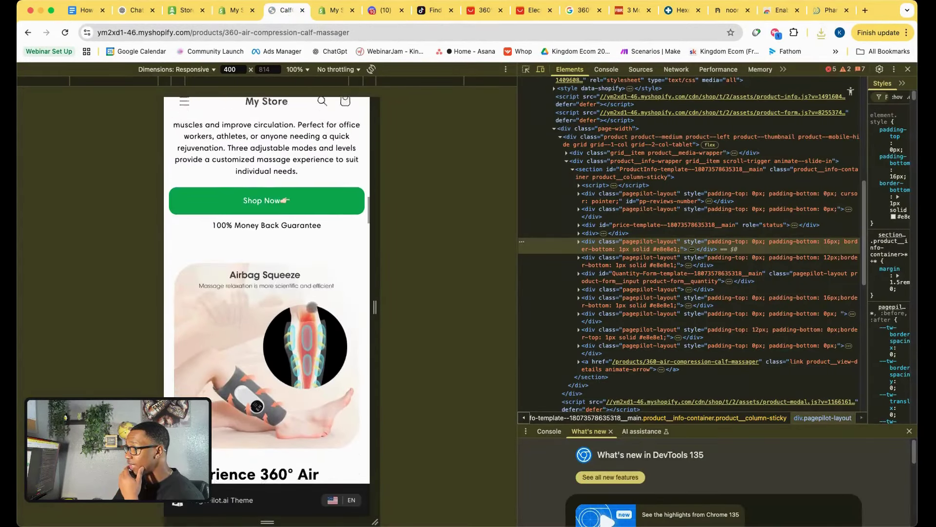
scroll(304, 348, down, 2)
scroll(251, 407, down, 2)
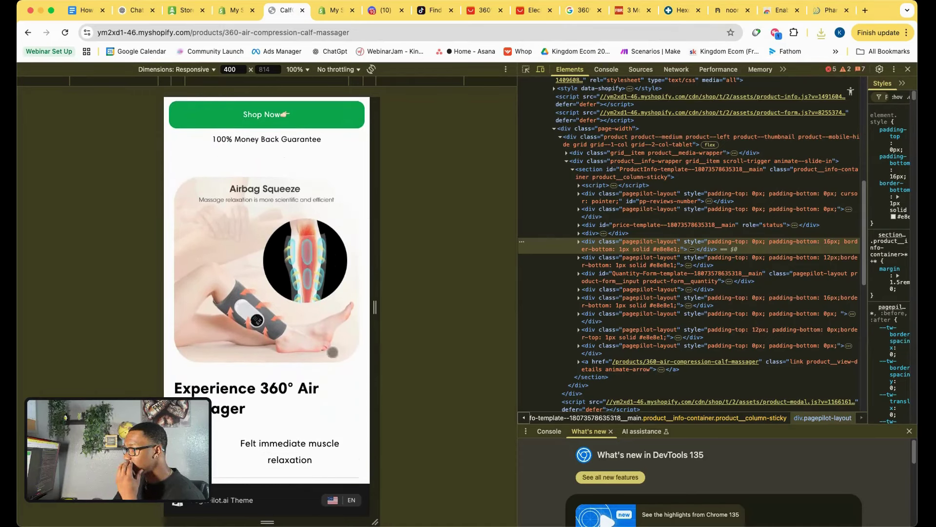
scroll(273, 274, down, 12)
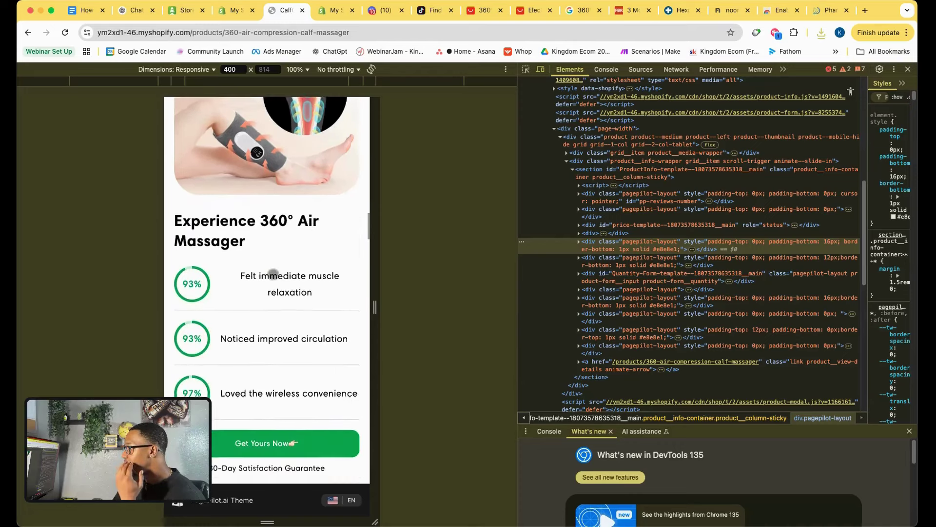
scroll(272, 277, down, 15)
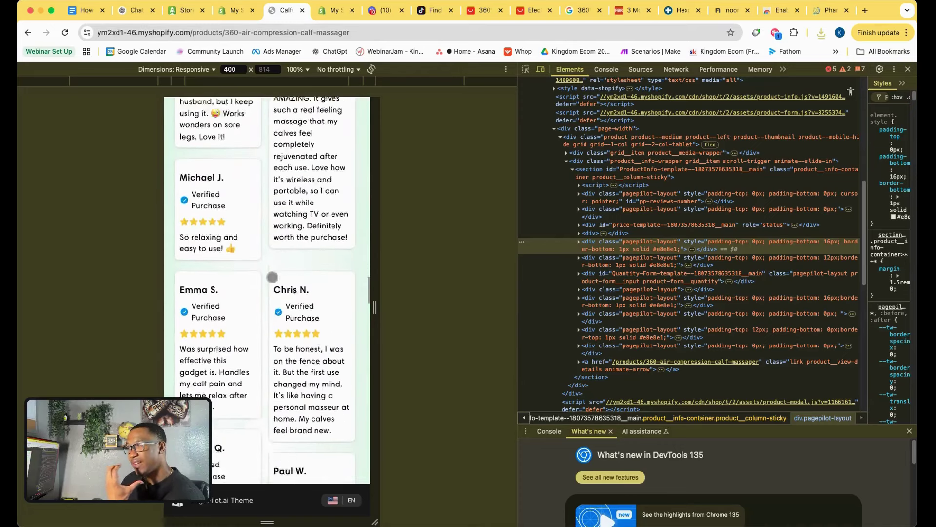
scroll(273, 277, up, 4)
scroll(272, 276, up, 15)
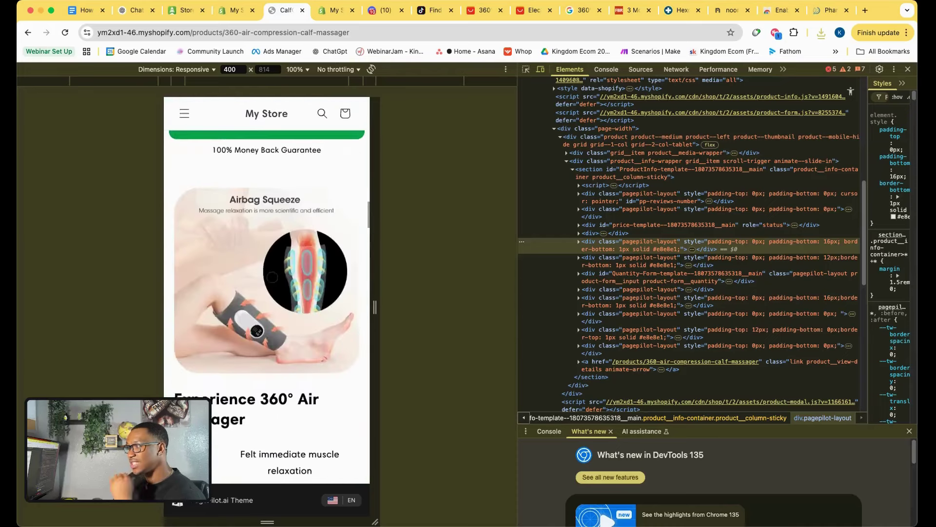
scroll(273, 276, down, 10)
scroll(273, 276, down, 10)
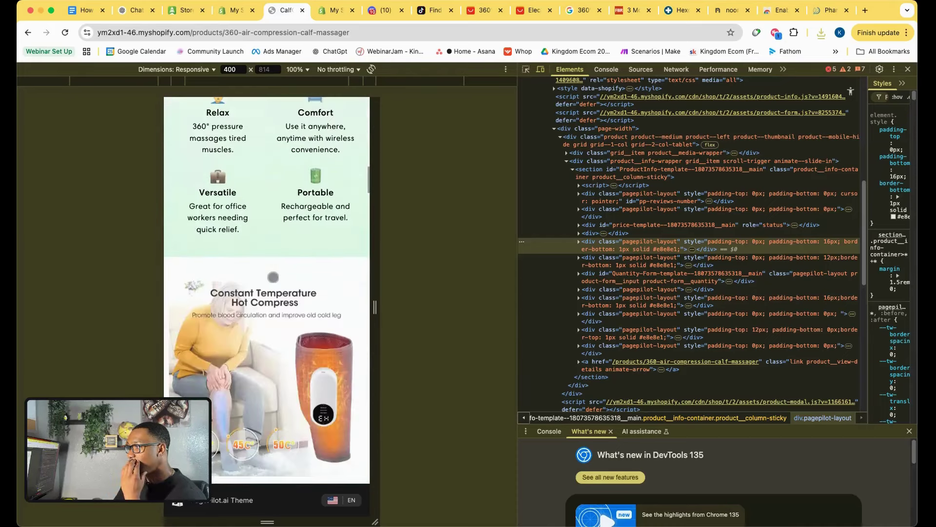
scroll(273, 276, up, 4)
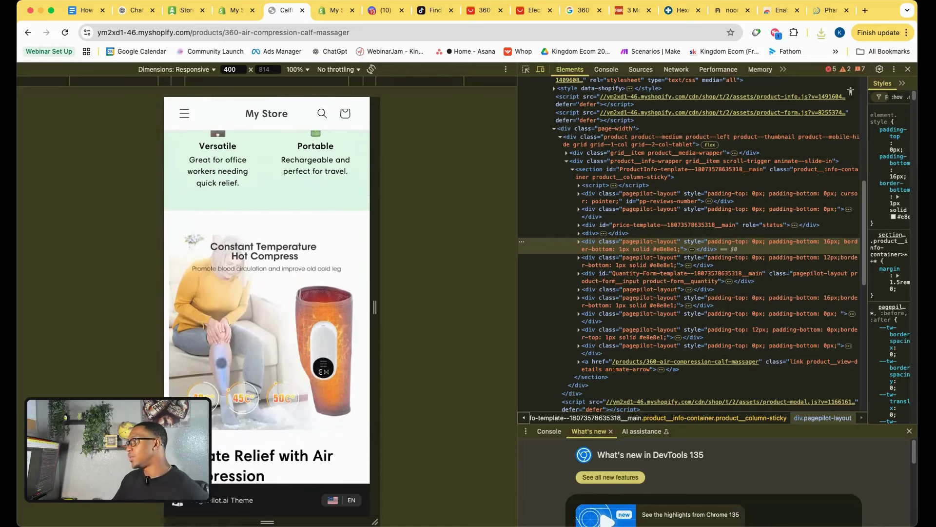
click(243, 12)
Open the CalfCure 360 product's theme template in the PagePilot.ai Theme editor.
scroll(511, 390, down, 5)
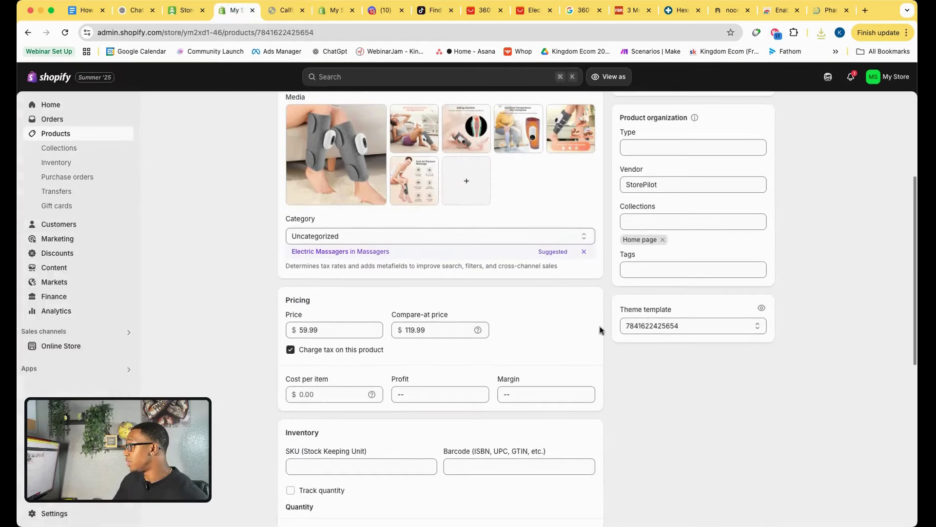
scroll(515, 330, up, 5)
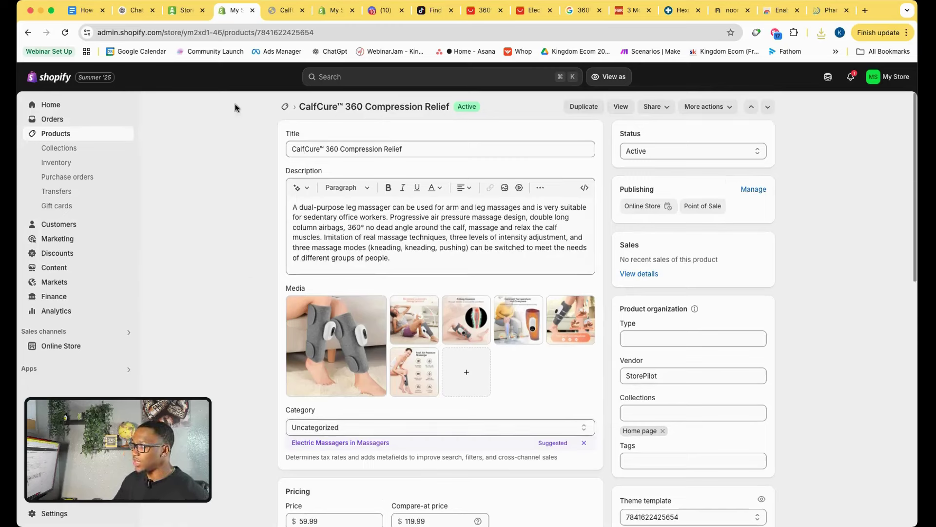
click(84, 10)
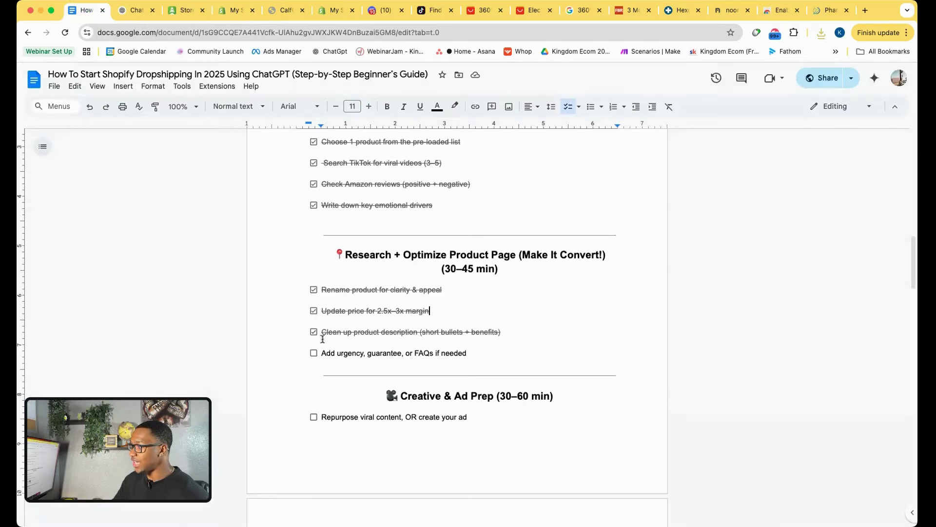
click(235, 11)
scroll(683, 410, down, 3)
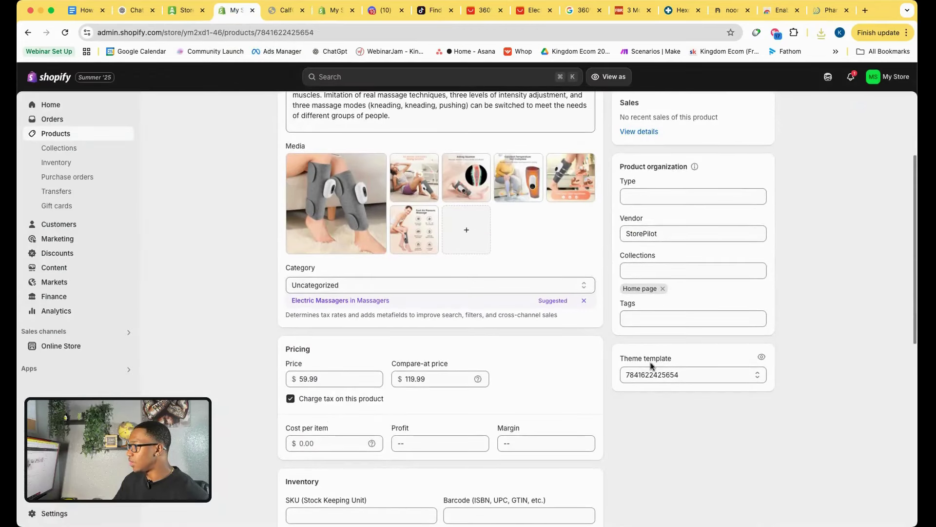
click(761, 358)
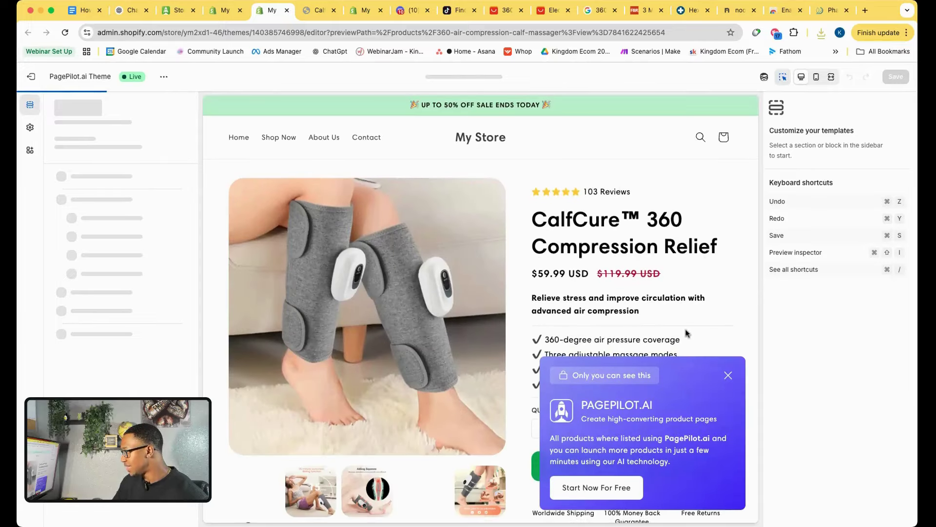
Dismiss the PagePilot popup and select the 'Ultimate Relief with Air Compression' Image With Text section.
click(728, 375)
scroll(491, 354, down, 10)
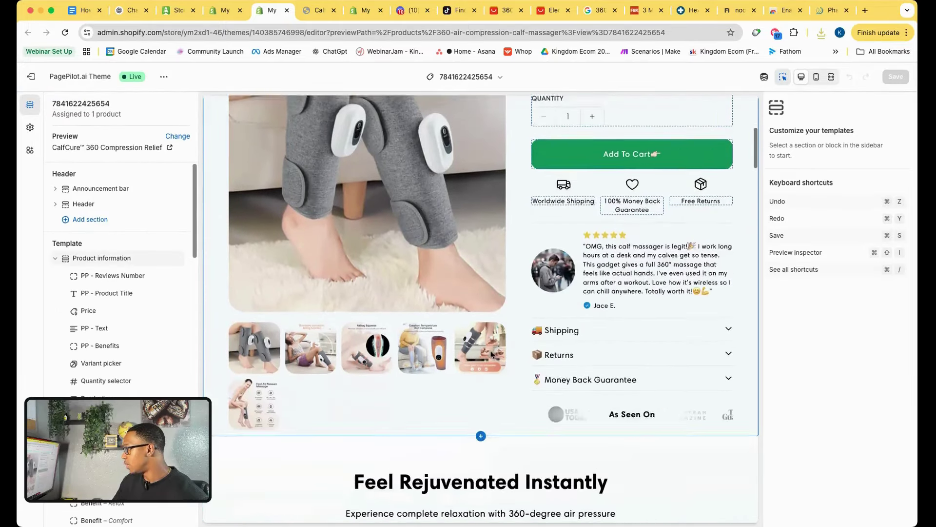
scroll(491, 355, down, 12)
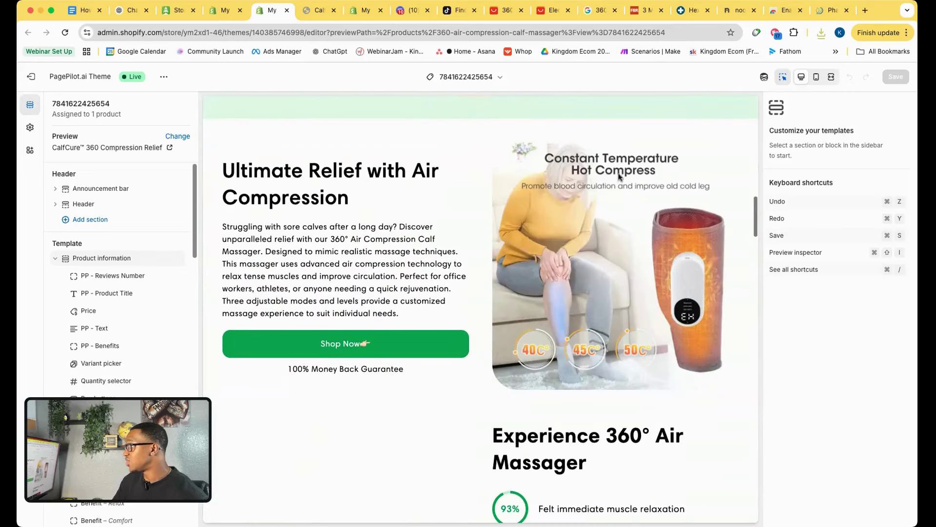
click(643, 258)
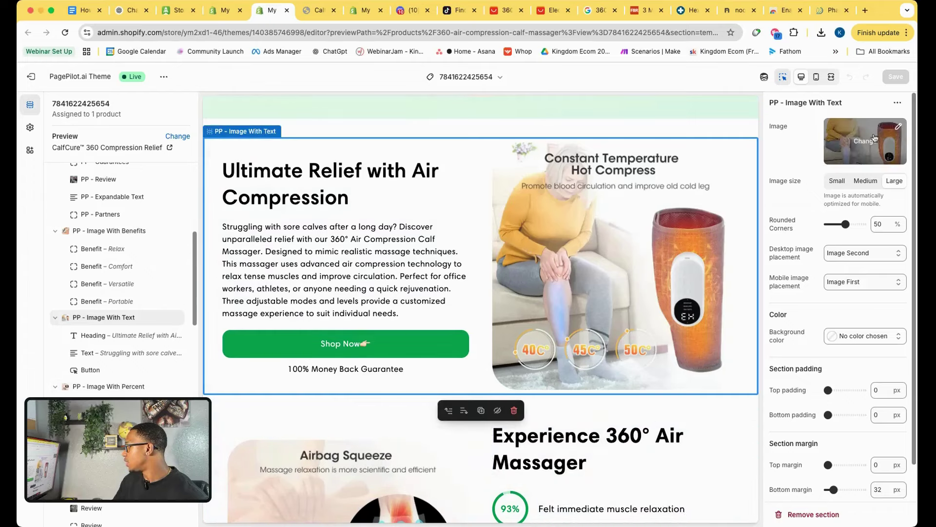
Remove the hot-compress image from the Ultimate Relief section, leaving the PagePilot AI placeholder.
click(900, 128)
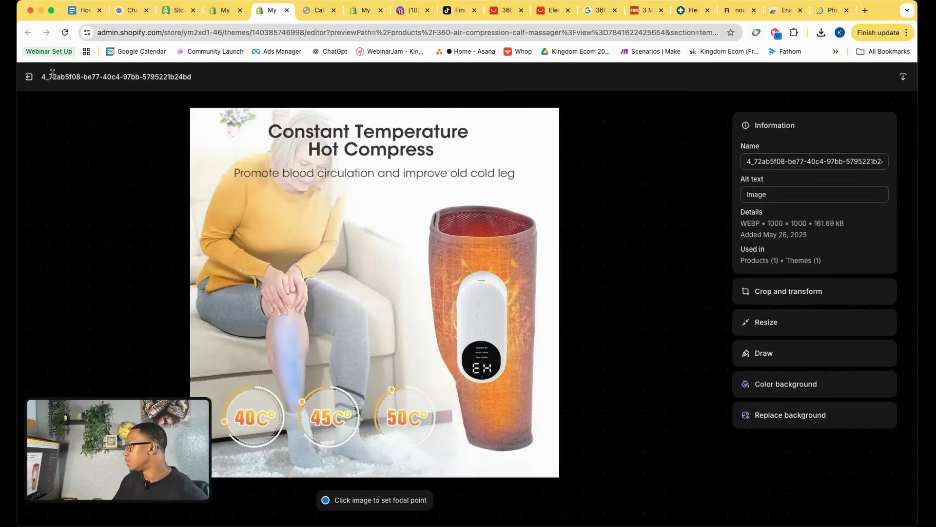
click(30, 77)
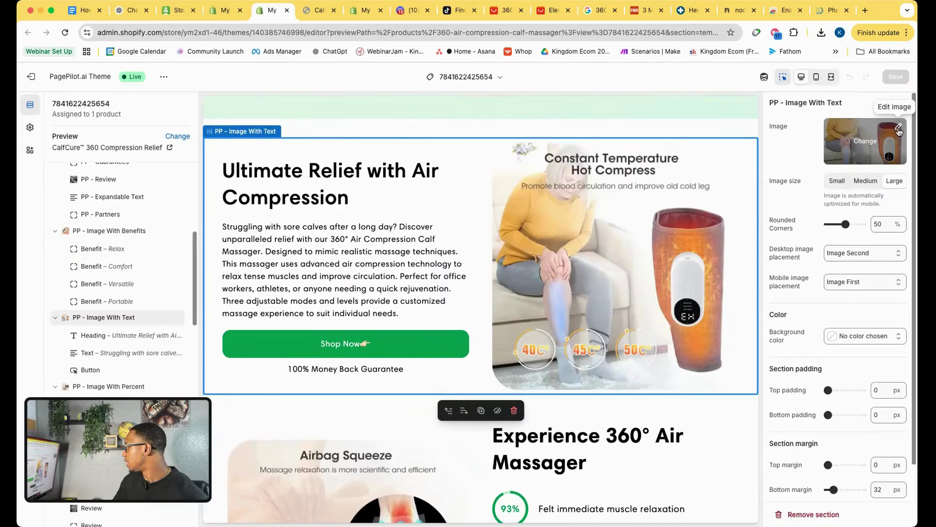
click(899, 128)
click(29, 77)
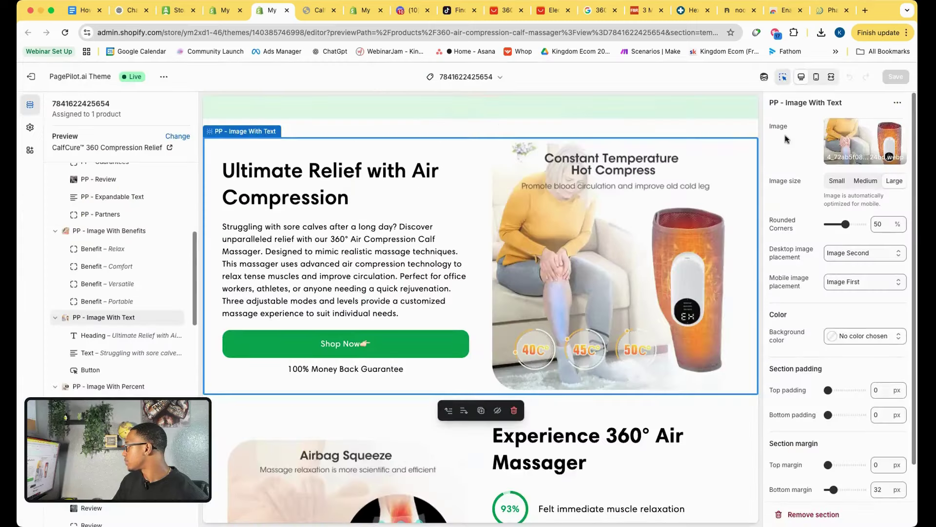
click(865, 140)
click(818, 233)
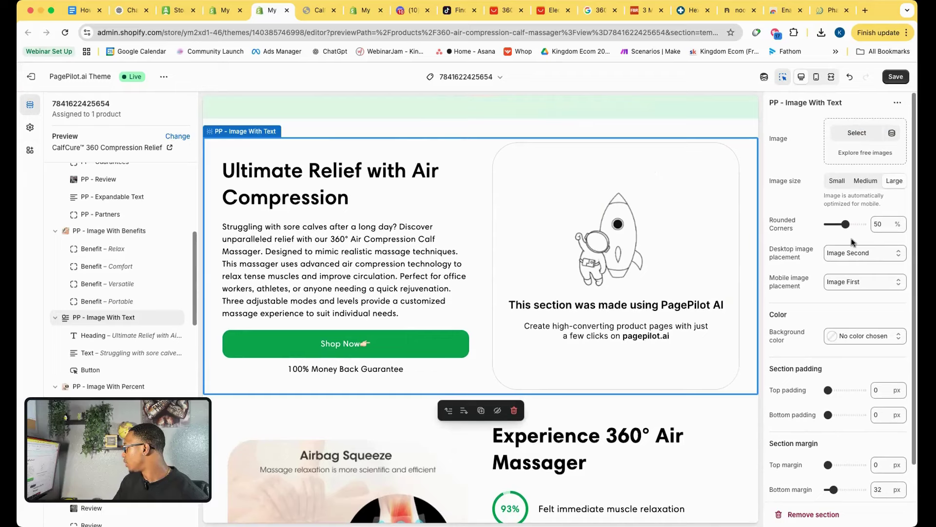
scroll(855, 436, down, 2)
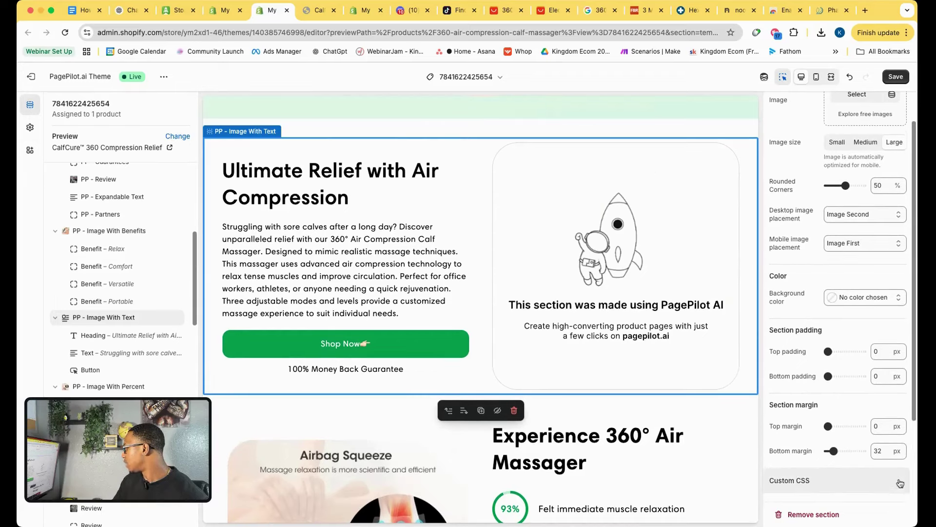
scroll(847, 337, up, 2)
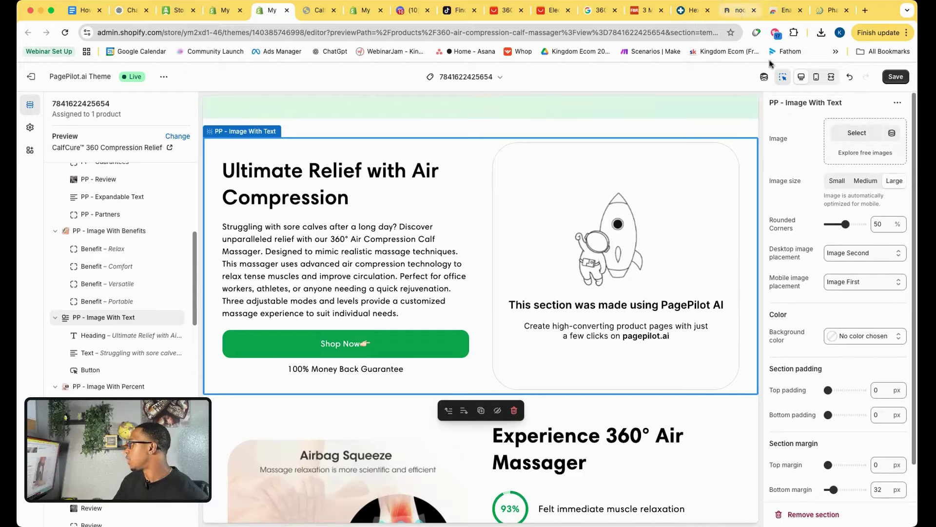
click(738, 10)
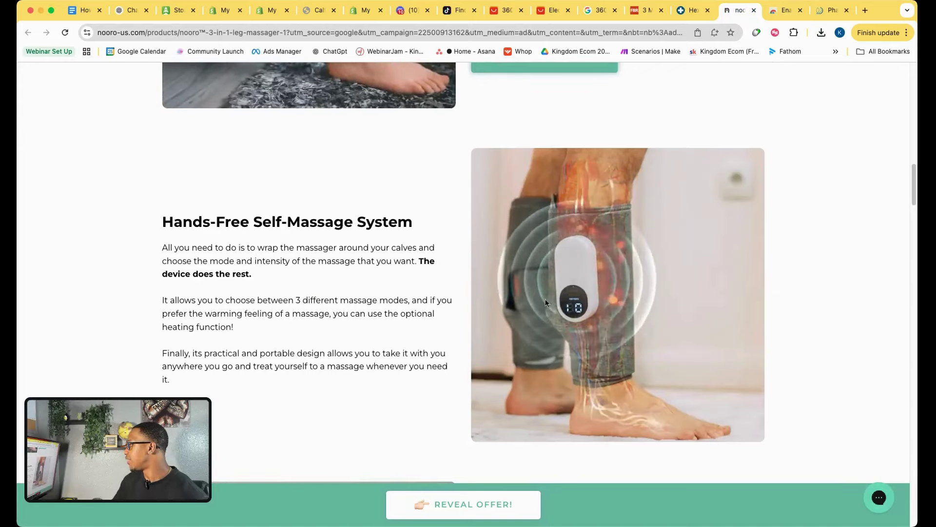
Go to giphy.com in a new tab and open its Upload page.
click(865, 11)
text(giphy)
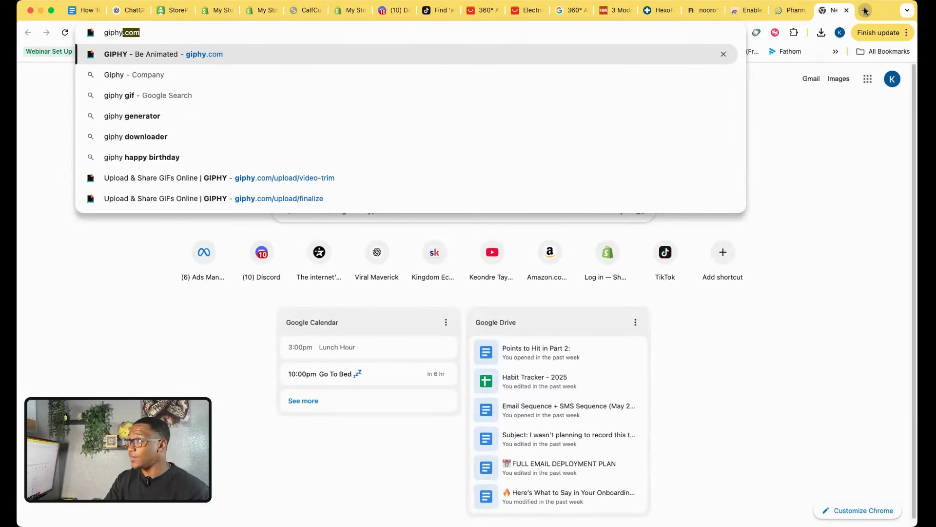
key(Return)
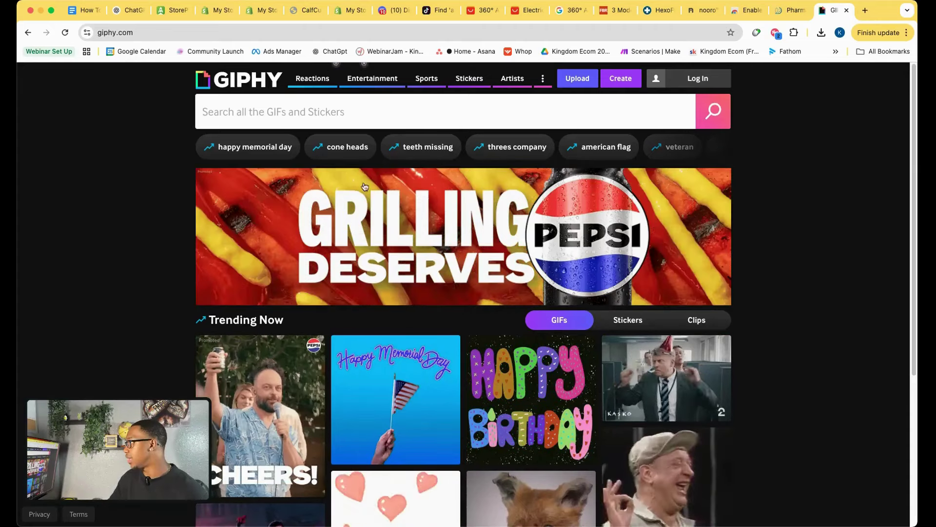
click(577, 81)
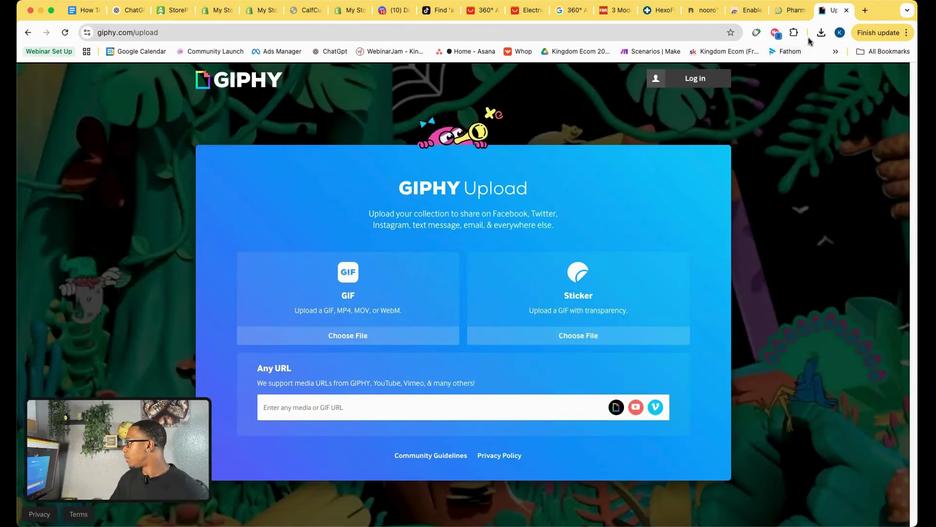
drag(817, 52, 359, 314)
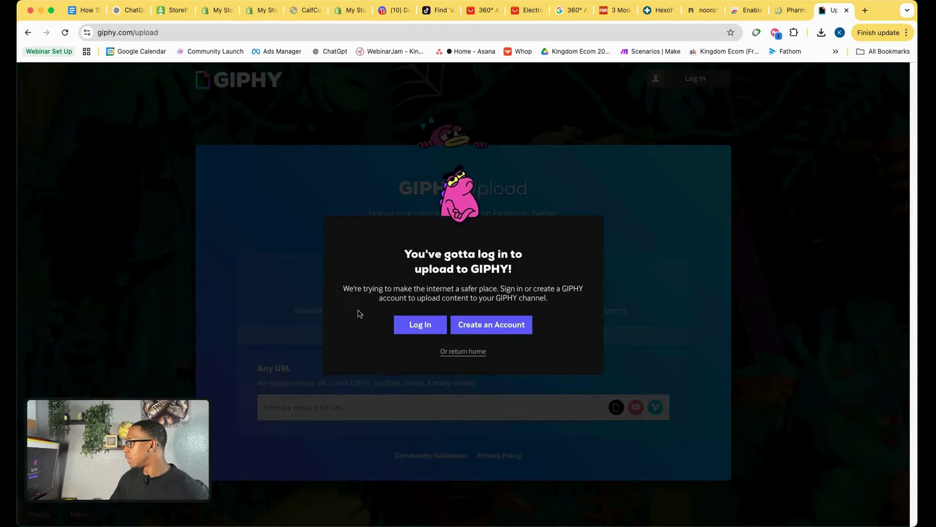
Log in to Giphy with the saved account e-mail and password.
click(437, 327)
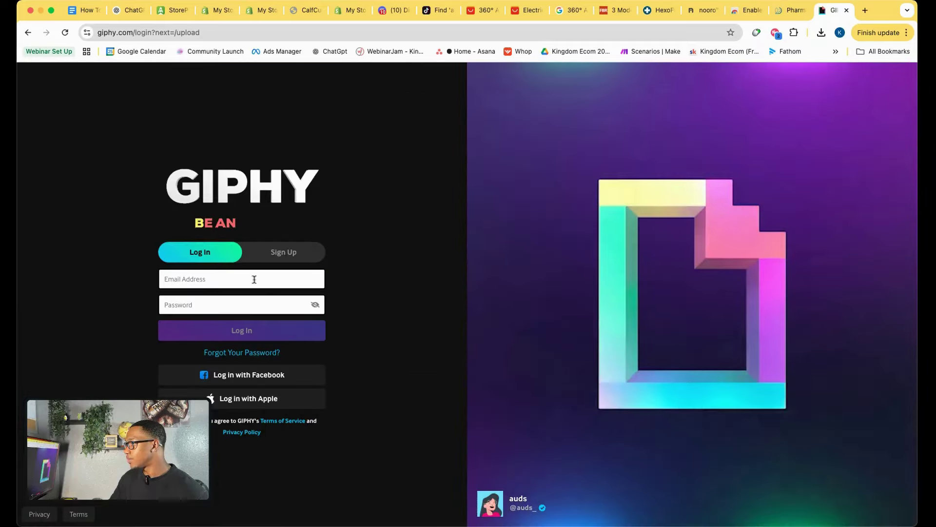
click(254, 280)
click(224, 303)
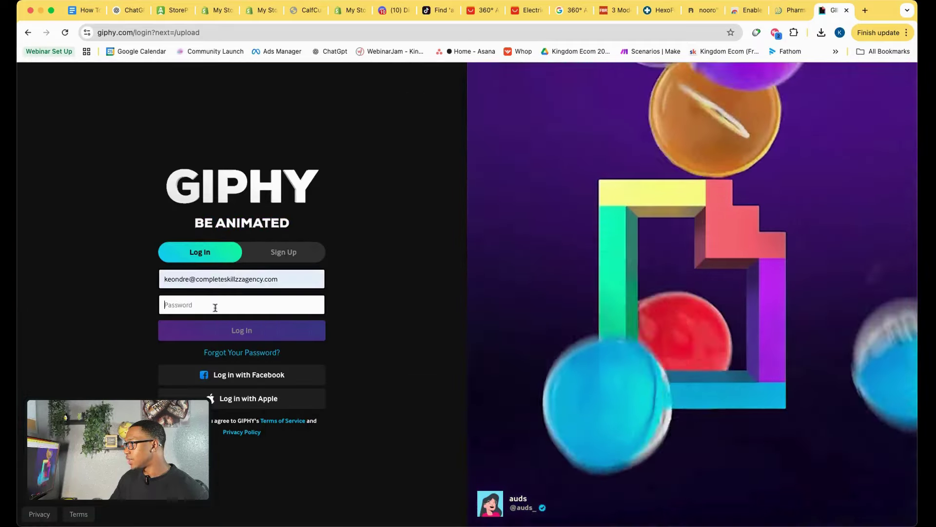
click(228, 306)
text(•••••••••)
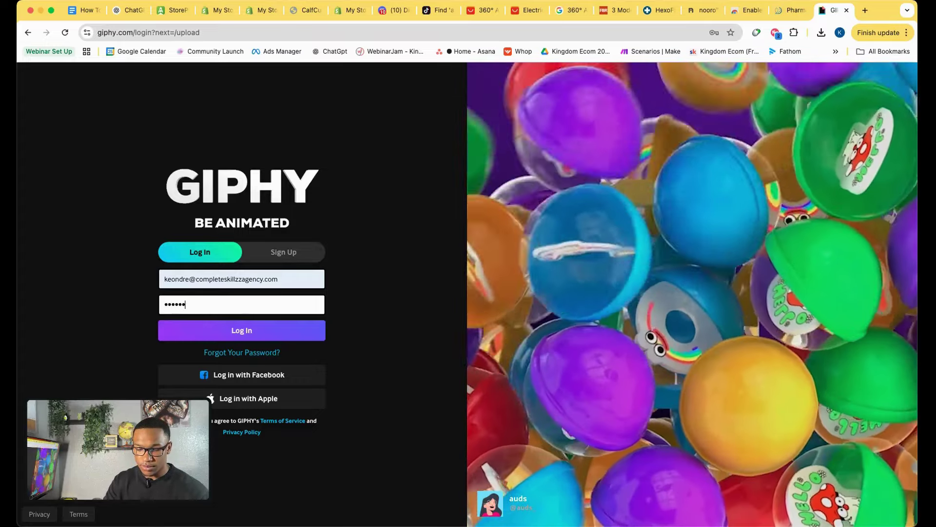
text(•••••)
key(Return)
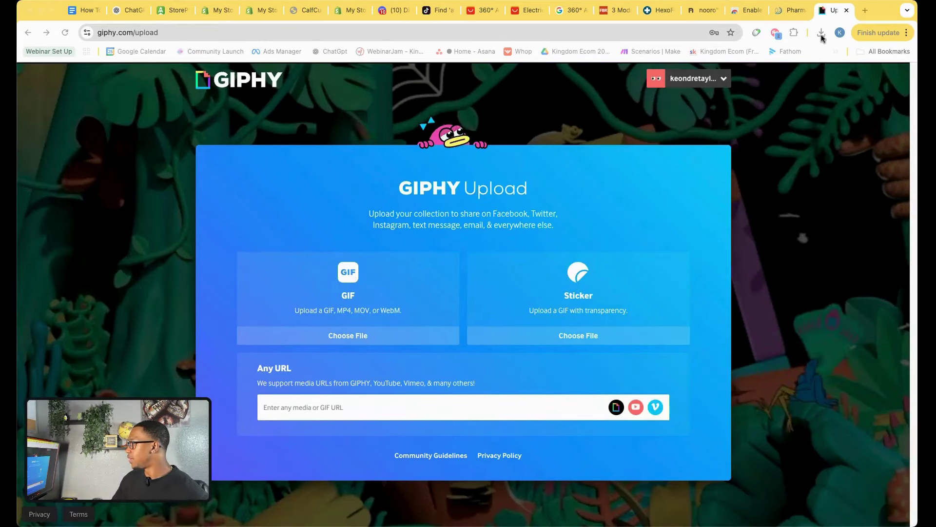
click(821, 77)
Upload the saved leg massager clip to Giphy as a GIF with Public visibility.
drag(821, 77, 336, 303)
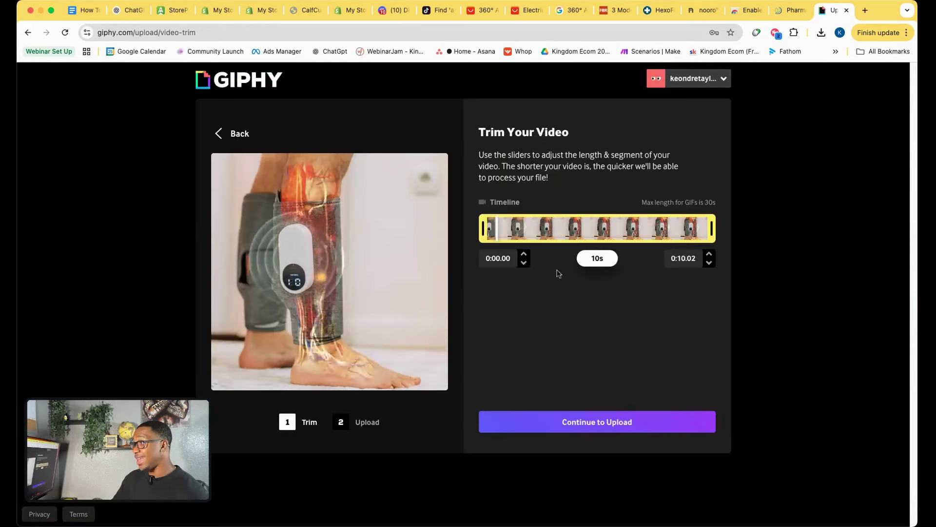
click(605, 423)
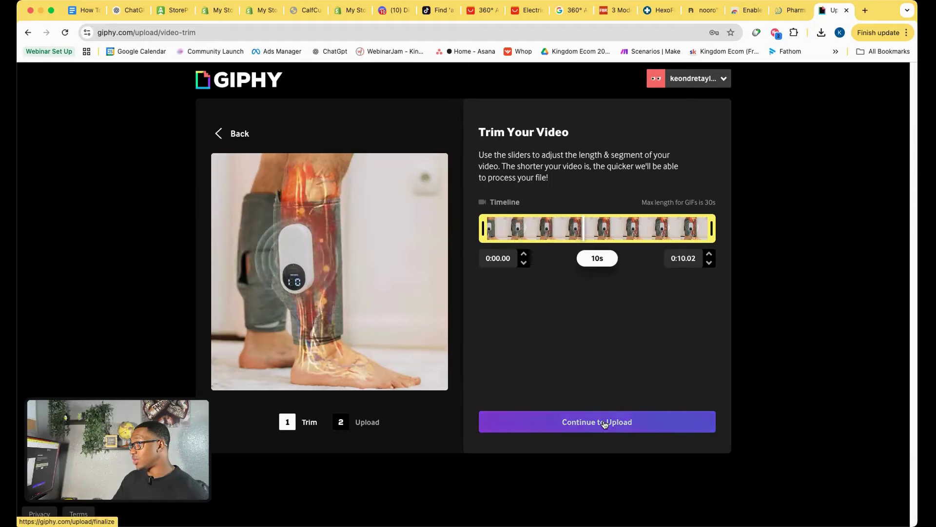
click(579, 485)
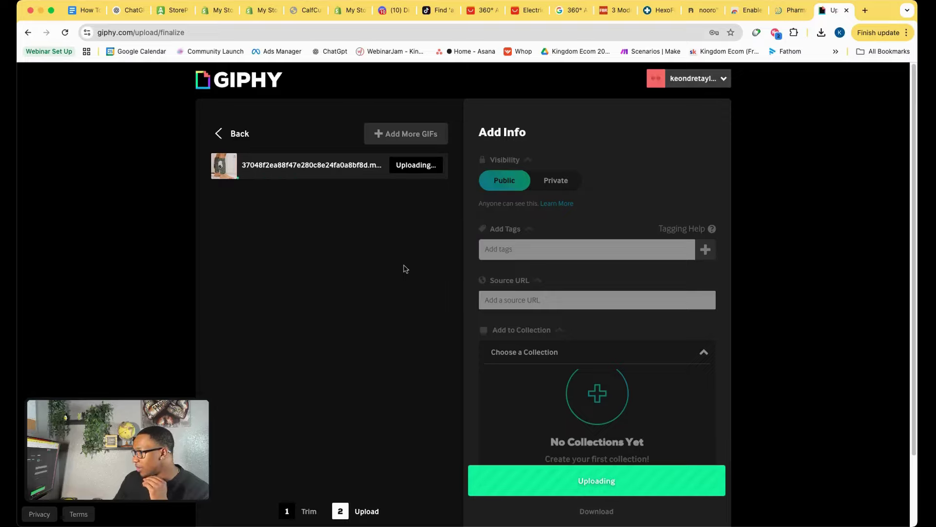
Open the store profile editor in Settings and select the current 'My Store' name.
click(260, 10)
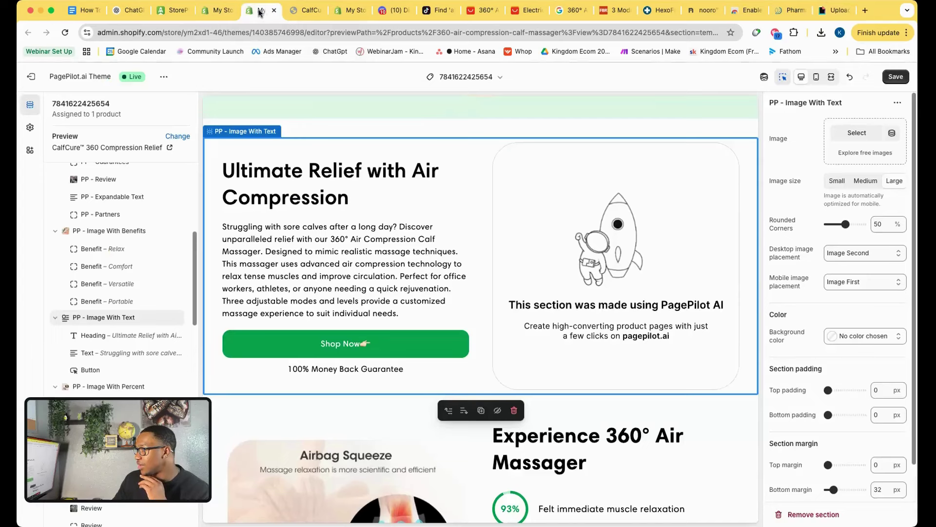
scroll(349, 257, up, 15)
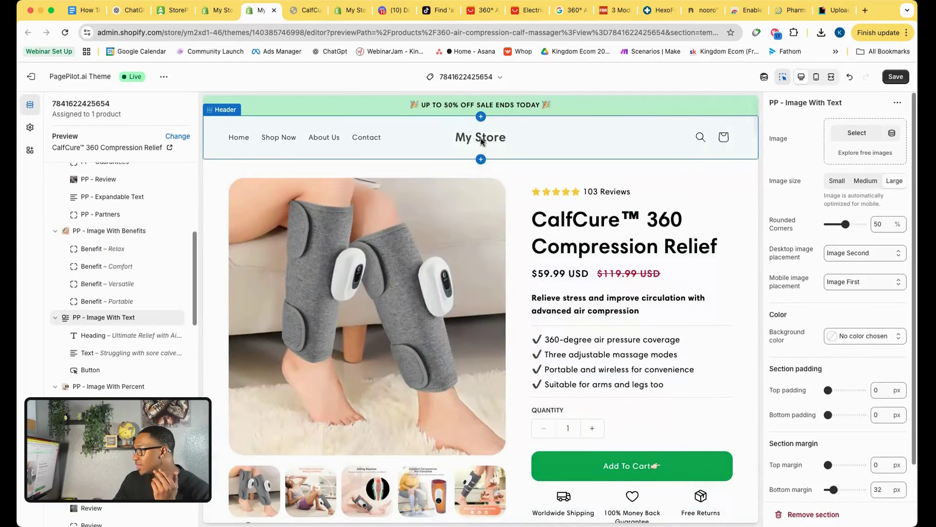
click(220, 10)
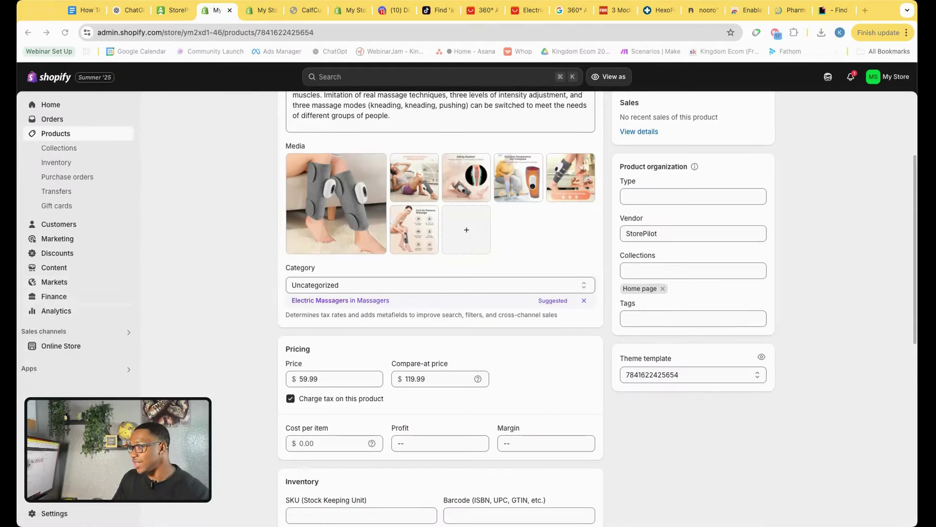
click(59, 514)
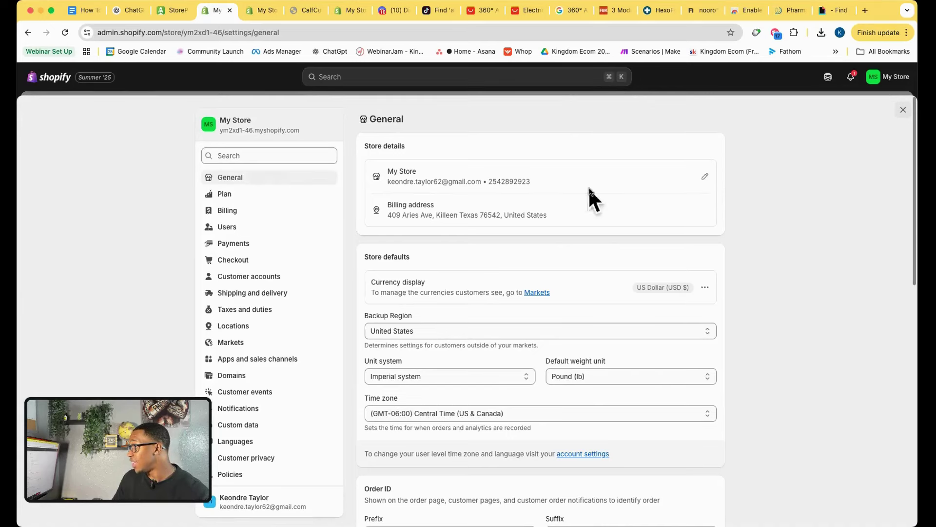
click(707, 177)
drag(374, 263, 304, 268)
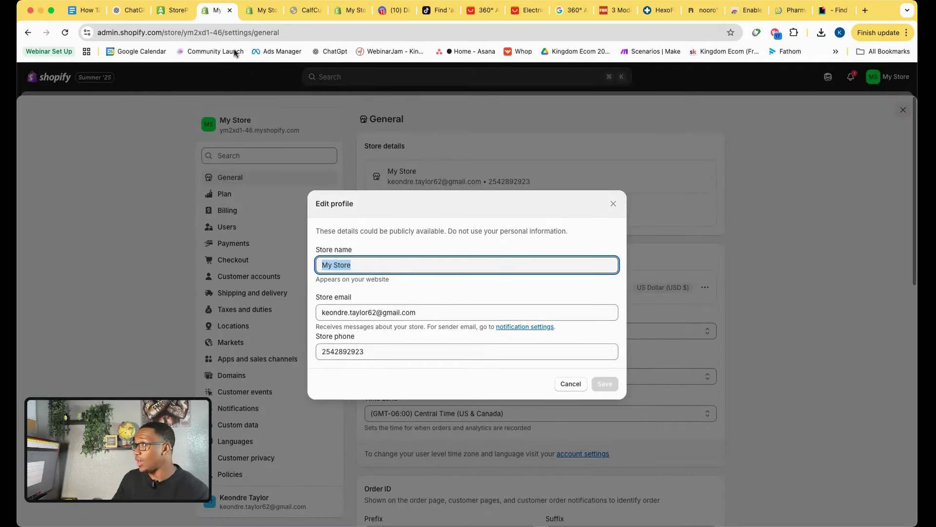
Copy 'EverzingStore' from the checklist, paste it as the store name, and save the profile.
click(85, 11)
scroll(532, 282, up, 10)
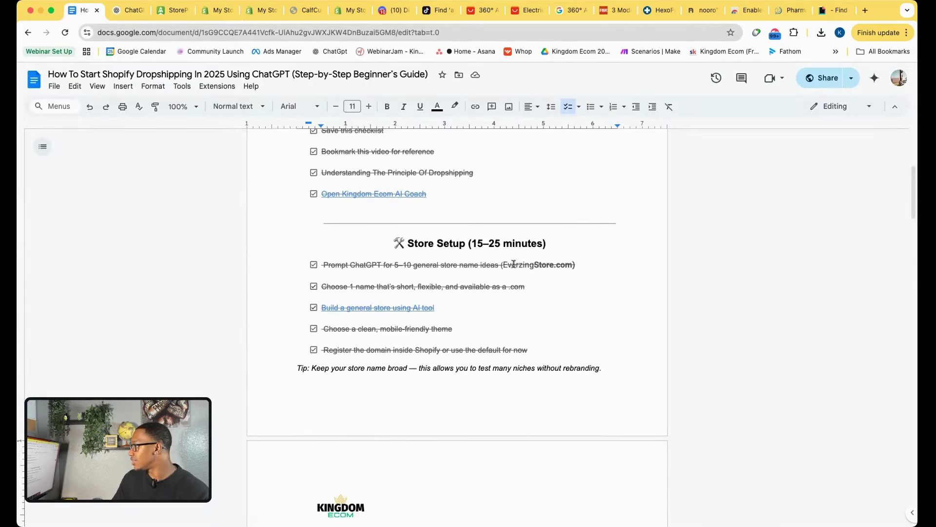
drag(505, 263, 544, 265)
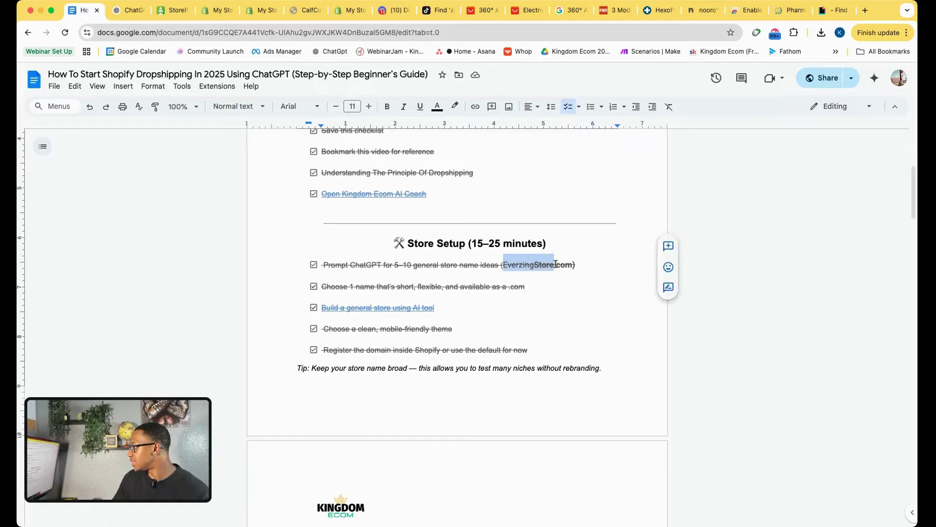
click(178, 11)
click(220, 10)
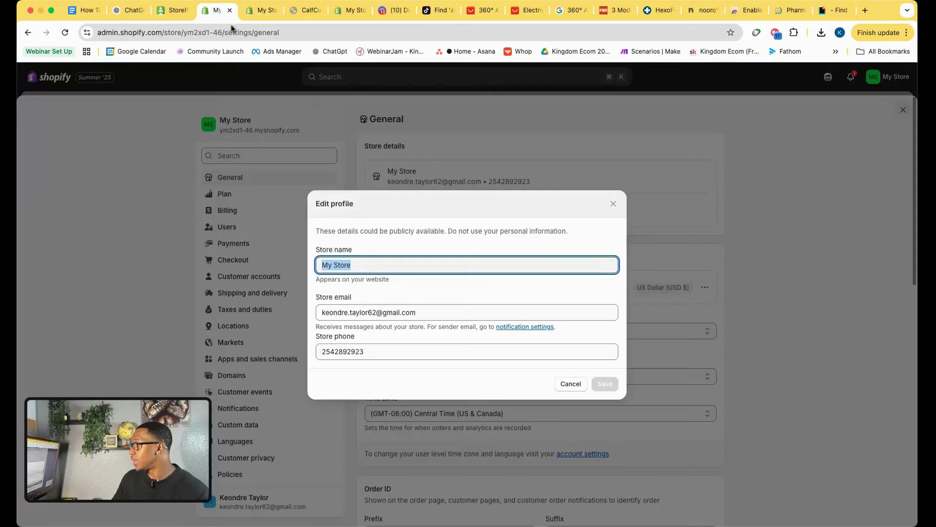
text(EverzingStore)
click(605, 384)
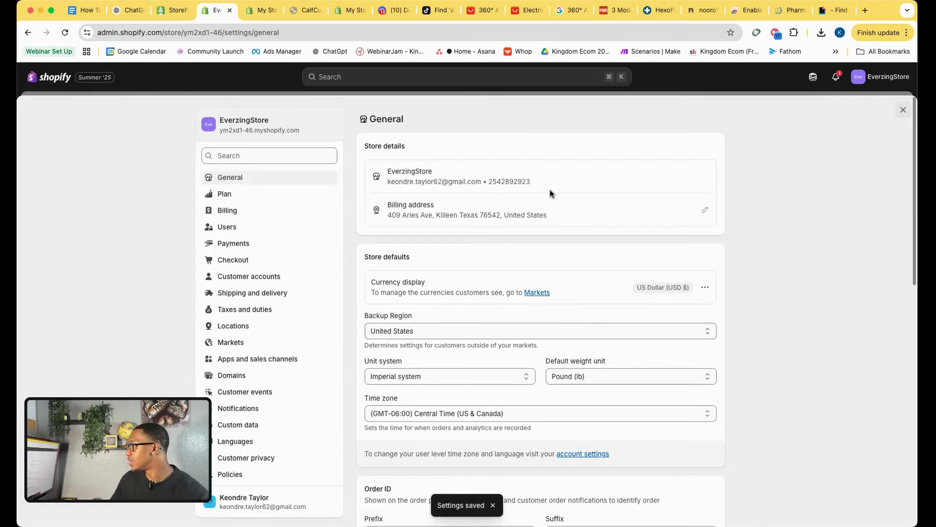
click(307, 10)
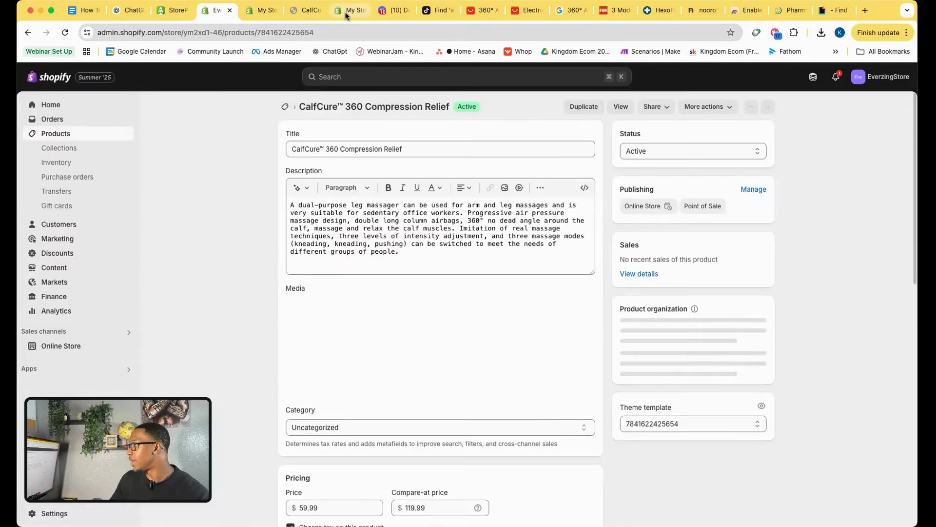
click(350, 10)
click(266, 11)
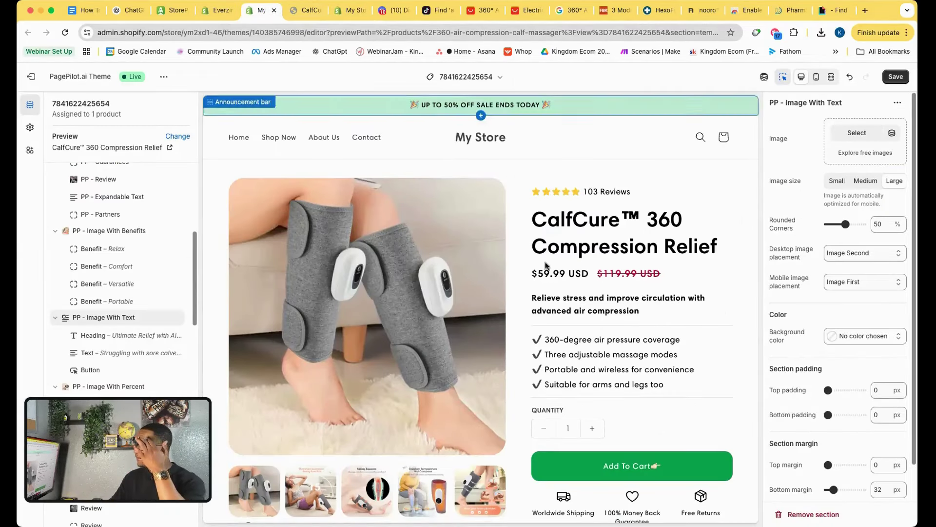
click(352, 19)
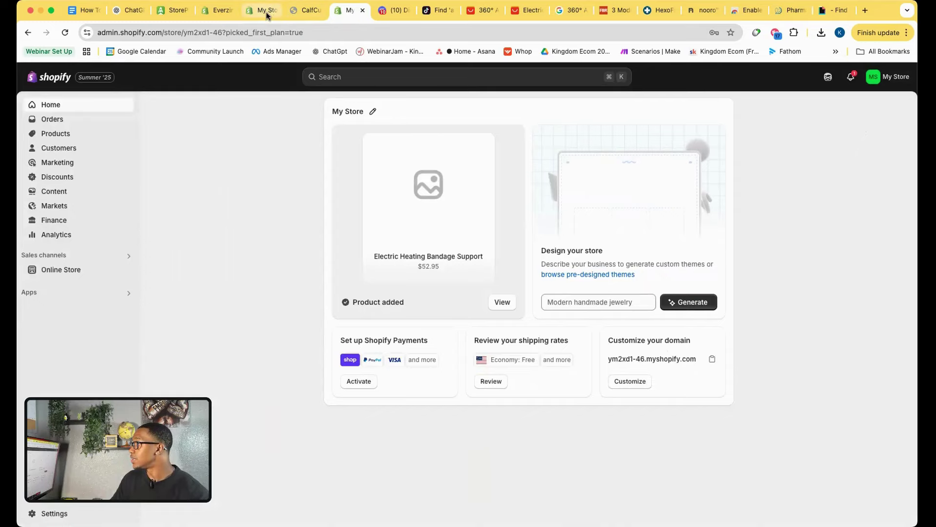
Download the calf massager GIF from Giphy to the Downloads folder.
click(267, 11)
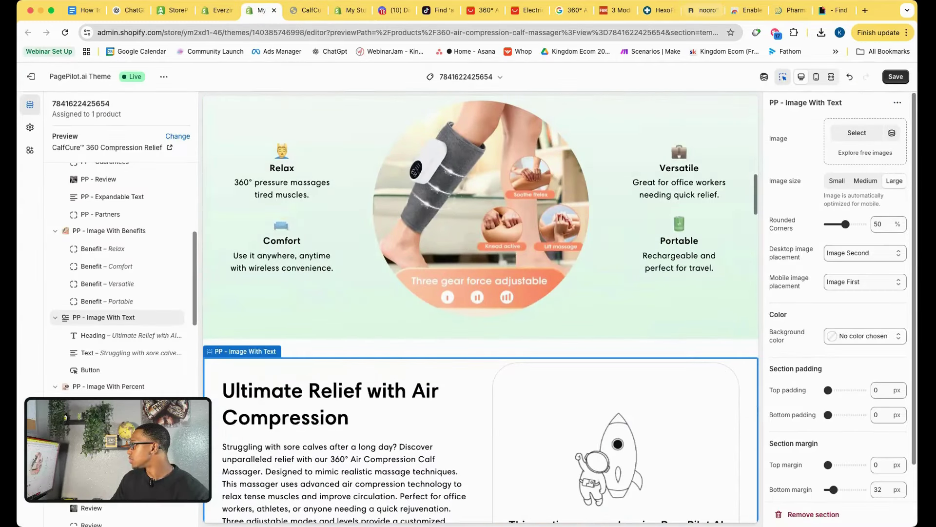
click(839, 12)
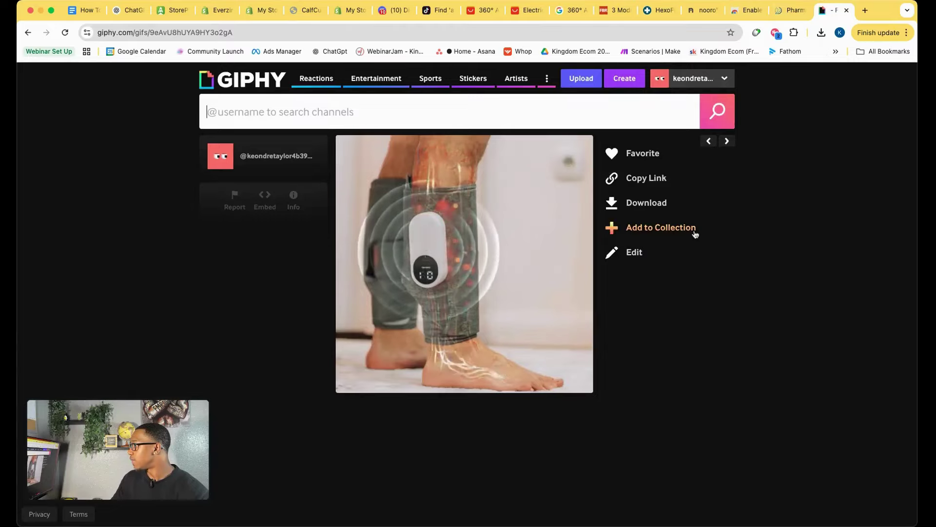
click(632, 205)
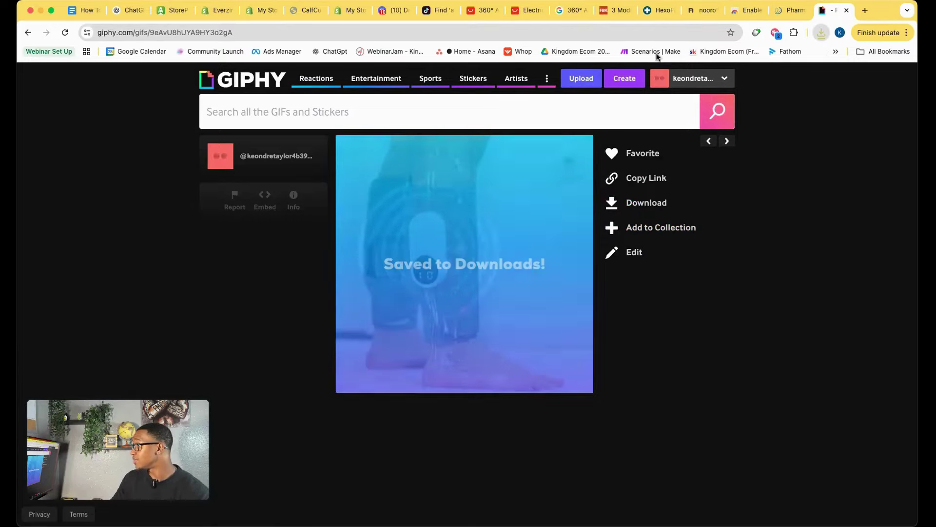
click(305, 14)
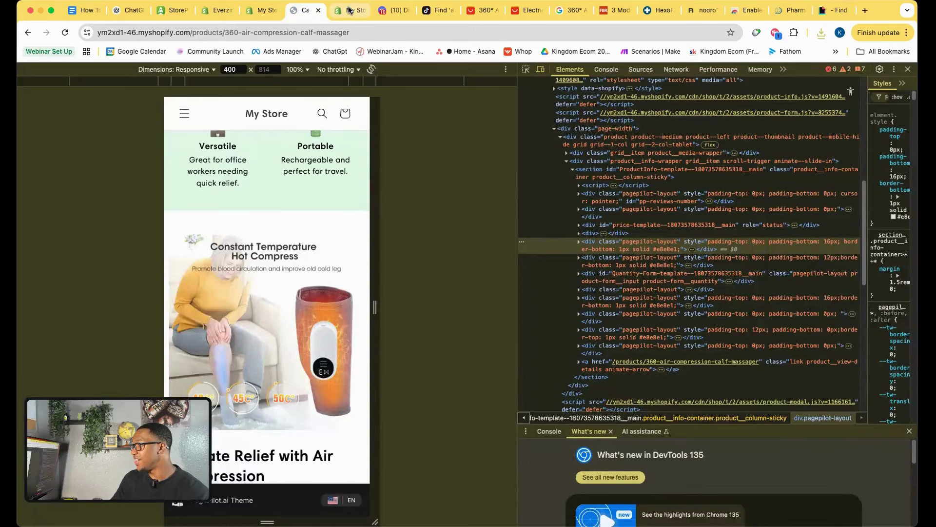
click(254, 16)
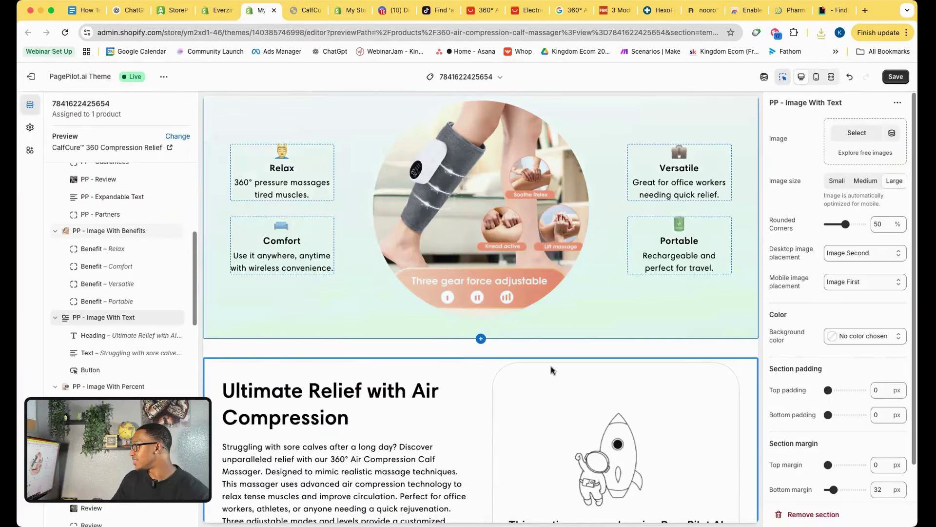
Drop download_4.gif into the Ultimate Relief section's image slot in place of the rocket, and save.
scroll(678, 138, down, 3)
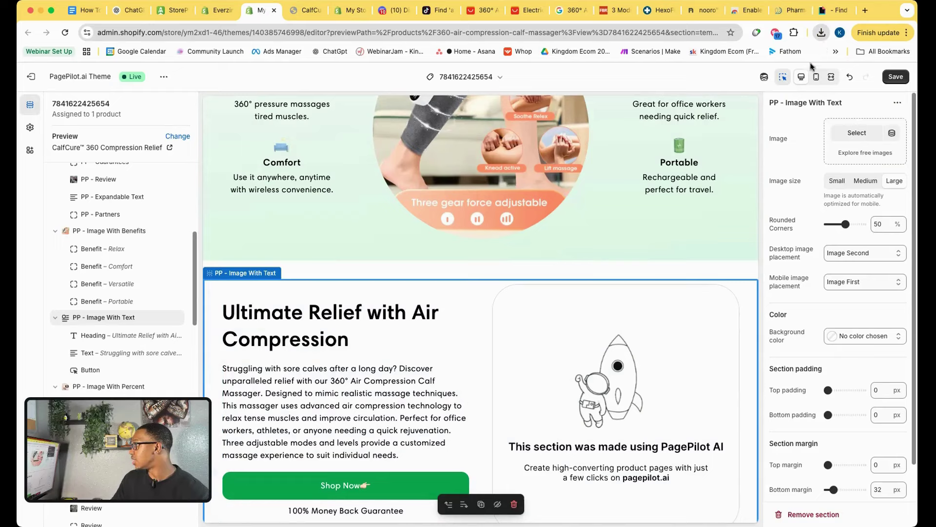
drag(721, 81, 859, 149)
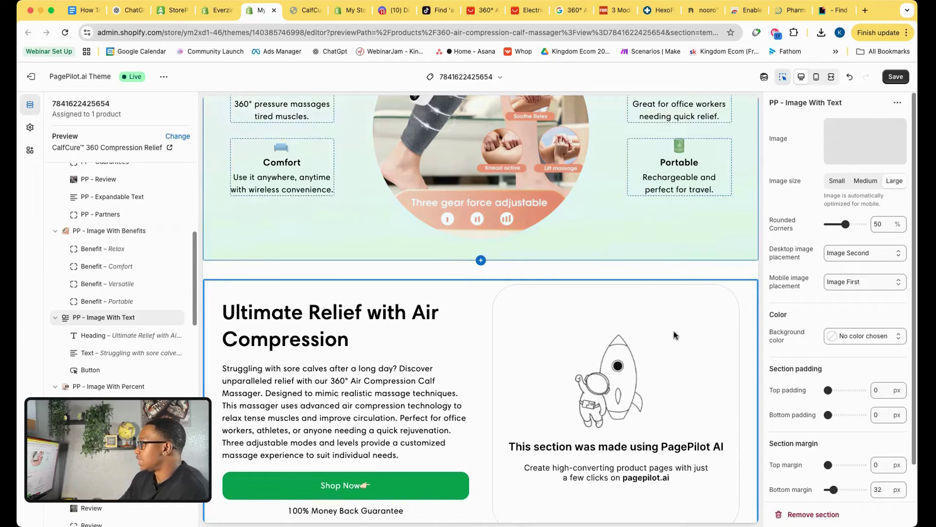
scroll(716, 350, down, 3)
scroll(709, 398, up, 1)
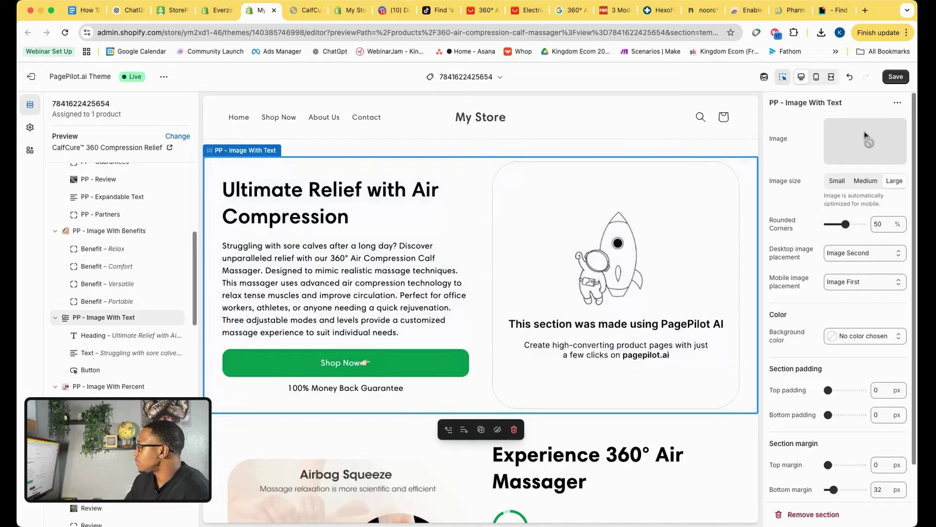
drag(867, 137, 866, 138)
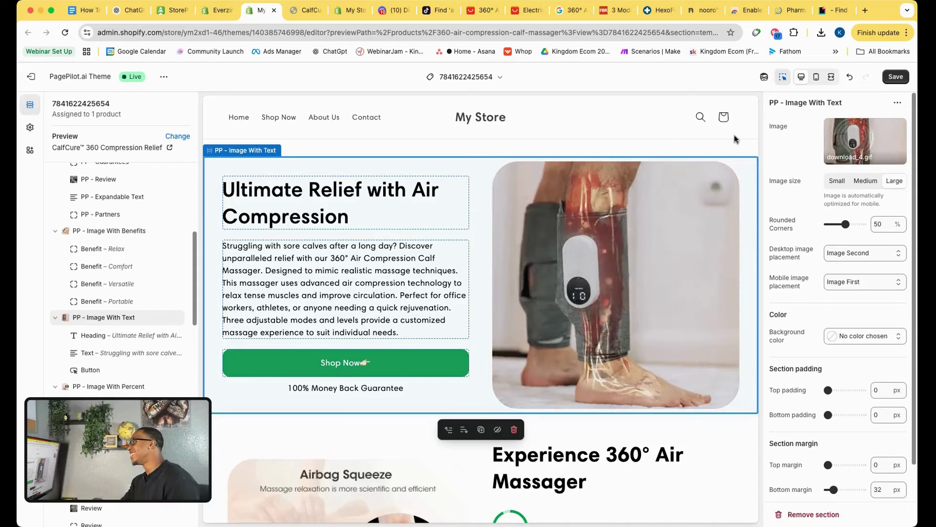
click(895, 77)
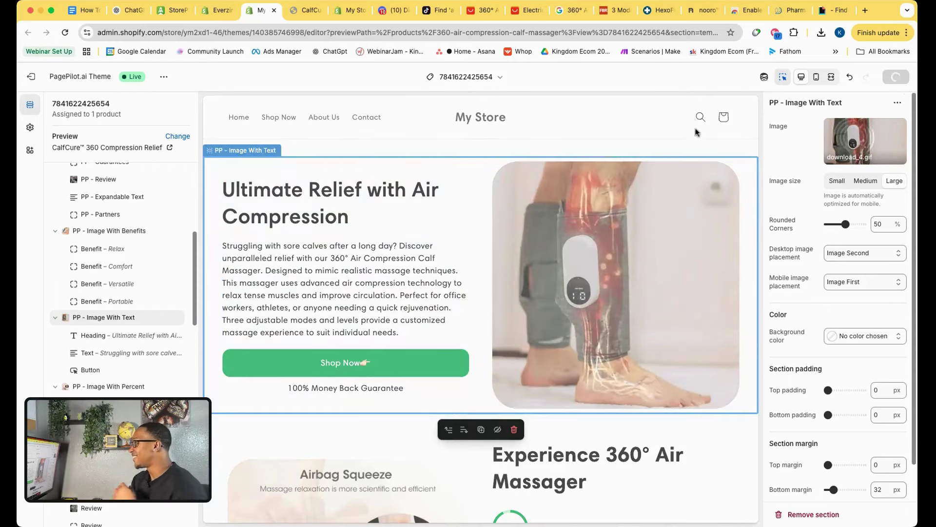
click(833, 9)
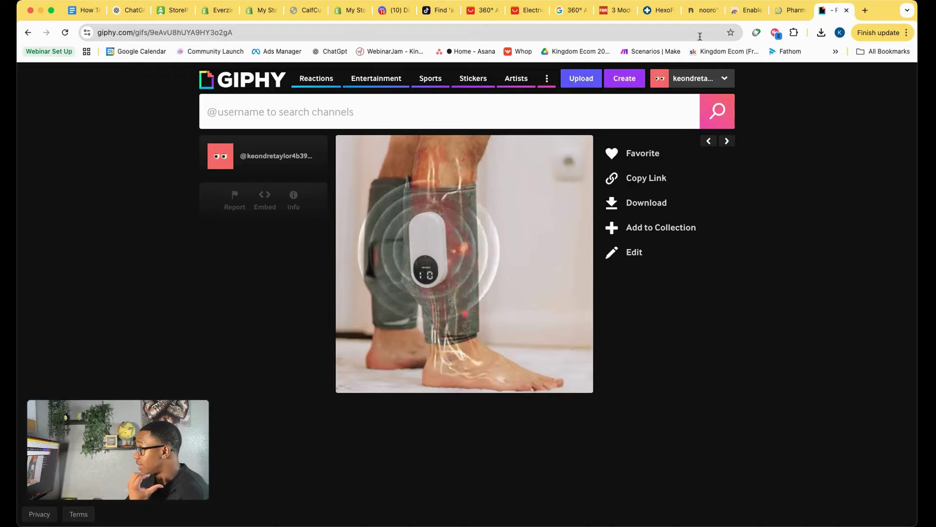
Compare nooro's leg massager video with the GIF, then return to the Shopify theme editor.
click(702, 10)
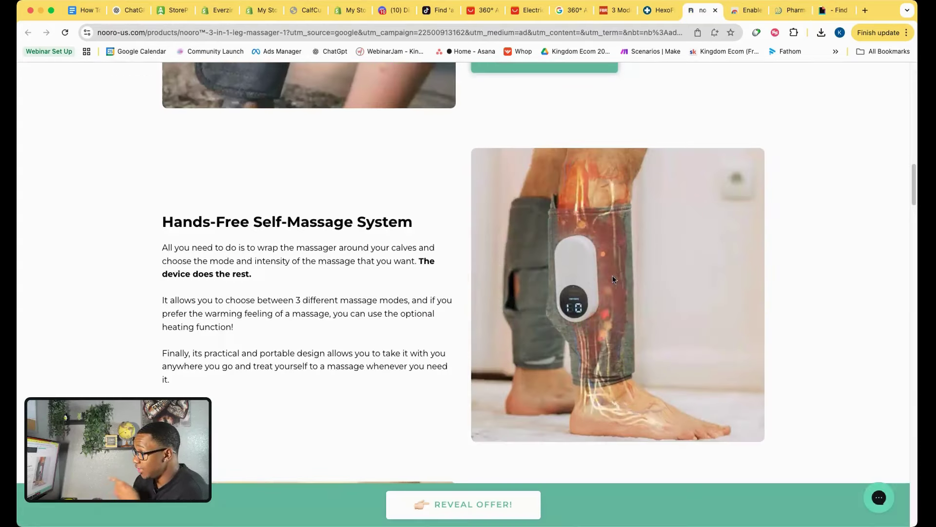
right_click(634, 285)
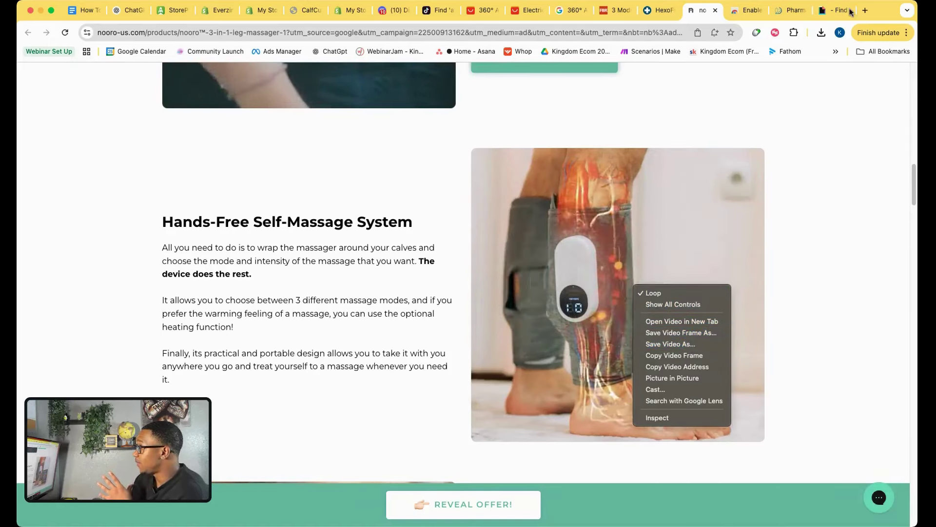
click(831, 12)
click(832, 14)
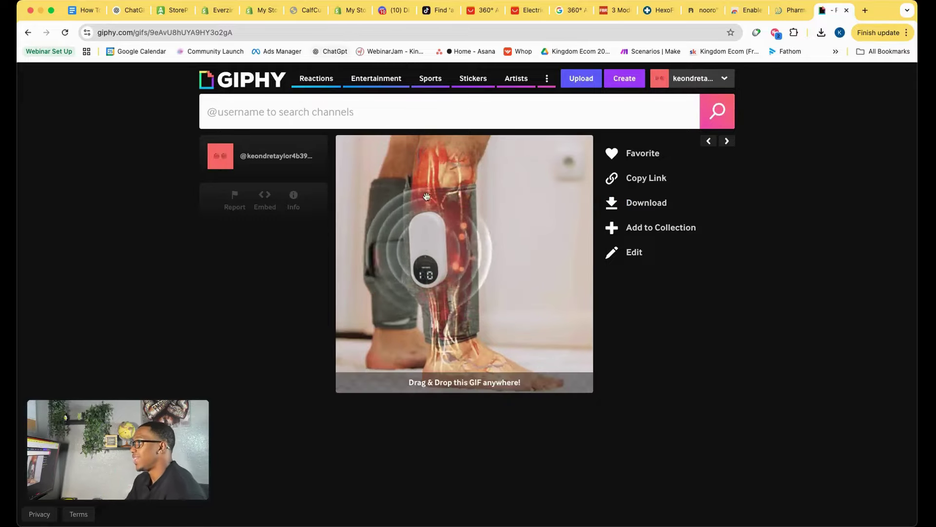
click(306, 17)
click(261, 11)
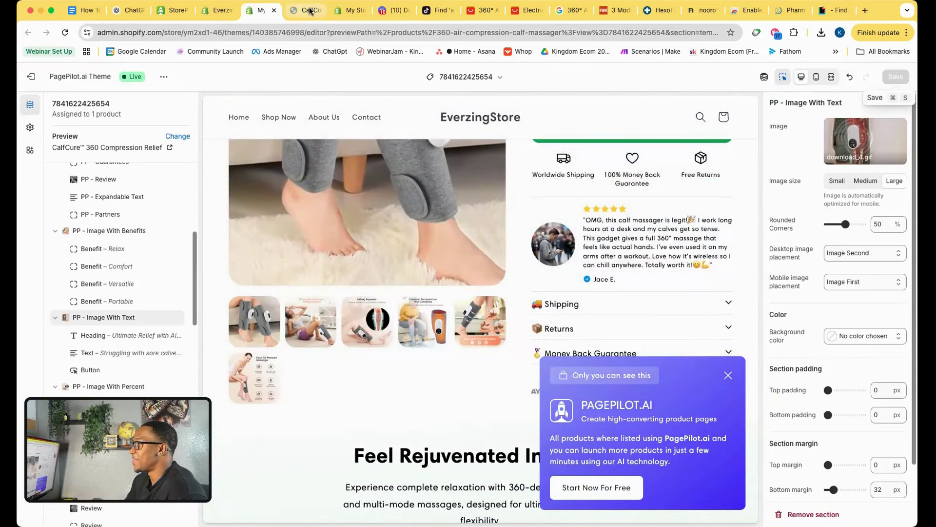
Scroll the phone-width CalfCure™ storefront preview through its sections and back to the top.
key(ctrl+Tab)
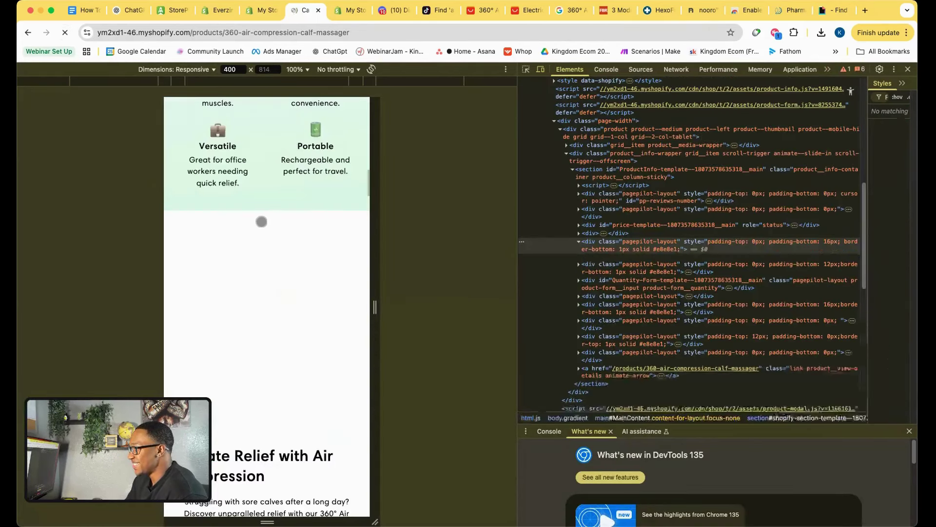
scroll(284, 179, up, 3)
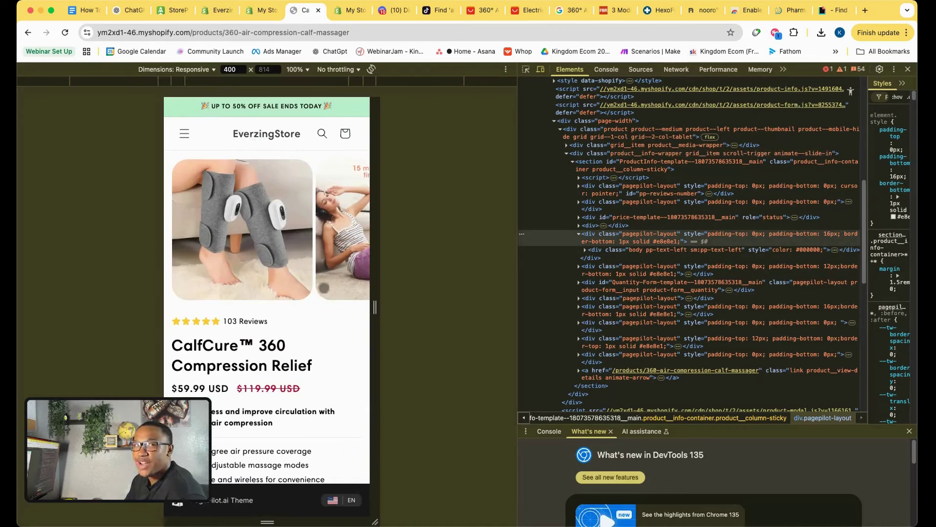
scroll(309, 342, down, 3)
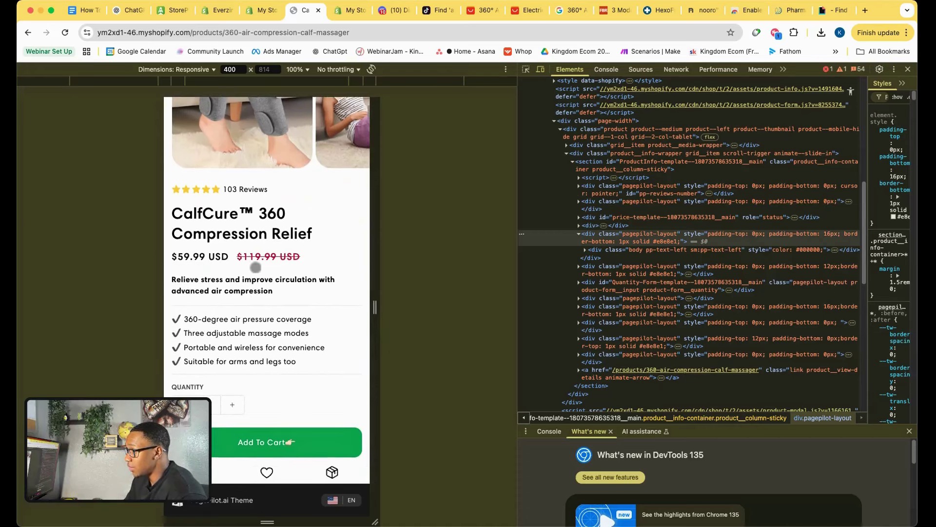
scroll(255, 267, down, 3)
scroll(255, 268, down, 5)
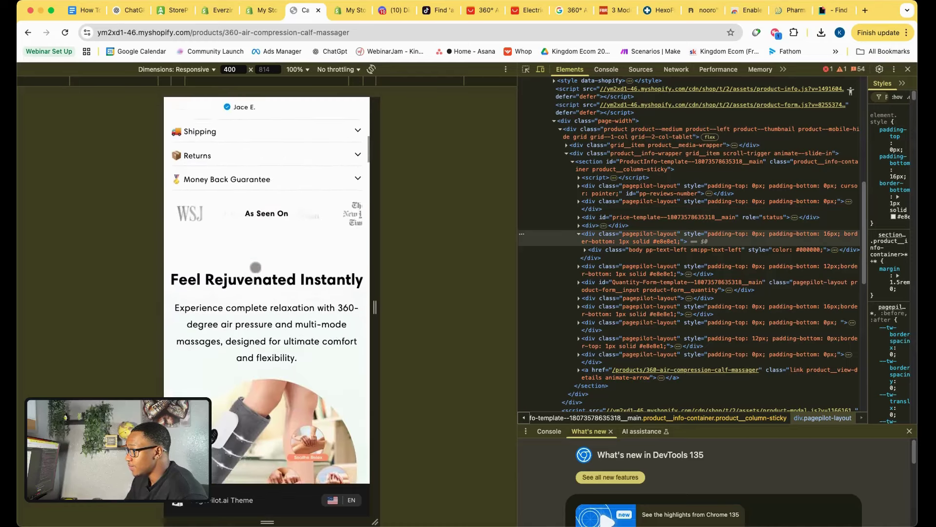
scroll(256, 267, down, 6)
scroll(256, 267, down, 3)
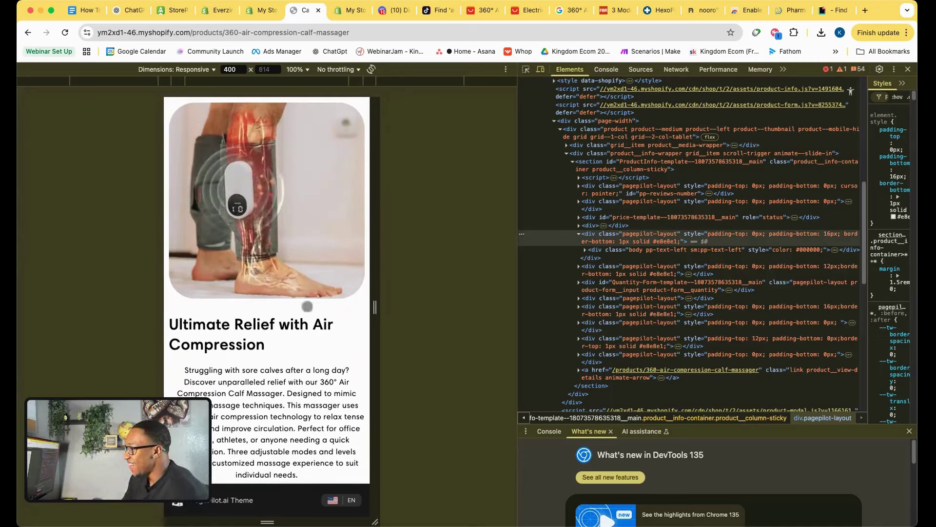
scroll(304, 257, up, 1)
scroll(282, 317, down, 8)
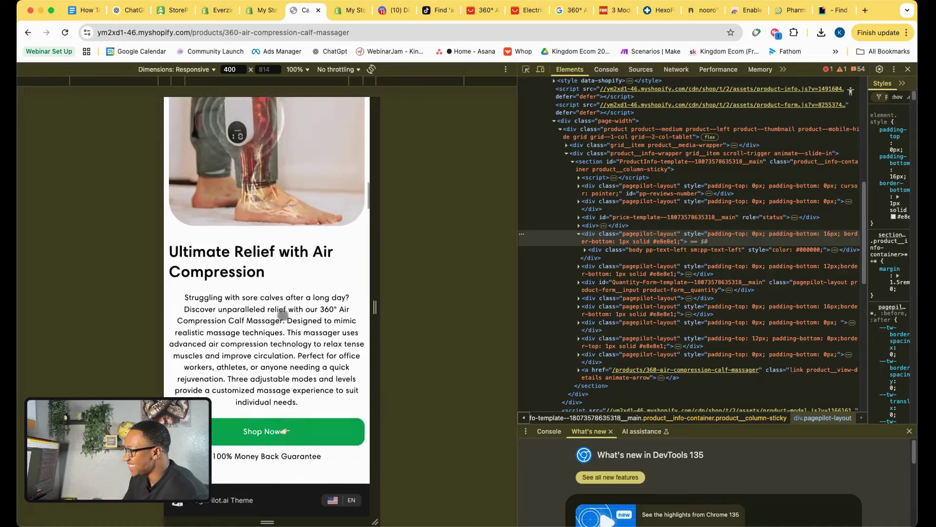
scroll(284, 295, down, 20)
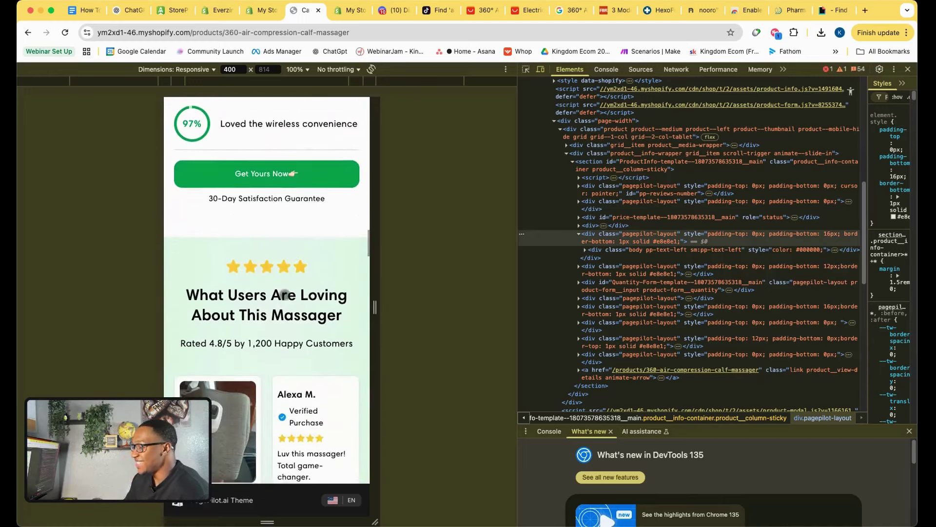
scroll(285, 294, down, 12)
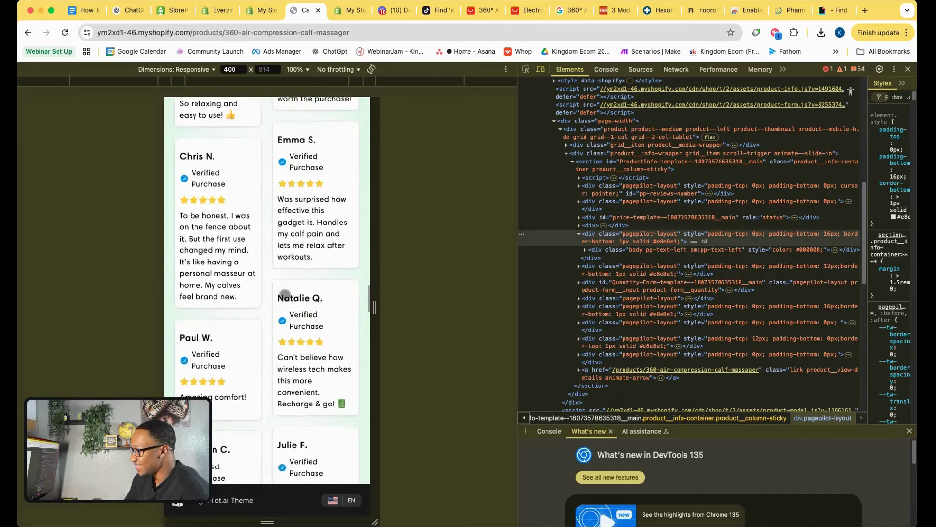
scroll(285, 295, down, 20)
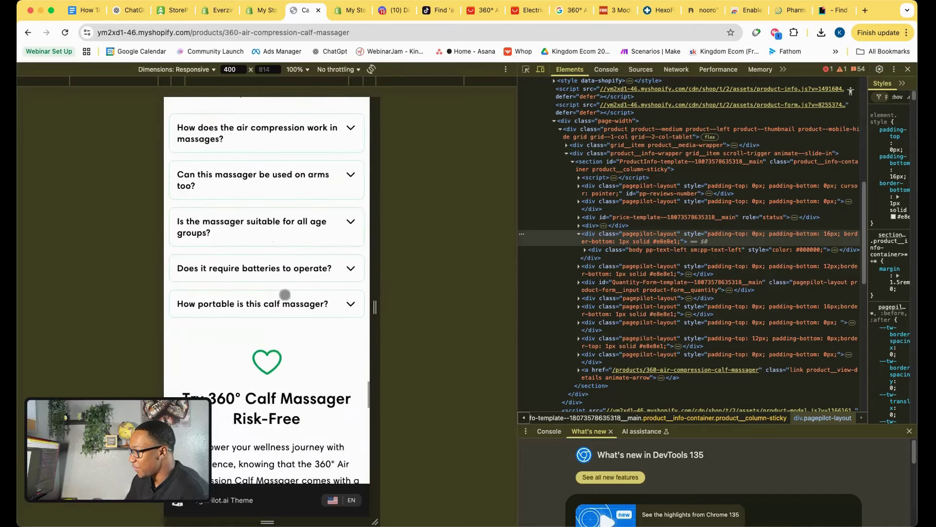
scroll(285, 295, up, 10)
scroll(284, 294, up, 20)
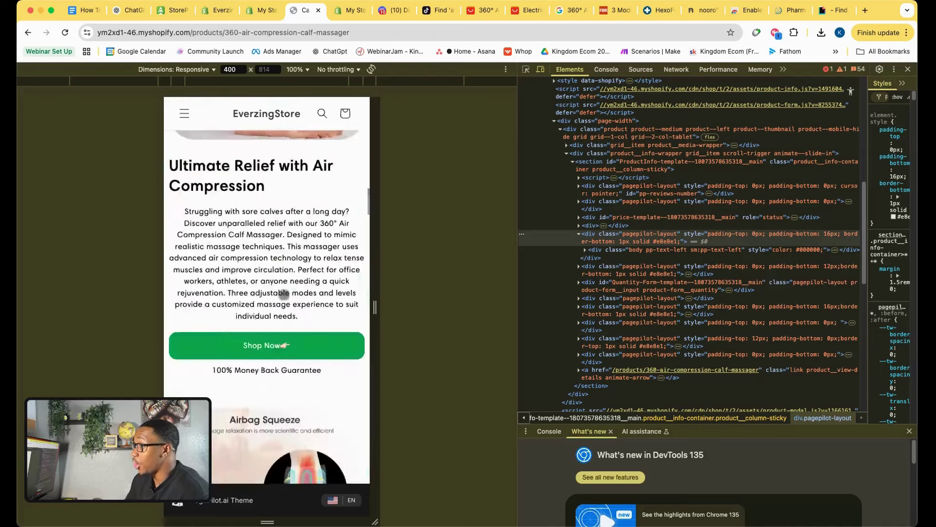
scroll(284, 294, down, 5)
scroll(280, 299, up, 5)
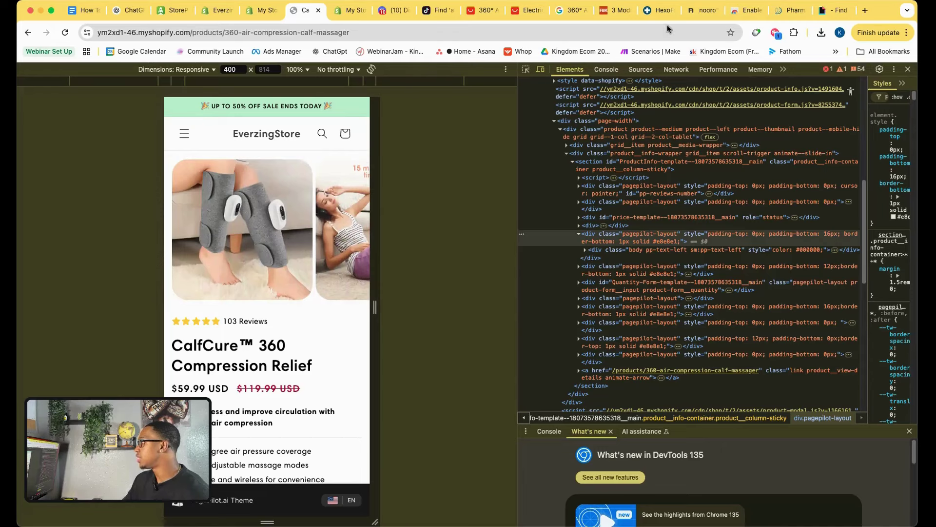
Open amazon.com in a new tab and search for '360° Air Compression Calf Massager'.
click(865, 10)
text(ama)
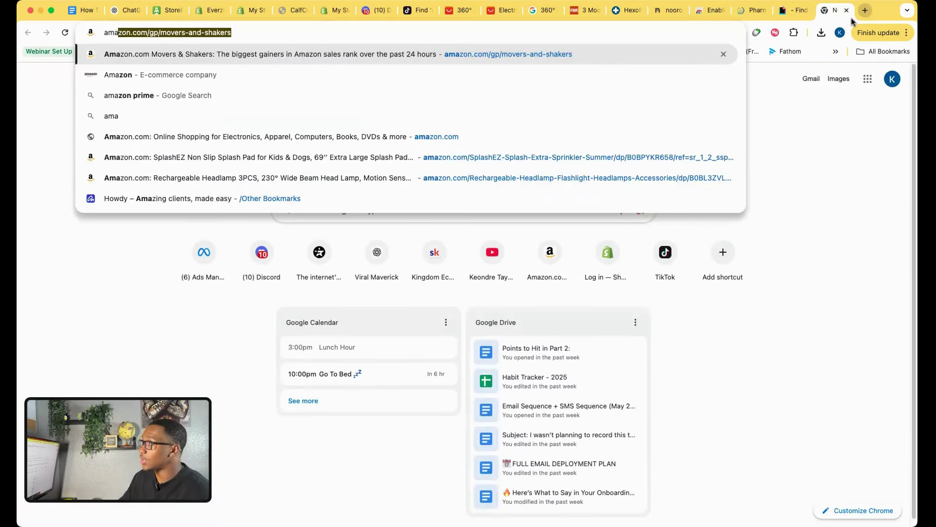
click(523, 58)
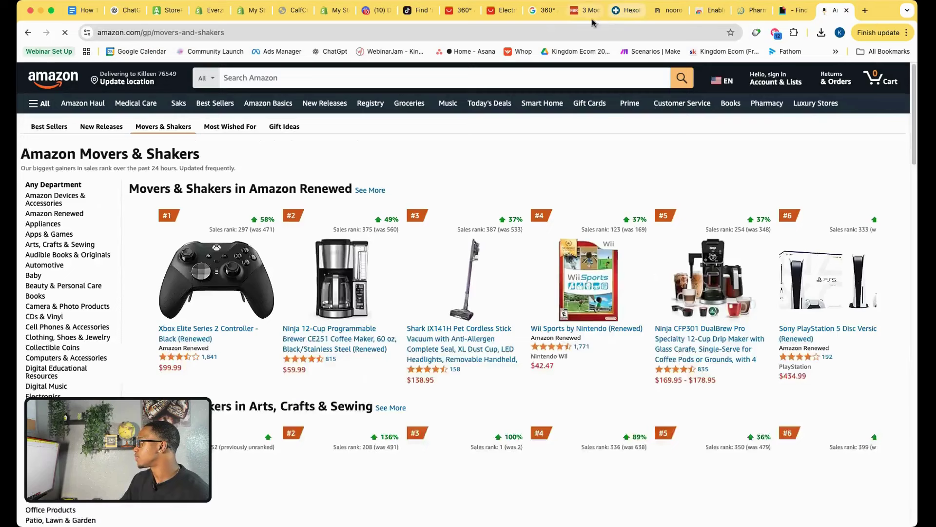
click(543, 10)
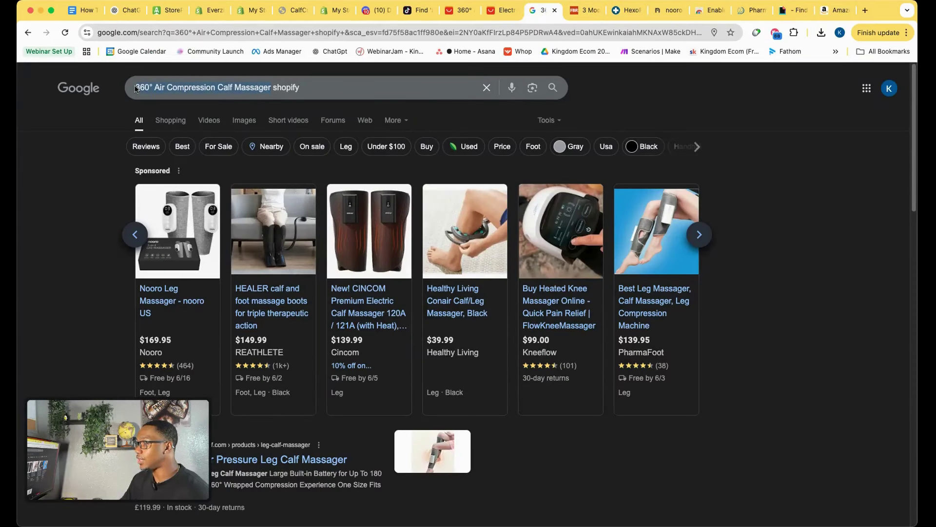
click(826, 10)
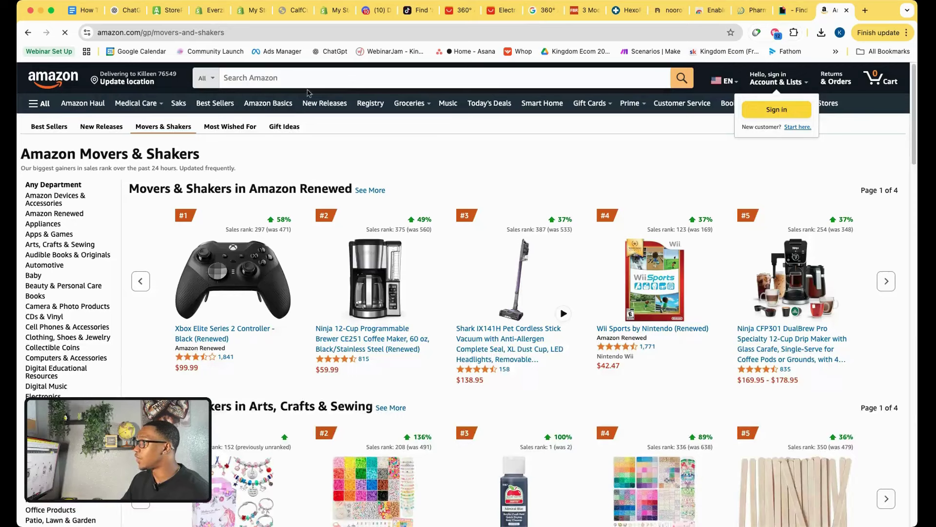
click(307, 86)
text(360° Air Compression Calf Massager)
key(Return)
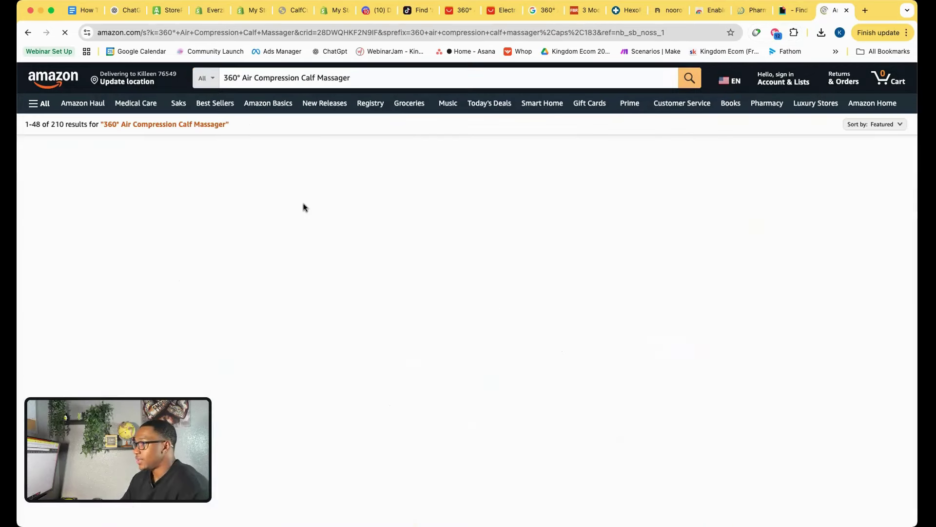
Browse the Amazon search results, then return to the CalfCure storefront page.
scroll(282, 344, down, 3)
scroll(282, 344, down, 1)
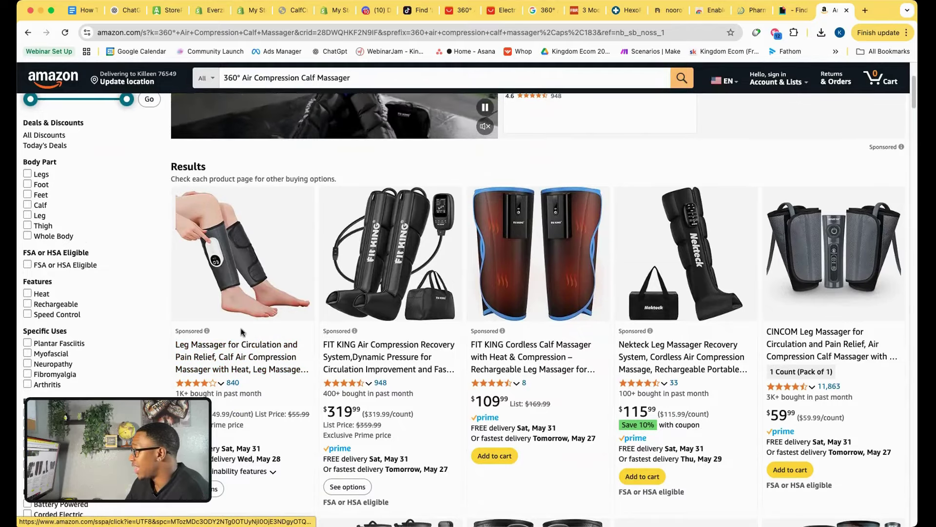
scroll(241, 332, down, 10)
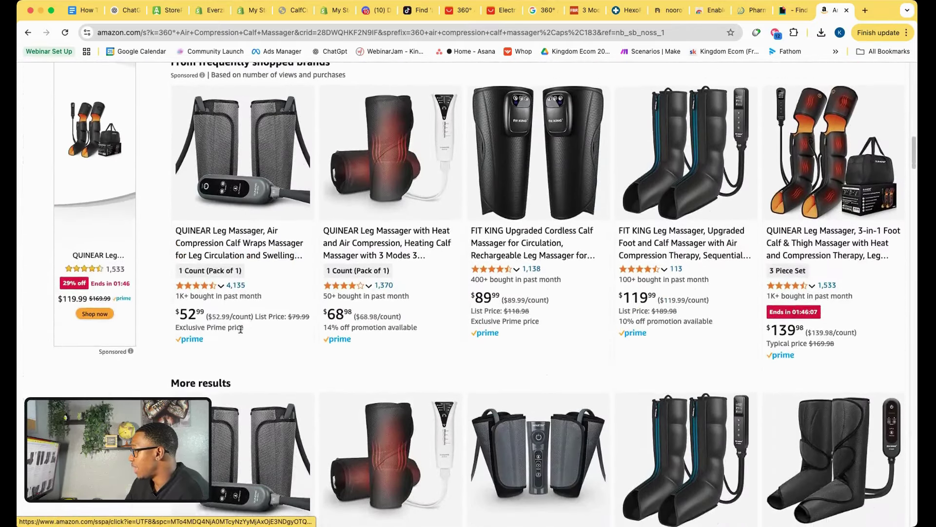
scroll(241, 330, down, 10)
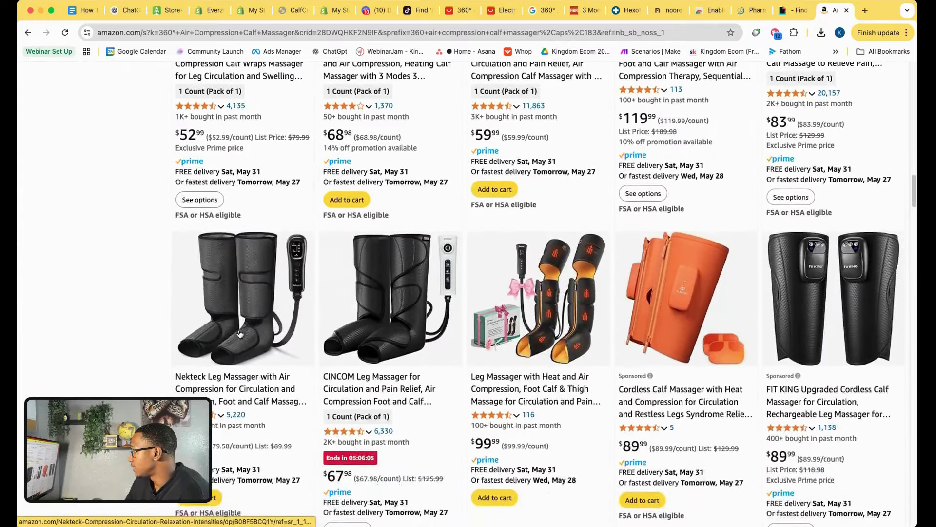
scroll(239, 333, down, 10)
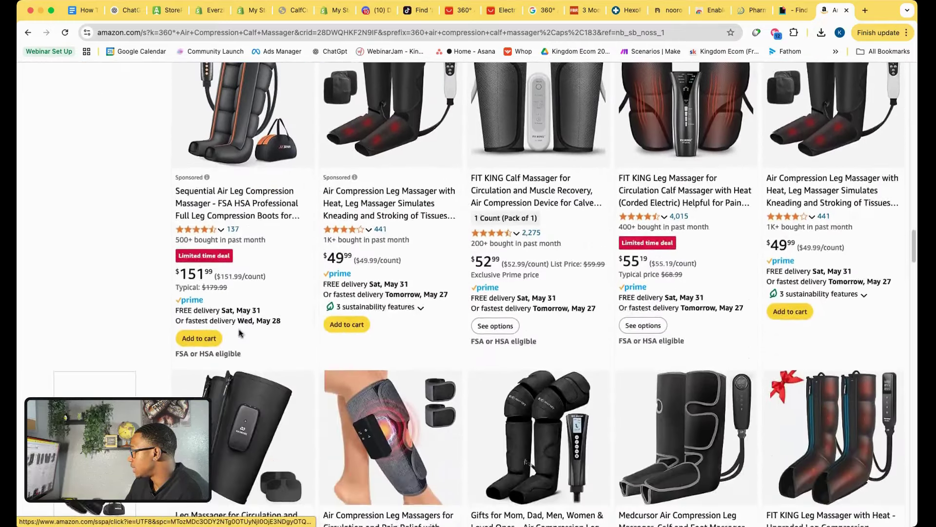
scroll(239, 333, down, 5)
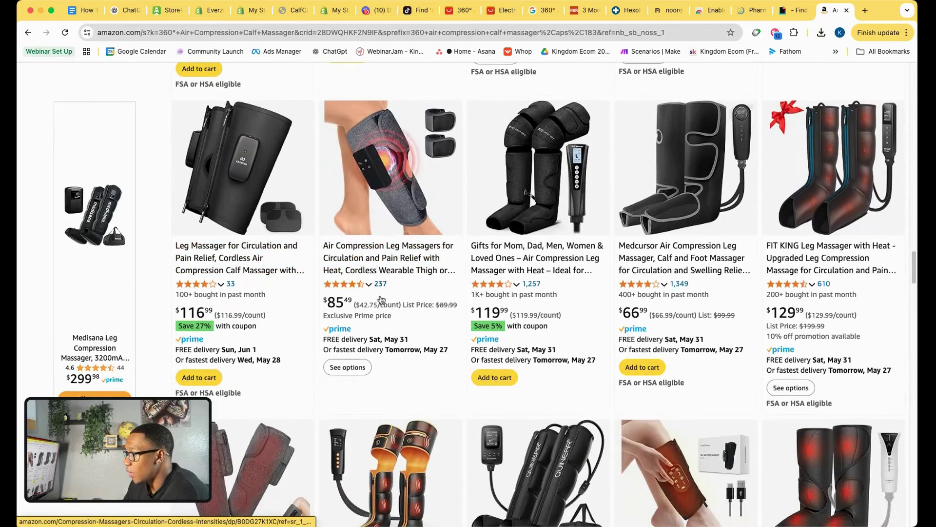
scroll(382, 299, down, 8)
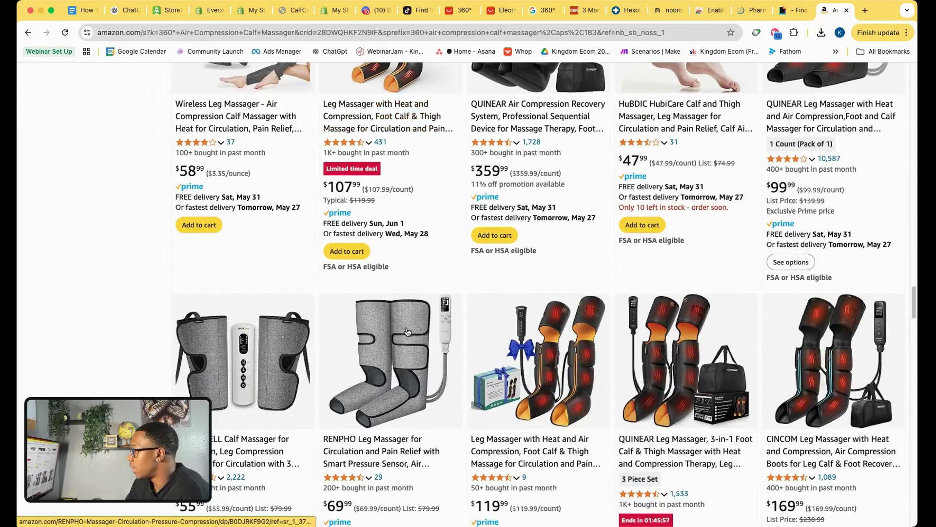
scroll(408, 332, down, 12)
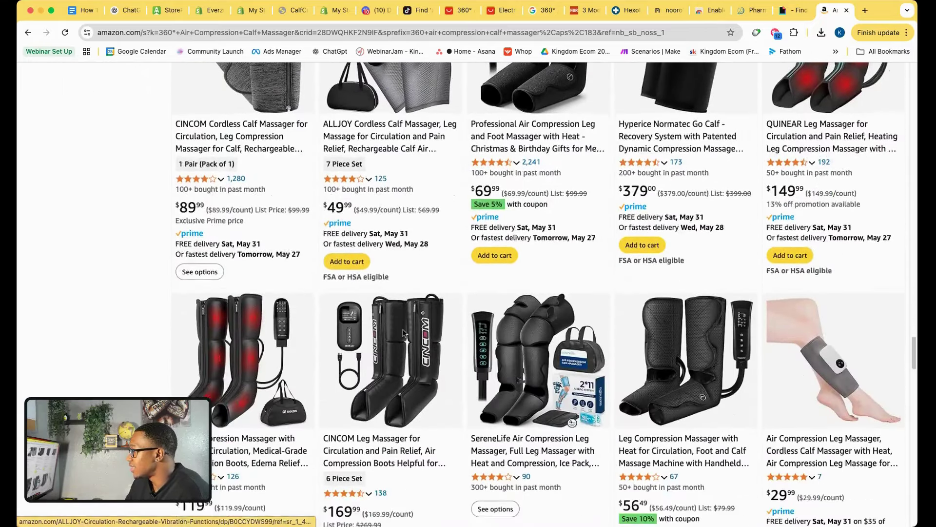
scroll(403, 333, down, 4)
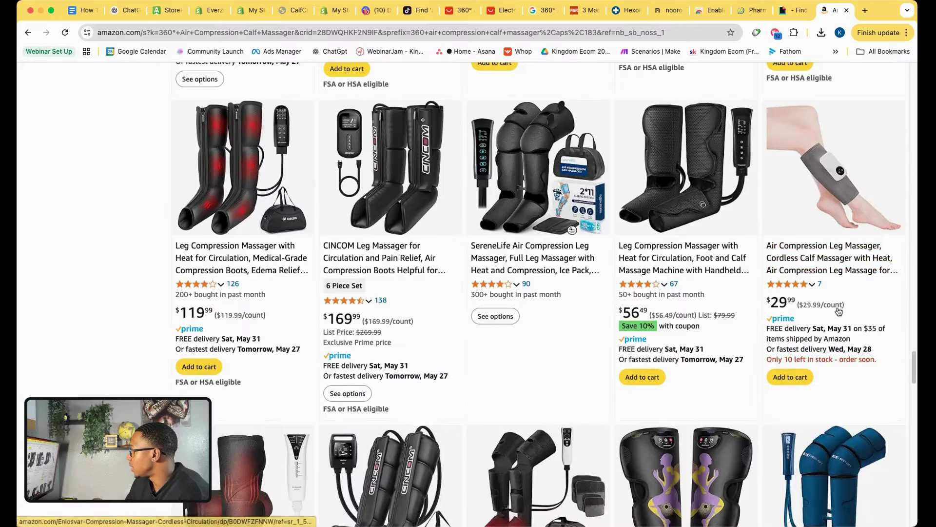
scroll(780, 312, down, 8)
scroll(695, 354, down, 15)
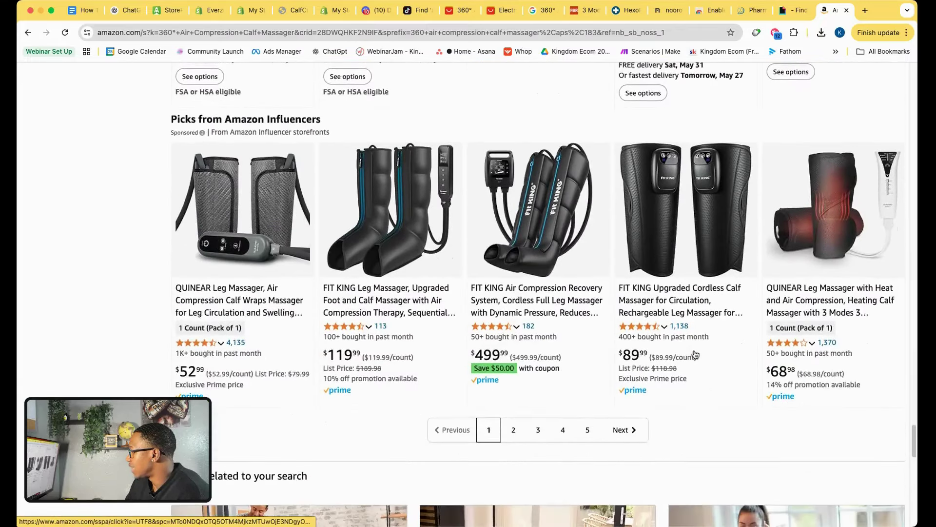
scroll(696, 354, up, 15)
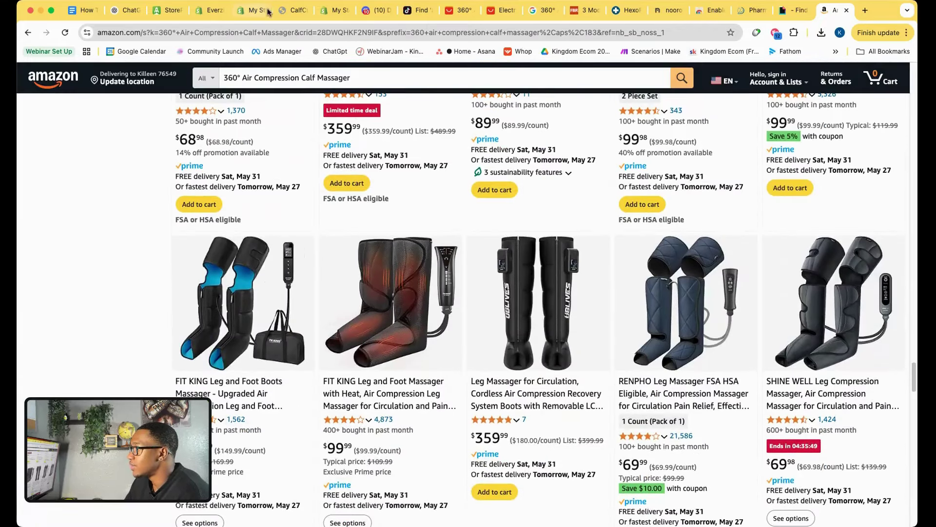
click(293, 10)
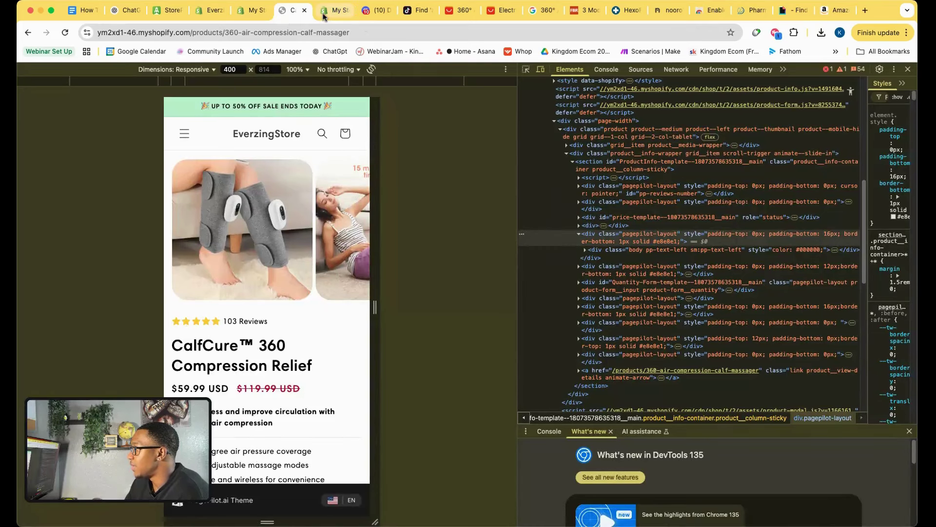
click(323, 12)
click(293, 11)
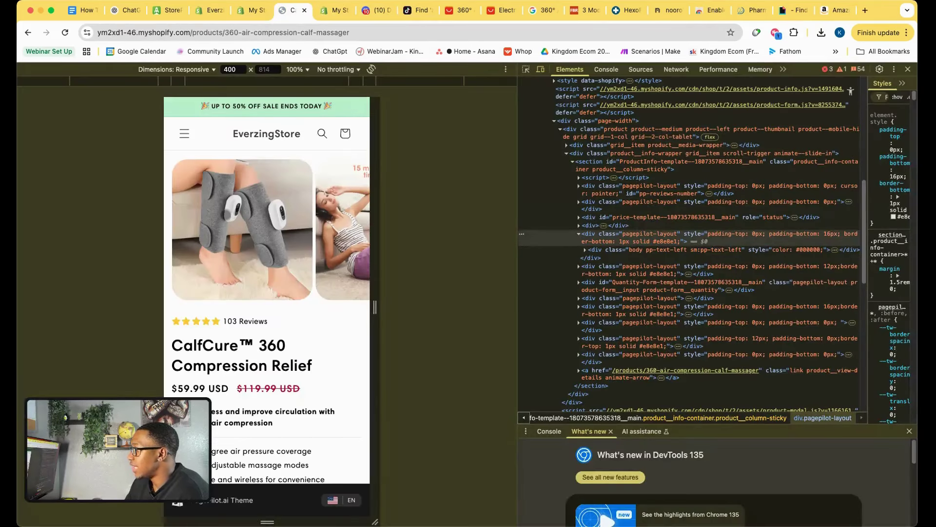
Run a Google Lens search on the CalfCure main photo and open Walmart's 2Pcs Leg Foot Massager match.
right_click(231, 207)
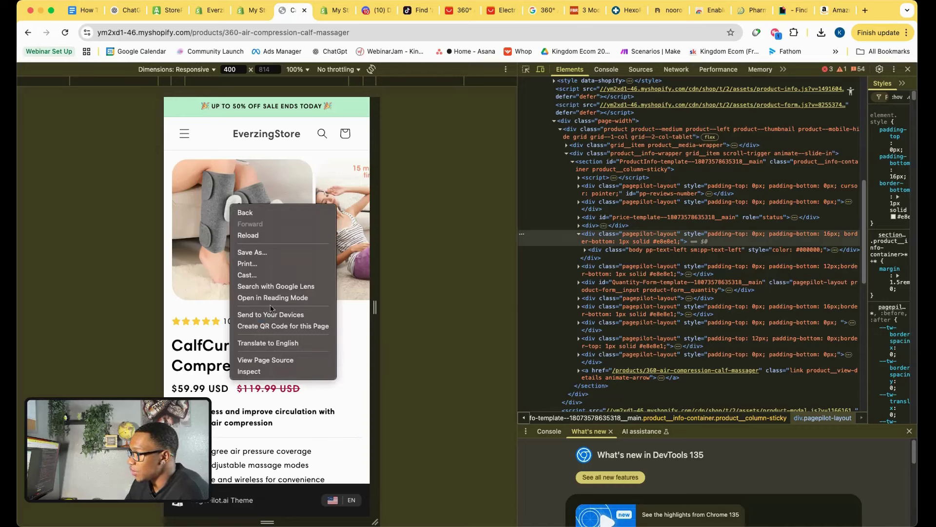
click(275, 288)
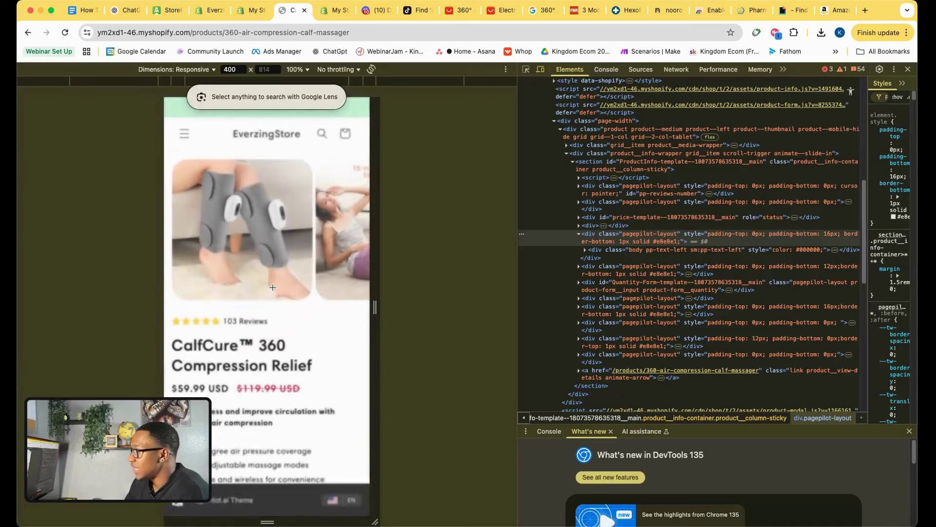
drag(171, 155, 319, 299)
drag(313, 305, 313, 305)
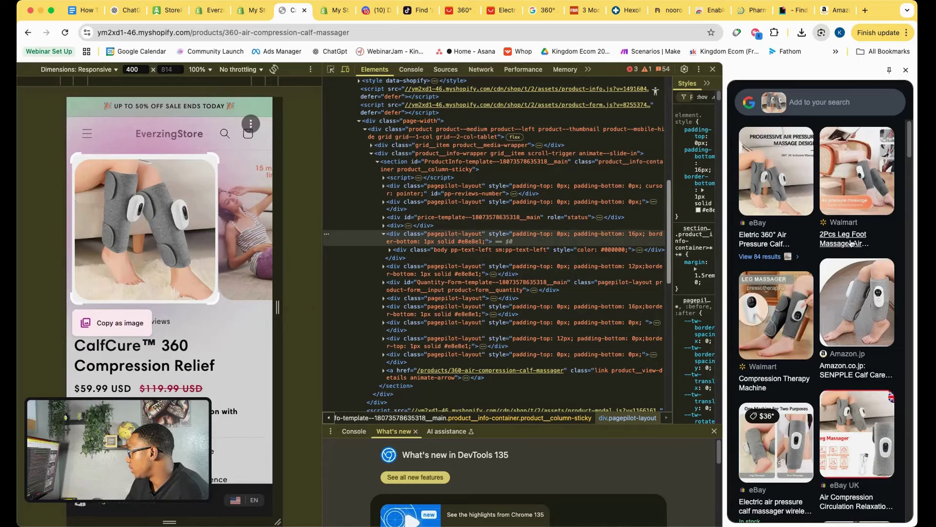
click(849, 242)
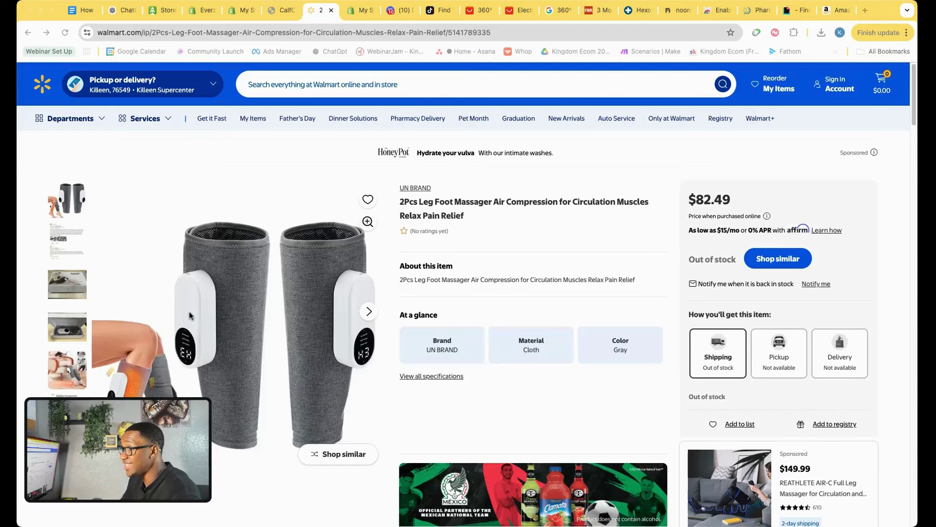
Save the Walmart 2Pcs Leg Foot Massager main photo and look over the listing's other images.
click(72, 203)
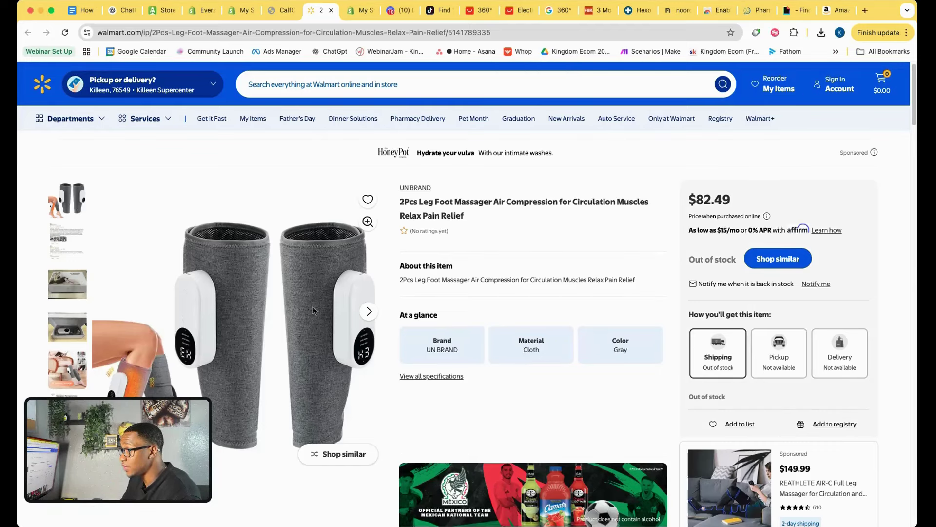
right_click(250, 291)
click(293, 311)
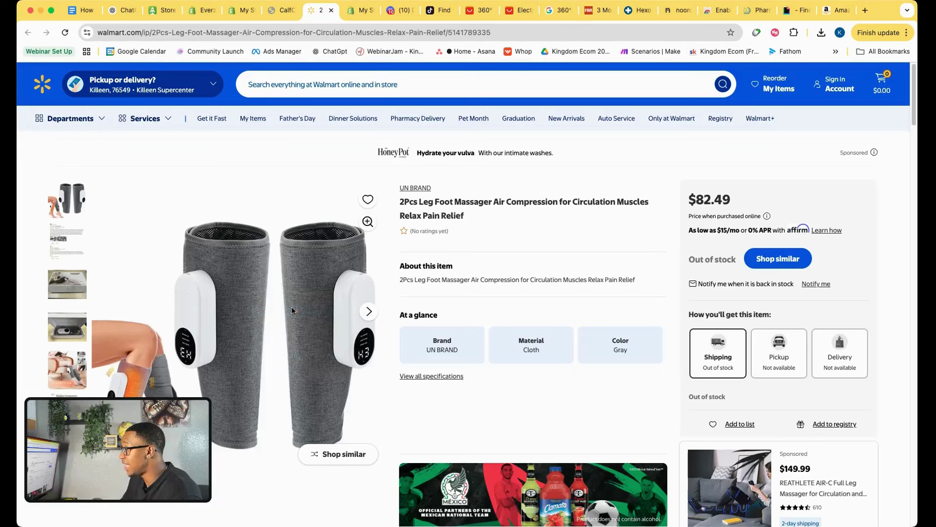
key(Return)
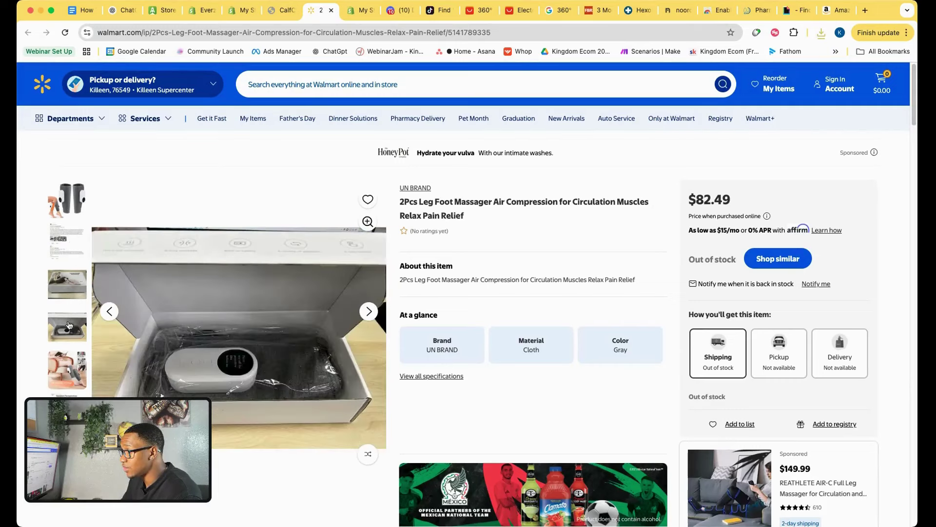
scroll(69, 336, down, 1)
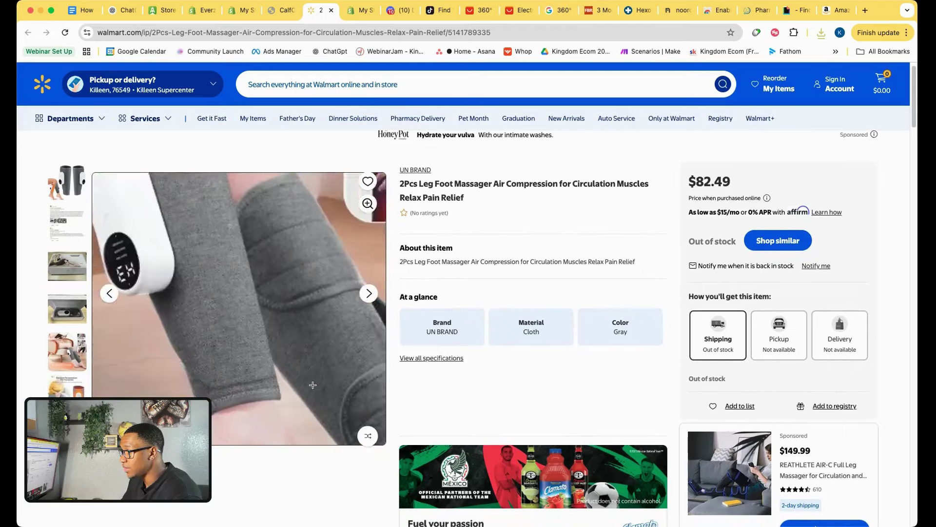
Download the existing CalfCure 360 product images one by one from the media viewer.
click(244, 11)
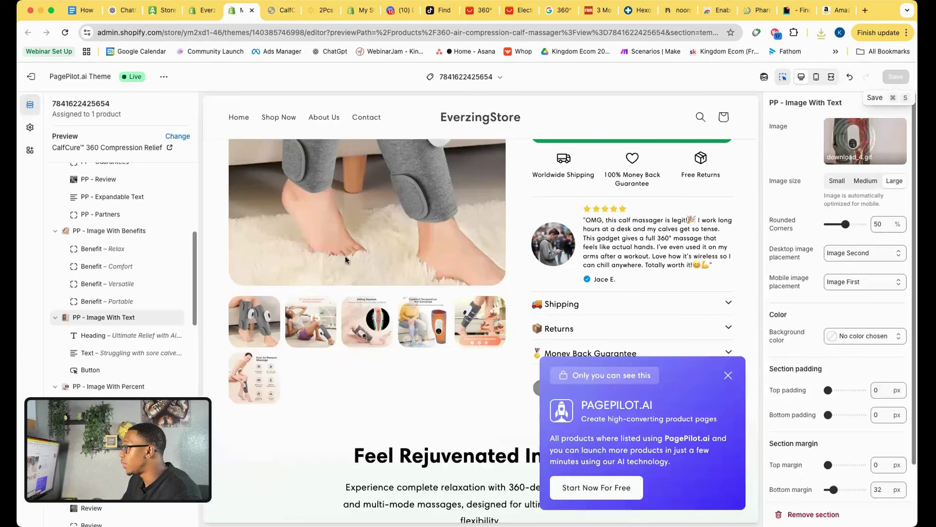
click(205, 12)
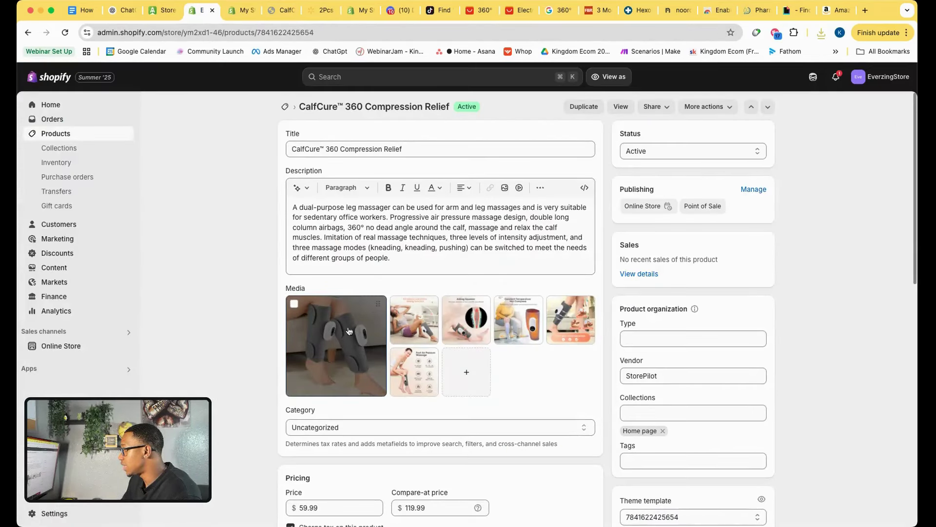
click(349, 331)
click(29, 77)
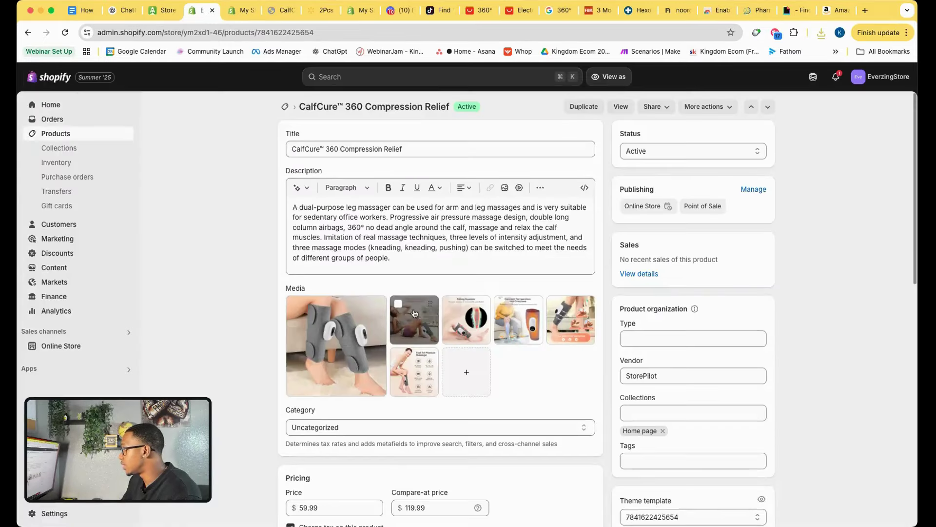
click(349, 349)
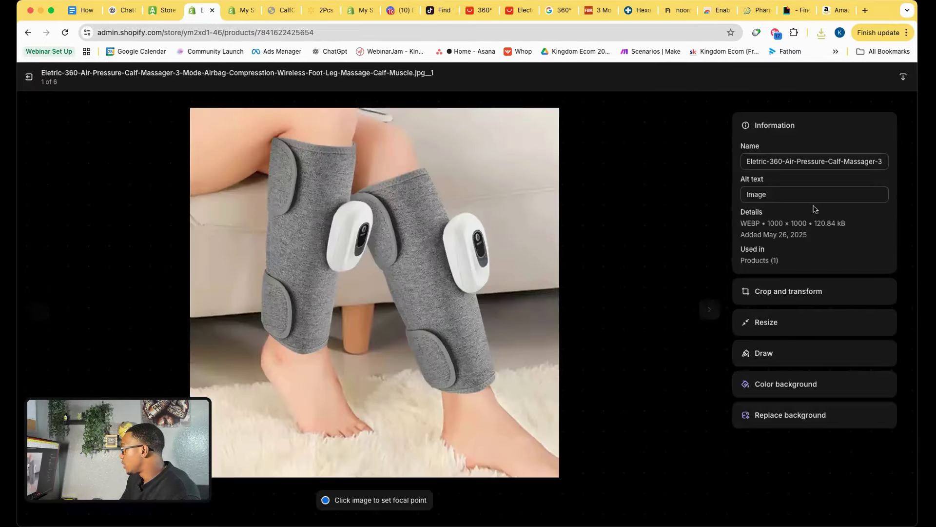
click(903, 77)
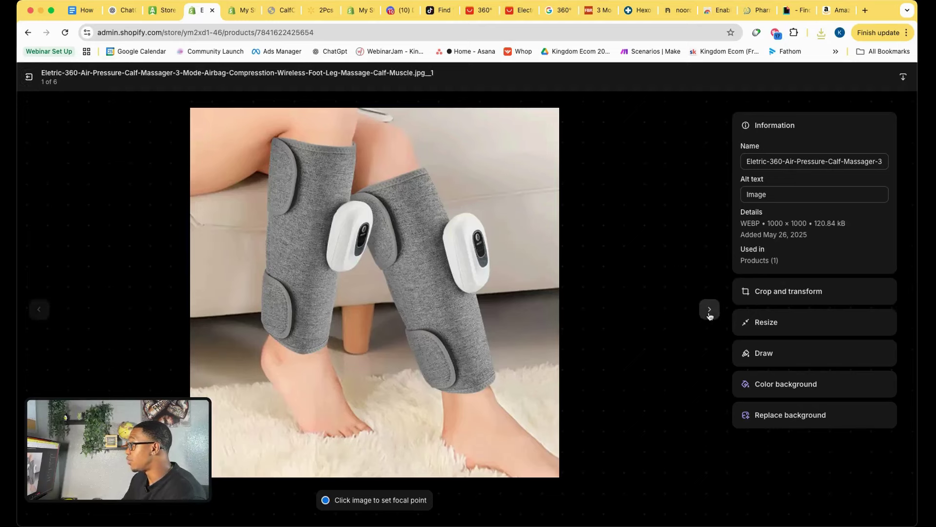
click(710, 312)
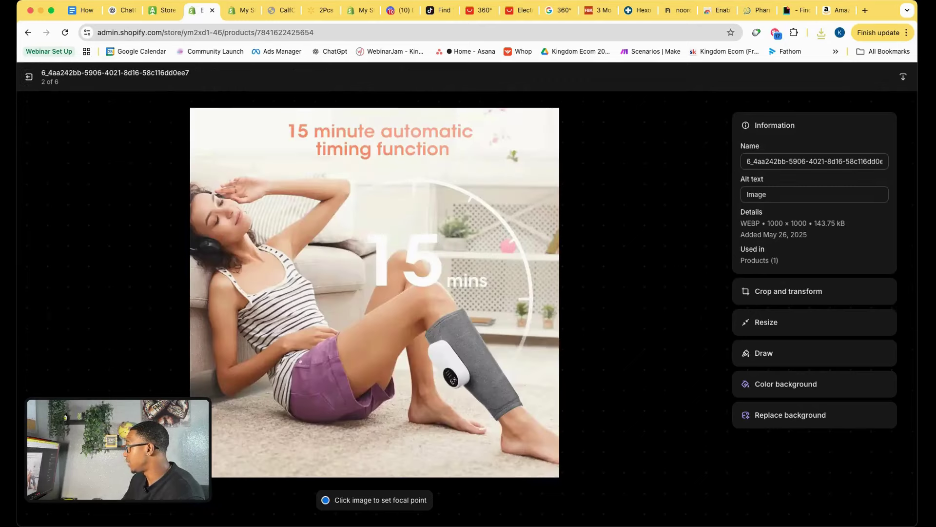
click(709, 309)
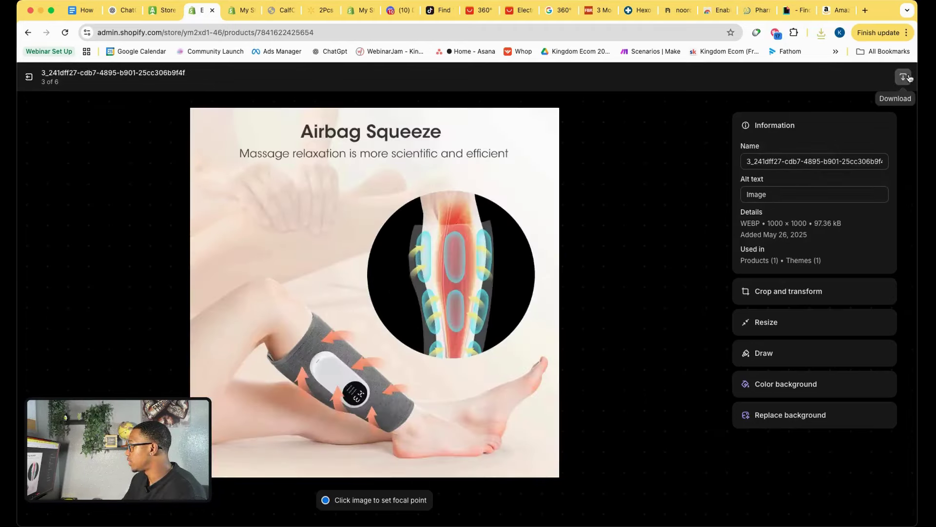
click(908, 78)
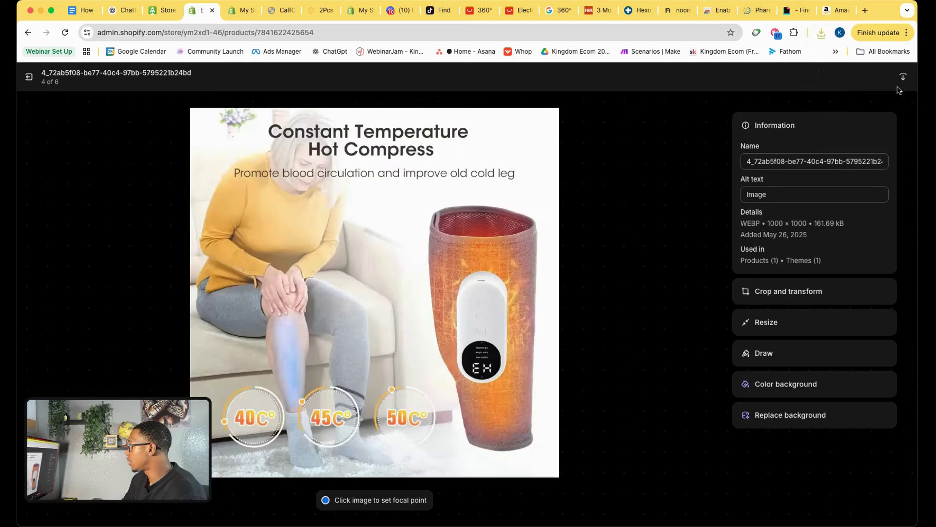
click(903, 77)
click(709, 306)
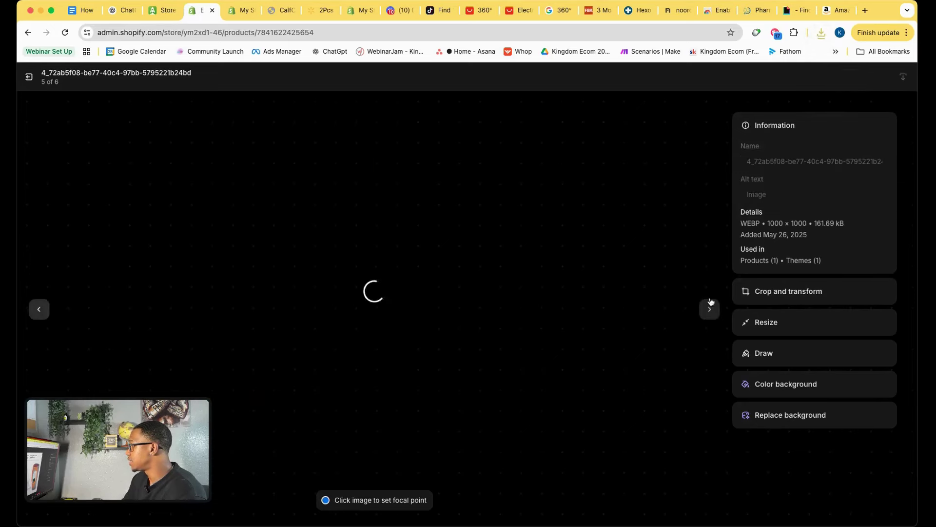
click(908, 78)
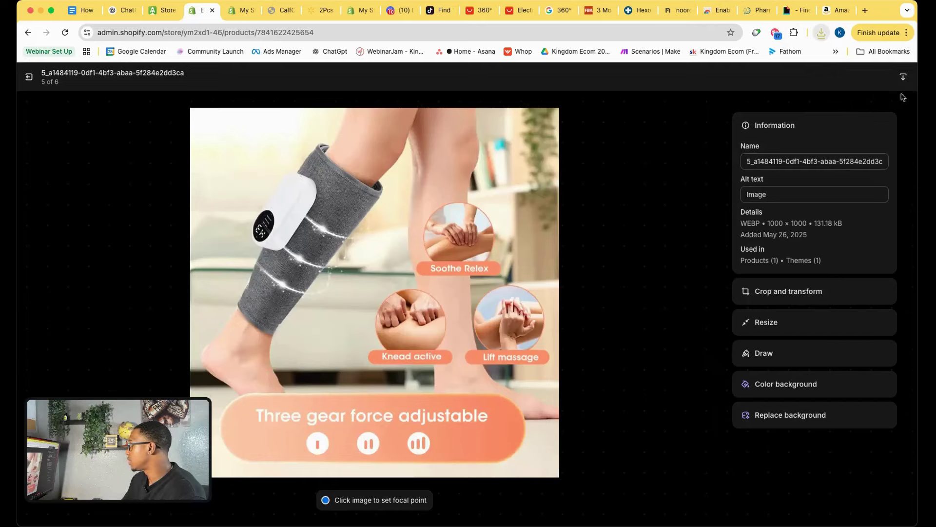
click(705, 315)
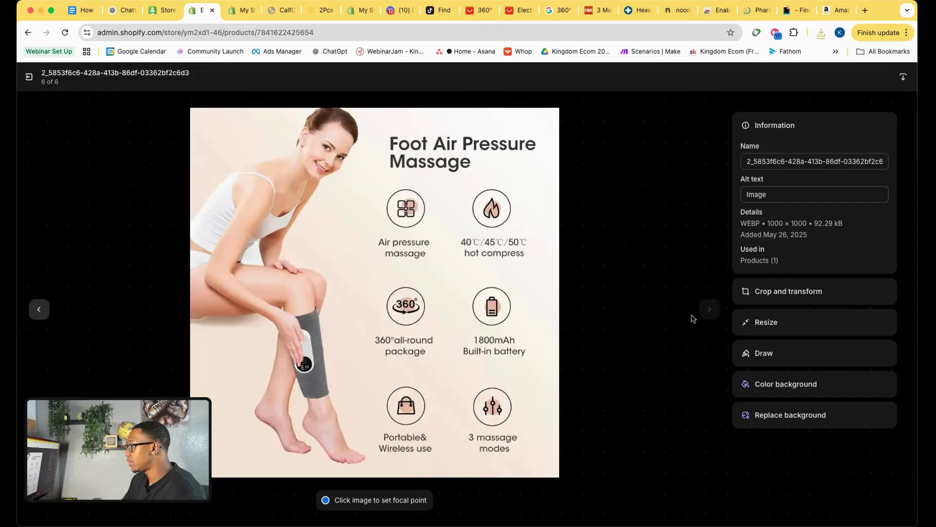
click(29, 77)
Select all six product media images and remove them.
click(294, 304)
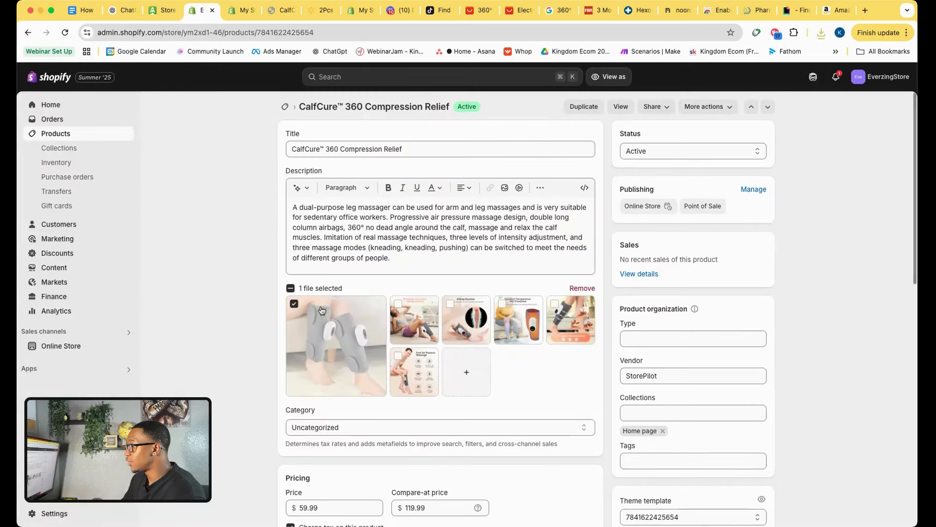
click(398, 304)
click(396, 355)
click(450, 303)
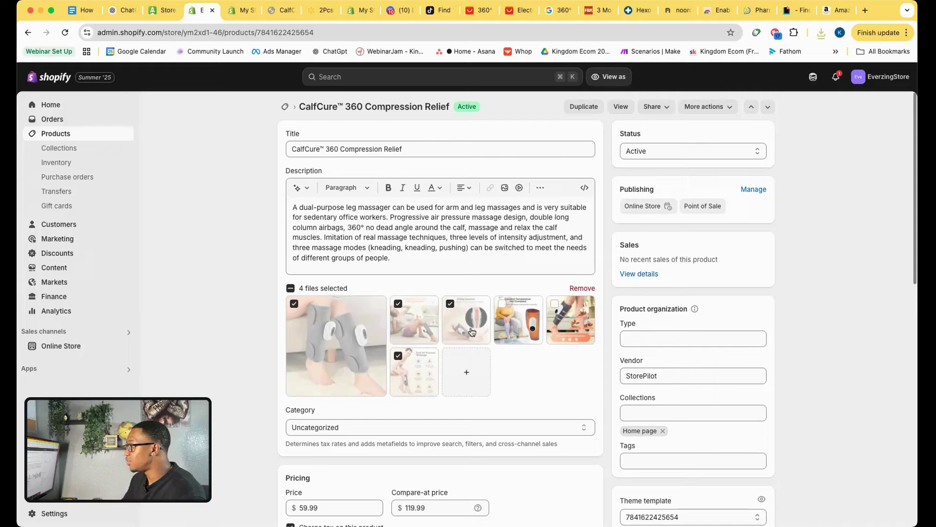
click(502, 303)
click(554, 303)
click(581, 289)
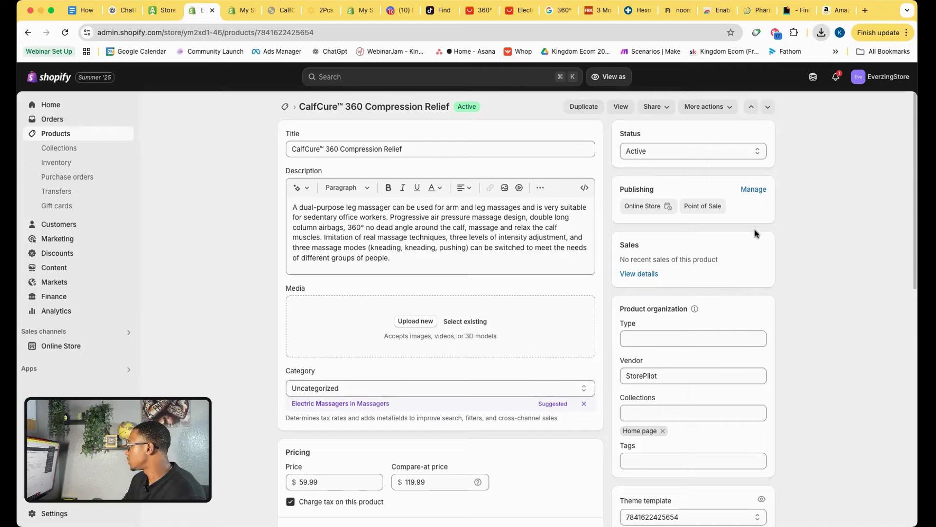
Try uploading the saved Walmart .avif photo, then enlarge the grey leg-sleeve photo on Walmart.
drag(740, 184, 424, 328)
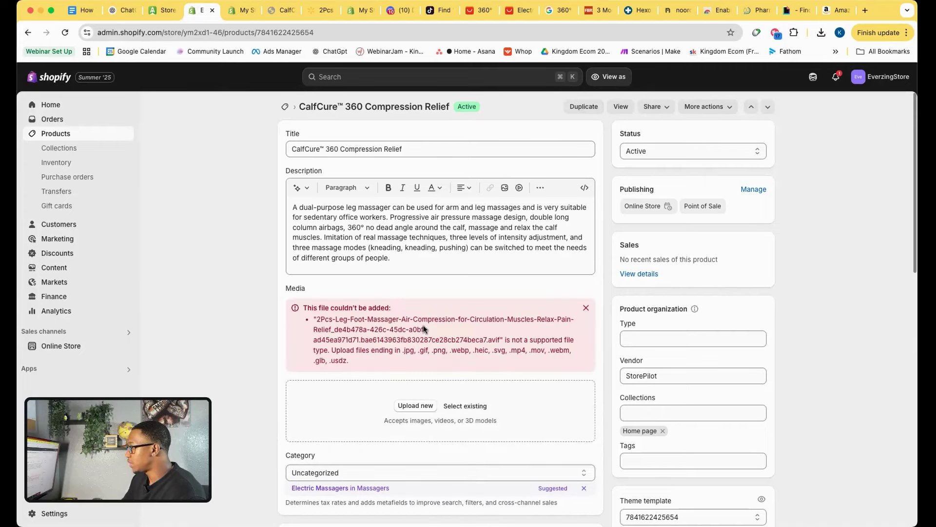
click(320, 10)
click(73, 194)
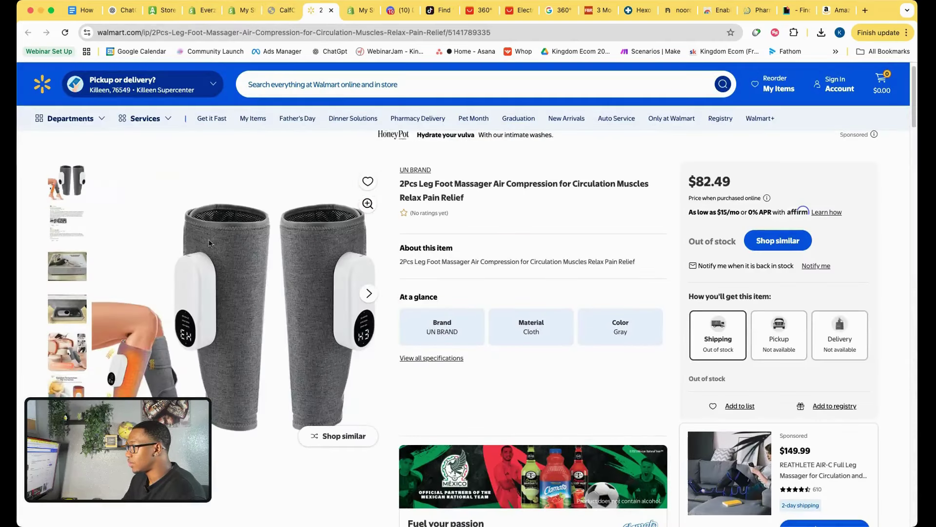
Open the grey leg-sleeve photo full-size in its own tab, save it, and close that tab.
right_click(251, 254)
click(266, 279)
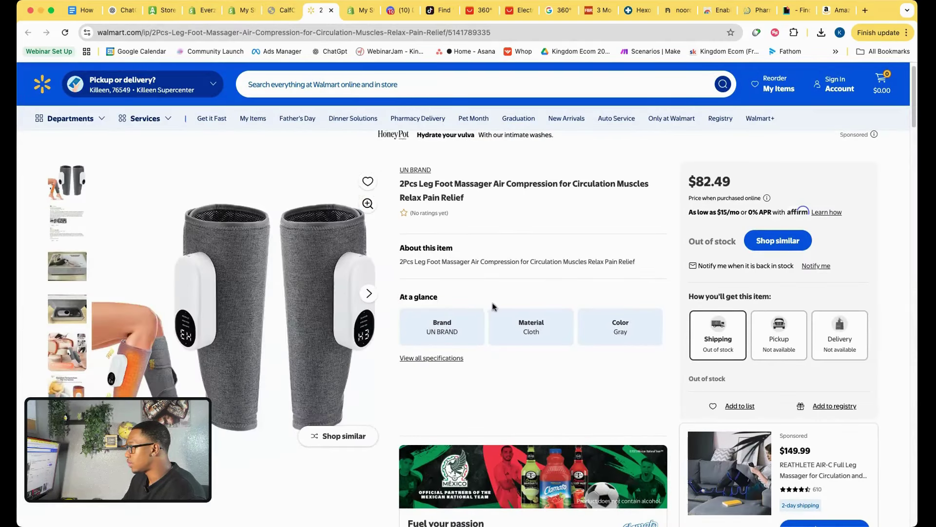
key(Escape)
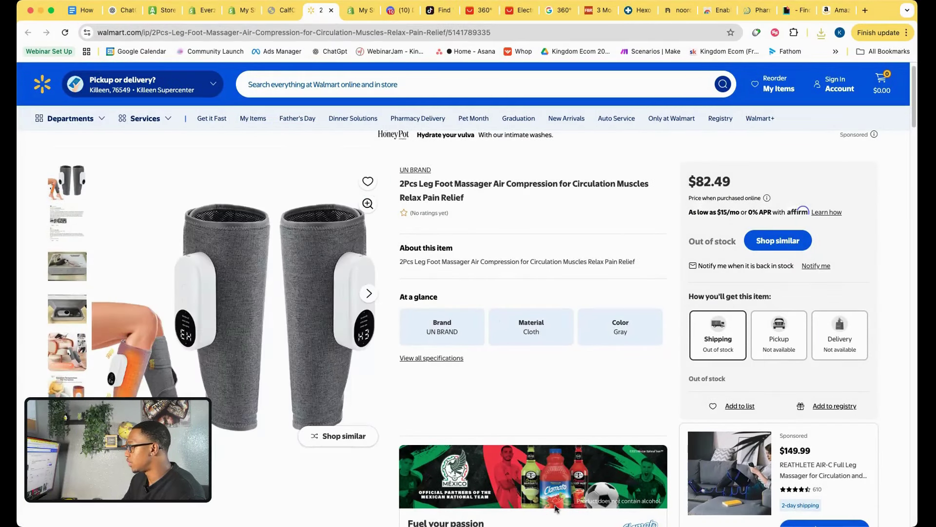
key(super+4)
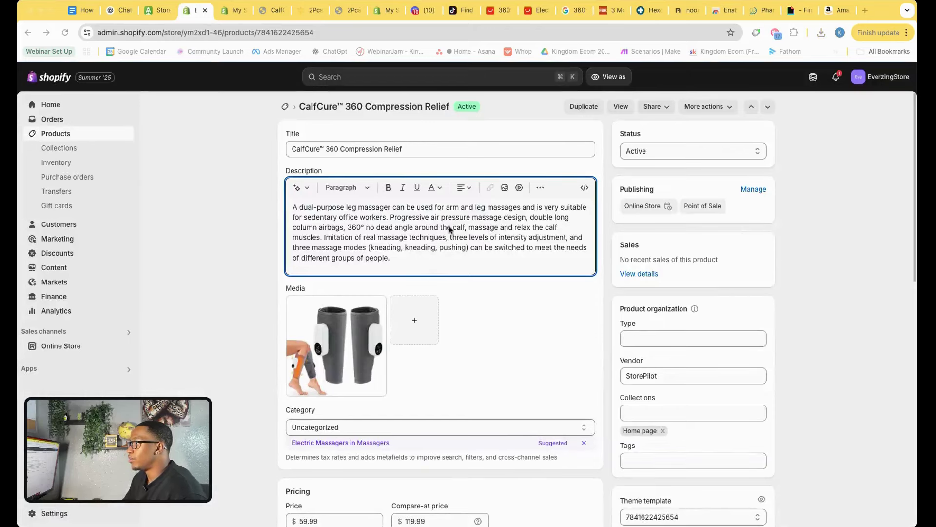
click(305, 14)
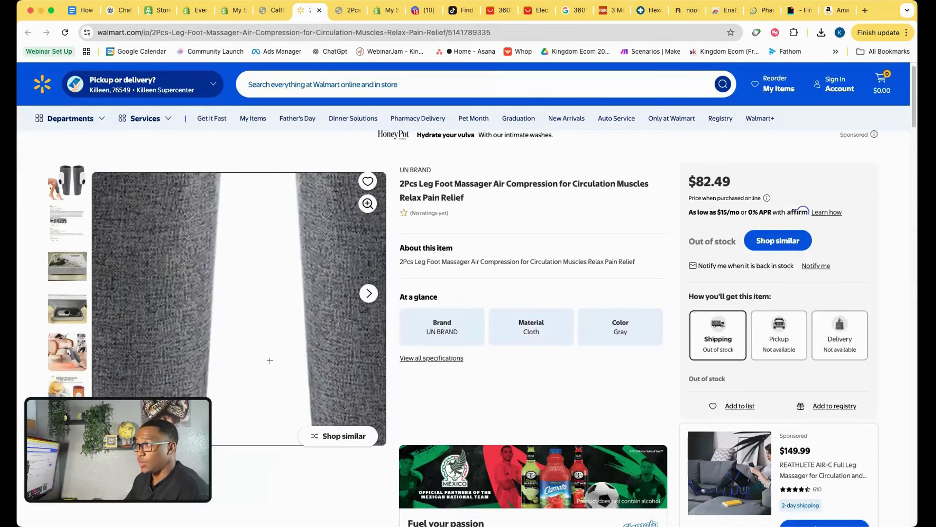
right_click(220, 269)
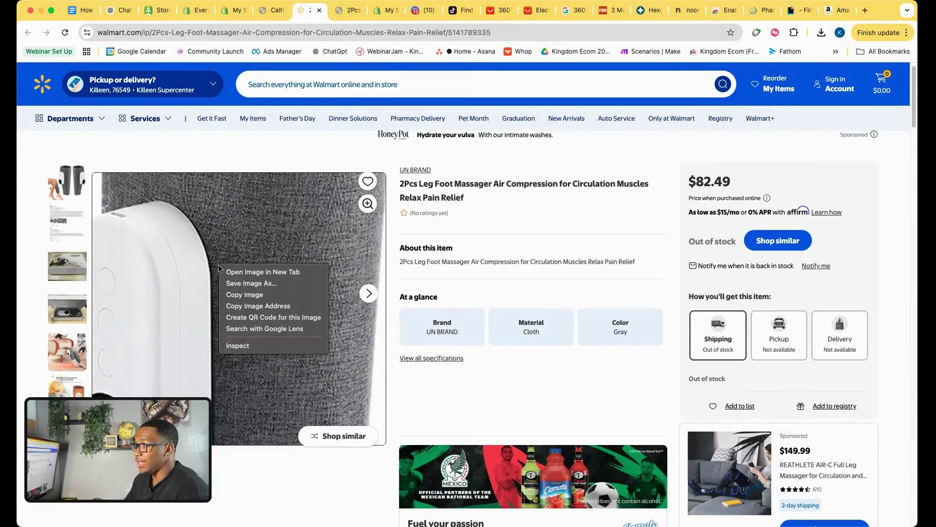
click(249, 272)
key(ctrl+Tab)
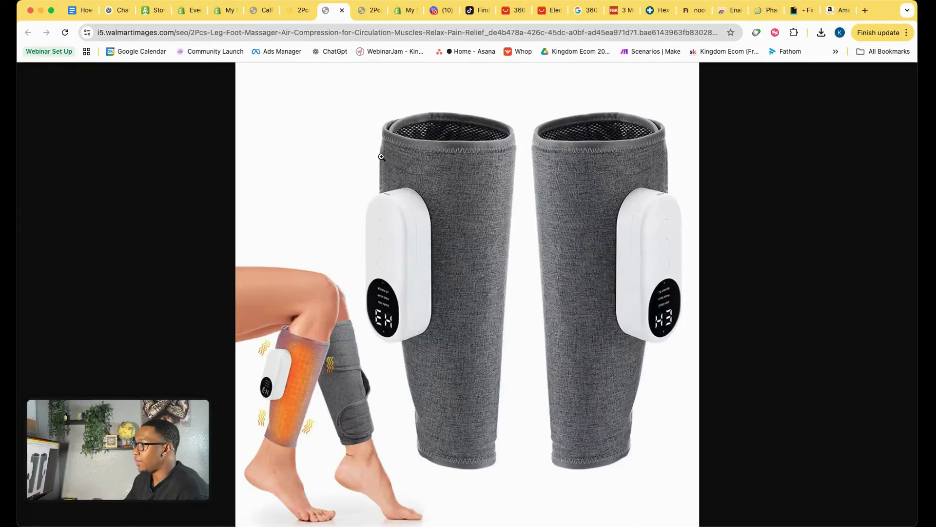
right_click(453, 206)
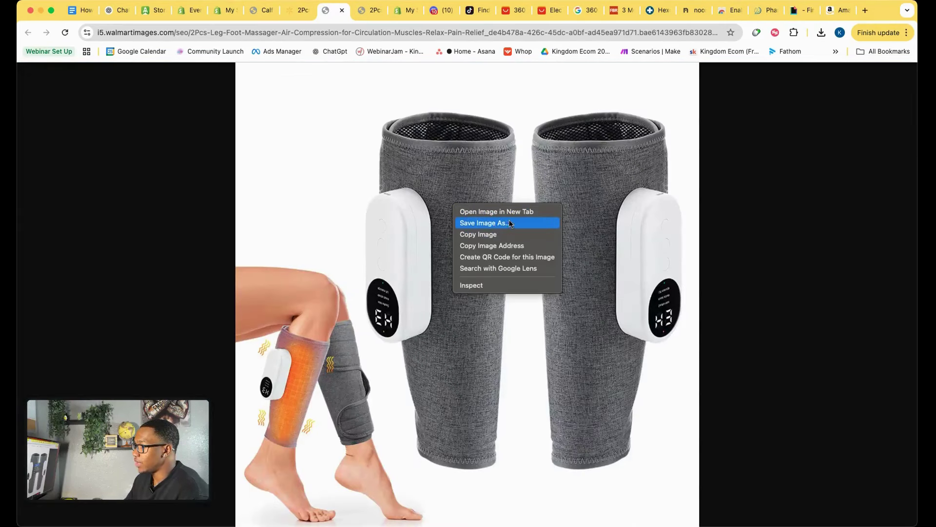
click(344, 13)
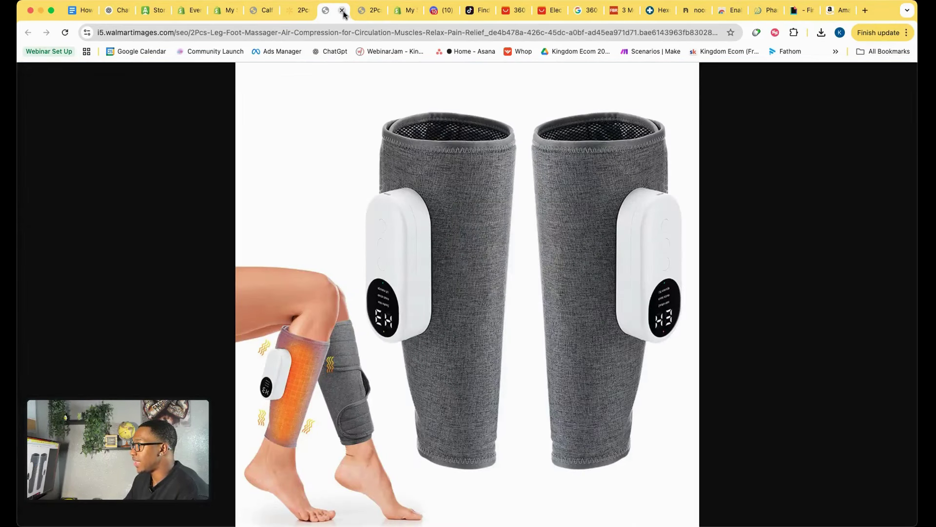
click(342, 13)
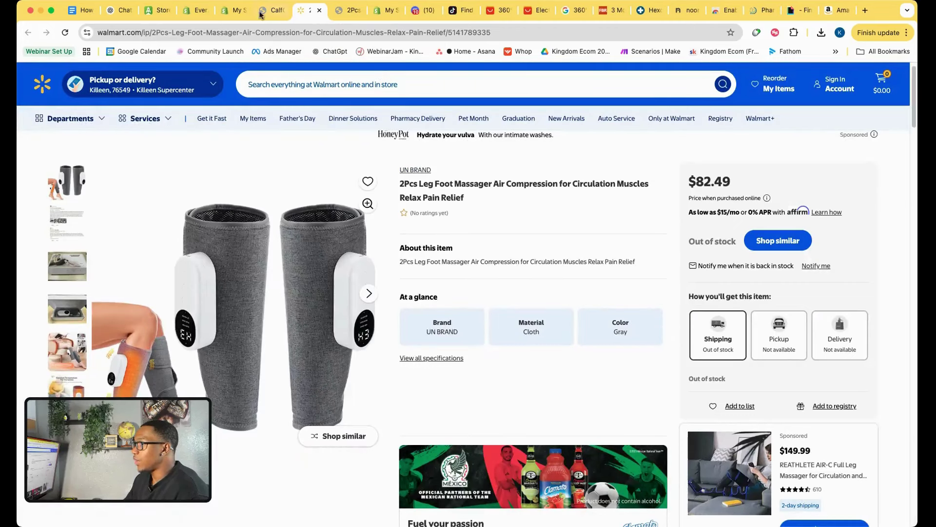
click(238, 14)
Upload two saved leg-sleeve photos into the CalfCure product's Media area.
click(207, 13)
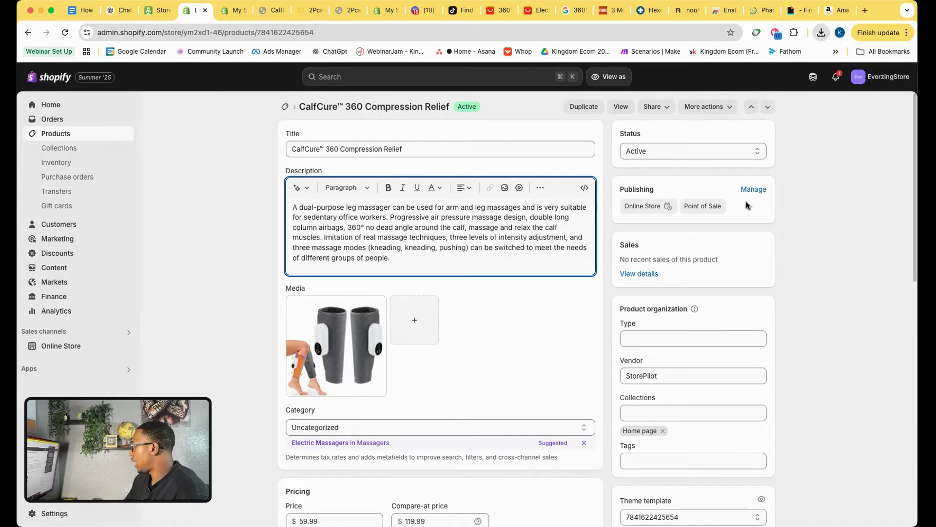
drag(715, 168, 422, 353)
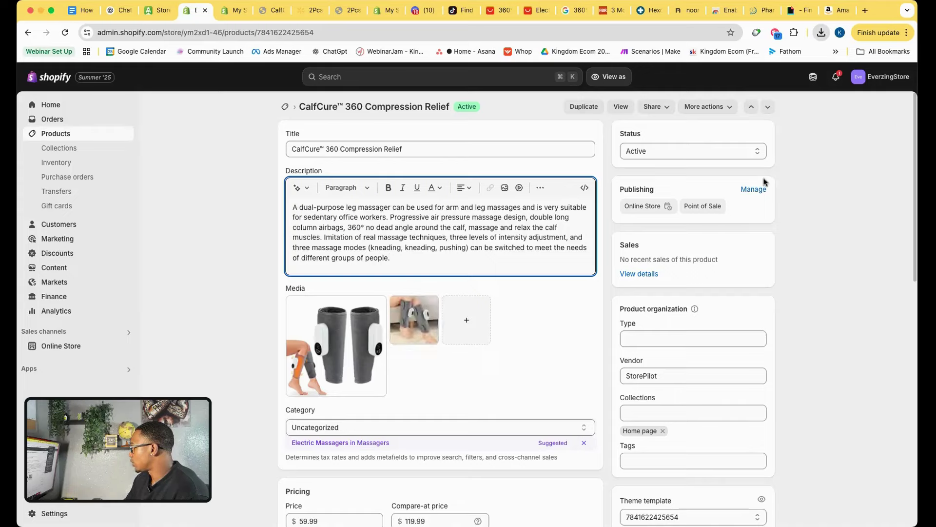
drag(613, 251, 461, 337)
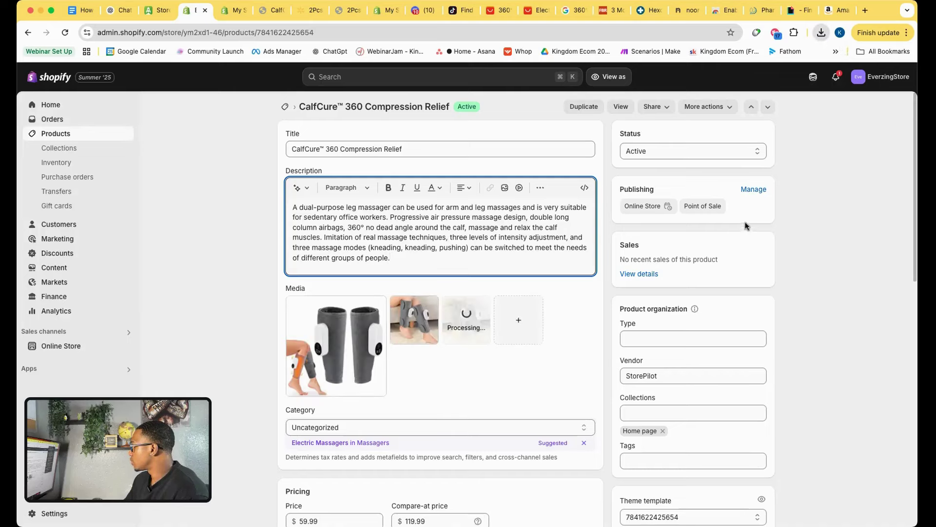
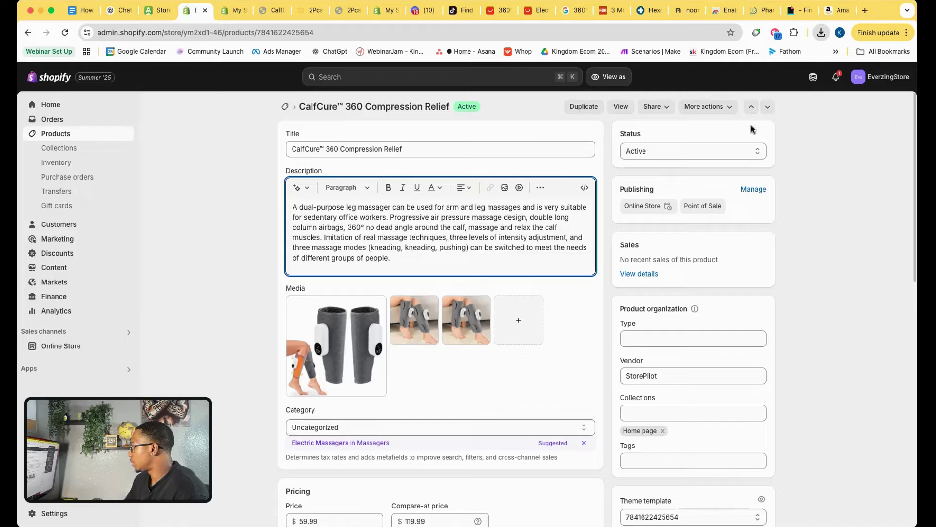
Drag two more leg-sleeve photos into the CalfCure product's Media section to upload them.
drag(751, 128, 527, 317)
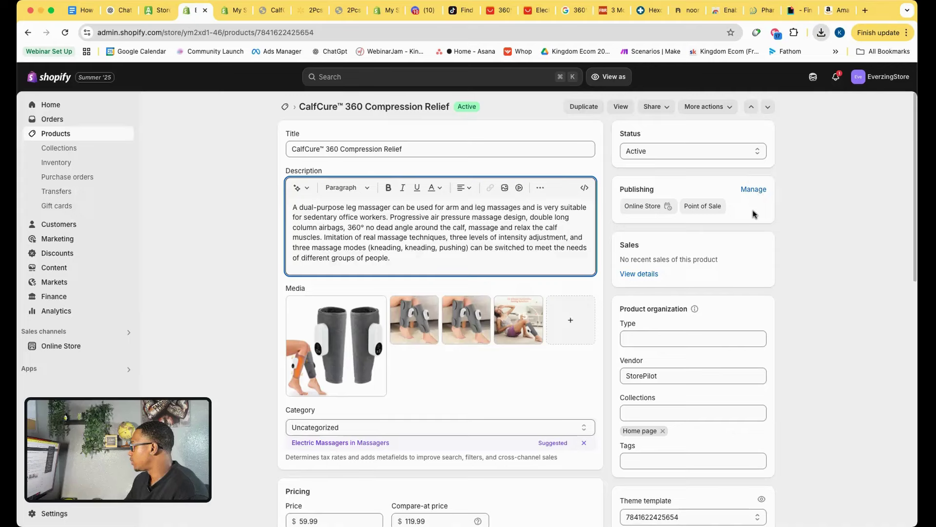
drag(751, 115, 490, 351)
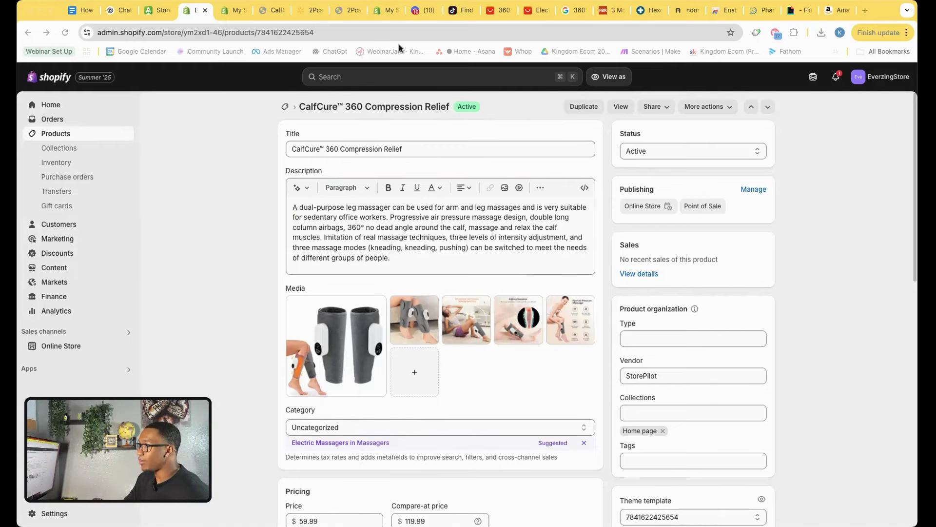
Scroll through the Amazon calf massager results, then return to the CalfCure storefront tab.
click(832, 9)
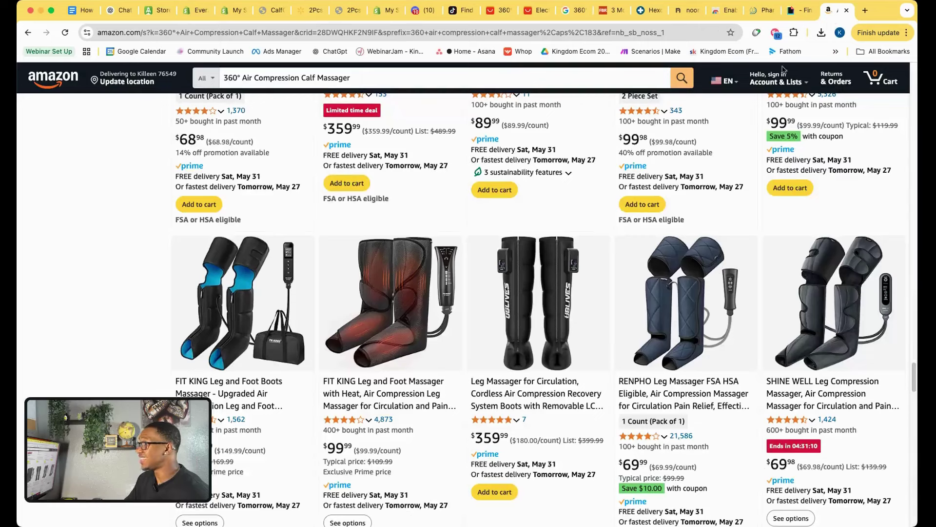
scroll(399, 303, down, 14)
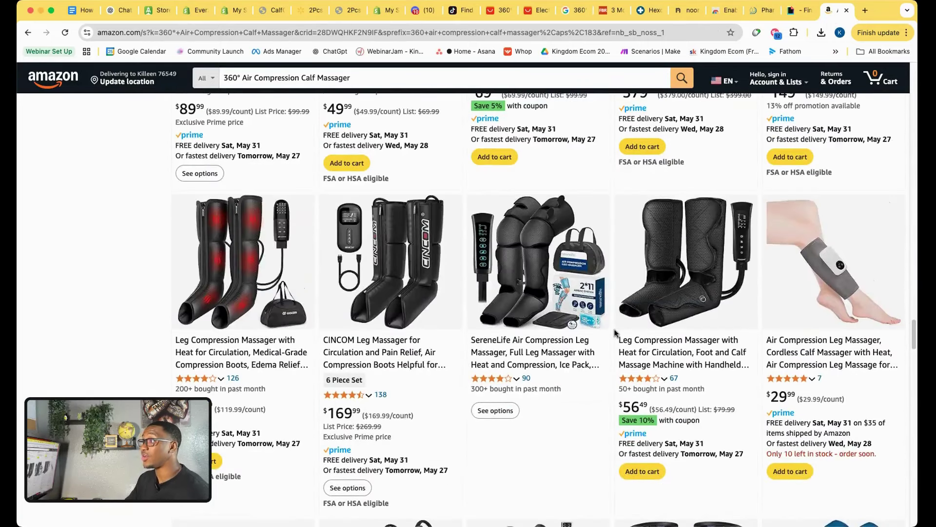
scroll(609, 322, up, 2)
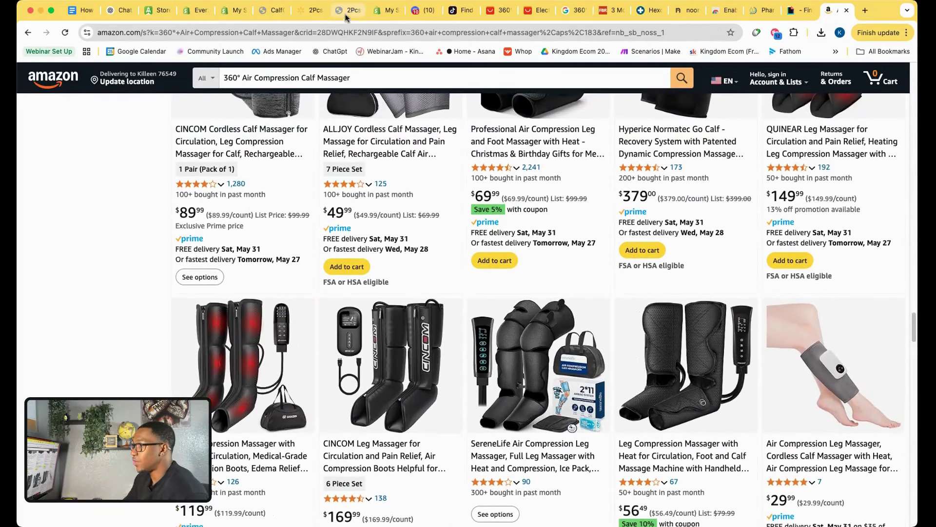
click(266, 15)
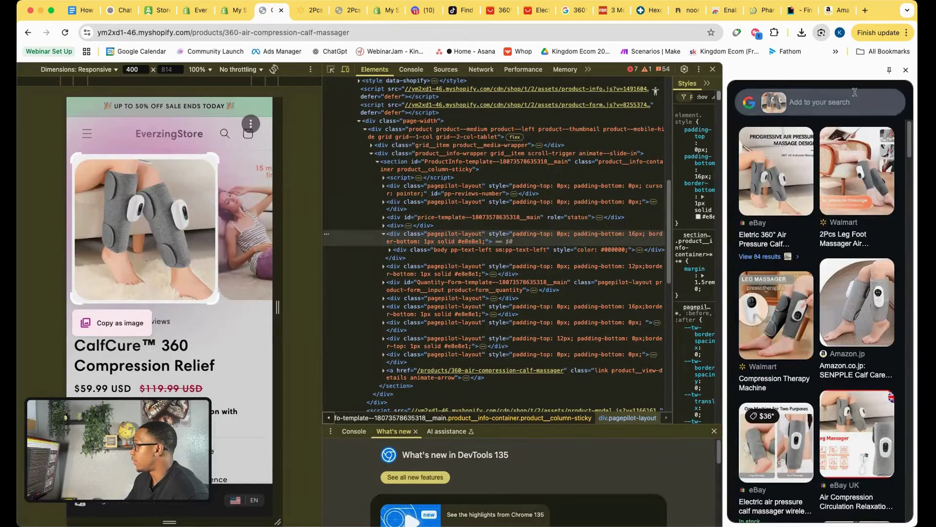
Close the image search panel, reload the mobile product page, and swipe through the new gallery images.
click(907, 70)
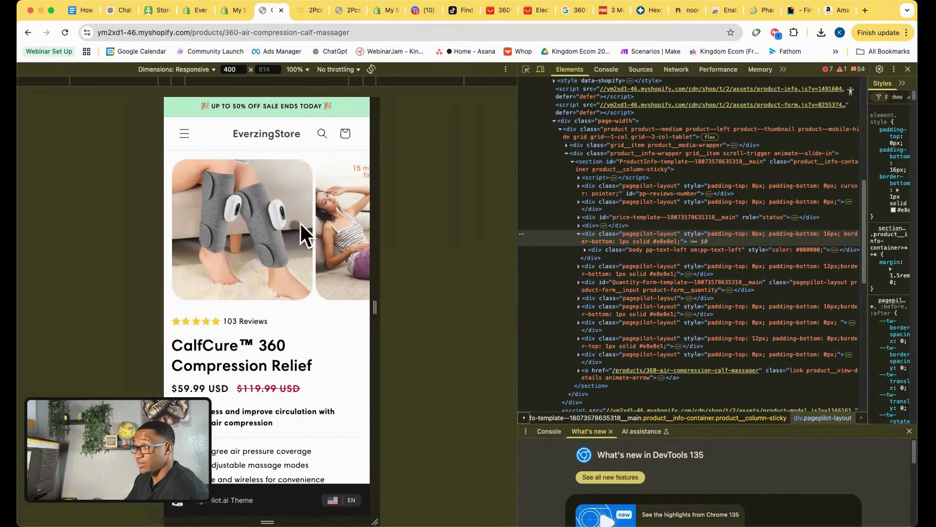
click(65, 33)
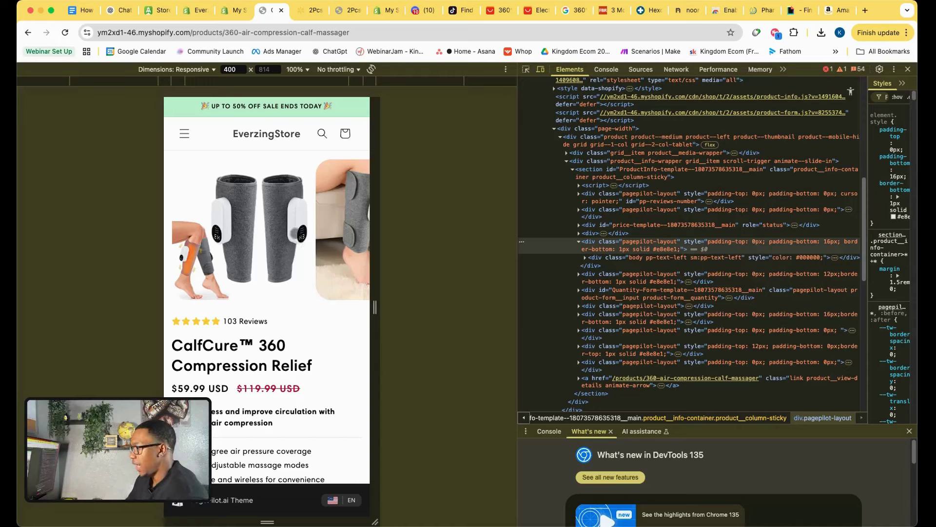
scroll(312, 239, right, 10)
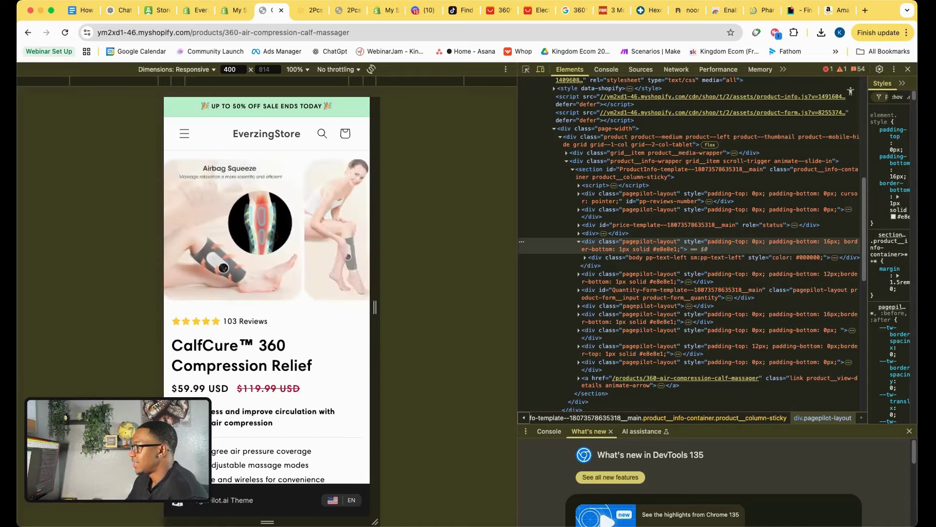
scroll(312, 239, right, 5)
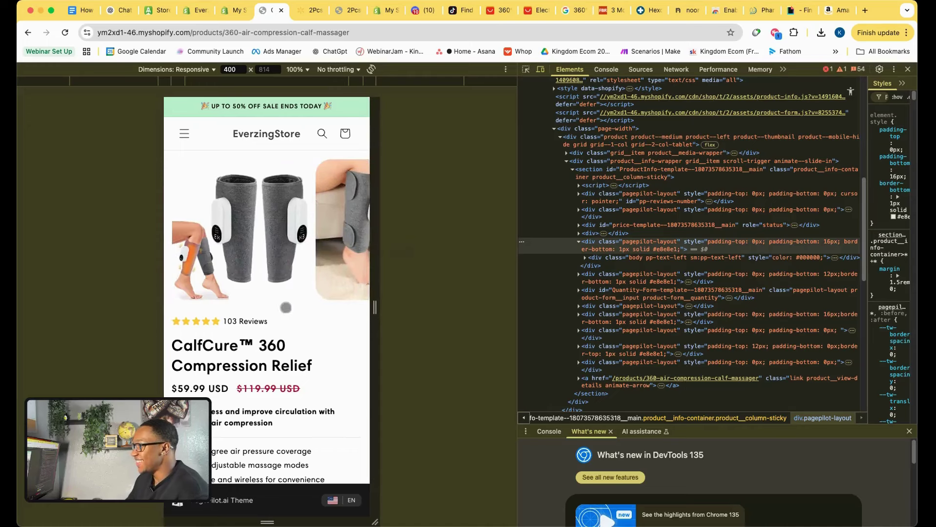
Scroll through the mobile product page sections, then switch to the checklist document.
scroll(284, 322, down, 3)
scroll(284, 322, up, 1)
scroll(287, 331, down, 4)
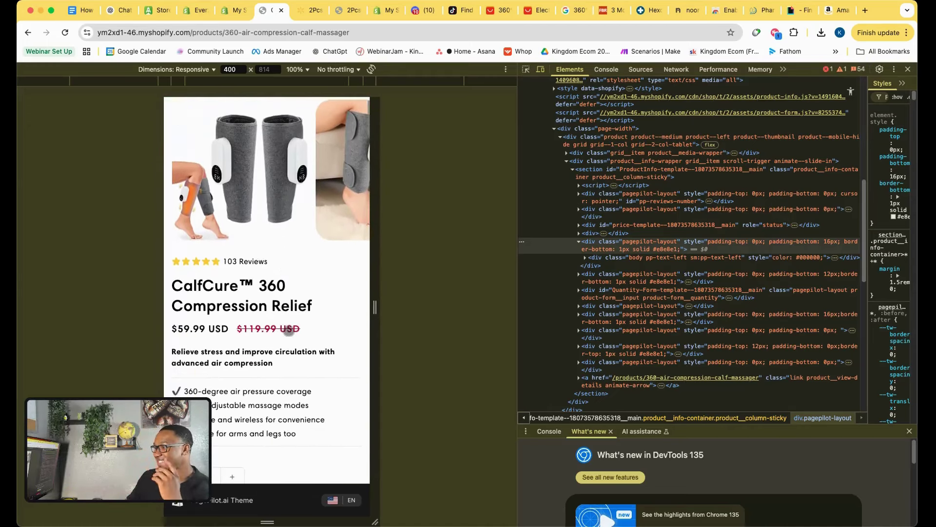
scroll(289, 330, down, 5)
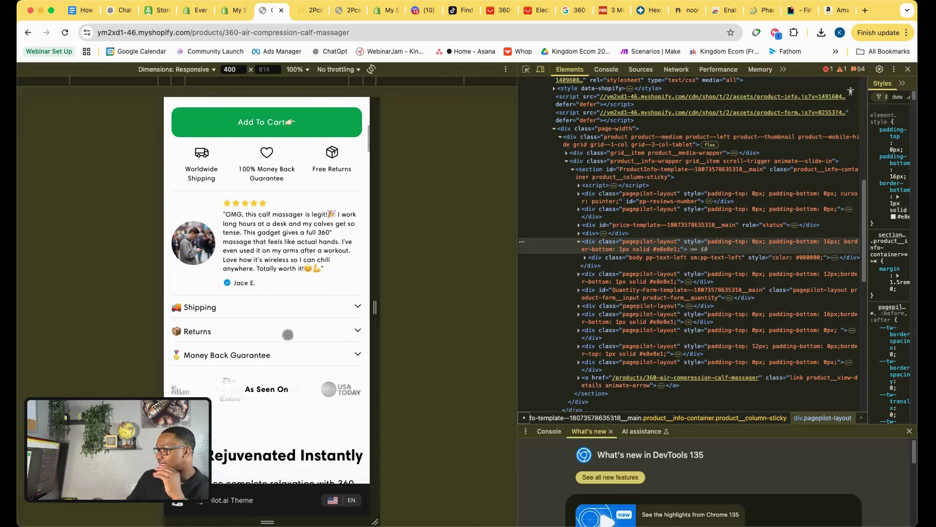
scroll(288, 335, down, 9)
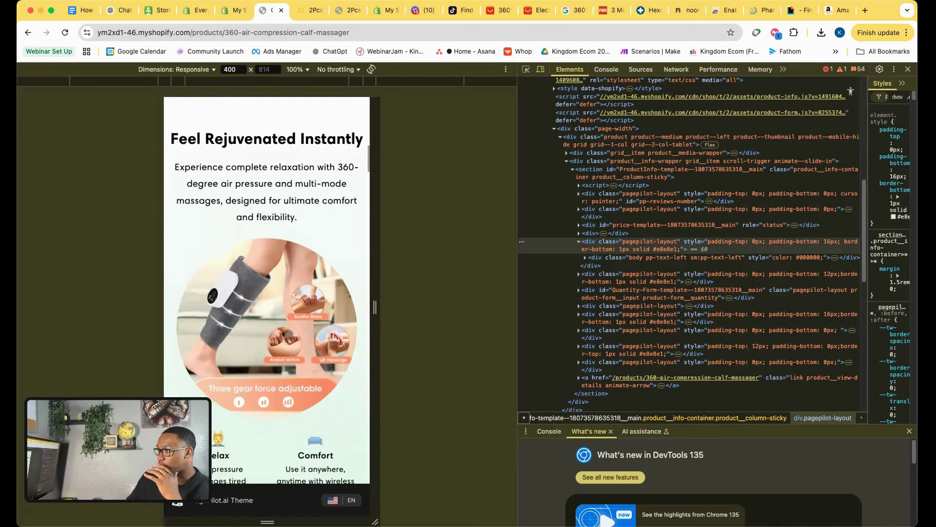
scroll(288, 336, down, 15)
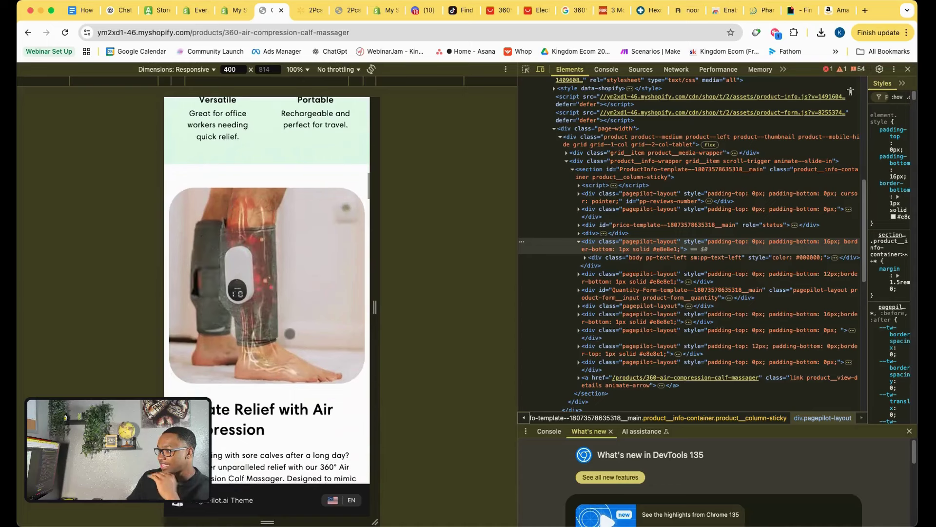
scroll(288, 334, up, 20)
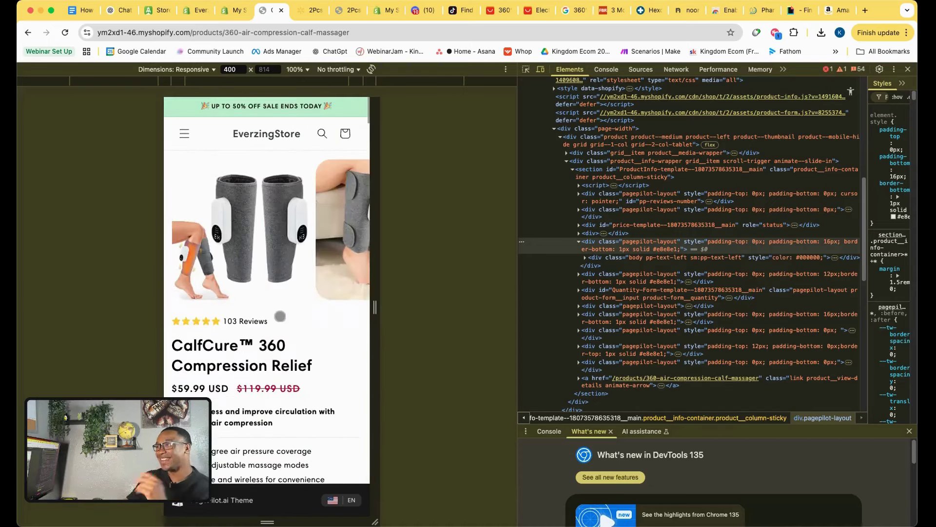
key(super+1)
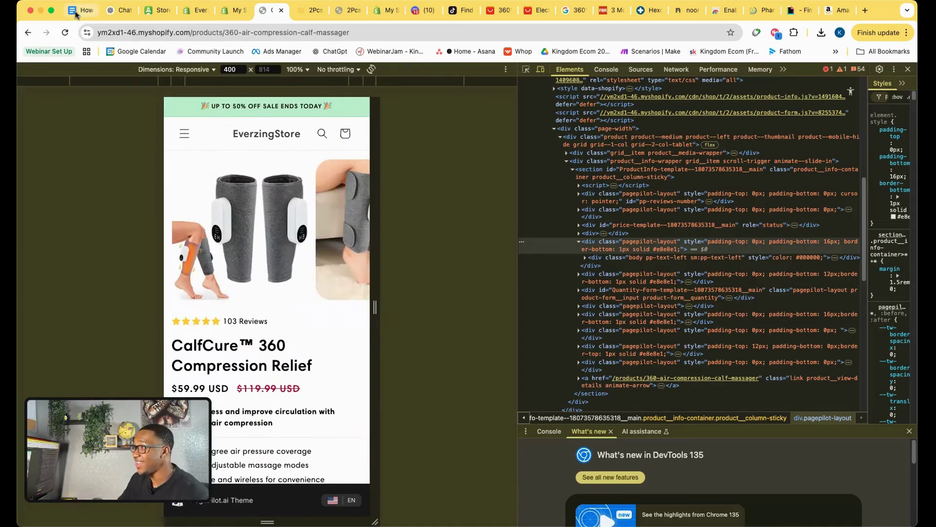
Tick off 'Add urgency, guarantee, or FAQs if needed' in the checklist.
scroll(318, 386, down, 10)
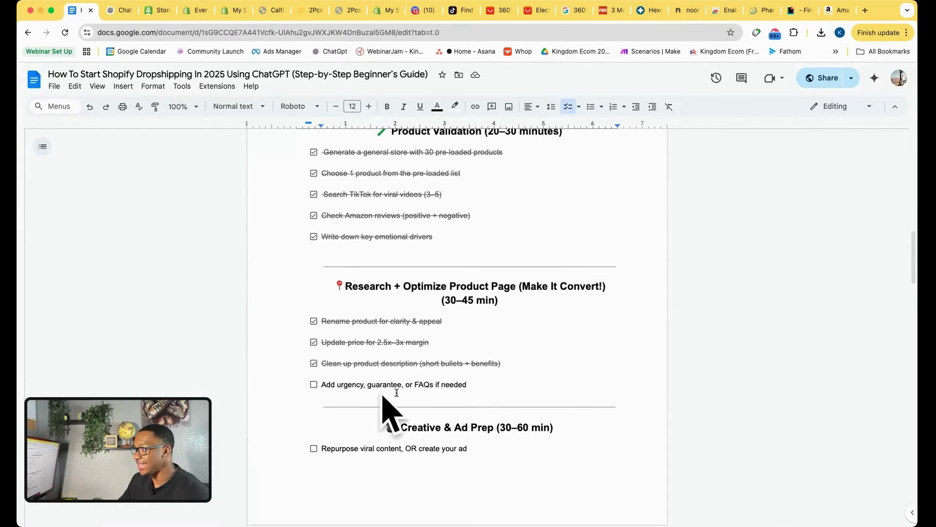
click(313, 385)
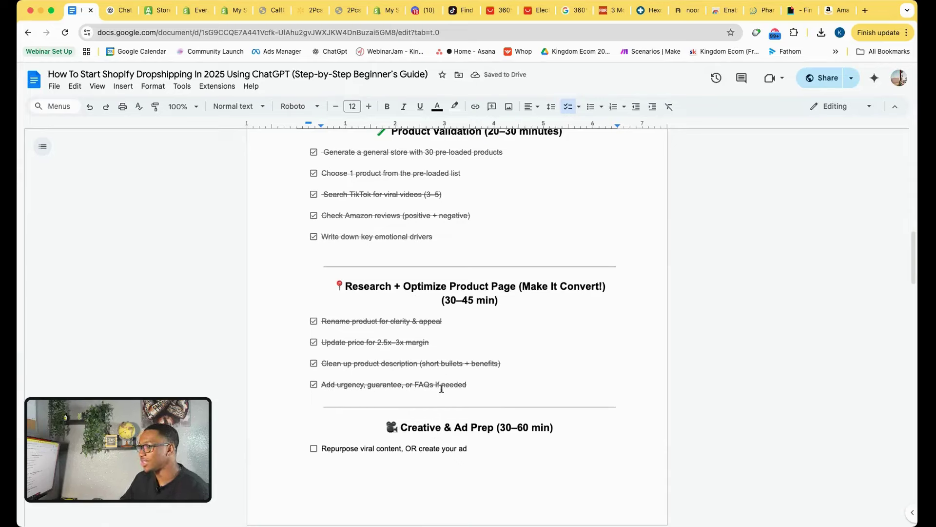
scroll(437, 398, down, 3)
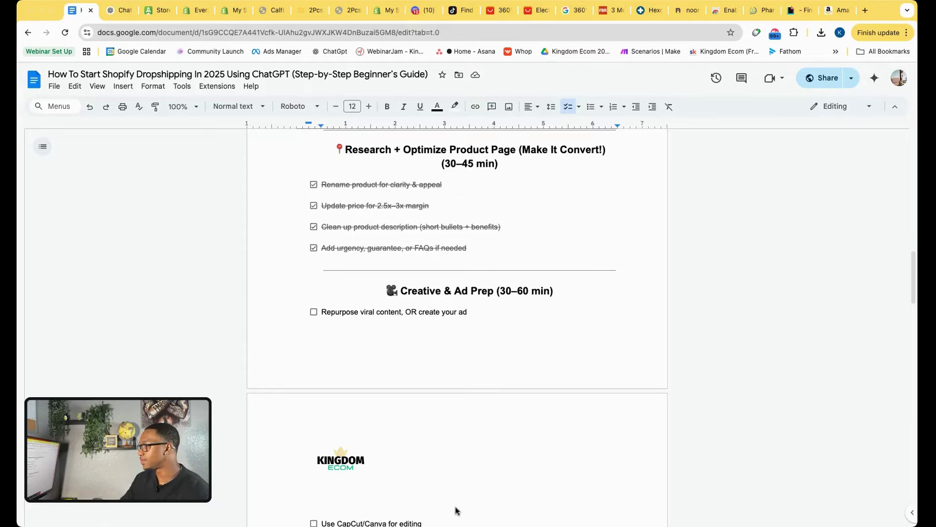
scroll(457, 510, down, 2)
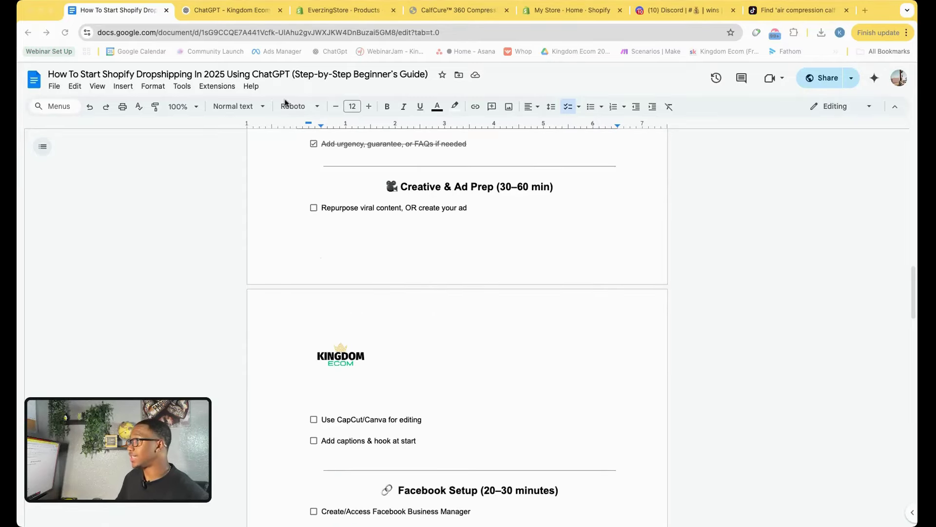
Glance at the admin and storefront tabs, select the Store Setup heading, then open the product editor.
click(333, 14)
click(463, 13)
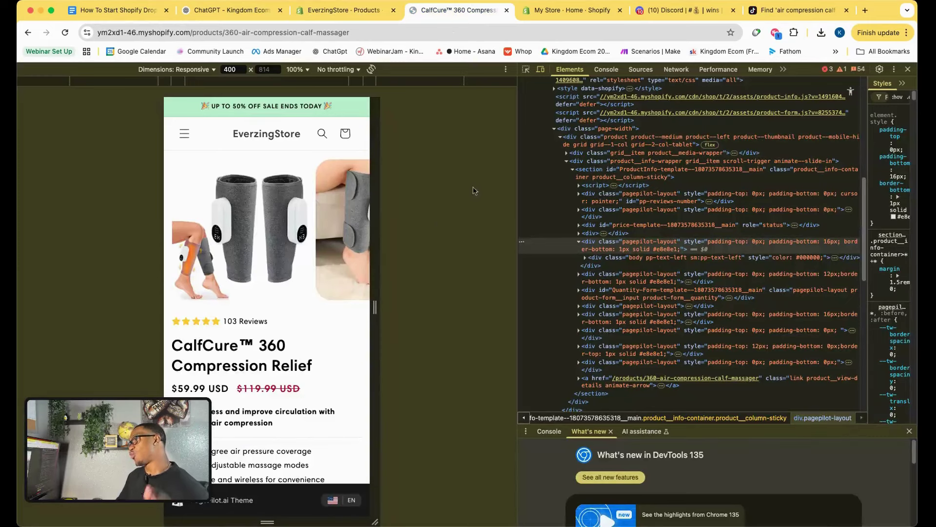
click(127, 15)
scroll(322, 317, up, 10)
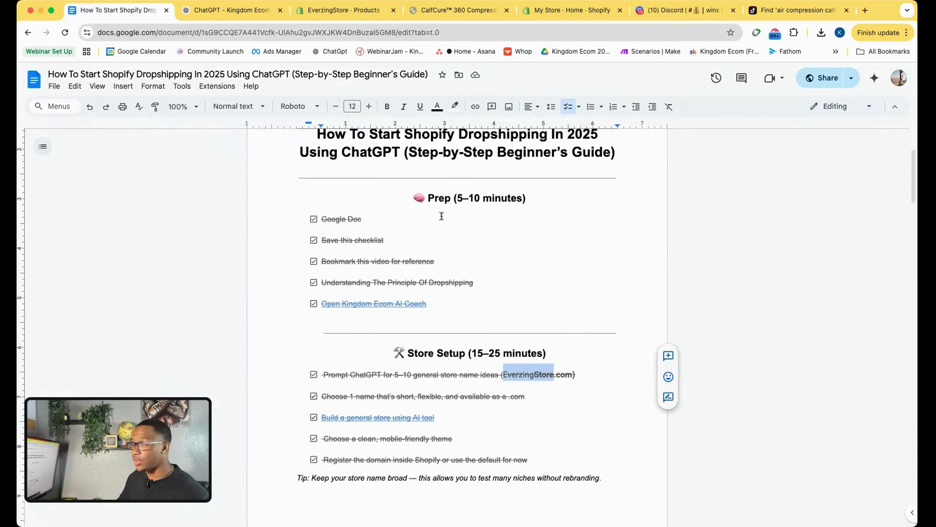
scroll(389, 225, down, 3)
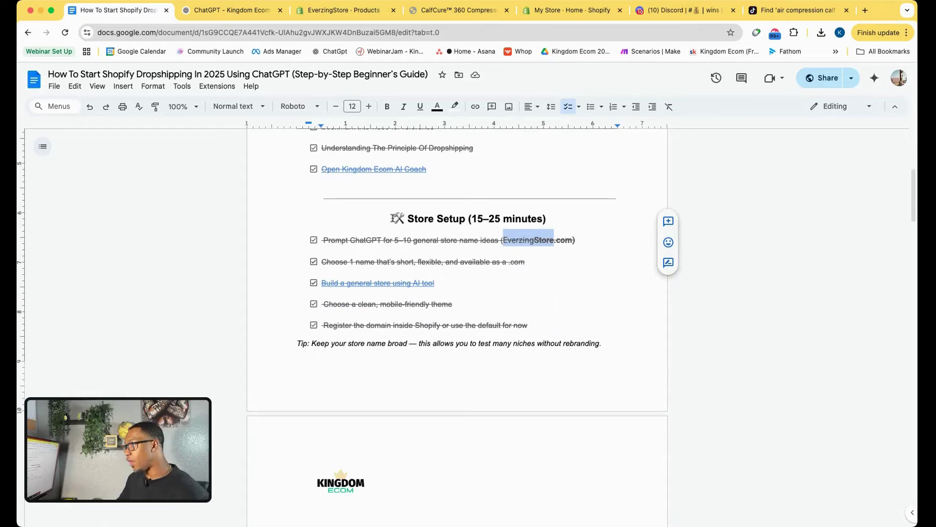
drag(393, 218, 551, 229)
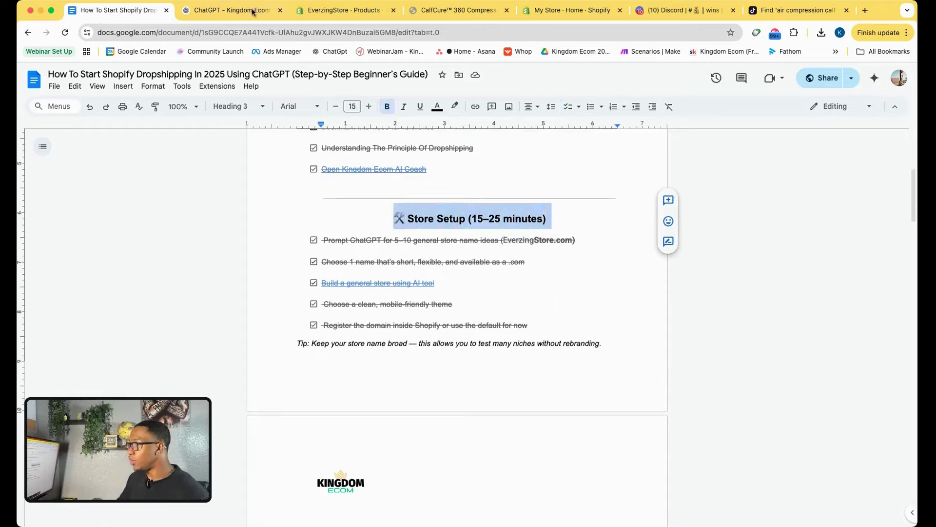
click(343, 10)
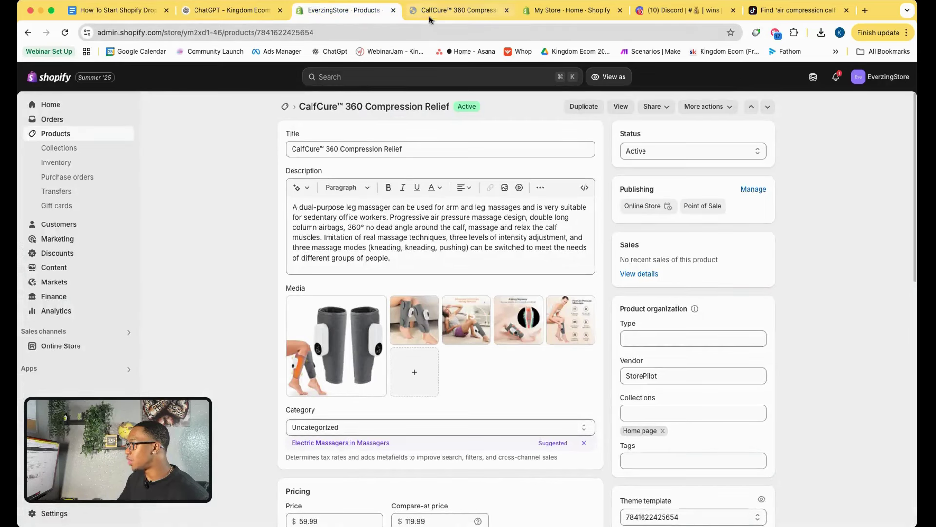
Open the storefront's mobile navigation menu, then review the checklist document.
click(429, 12)
click(188, 132)
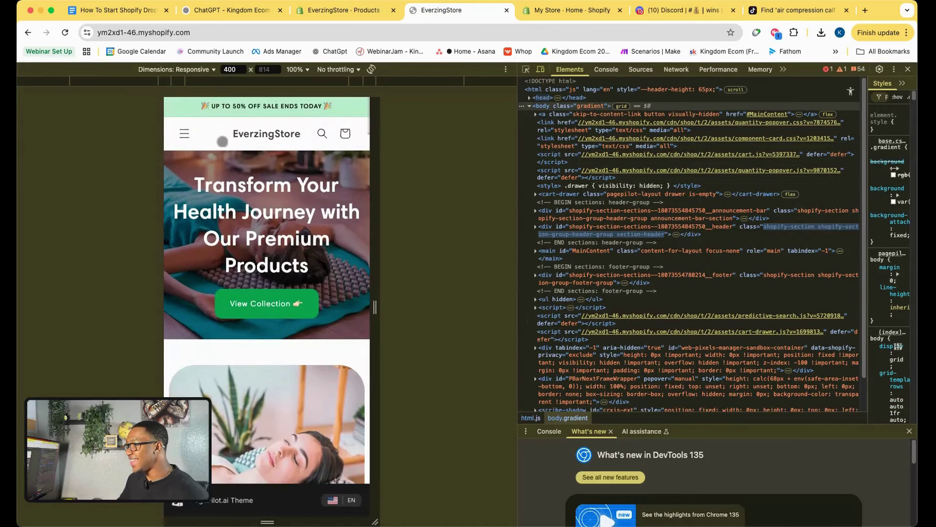
scroll(223, 142, down, 10)
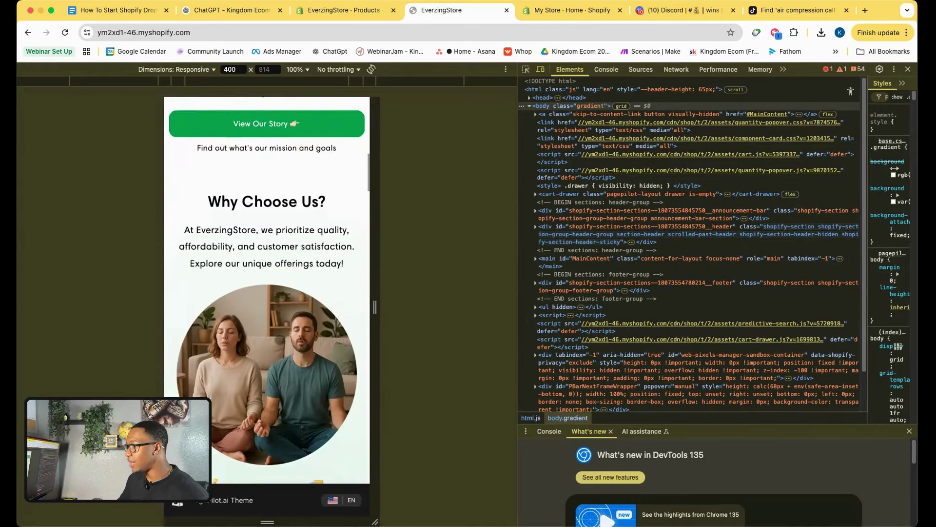
scroll(267, 283, down, 2)
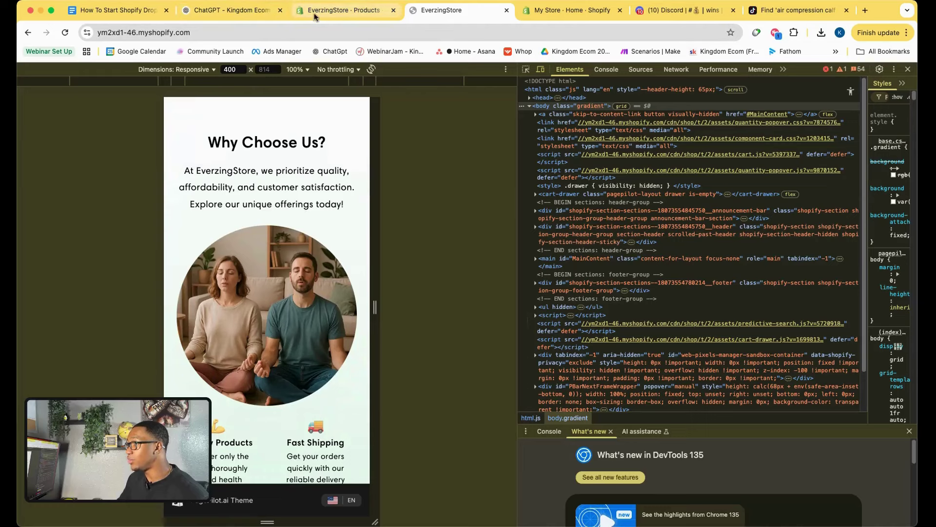
click(116, 14)
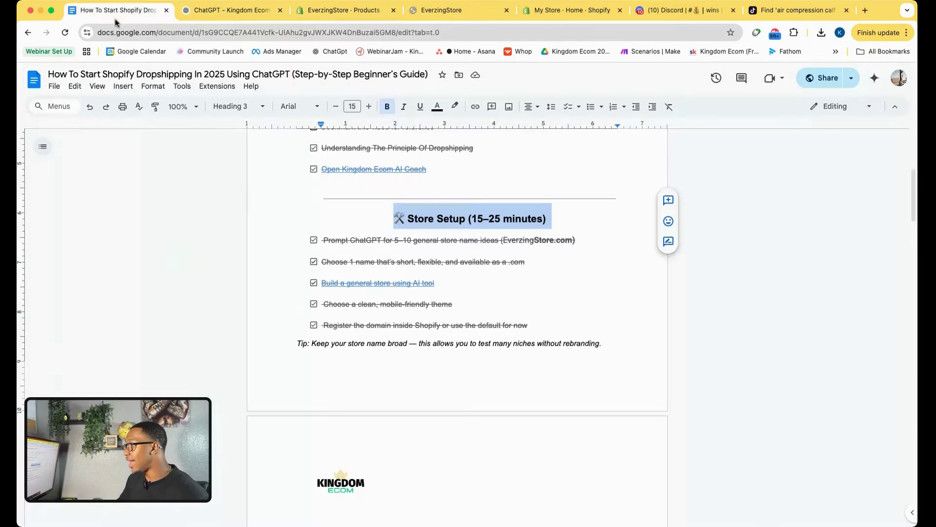
scroll(377, 289, down, 8)
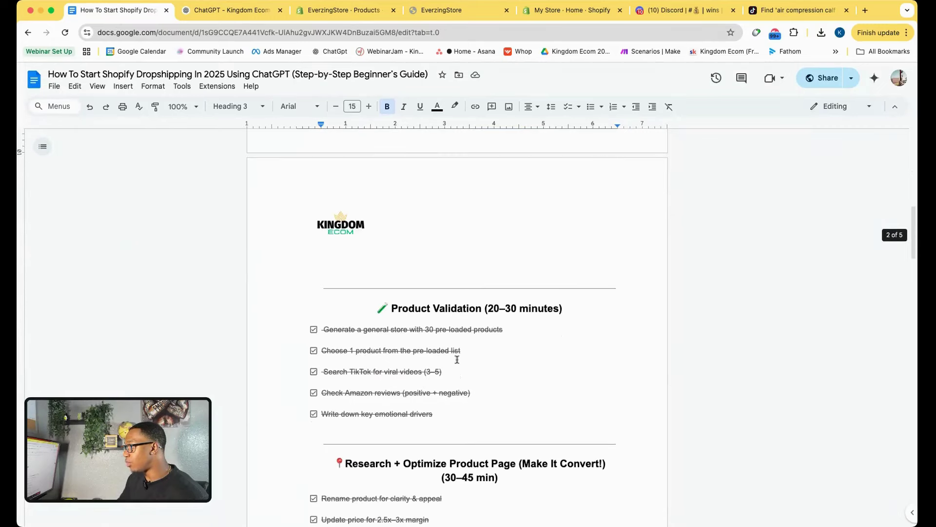
scroll(512, 339, down, 5)
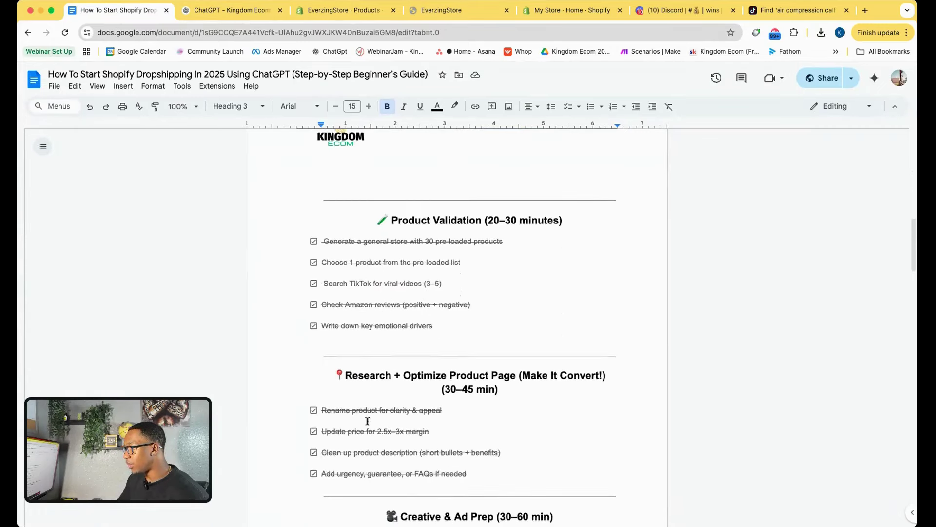
Back in the mobile preview, open the menu and go to the all-products page.
click(416, 14)
scroll(301, 348, down, 10)
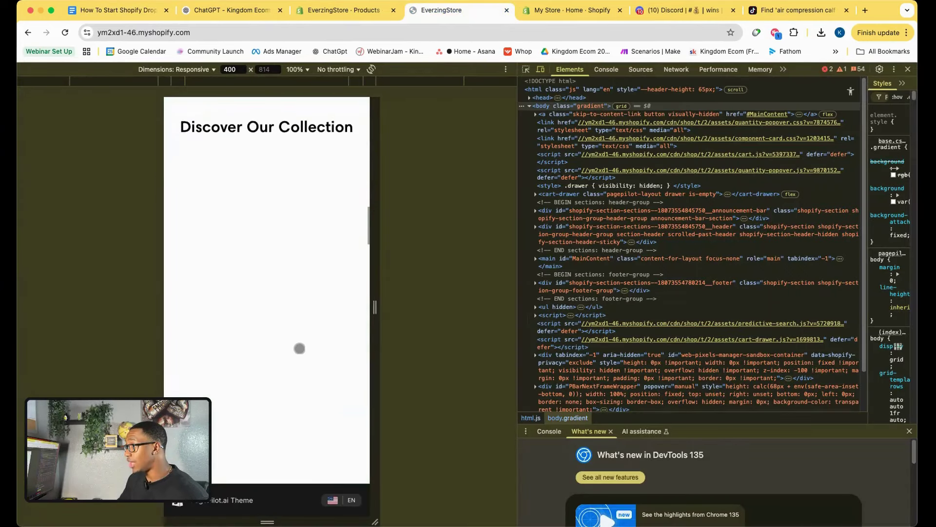
scroll(283, 368, up, 15)
scroll(283, 371, down, 8)
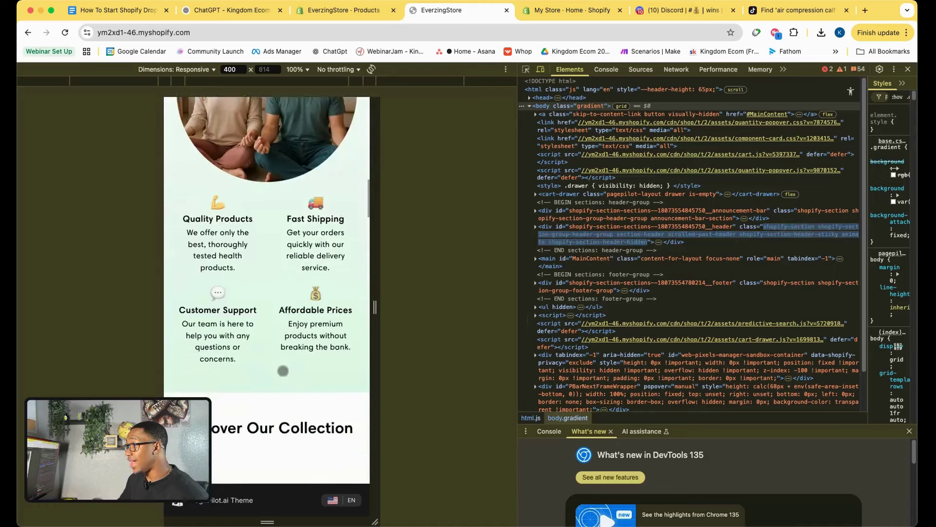
scroll(282, 370, up, 8)
click(179, 131)
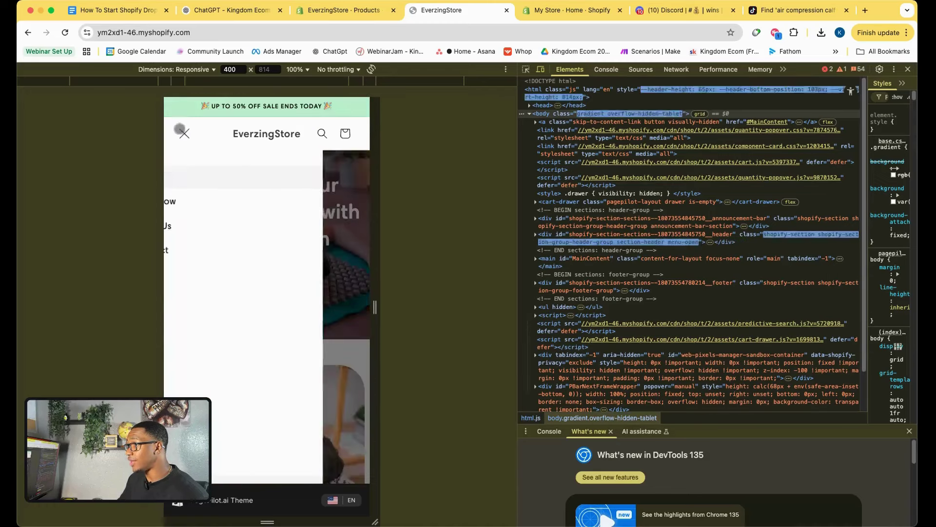
click(201, 211)
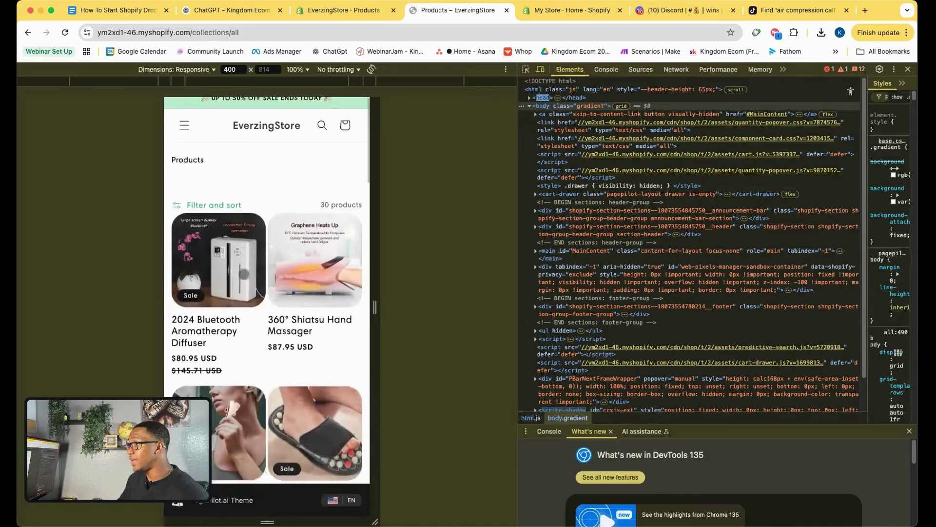
Scroll through the all-products listing in the mobile preview.
scroll(266, 293, down, 6)
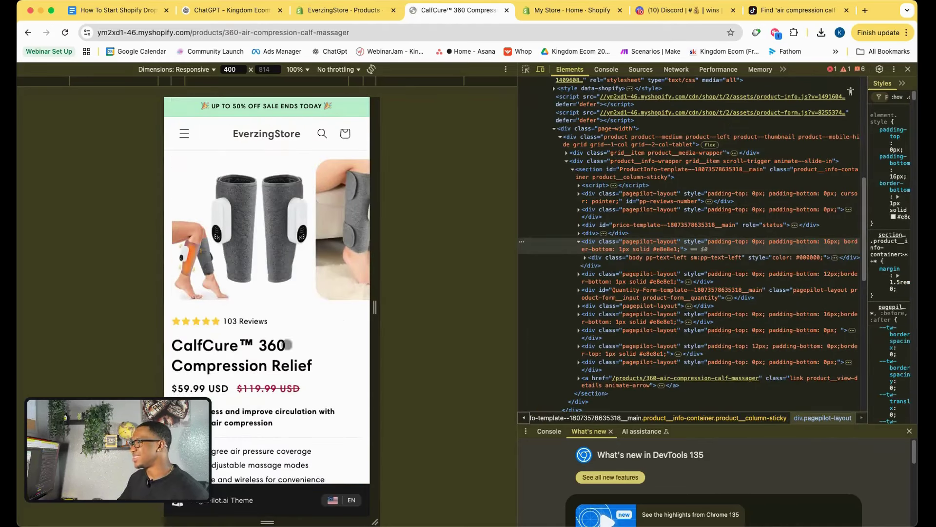
scroll(276, 317, down, 10)
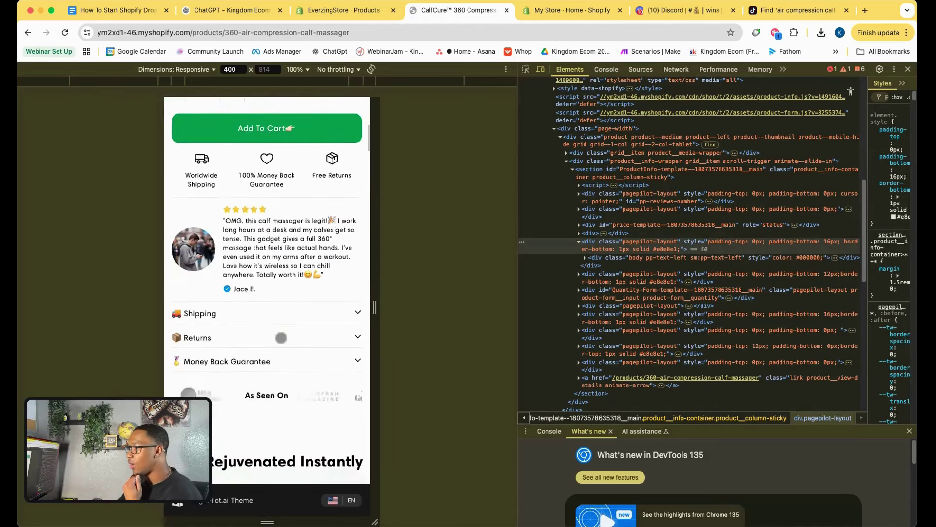
scroll(282, 335, up, 12)
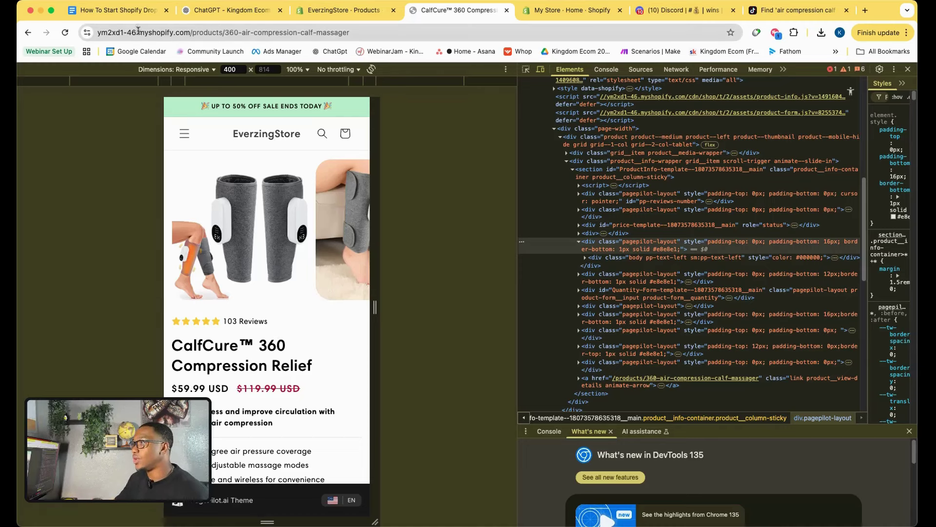
scroll(275, 357, down, 1)
scroll(275, 356, down, 15)
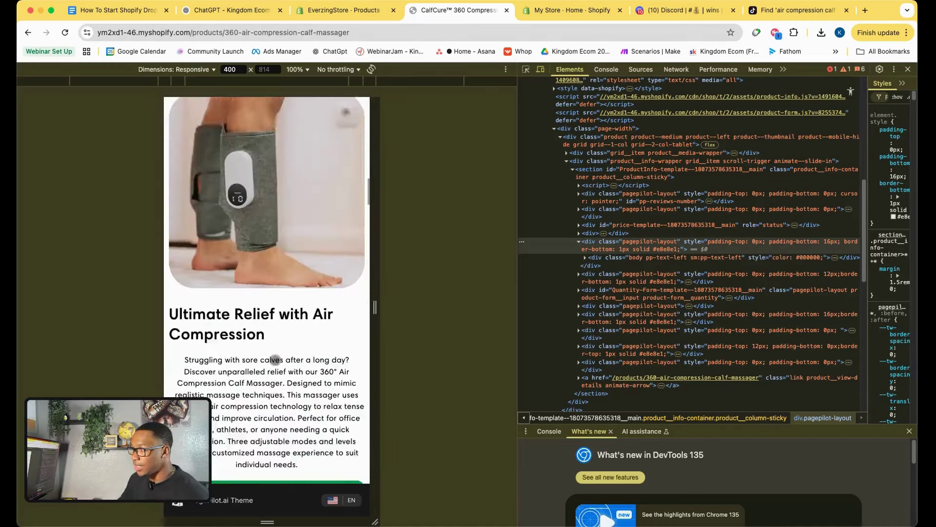
scroll(276, 359, up, 20)
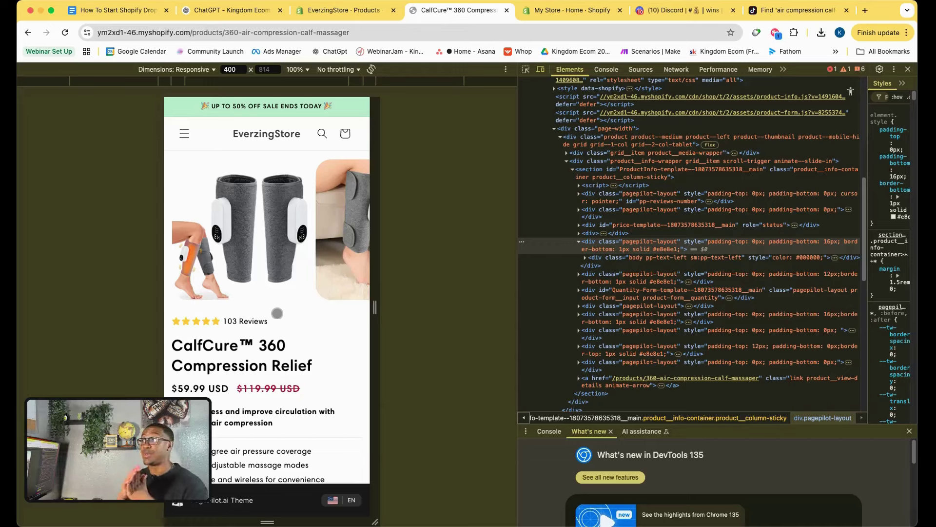
Compare the checklist with the ChatGPT product name ideas.
click(140, 11)
click(226, 16)
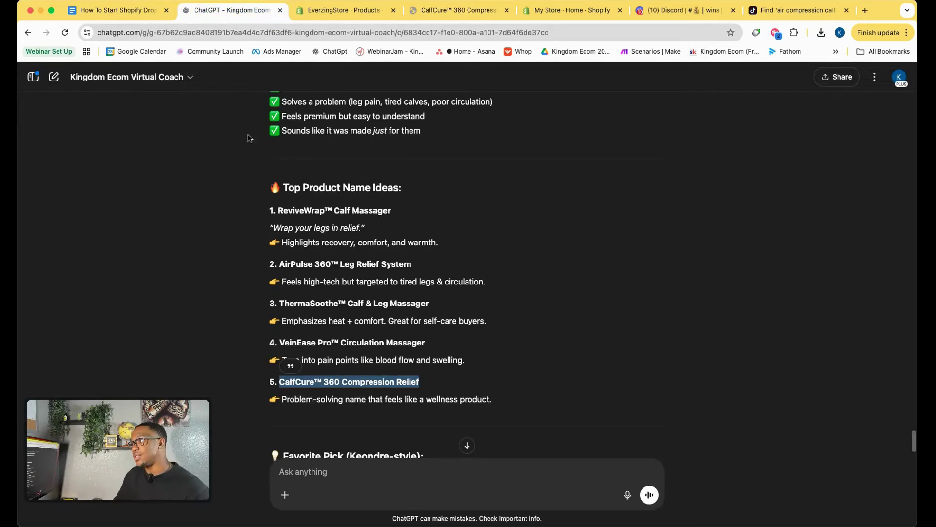
click(137, 9)
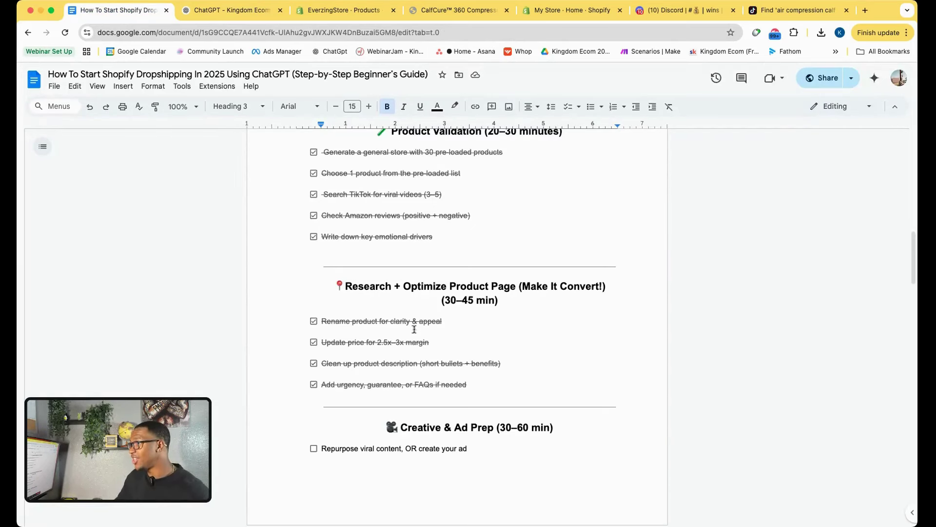
Recheck the CalfCure product page, then return to the checklist for next steps.
click(456, 11)
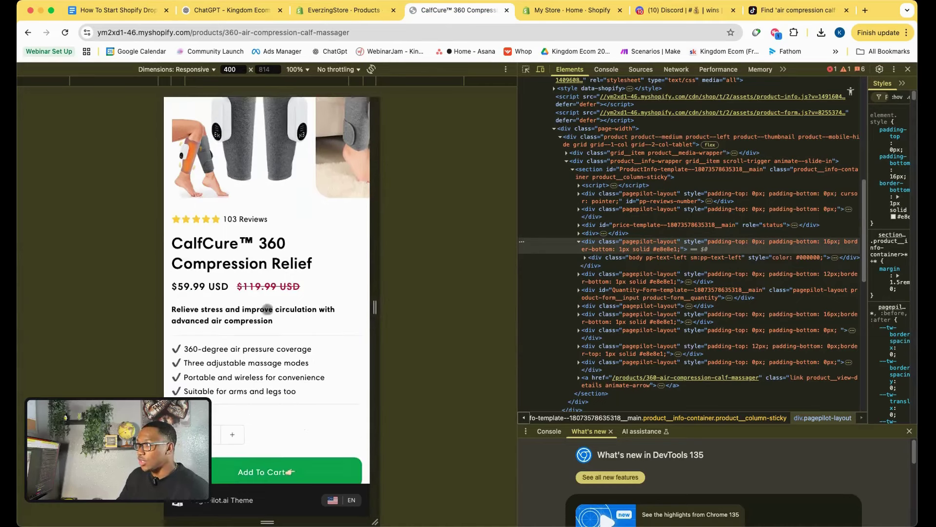
scroll(267, 310, down, 7)
scroll(267, 310, up, 8)
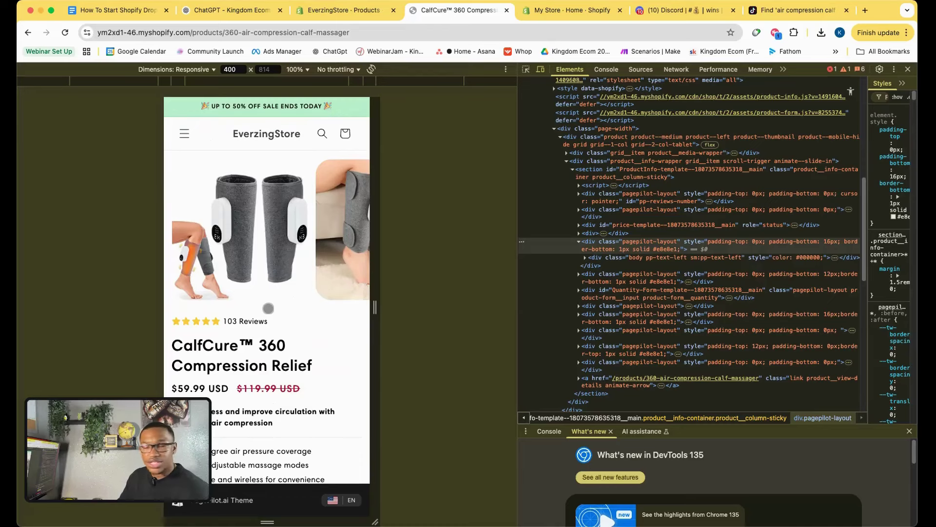
click(130, 11)
scroll(418, 349, down, 4)
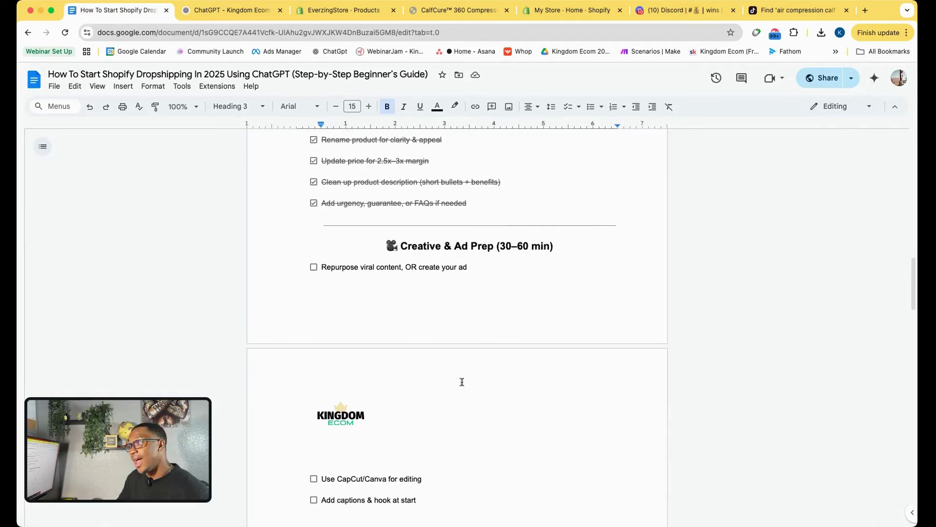
Scroll through the checklist's ad prep, Facebook setup and launch sections, then switch to the CalfCure page.
scroll(462, 381, down, 7)
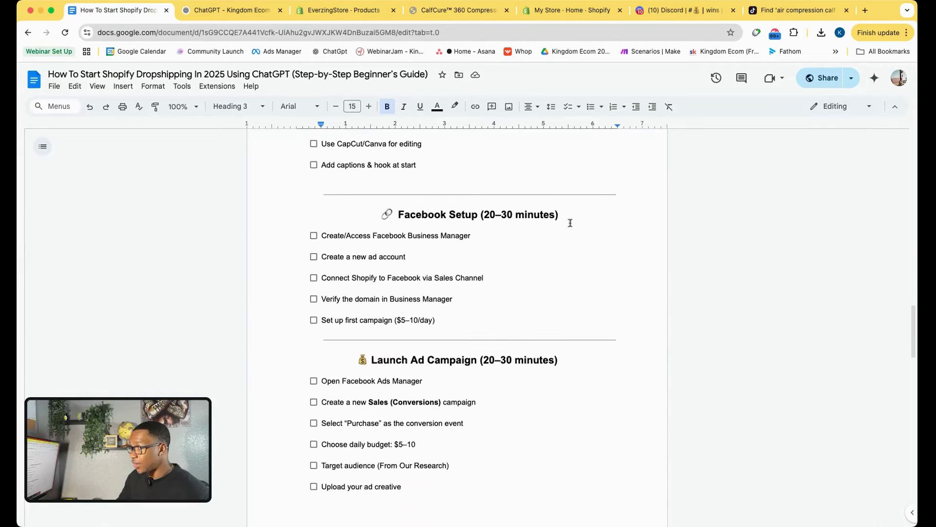
scroll(557, 323, down, 3)
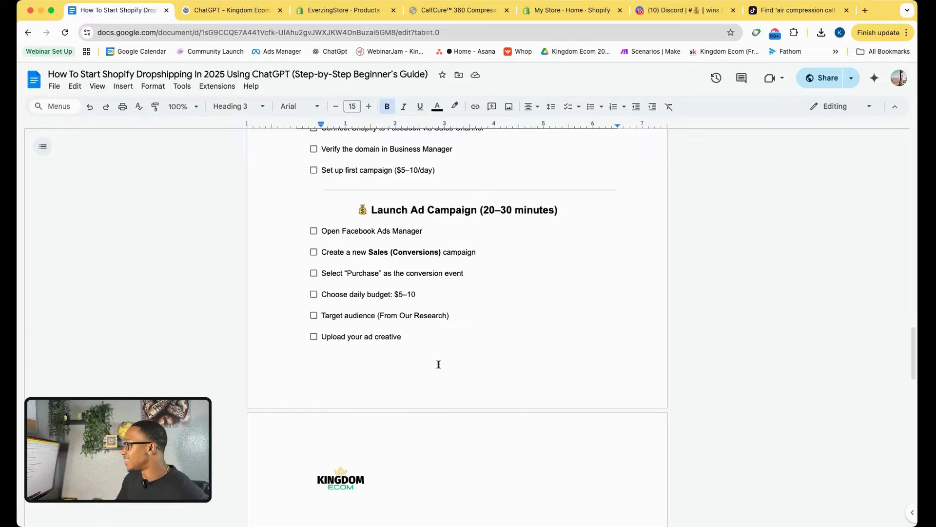
scroll(439, 386, up, 8)
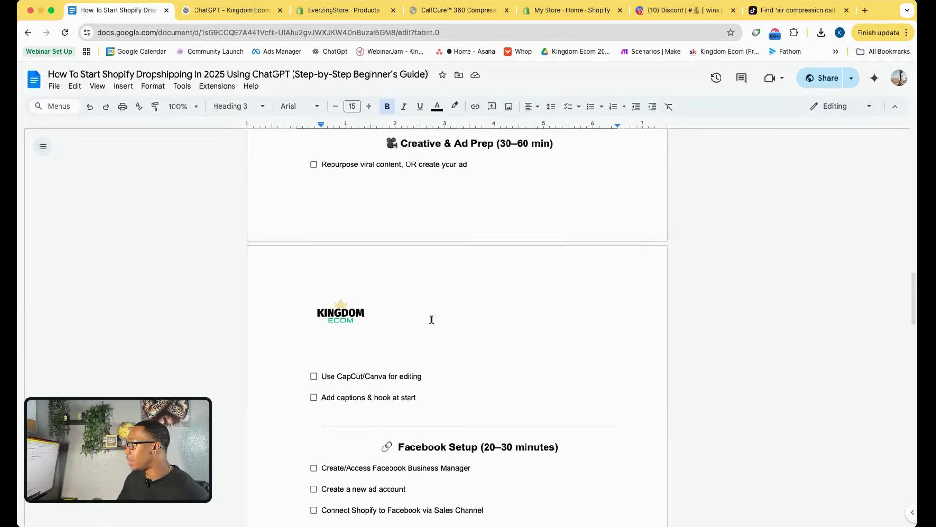
scroll(409, 195, up, 1)
key(super+4)
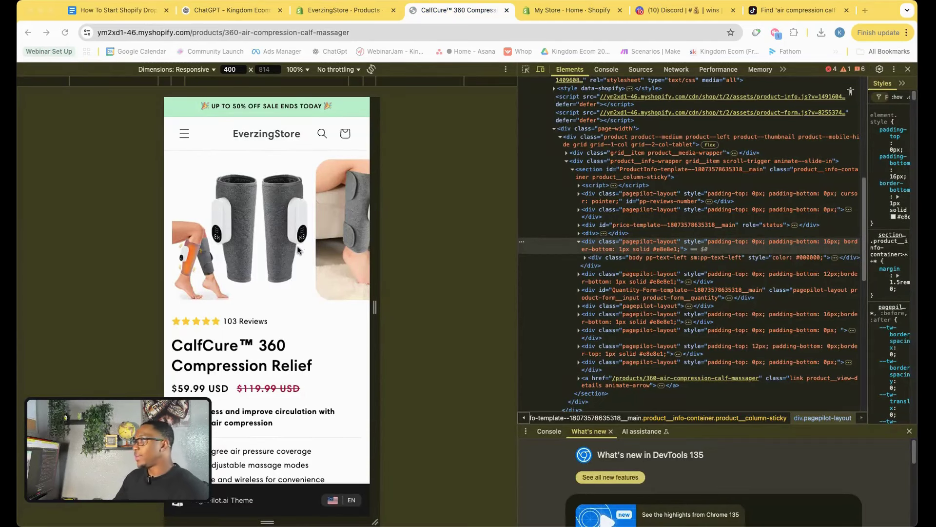
Check the ChatGPT coach chat, then view the CalfCure 360 product page in mobile preview.
click(250, 14)
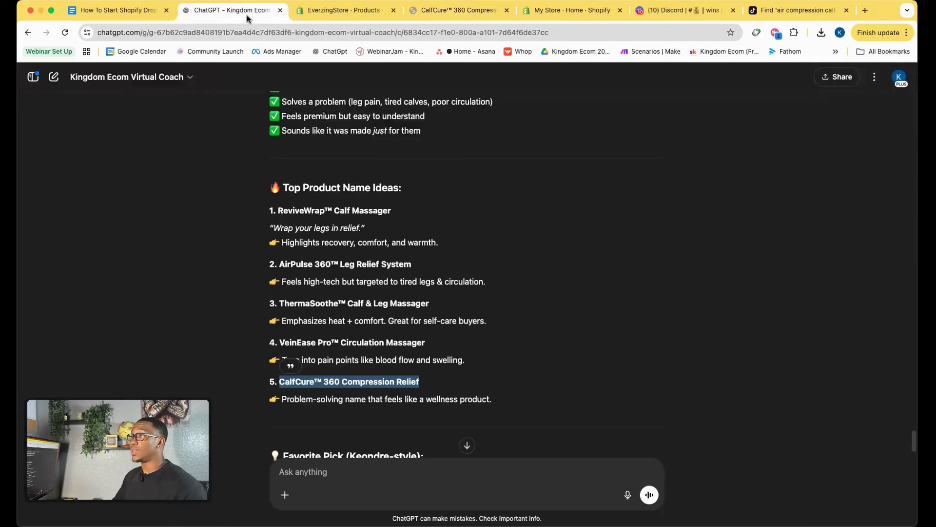
scroll(359, 311, down, 5)
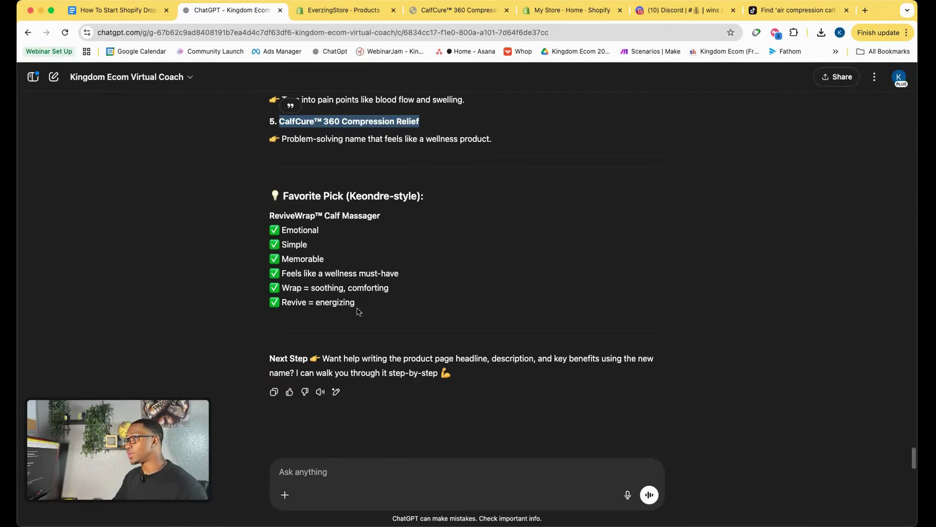
click(330, 470)
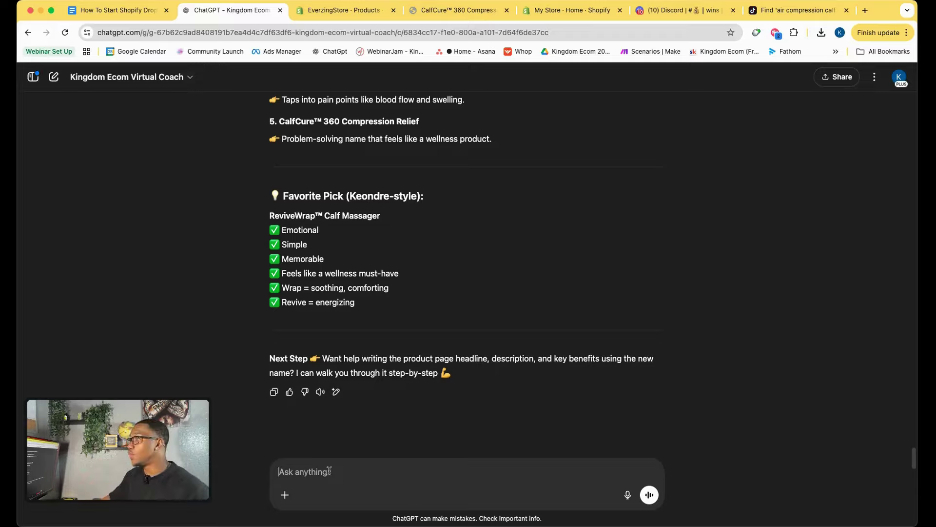
click(464, 12)
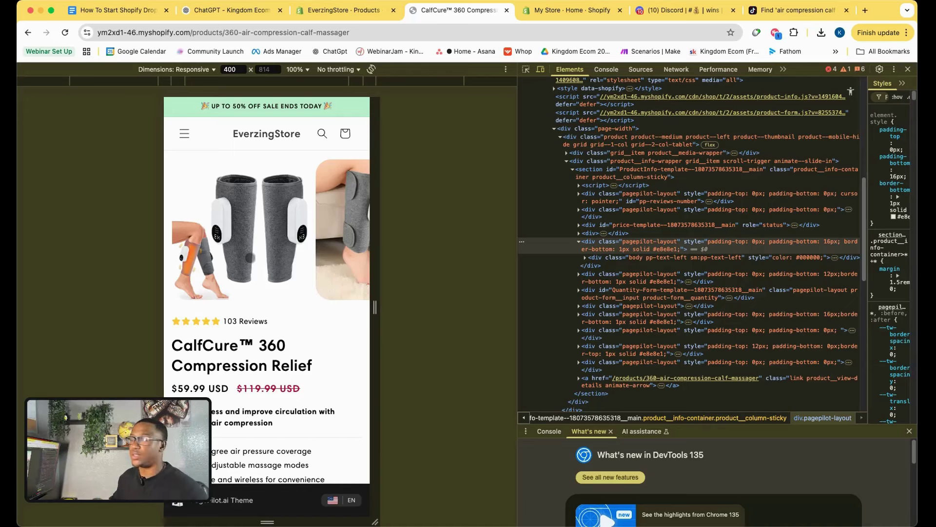
Scroll the TikTok calf massager results and watch the portable air pressure massager video.
click(792, 14)
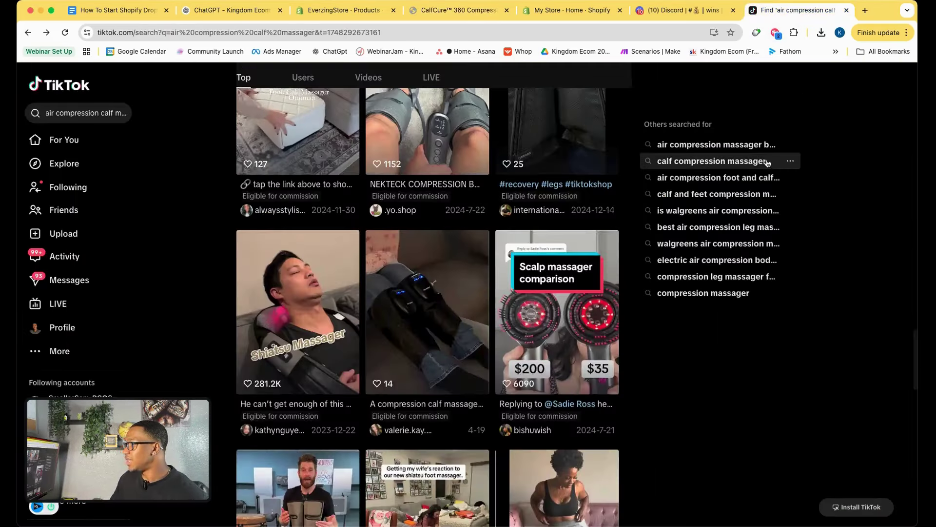
scroll(658, 289, down, 4)
scroll(658, 291, down, 1)
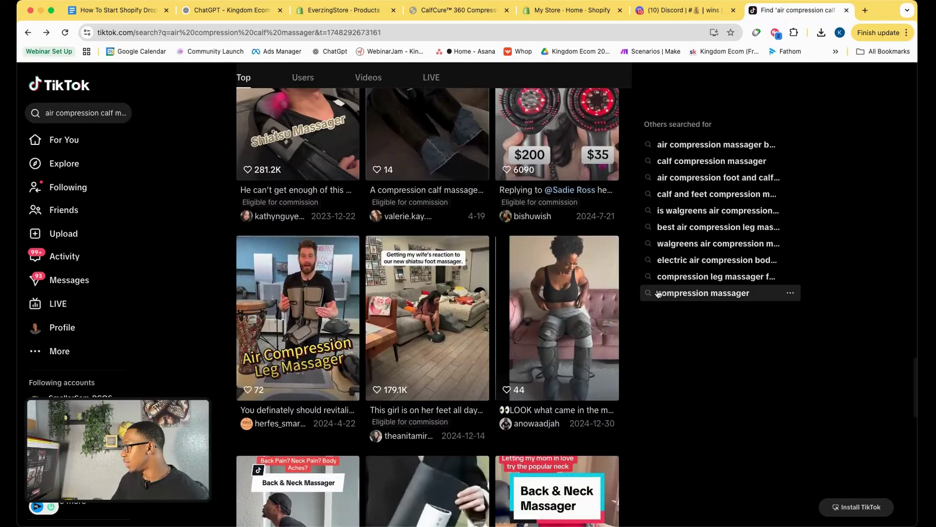
scroll(650, 299, down, 8)
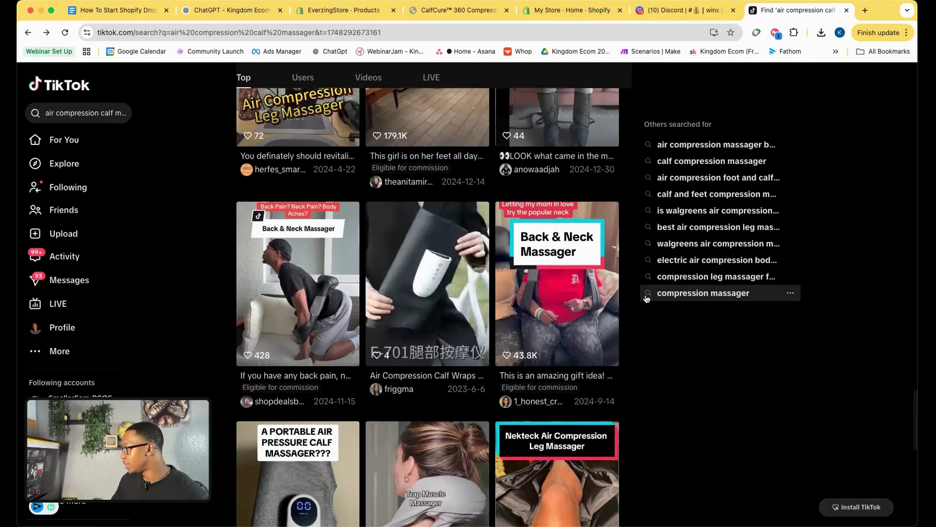
scroll(647, 298, down, 3)
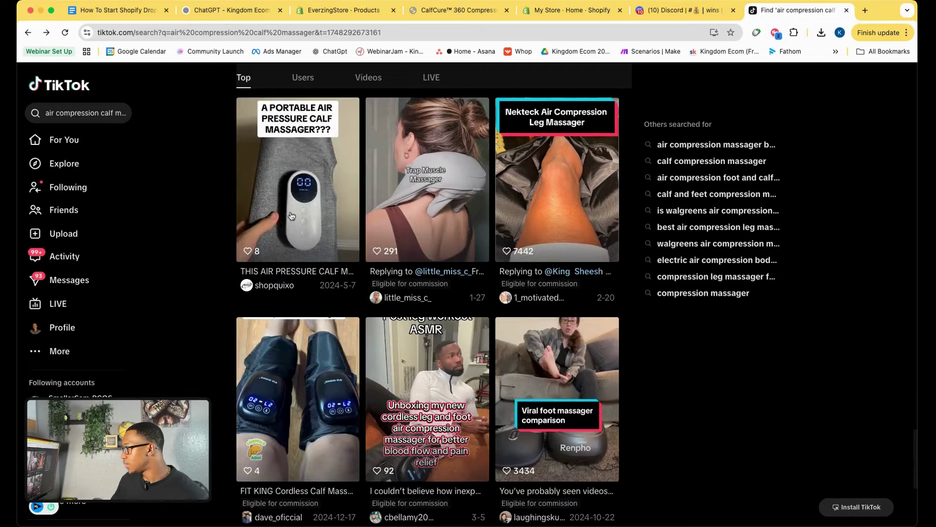
click(291, 216)
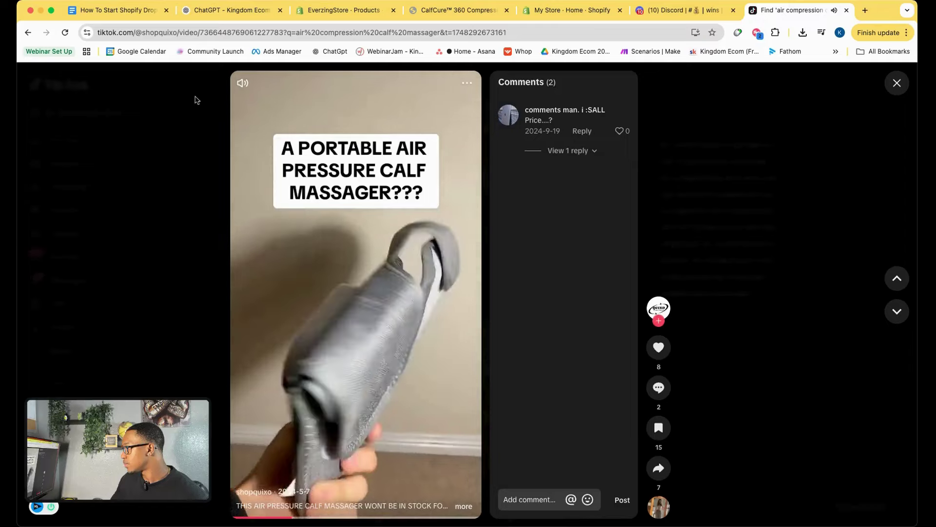
key(Escape)
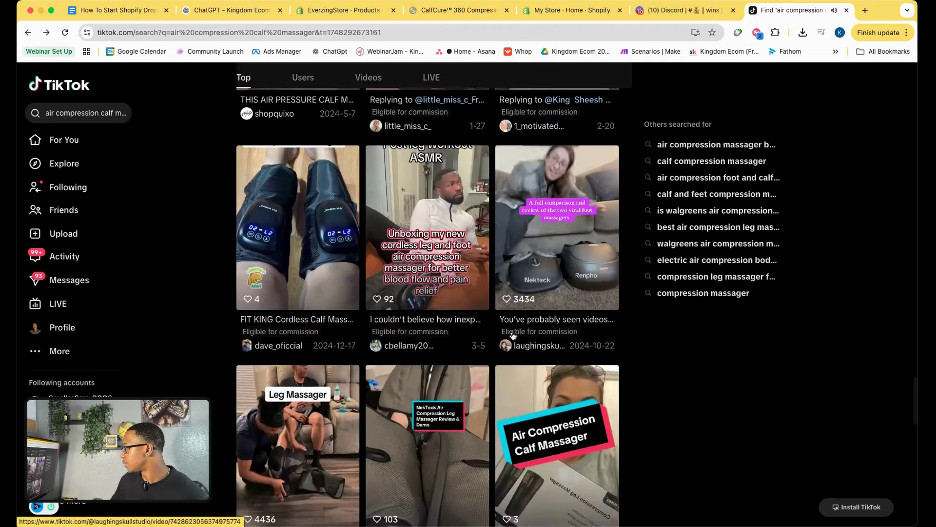
Scroll further through the TikTok results, then return to the ChatGPT coaching chat.
scroll(512, 336, down, 3)
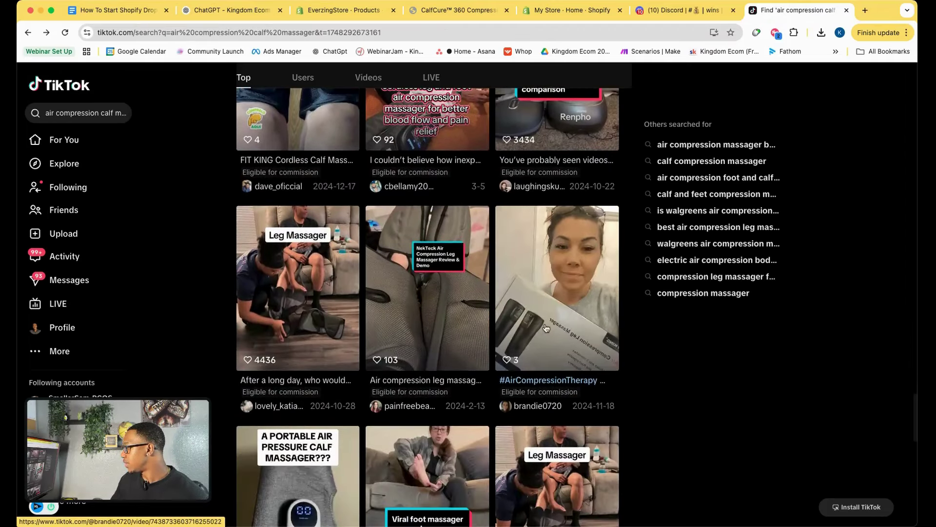
scroll(546, 328, down, 3)
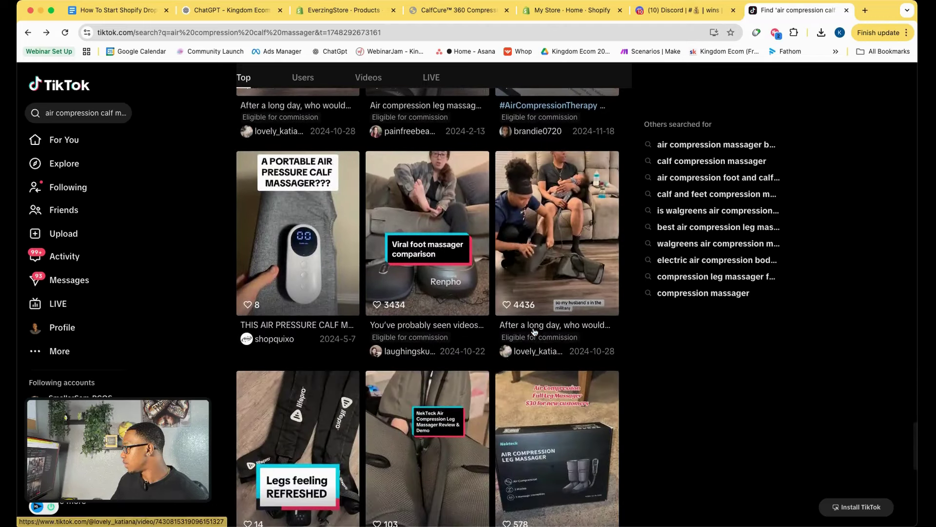
scroll(534, 332, down, 2)
scroll(534, 331, down, 5)
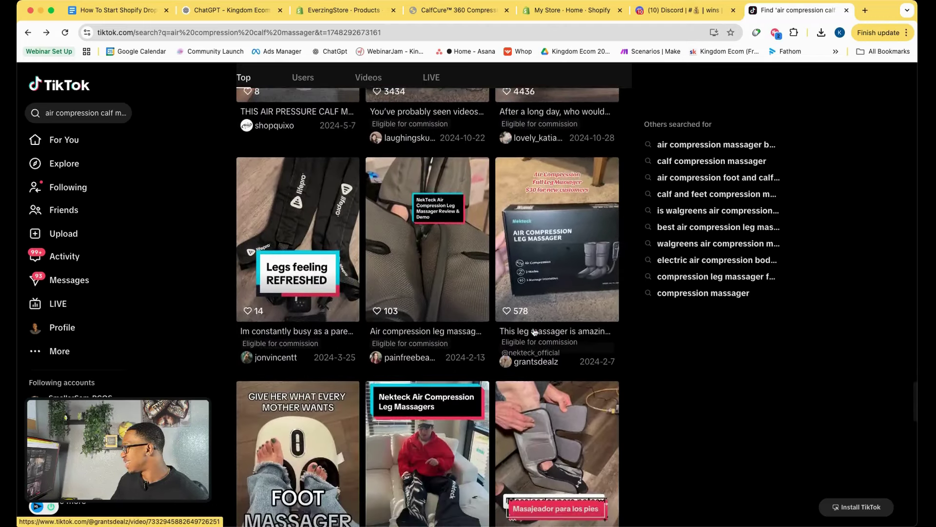
scroll(534, 331, down, 8)
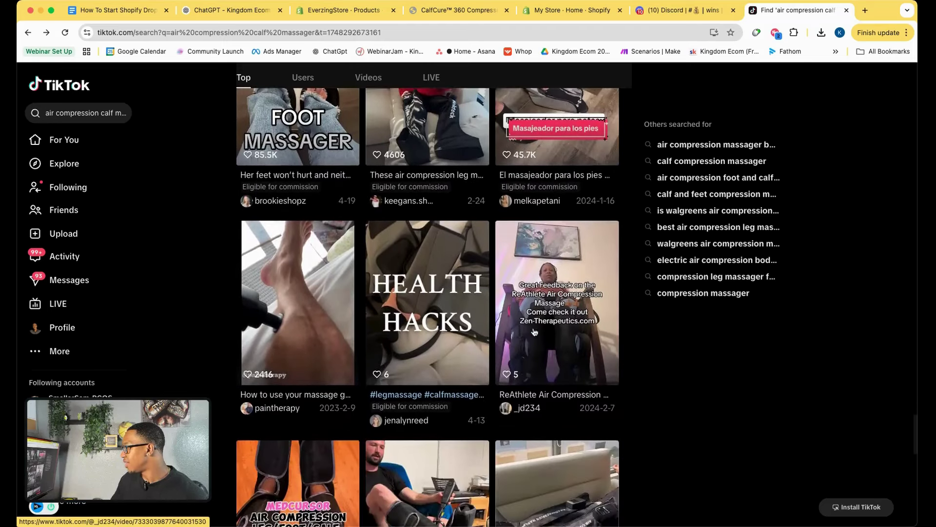
scroll(534, 331, down, 5)
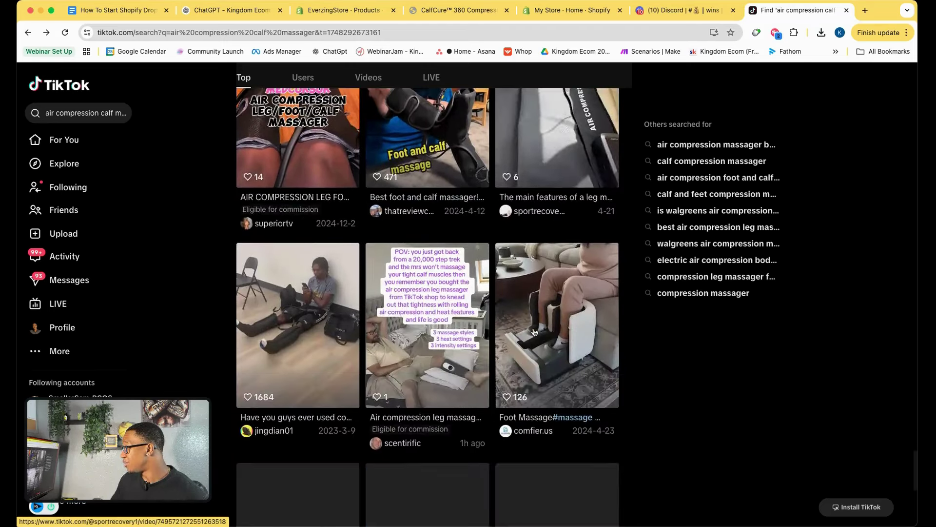
scroll(583, 335, down, 11)
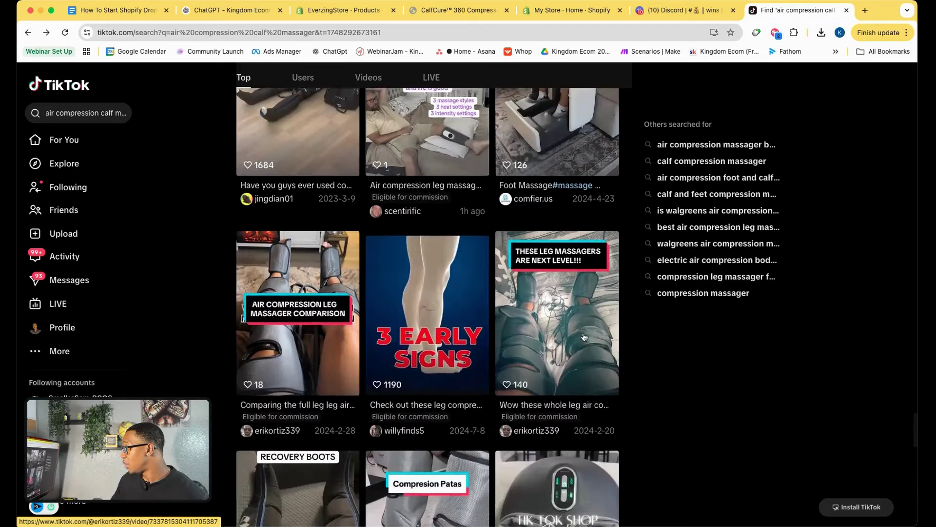
scroll(584, 337, down, 7)
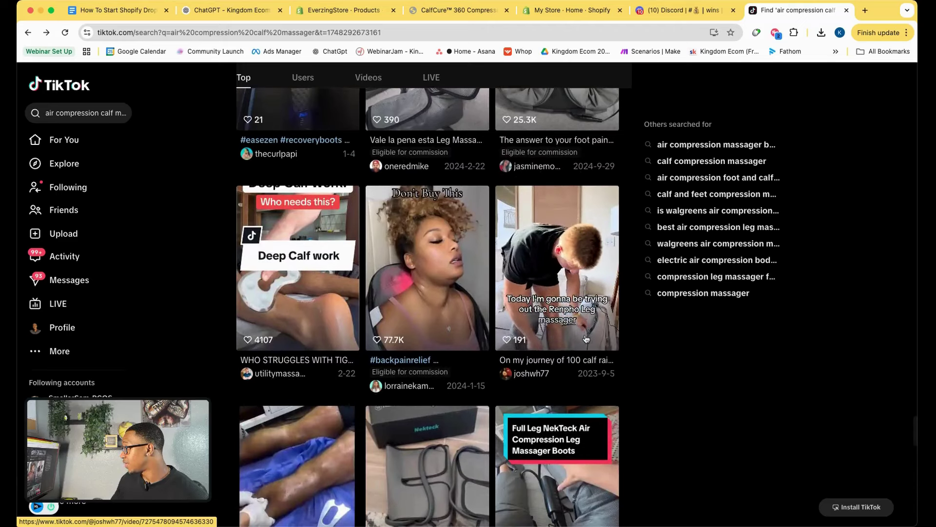
click(229, 9)
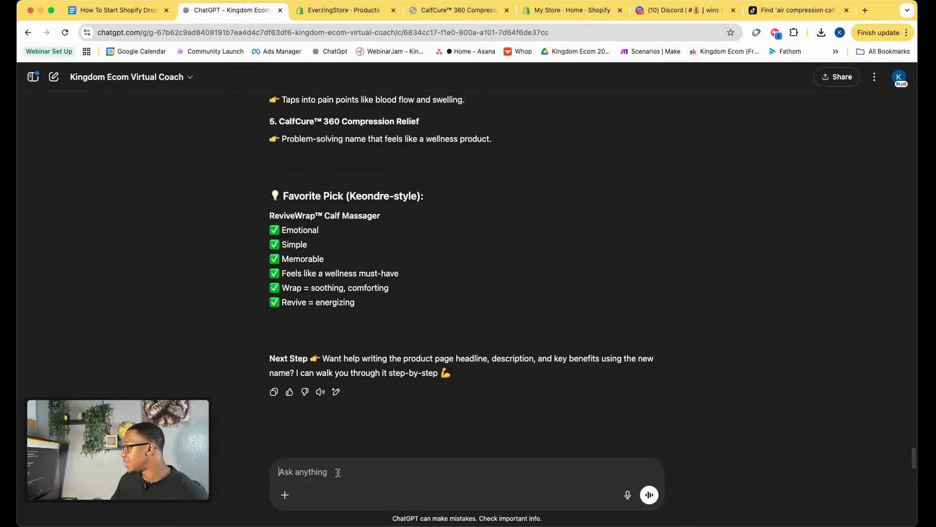
Ask the ChatGPT coach for an image ad based on why people are buying this product.
click(284, 494)
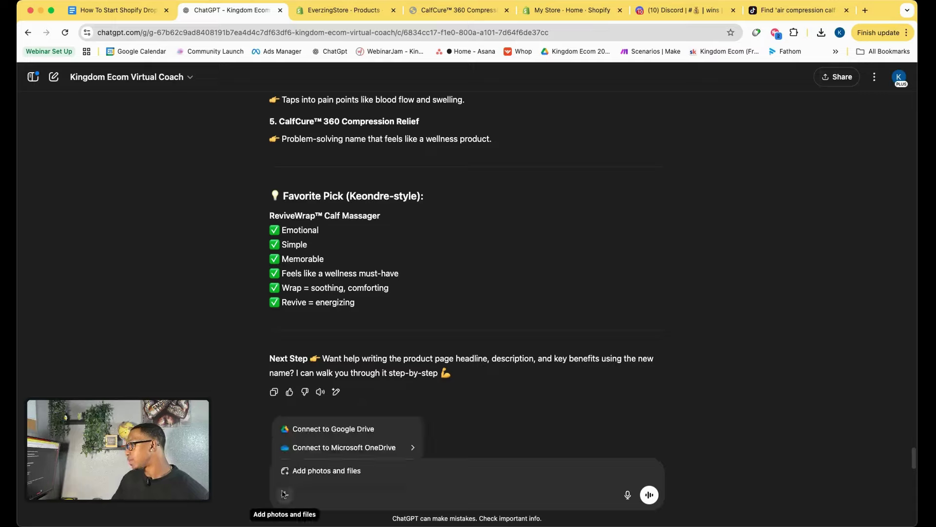
click(466, 472)
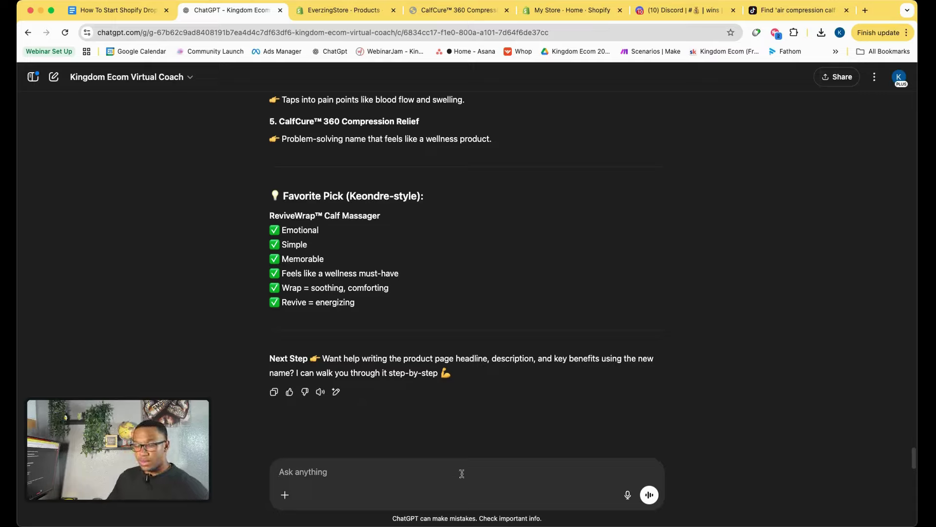
text(Hey now are you able to help me create a image ad for this product knowing the re)
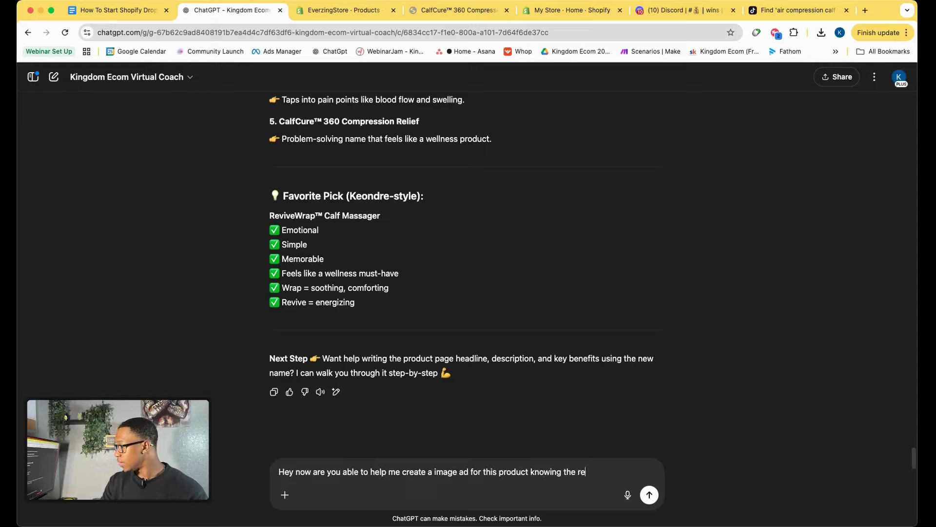
text(asoning)
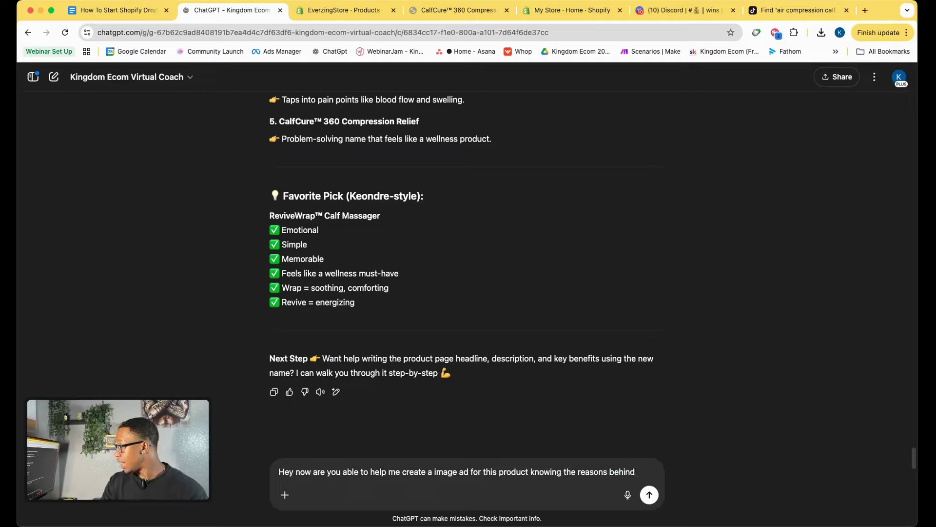
text(people)
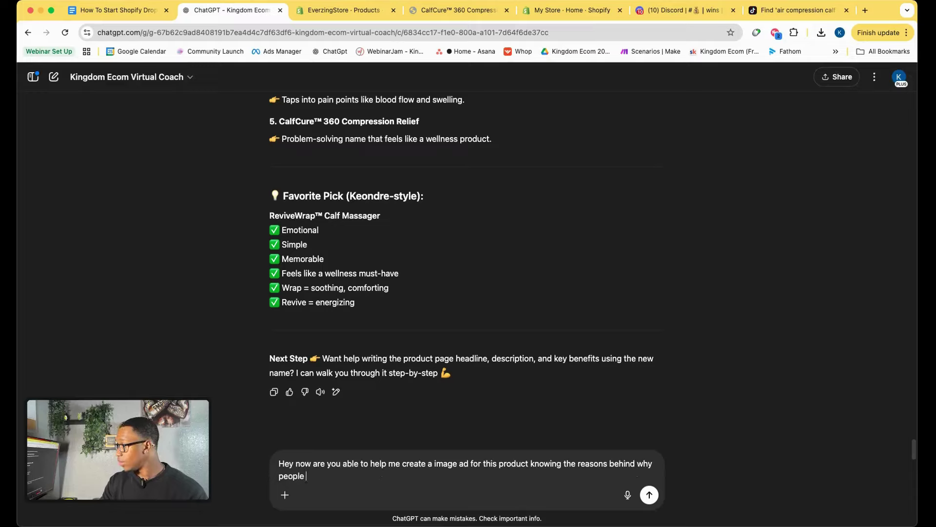
text( are buying this )
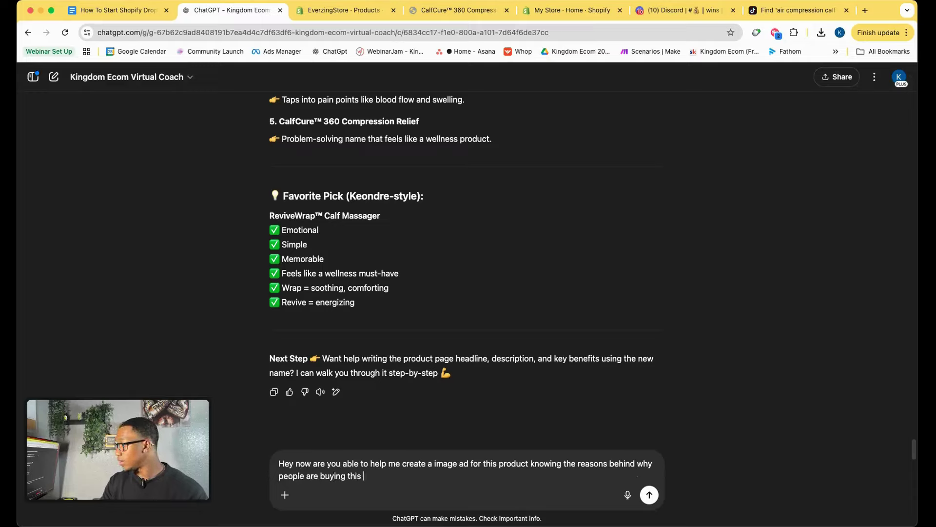
text(product)
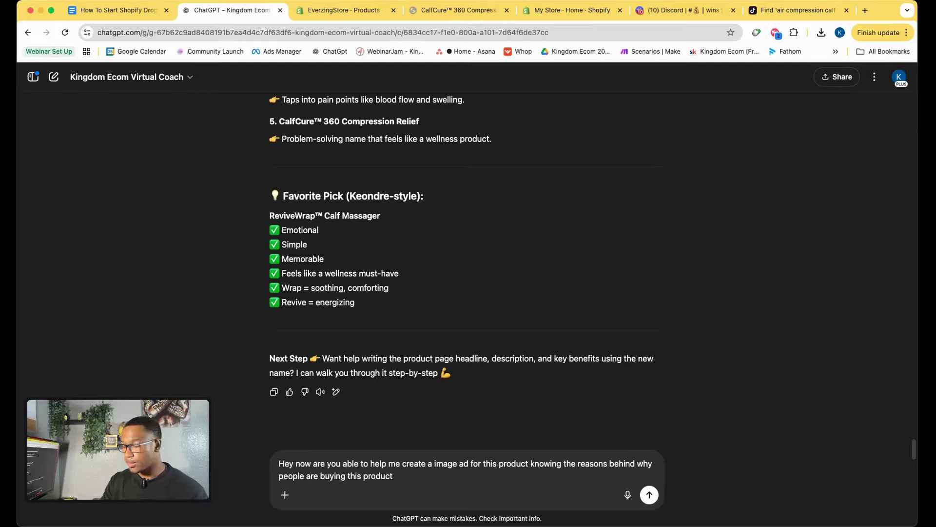
key(Return)
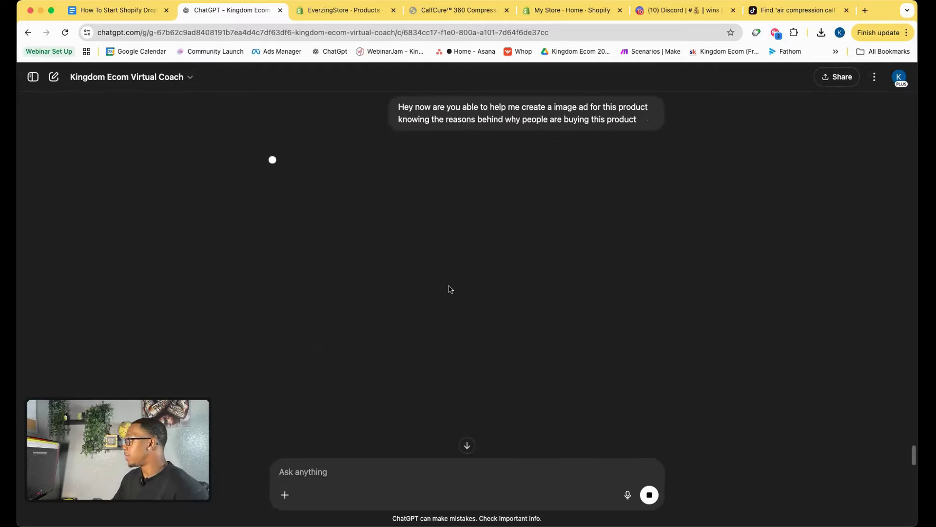
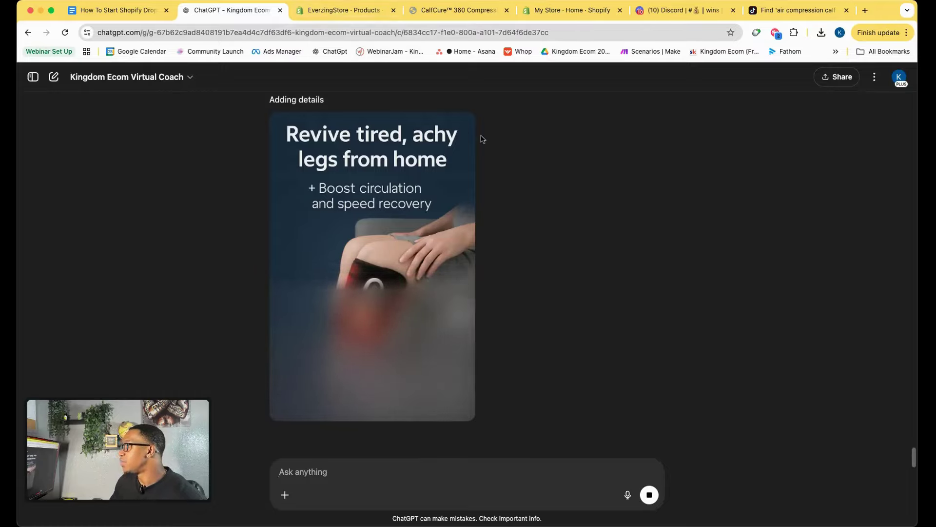
Screenshot the calf massager product photo from the CalfCure store page.
click(442, 10)
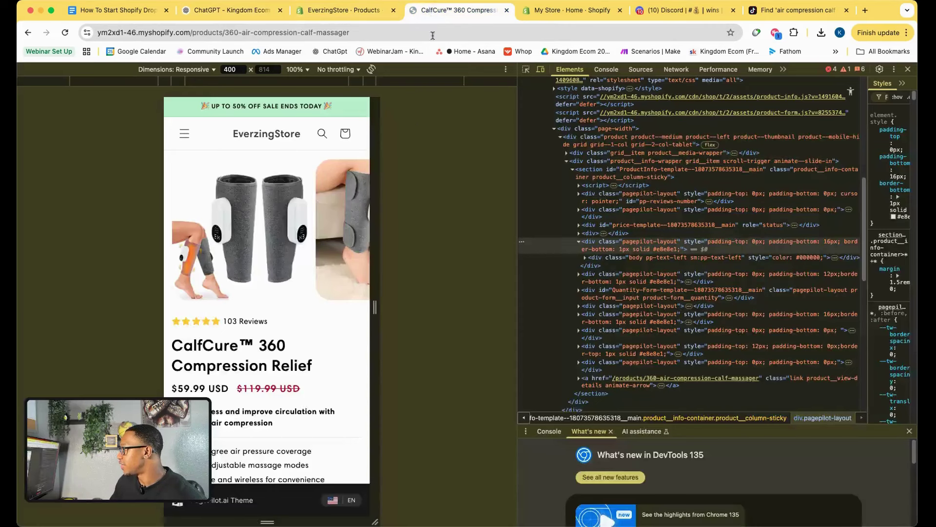
key(super+shift+4)
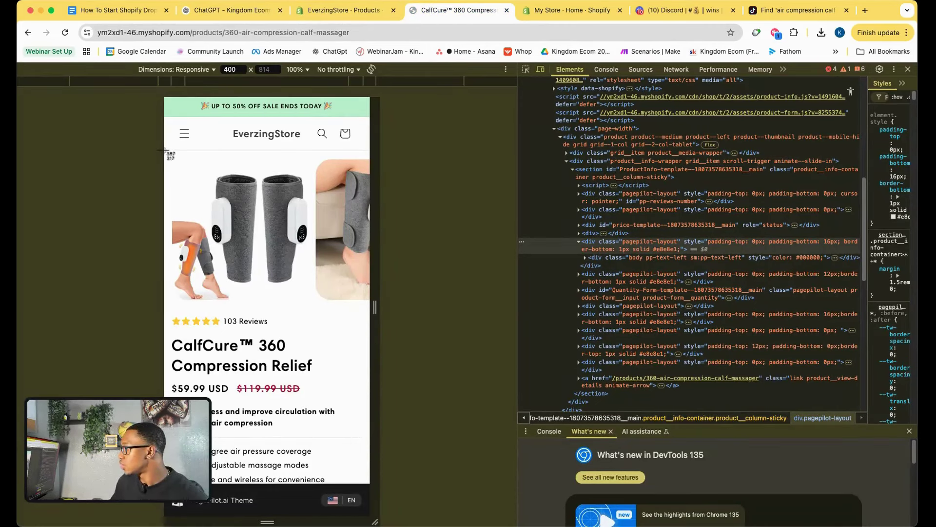
drag(171, 158, 313, 304)
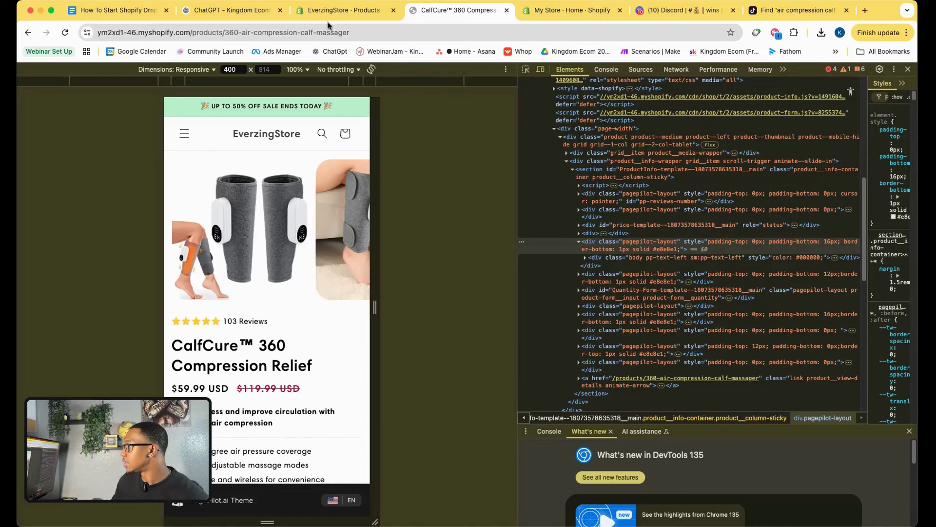
click(230, 10)
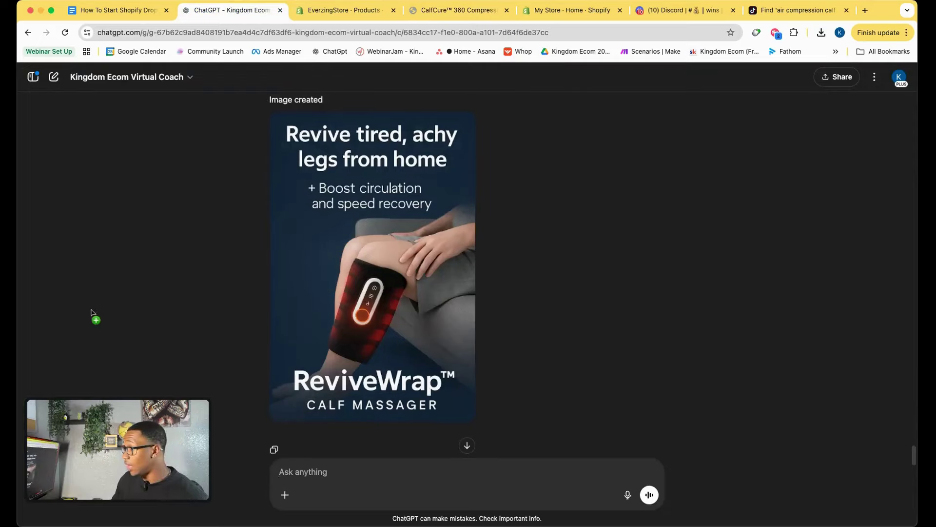
Attach the screenshot in ChatGPT and ask it to make the product image match the store's.
drag(91, 312, 312, 449)
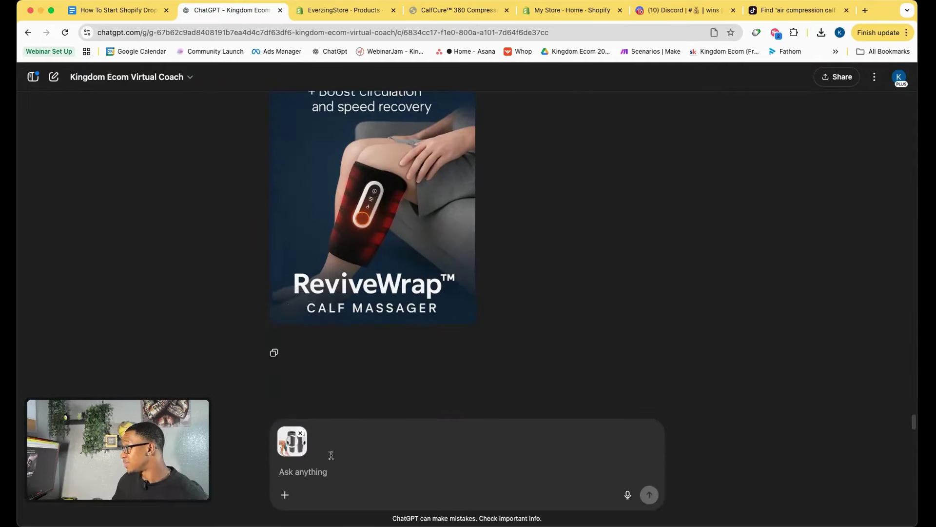
text(Thi)
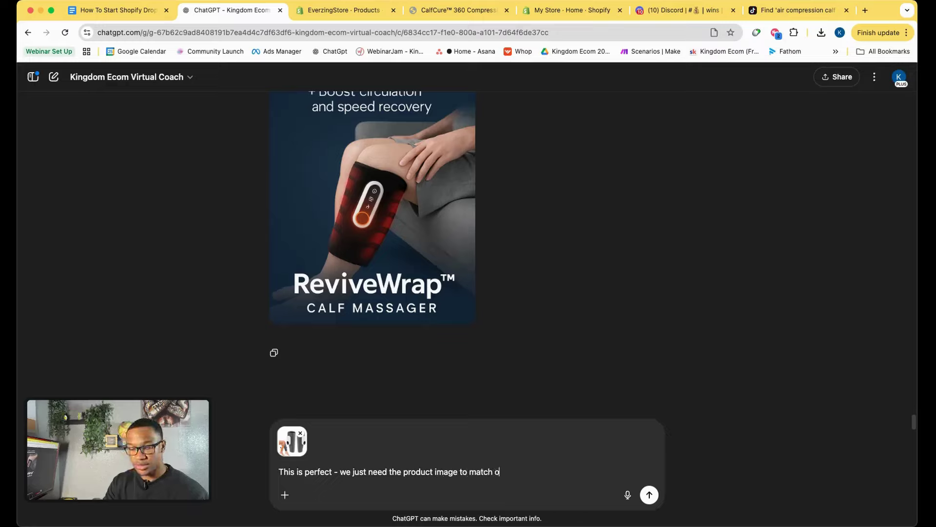
key(Return)
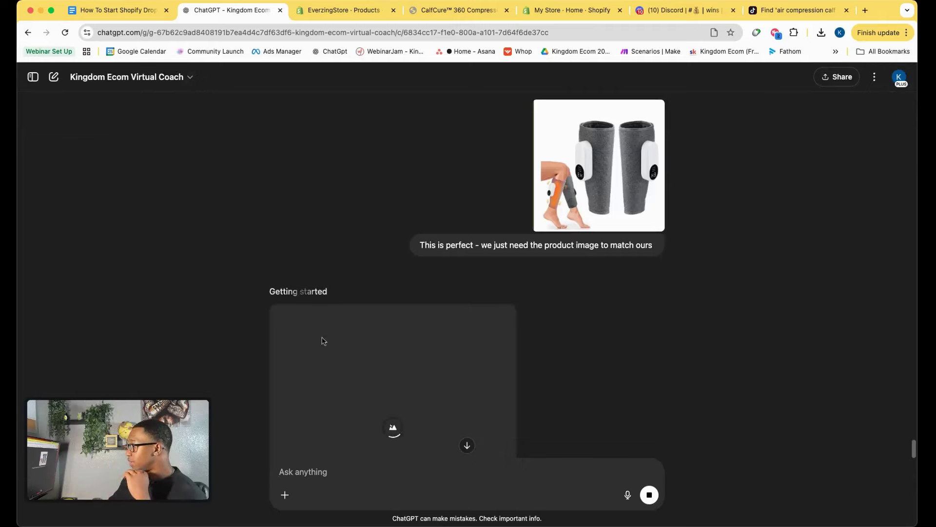
scroll(354, 301, up, 2)
scroll(353, 302, up, 5)
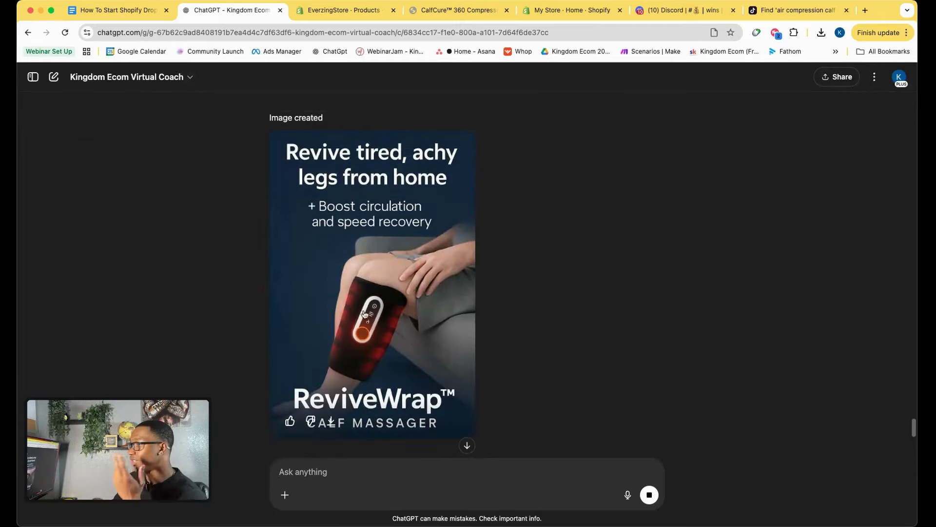
scroll(329, 322, down, 4)
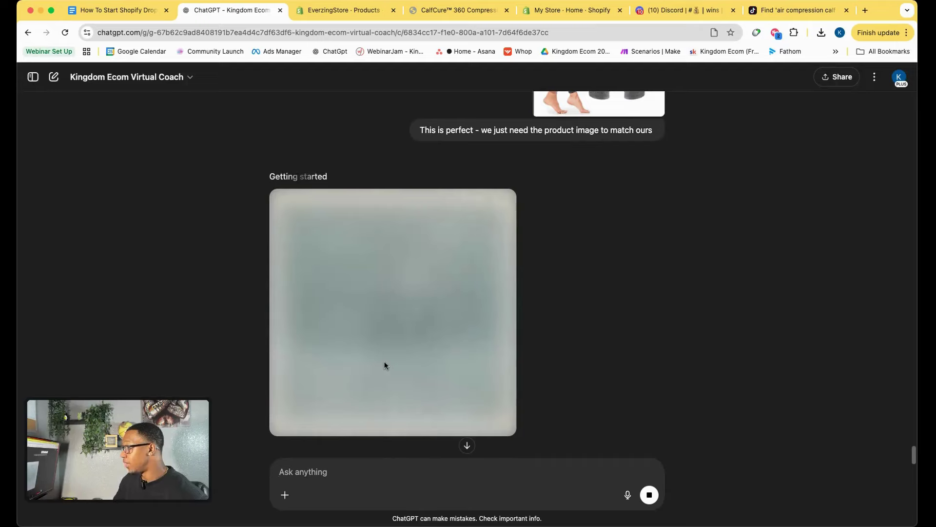
click(142, 11)
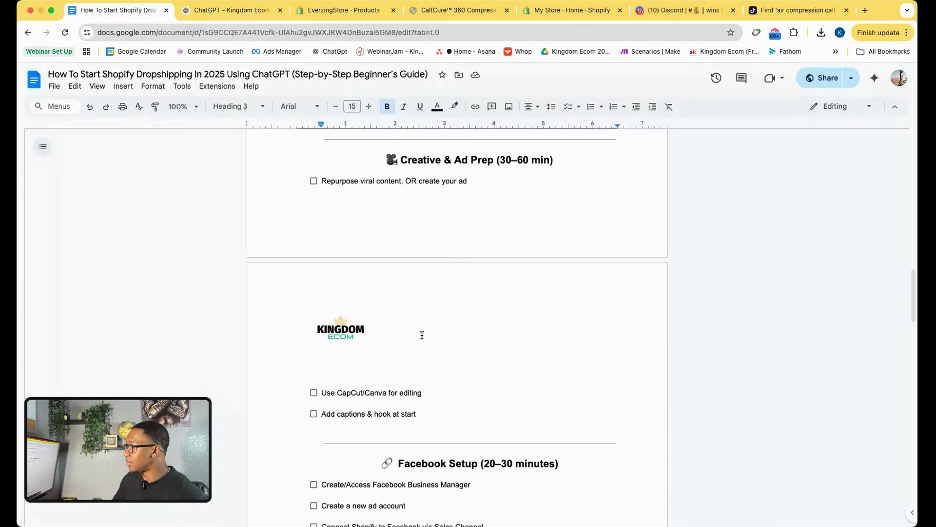
scroll(438, 334, up, 4)
scroll(488, 234, down, 1)
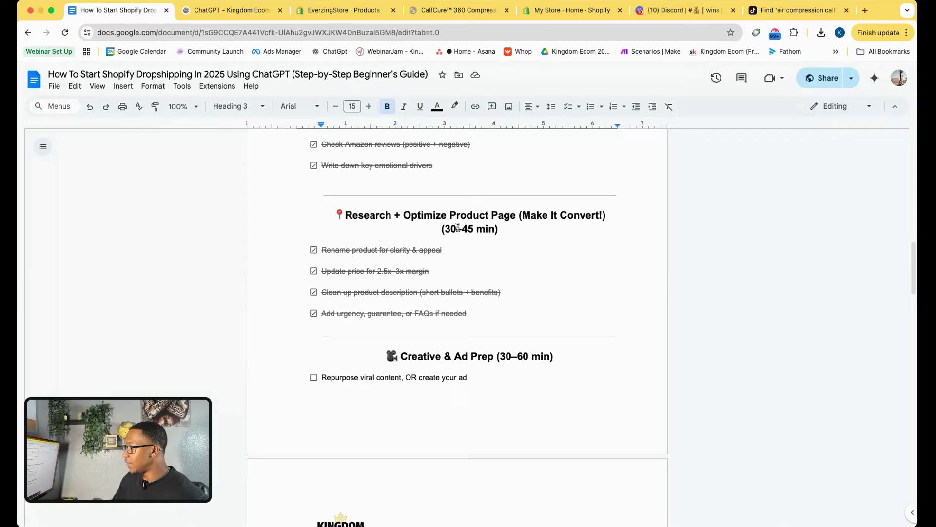
drag(439, 227, 533, 232)
click(536, 241)
scroll(505, 358, down, 1)
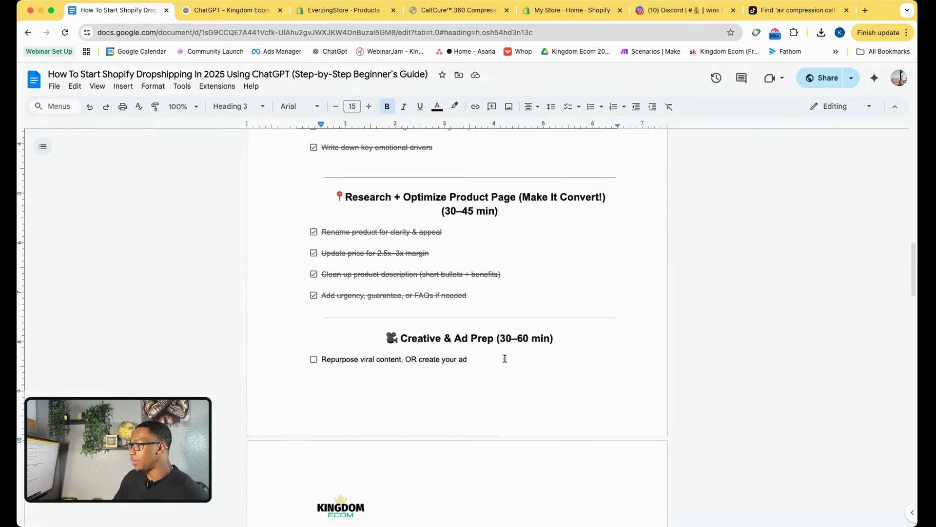
scroll(505, 358, down, 2)
drag(497, 287, 580, 287)
click(578, 291)
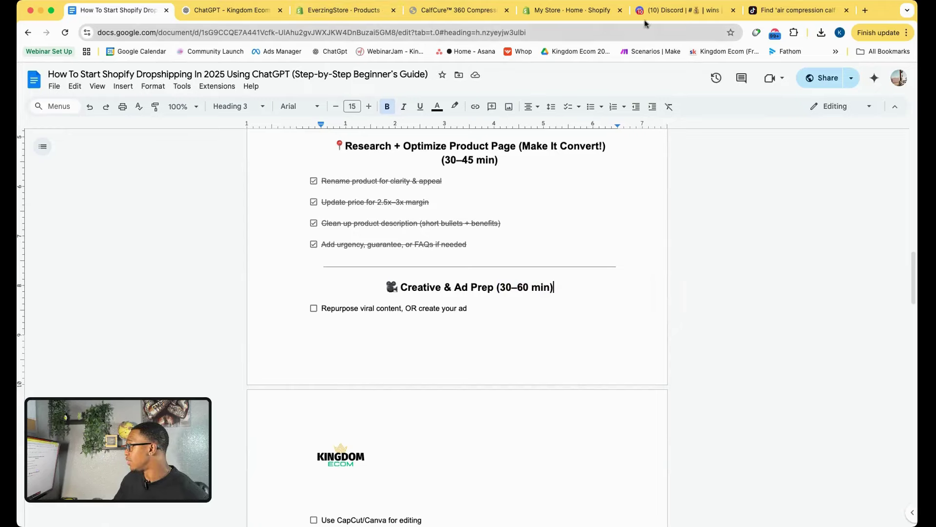
click(258, 15)
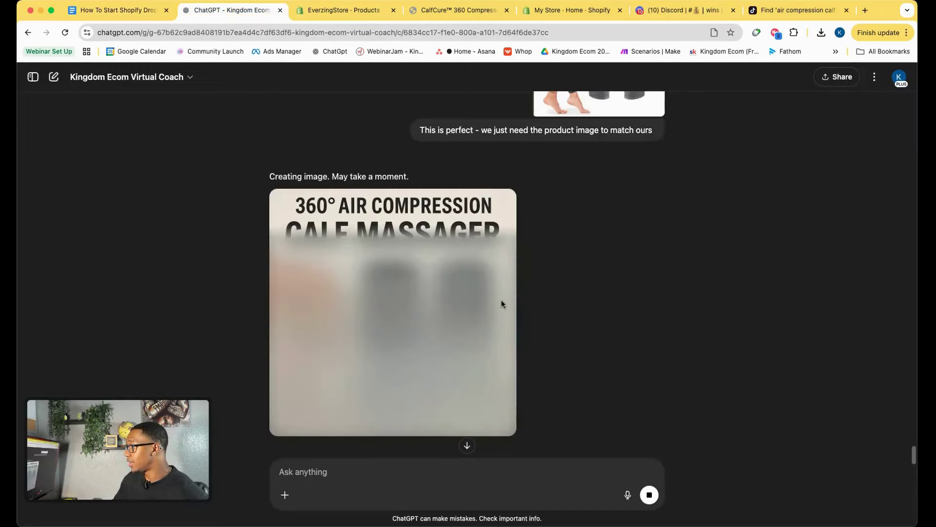
Download the ReviveWrap ad image and view the finished 360° Air Compression Calf Massager image.
scroll(466, 277, up, 7)
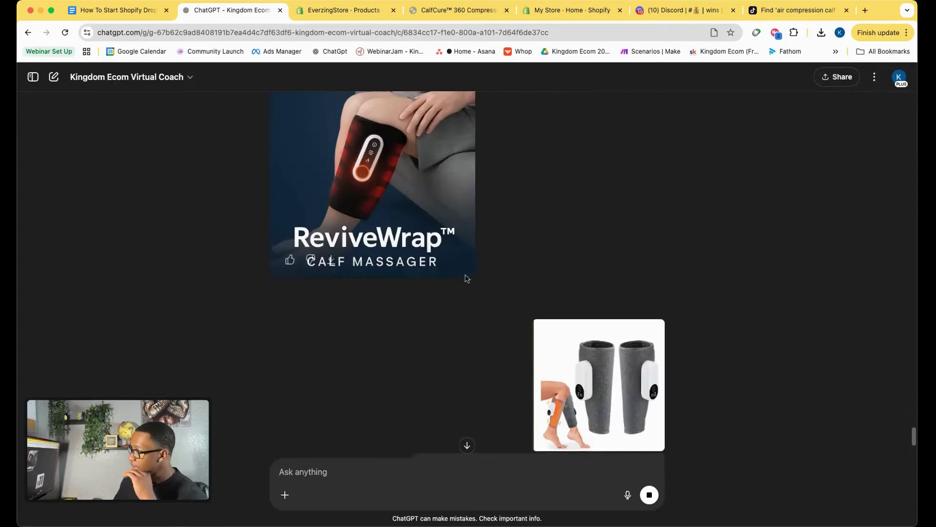
scroll(466, 278, up, 2)
scroll(393, 220, up, 1)
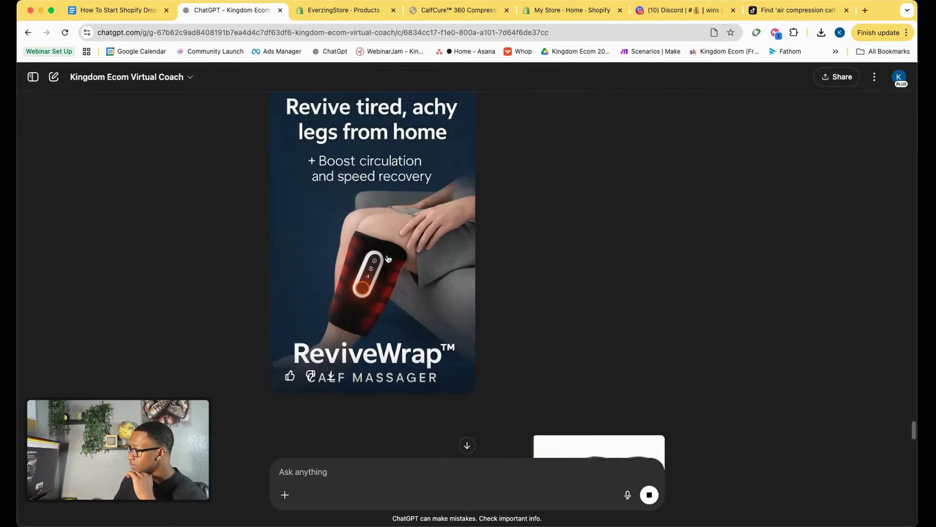
click(331, 382)
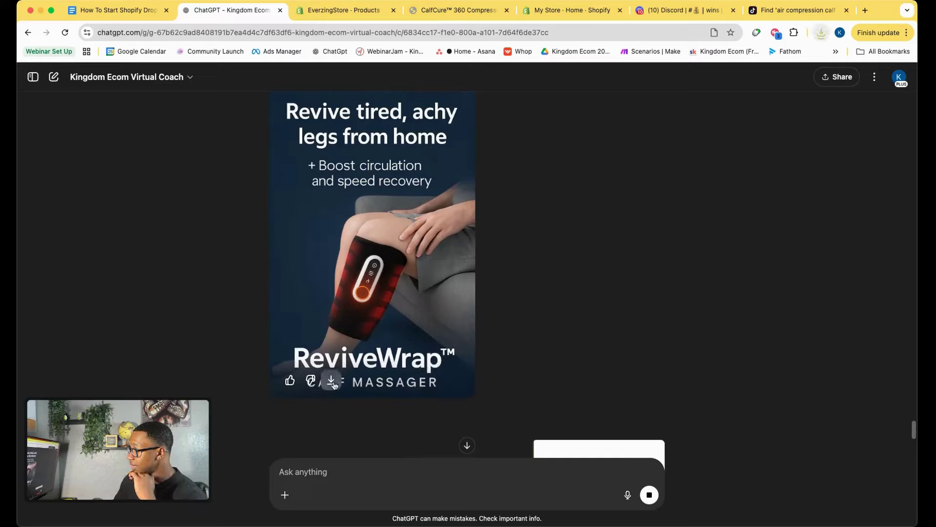
scroll(371, 336, up, 2)
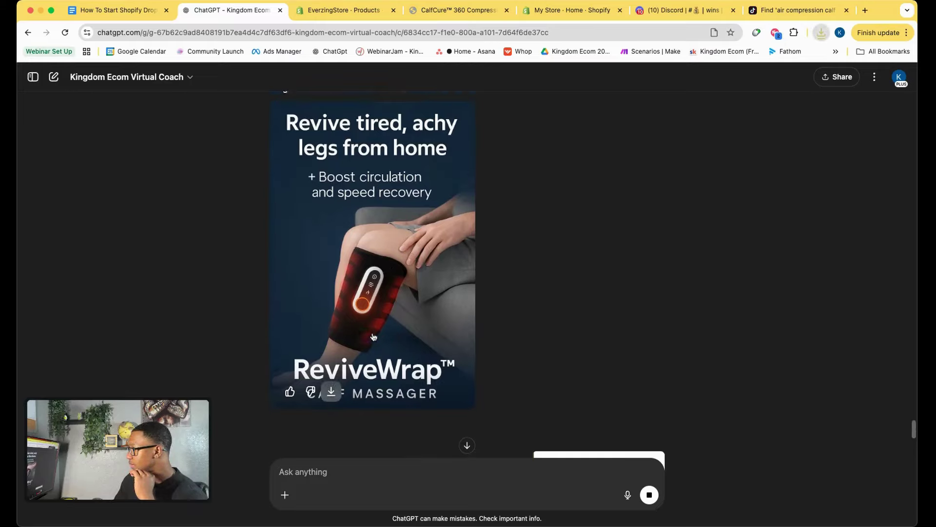
scroll(372, 335, down, 3)
scroll(373, 336, down, 1)
scroll(372, 335, up, 2)
scroll(373, 336, down, 15)
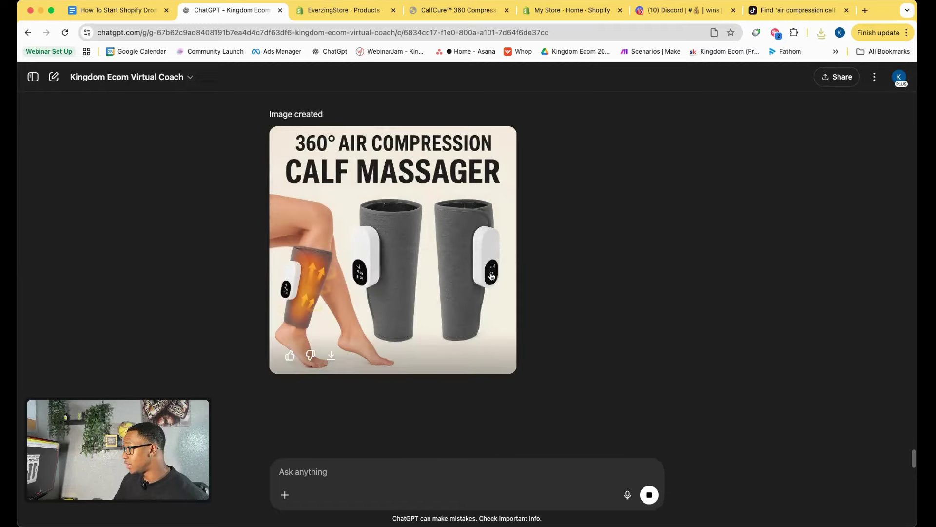
Ask ChatGPT to restyle the calf massager image like the first photo so it converts customers.
click(321, 475)
text(Are you able to make it like the first photo our goal is to make it converty)
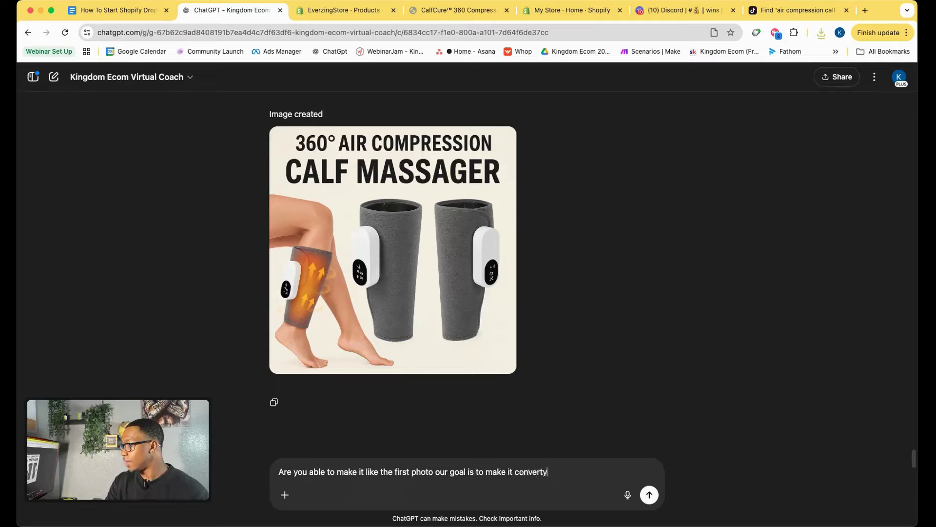
text(knowing our customers w)
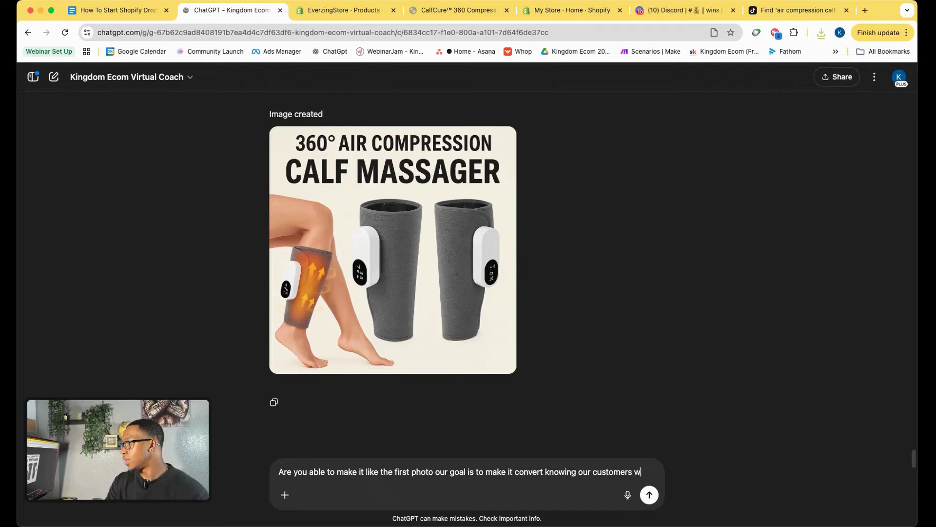
text(s and needs)
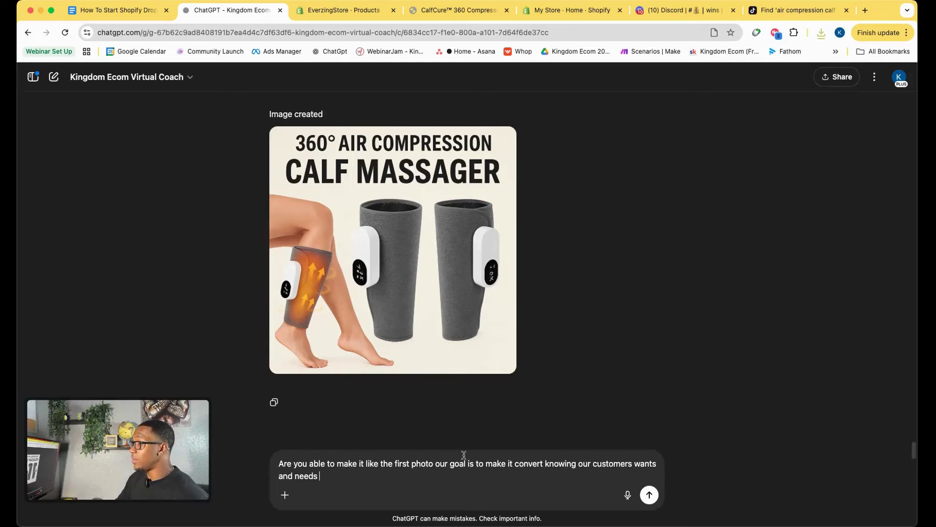
scroll(373, 254, up, 10)
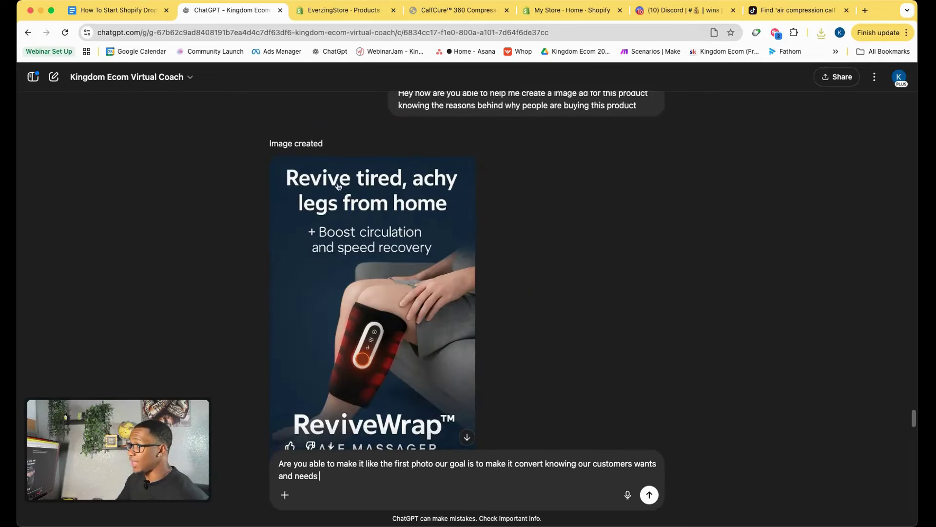
scroll(370, 281, down, 10)
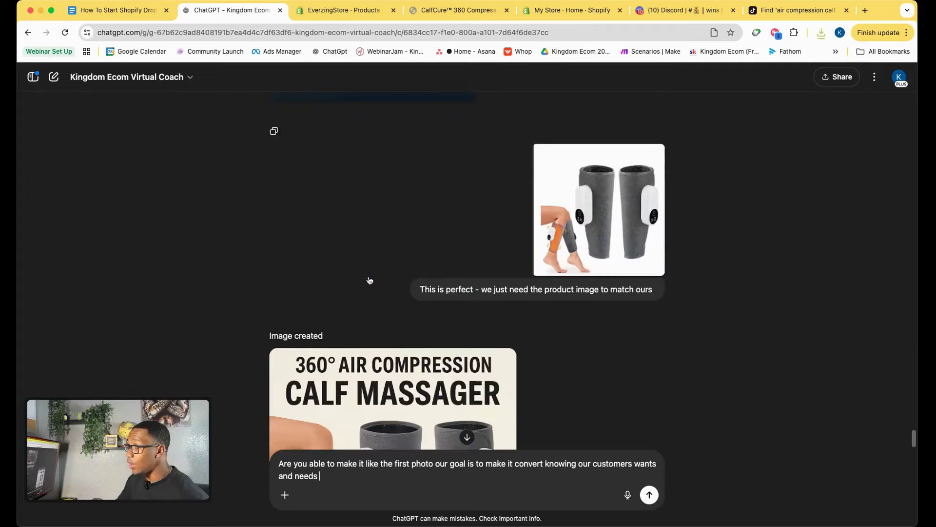
click(649, 495)
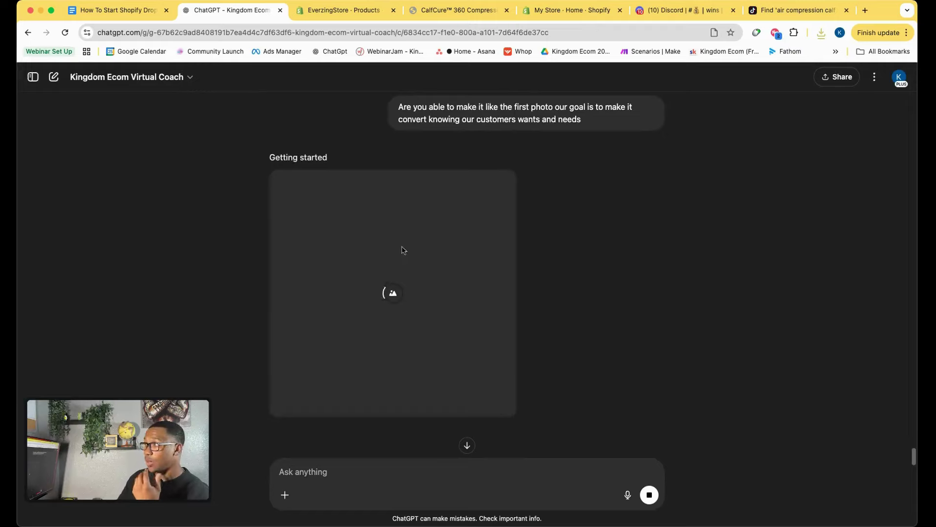
scroll(289, 260, up, 10)
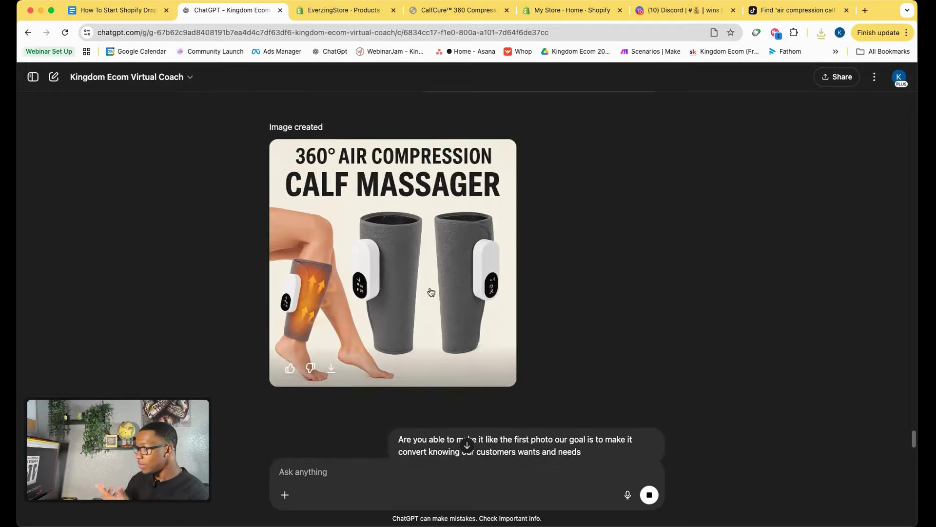
scroll(385, 326, down, 10)
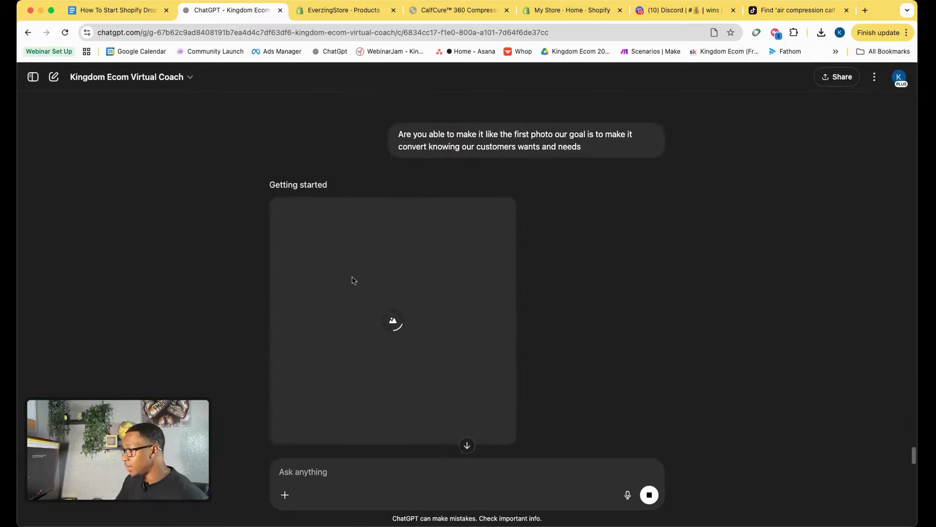
Review the checklist's Creative & Ad Prep section and the TikTok calf massager results.
click(121, 11)
scroll(371, 312, down, 5)
scroll(391, 281, up, 3)
drag(387, 240, 555, 242)
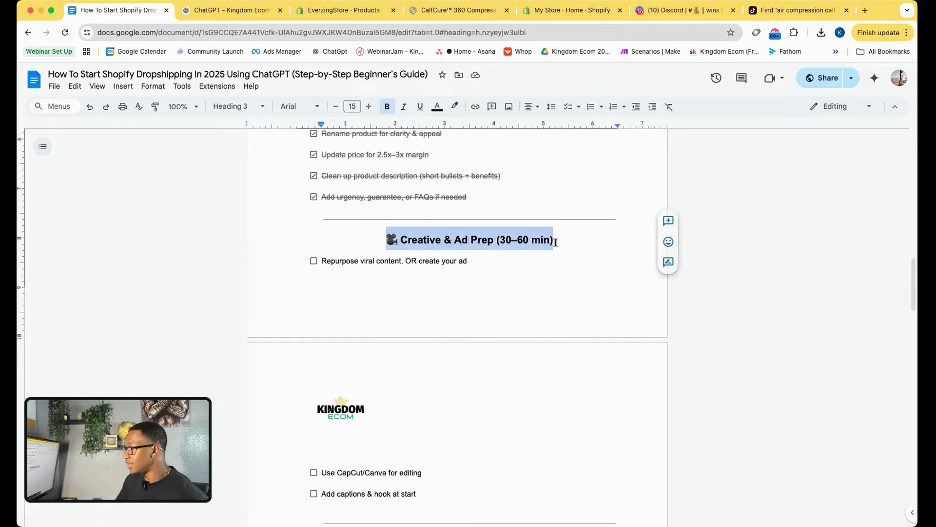
click(561, 241)
click(798, 10)
scroll(438, 296, down, 10)
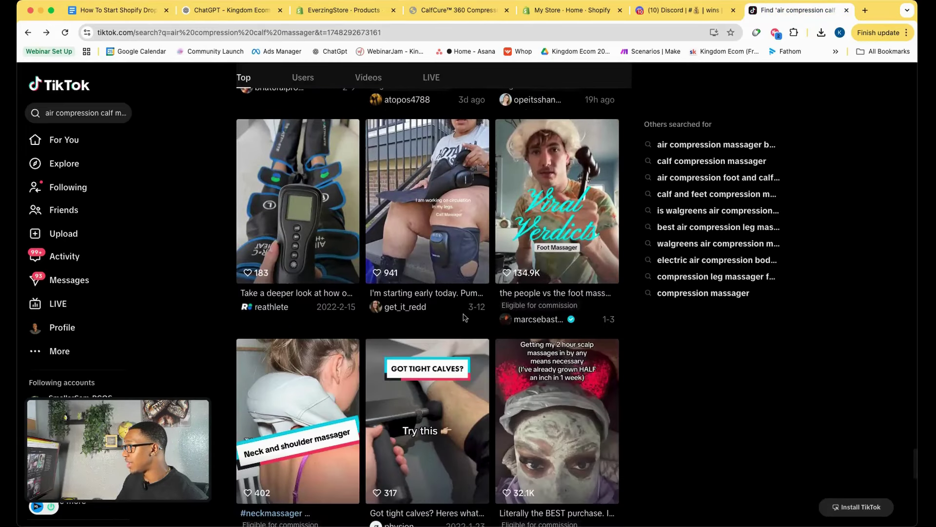
scroll(465, 318, down, 10)
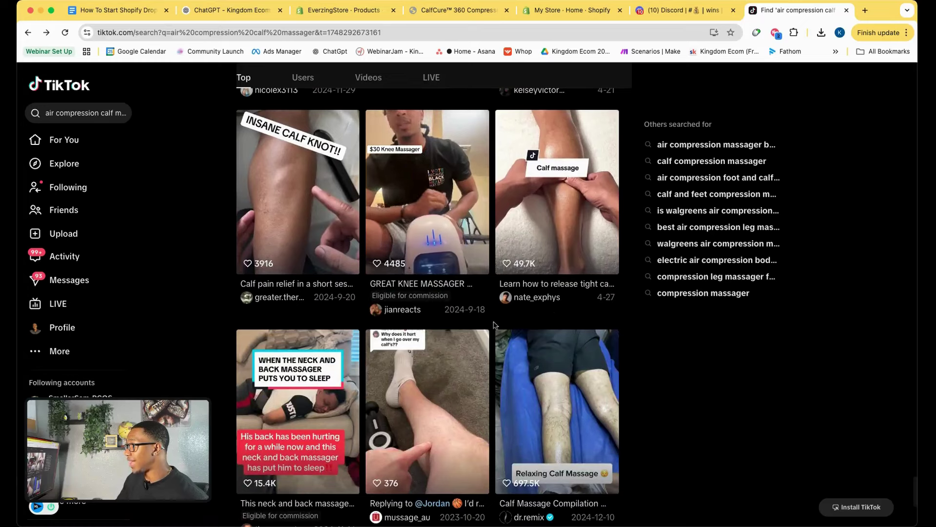
scroll(494, 324, up, 5)
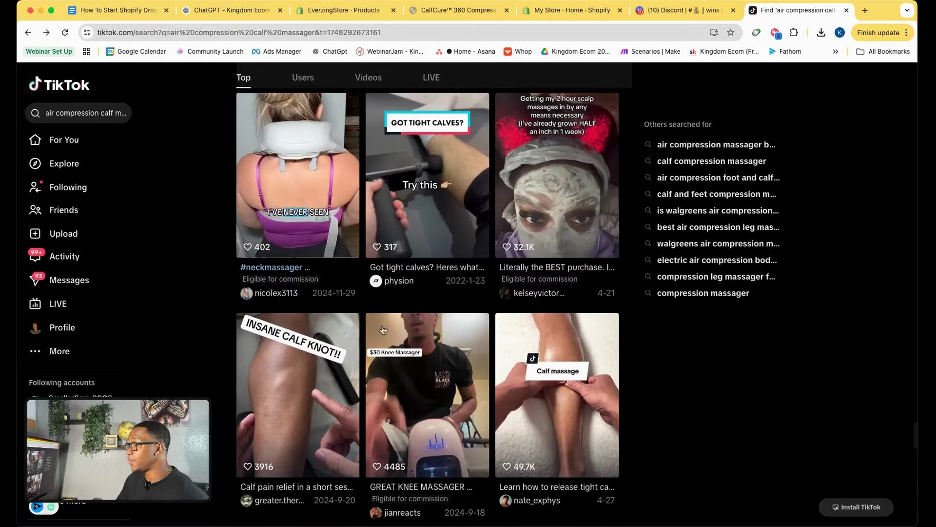
Tick the repurpose viral content, CapCut/Canva editing and captions & hook tasks.
click(142, 11)
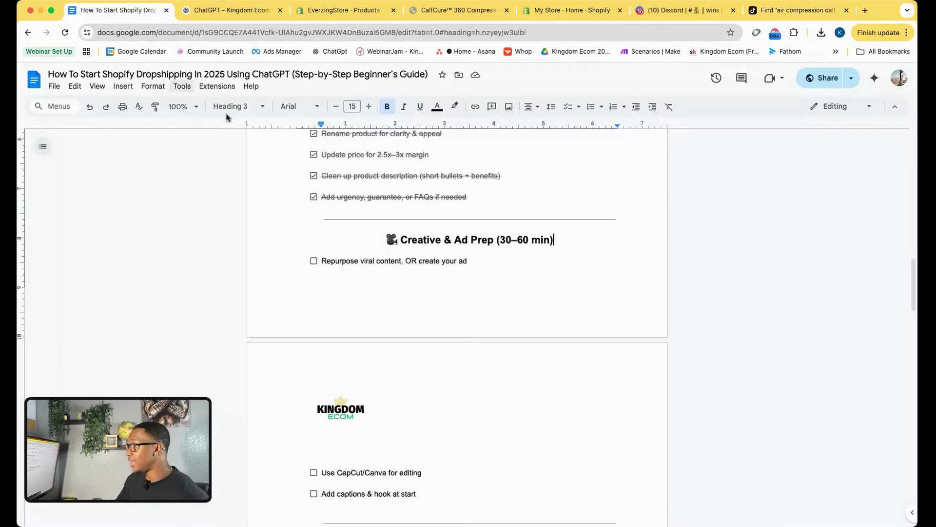
click(314, 261)
scroll(376, 317, down, 3)
click(314, 389)
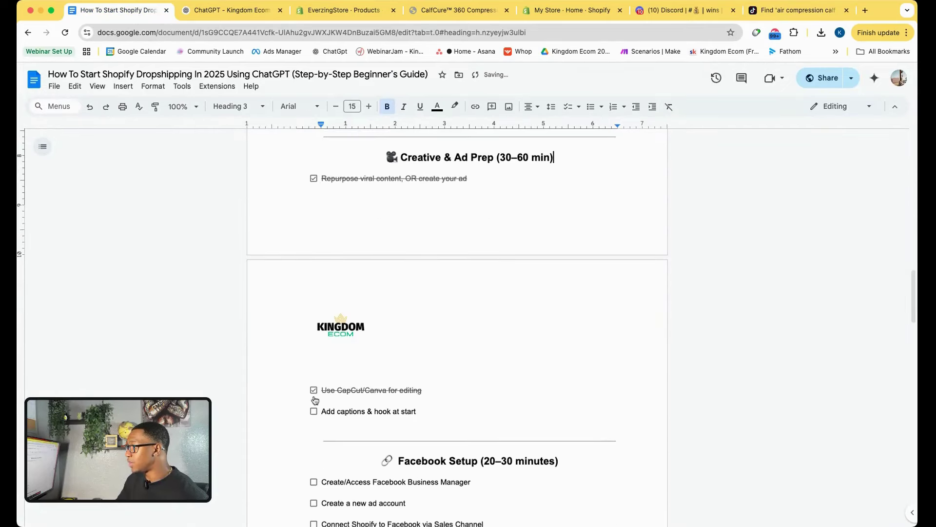
click(313, 411)
scroll(444, 323, down, 9)
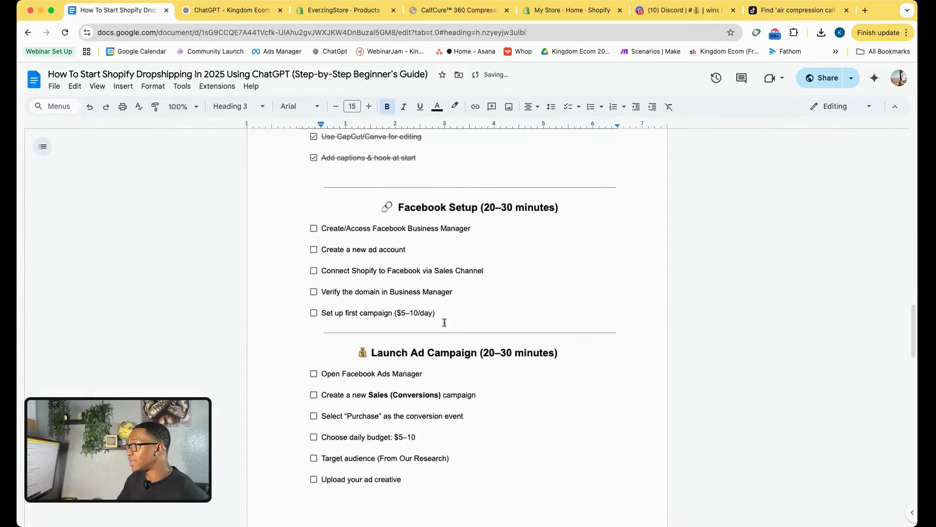
scroll(444, 322, down, 1)
drag(383, 180, 563, 179)
click(575, 183)
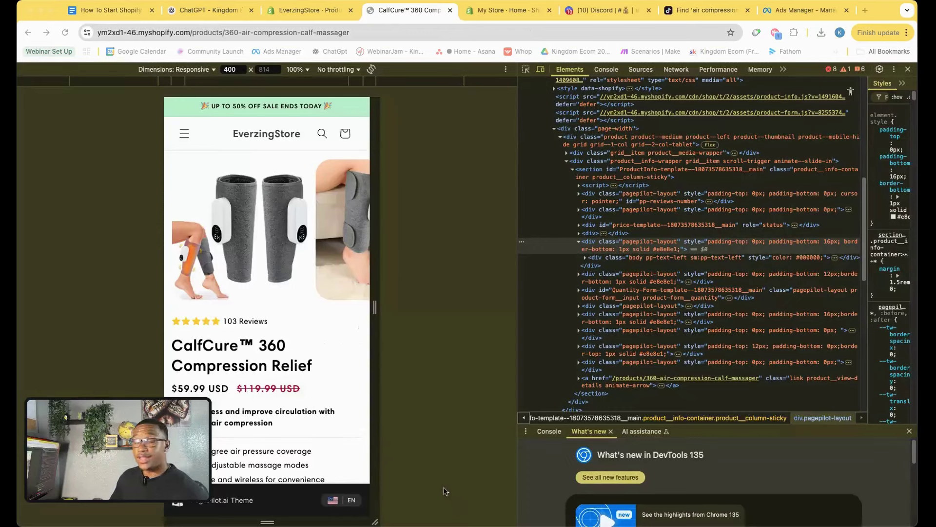
Scroll the product page in mobile preview, then open the store homepage from the menu.
scroll(295, 289, down, 5)
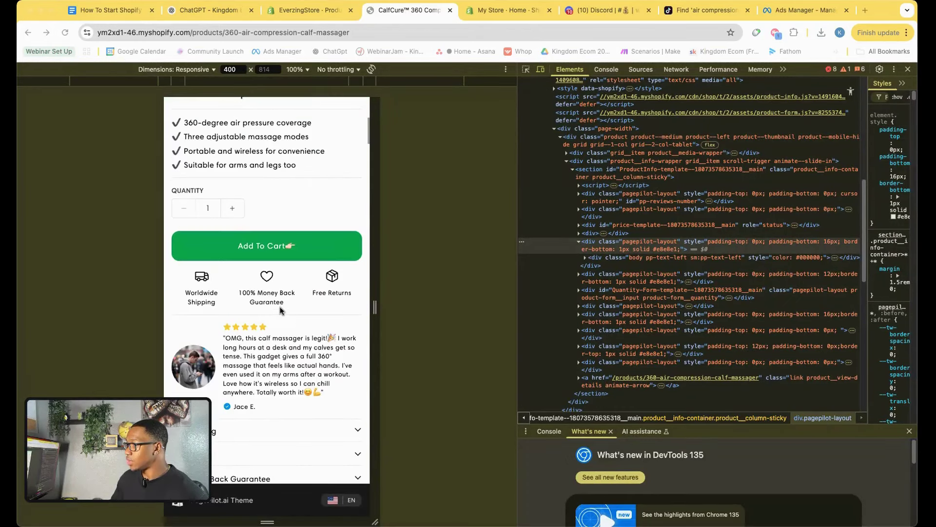
scroll(288, 302, up, 5)
scroll(294, 298, down, 15)
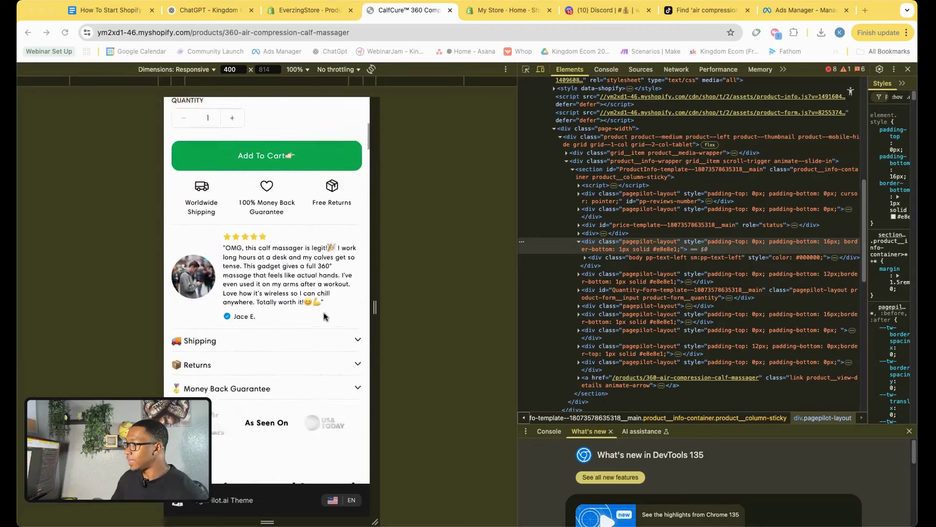
scroll(212, 156, up, 15)
click(184, 133)
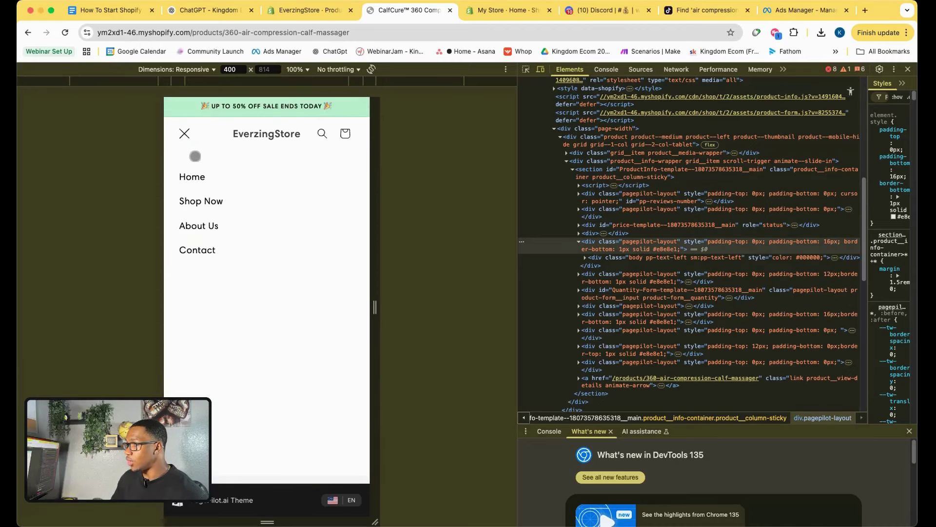
click(194, 175)
Open and scroll the Shop Now page, then return to the ChatGPT ad image.
scroll(268, 234, down, 10)
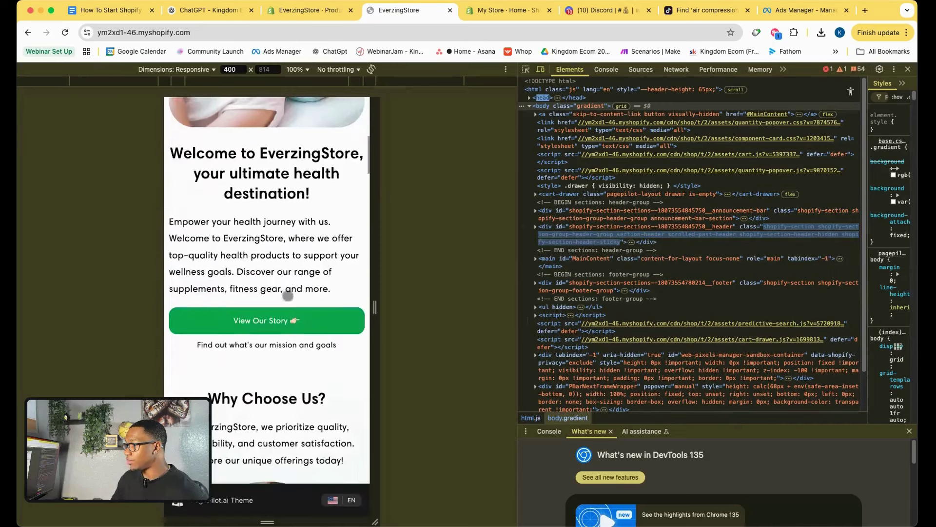
scroll(286, 295, up, 10)
click(184, 195)
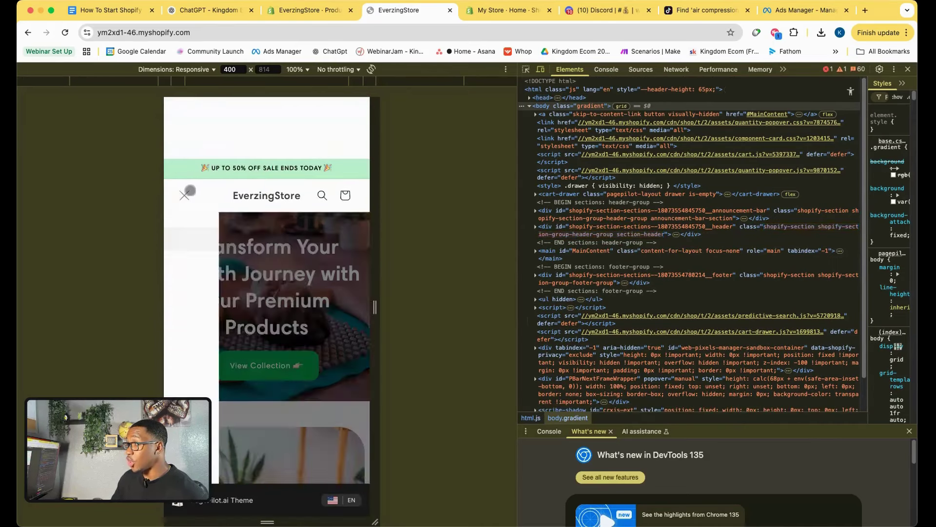
click(215, 261)
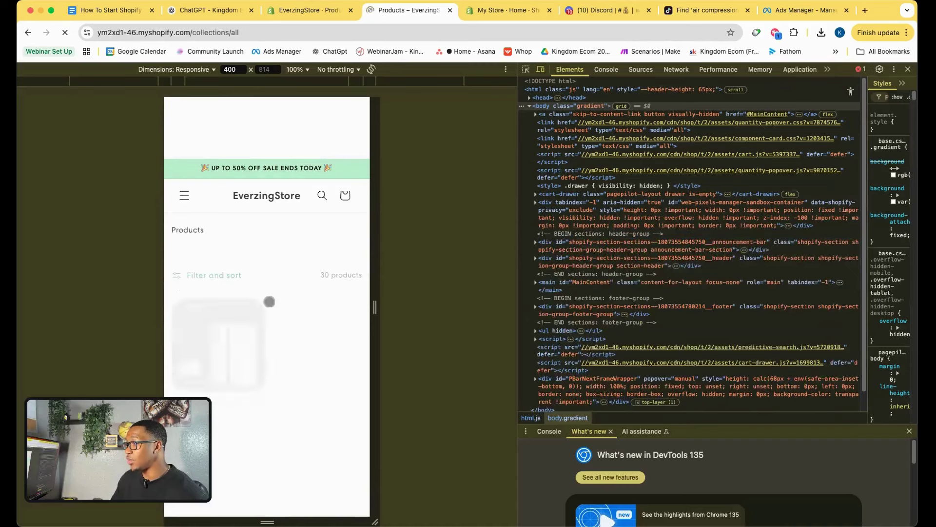
scroll(317, 305, down, 5)
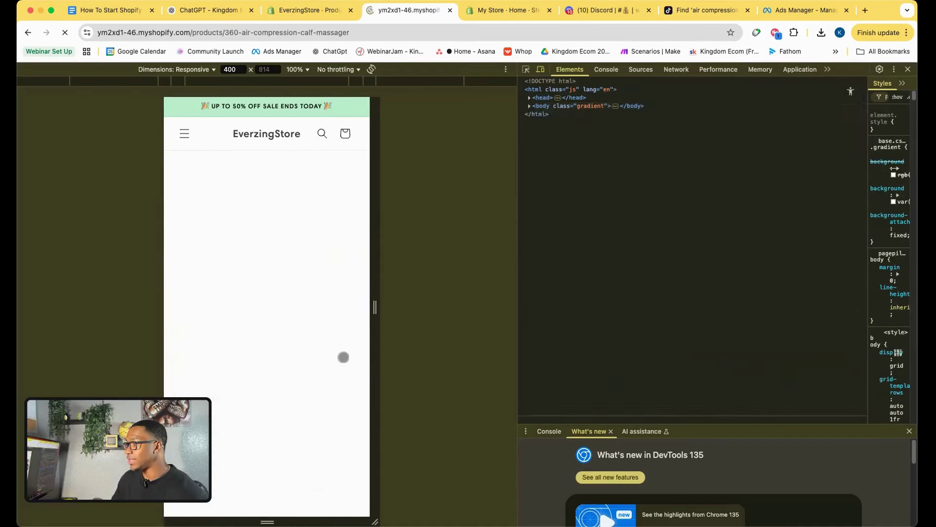
scroll(351, 313, down, 10)
scroll(350, 313, down, 4)
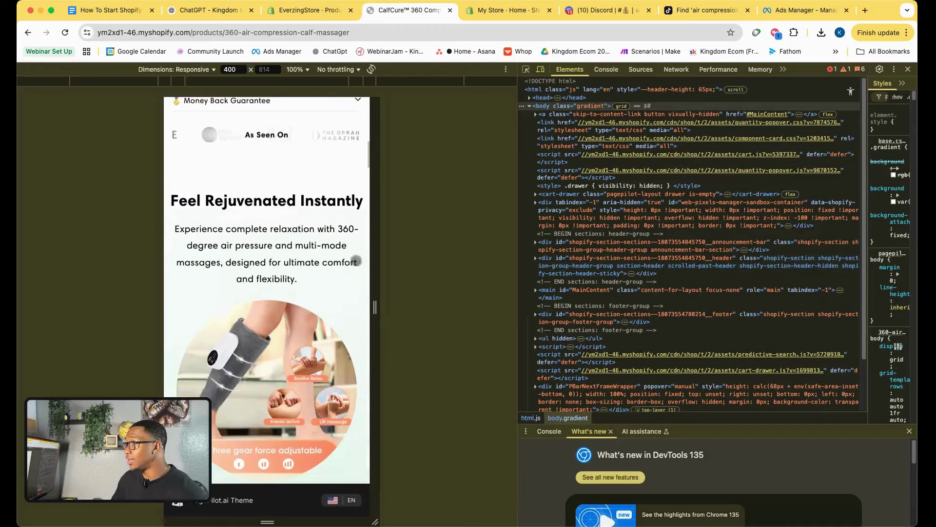
click(210, 9)
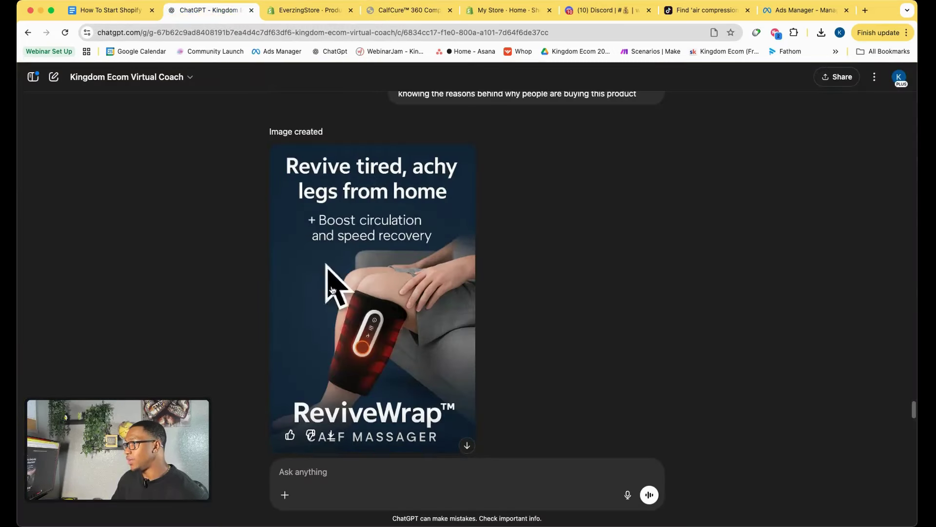
Look over the still-unticked Facebook Setup checklist in the Google Docs guide.
click(118, 11)
drag(382, 173, 560, 175)
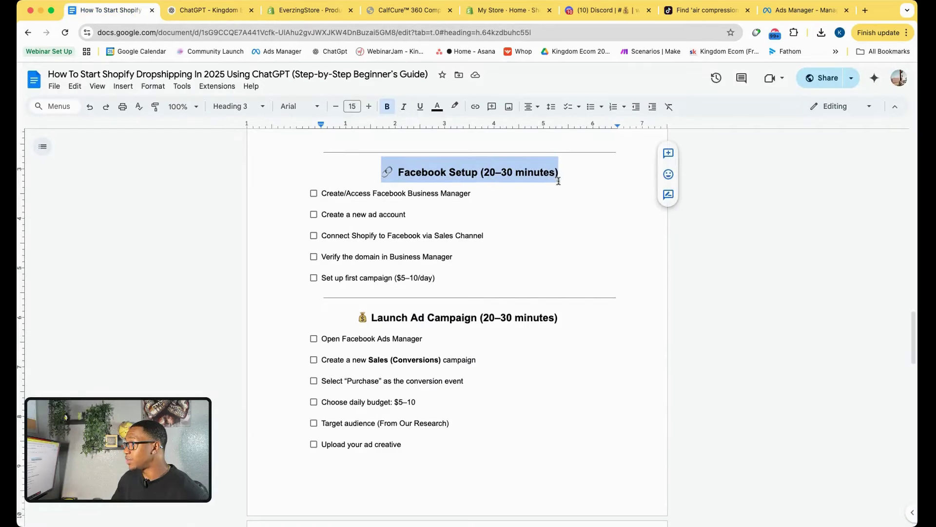
click(581, 177)
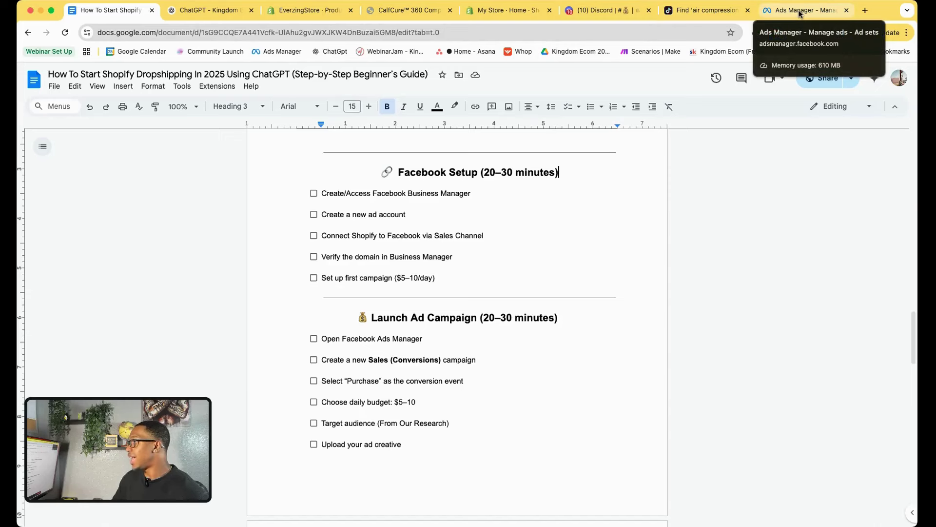
click(799, 13)
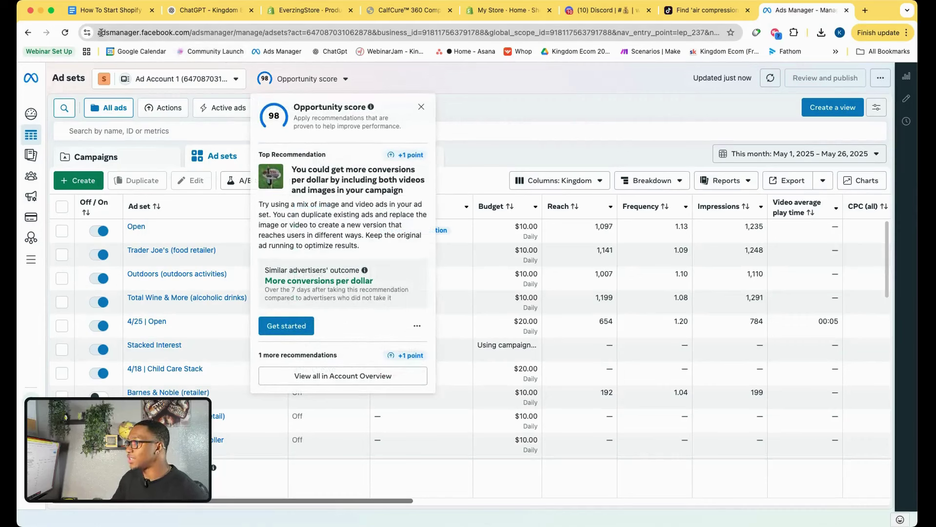
Copy the Ads Manager Ad sets page URL from the address bar.
drag(99, 32, 194, 42)
click(171, 32)
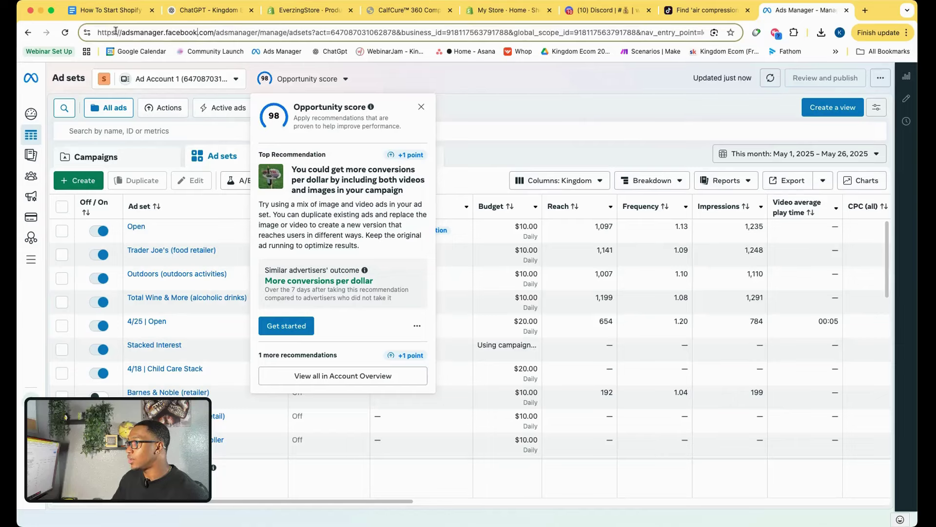
drag(99, 33, 136, 31)
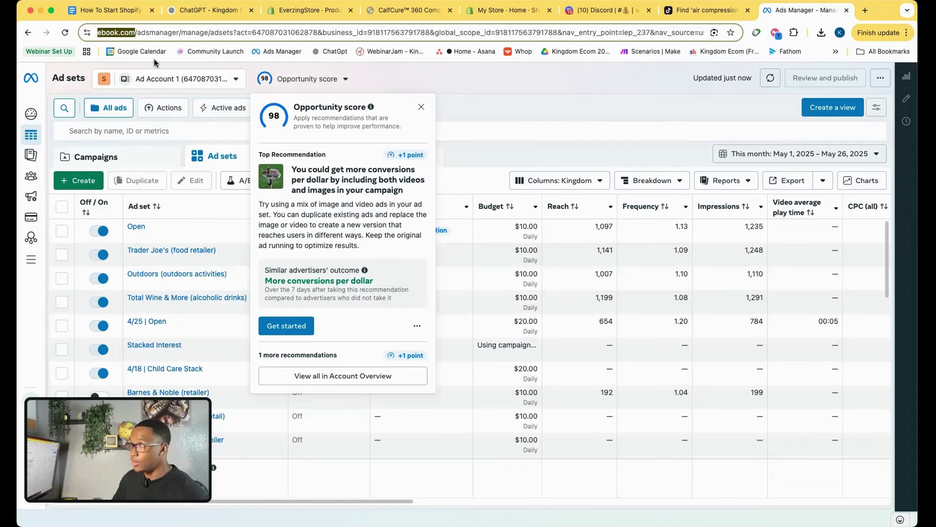
click(124, 14)
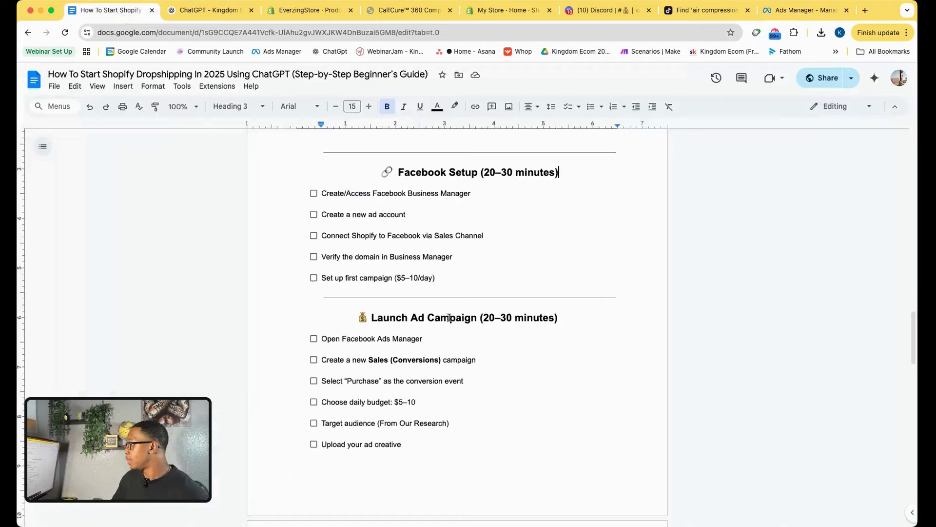
Link the 'Create/Access Facebook Business Manager' checklist line to the copied Ads Manager URL.
drag(469, 193, 328, 194)
click(464, 194)
drag(483, 194, 322, 194)
right_click(341, 195)
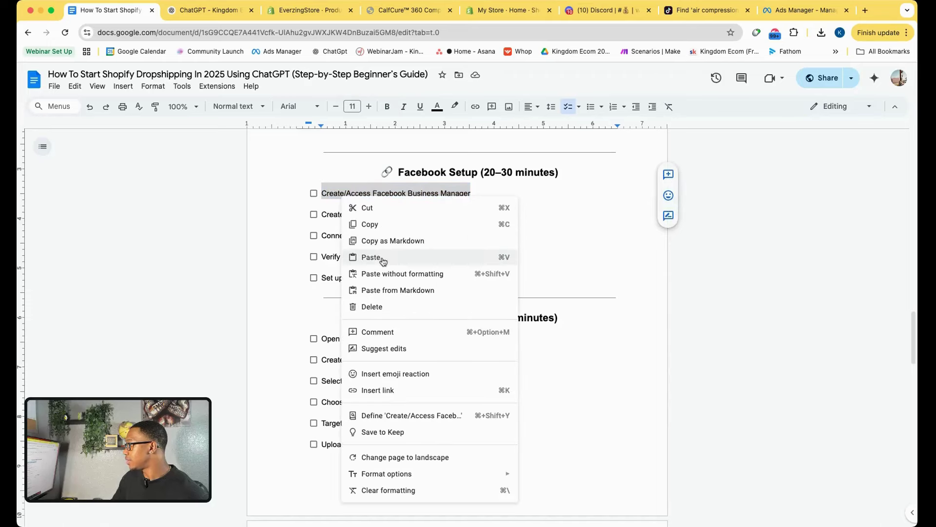
click(379, 390)
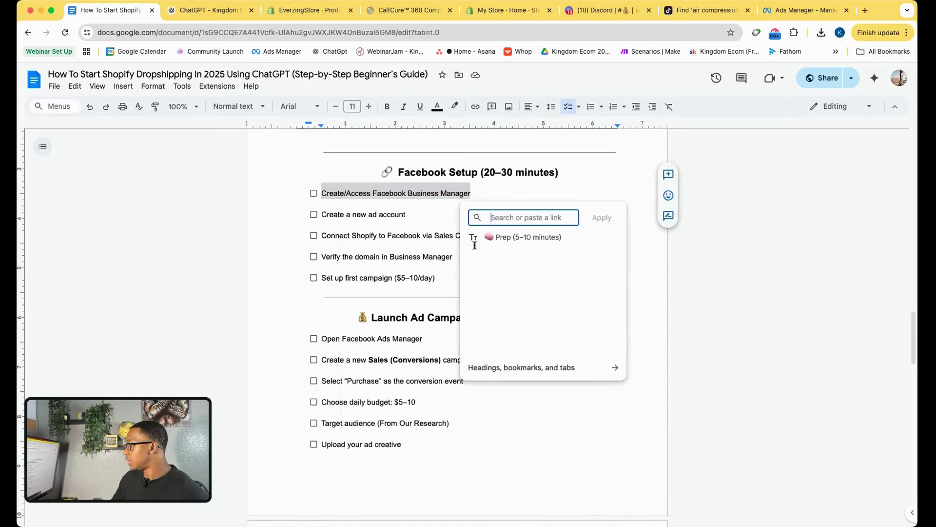
text(https://adsmanager.facebook.com/)
key(Return)
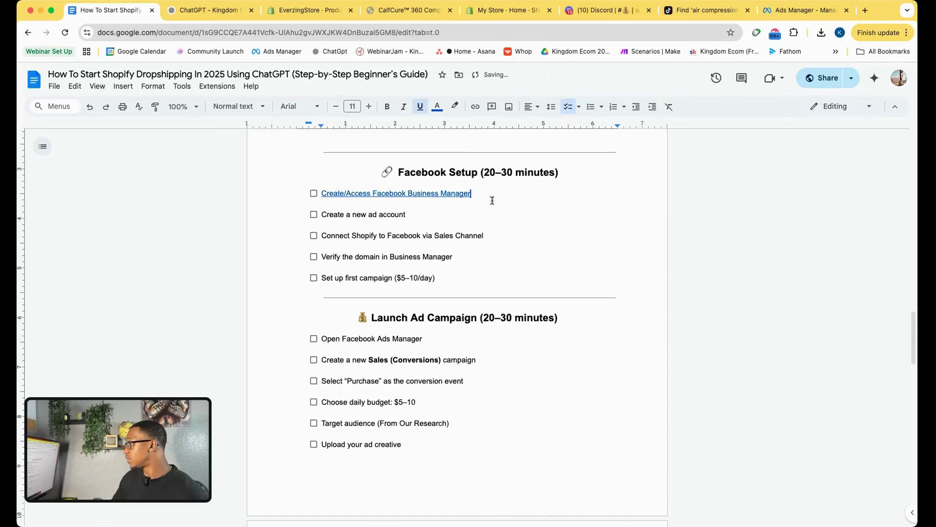
click(810, 11)
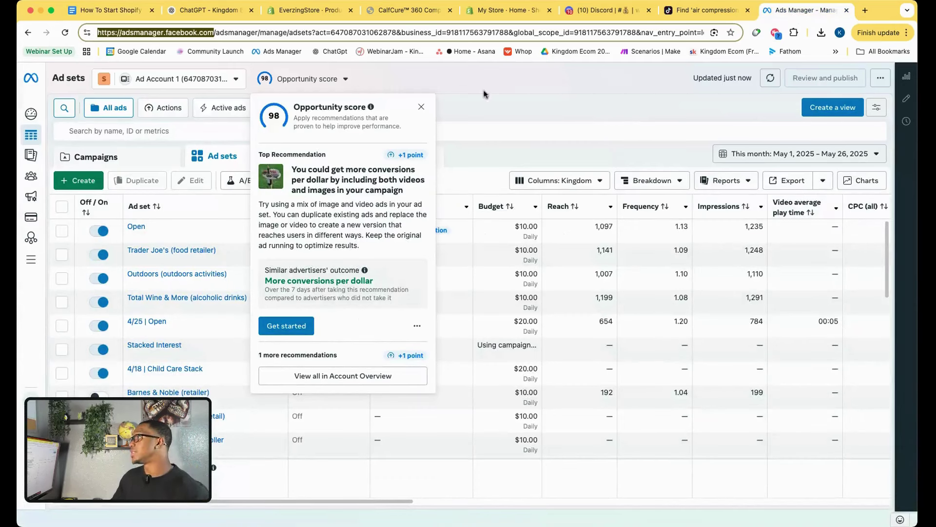
Dismiss the Opportunity score popup and start a new business portfolio from the ad account menu.
click(421, 107)
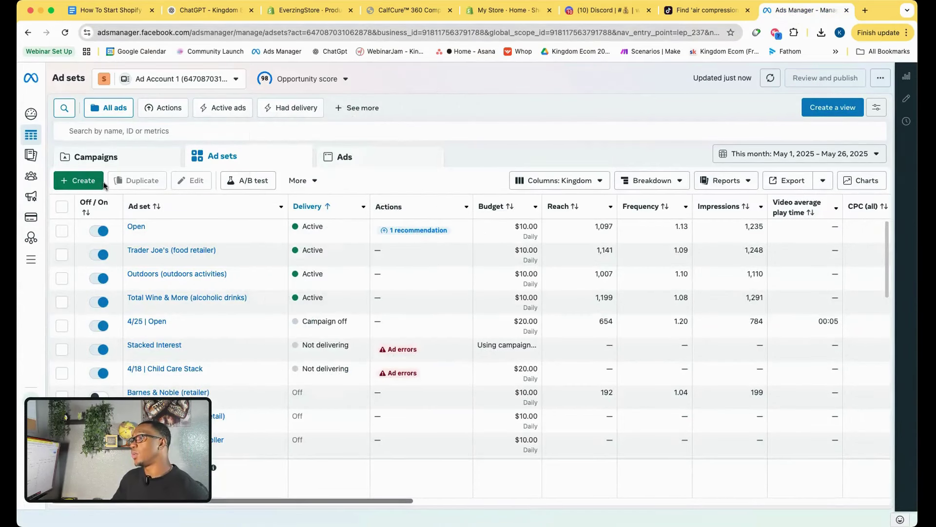
click(237, 80)
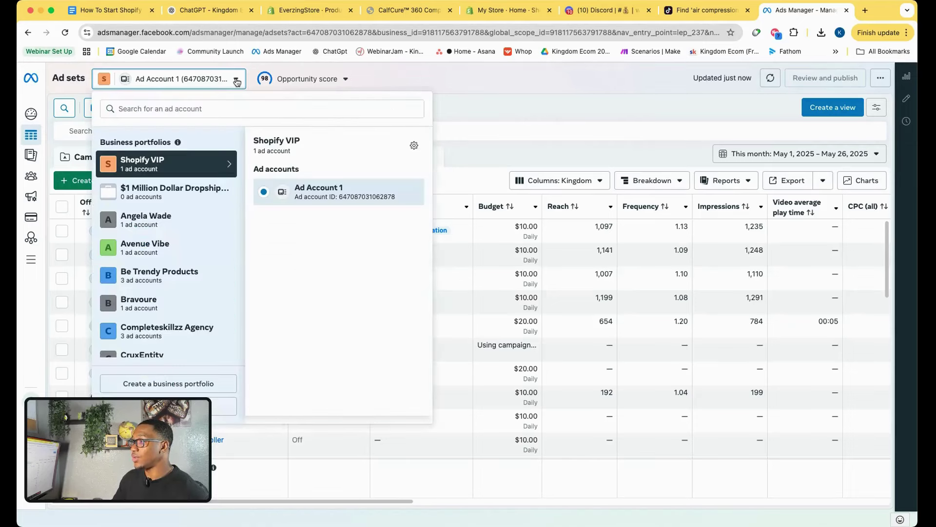
click(200, 384)
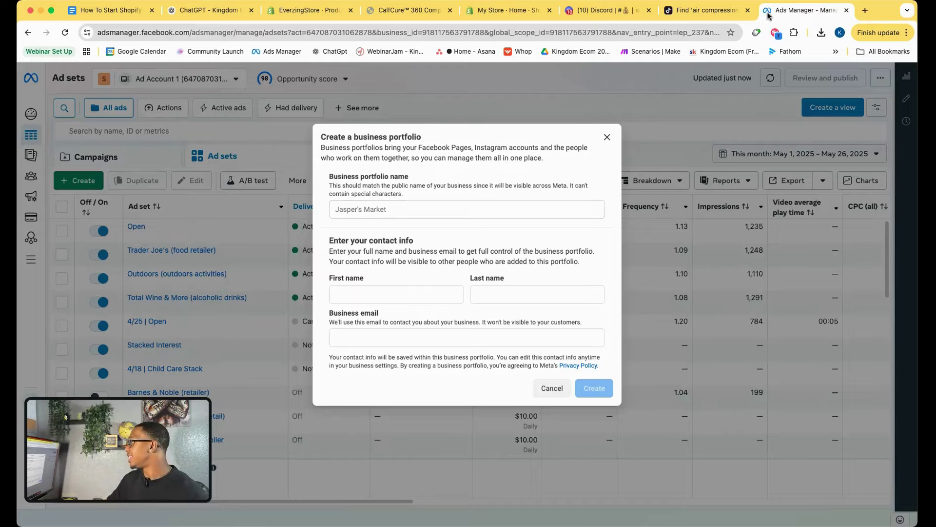
click(865, 10)
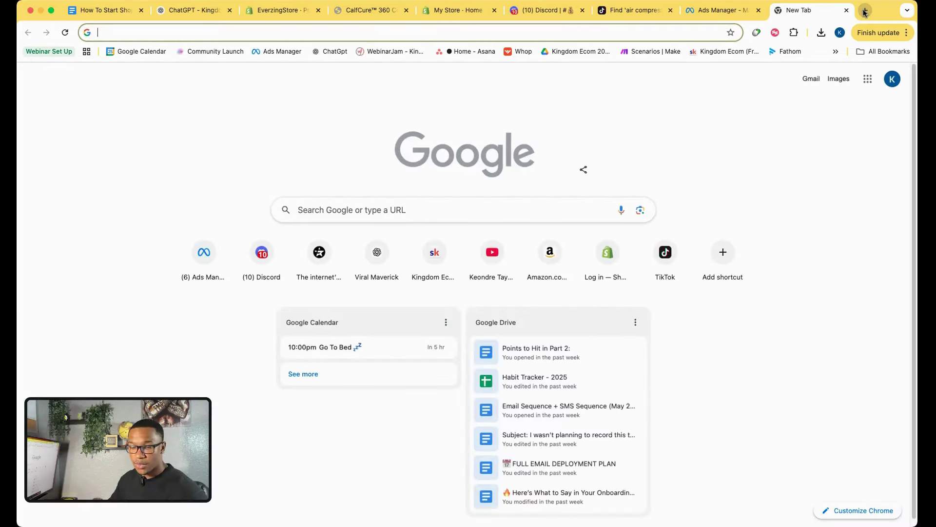
Open the YouTube channel's Videos page in a new tab, then return to Ads Manager.
text(you)
click(327, 55)
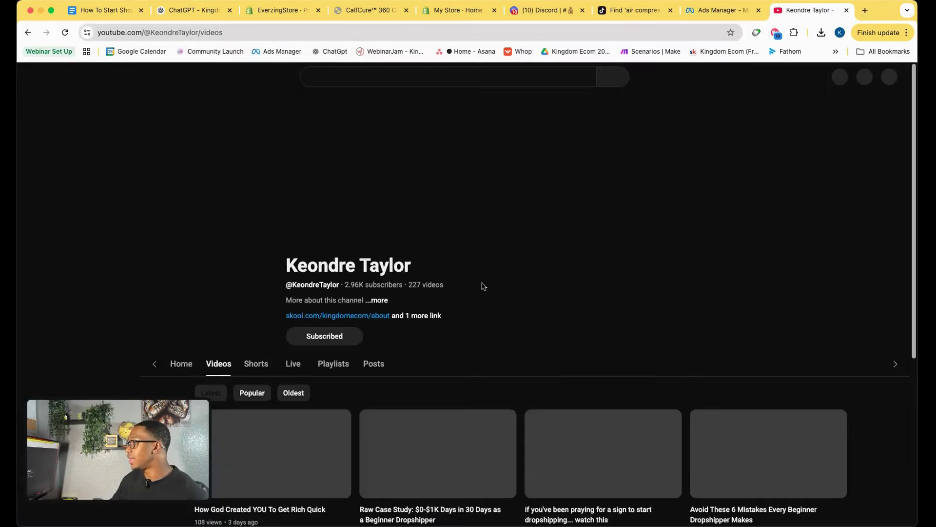
scroll(472, 286, down, 3)
scroll(472, 286, down, 12)
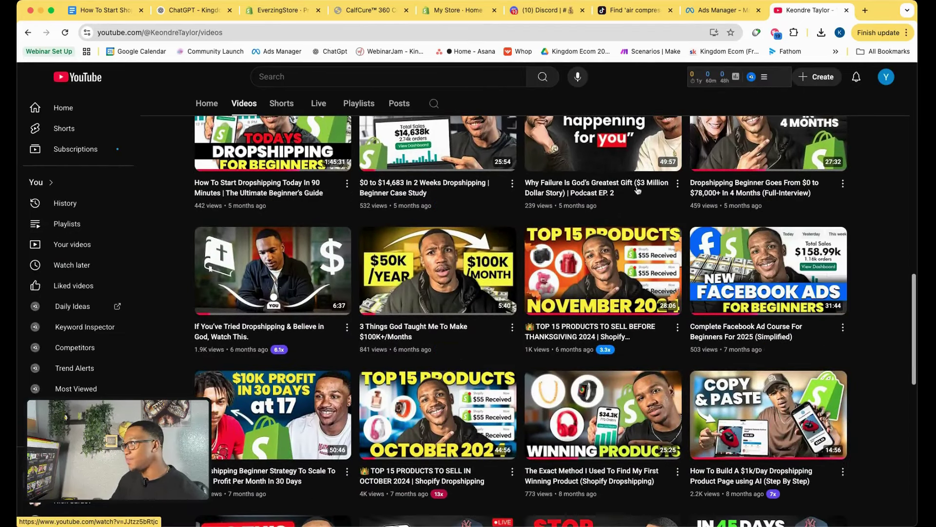
click(690, 16)
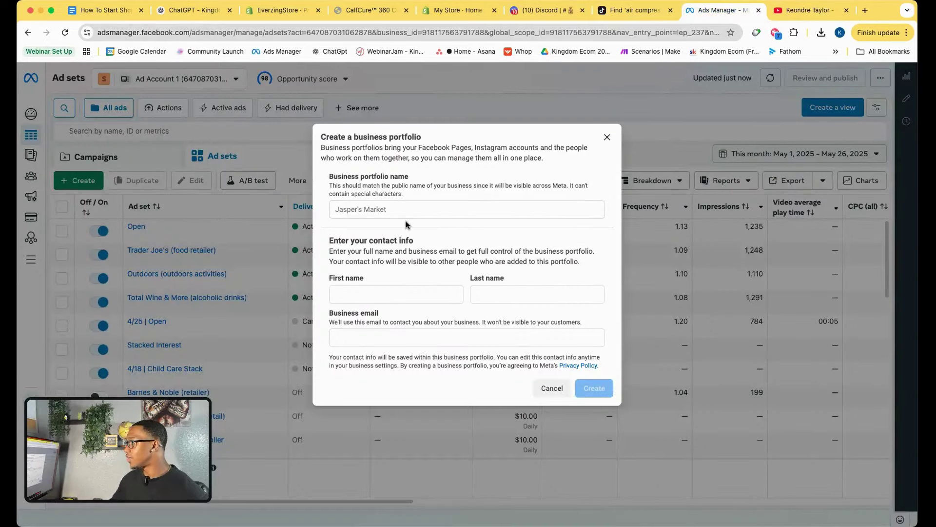
Name the business portfolio EverZing Store, autofill the saved contact details and submit it.
click(396, 213)
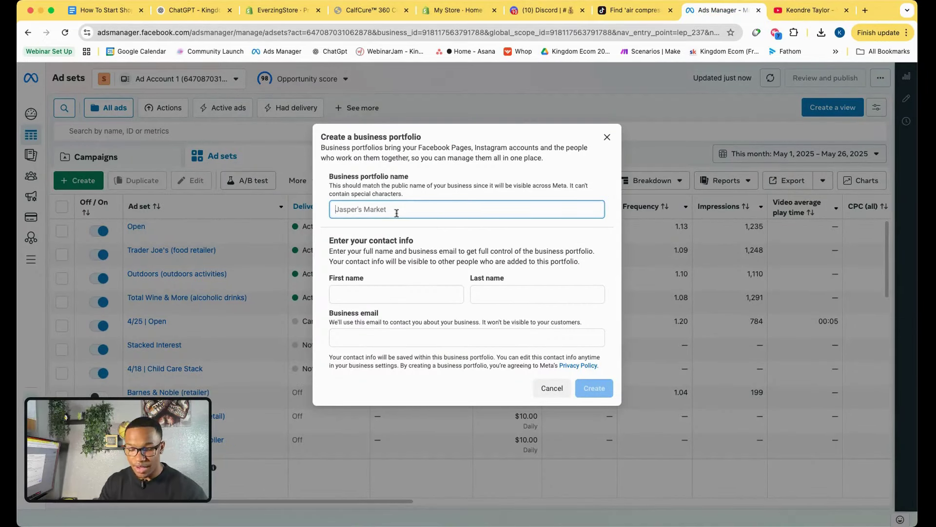
text(EverZing Store)
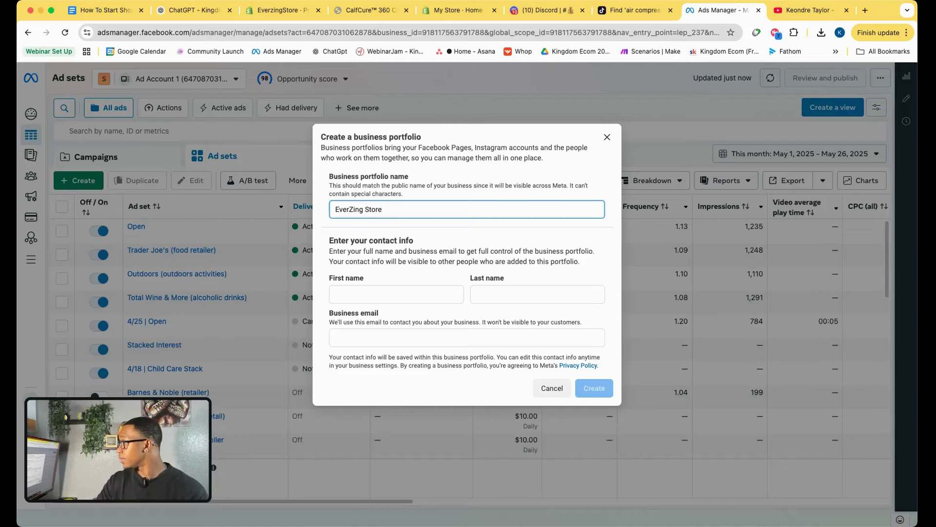
click(364, 295)
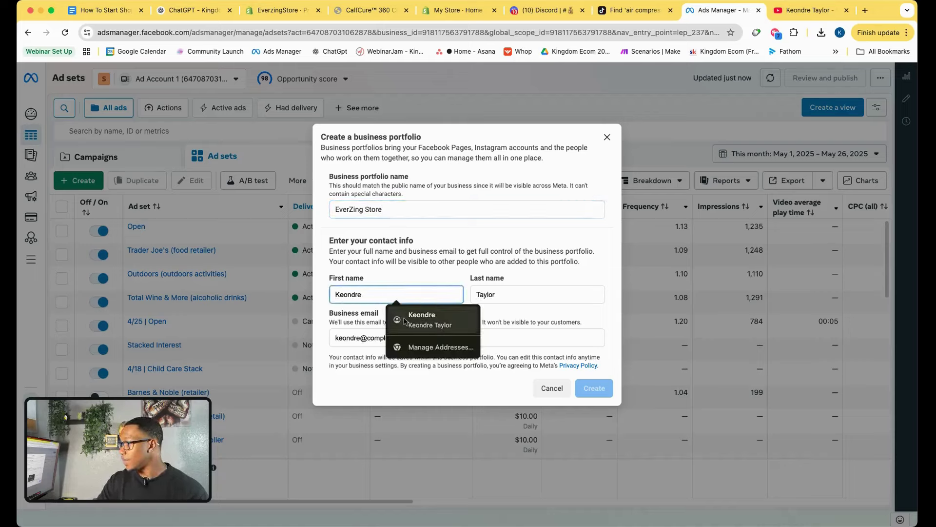
click(404, 320)
click(519, 338)
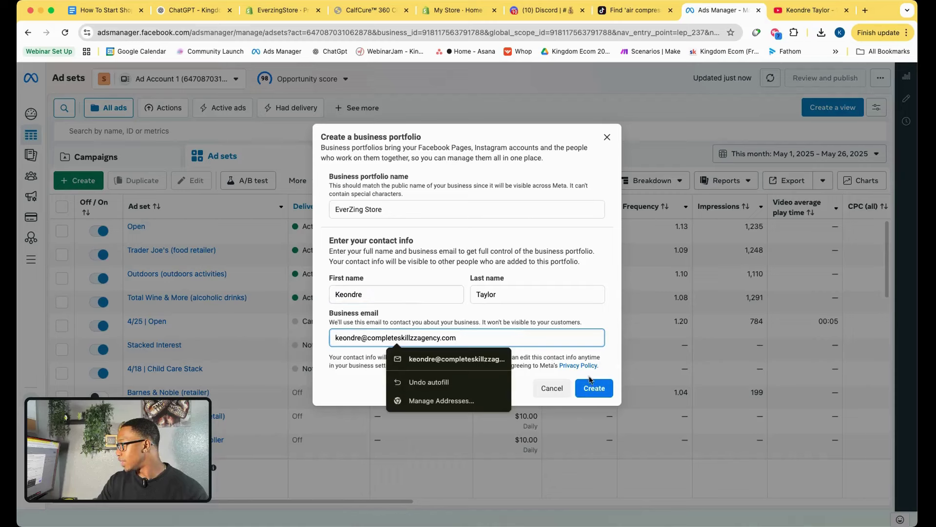
click(591, 386)
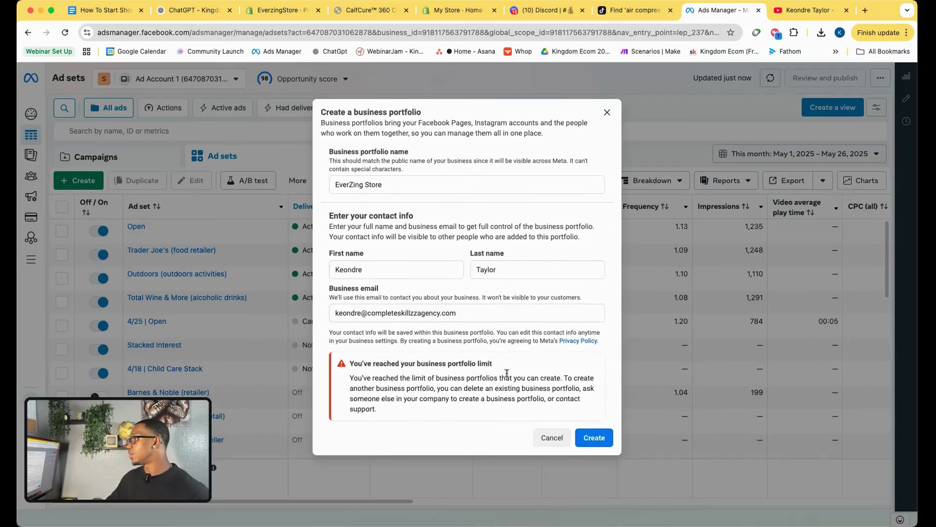
Replace the business email with another address, retry creating the portfolio, then tweak the email's last digit.
triple_click(397, 313)
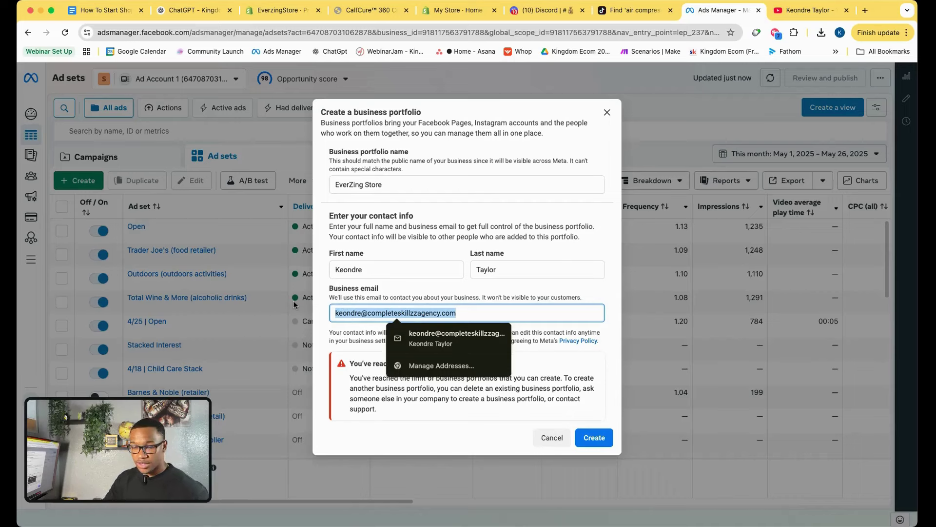
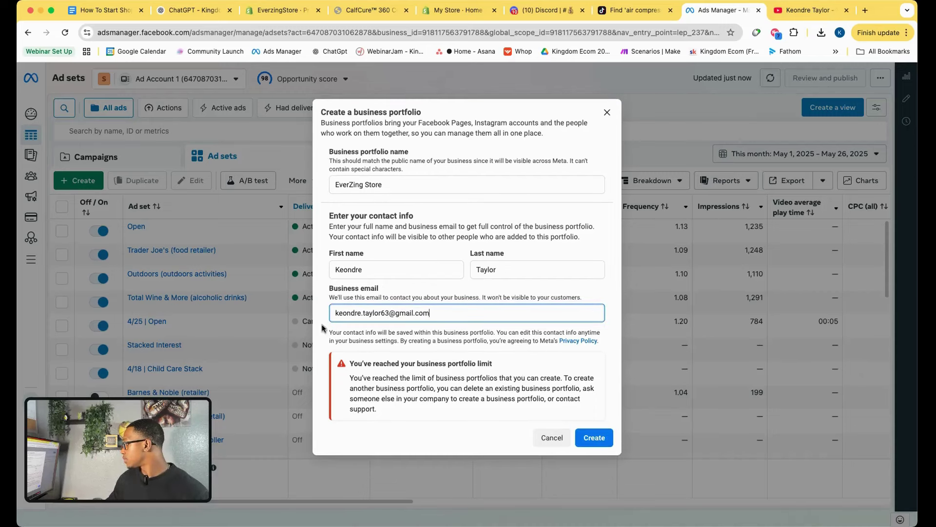
click(604, 440)
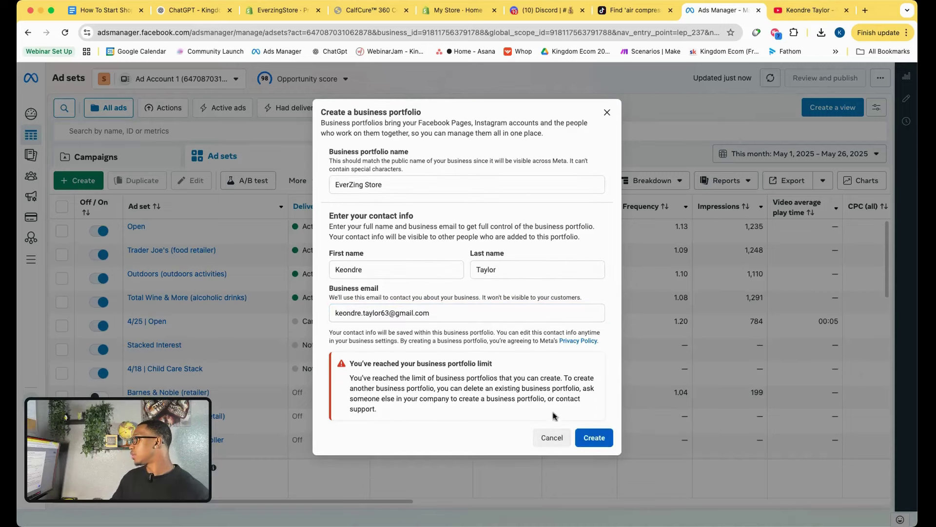
click(391, 313)
key(BackSpace)
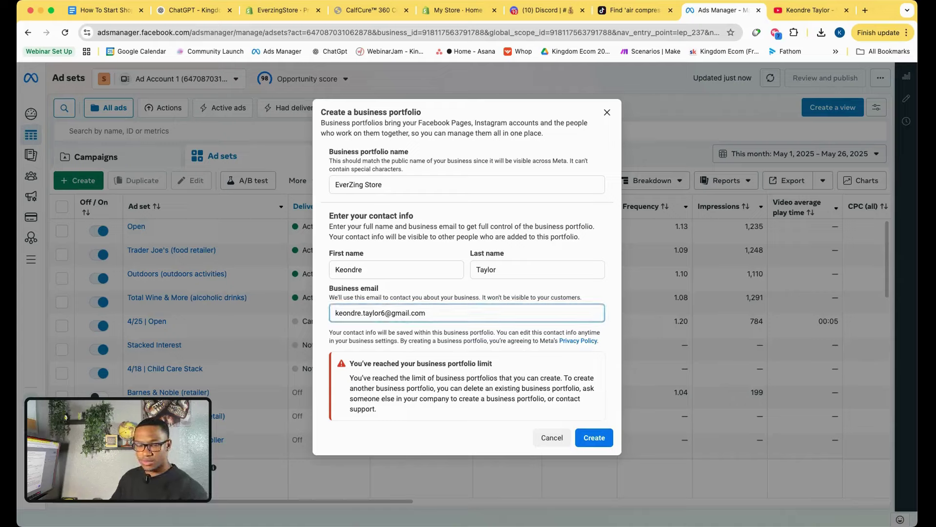
text(2)
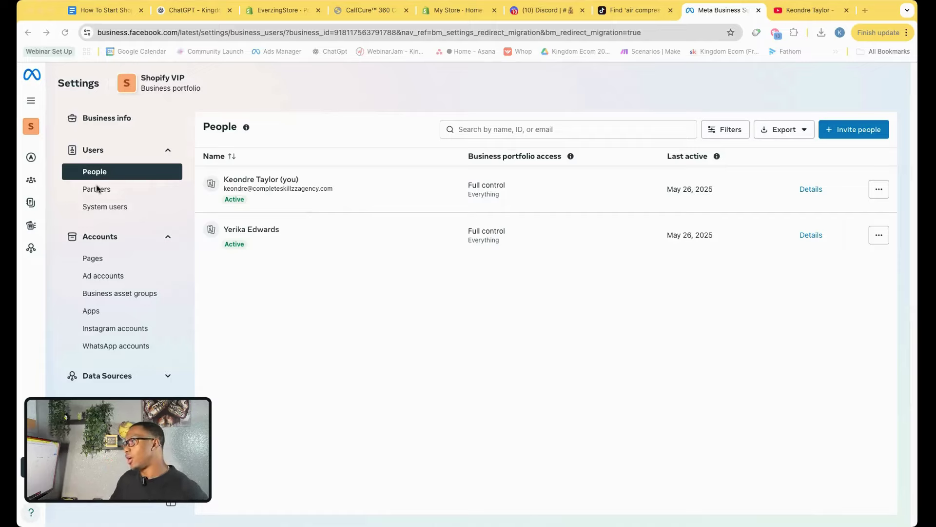
From Pages, start a new Facebook Page named EverZing Store.
click(88, 260)
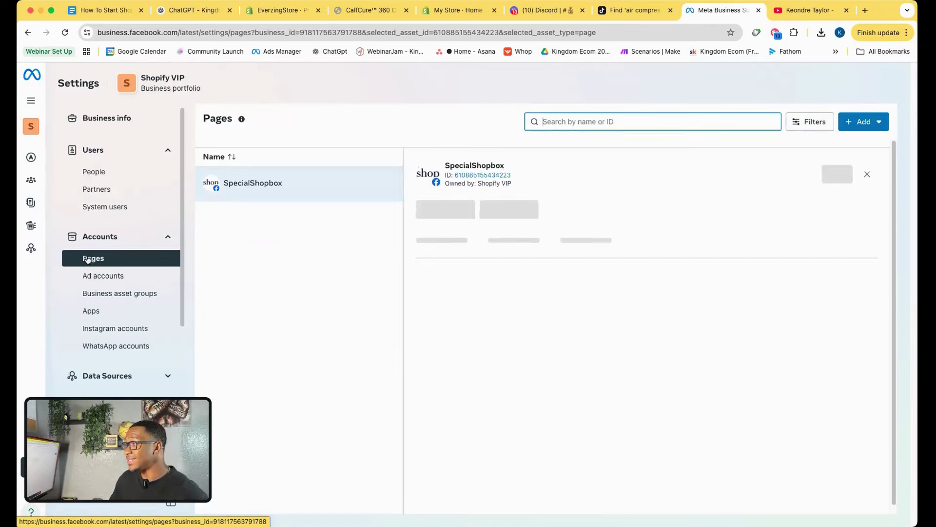
click(865, 122)
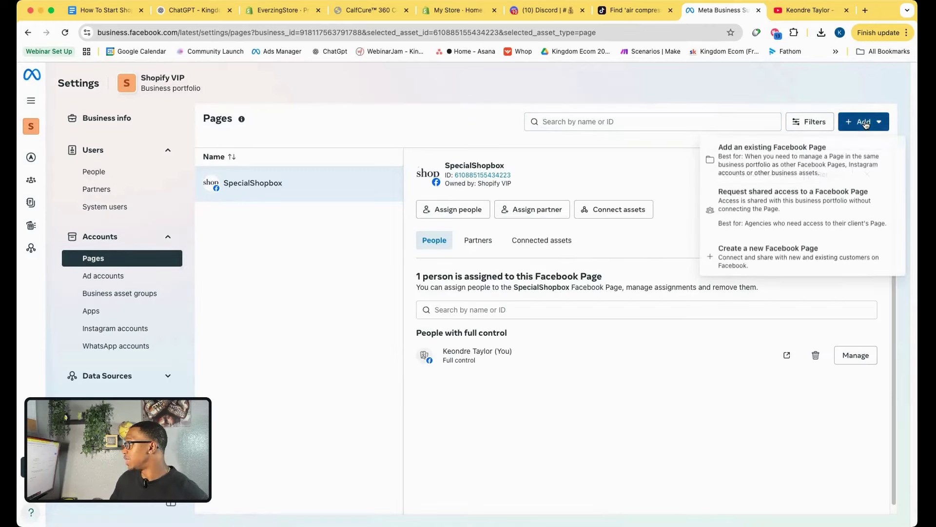
click(774, 260)
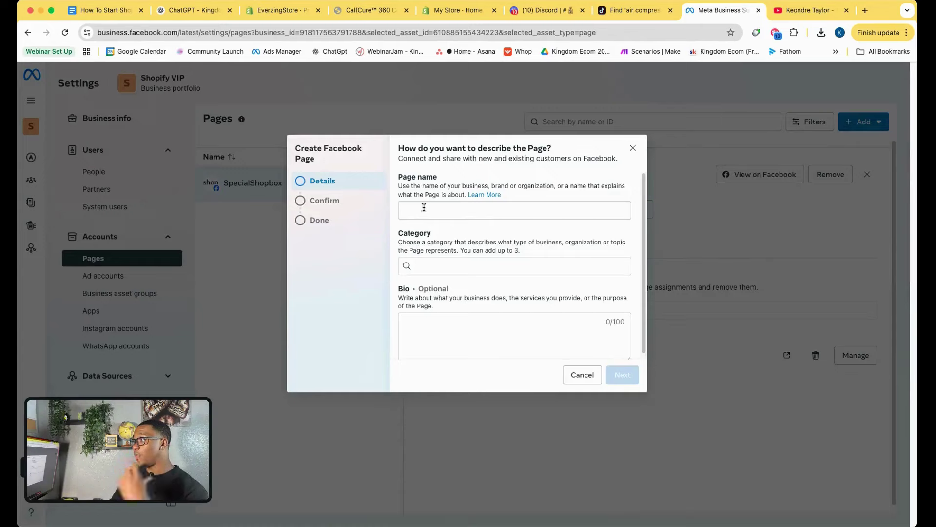
click(424, 210)
text(EverZing Store)
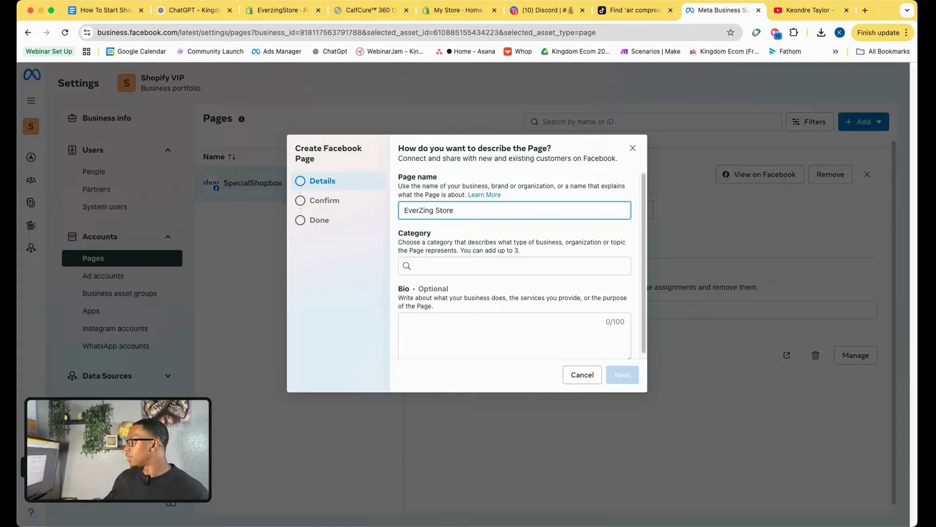
Give the Page the Gift Shop category, accept Meta's terms and create it.
click(450, 269)
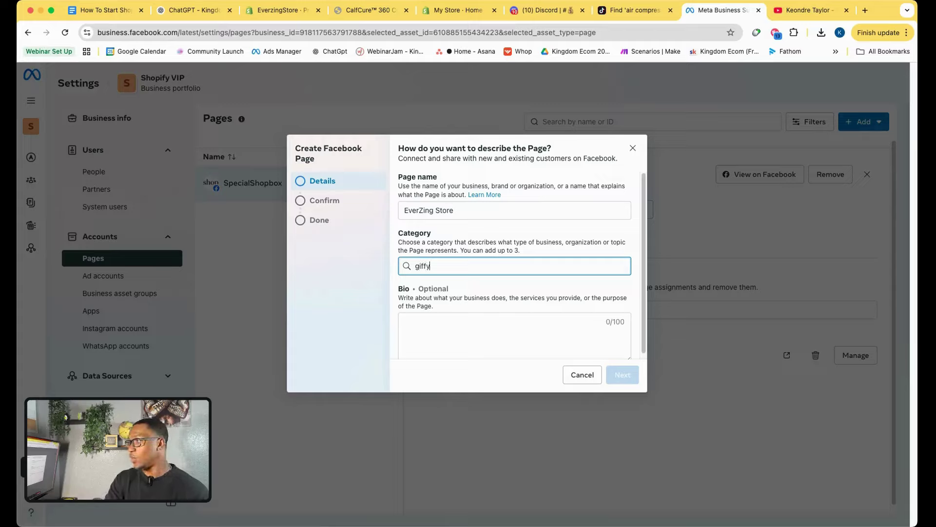
text(gift)
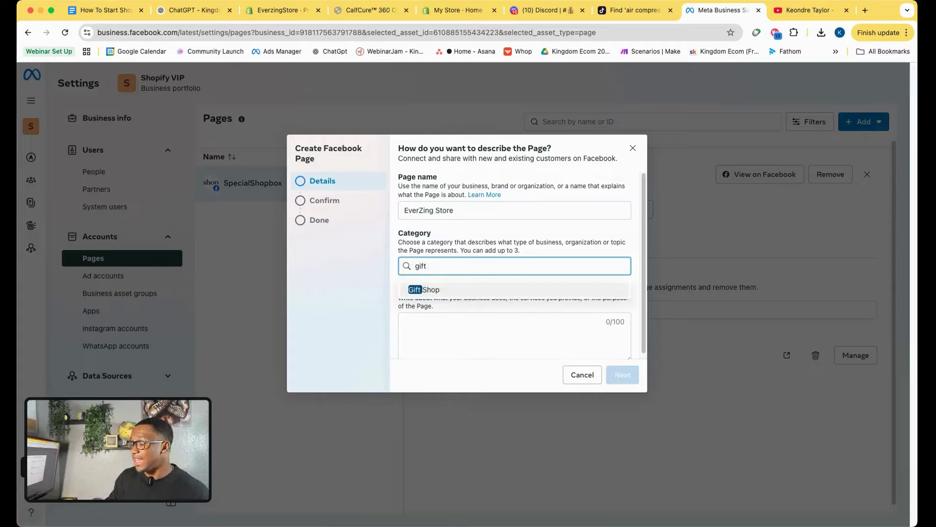
click(449, 290)
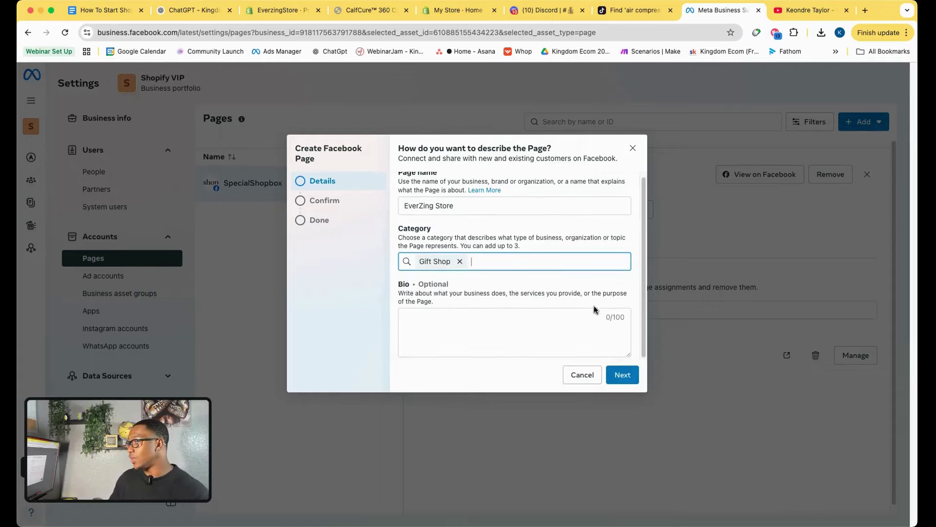
scroll(464, 251, up, 1)
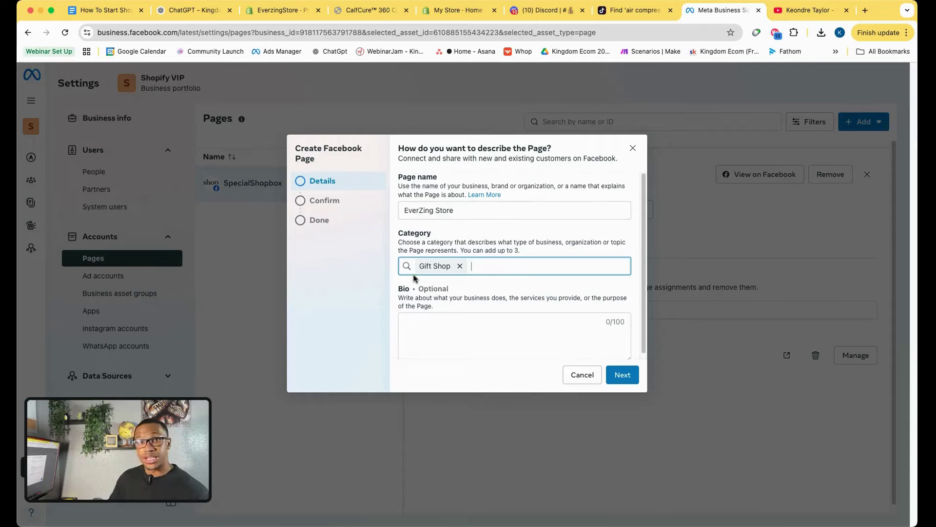
click(622, 375)
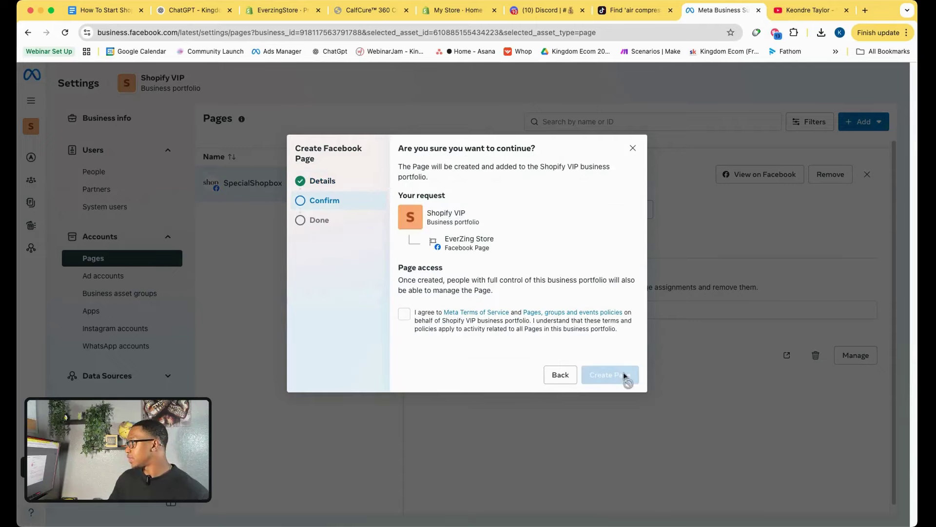
click(405, 314)
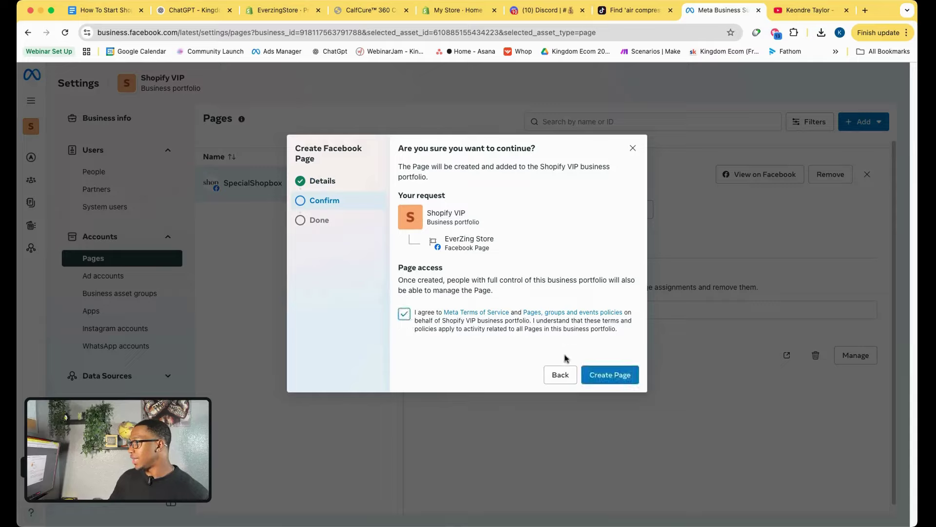
click(611, 375)
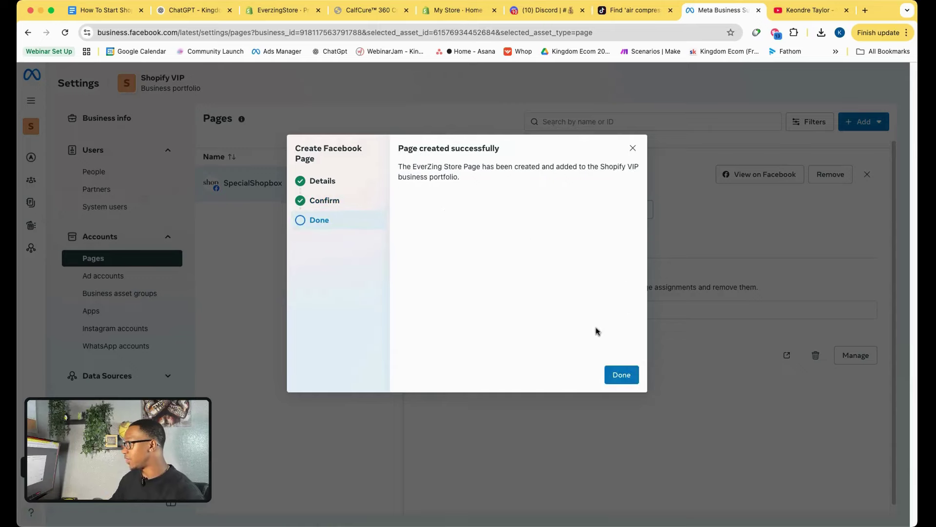
click(622, 376)
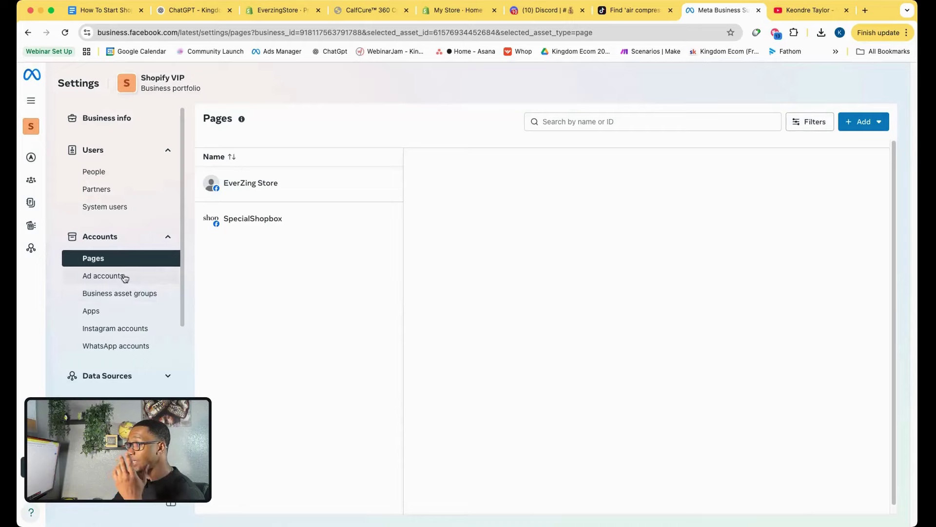
Start a new ad account named EverZing with the America/Chicago time zone.
click(122, 276)
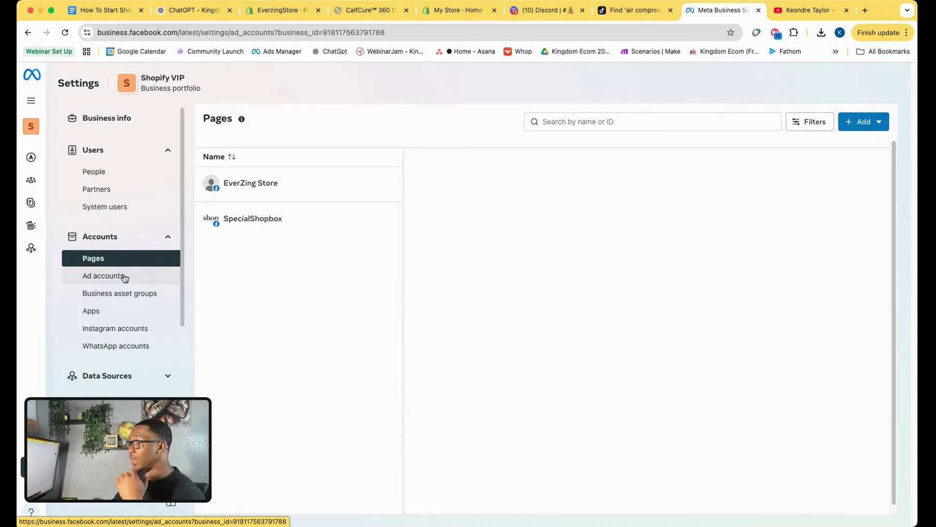
click(870, 123)
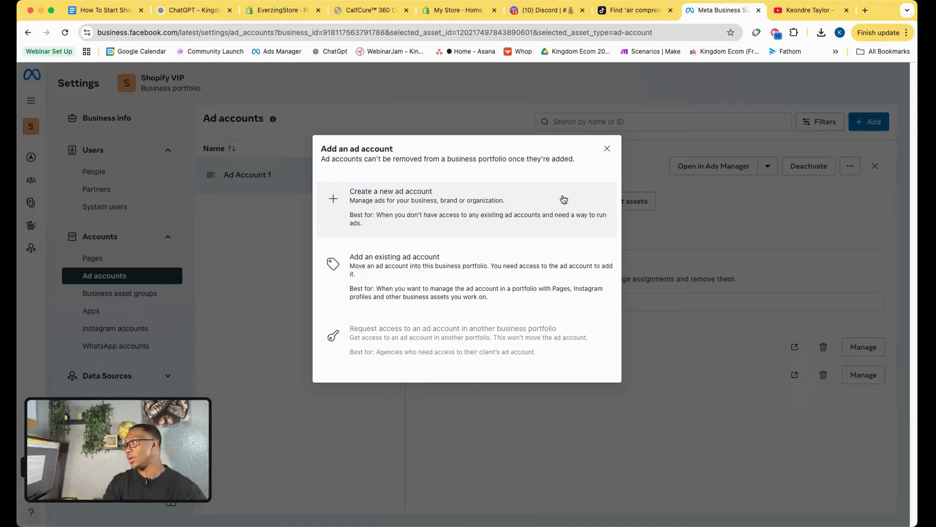
click(419, 206)
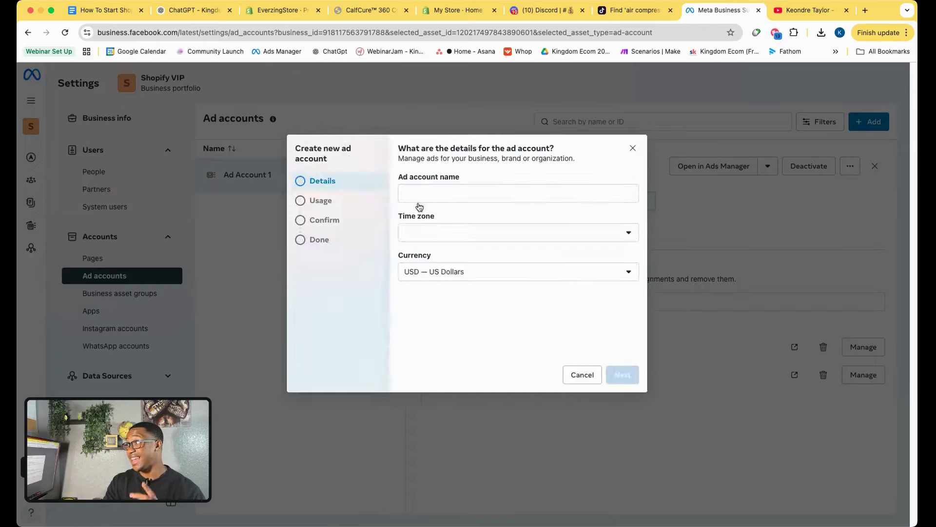
click(447, 190)
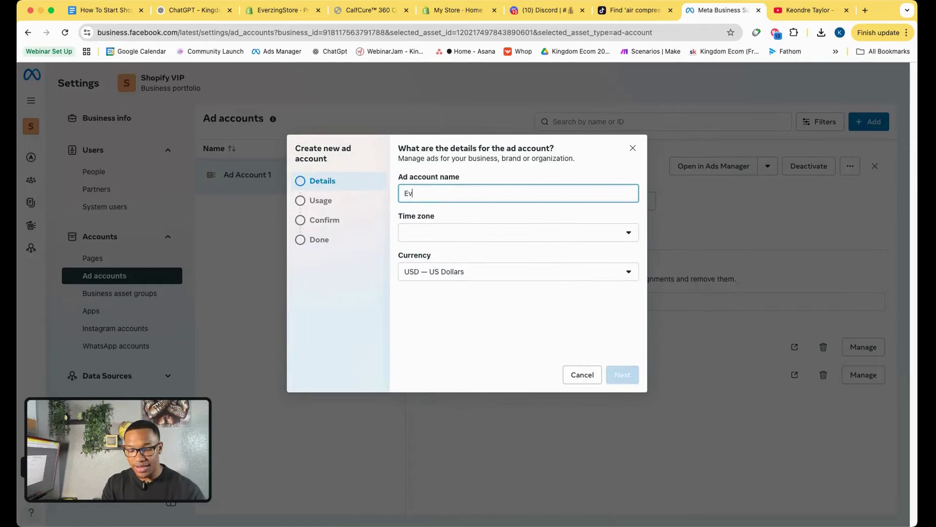
text(EverZing Store)
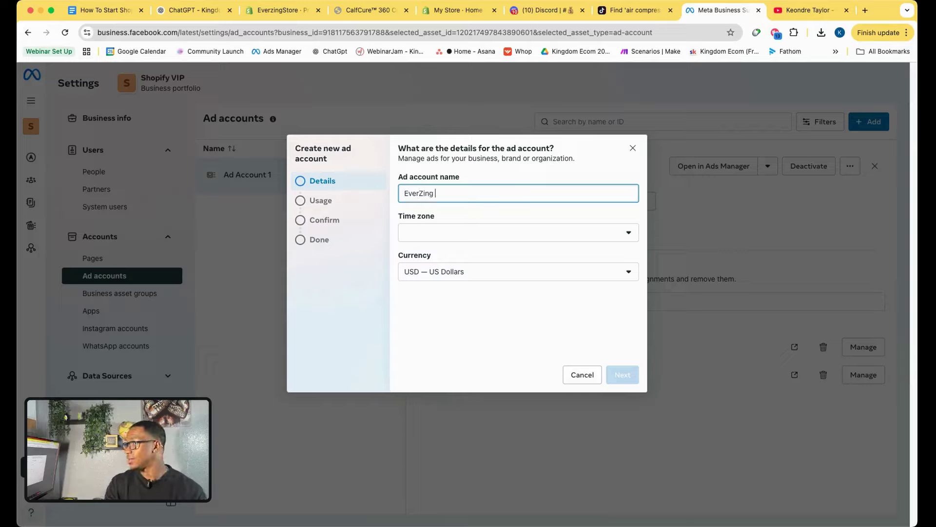
click(498, 235)
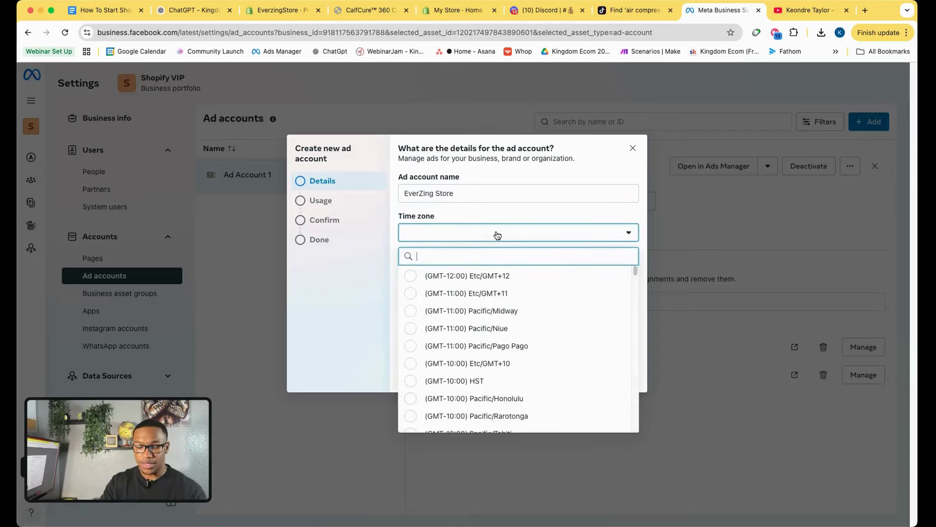
text(cst)
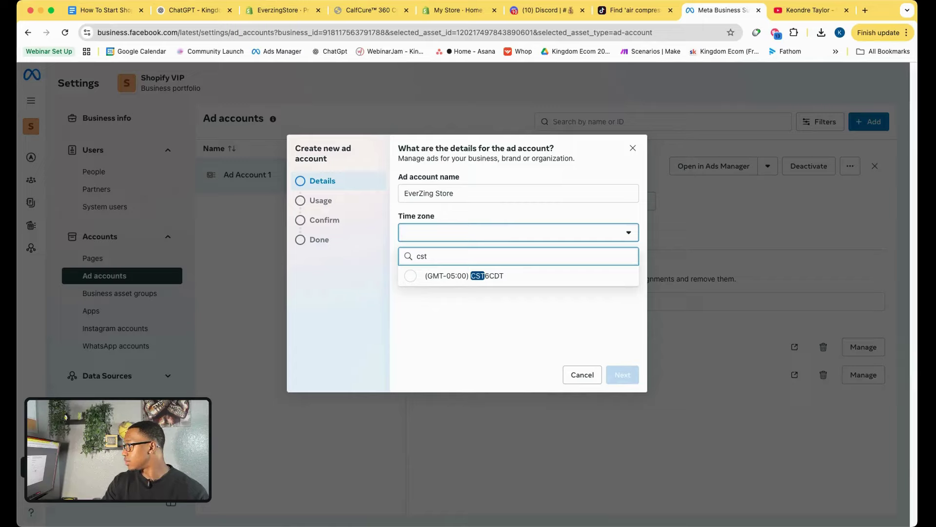
key(BackSpace)
key(BackSpace)
text(chi)
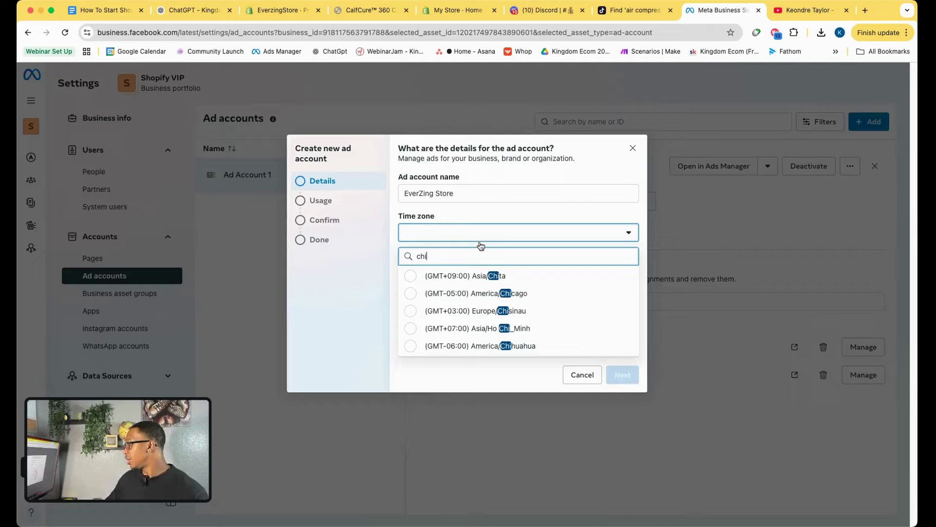
click(479, 292)
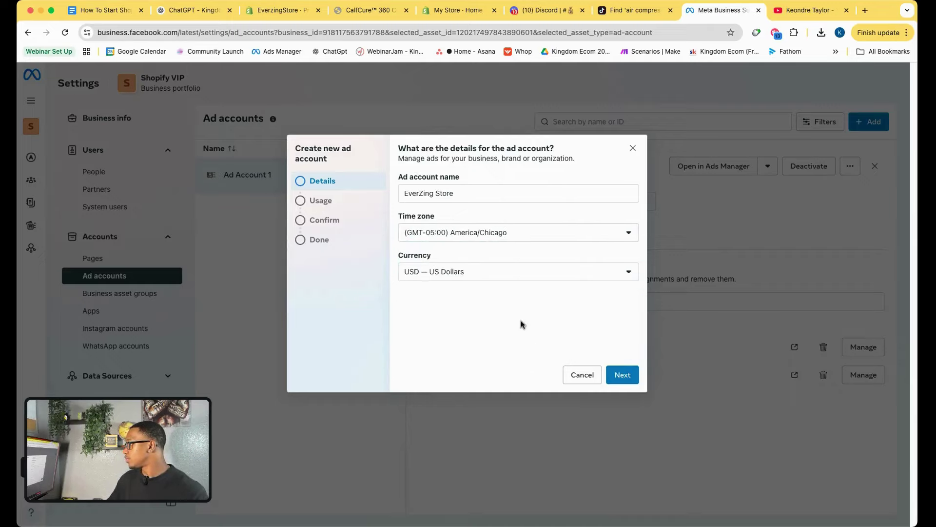
Mark it as for your own business, accept the terms, create it and submit verification.
click(628, 376)
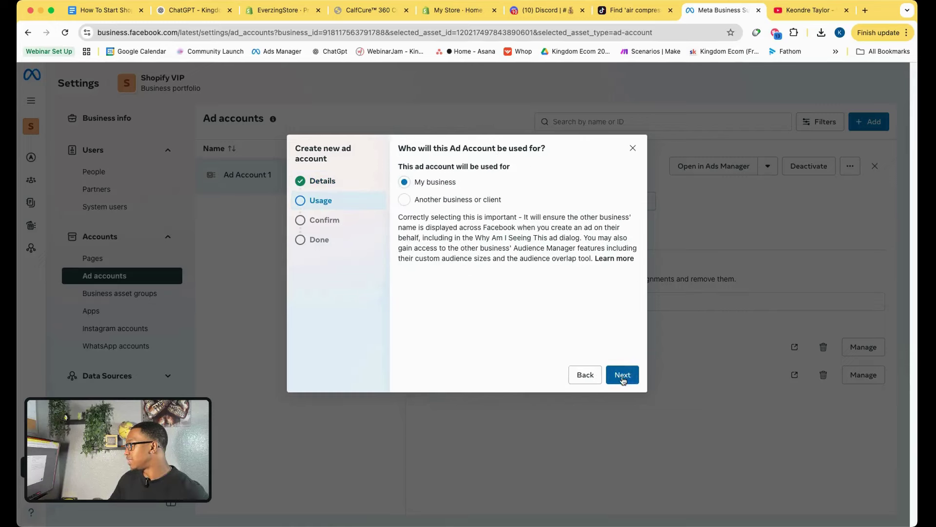
click(625, 378)
click(405, 313)
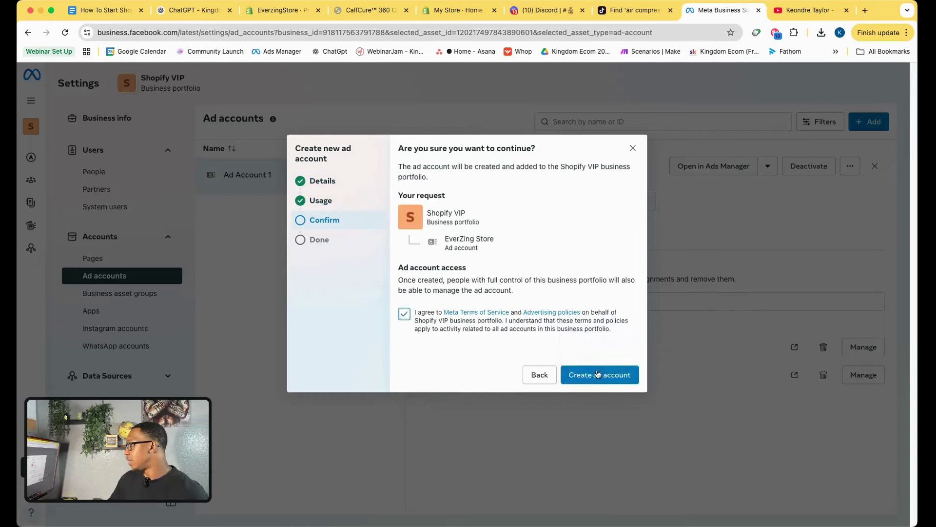
click(604, 375)
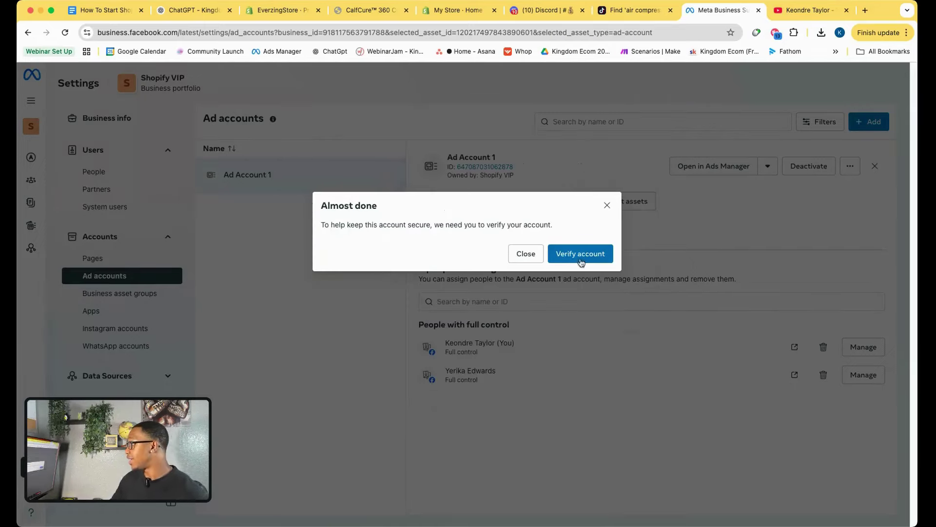
click(556, 255)
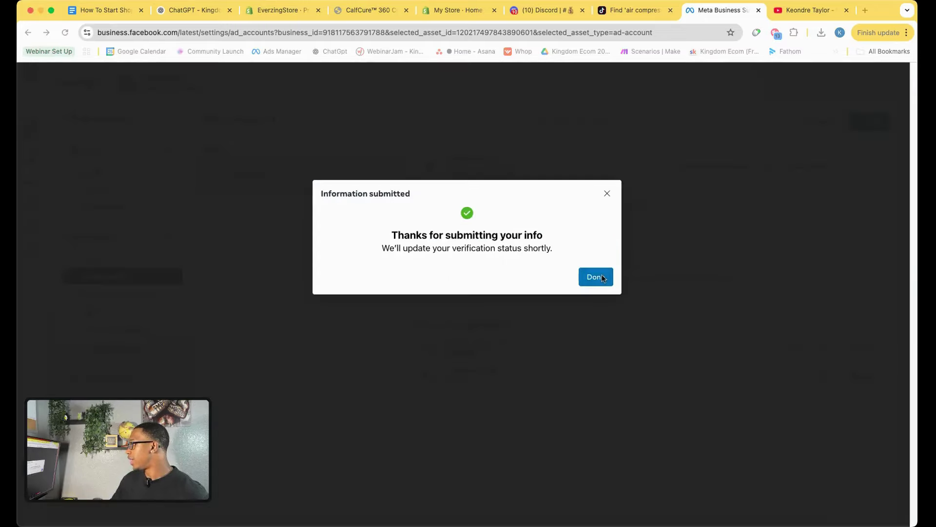
click(596, 277)
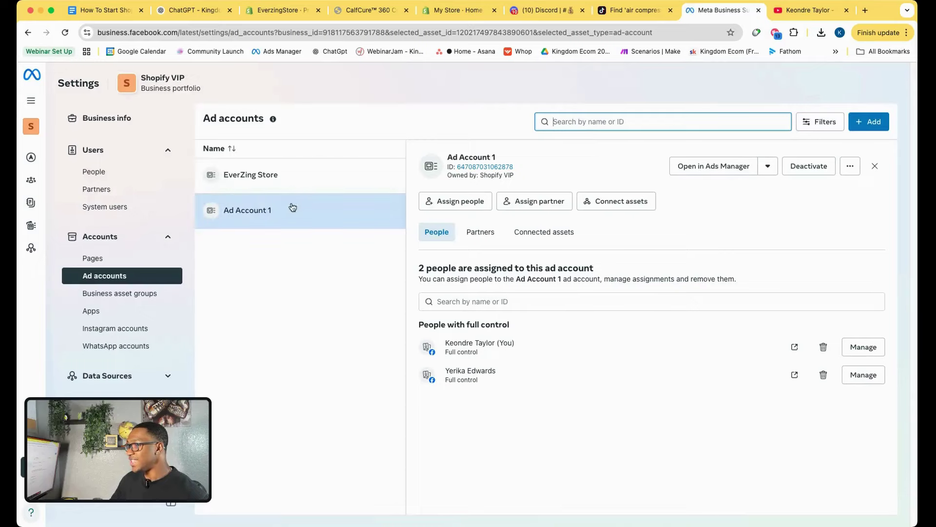
Expand Data Sources and go to the Datasets settings page.
click(131, 376)
scroll(129, 348, down, 3)
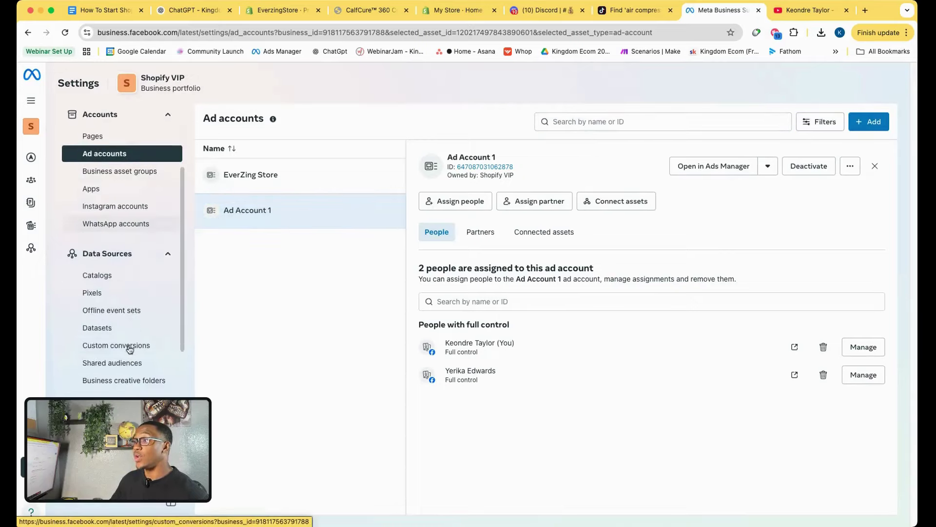
click(105, 330)
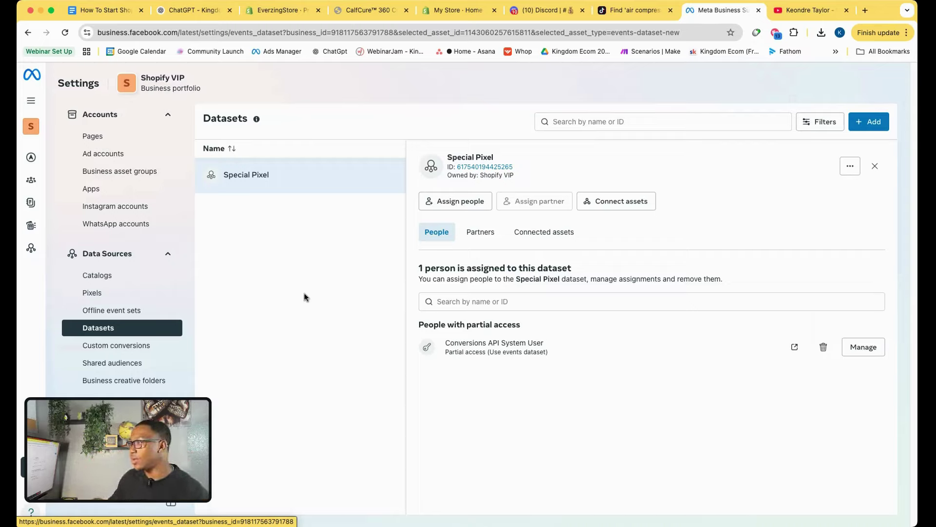
Create a dataset named EveryZing Pixel, then return to the Google Docs checklist.
click(869, 128)
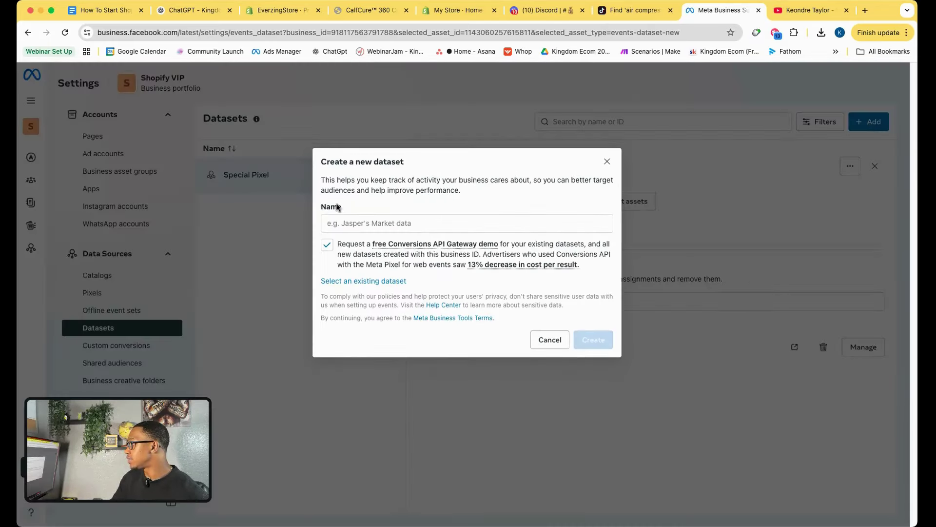
click(356, 226)
text(EE)
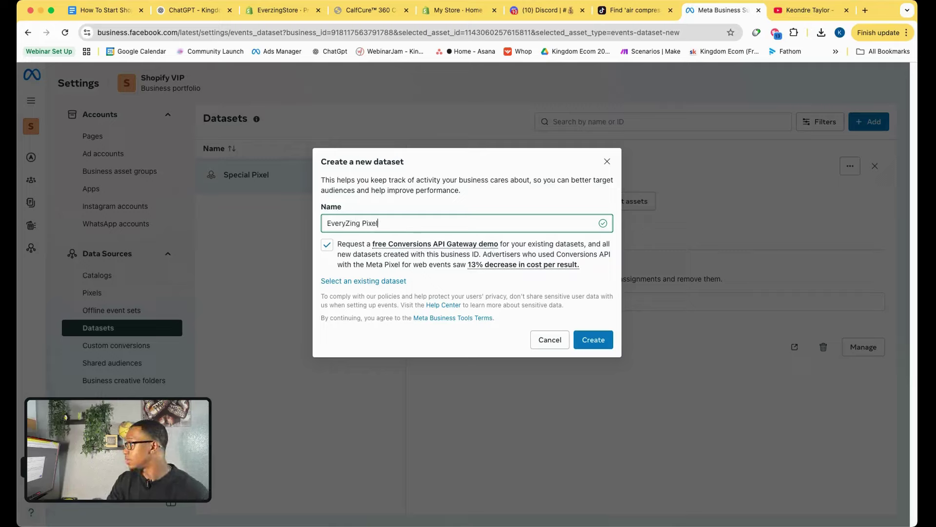
click(592, 337)
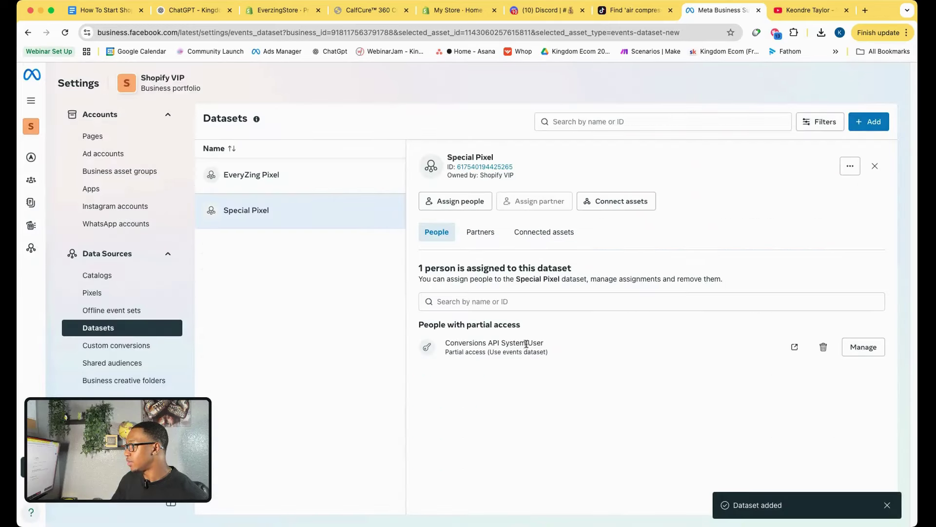
scroll(151, 361, down, 2)
scroll(155, 361, down, 2)
scroll(162, 367, up, 3)
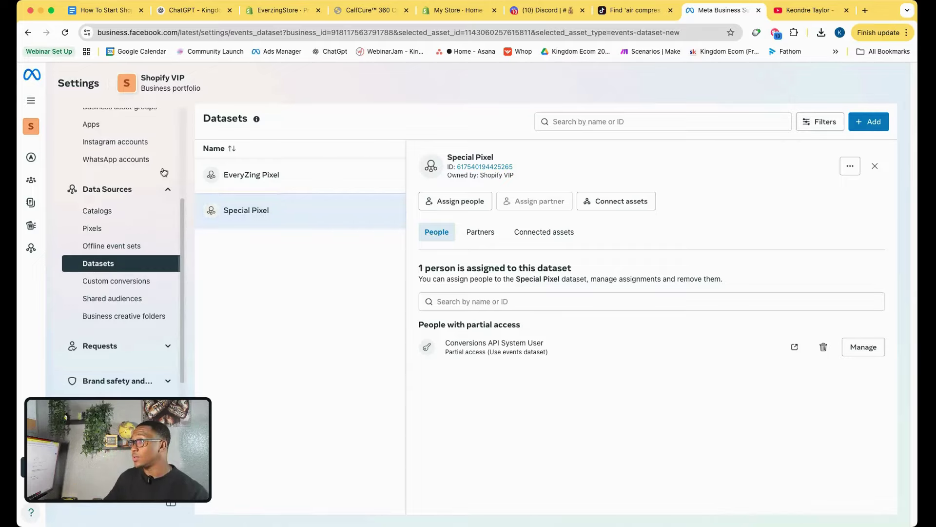
click(100, 10)
Tick the Business Manager and new ad account checklist items.
click(314, 215)
click(314, 194)
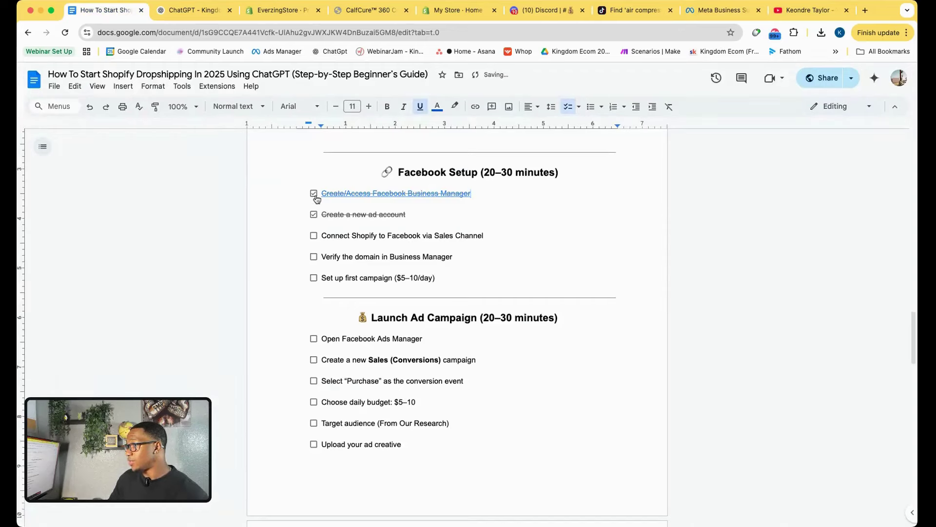
click(433, 213)
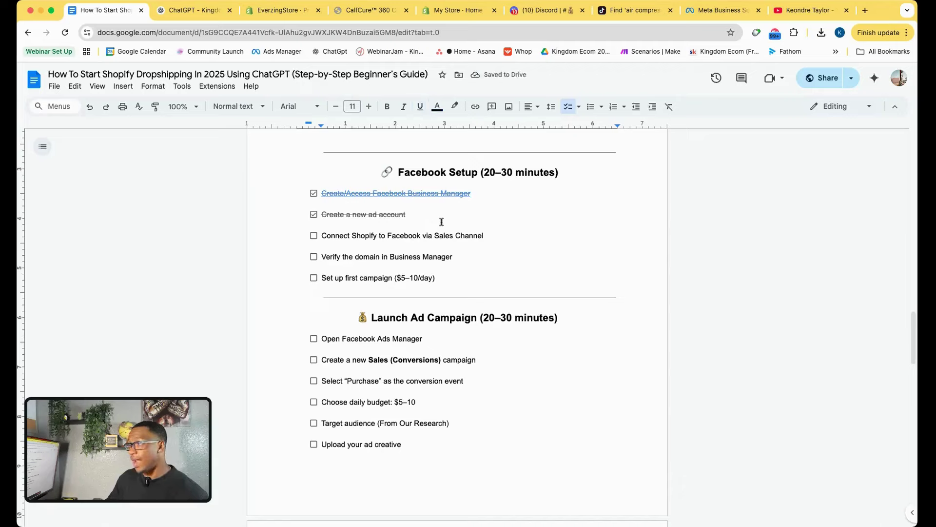
Add checklist items 'Create a facebook page' and 'Create Pixel (Dataset)' below the ad account task.
key(Return)
text(Create a facebook oa)
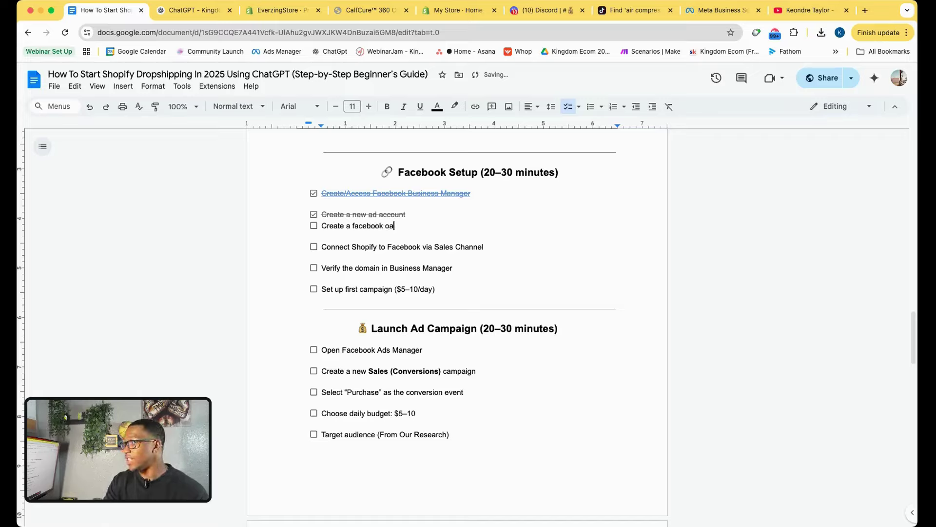
key(BackSpace)
key(BackSpace)
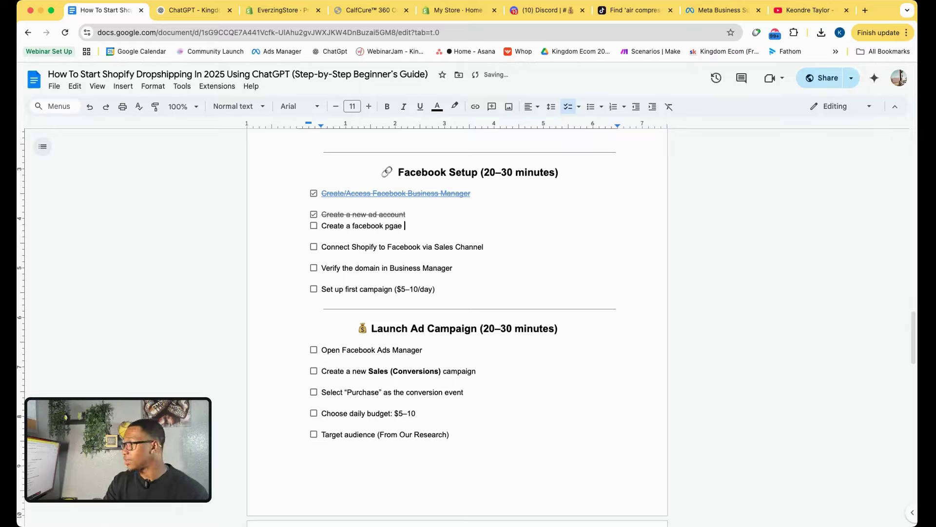
key(Return)
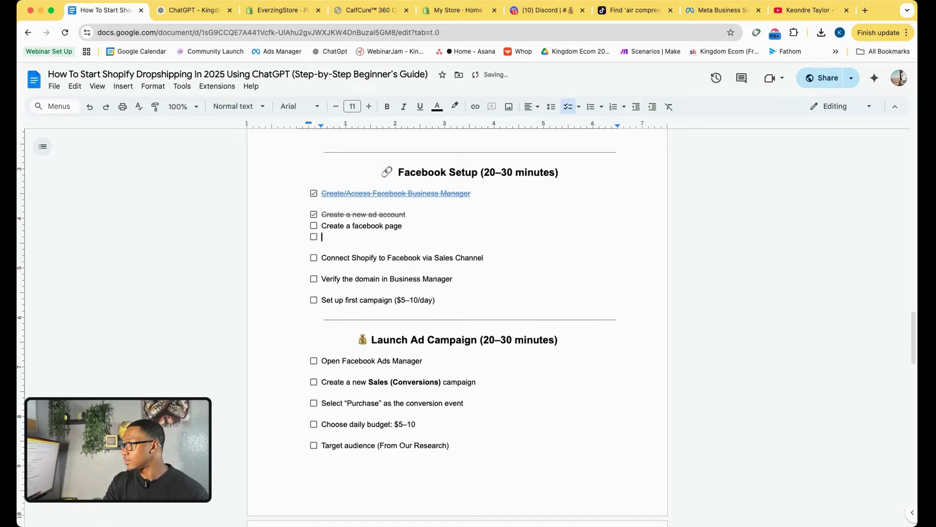
text(Create Pixel (Dataset)
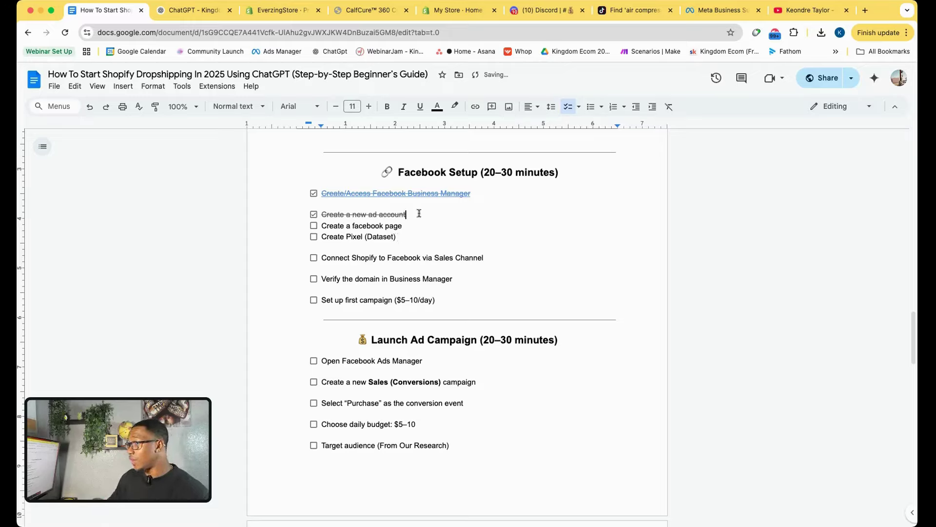
key(Return)
click(416, 237)
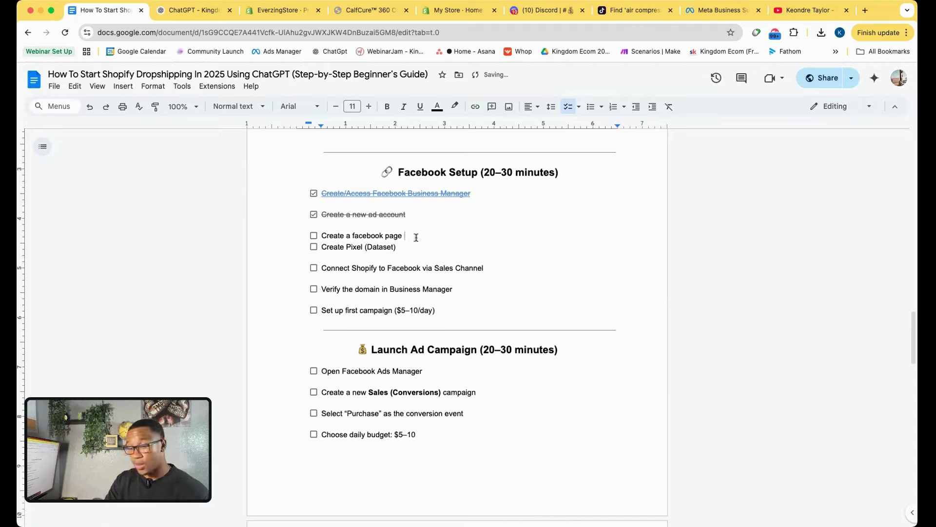
key(Return)
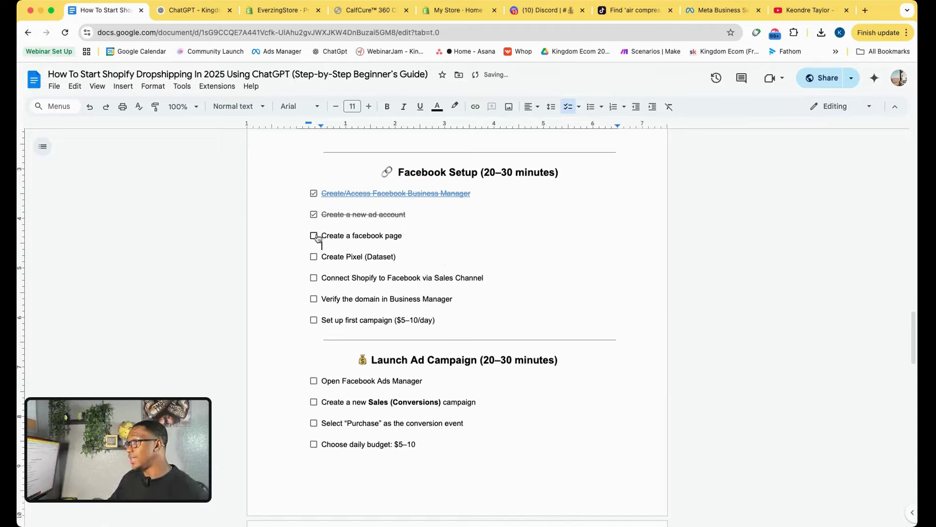
Tick both new items, select the Connect Shopify to Facebook line, and go back to Meta Business Suite.
click(314, 235)
click(314, 256)
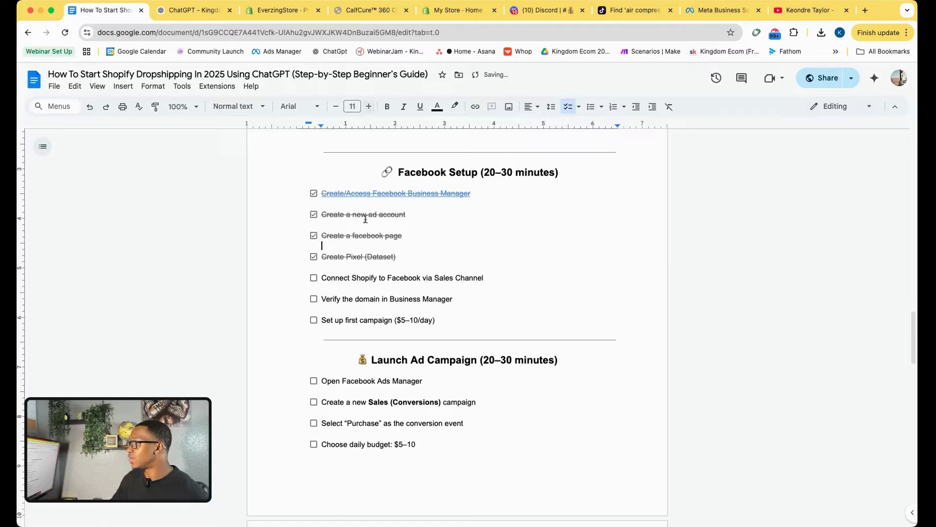
drag(321, 277, 520, 278)
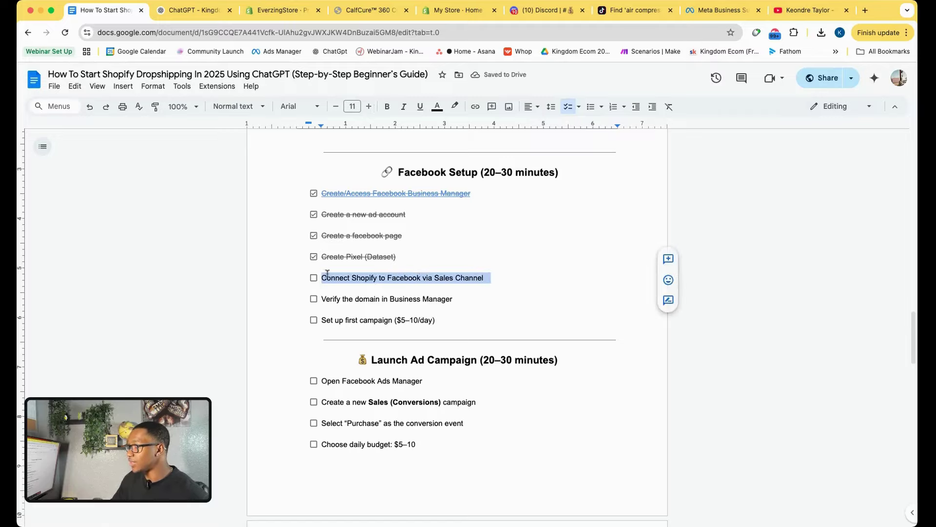
click(707, 17)
Check the Pages, Ad accounts and Datasets lists, then move to the CalfCure product tab.
scroll(117, 244, up, 5)
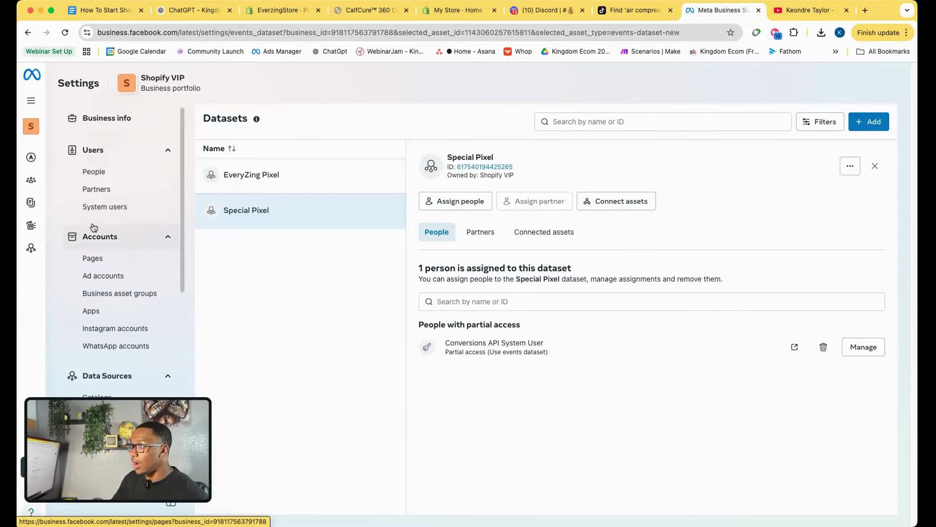
click(107, 257)
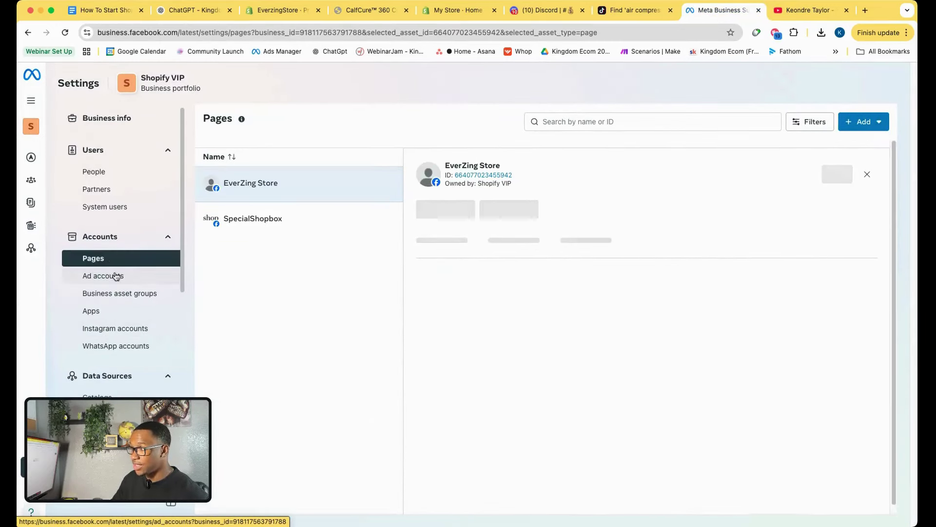
click(116, 276)
scroll(105, 263, down, 4)
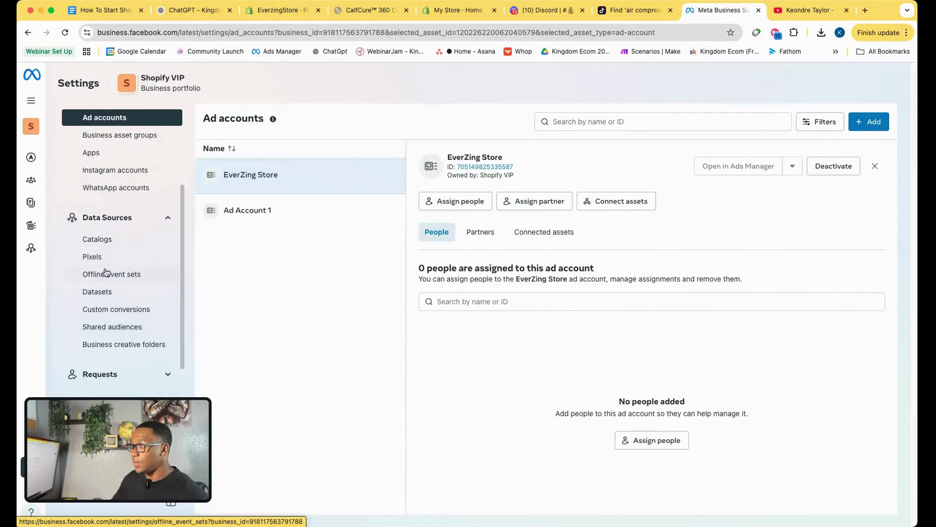
click(104, 292)
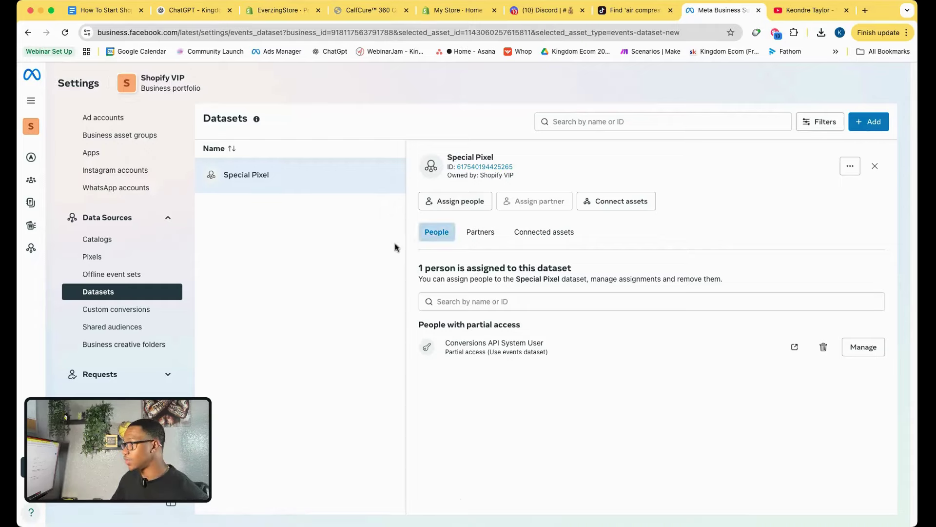
click(366, 12)
Ask ChatGPT how to connect the Shopify store to Facebook.
click(193, 11)
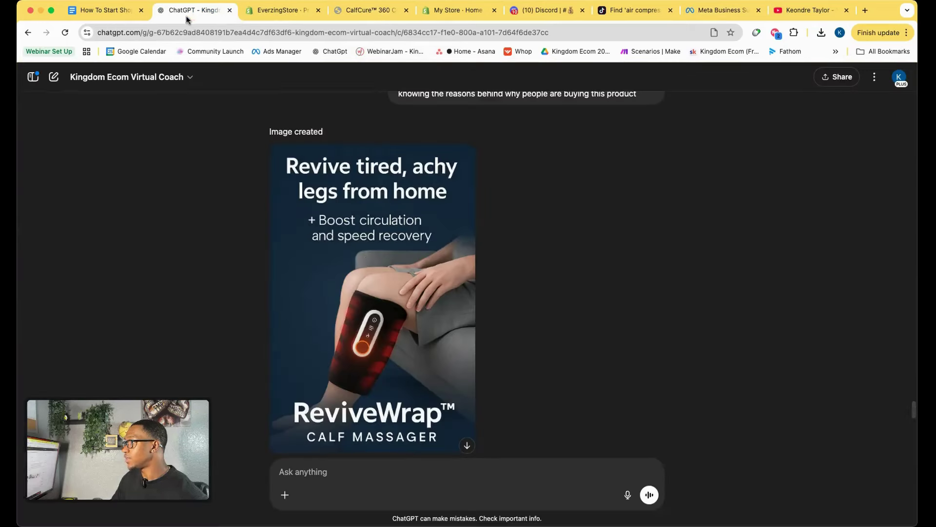
scroll(328, 456, down, 10)
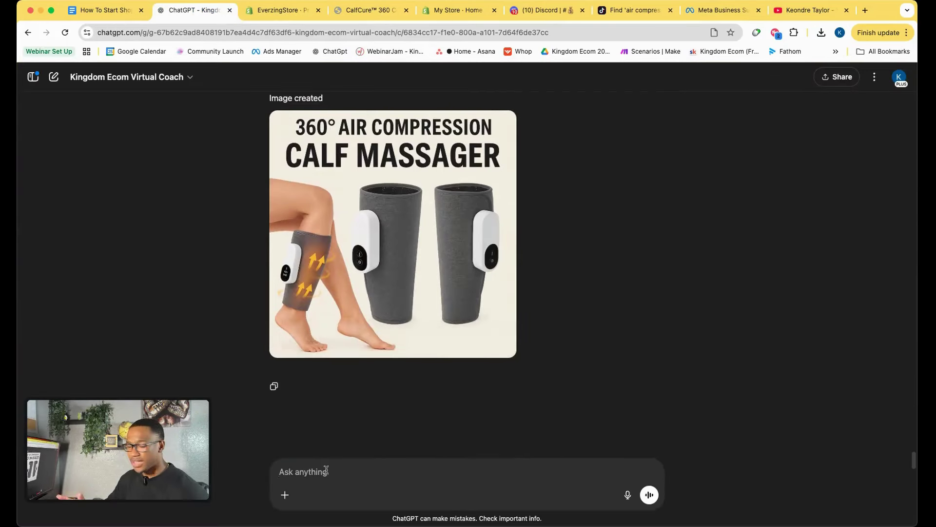
text(How d)
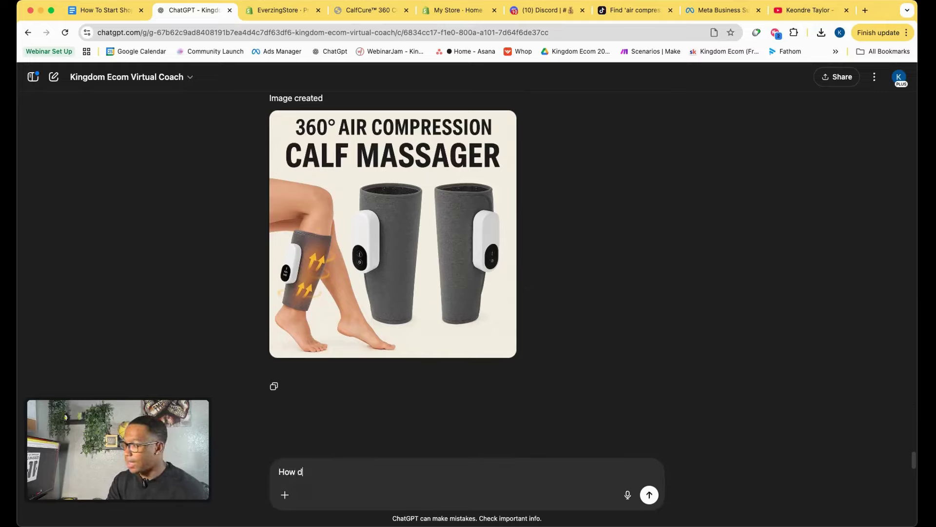
text(o I create my)
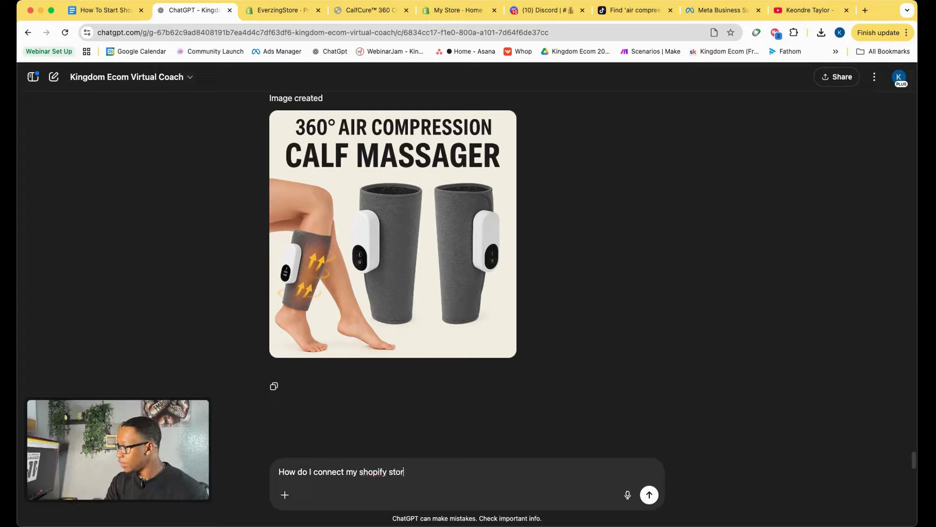
text(cebbook?)
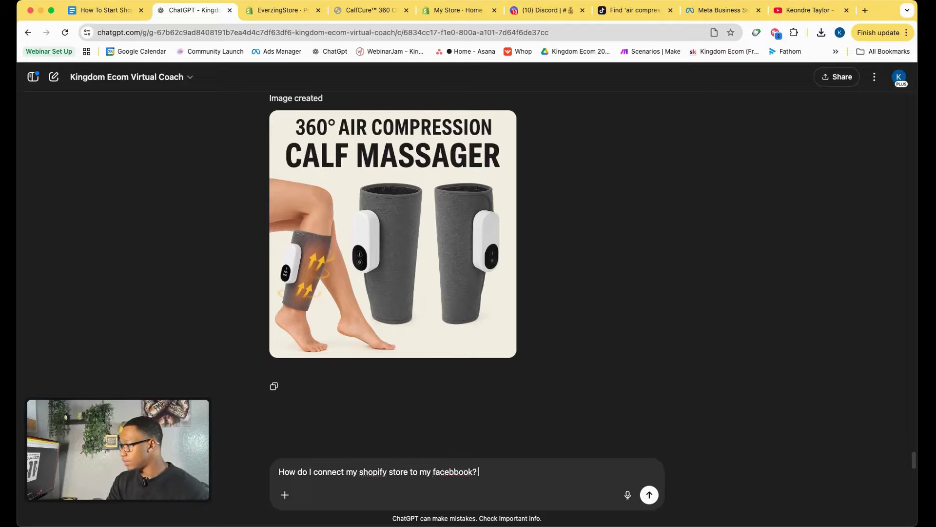
key(Return)
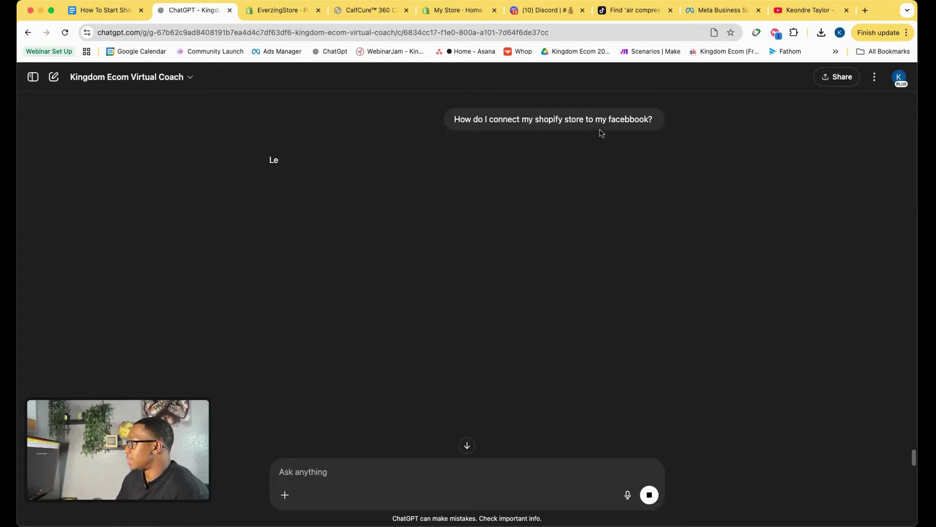
Read through the five-step reply, highlighting its Business Manager and Facebook Page items.
scroll(364, 230, down, 2)
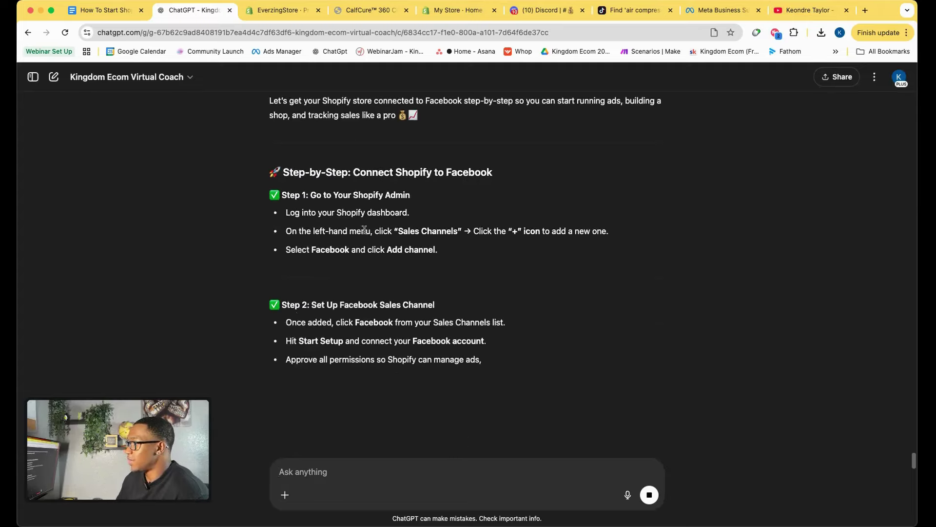
scroll(364, 230, down, 2)
drag(313, 239, 270, 240)
click(450, 251)
scroll(388, 289, down, 3)
scroll(398, 301, down, 3)
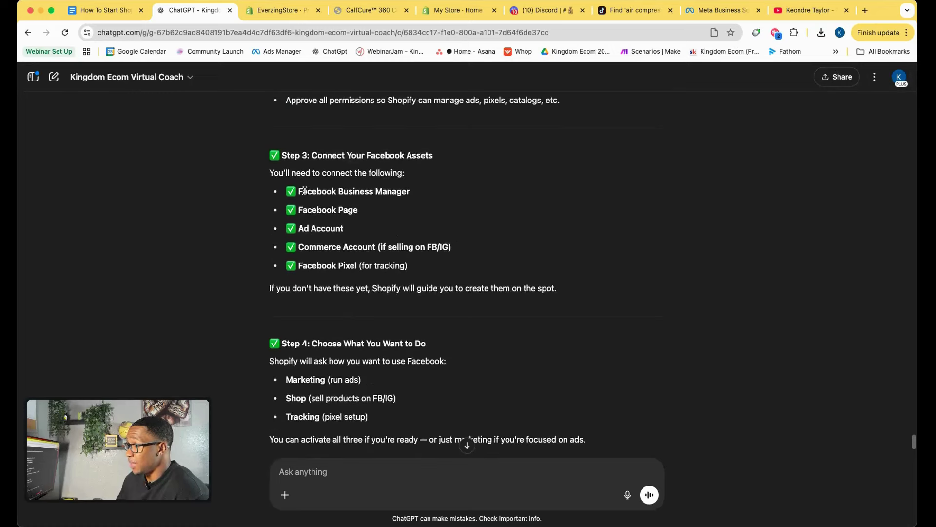
drag(304, 191, 414, 201)
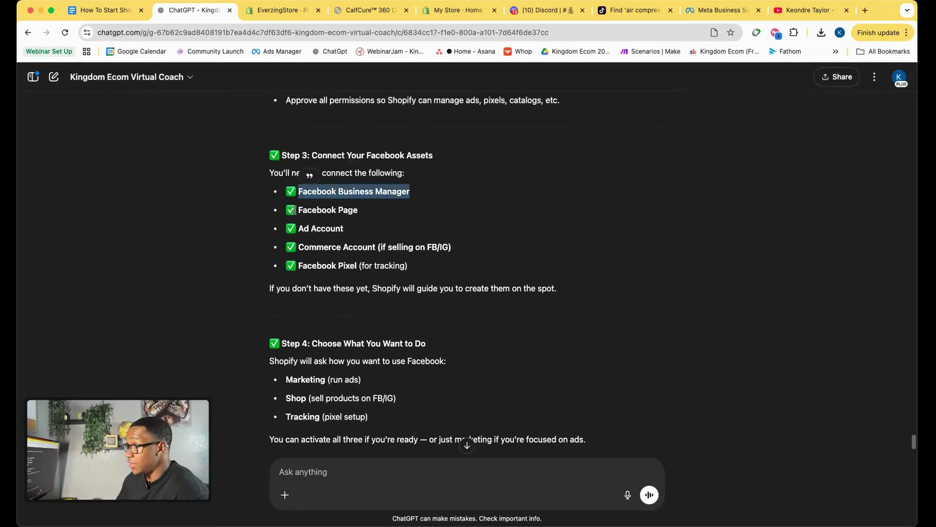
drag(294, 210, 371, 217)
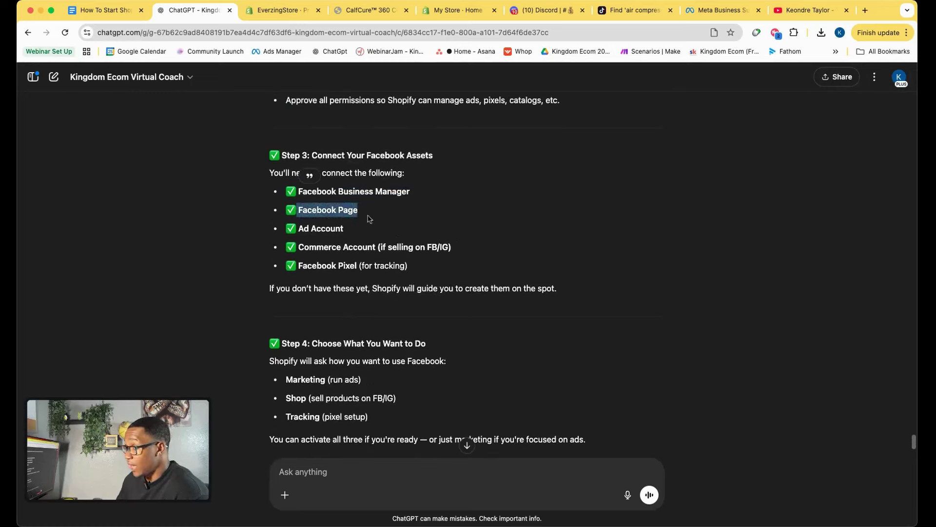
click(301, 228)
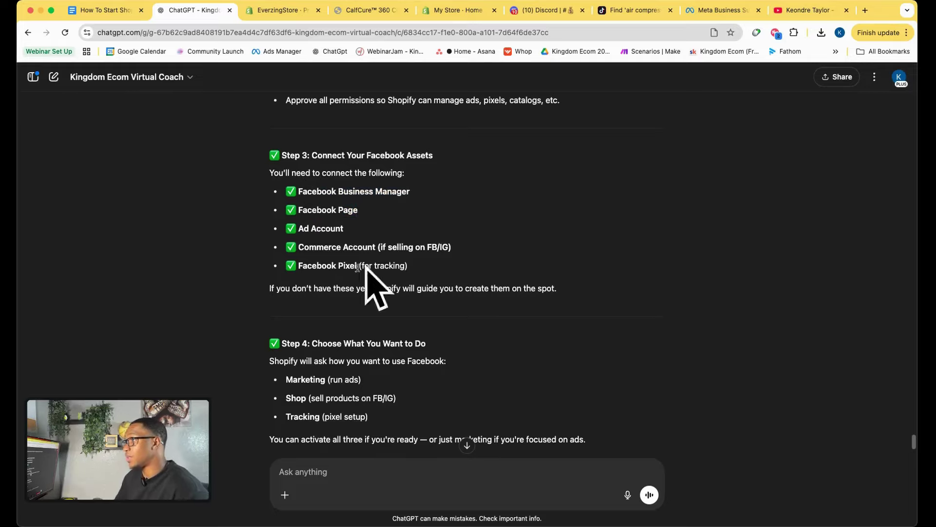
scroll(447, 381, down, 3)
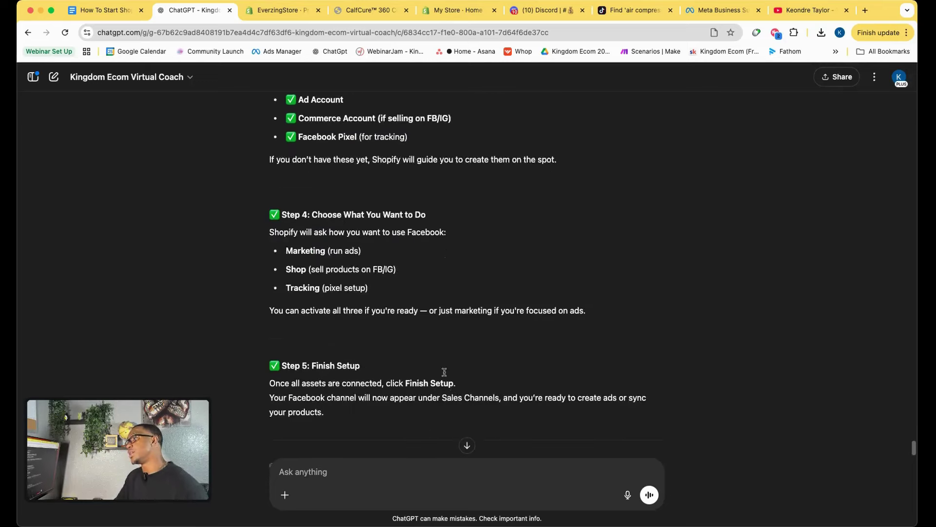
scroll(401, 273, down, 6)
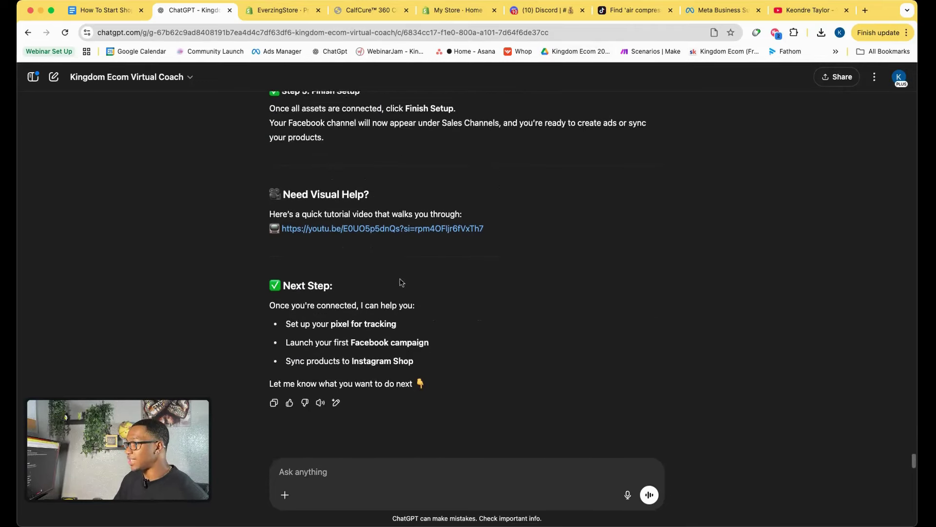
scroll(400, 282, down, 1)
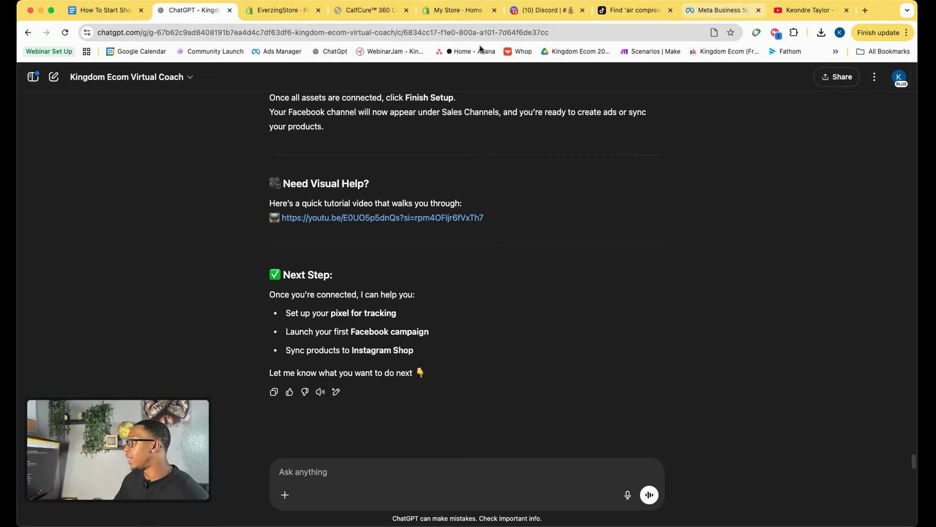
Install the Facebook & Instagram sales channel app in the Shopify admin.
click(444, 11)
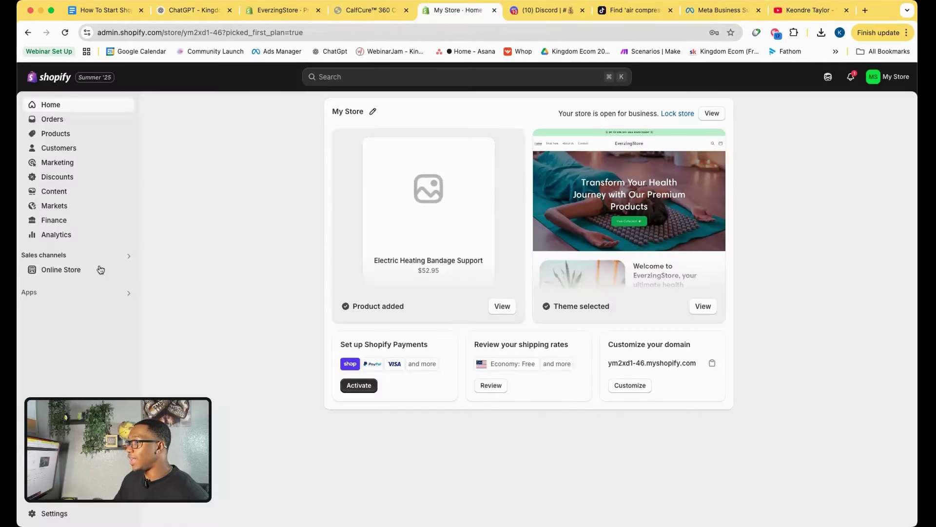
click(57, 256)
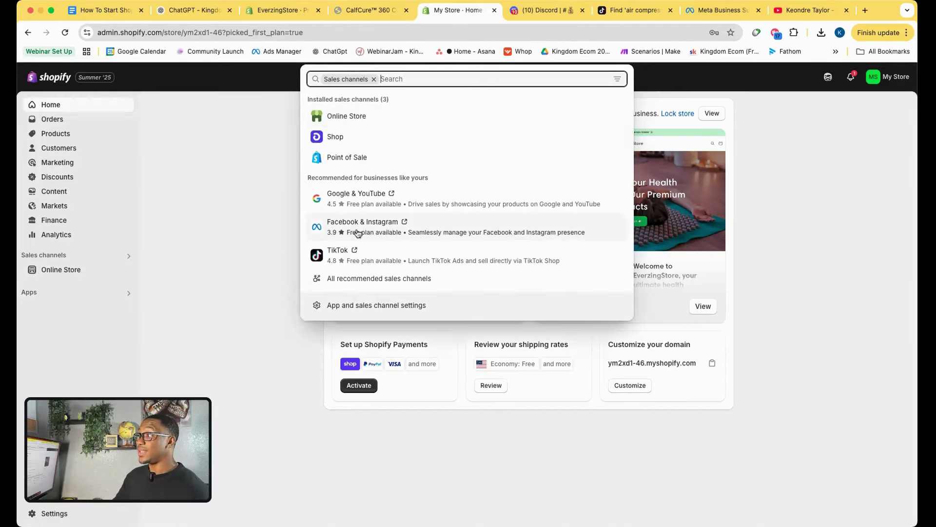
click(358, 233)
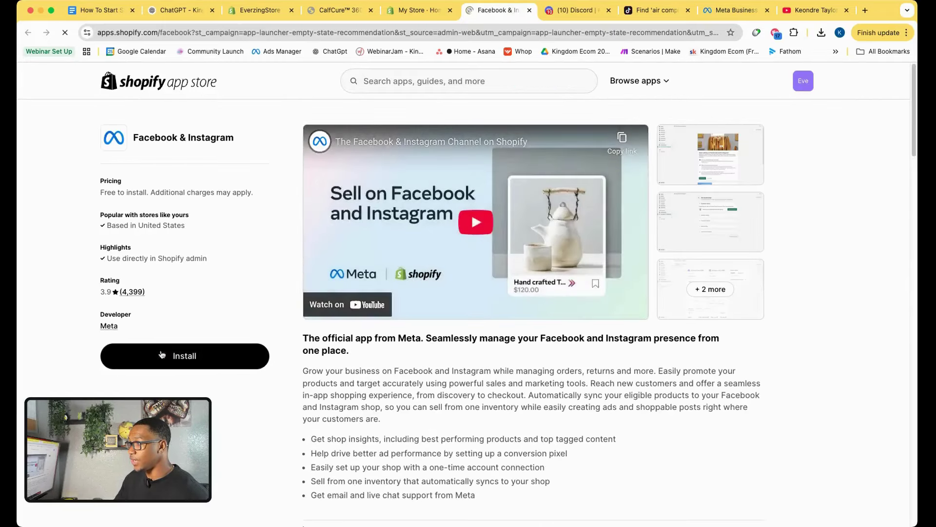
click(161, 354)
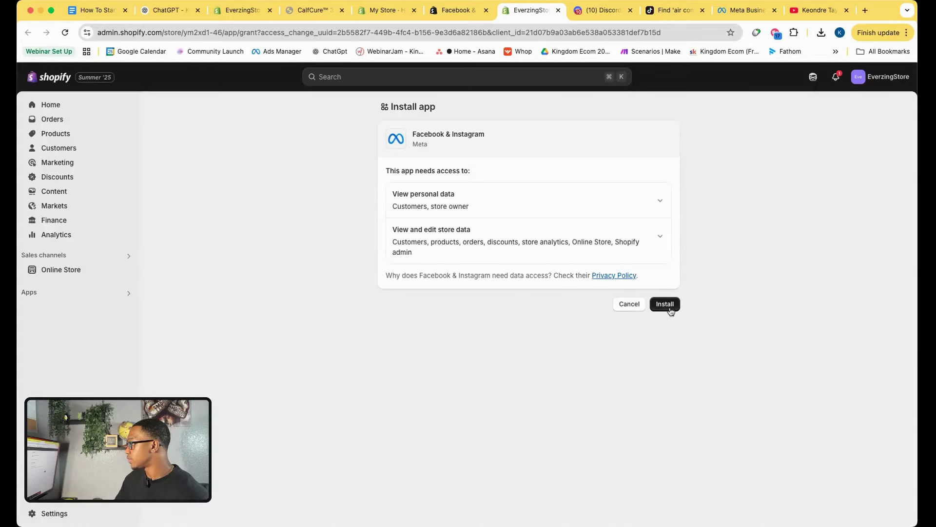
click(666, 305)
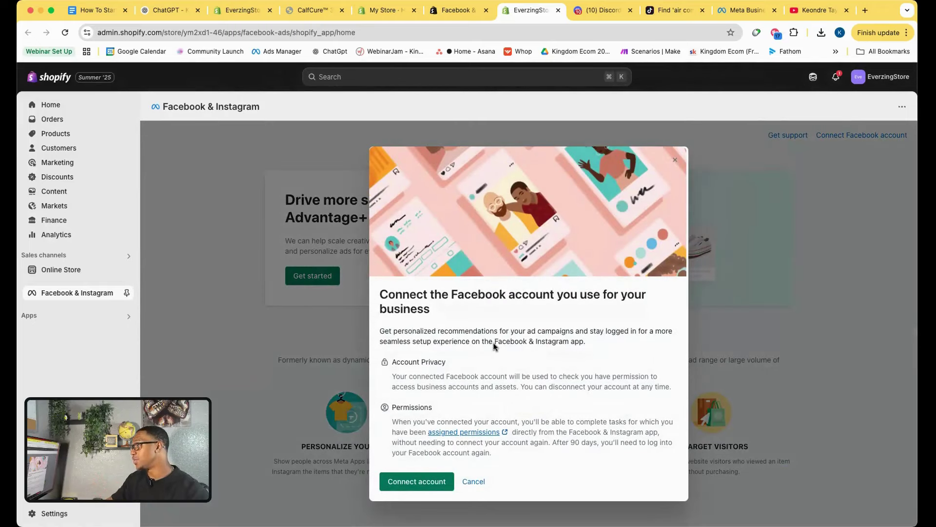
Connect the Facebook account and the Shopify VIP business portfolio to the store.
click(675, 160)
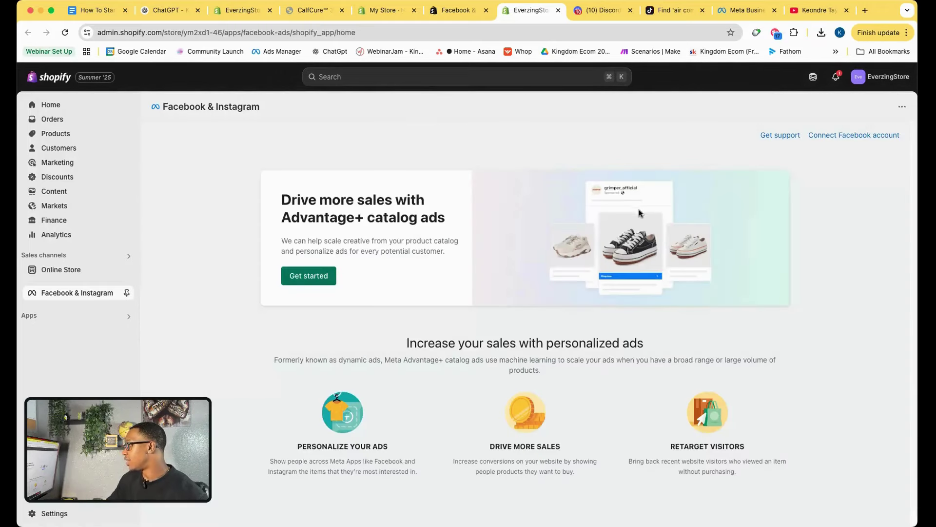
click(310, 277)
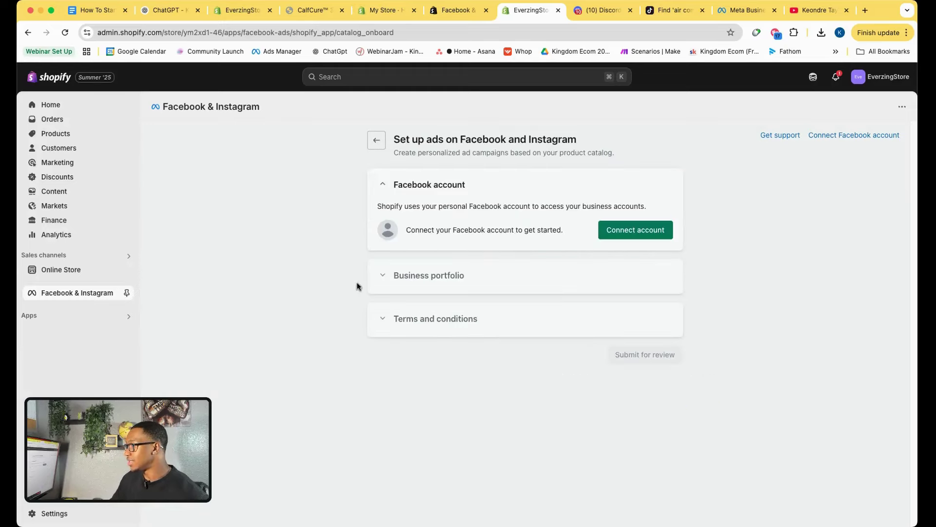
click(628, 231)
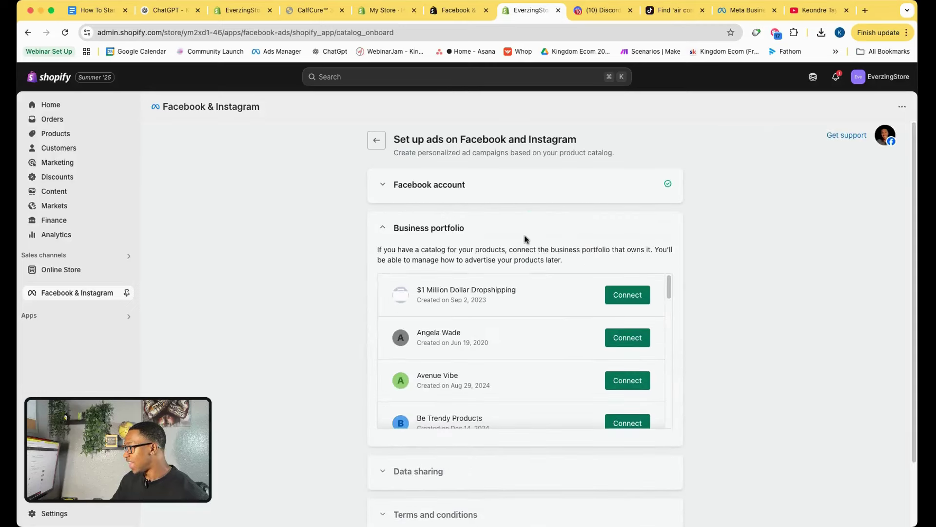
scroll(537, 365, down, 10)
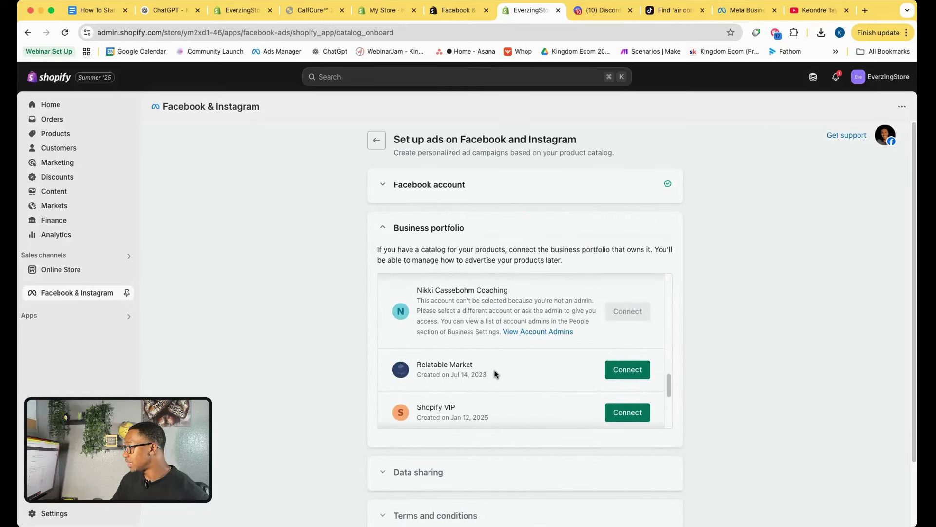
click(629, 398)
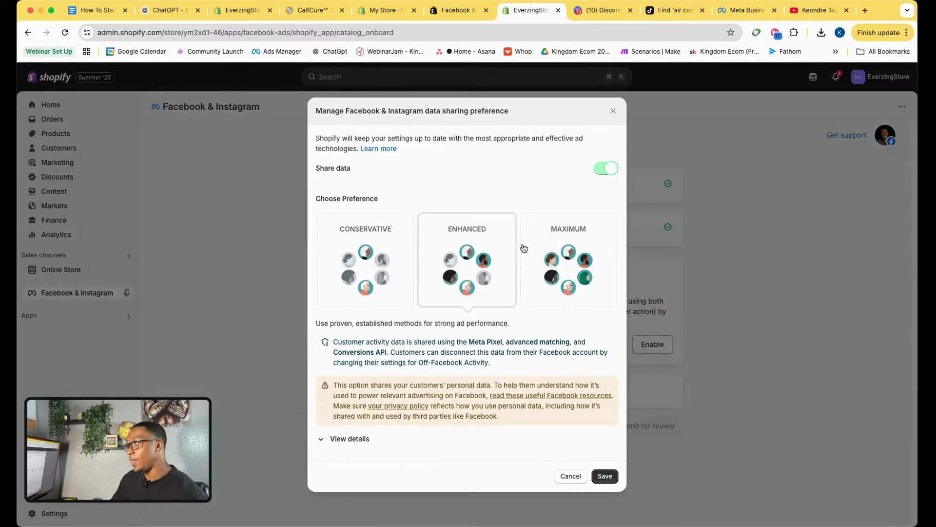
Set the data sharing preference to Maximum and save it.
click(587, 278)
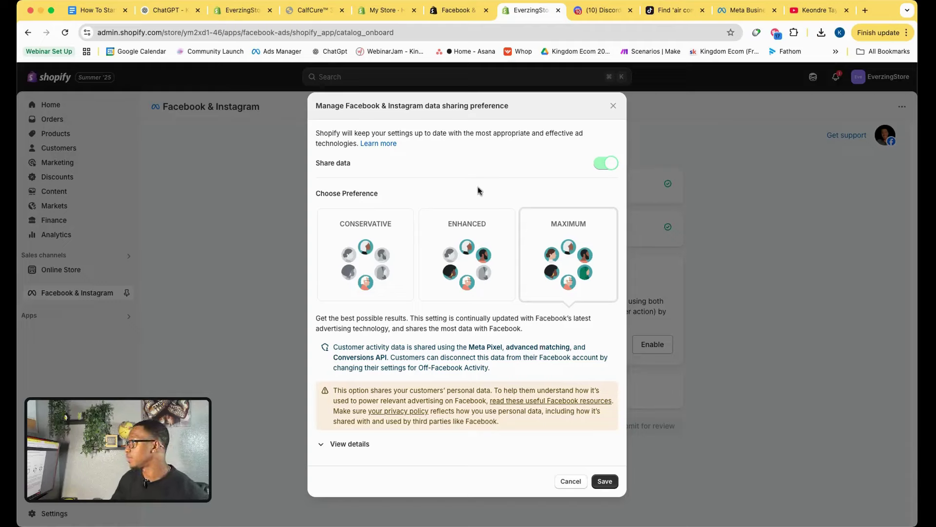
drag(318, 105, 403, 116)
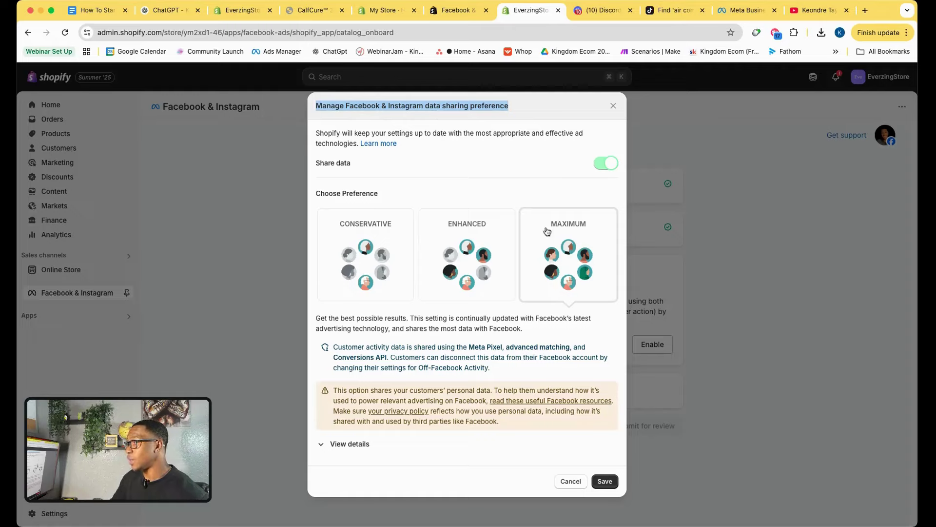
click(542, 194)
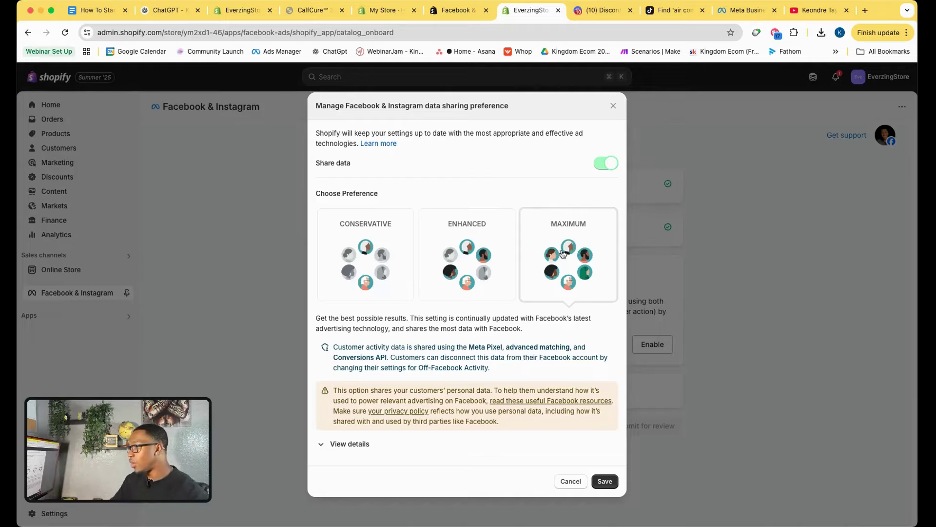
click(605, 481)
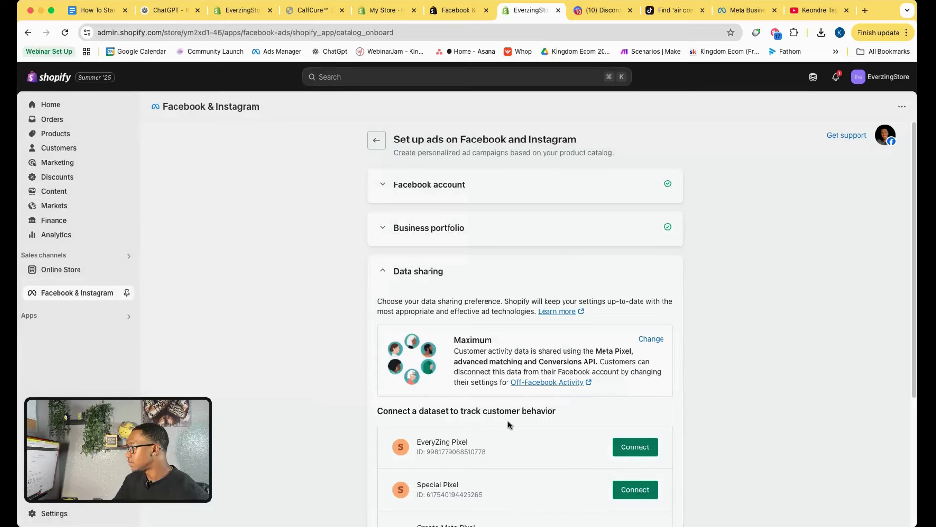
Connect the EveryZing Pixel, accept the Product Catalog Terms and submit the setup for review.
scroll(510, 425, down, 2)
scroll(508, 424, down, 1)
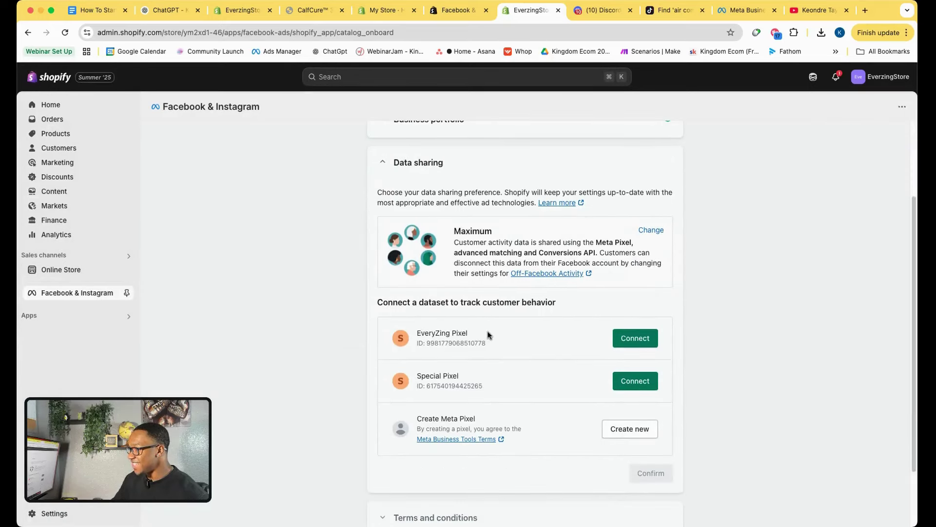
drag(489, 335, 400, 340)
click(506, 340)
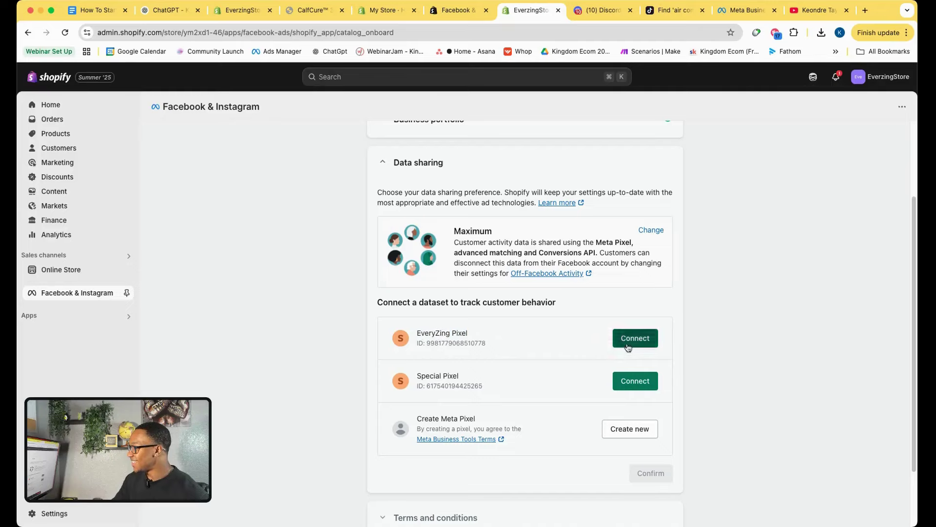
click(630, 340)
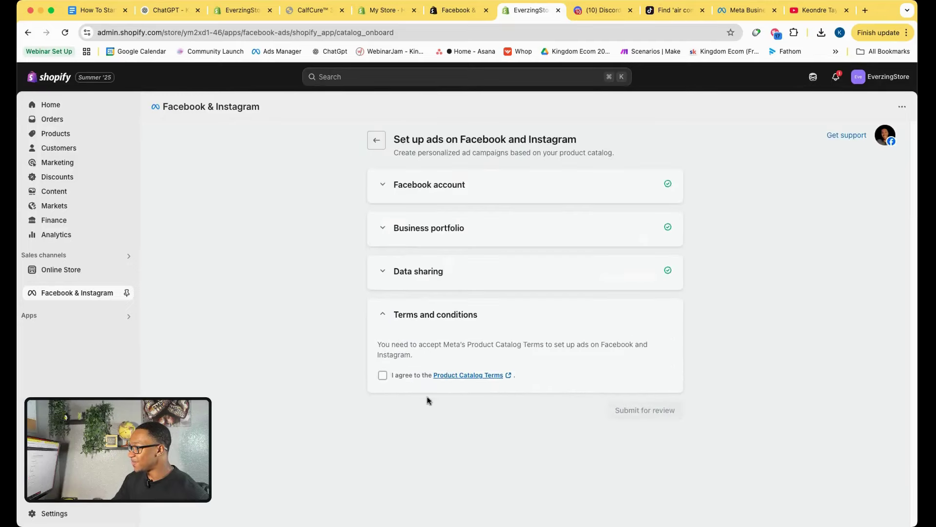
click(383, 375)
click(645, 350)
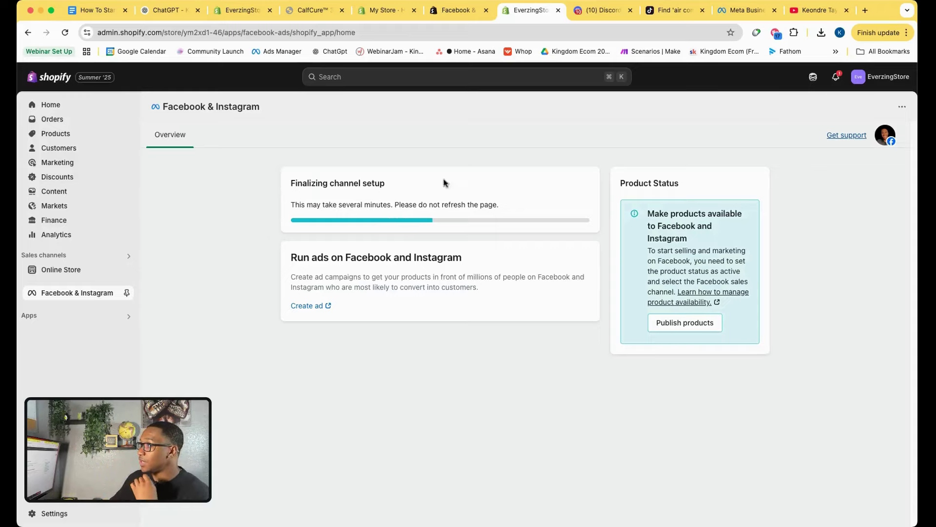
Revisit the ChatGPT guide's Ad Account and Facebook Pixel items.
click(169, 10)
scroll(303, 245, up, 5)
scroll(303, 244, up, 5)
drag(299, 275, 344, 286)
drag(299, 323, 380, 323)
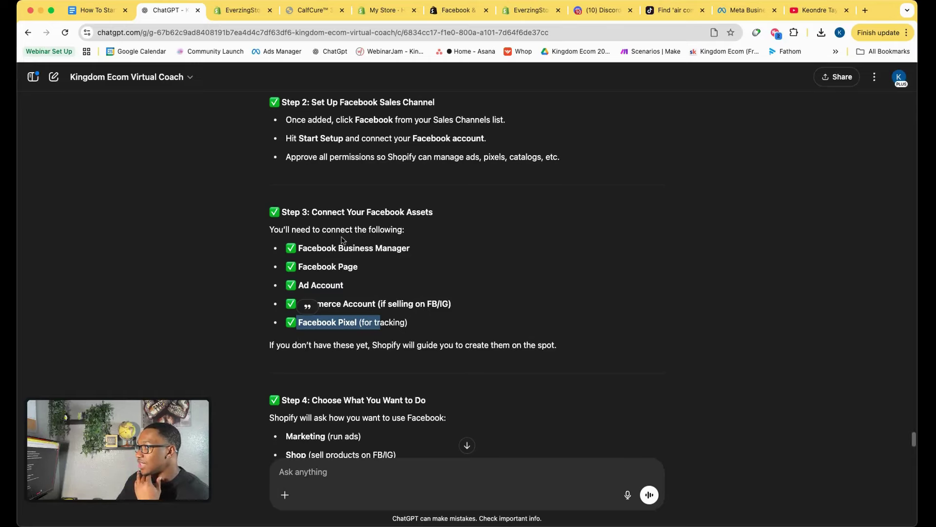
scroll(342, 238, up, 2)
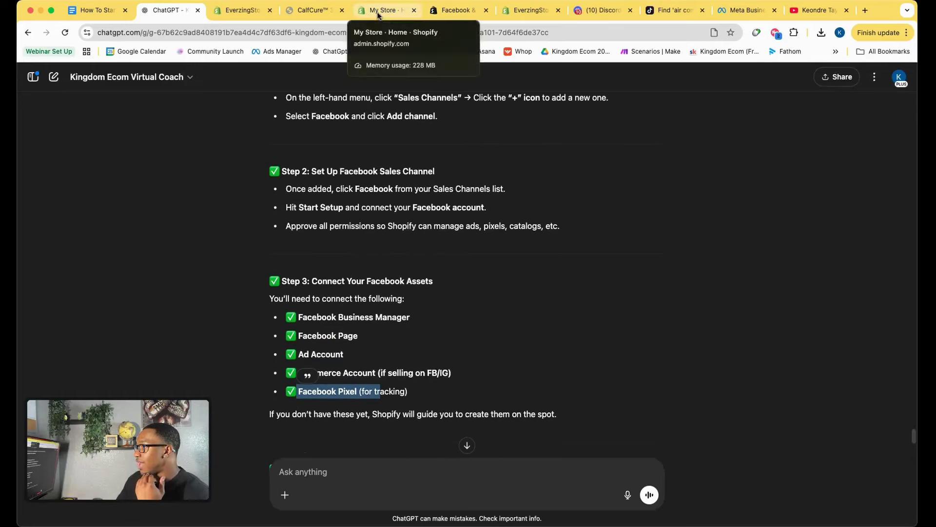
Go to the store admin's Facebook & Instagram channel page while setup finalizes.
click(239, 15)
click(369, 13)
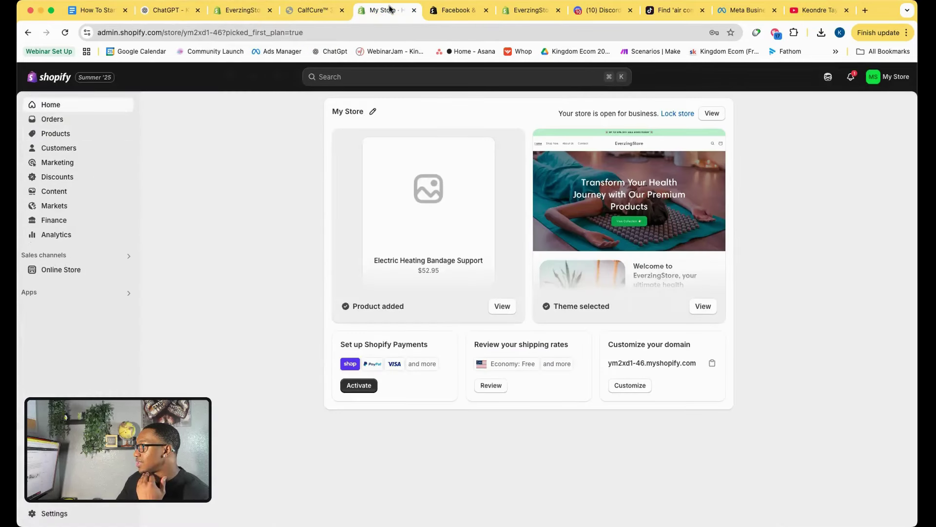
click(532, 10)
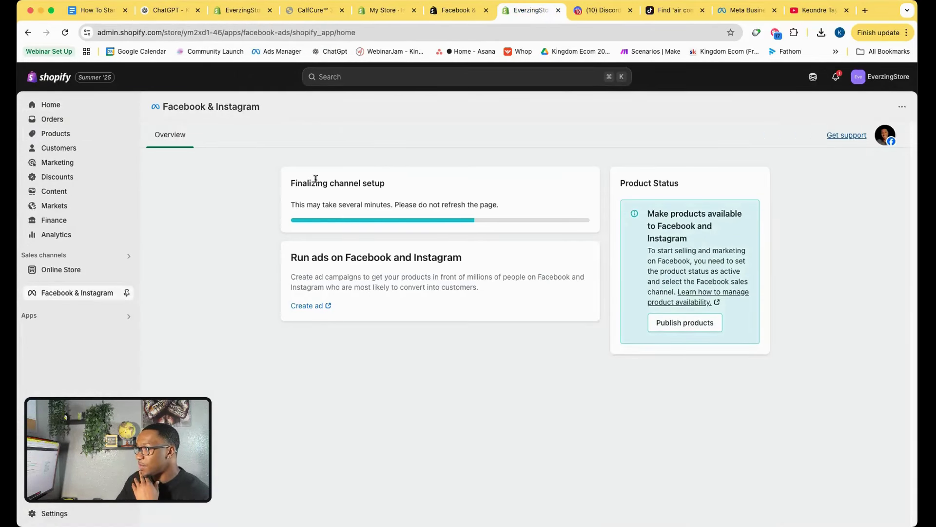
drag(292, 183, 418, 184)
click(418, 185)
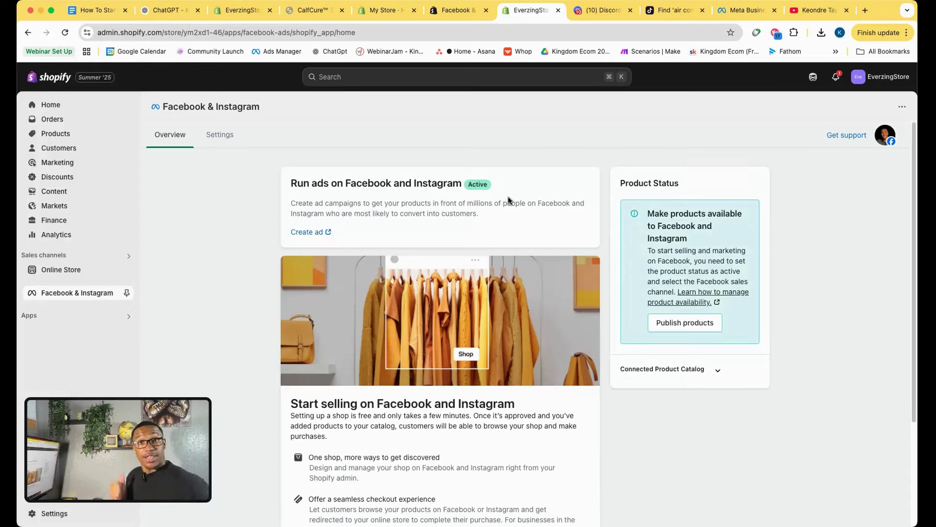
In Google Docs, tick the Facebook Setup items: connect Shopify to Facebook, verify domain, set up first campaign.
click(104, 12)
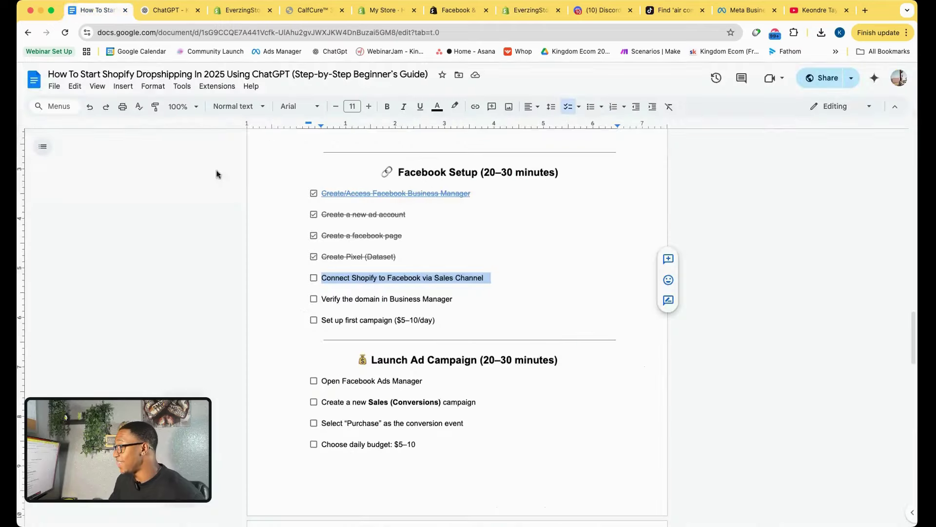
click(314, 278)
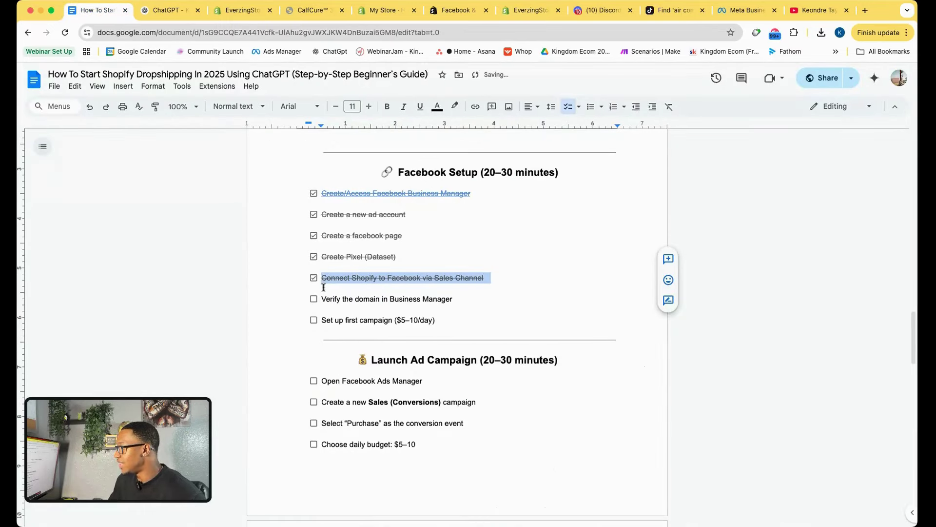
click(314, 298)
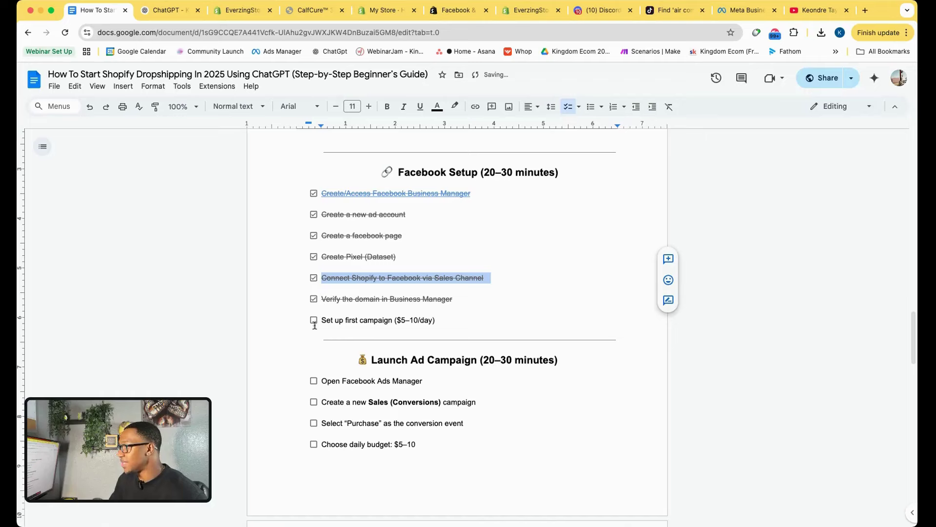
click(314, 321)
scroll(399, 351, down, 4)
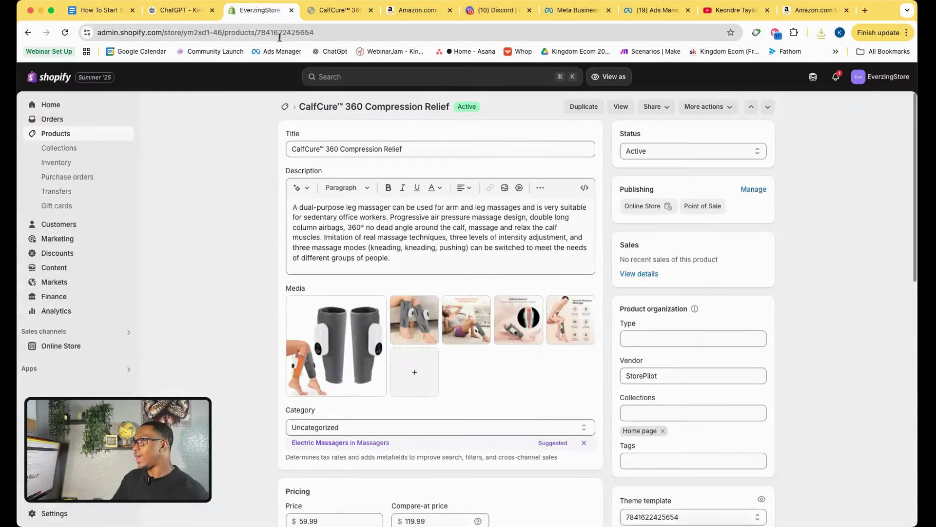
Scroll through the CalfCure 360 Compression Relief storefront page in the mobile preview, then return to the checklist.
click(339, 11)
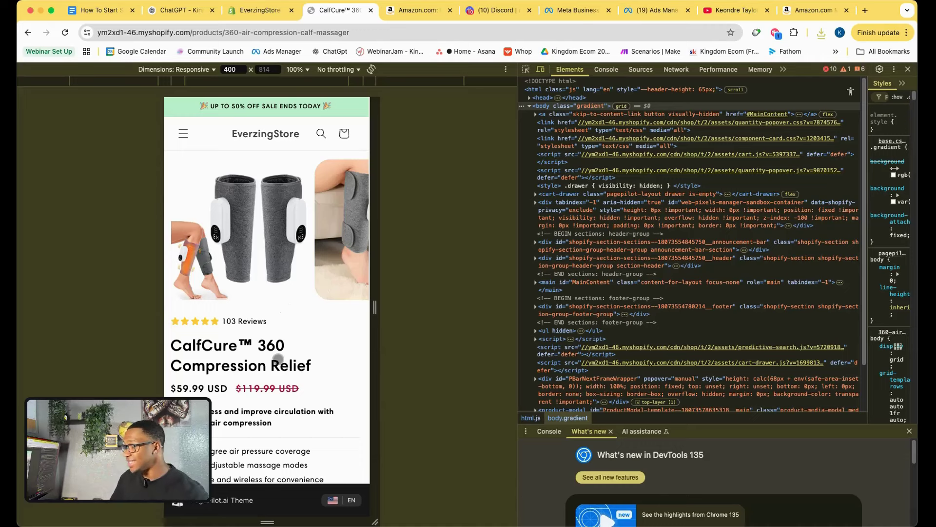
scroll(278, 359, down, 7)
scroll(278, 359, down, 10)
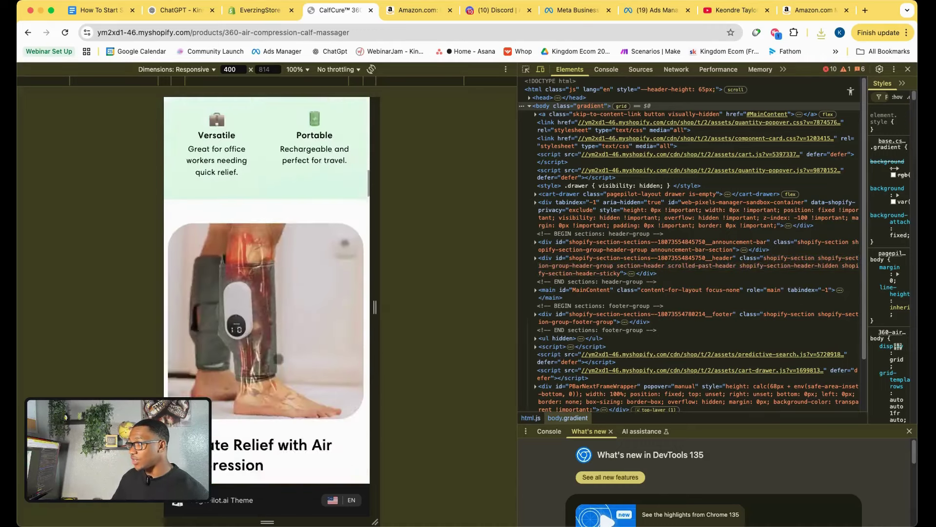
scroll(268, 293, up, 20)
click(98, 12)
scroll(429, 307, up, 5)
scroll(399, 306, up, 1)
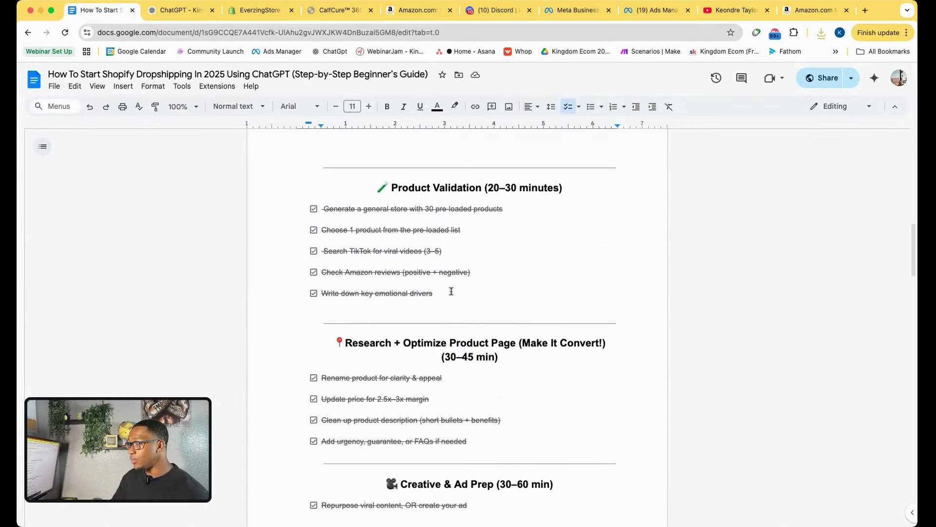
click(340, 10)
scroll(268, 292, down, 10)
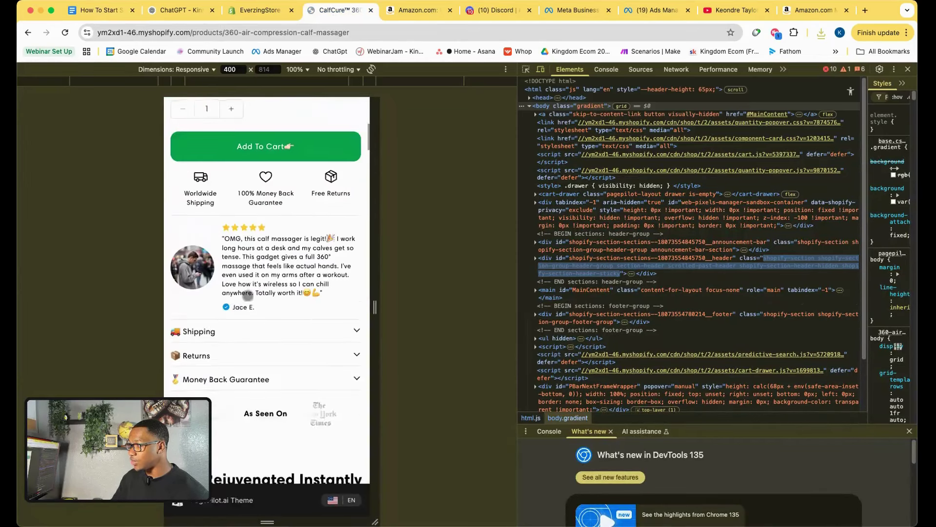
click(100, 10)
scroll(341, 299, down, 10)
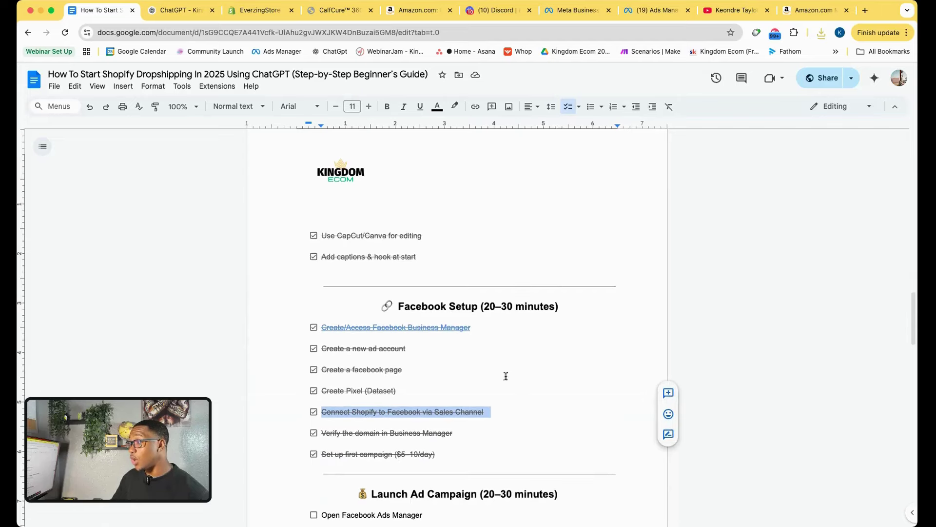
click(522, 412)
scroll(415, 313, down, 1)
scroll(415, 313, up, 3)
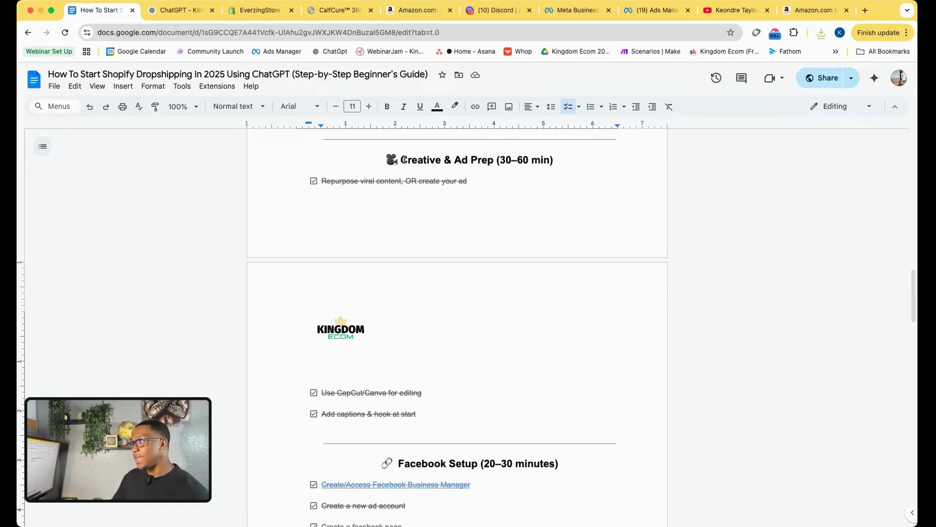
scroll(494, 376, down, 13)
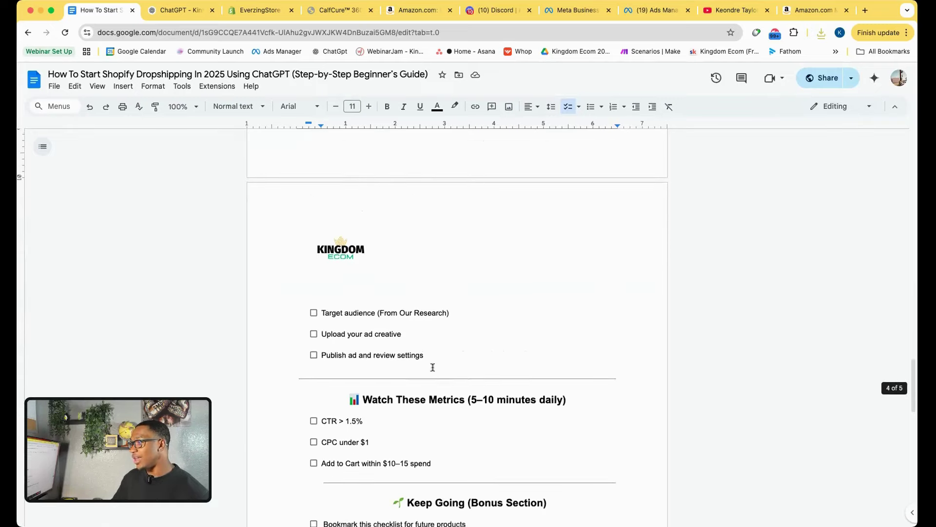
scroll(433, 367, up, 4)
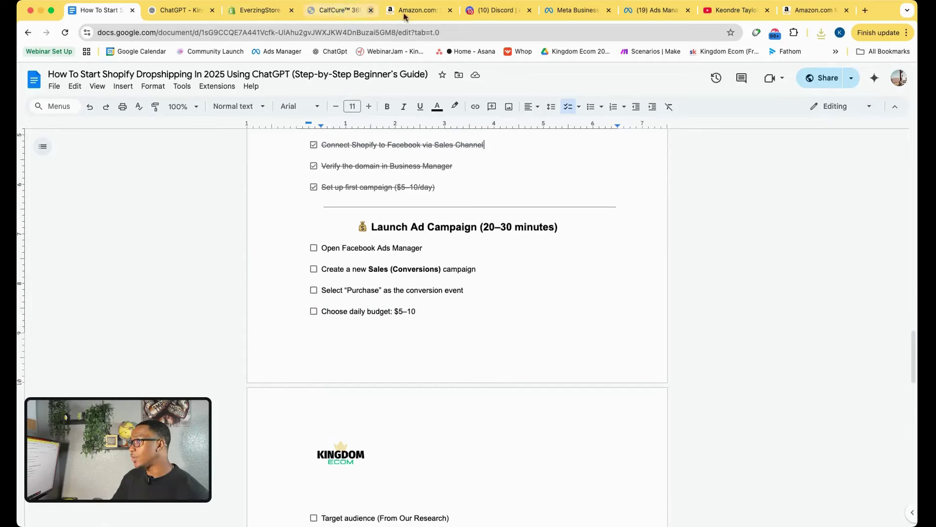
Open Ads Manager's campaigns list in a new tab and check which ad account is selected.
click(590, 14)
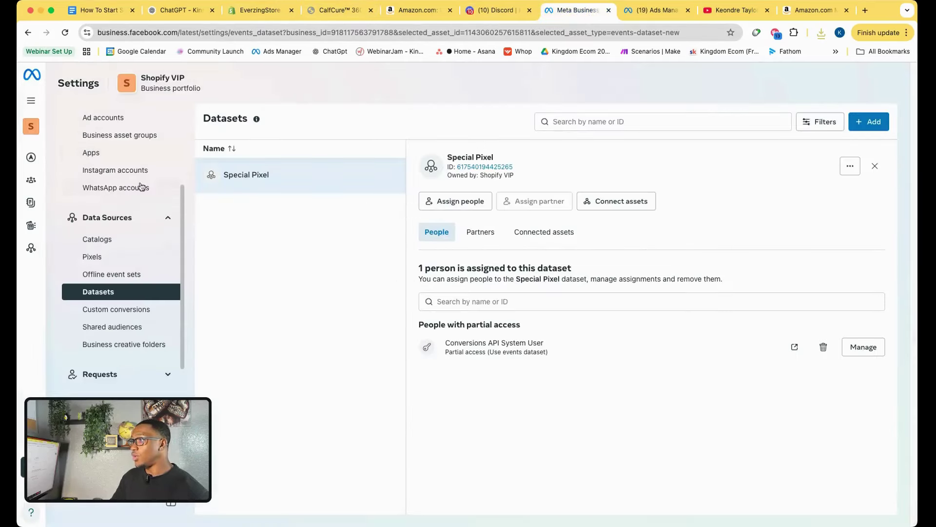
mouse_move(31, 157)
click(67, 157)
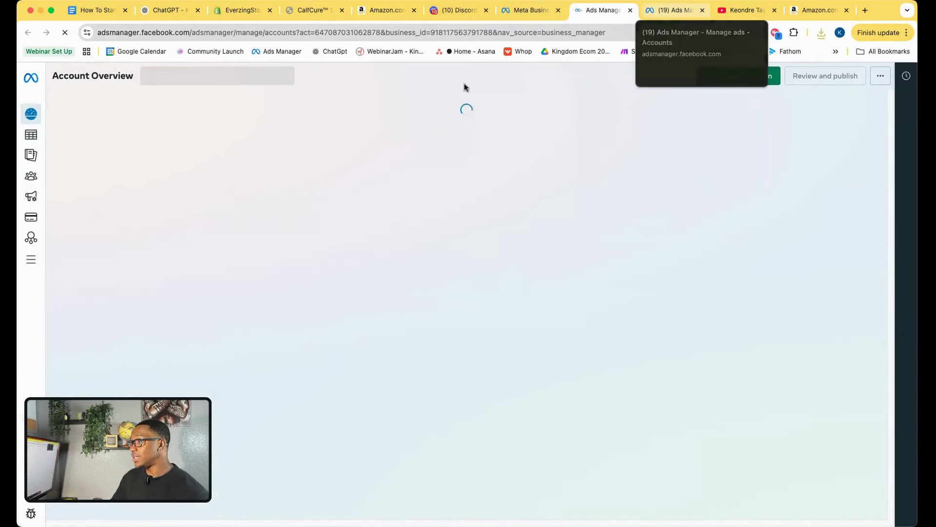
mouse_move(30, 135)
click(62, 134)
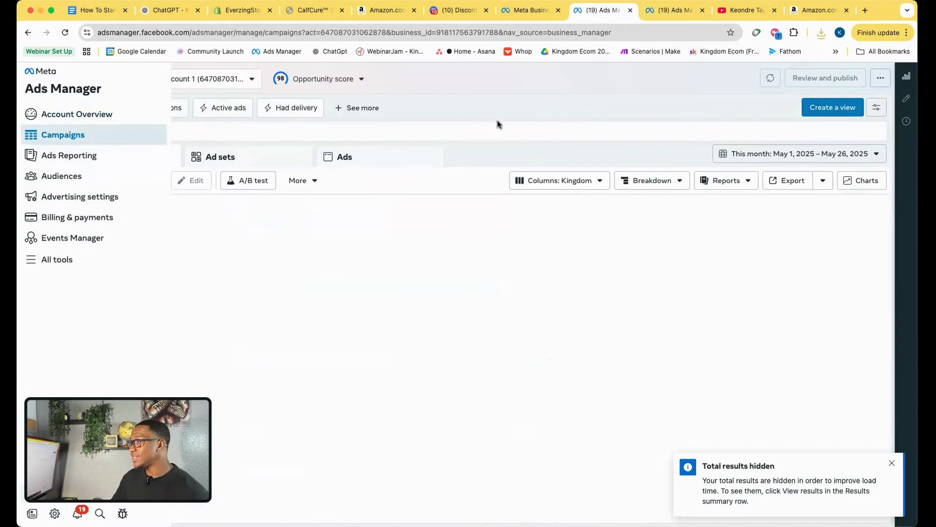
click(222, 80)
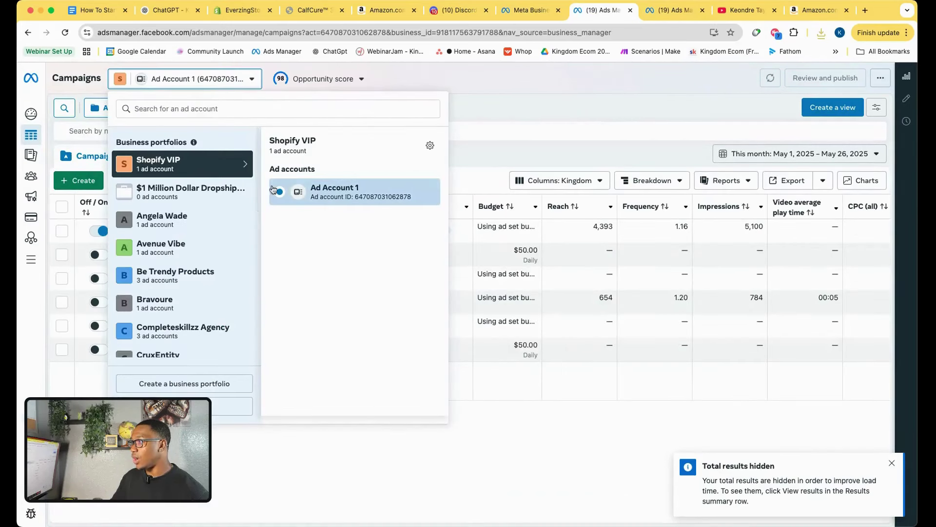
click(548, 115)
click(65, 34)
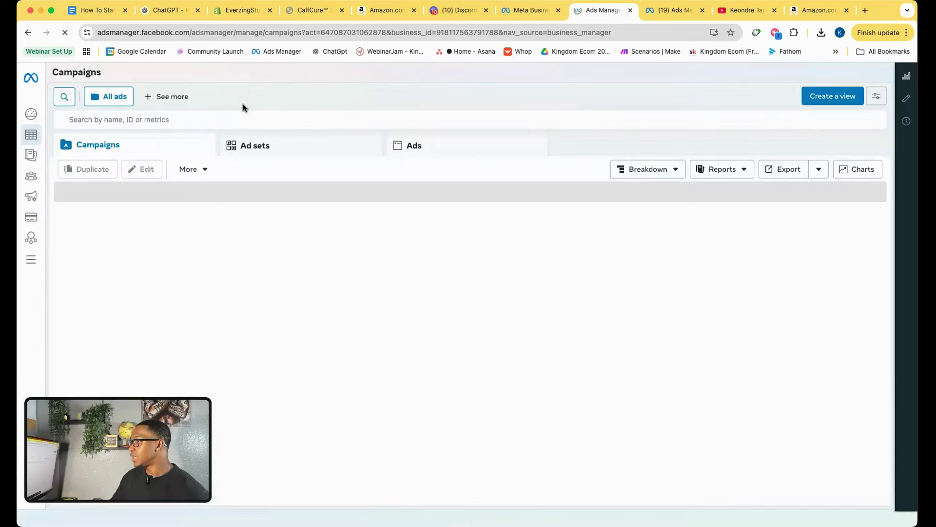
click(210, 84)
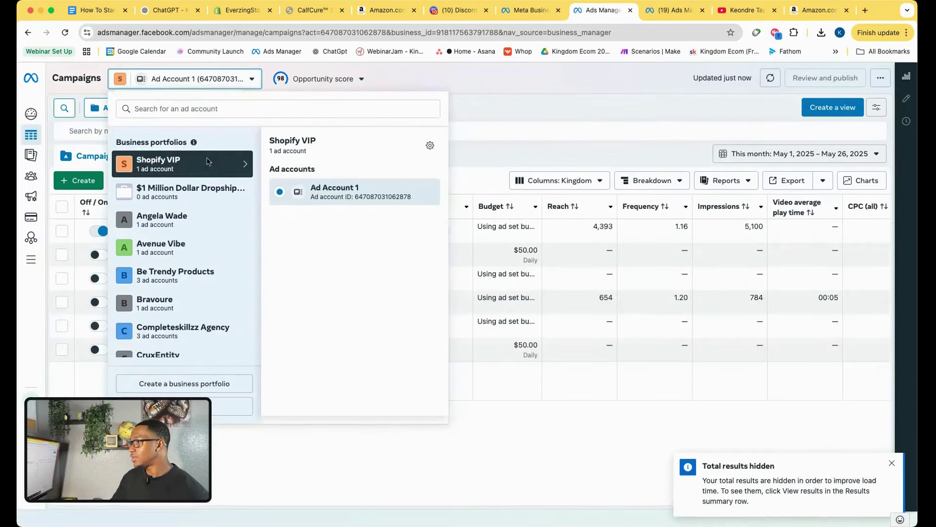
click(558, 108)
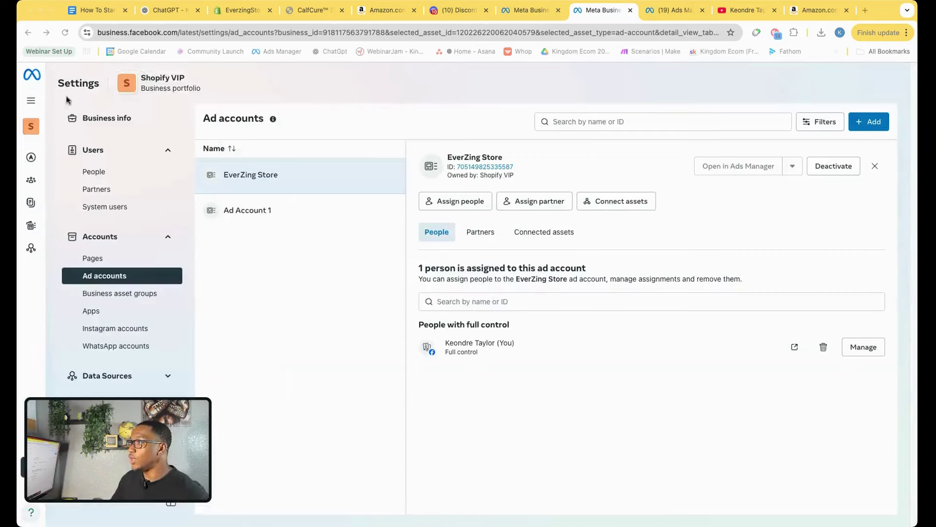
Give the account owner full control (Manage ad accounts) of the EverZing Store ad account.
click(31, 100)
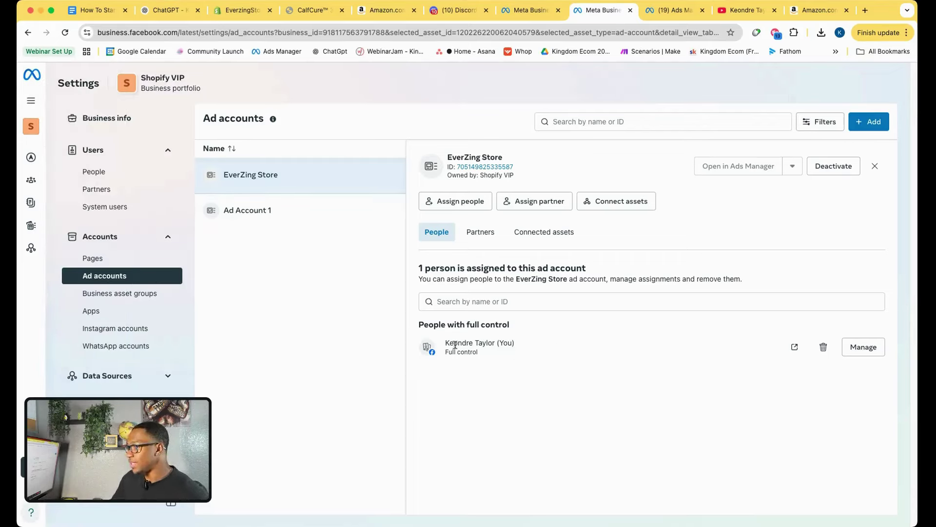
drag(448, 341, 494, 337)
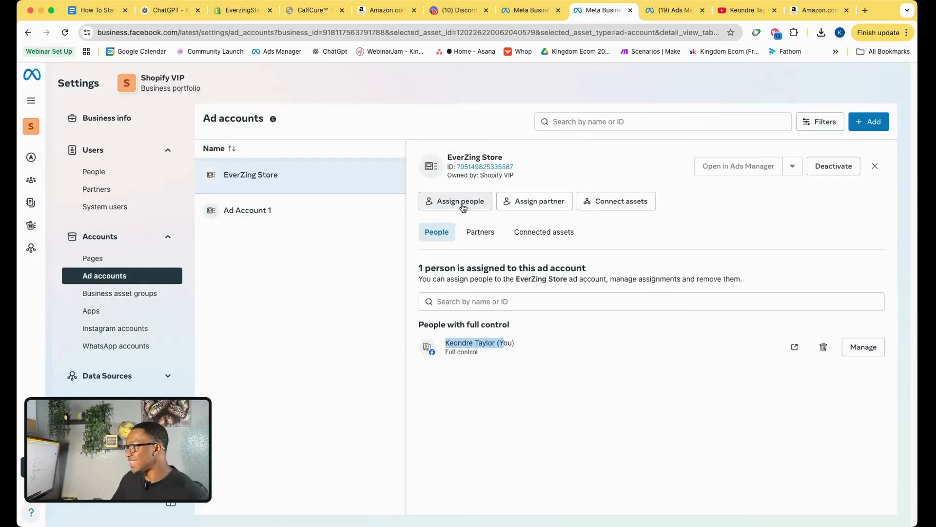
click(464, 207)
click(299, 230)
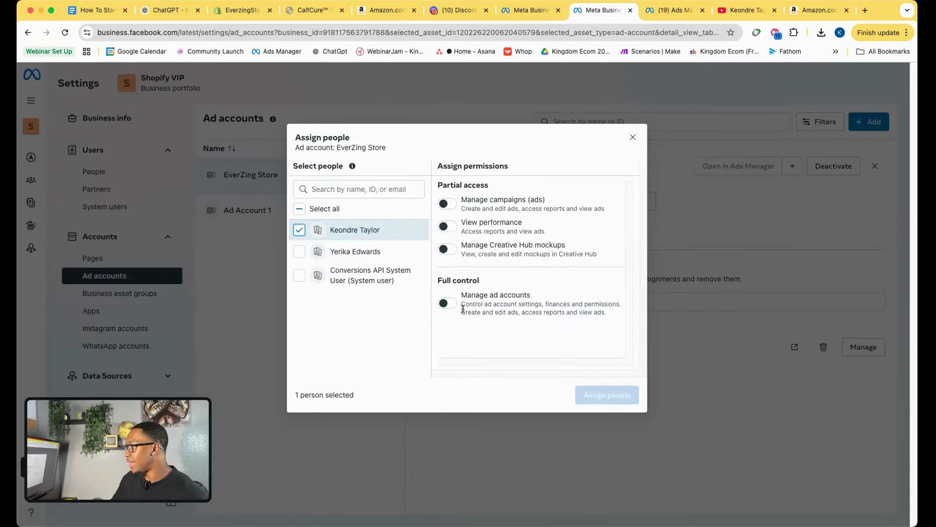
click(447, 303)
click(610, 396)
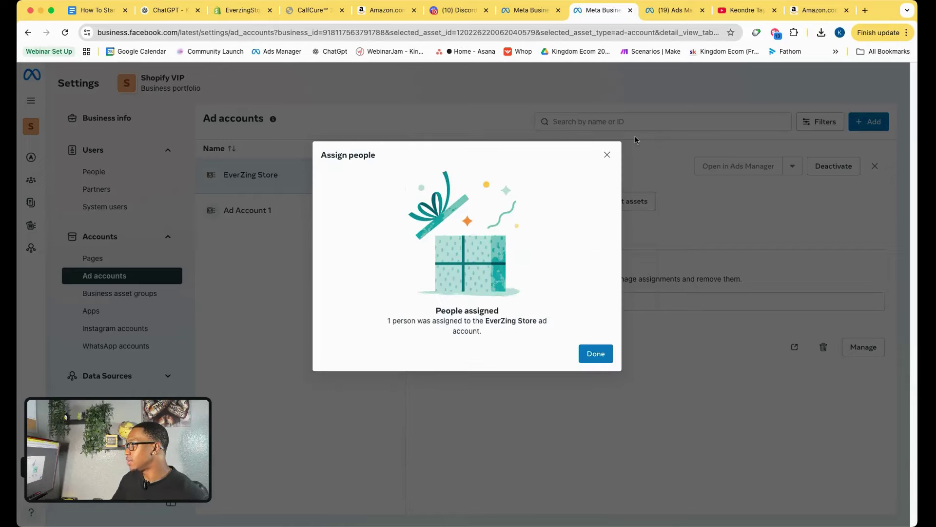
click(596, 353)
Expand the Data Sources section of Business Settings.
scroll(127, 322, down, 3)
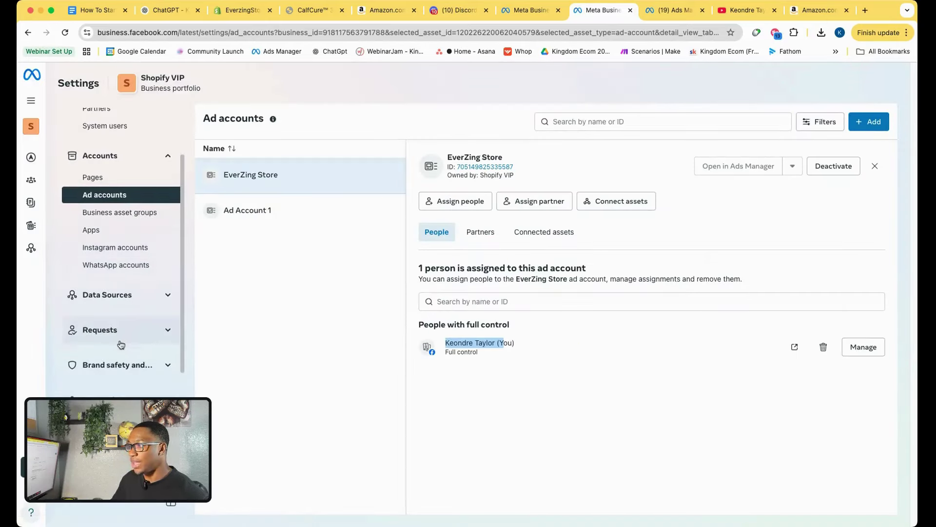
click(129, 297)
scroll(127, 327, down, 1)
Link the EverZing Store ad account to the EveryZing Pixel, working through the account verification prompts.
click(126, 351)
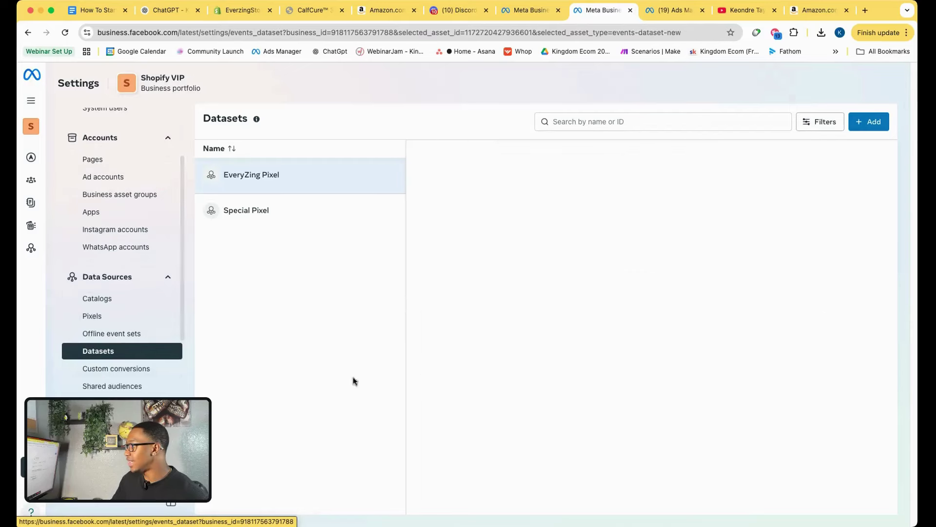
click(631, 209)
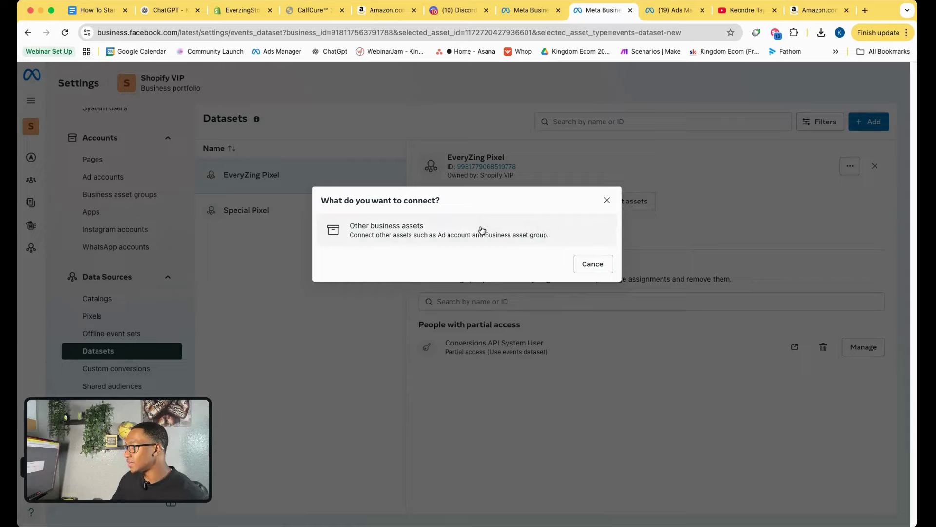
click(481, 230)
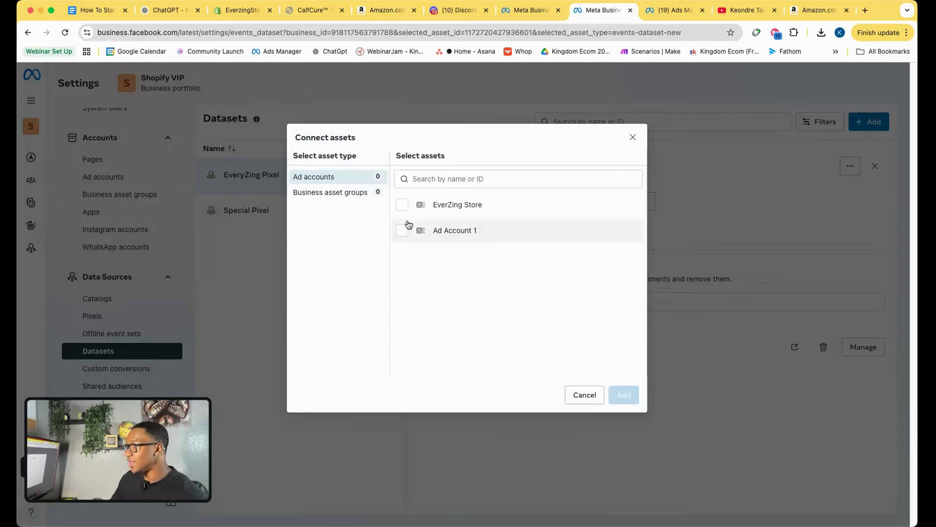
click(406, 209)
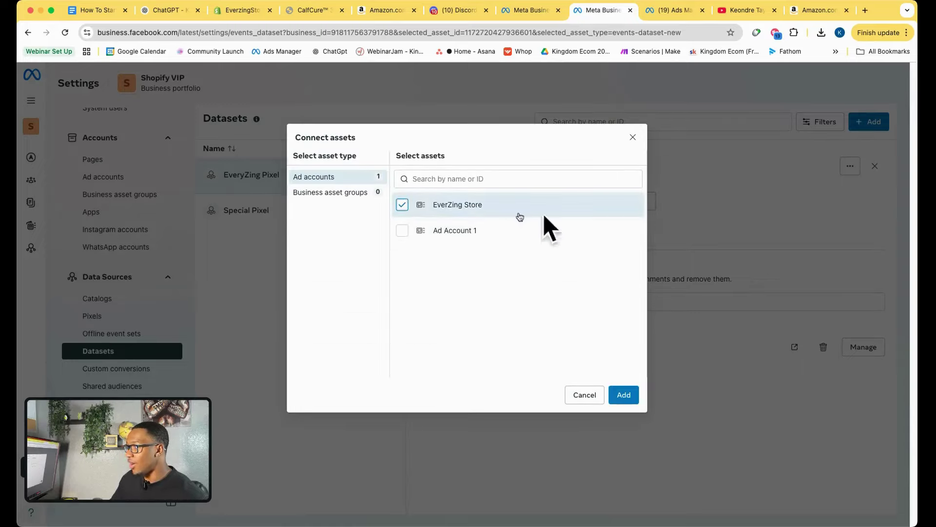
click(624, 395)
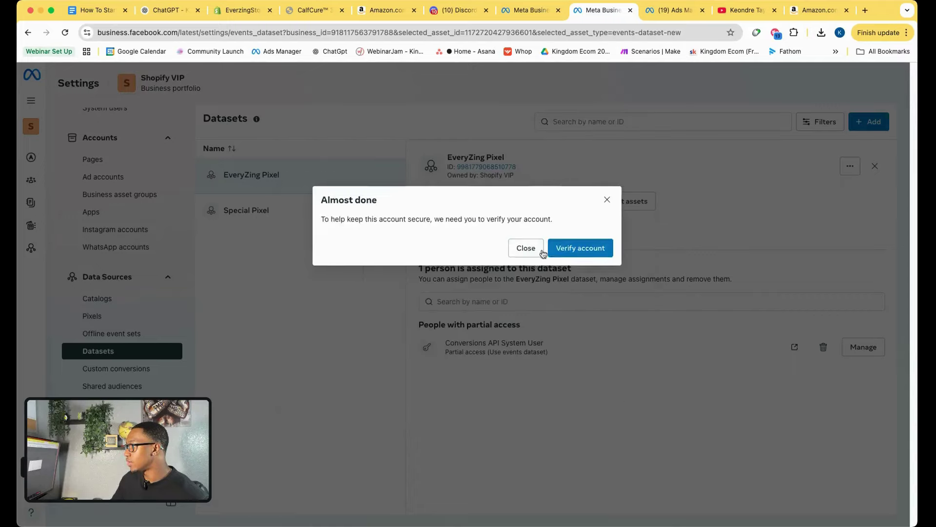
click(609, 262)
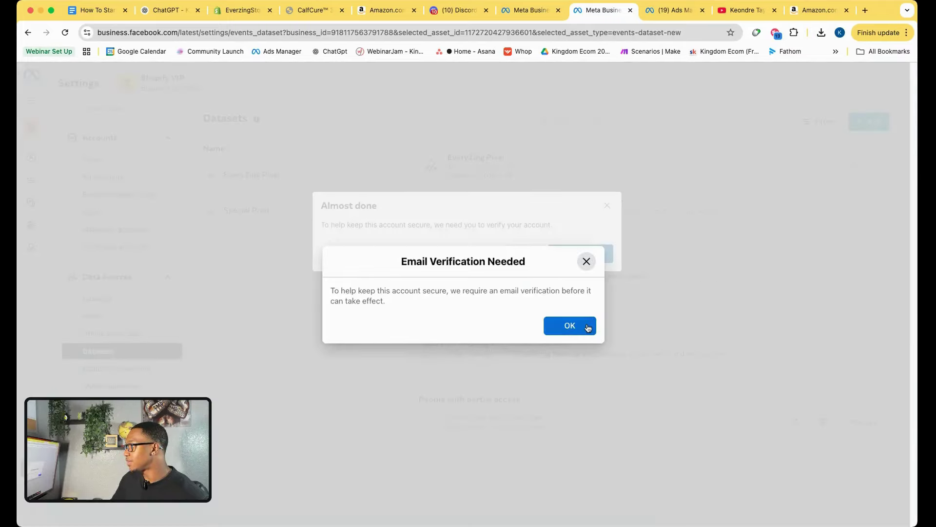
click(569, 325)
click(587, 255)
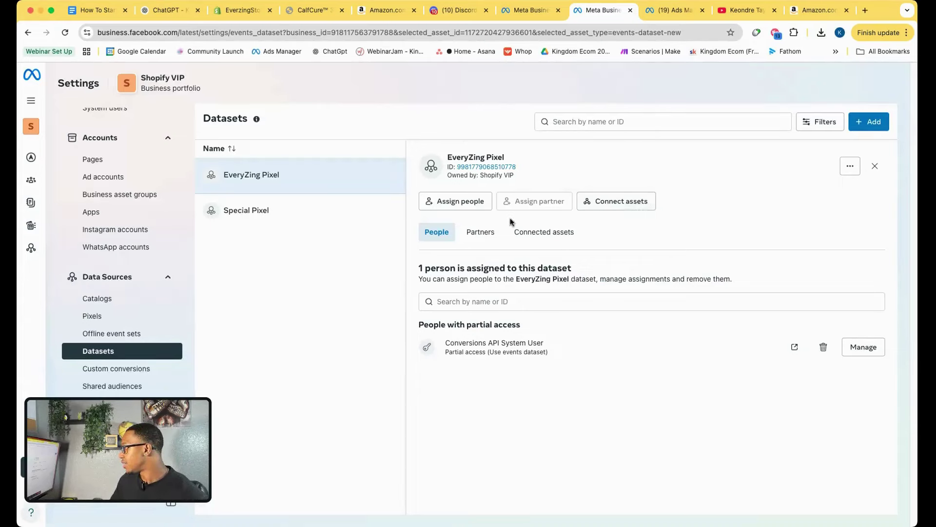
click(556, 233)
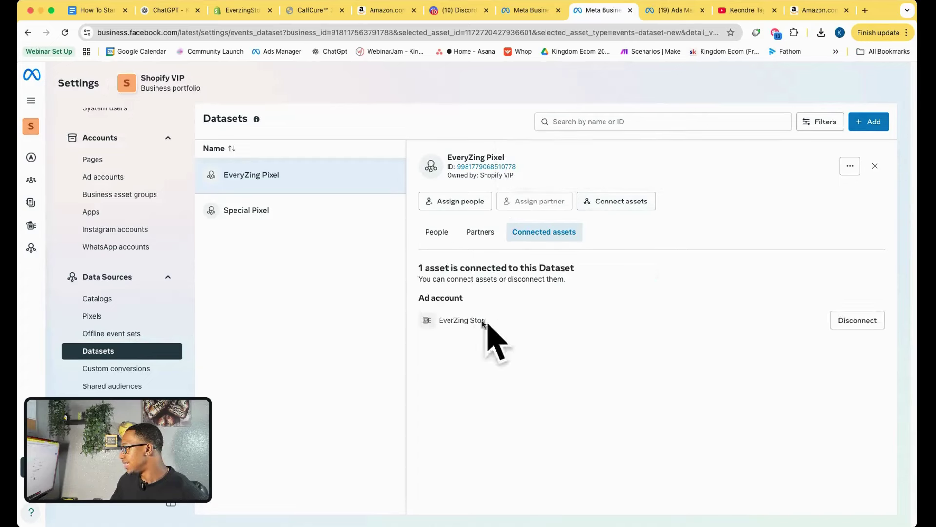
scroll(105, 280, up, 3)
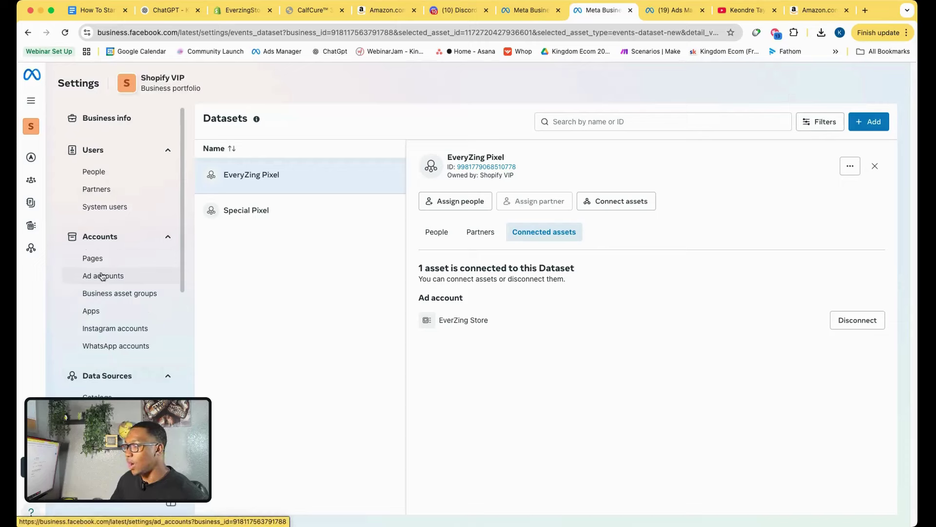
Assign yourself full control (Manage ad accounts) of the EverZing Store ad account.
click(101, 274)
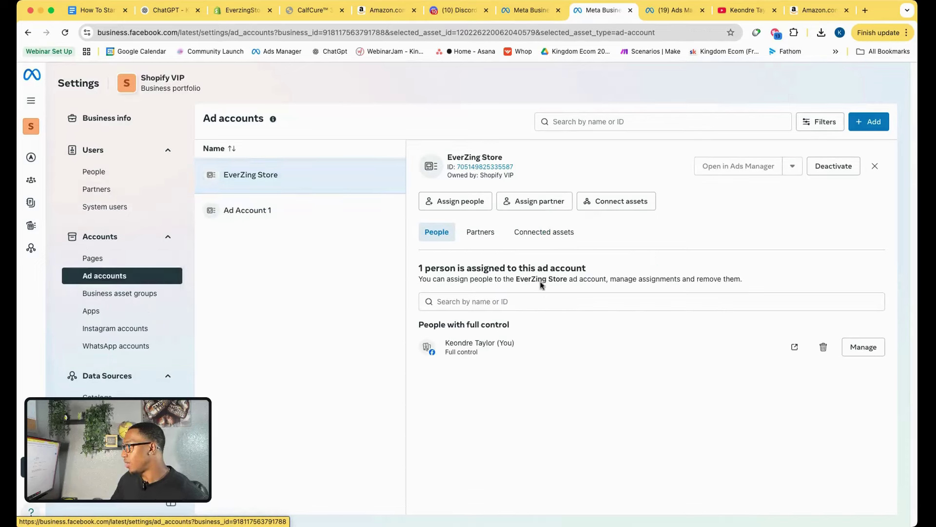
click(458, 200)
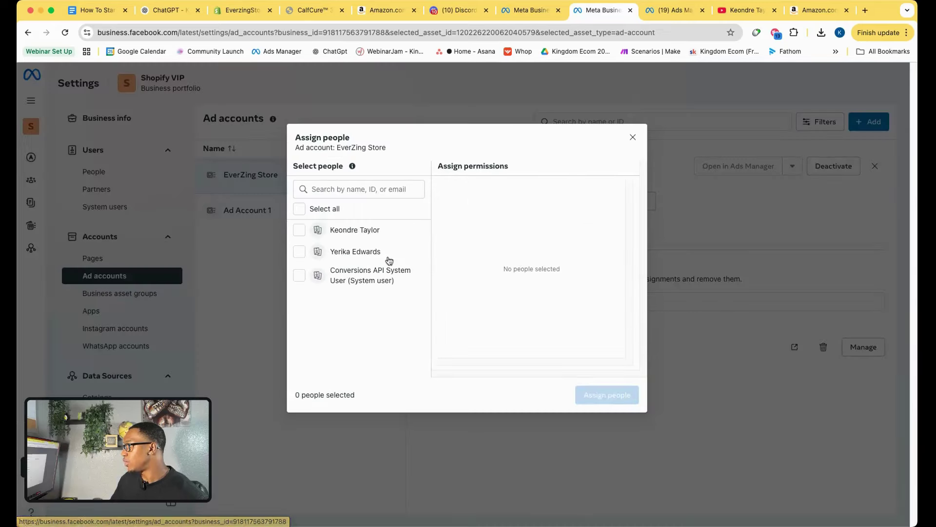
click(299, 229)
click(455, 307)
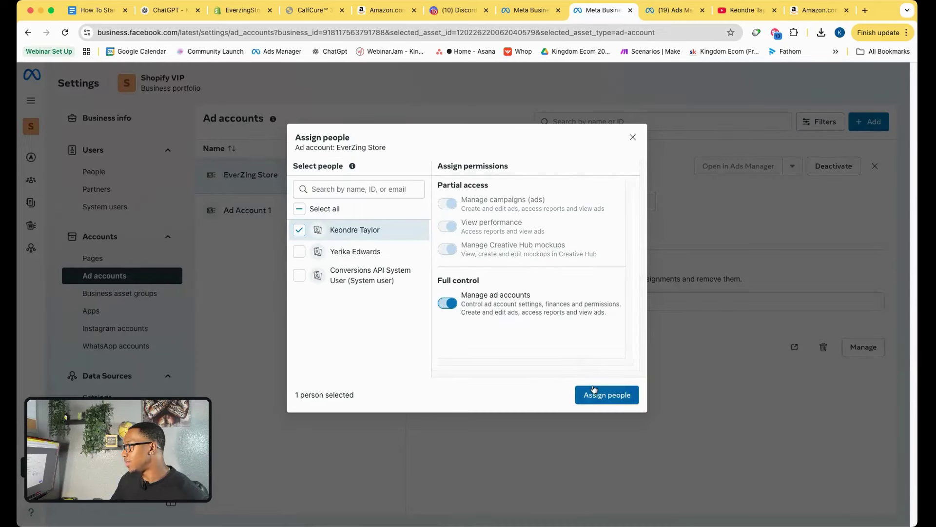
click(607, 395)
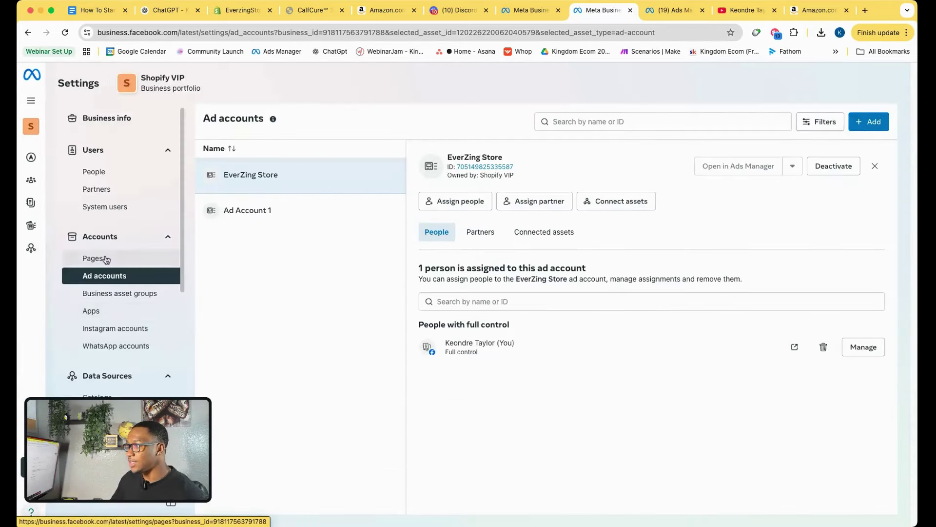
Review the EverZing Store Page's people list, which shows one person with full control.
click(106, 259)
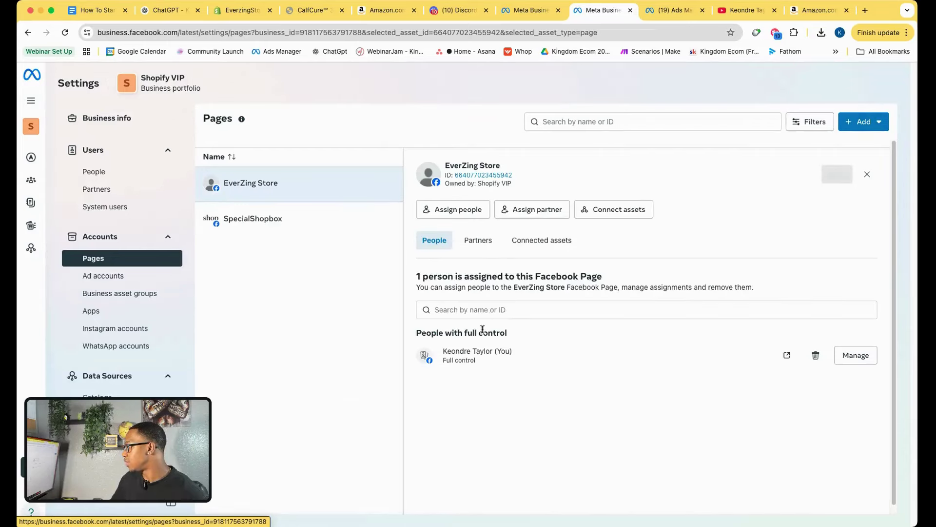
drag(443, 351, 550, 364)
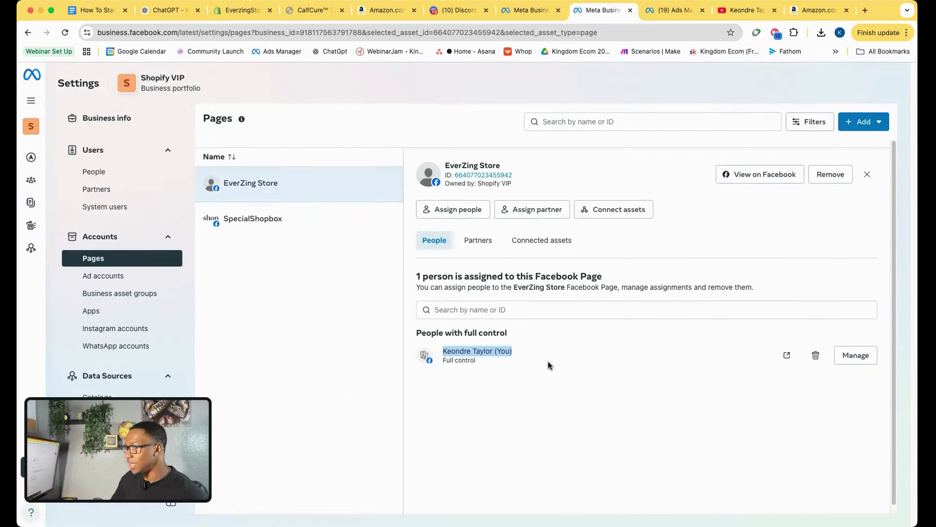
click(73, 152)
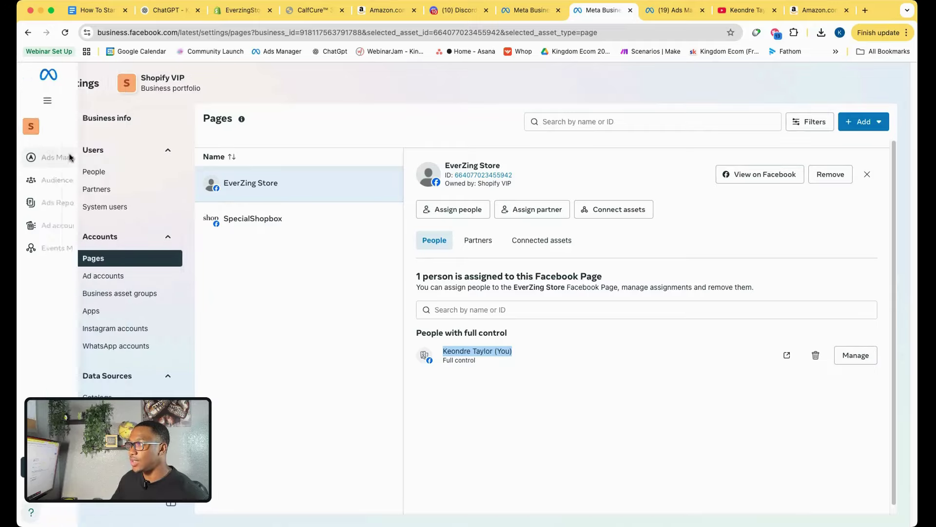
Close the duplicate tabs and switch Ads Manager's Campaigns view to the EverZing Store ad account.
click(715, 10)
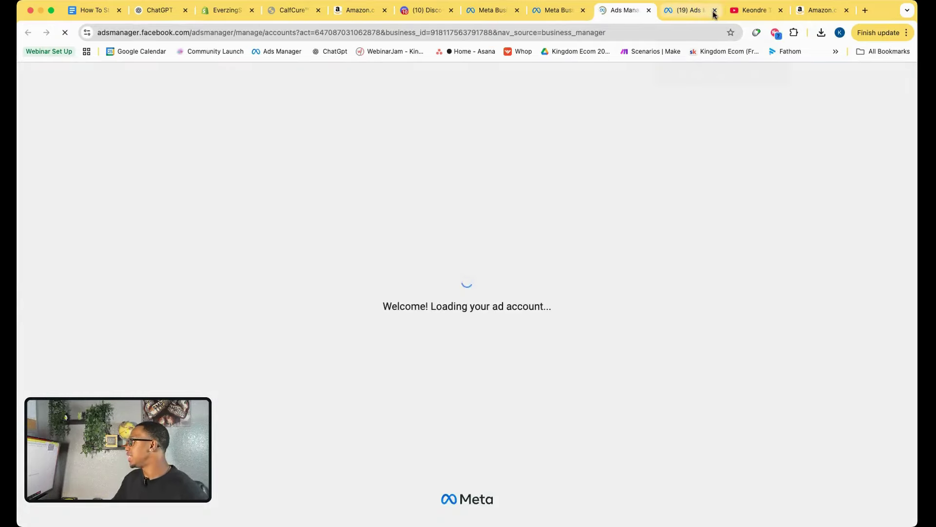
click(583, 11)
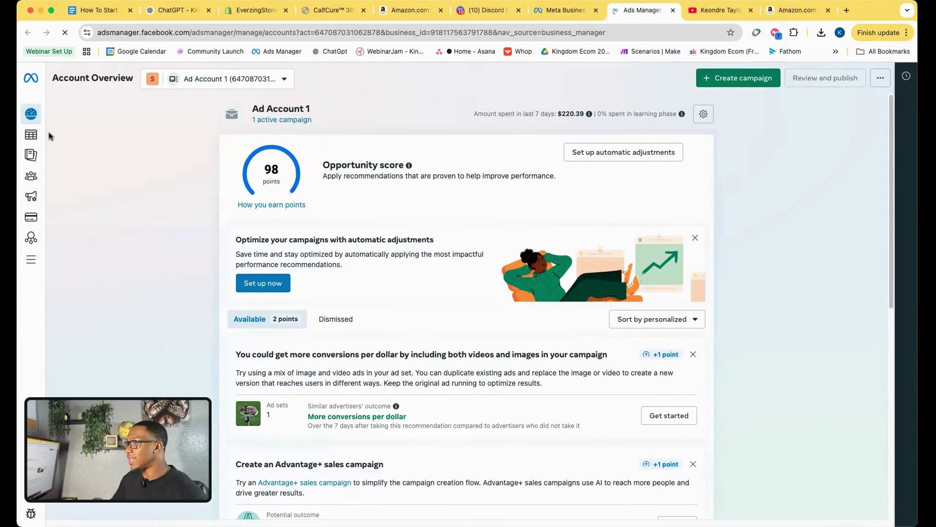
mouse_move(34, 141)
click(74, 134)
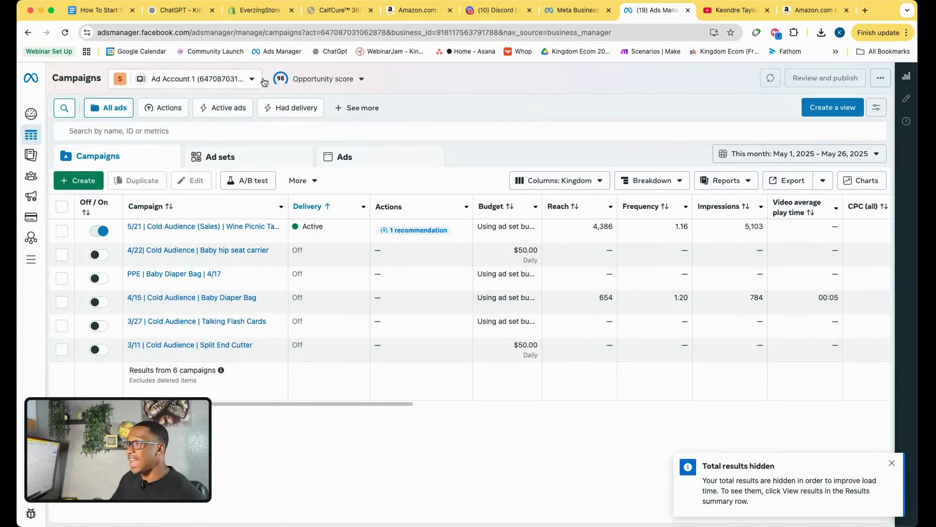
click(215, 80)
click(320, 219)
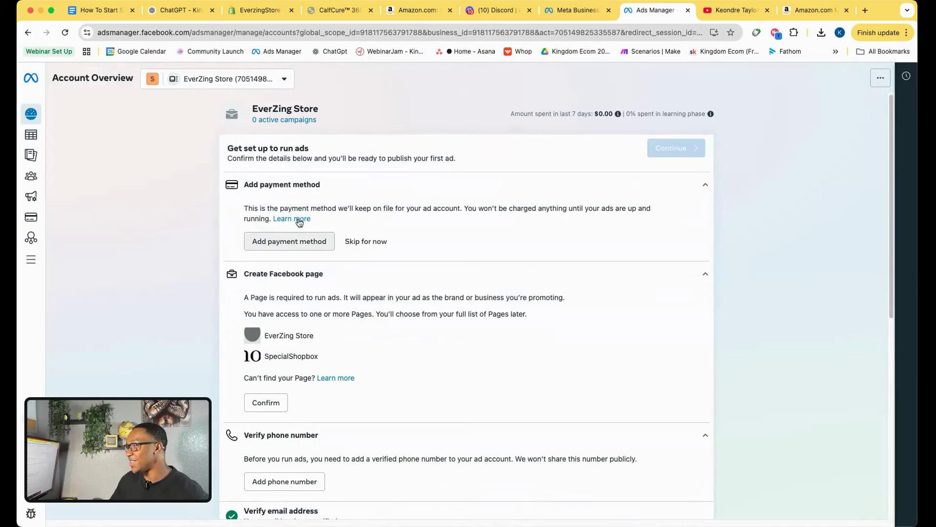
click(30, 135)
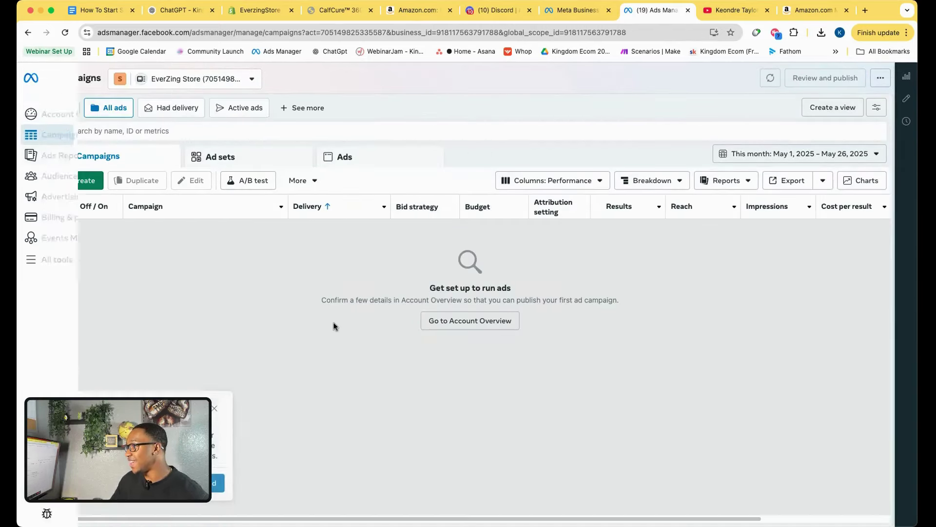
click(214, 404)
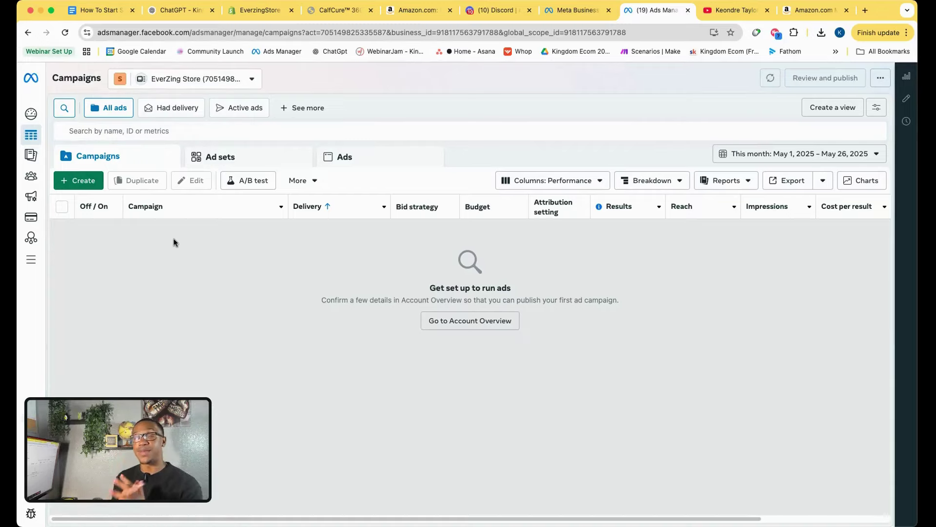
Look over the CalfCure product page, then come back to the Ads Manager campaigns.
click(339, 11)
scroll(278, 216, up, 10)
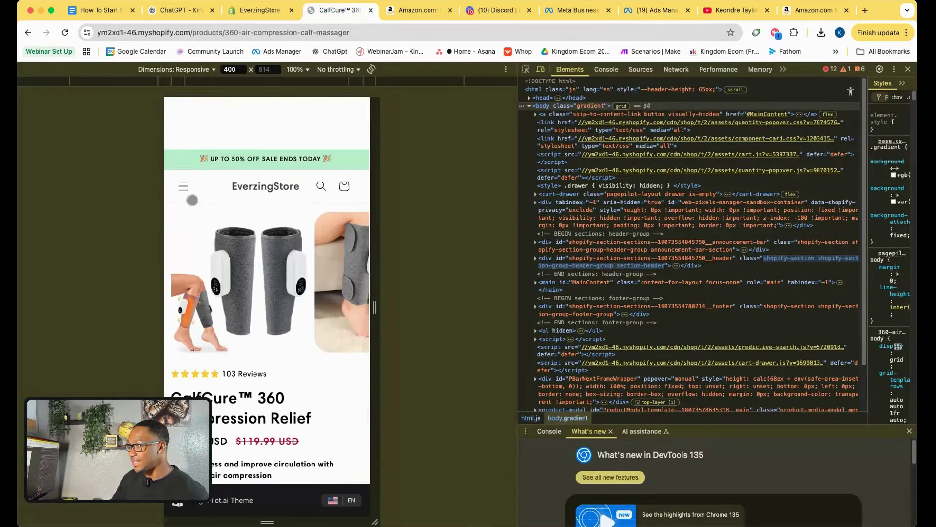
scroll(278, 222, down, 3)
scroll(267, 244, down, 1)
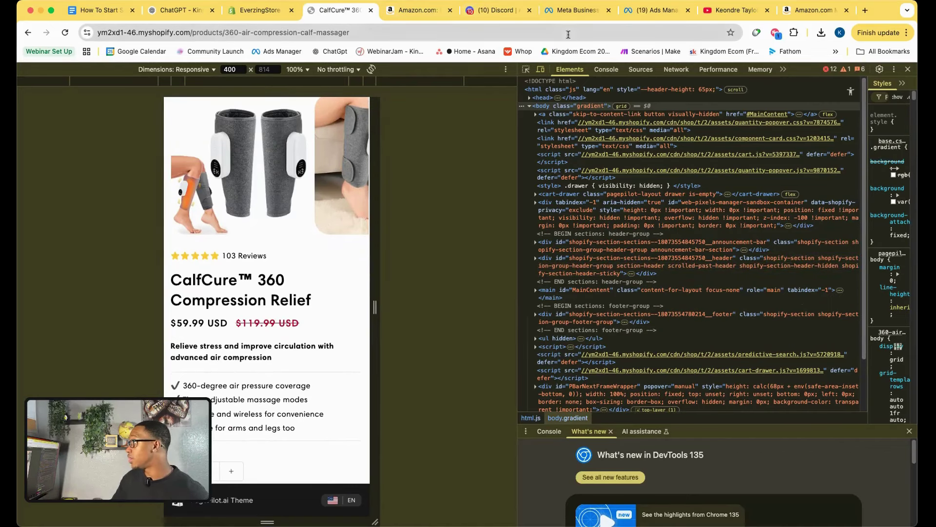
click(655, 15)
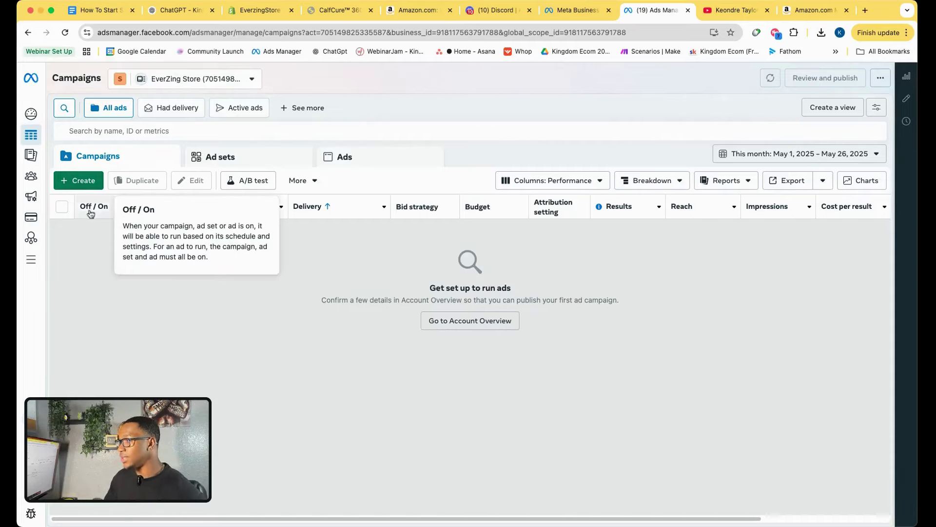
Create a new campaign with the Sales objective using the Manual sales campaign setup.
click(83, 181)
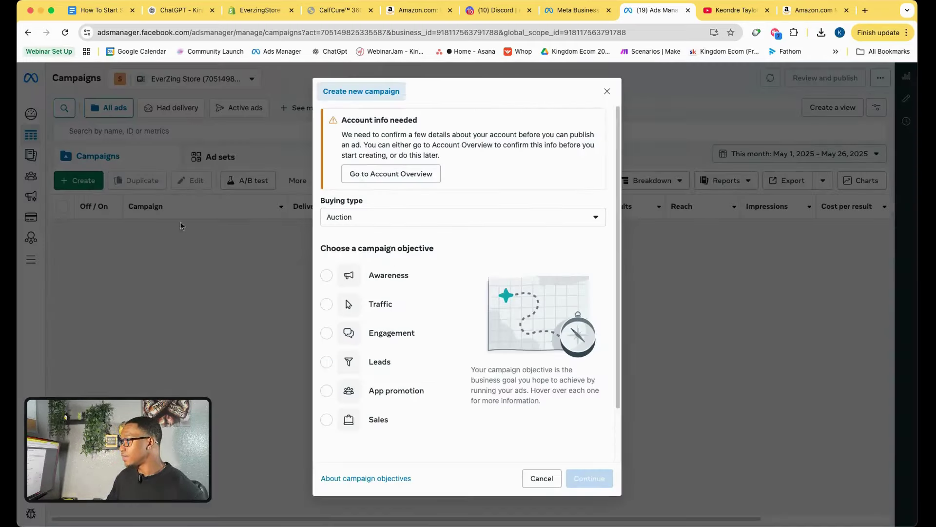
click(368, 425)
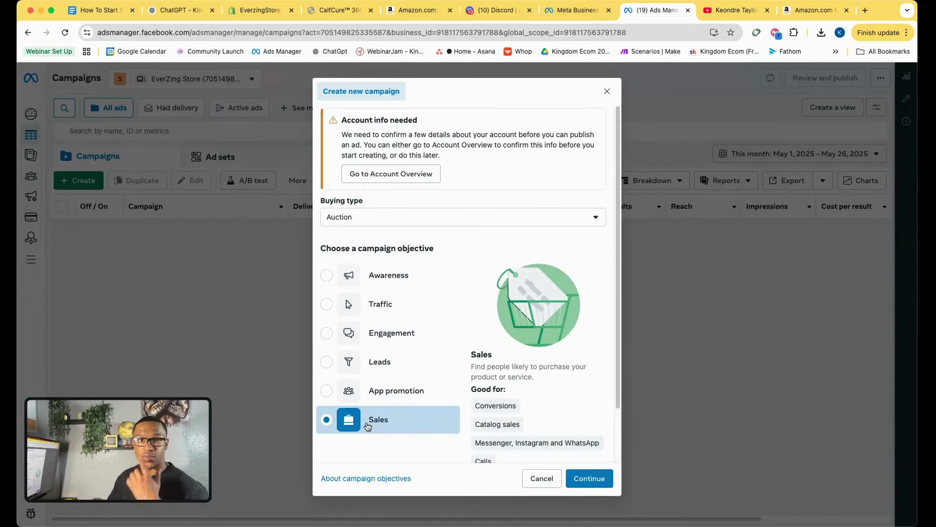
click(341, 10)
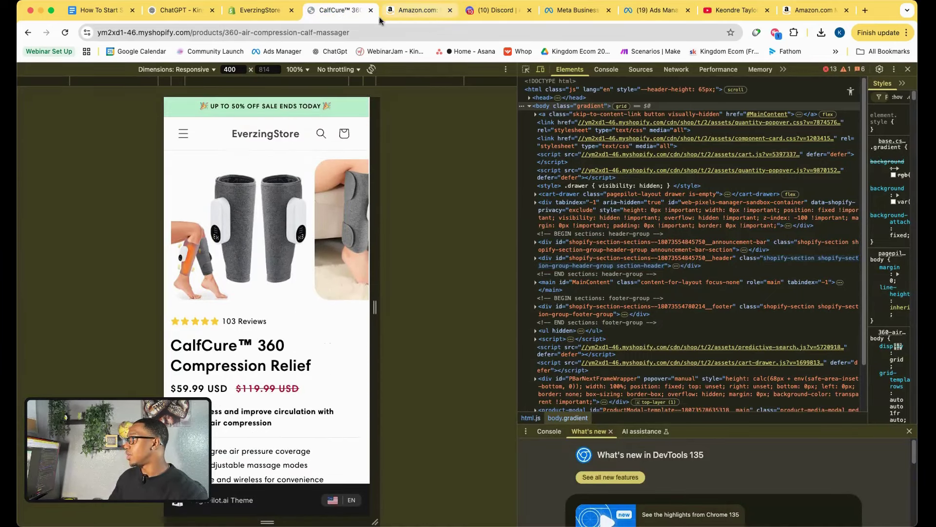
click(657, 10)
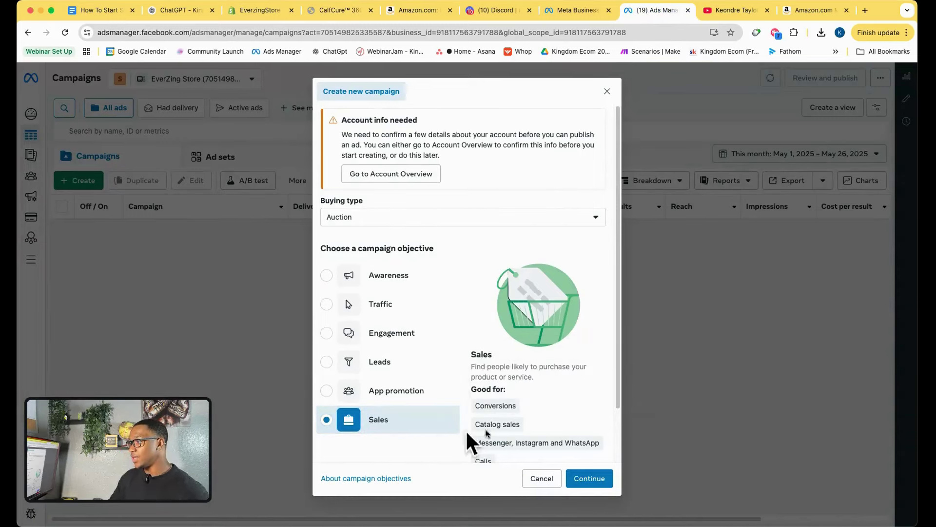
scroll(414, 446, down, 2)
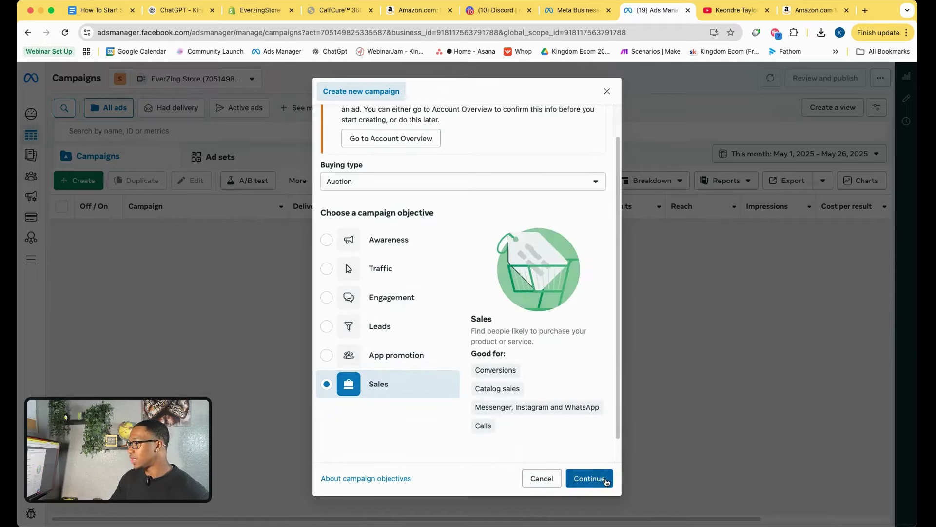
click(605, 479)
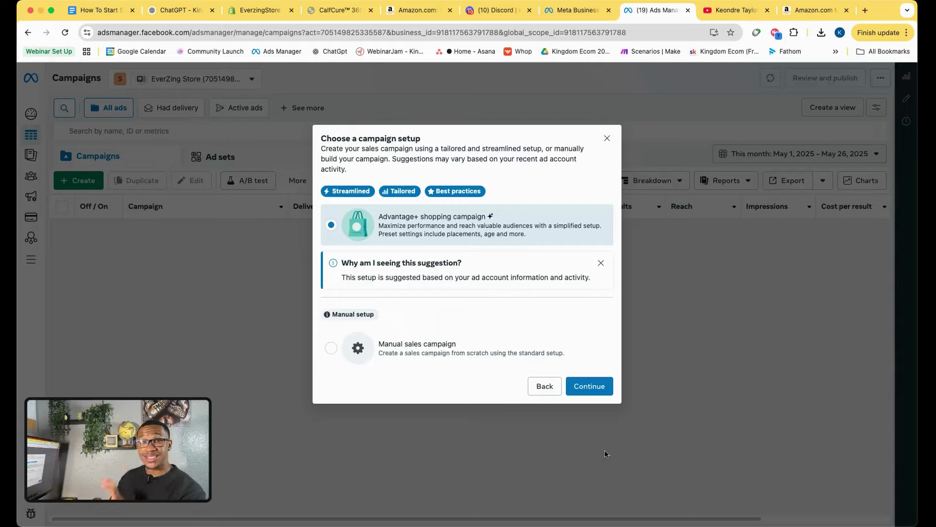
click(448, 354)
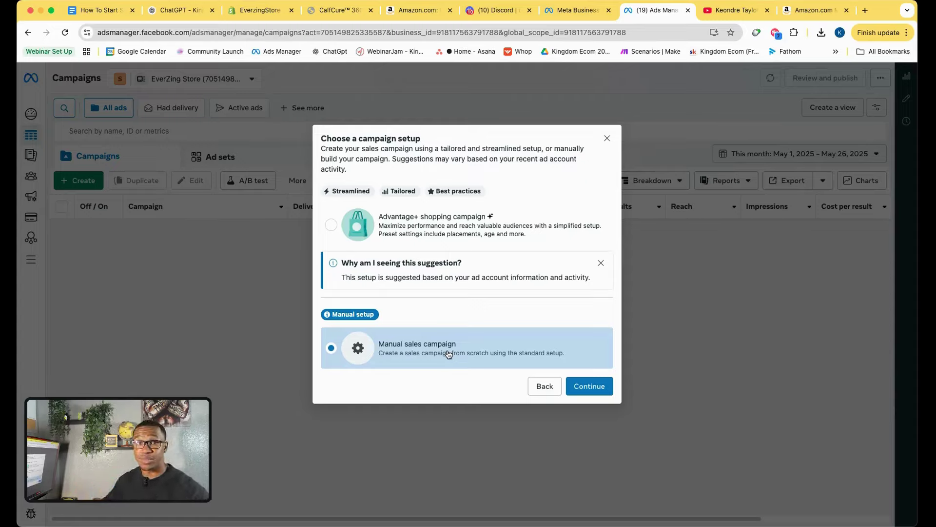
click(593, 386)
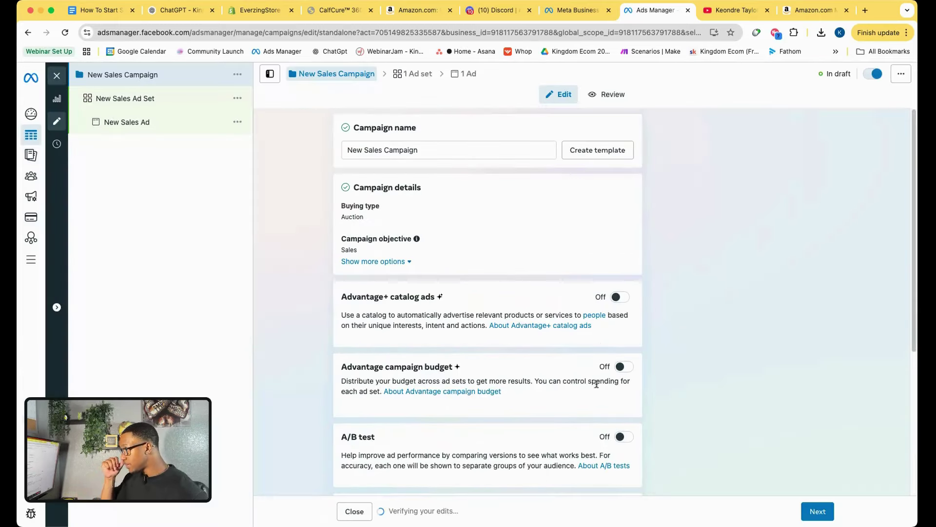
Rename the campaign to '5/27 | Cold Audience | Calf Massager' and review its settings.
drag(441, 152, 324, 148)
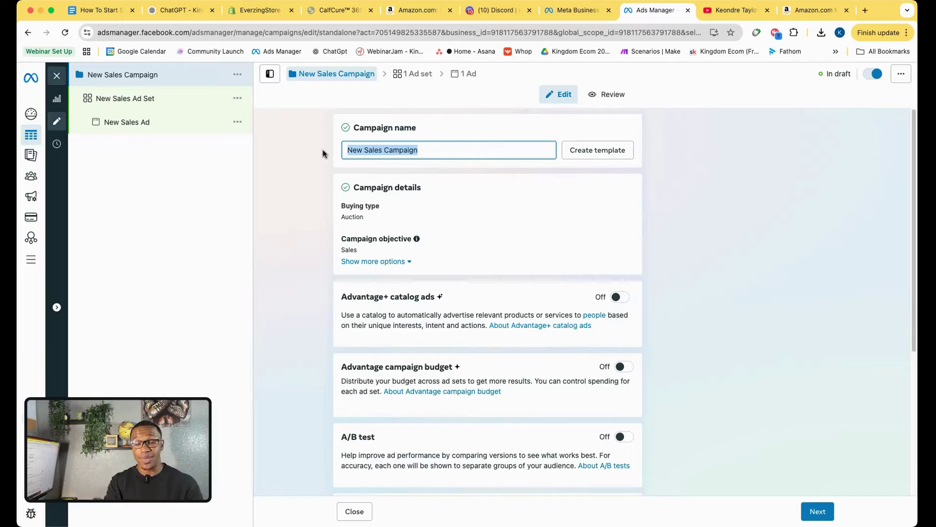
text(5/)
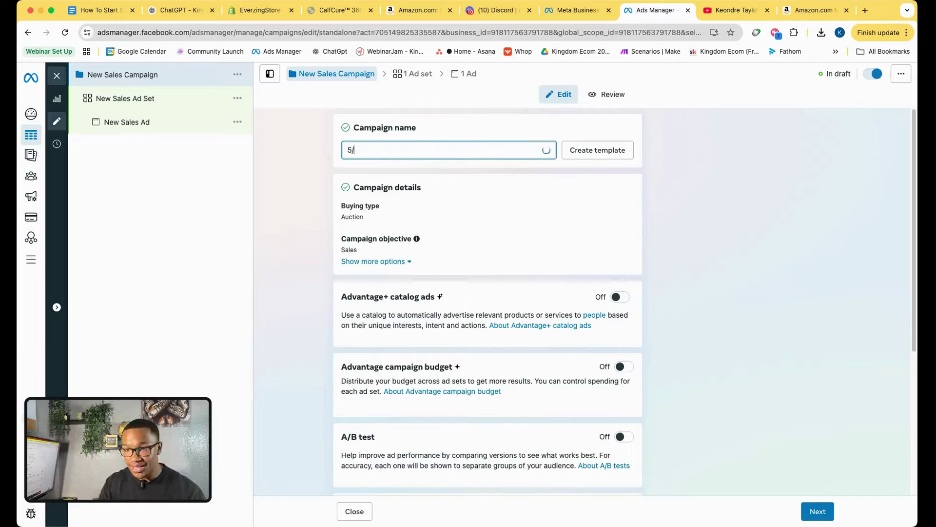
text(27 )
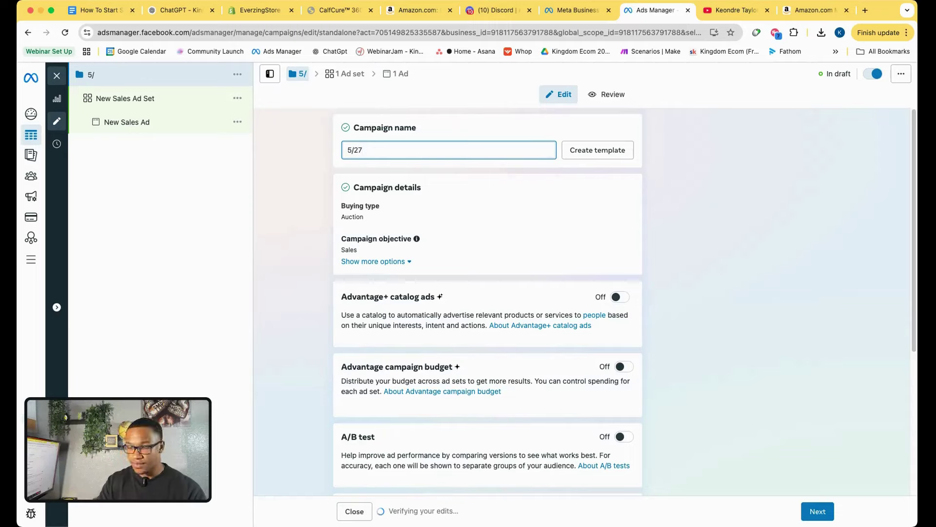
text(| C)
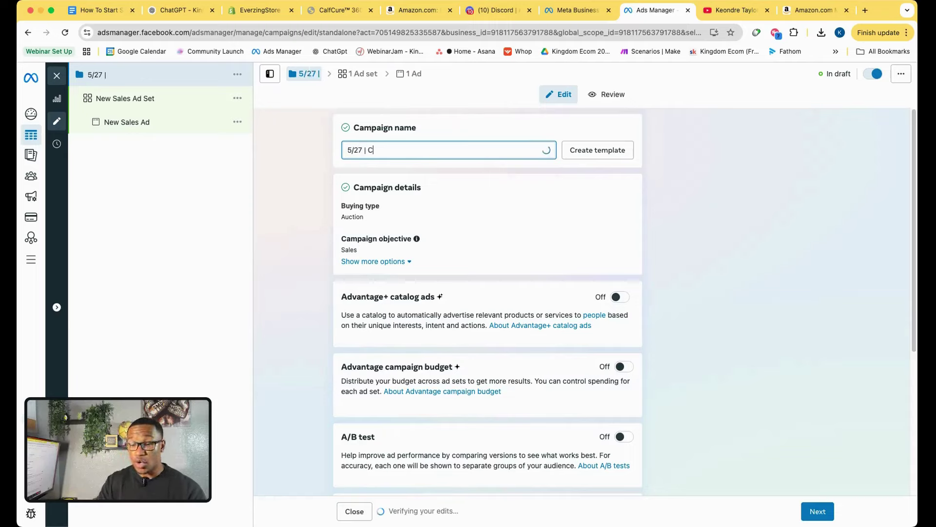
text(Old)
key(BackSpace)
key(BackSpace)
text(old Audience | Calf)
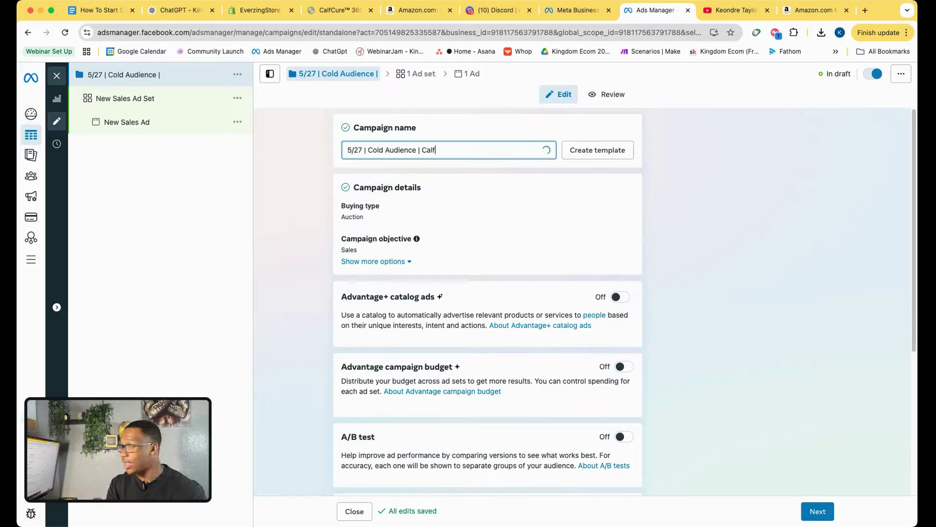
text(er)
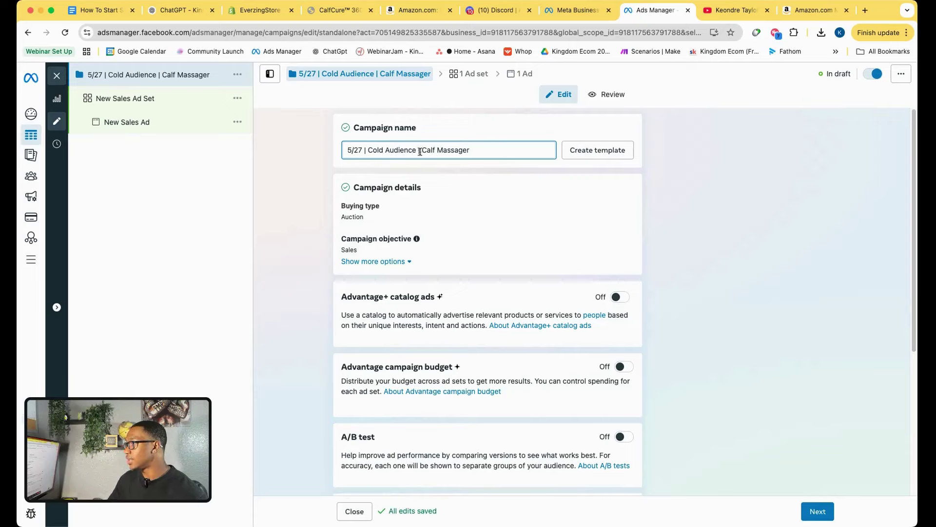
scroll(336, 297, down, 5)
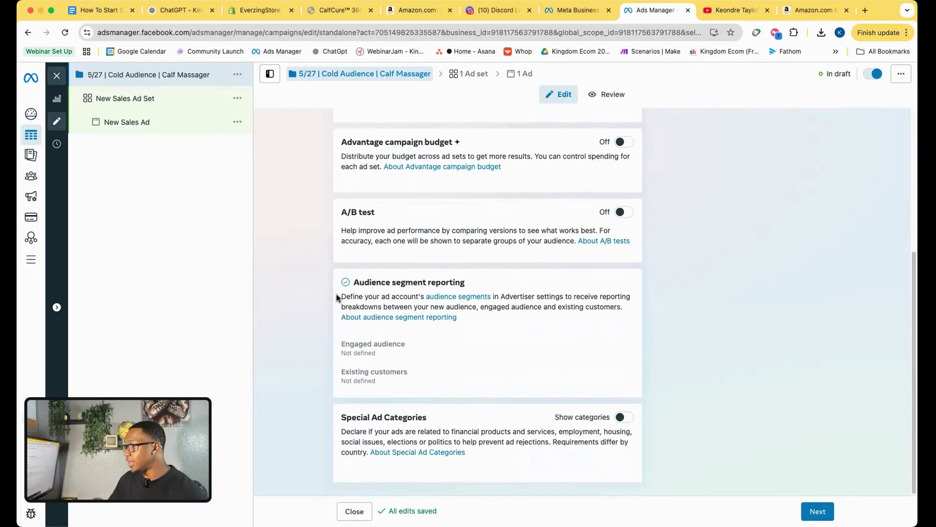
scroll(336, 297, up, 5)
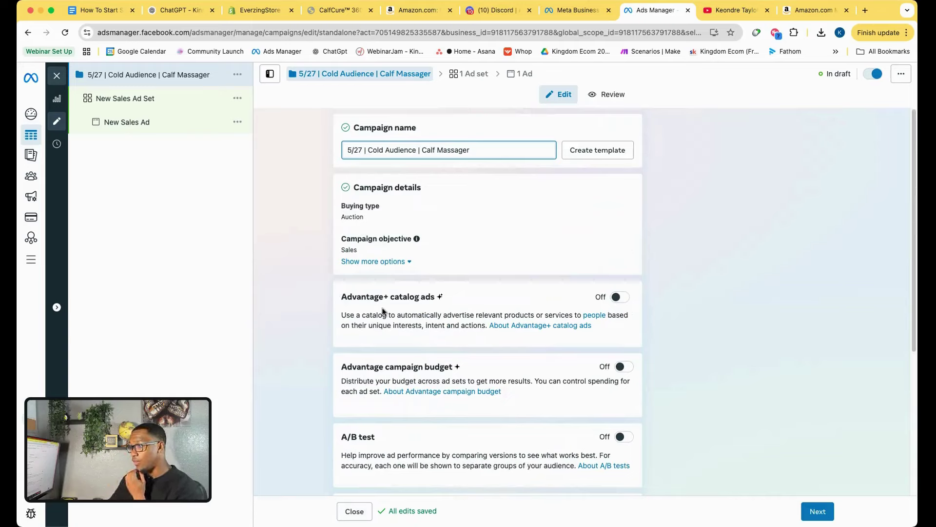
drag(341, 298, 463, 297)
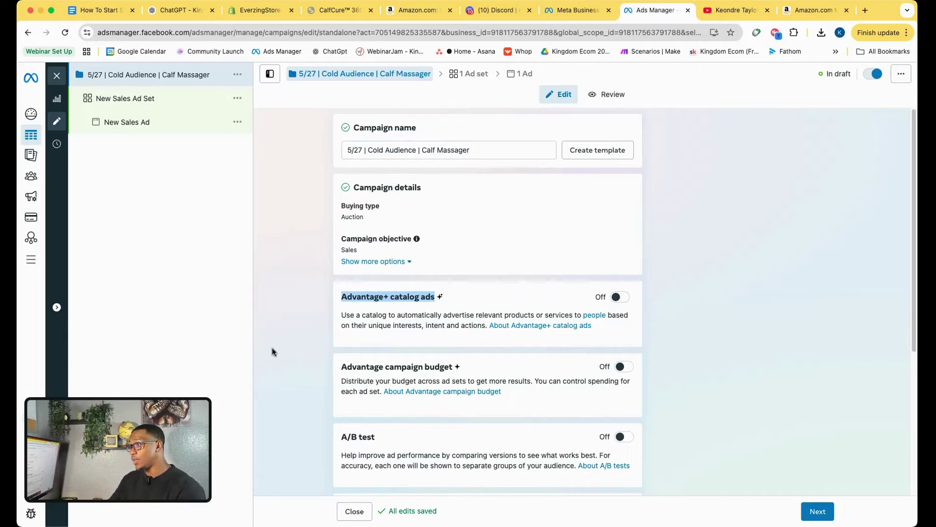
click(293, 325)
scroll(313, 318, down, 4)
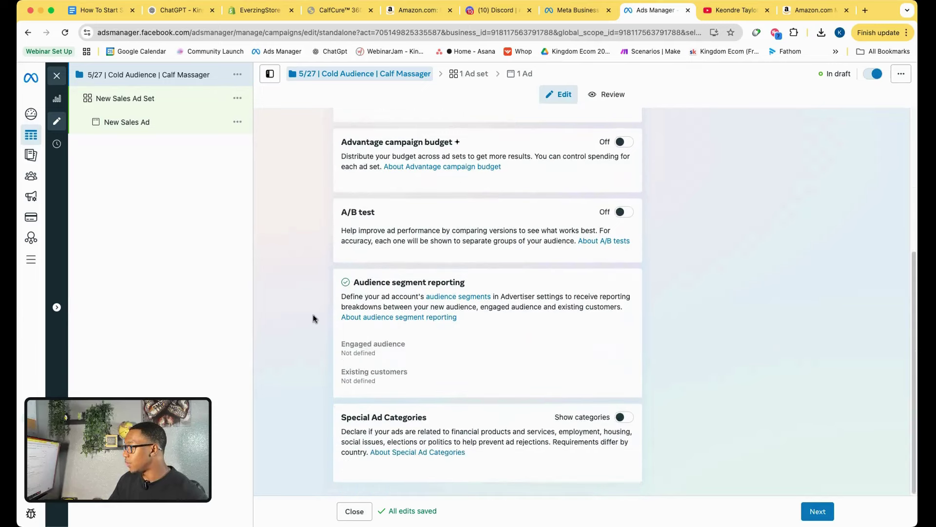
scroll(313, 318, up, 5)
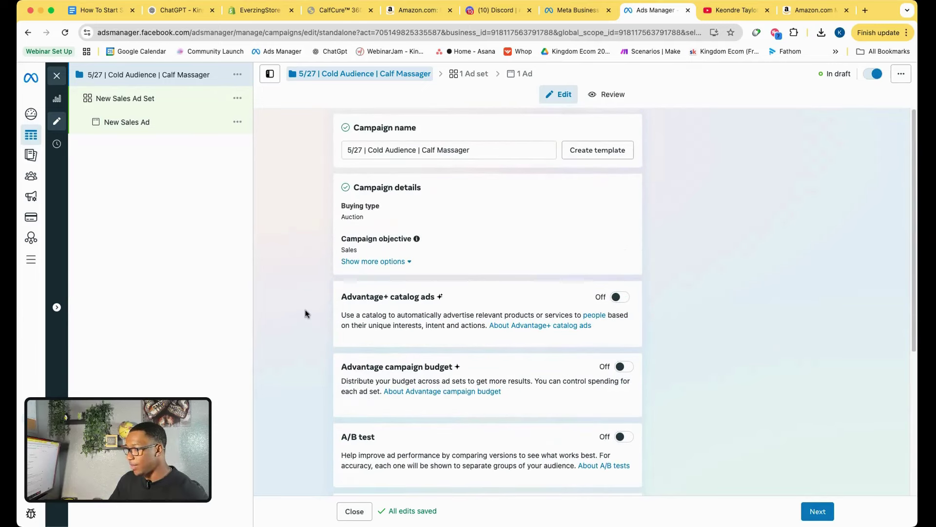
Go to the ad set settings and make Website the conversion location.
click(818, 510)
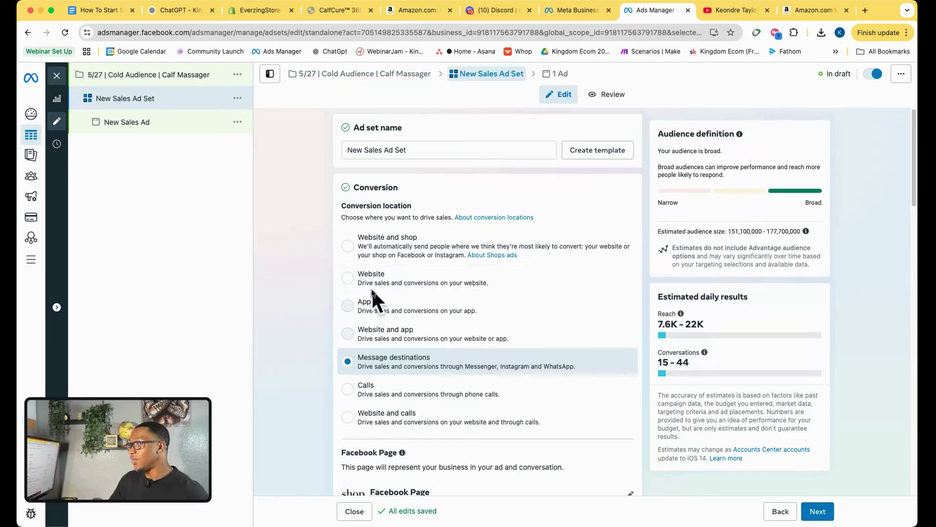
drag(413, 207, 330, 215)
click(320, 244)
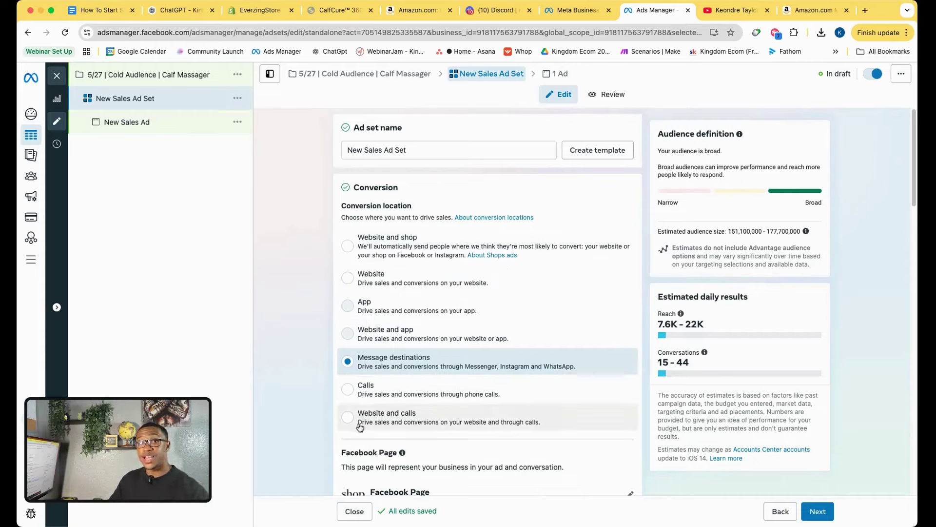
click(375, 283)
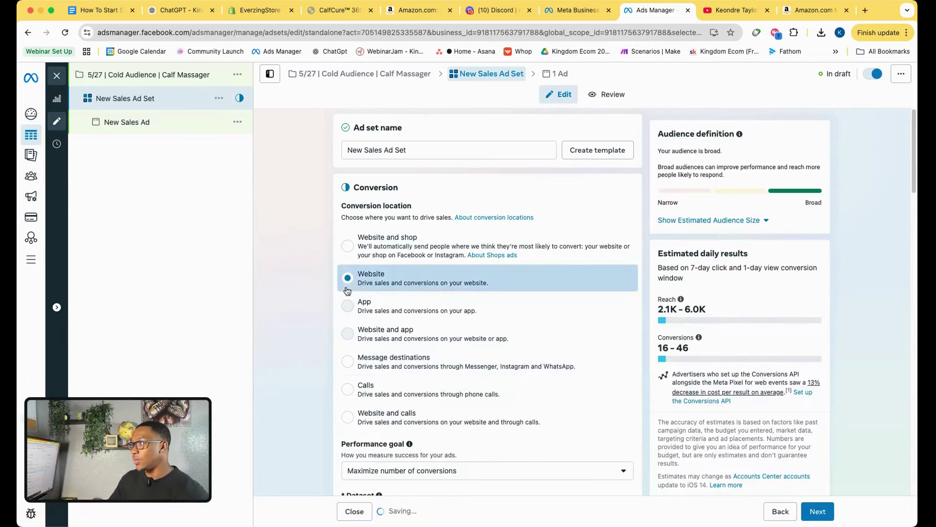
Search 'pu' and choose Purchase as the conversion event, then scroll down to Budget & schedule.
scroll(371, 358, down, 4)
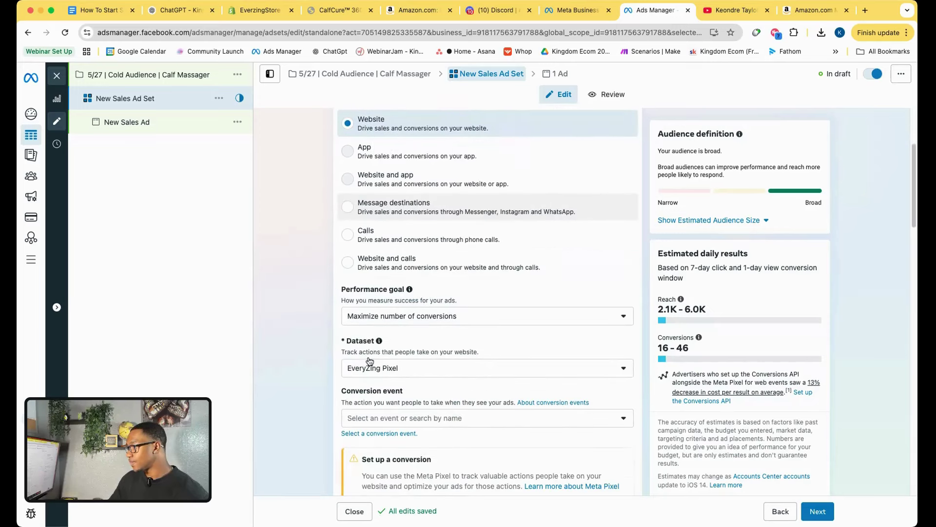
drag(344, 328, 375, 325)
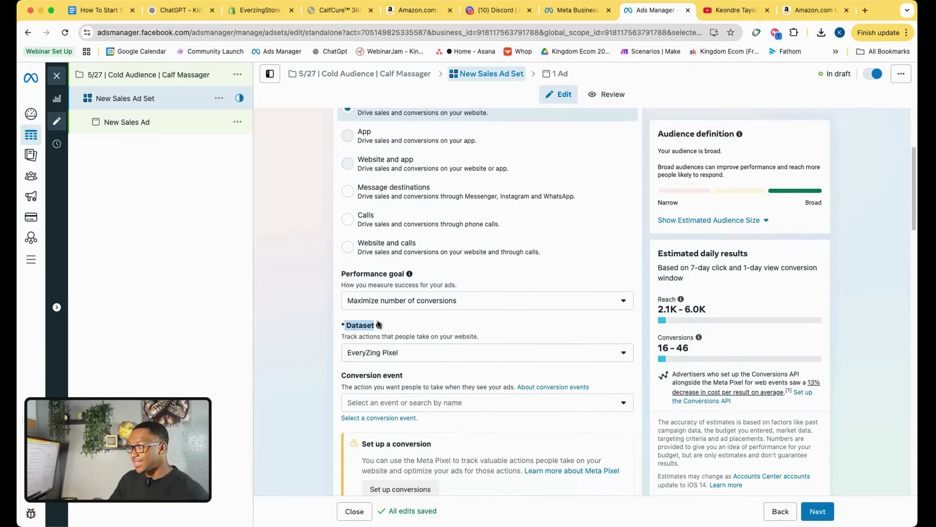
click(380, 408)
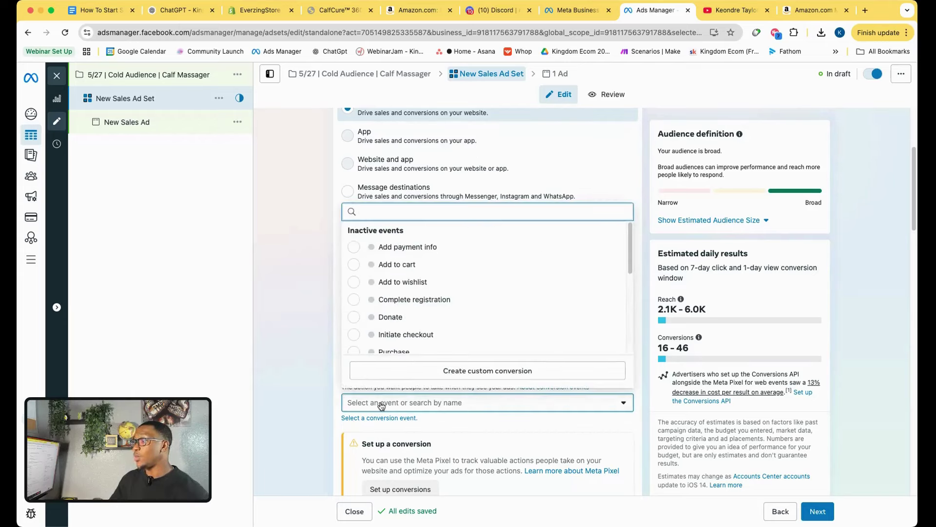
text(pu)
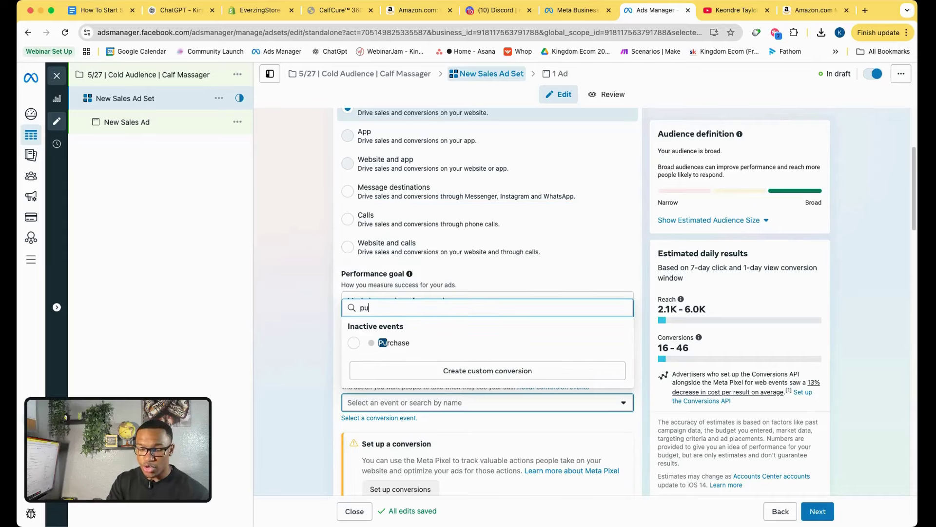
click(396, 344)
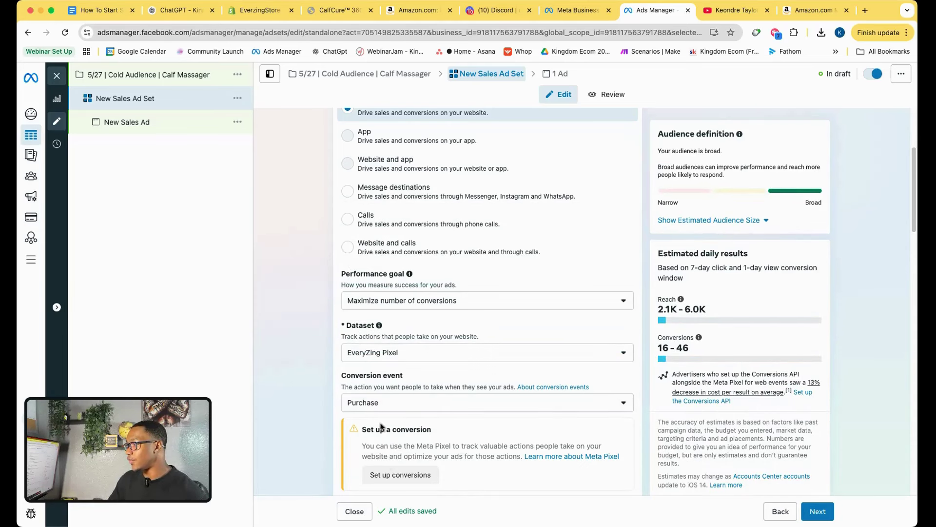
scroll(414, 409, down, 2)
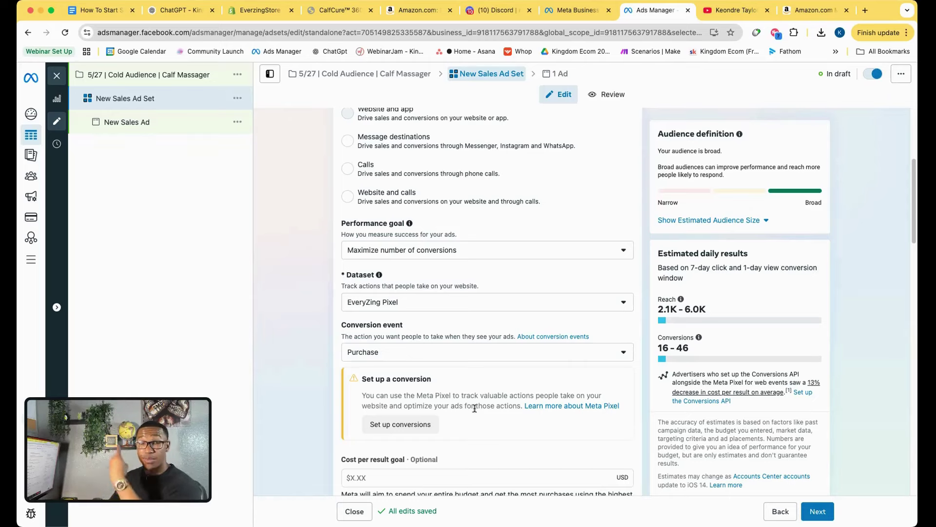
scroll(302, 396, down, 5)
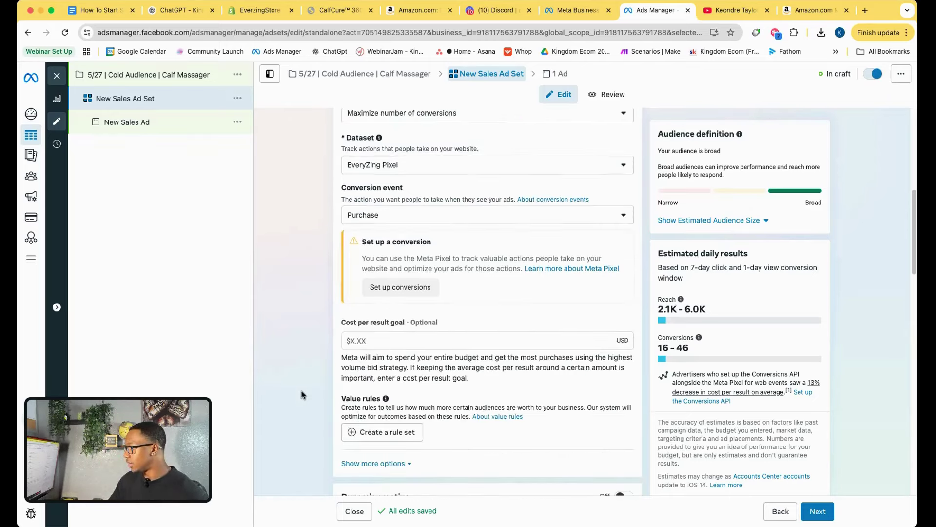
scroll(302, 396, down, 6)
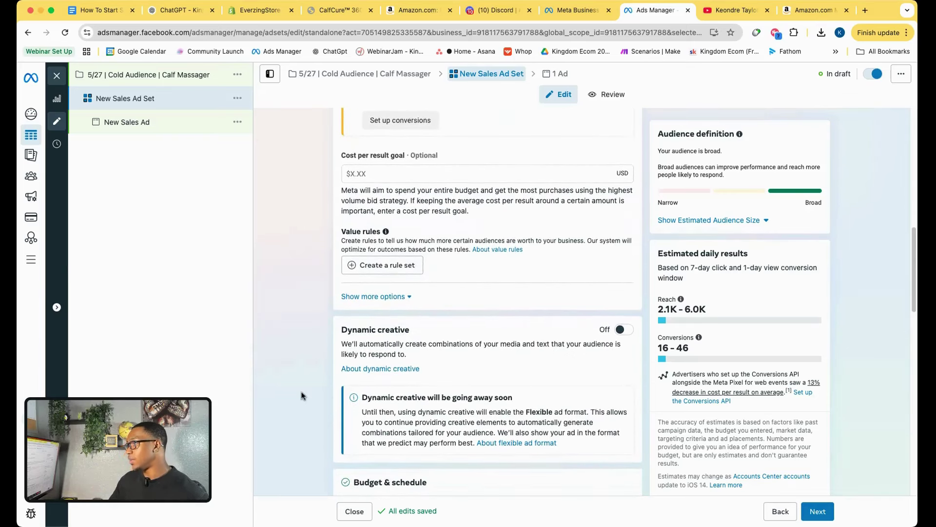
scroll(302, 396, down, 4)
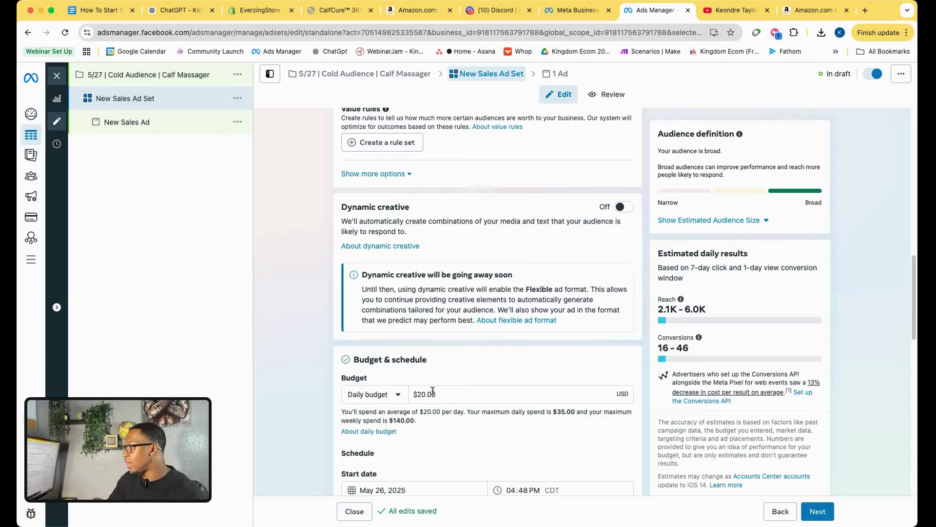
Set the ad set's daily budget to $5.00.
drag(427, 394, 416, 394)
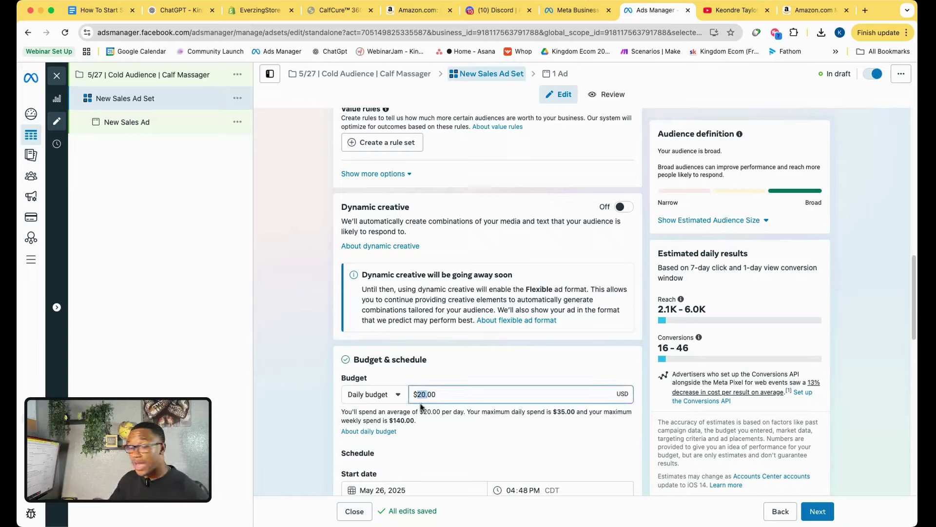
text(5)
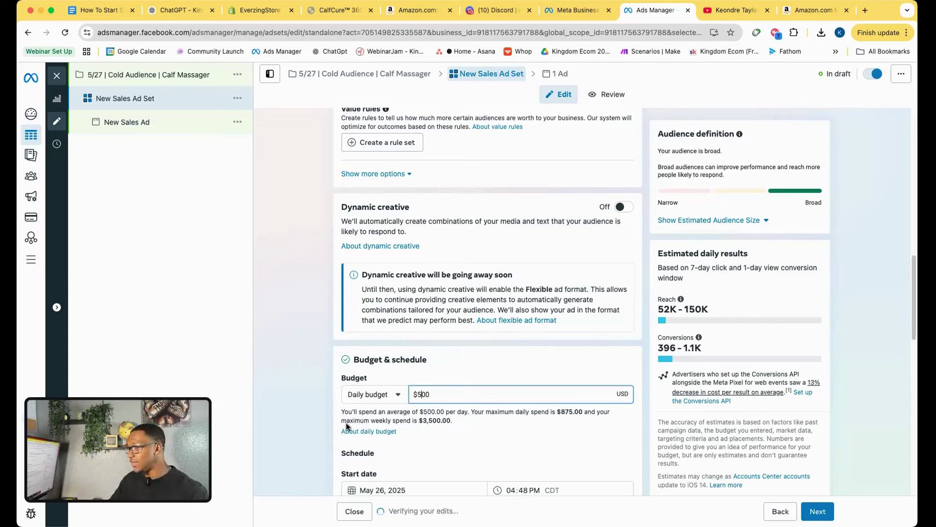
click(301, 407)
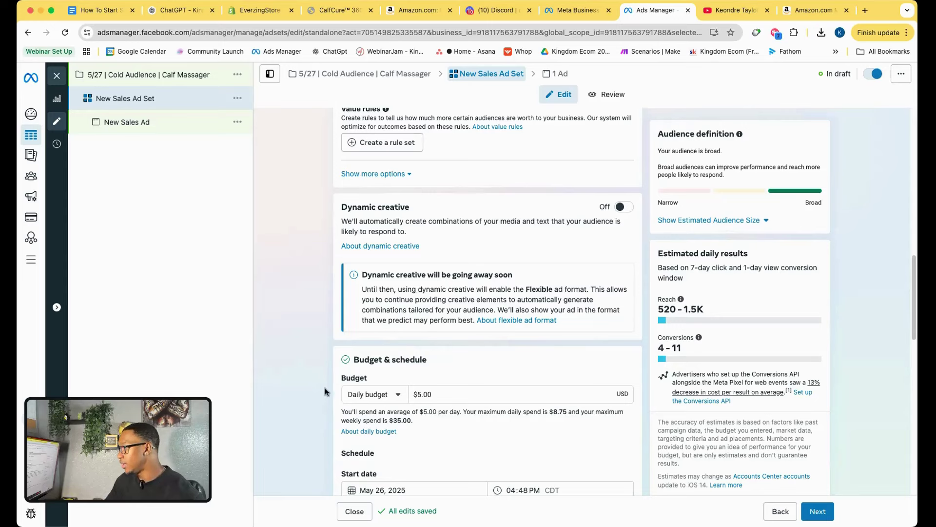
Schedule the ad set to start May 27, 2025 at 12:00 AM.
scroll(317, 386, down, 3)
scroll(317, 385, down, 1)
click(381, 407)
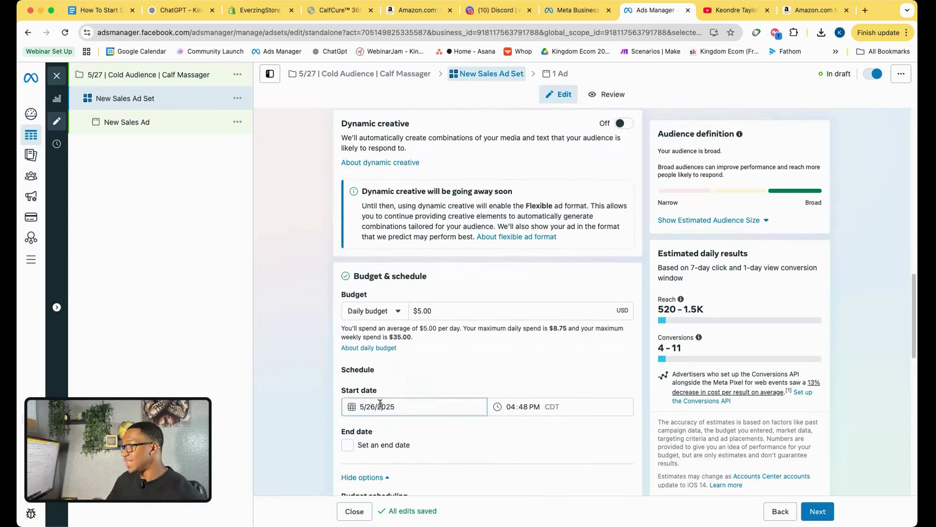
click(391, 381)
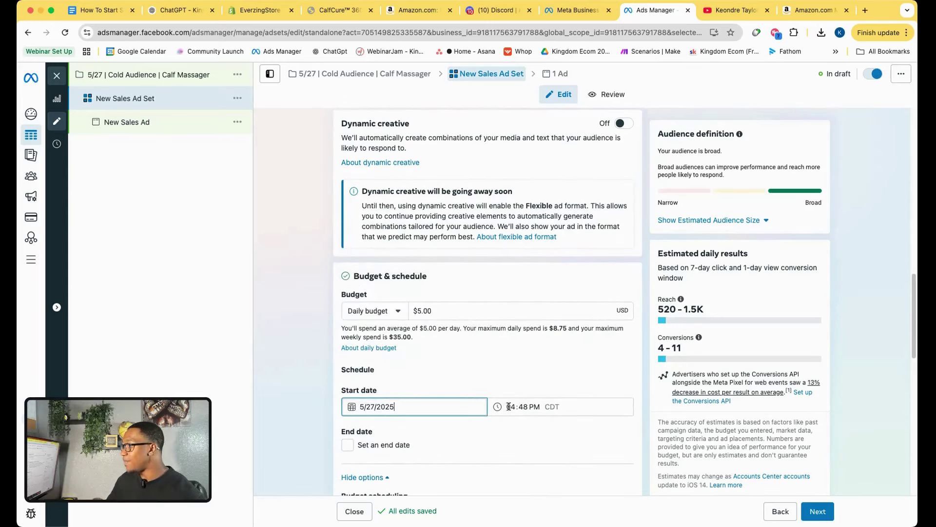
click(509, 407)
text(12)
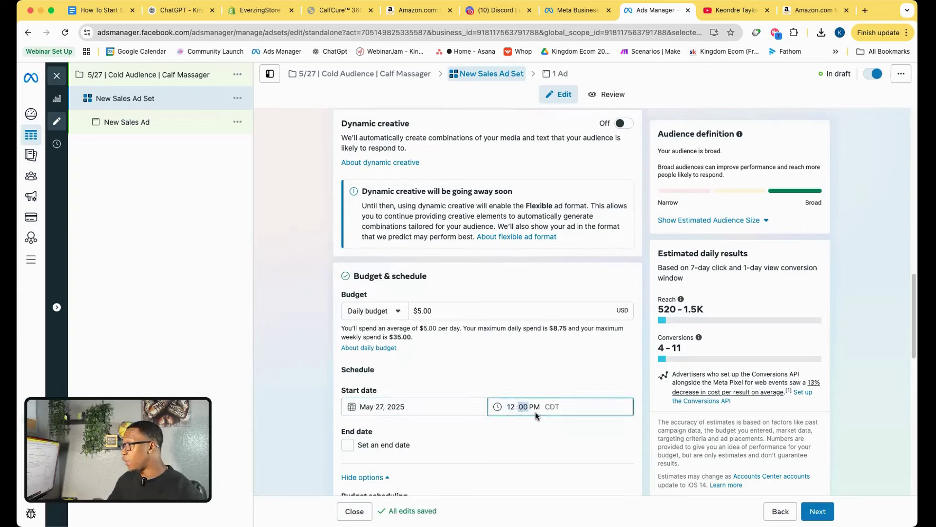
text(00a)
click(315, 394)
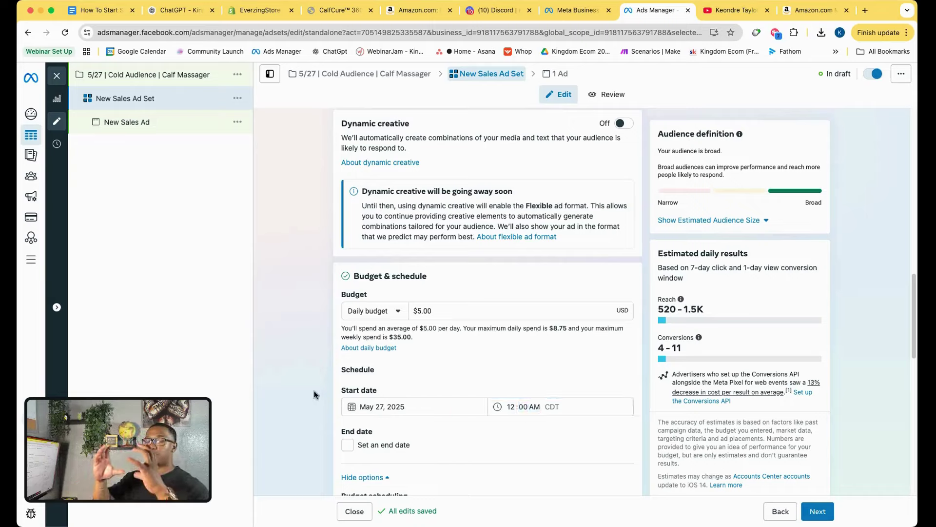
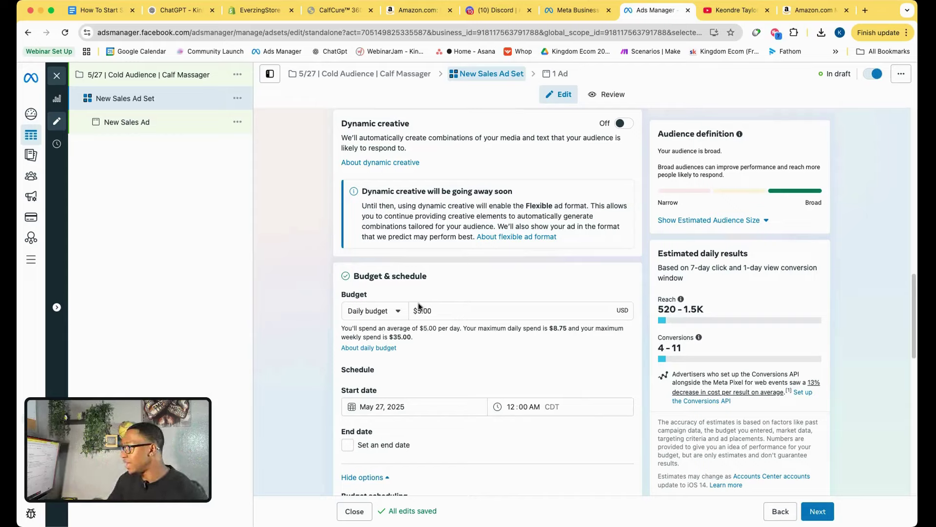
Rename the New Sales Ad Set ad set to 'Open'.
scroll(293, 385, down, 5)
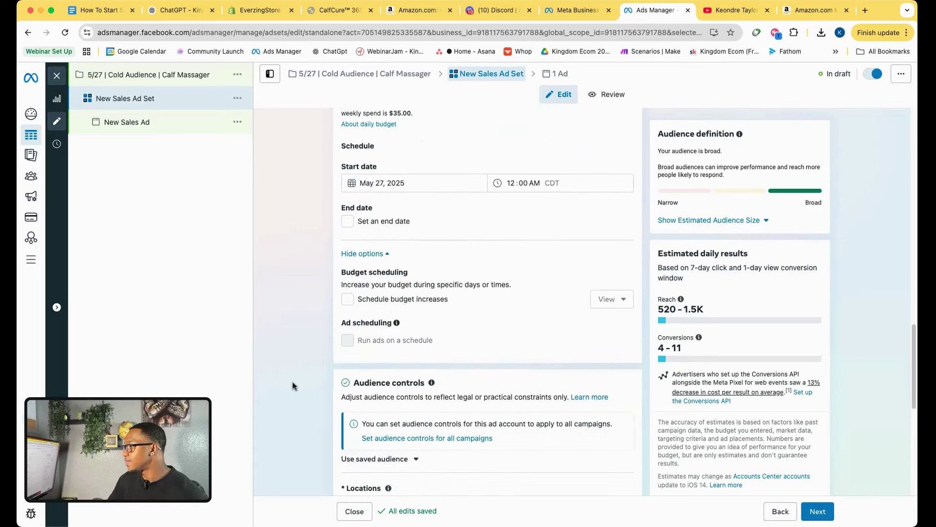
scroll(292, 385, down, 8)
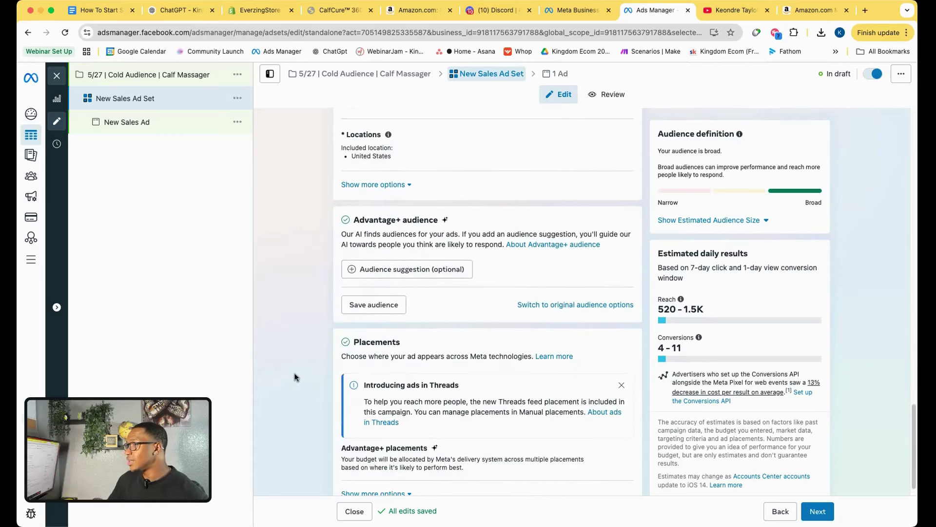
double_click(177, 99)
drag(177, 99, 81, 99)
text(Open)
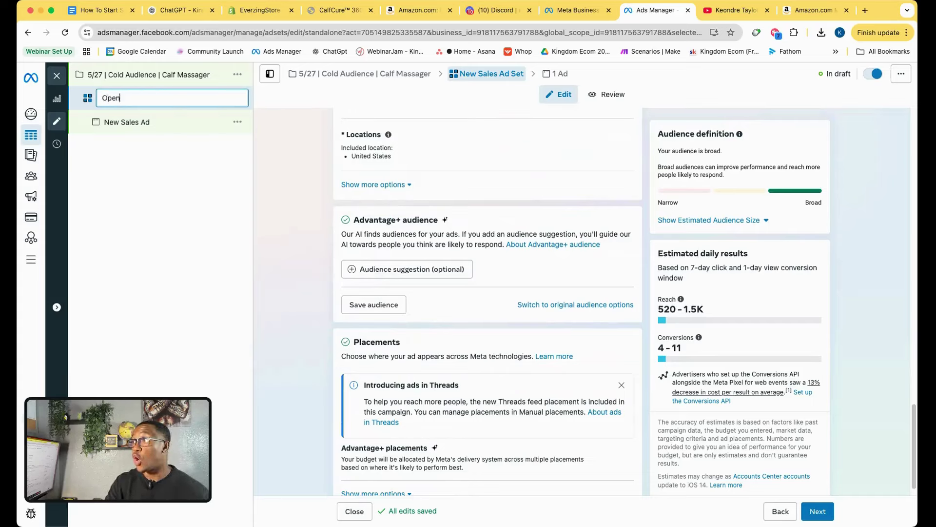
click(296, 271)
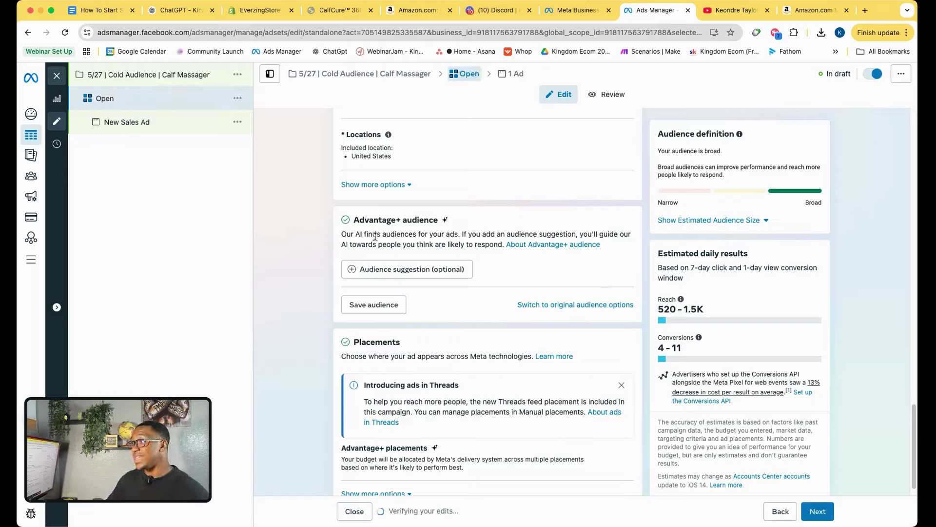
Review the Open ad set's settings: Website conversions, Purchase event, $5.00 daily budget.
drag(478, 221, 334, 236)
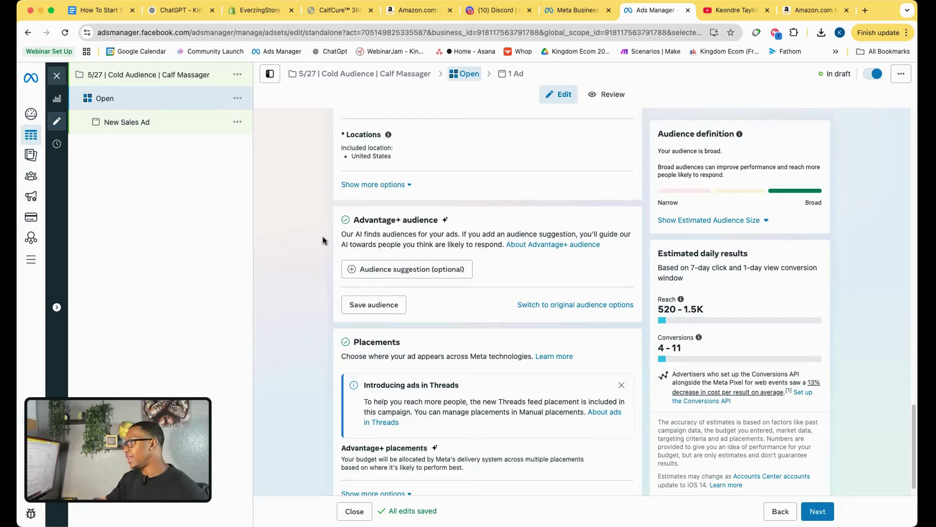
scroll(355, 337, up, 15)
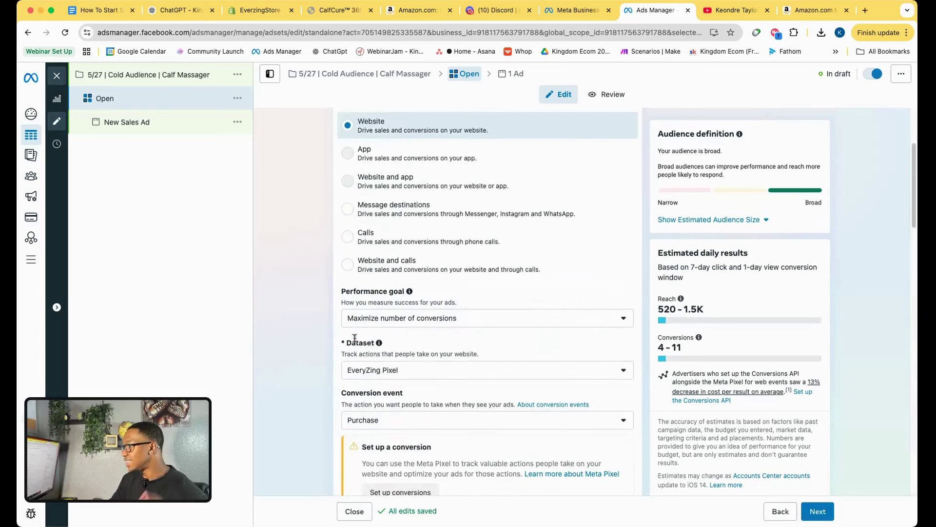
scroll(354, 337, up, 3)
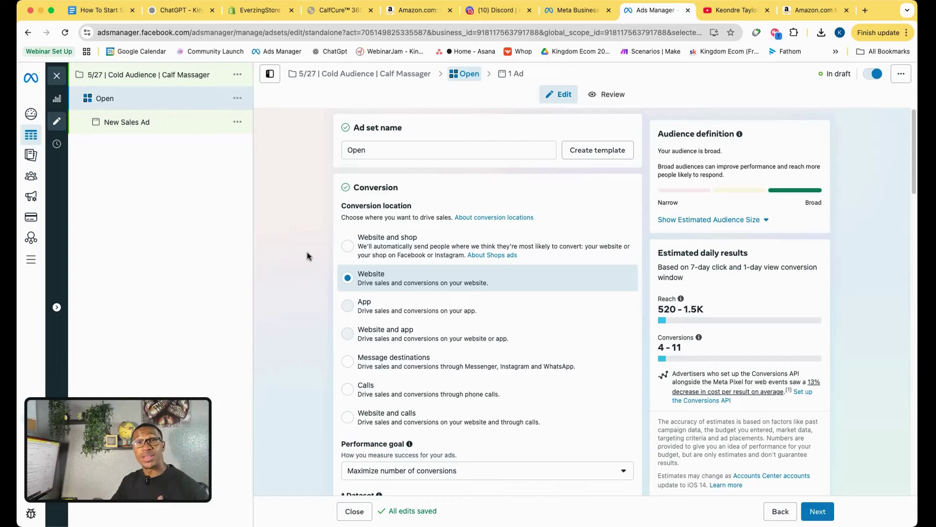
scroll(309, 277, down, 15)
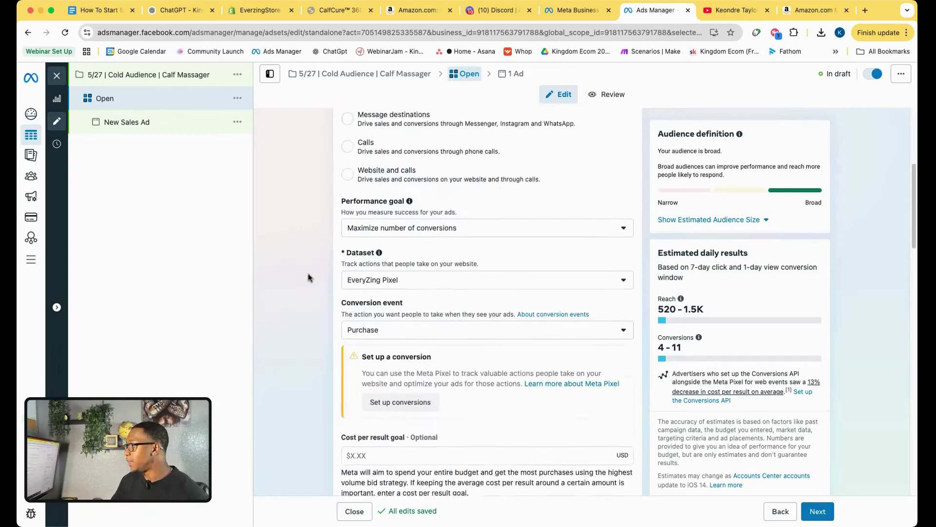
scroll(308, 278, up, 3)
scroll(308, 277, up, 4)
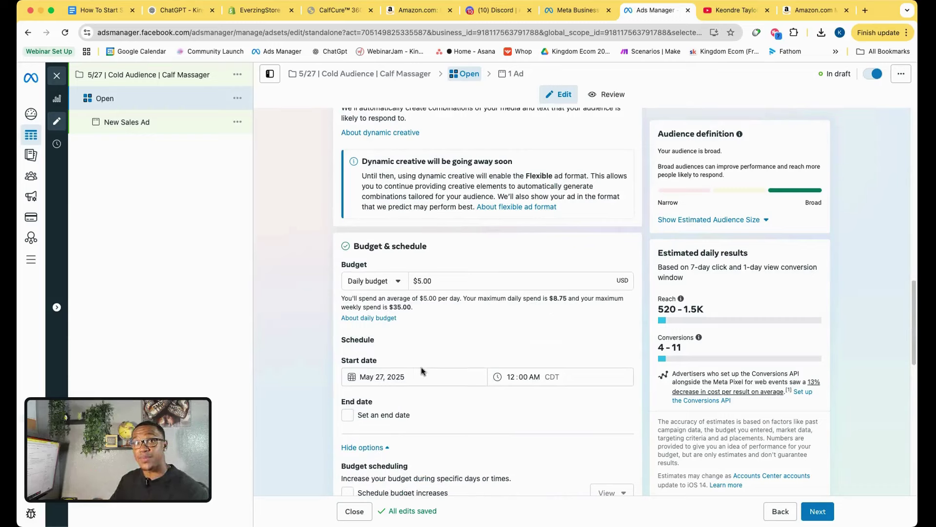
scroll(313, 384, up, 15)
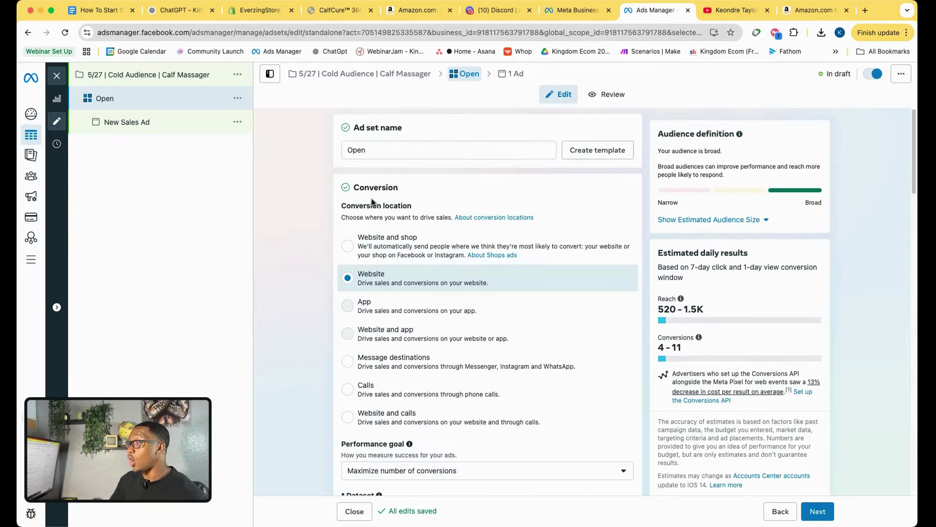
Set the Open ad set's ad to use the EverZing Store Facebook Page.
click(511, 73)
click(382, 329)
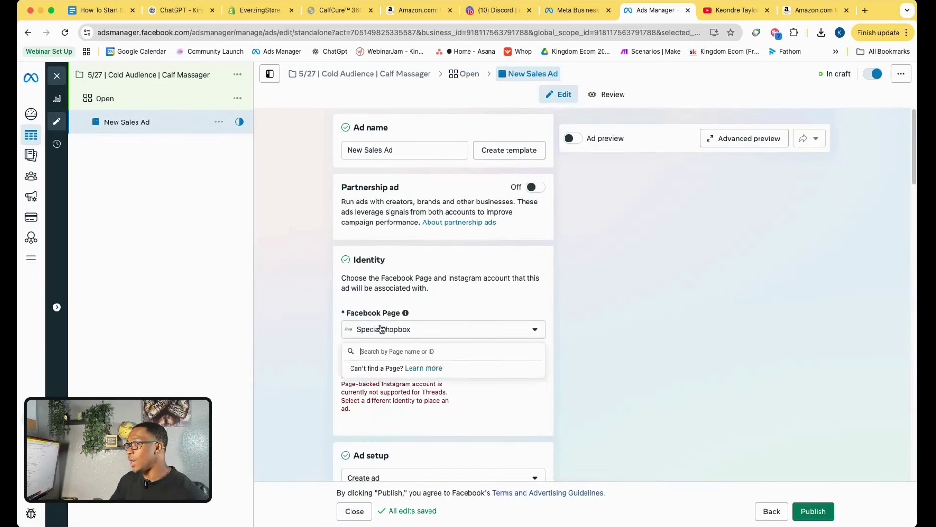
click(394, 398)
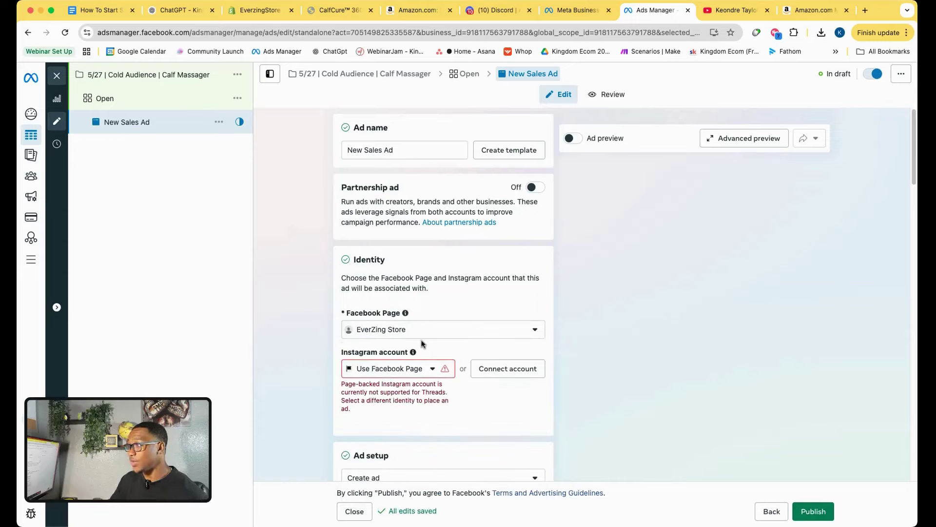
click(373, 370)
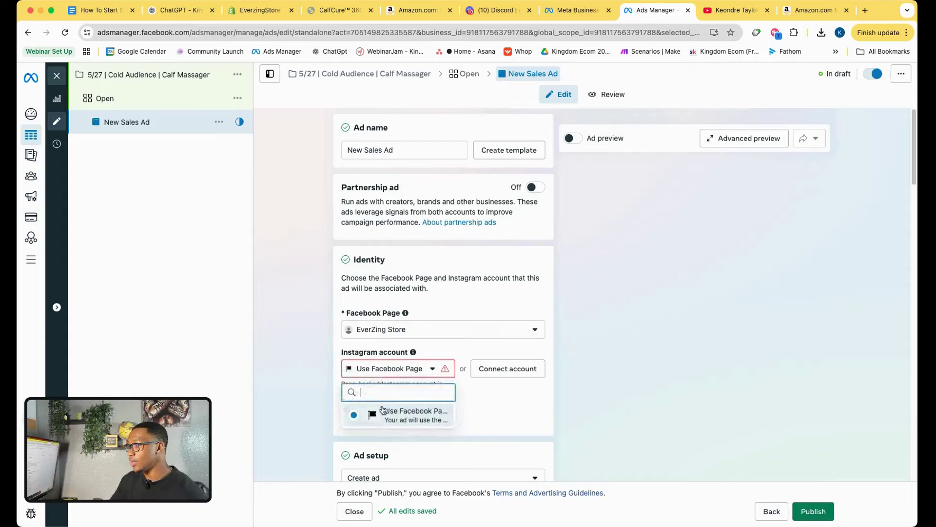
click(372, 412)
scroll(314, 378, down, 2)
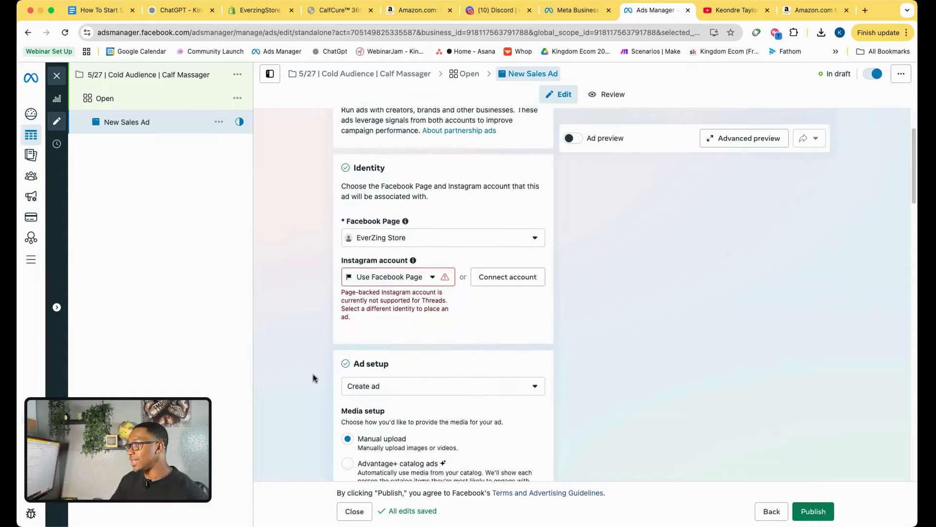
scroll(322, 376, up, 2)
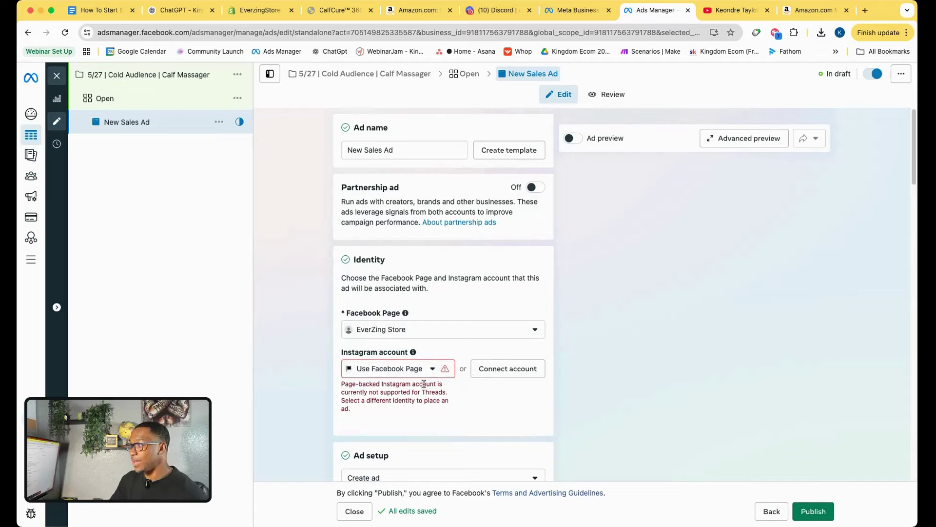
triple_click(365, 412)
click(389, 414)
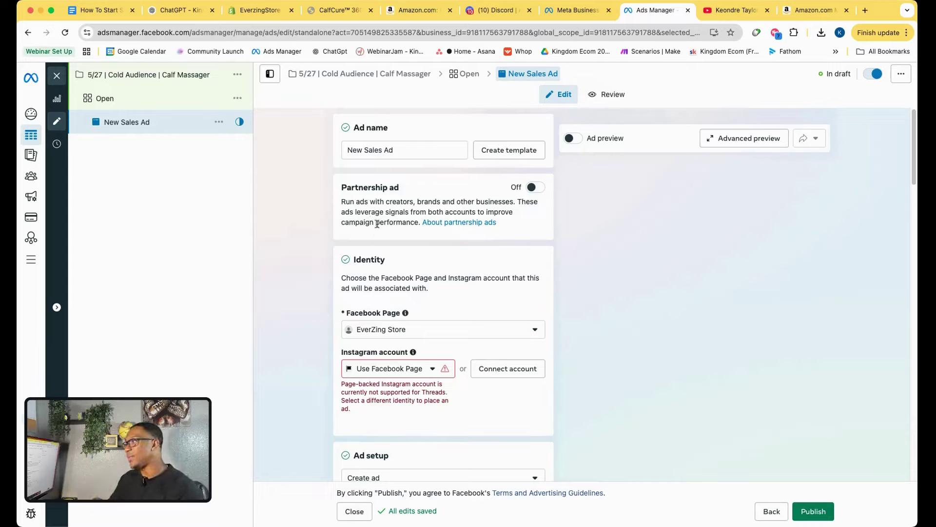
Replace the ad's New Sales Ad name with 'A'.
click(381, 154)
drag(381, 153, 330, 151)
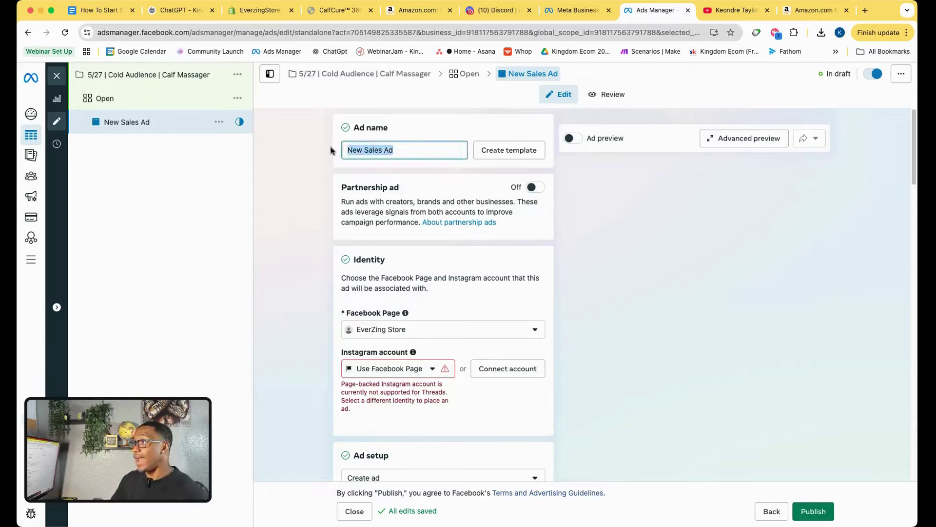
text(Ad 1)
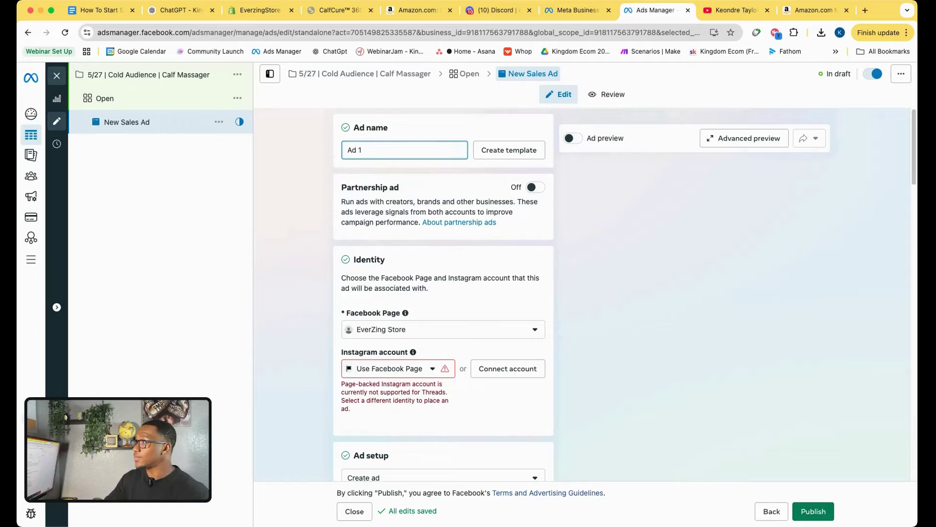
click(180, 10)
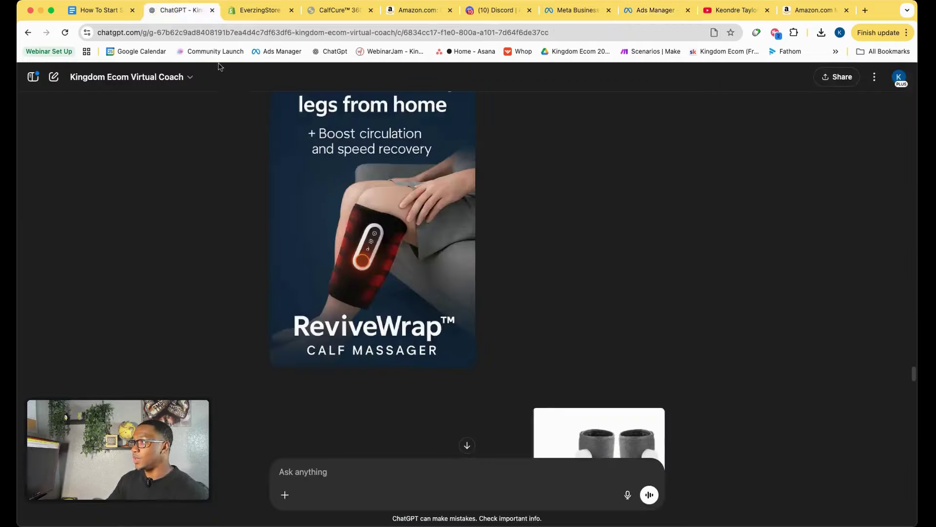
Ask the ChatGPT coach to write ad copy and a headline, and read its ReviveWrap reply.
scroll(331, 455, down, 10)
click(325, 469)
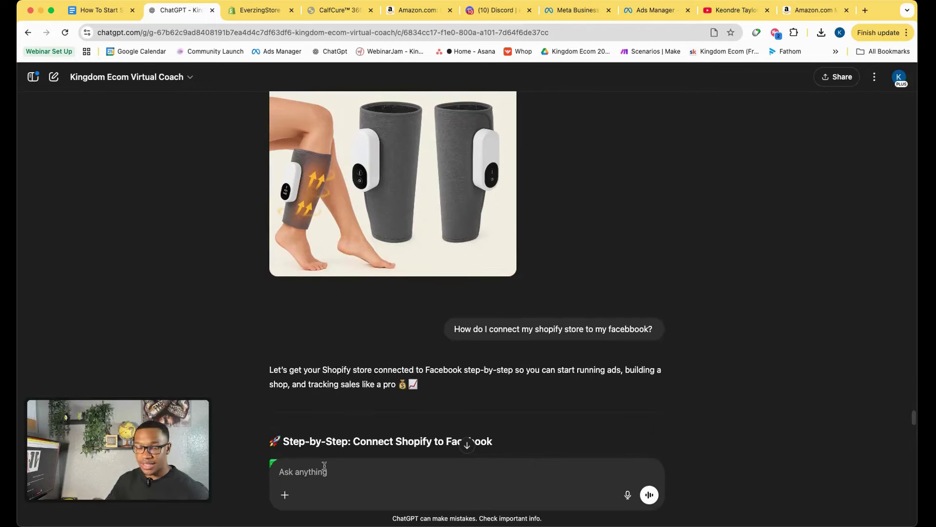
text(Hey are y)
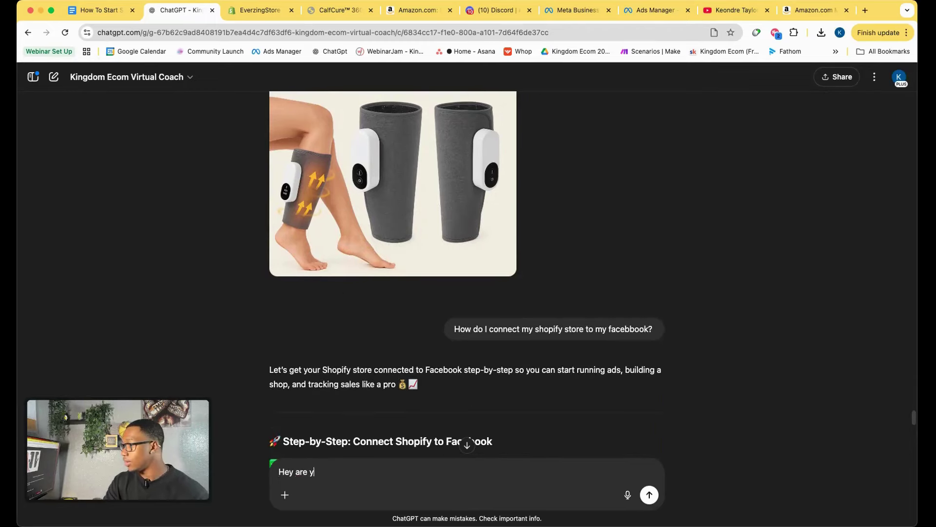
text(ou avkle)
key(BackSpace)
text(ble to create)
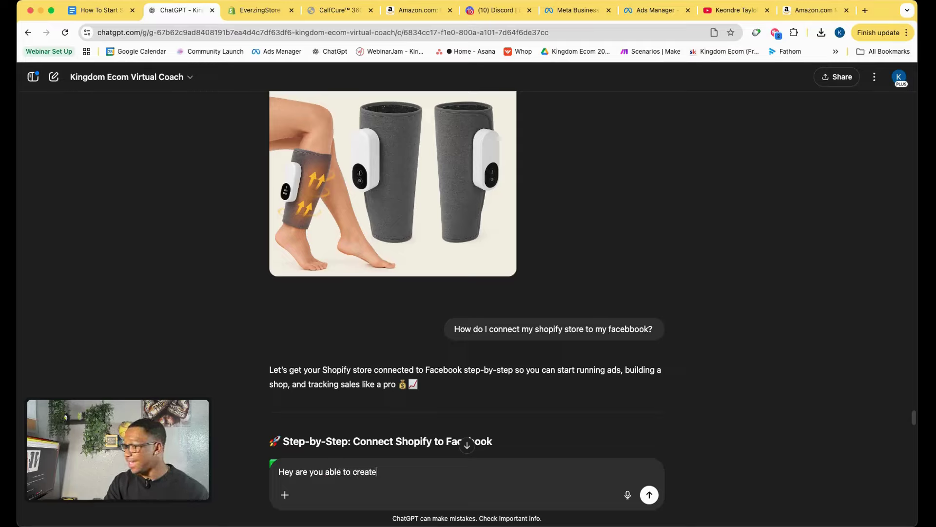
text( the ad copy)
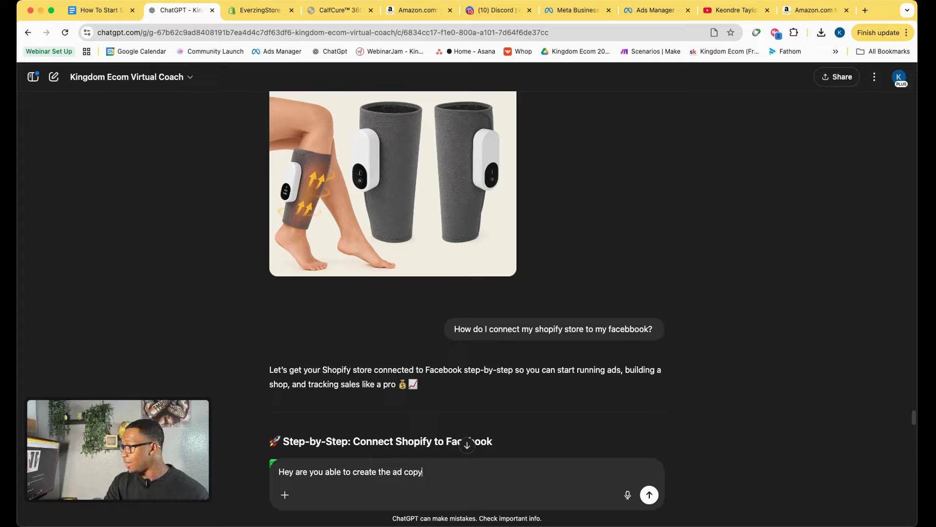
text( and headline )
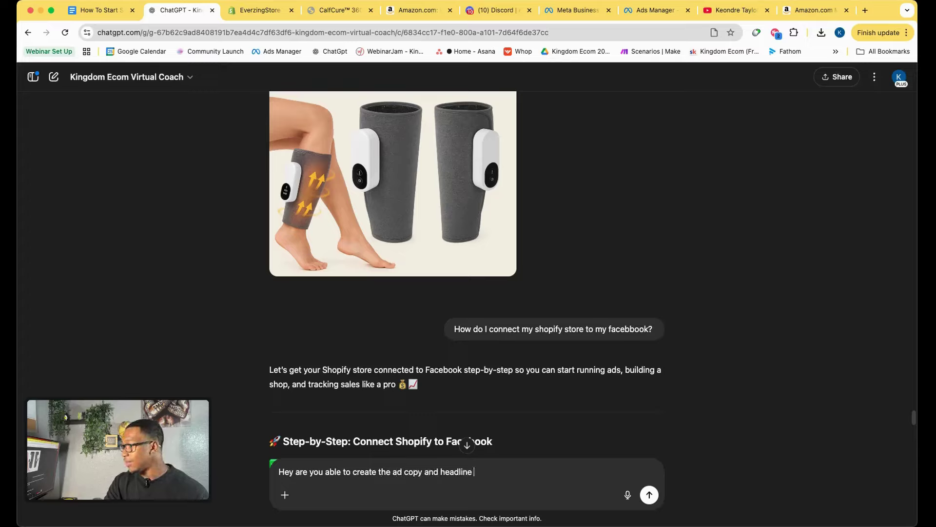
text(for my ads)
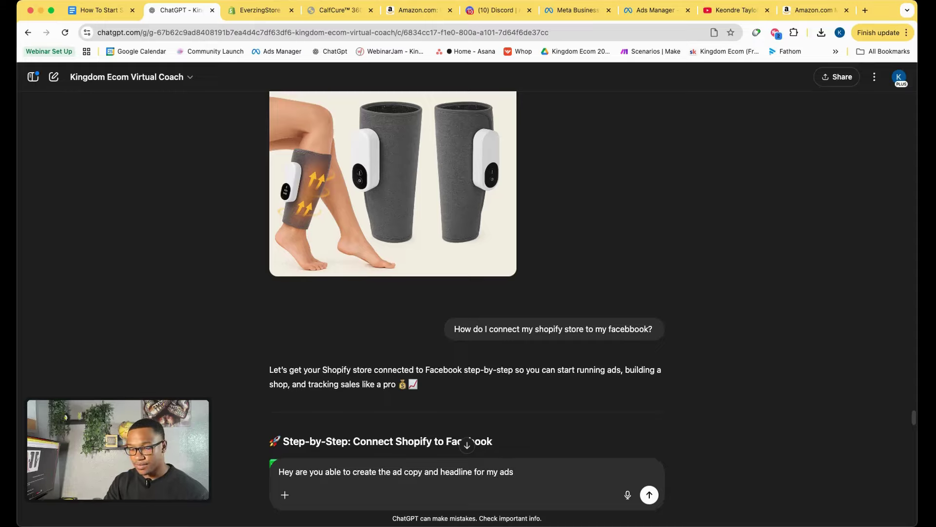
text(?)
key(Return)
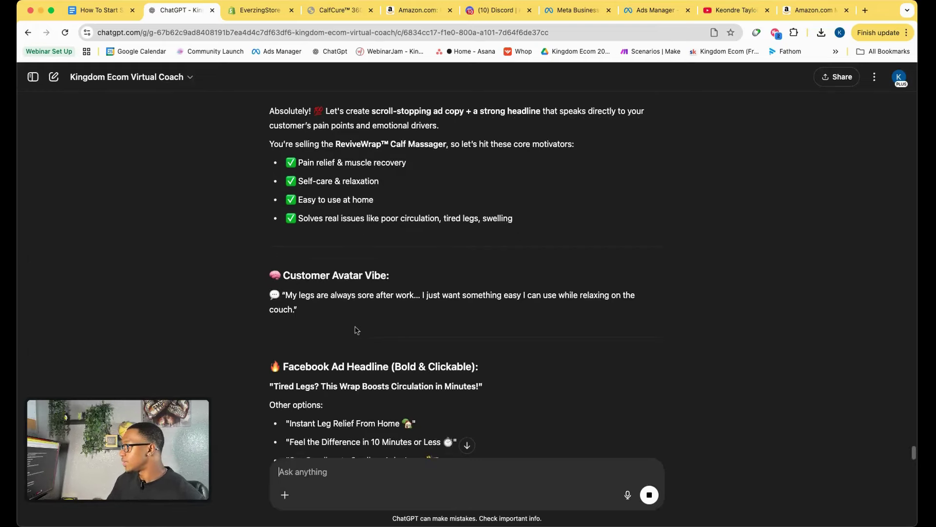
scroll(361, 332, down, 6)
scroll(348, 337, down, 1)
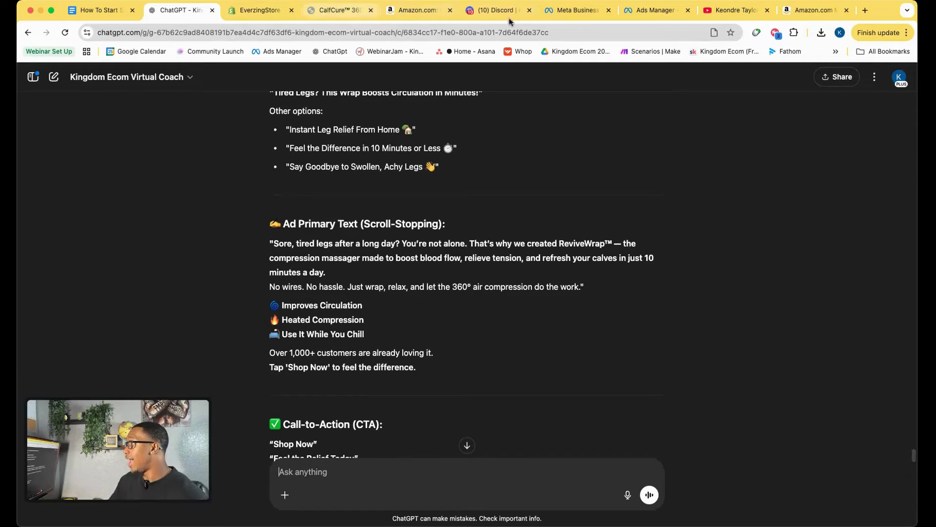
click(656, 11)
Keep Create ad, switch the format to Flexible, and turn off multi-advertiser ads.
scroll(409, 365, down, 4)
scroll(409, 365, down, 3)
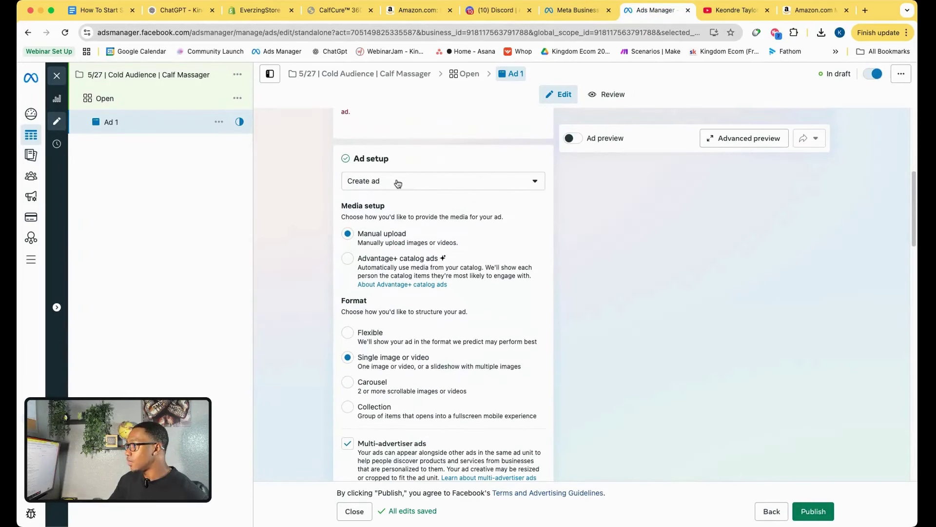
click(385, 189)
click(296, 234)
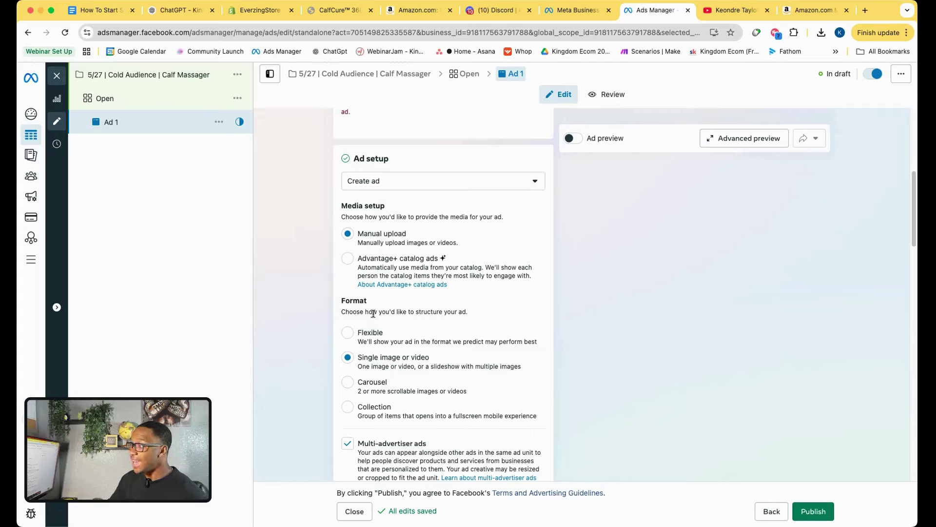
click(353, 334)
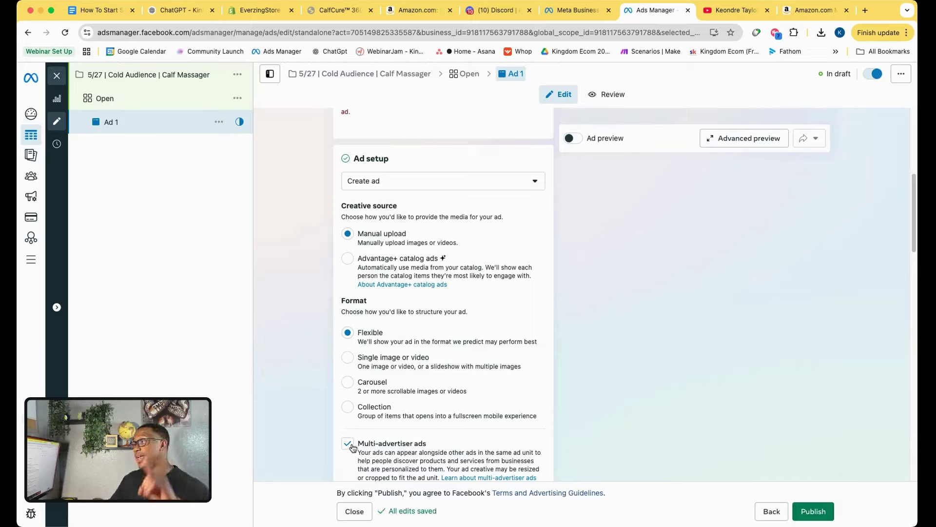
click(348, 444)
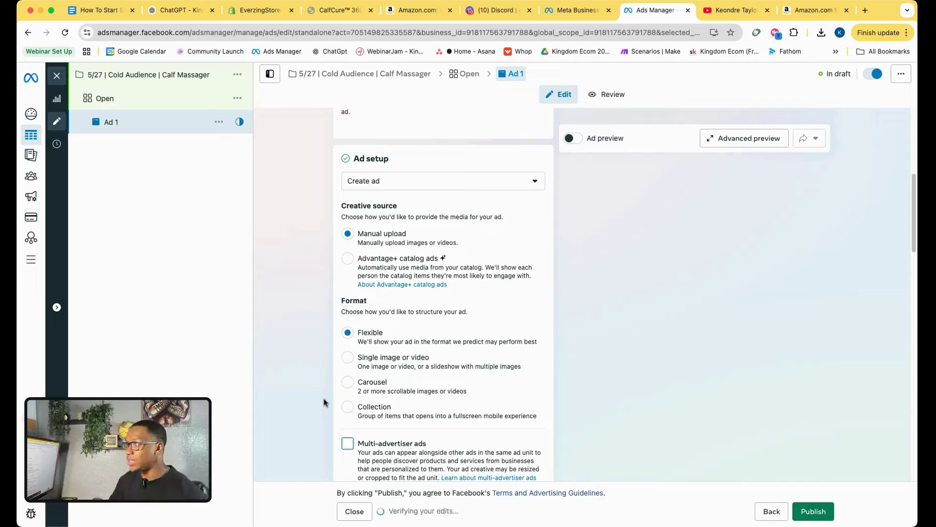
Rename the ad to 'Flex Ad'.
double_click(152, 125)
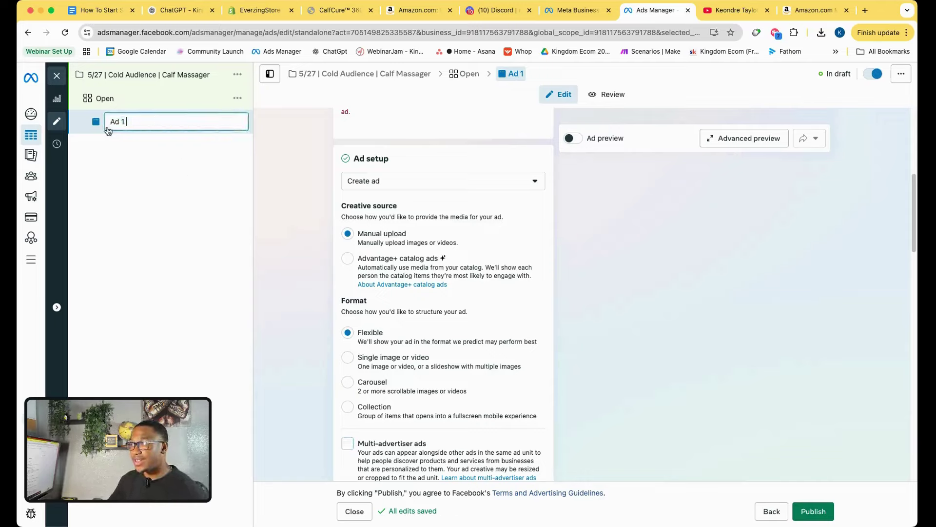
text(Flex)
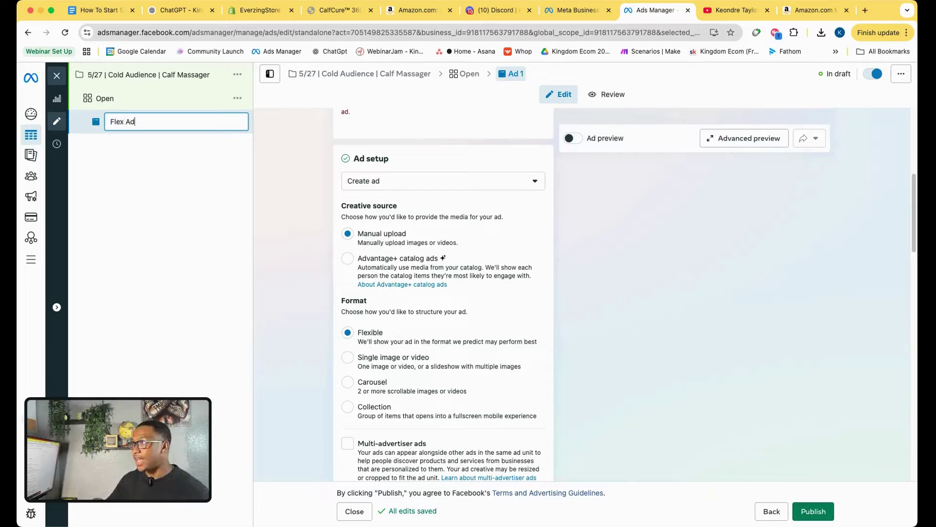
text( Ad)
key(Return)
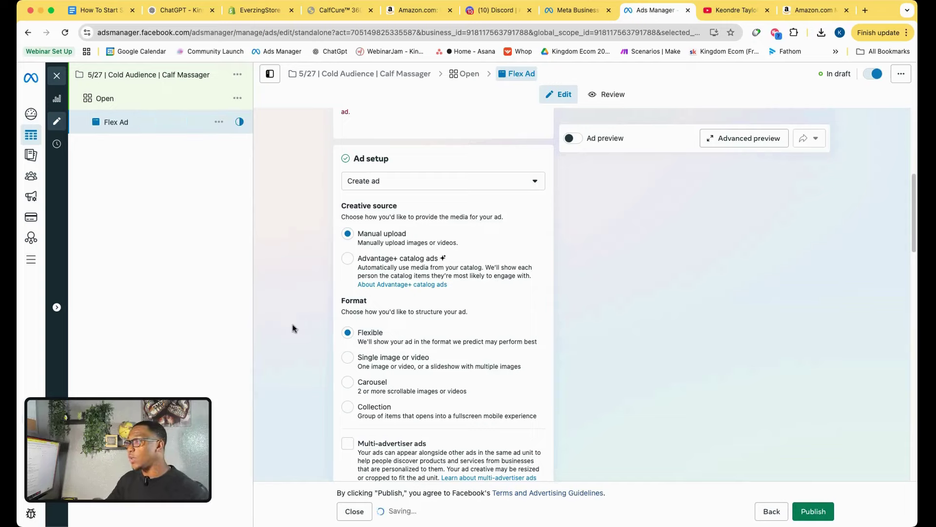
scroll(291, 369, down, 5)
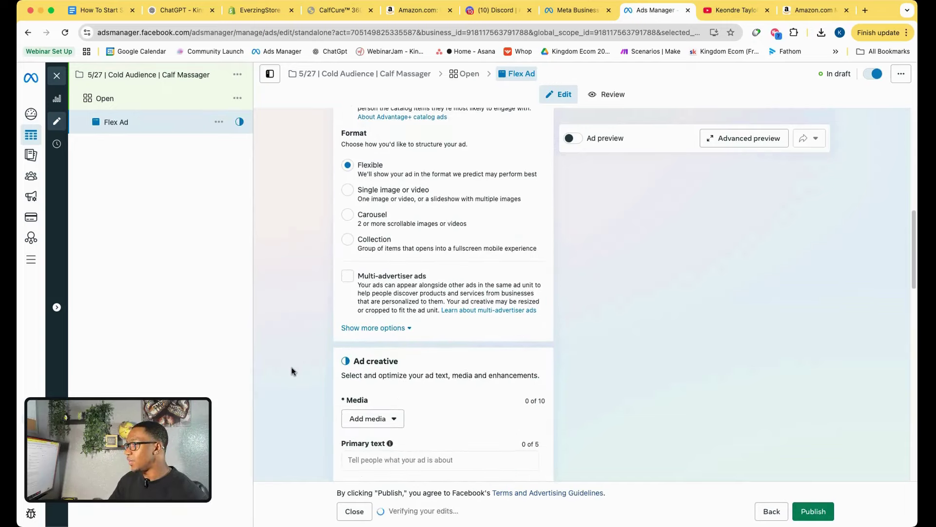
scroll(292, 370, down, 3)
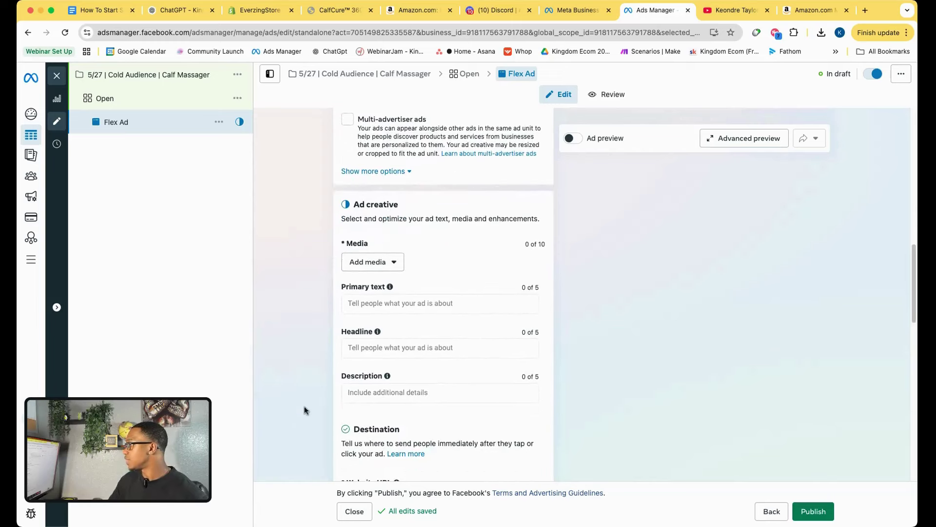
Upload three product images and attach them as the Flex Ad's media (3 of 10).
click(367, 263)
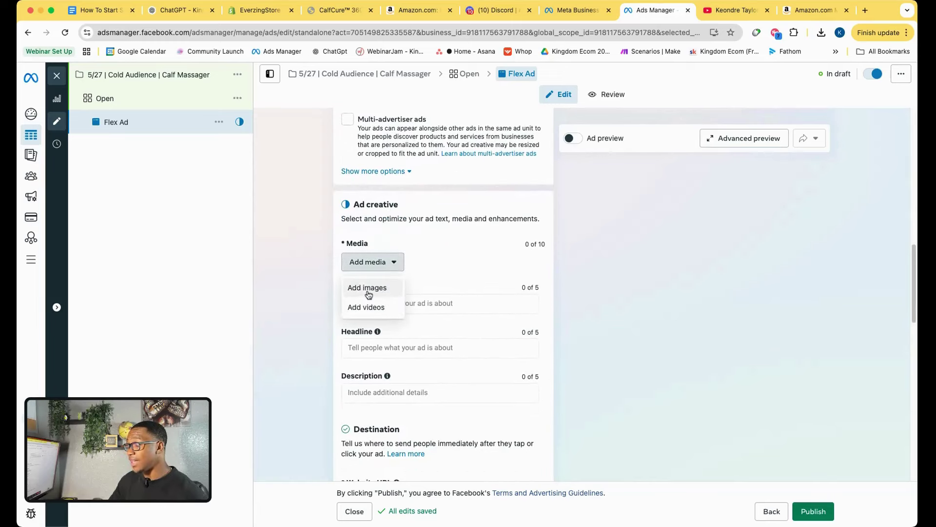
click(369, 293)
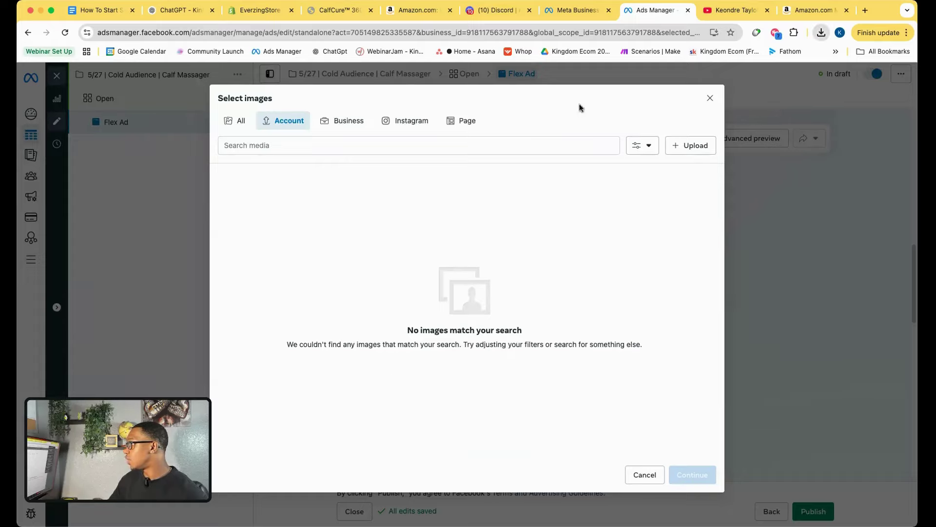
drag(580, 107, 401, 258)
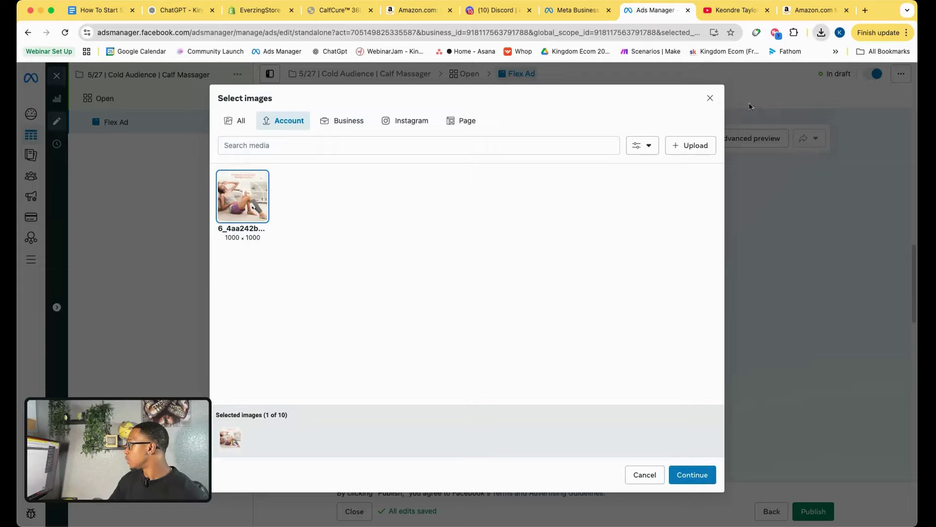
drag(716, 159, 419, 201)
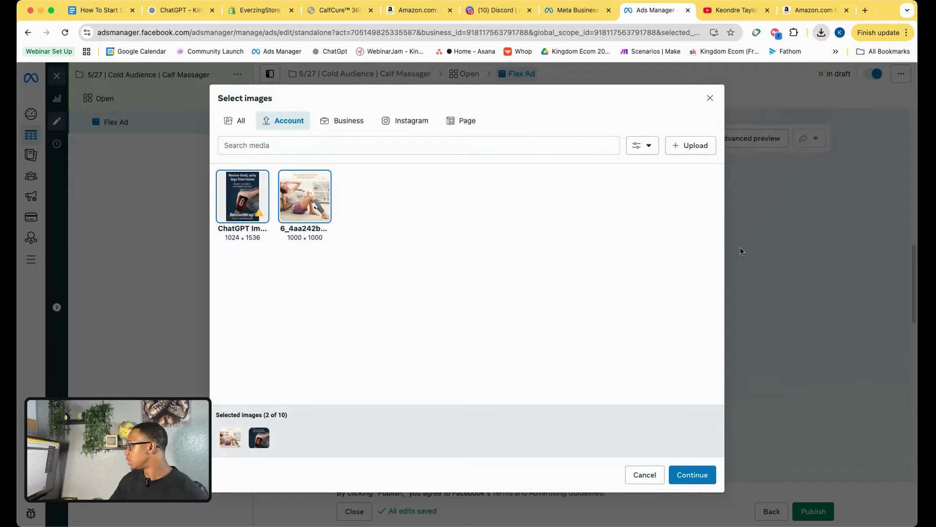
drag(745, 118, 447, 205)
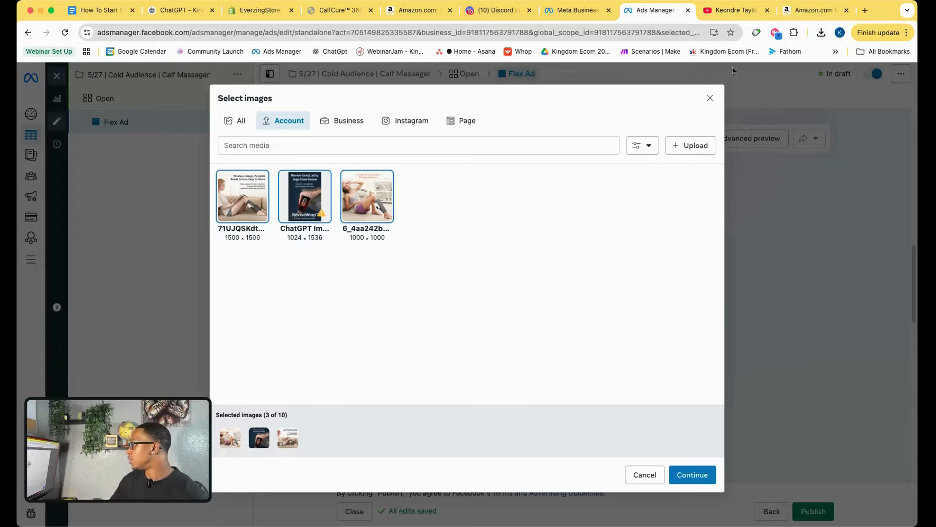
click(340, 10)
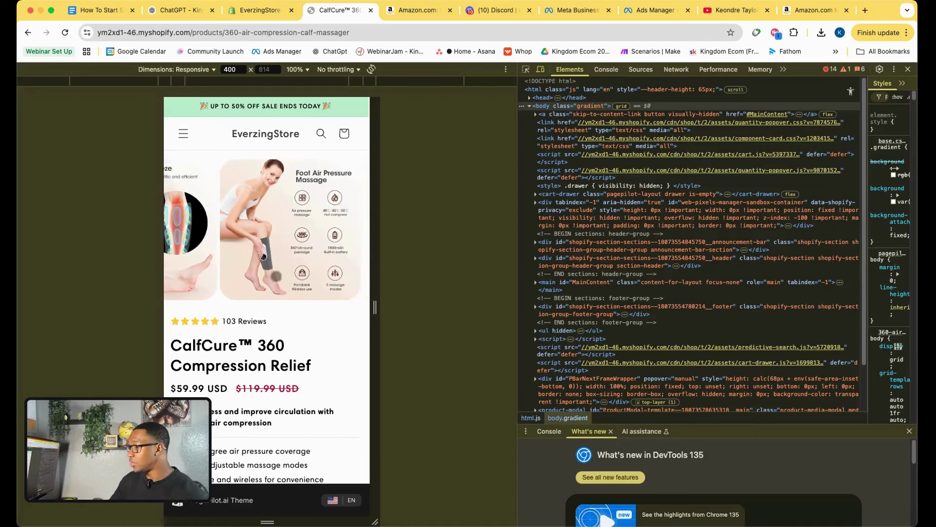
scroll(276, 276, down, 4)
scroll(277, 278, up, 5)
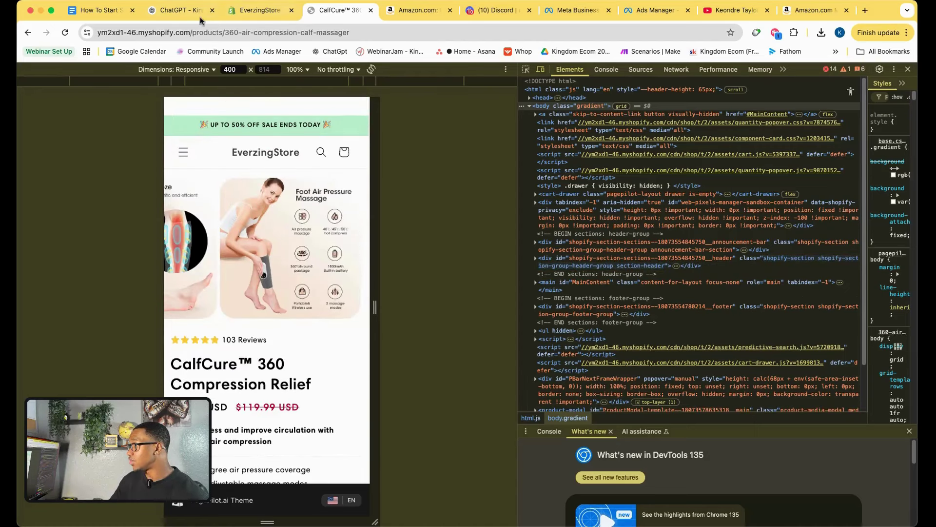
click(656, 10)
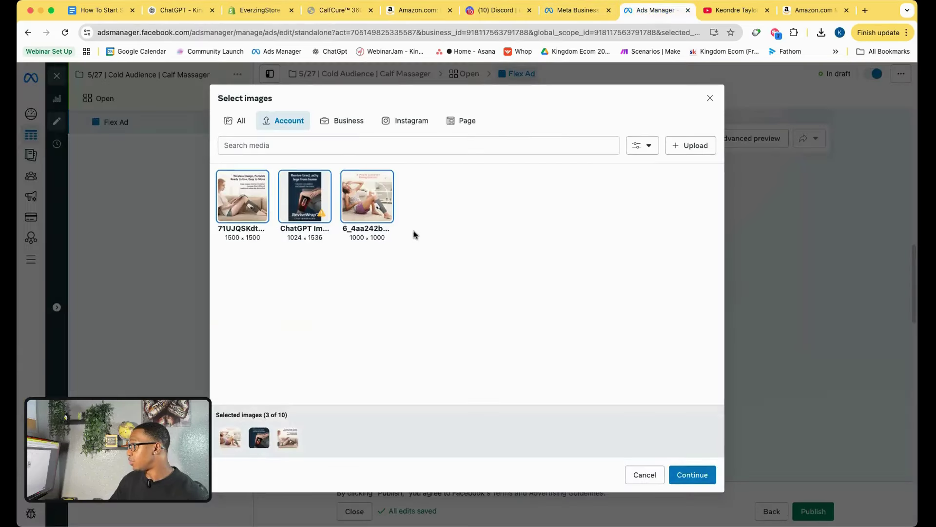
click(693, 474)
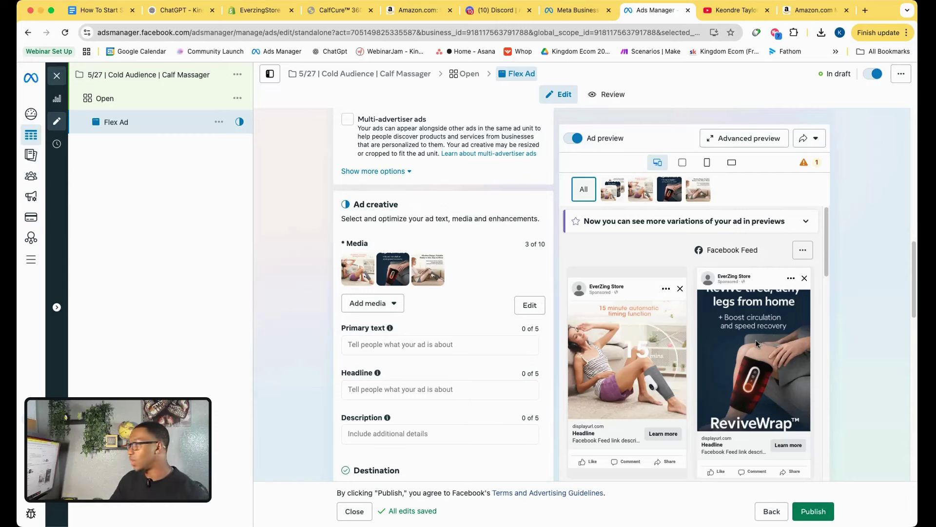
Paste ChatGPT's generated ad copy into the Flex Ad's primary text.
click(177, 16)
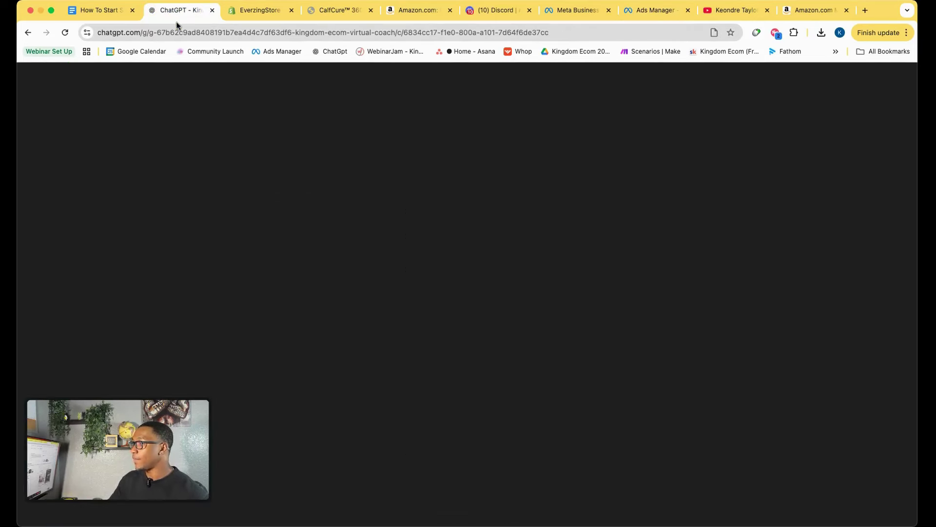
drag(271, 242, 421, 375)
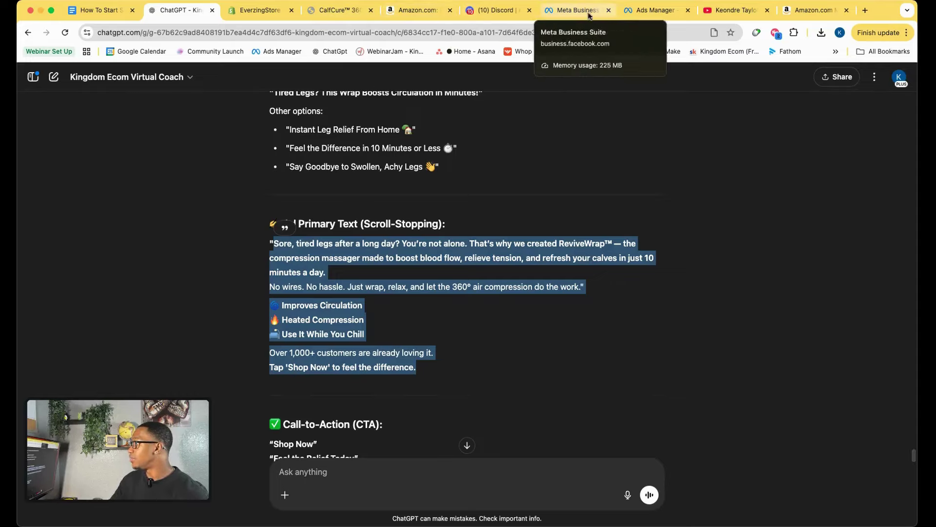
click(653, 11)
click(372, 344)
key(super+v)
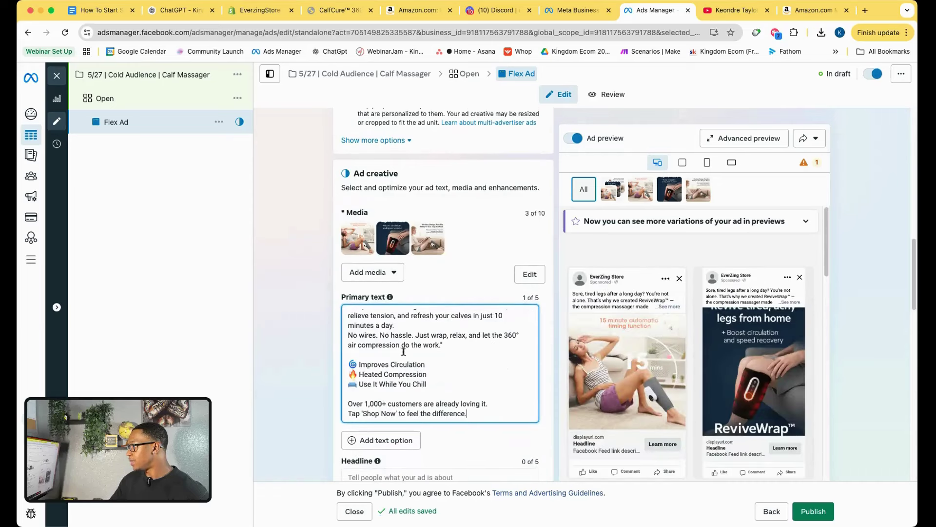
click(409, 350)
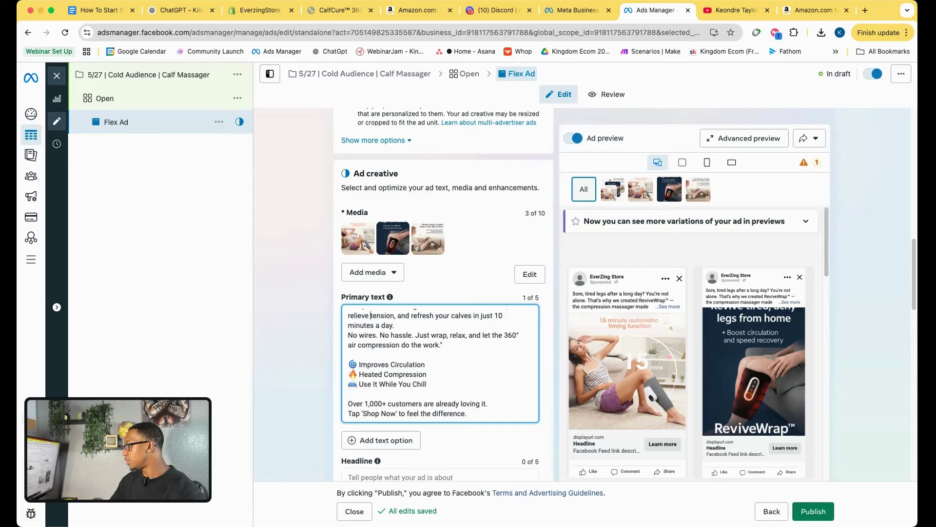
scroll(503, 313, up, 1)
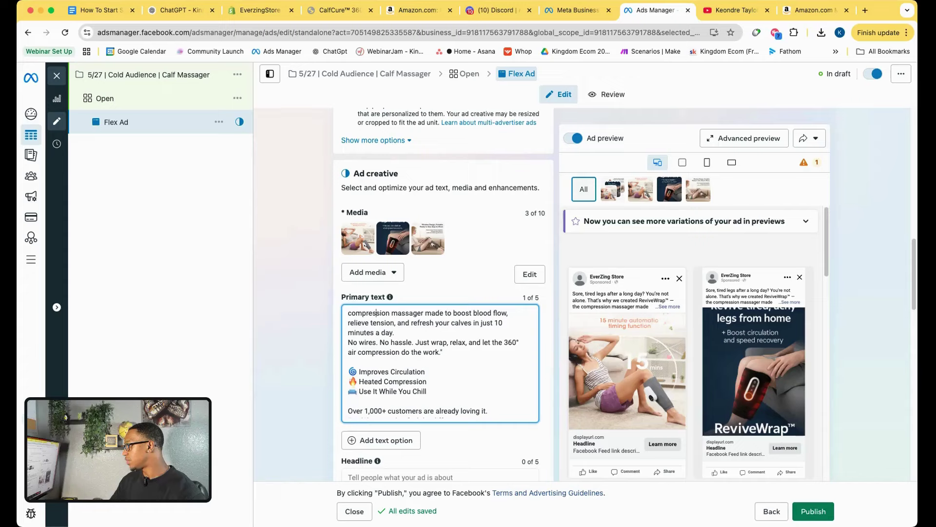
scroll(349, 312, up, 3)
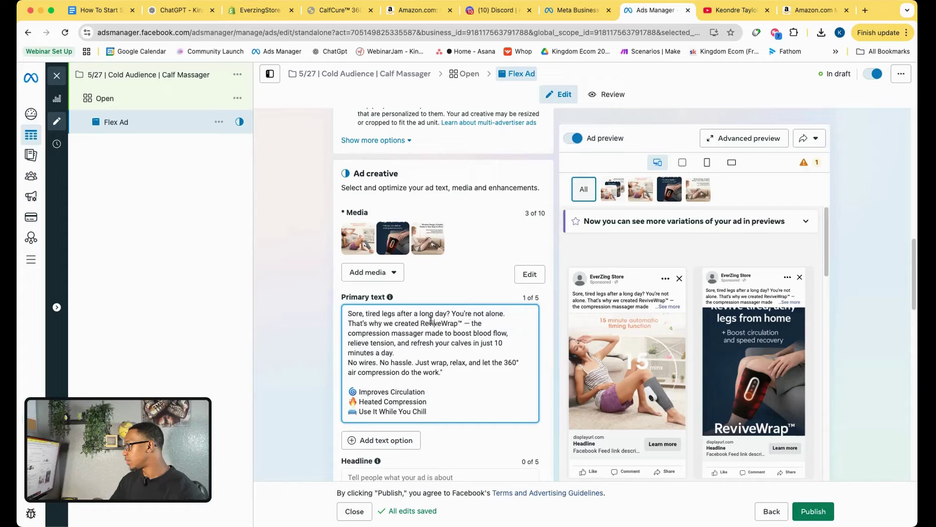
Replace ReviveWrap™ in the primary text with the product name CalfCure™.
click(344, 13)
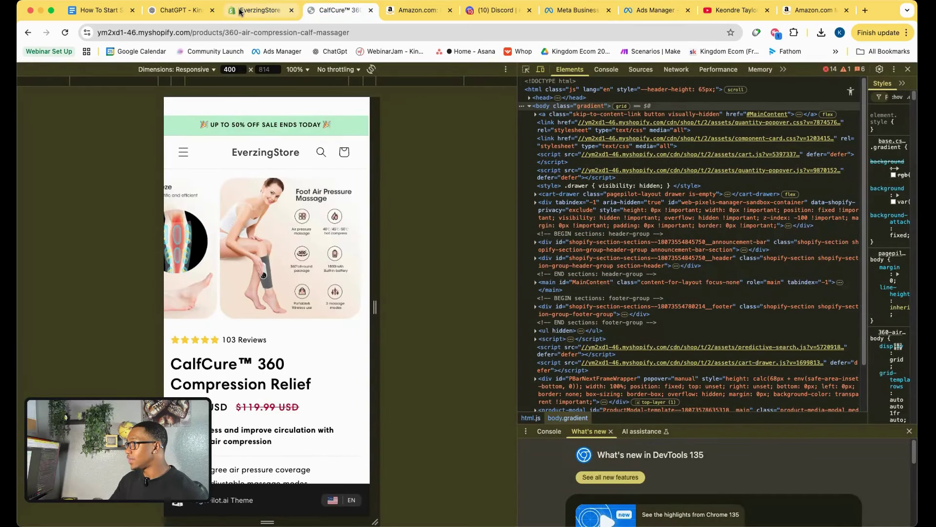
click(260, 10)
drag(406, 149, 285, 150)
key(super+c)
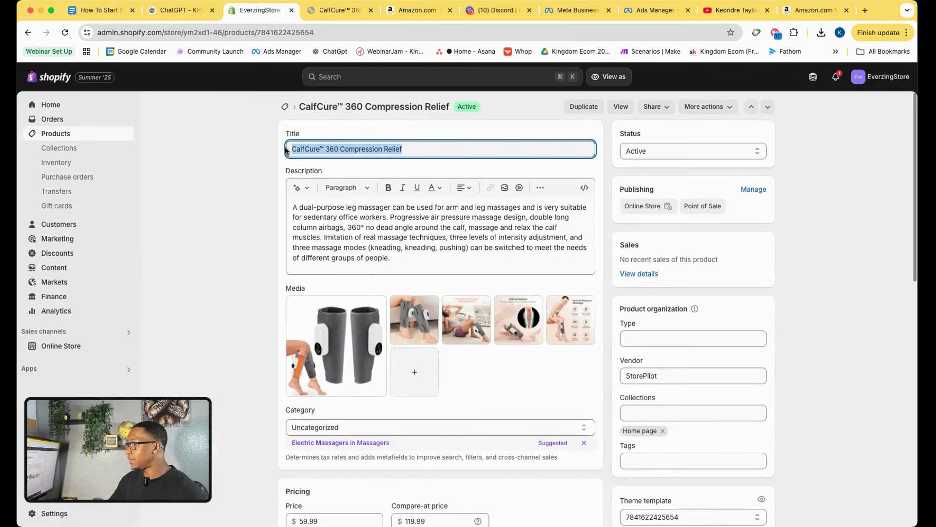
click(656, 10)
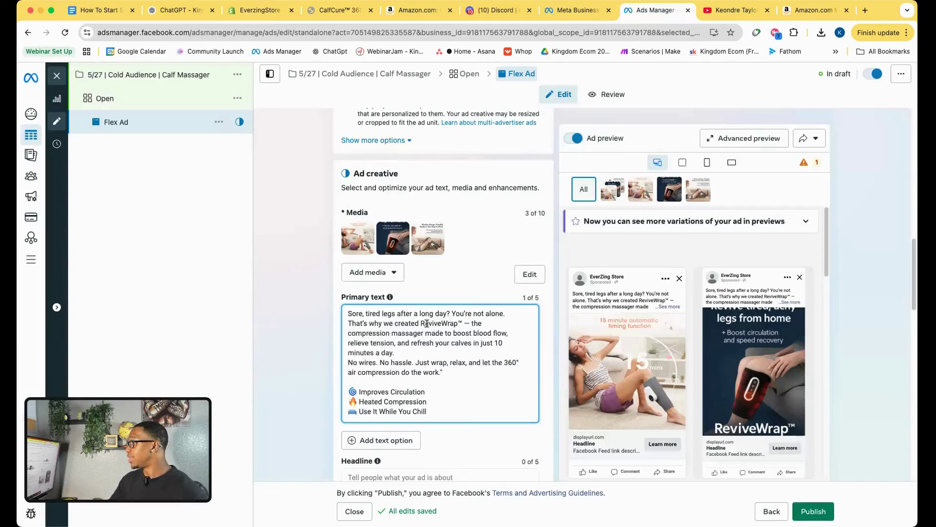
drag(422, 323, 460, 324)
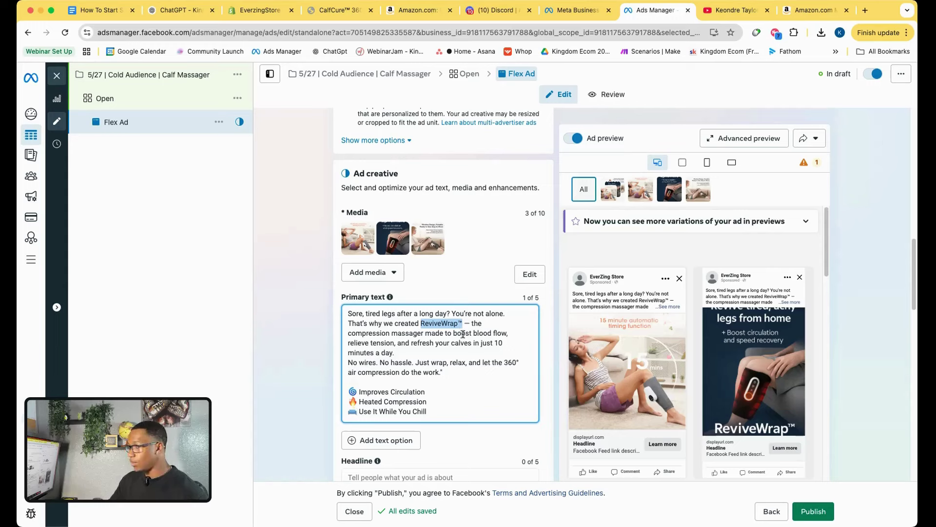
key(super+v)
drag(457, 323, 368, 332)
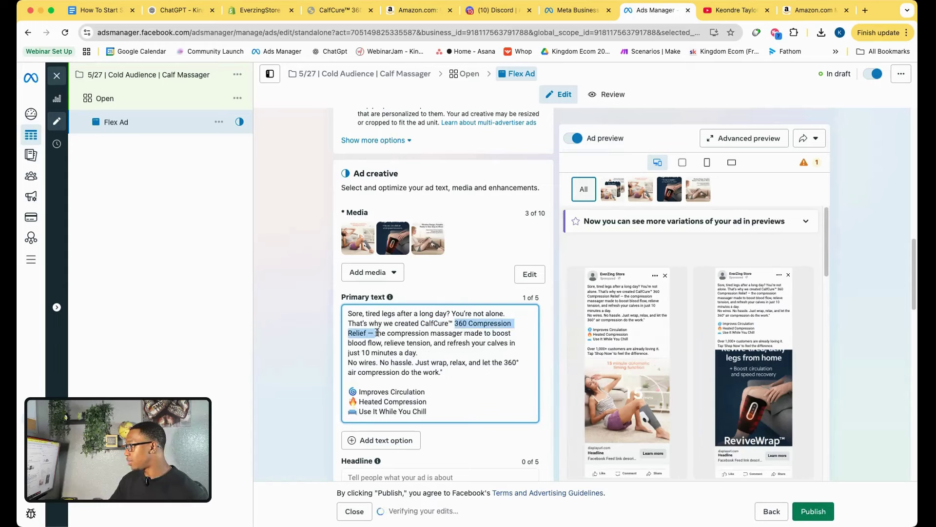
key(BackSpace)
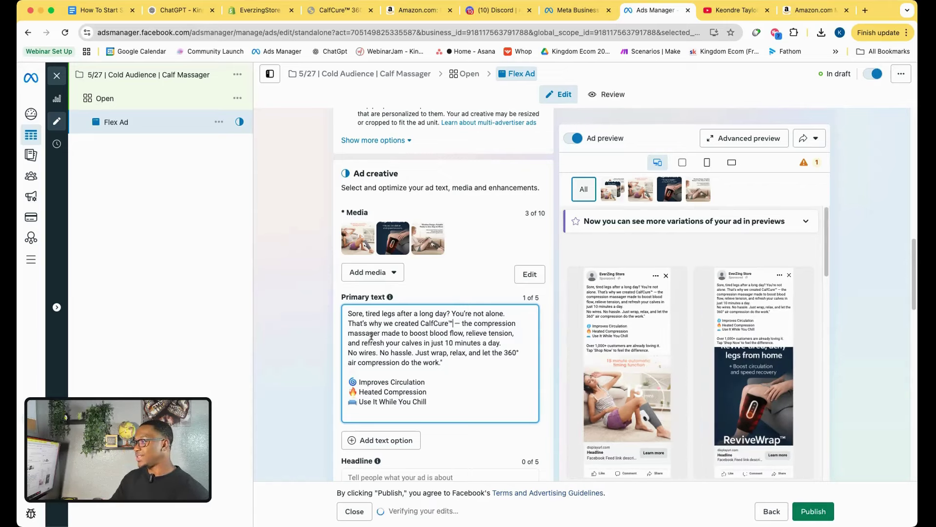
Copy 'Feel the Relief Today' from ChatGPT and set it as the Flex Ad's headline.
click(184, 13)
scroll(360, 365, down, 5)
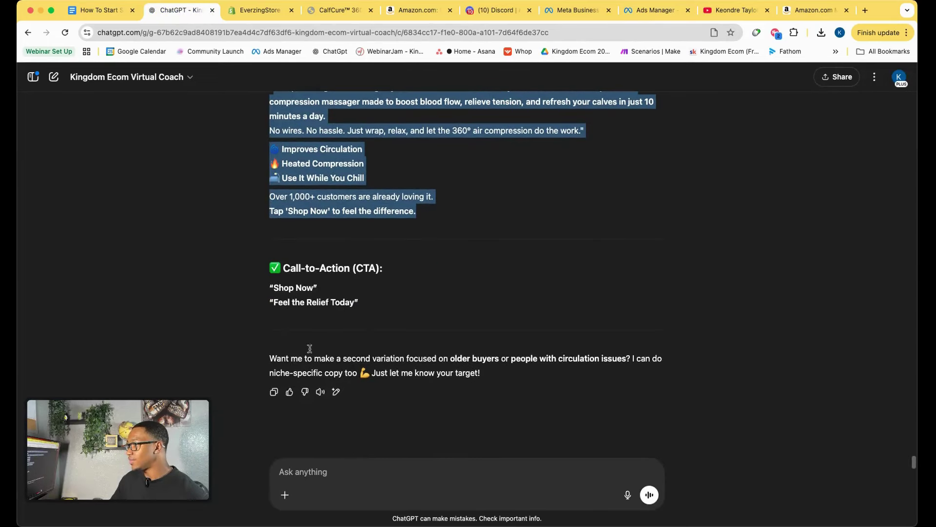
drag(274, 303, 356, 306)
key(super+c)
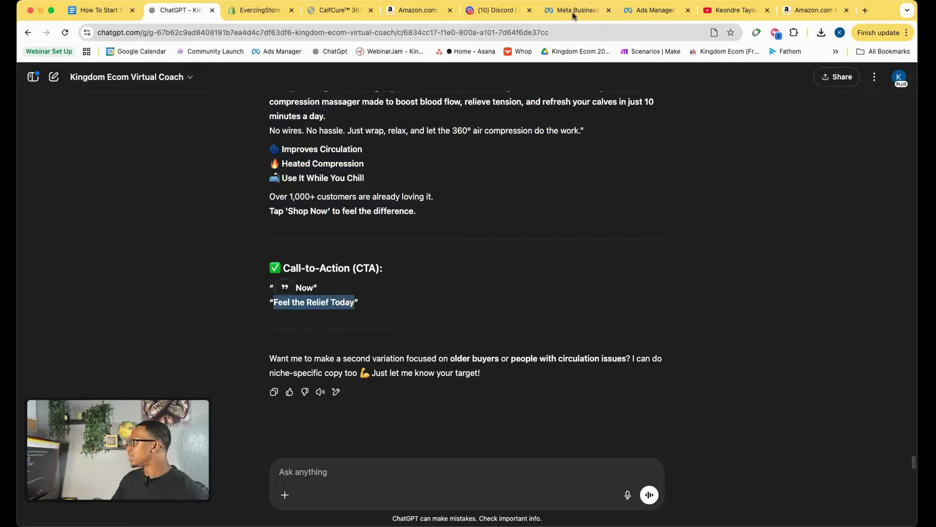
click(653, 10)
scroll(427, 387, down, 3)
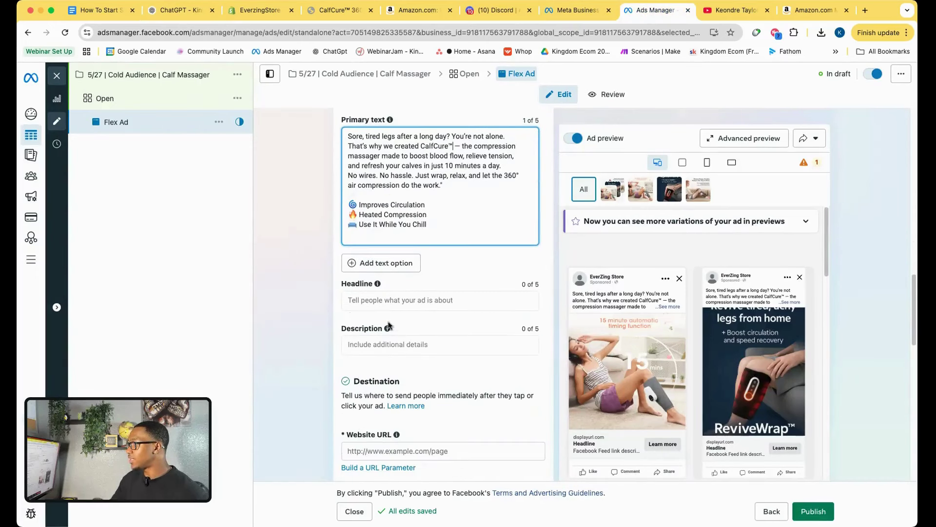
click(383, 301)
key(super+v)
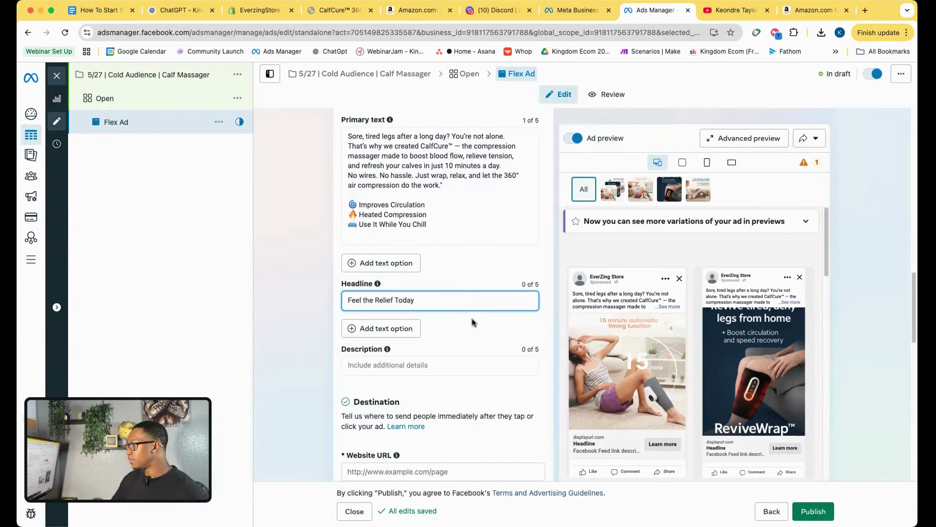
click(476, 326)
scroll(453, 368, down, 3)
scroll(452, 368, up, 7)
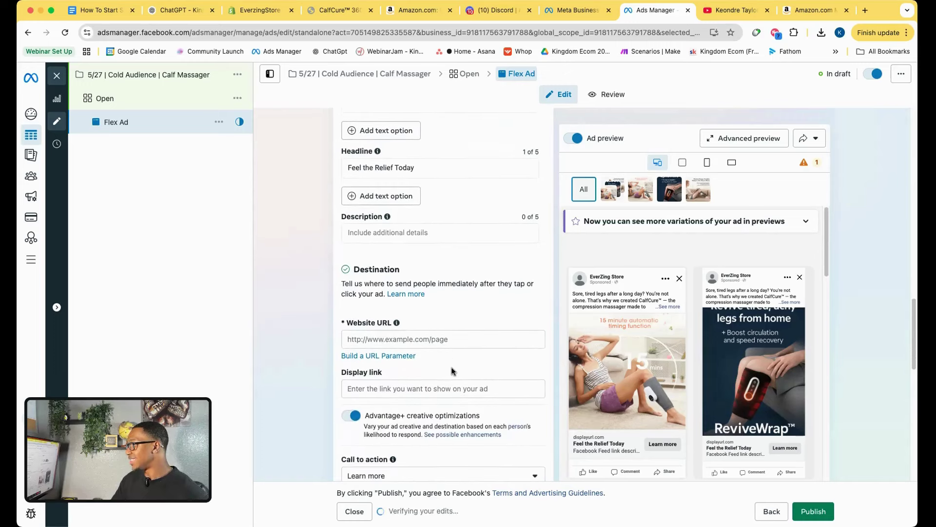
click(182, 12)
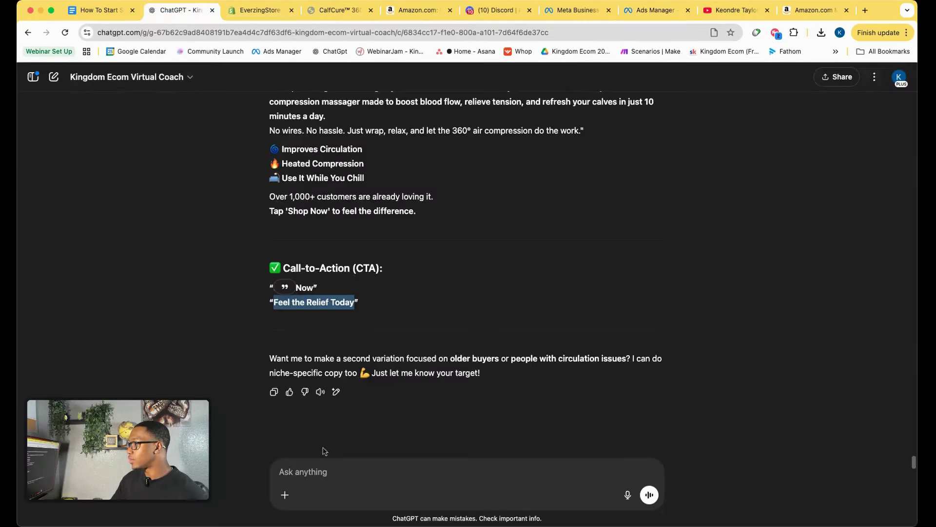
Ask ChatGPT for three more primary texts and headlines for "CalfCure™ 360 Compression Relief", then copy the first headline.
click(313, 471)
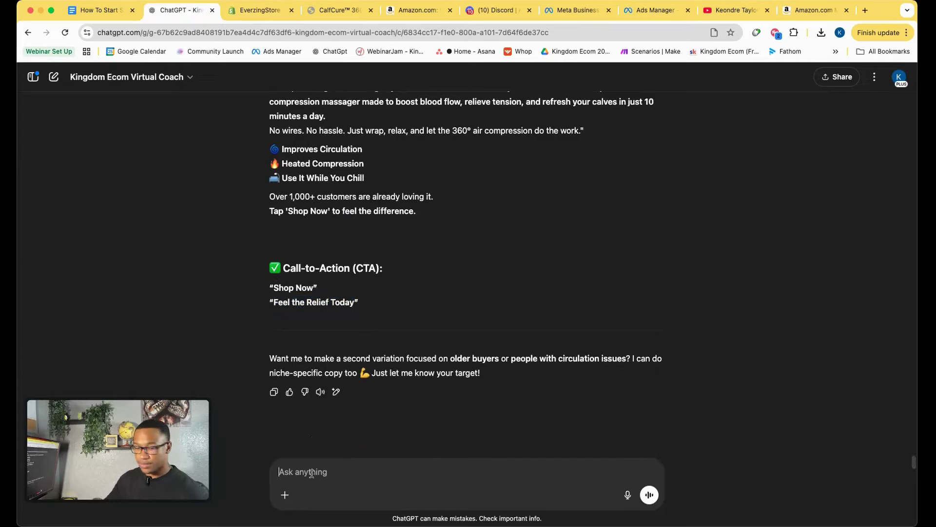
text(Ni)
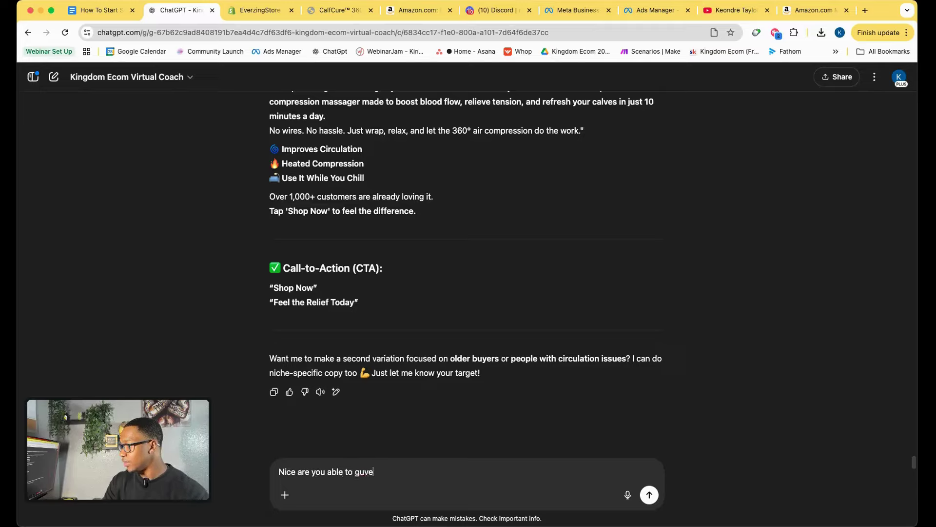
text(ce are you able to give me 3 more primary text and headline? This is our name of the product ")
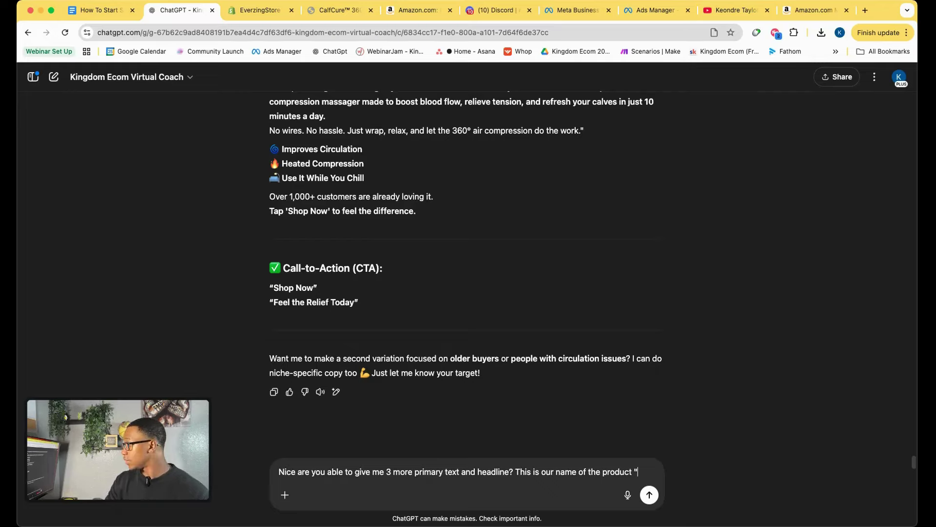
click(341, 10)
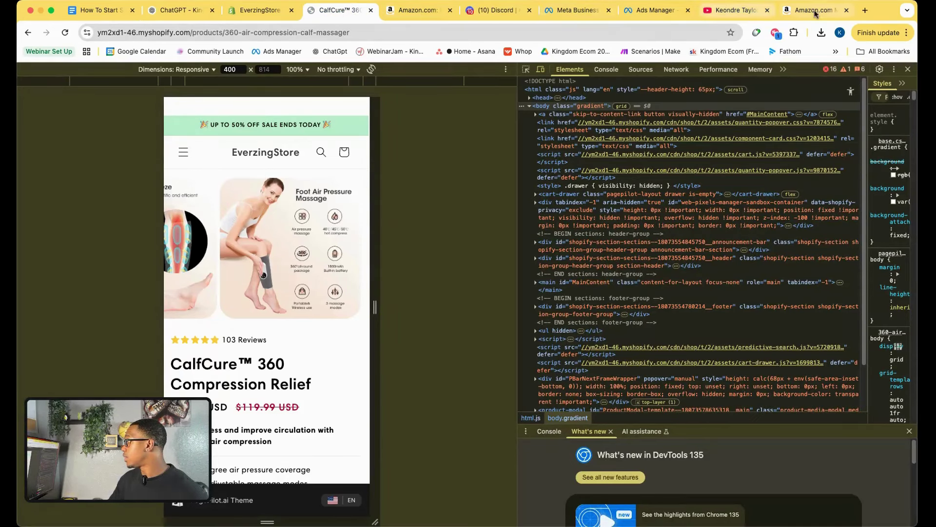
click(256, 10)
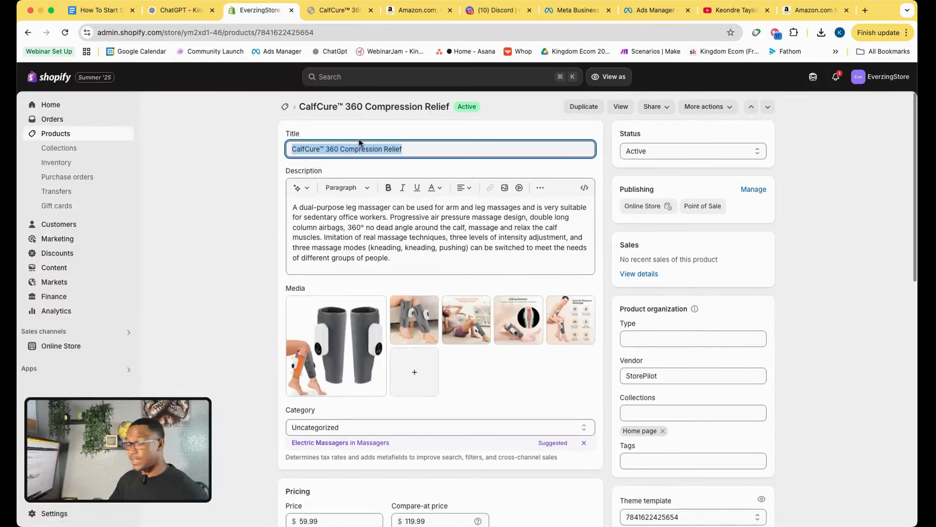
click(175, 10)
click(629, 467)
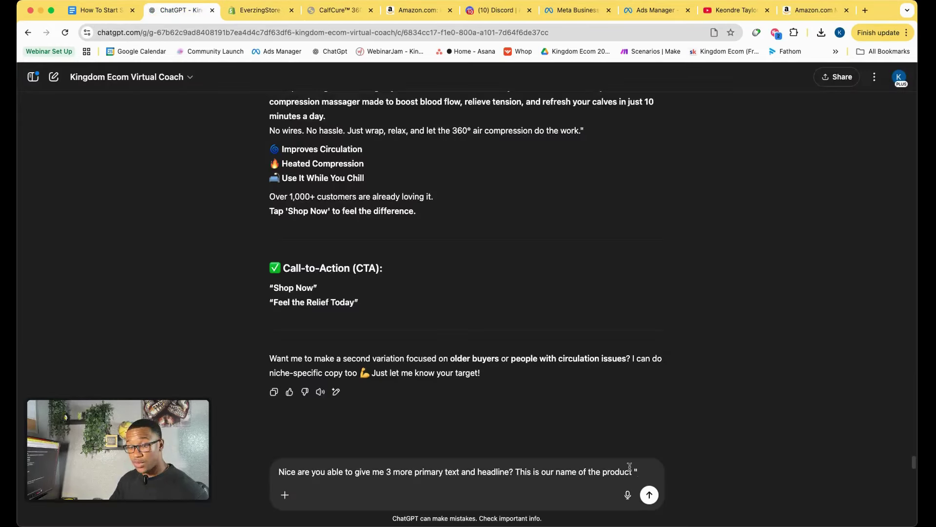
text(")
text(CalfCure™ 360 Compression Relief)
text(")
key(Return)
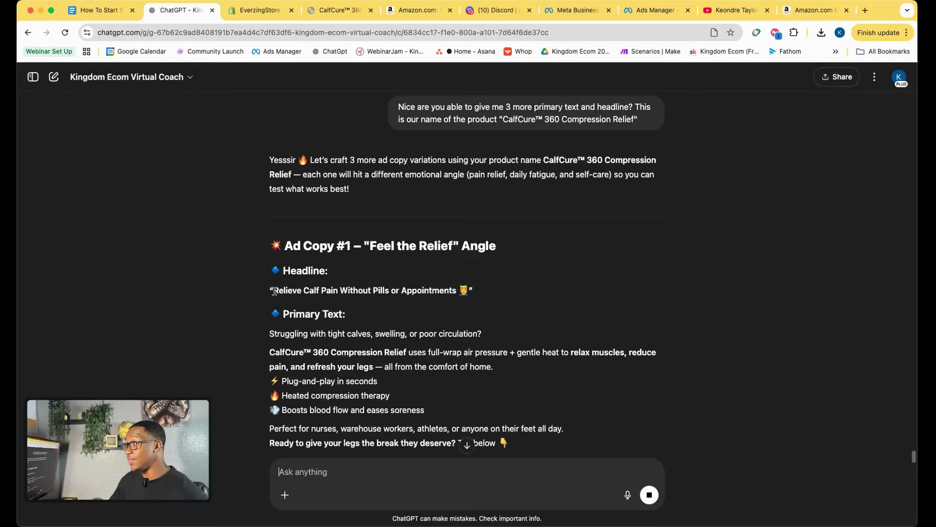
drag(275, 291, 460, 294)
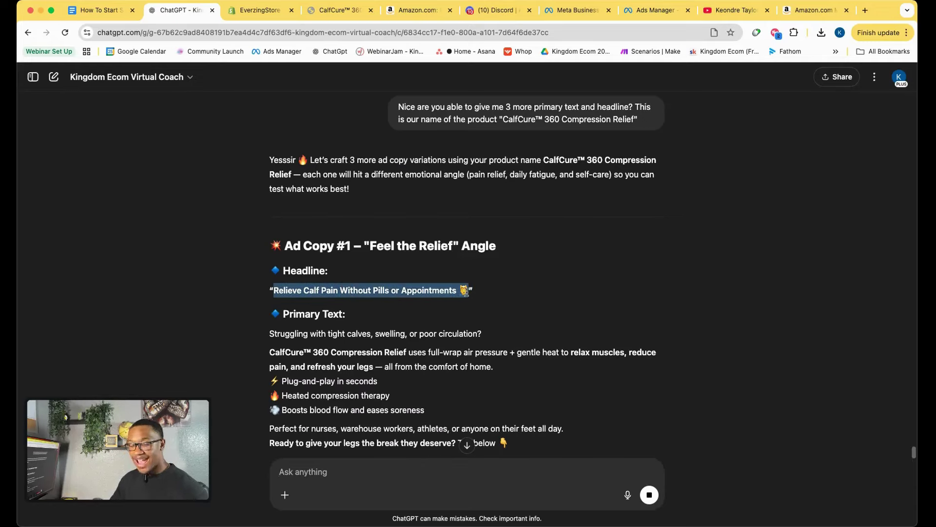
Add 'Relieve Calf Pain Without Pills or Appointments' as a second headline option.
click(668, 11)
scroll(409, 319, down, 5)
click(398, 299)
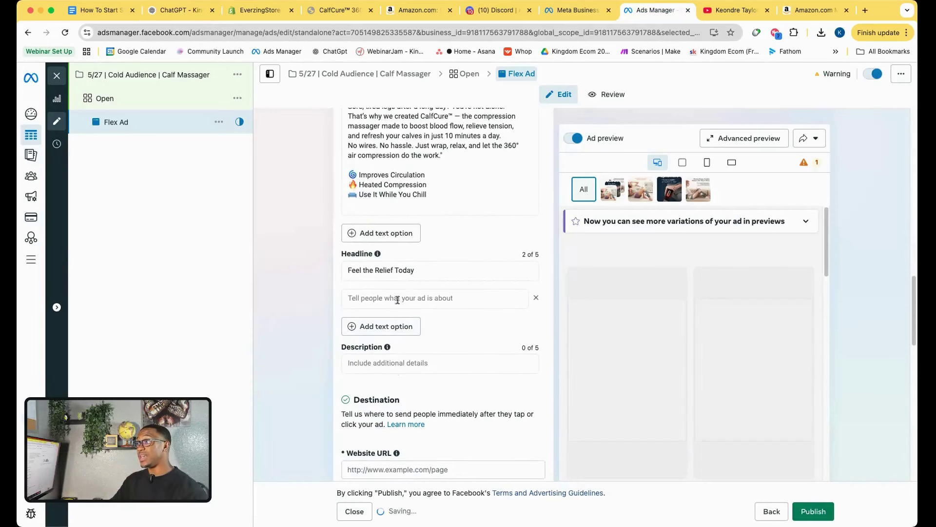
click(397, 299)
text(Relieve Calf Pain Without Pills or Appointments 🙅)
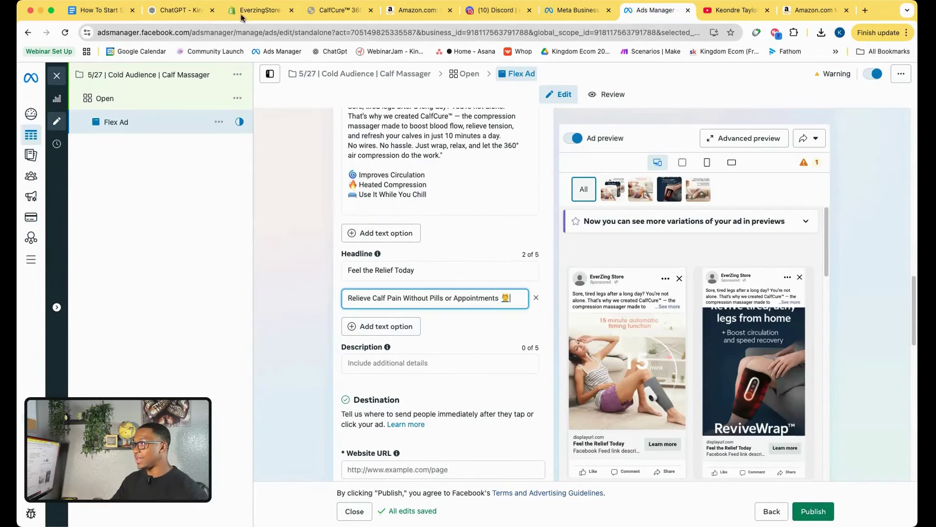
Add Ad Copy #1's primary text as a second primary text option.
click(199, 11)
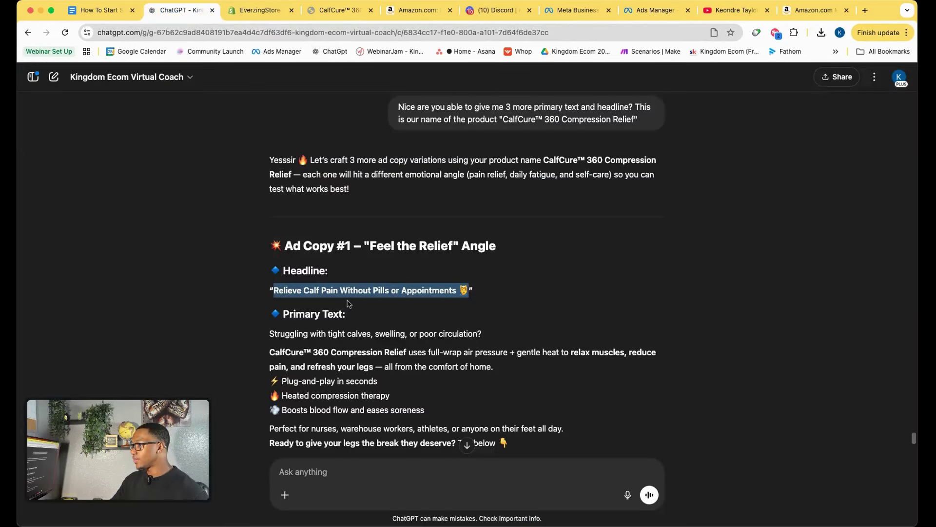
scroll(349, 303, down, 2)
drag(550, 410, 273, 292)
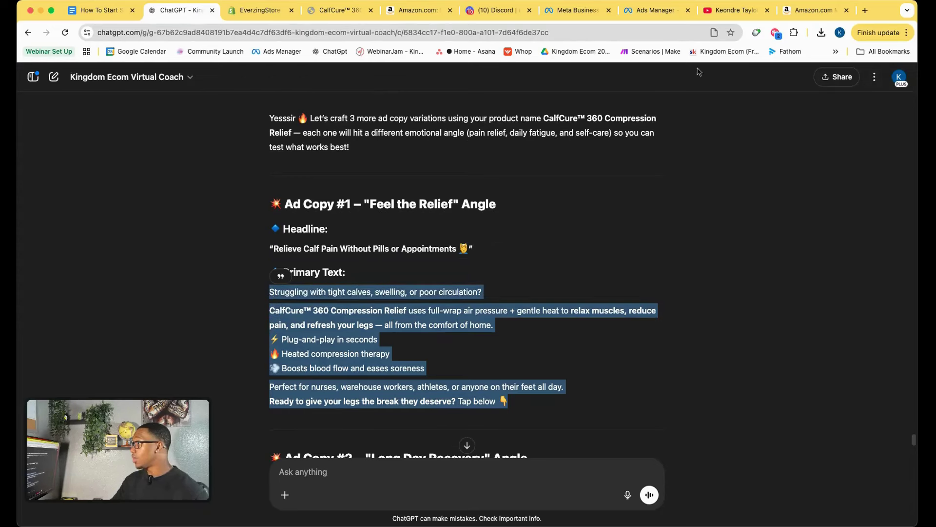
click(655, 10)
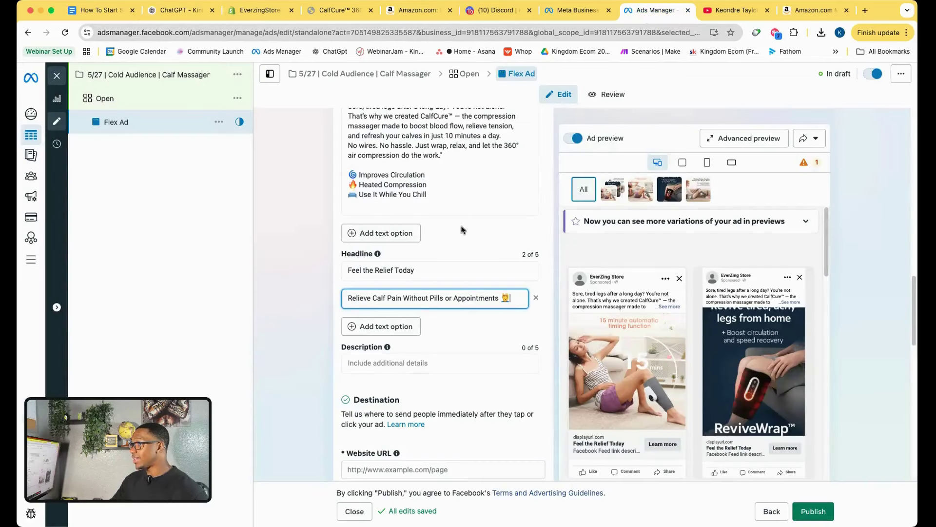
click(398, 234)
key(super+v)
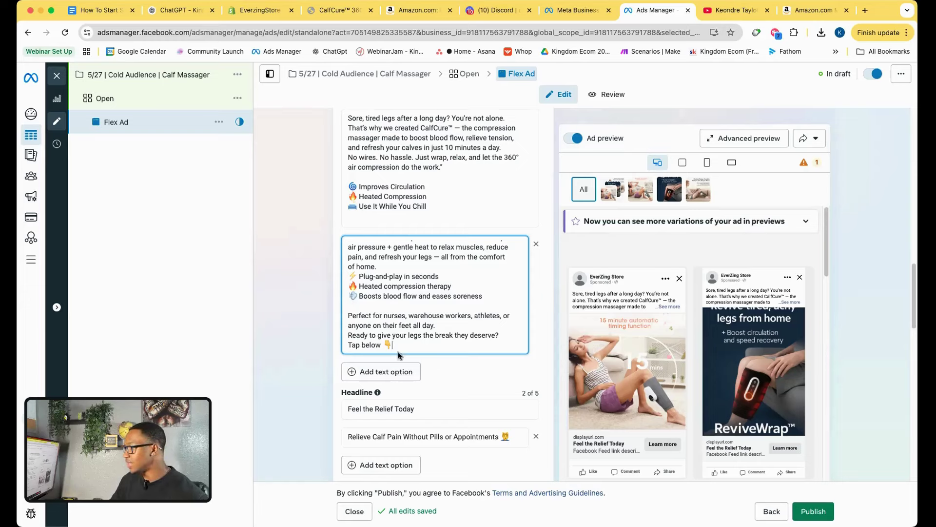
scroll(573, 312, down, 3)
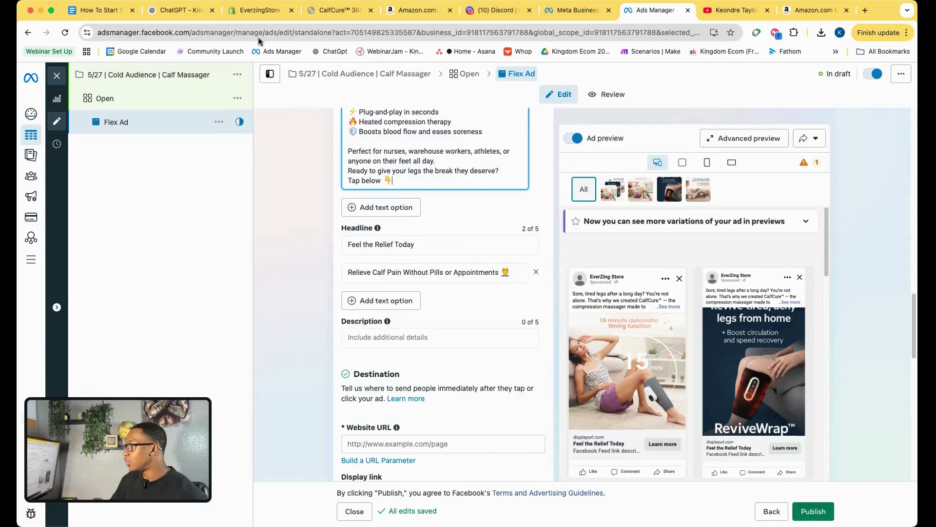
Copy the Ad Copy #2 headline from ChatGPT.
click(181, 13)
scroll(294, 274, down, 5)
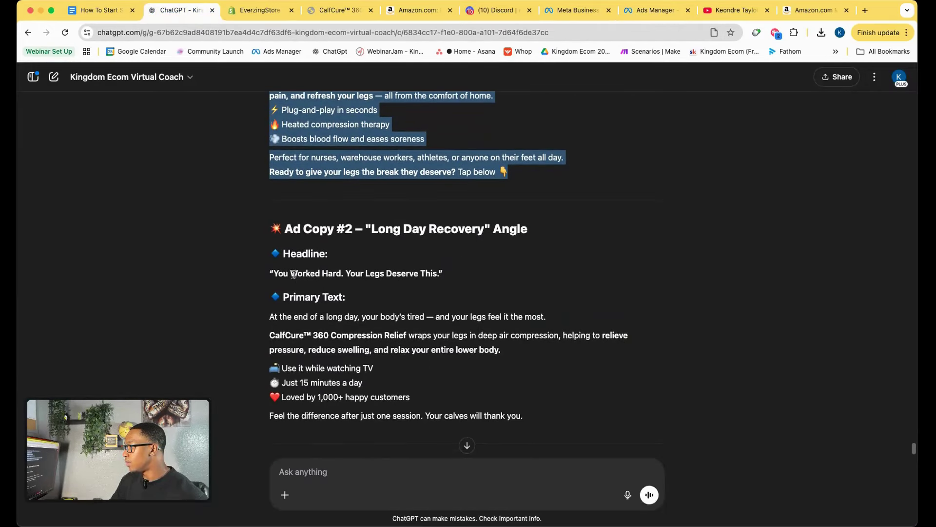
drag(275, 274, 435, 275)
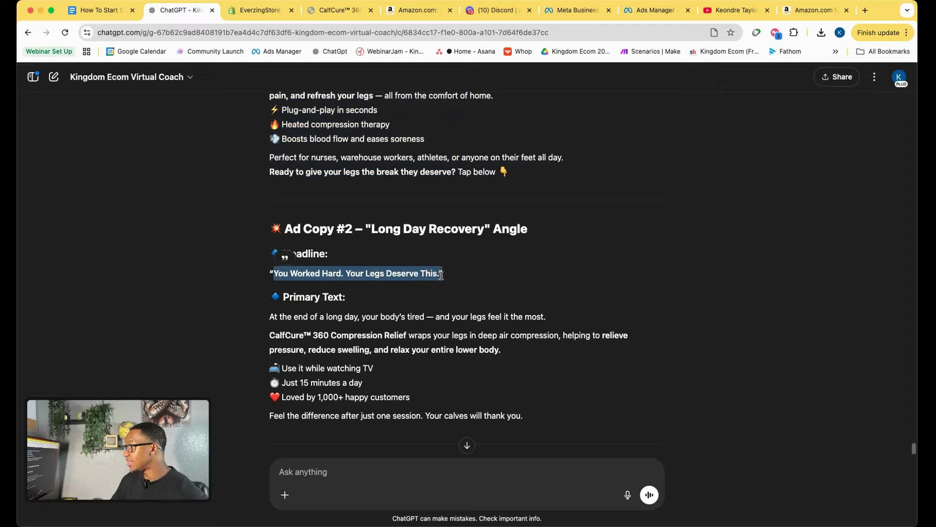
click(443, 288)
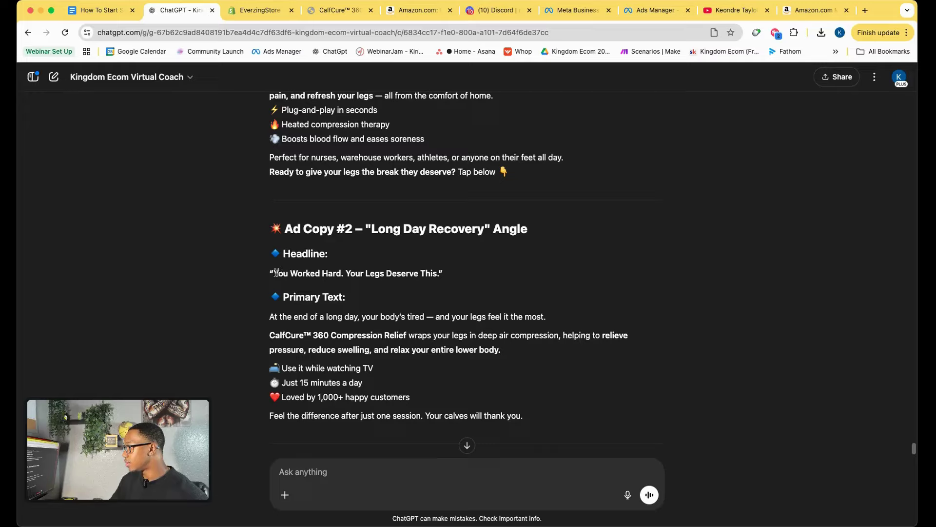
drag(276, 274, 435, 276)
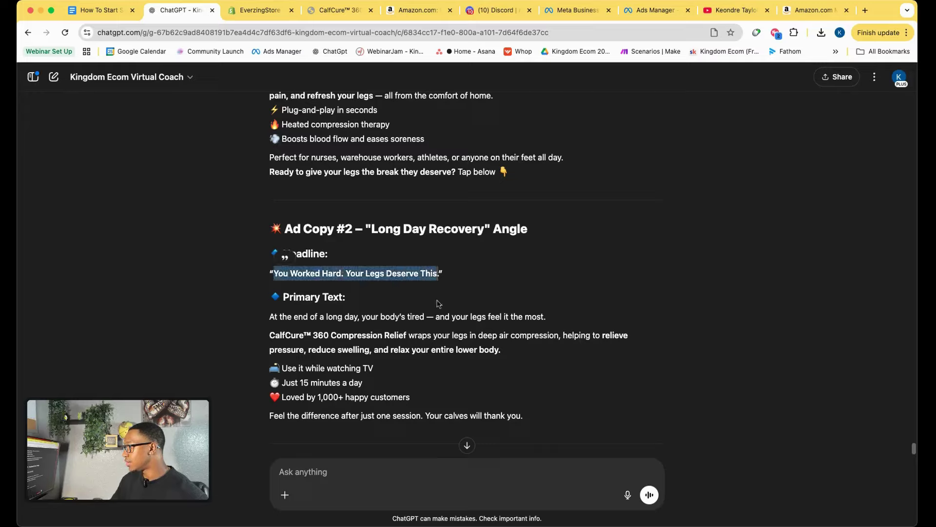
click(653, 10)
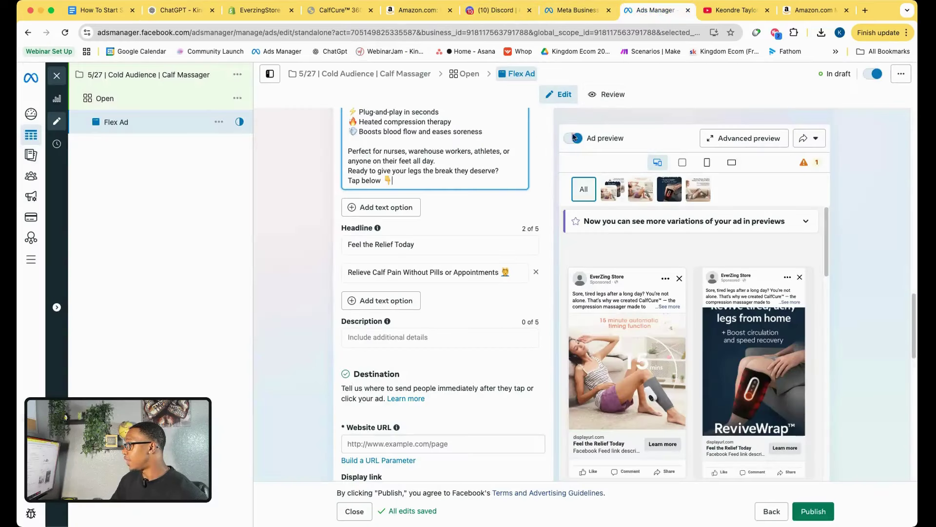
click(367, 299)
text(You Worked Hard. Your Legs Deserve This.)
click(178, 9)
drag(269, 317, 540, 417)
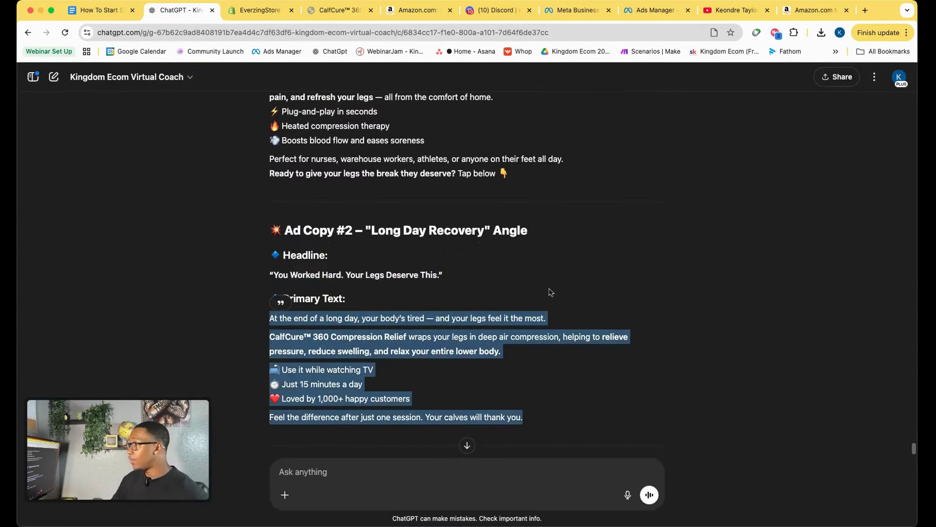
click(653, 11)
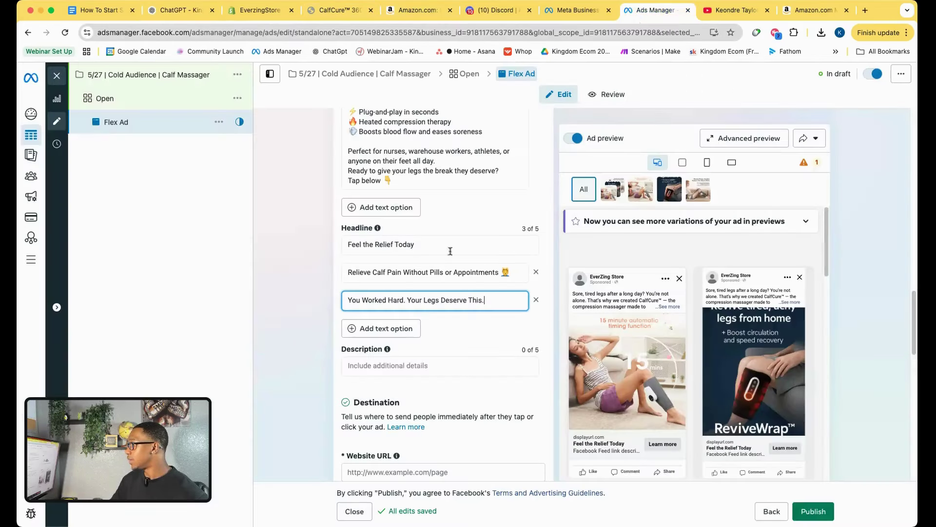
click(379, 205)
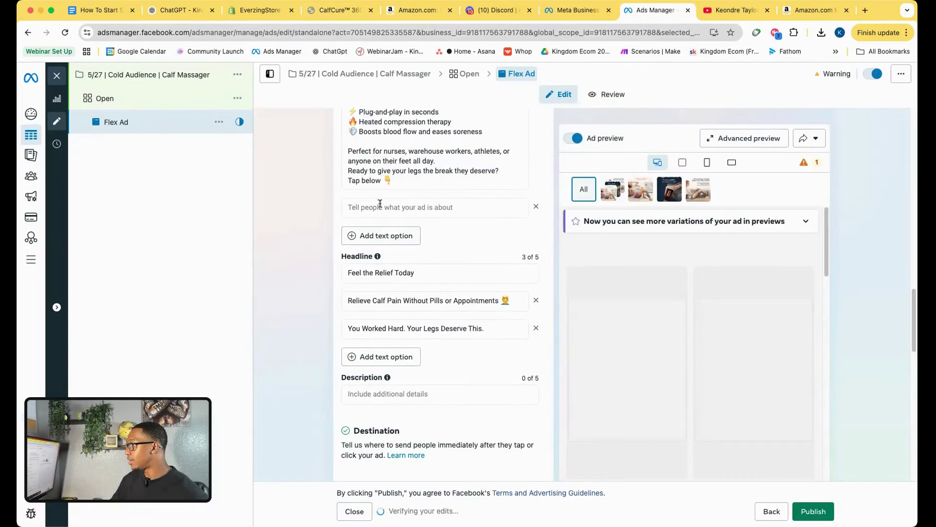
key(super+v)
scroll(437, 249, up, 5)
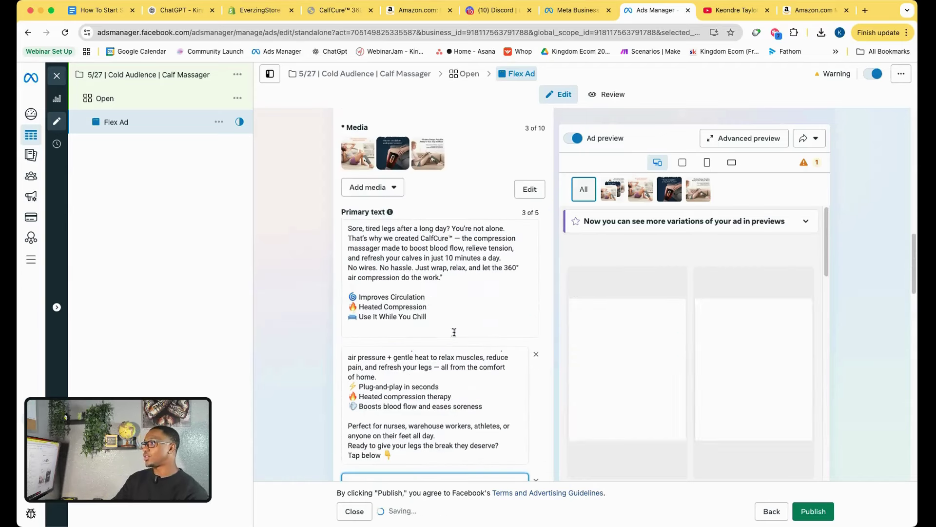
scroll(410, 317, down, 6)
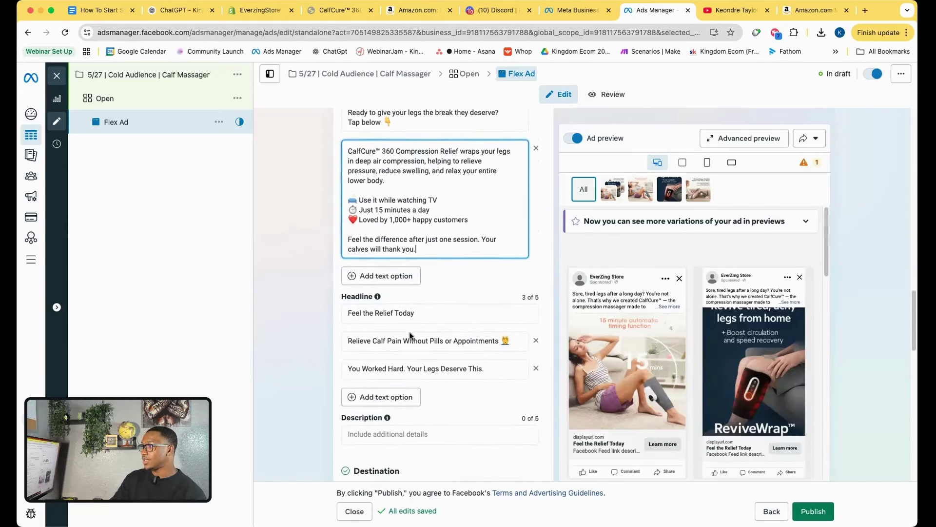
scroll(405, 342, down, 3)
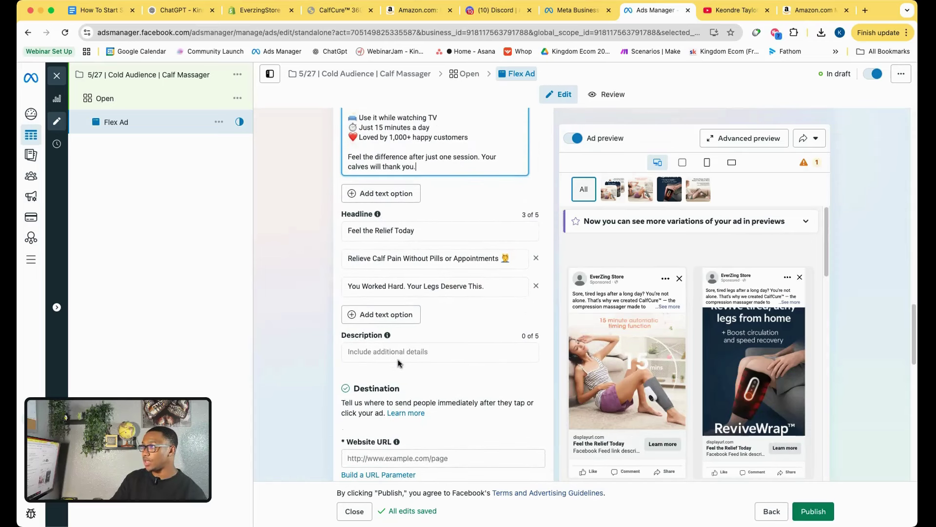
scroll(424, 398, down, 3)
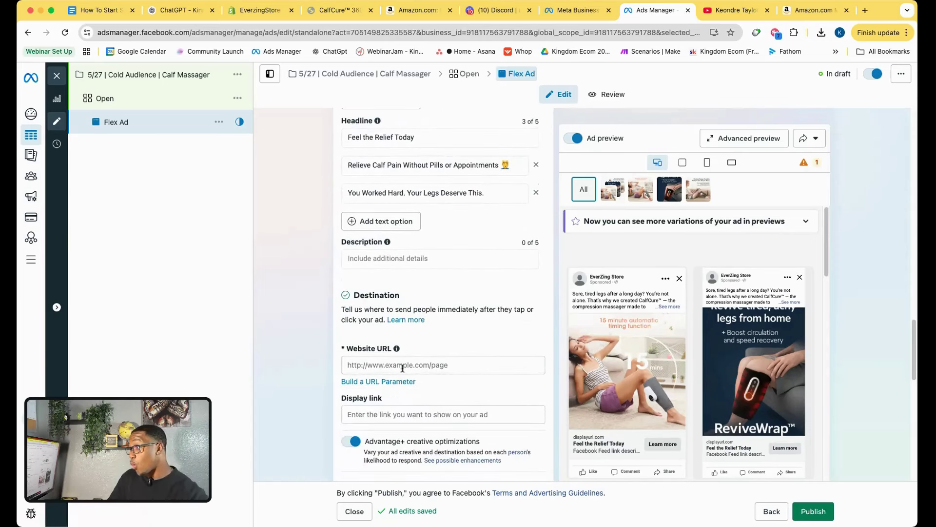
Set the Flex Ad's Website URL to the CalfCure product page address and preview it.
click(331, 10)
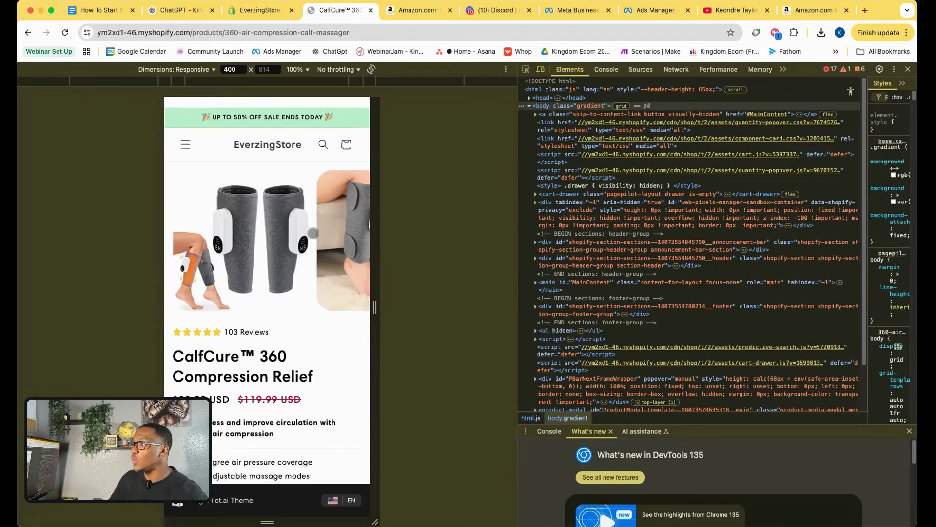
click(233, 32)
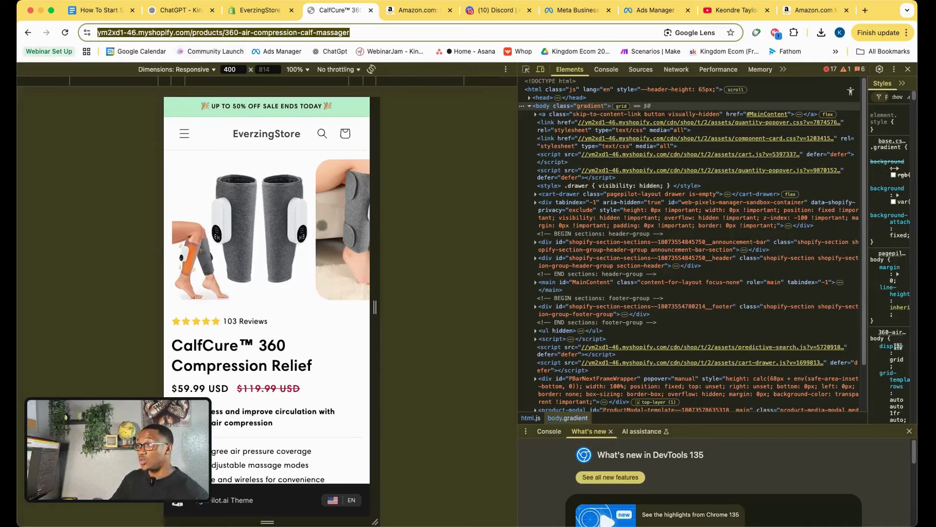
click(650, 12)
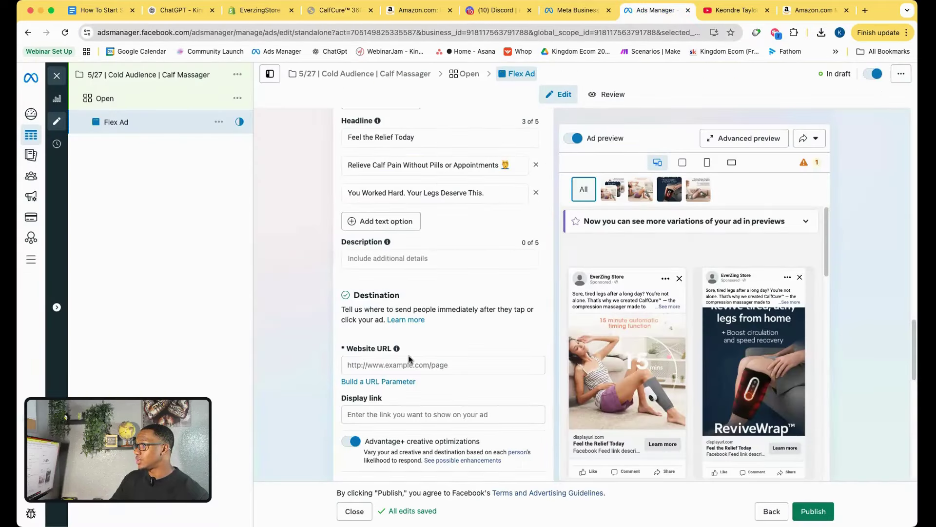
click(402, 362)
key(super+v)
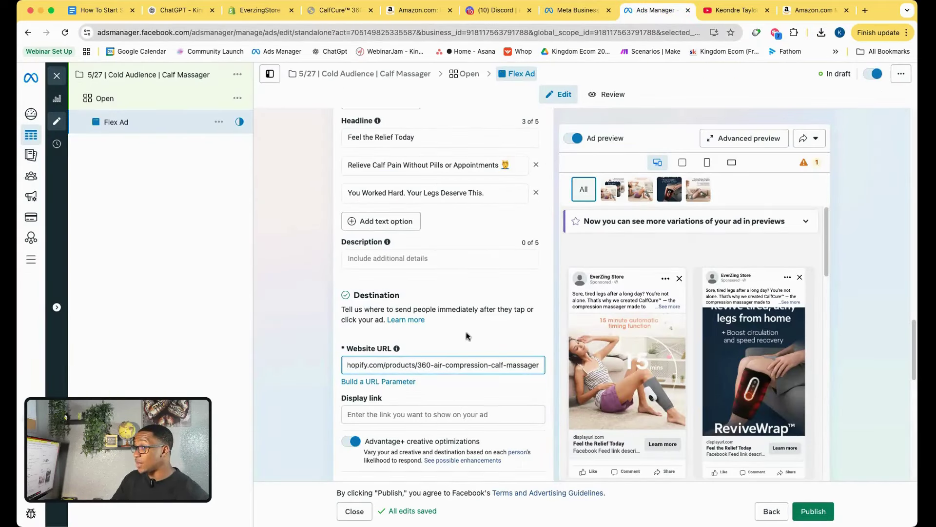
click(466, 336)
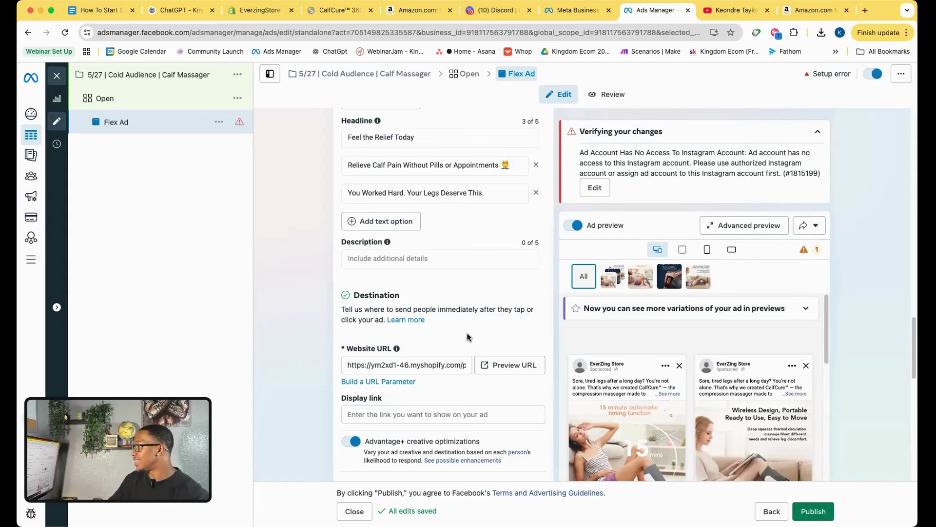
click(522, 368)
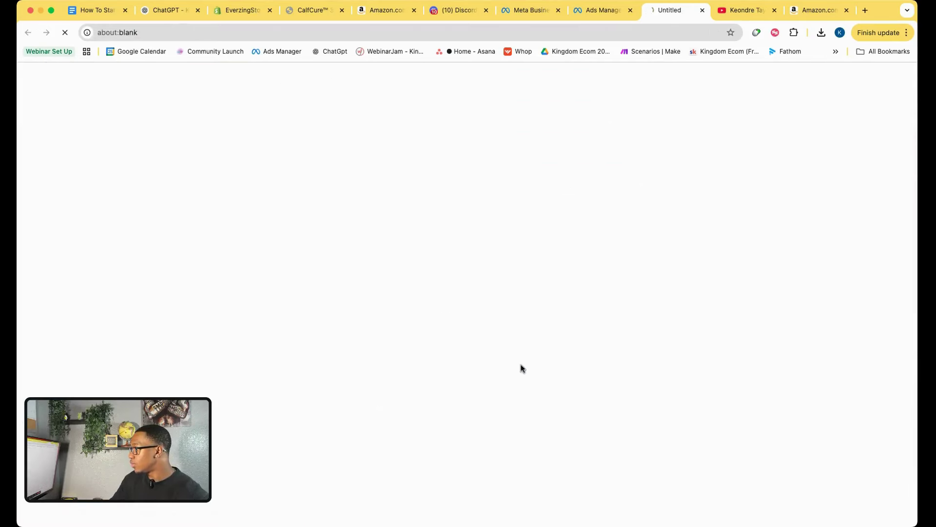
click(702, 12)
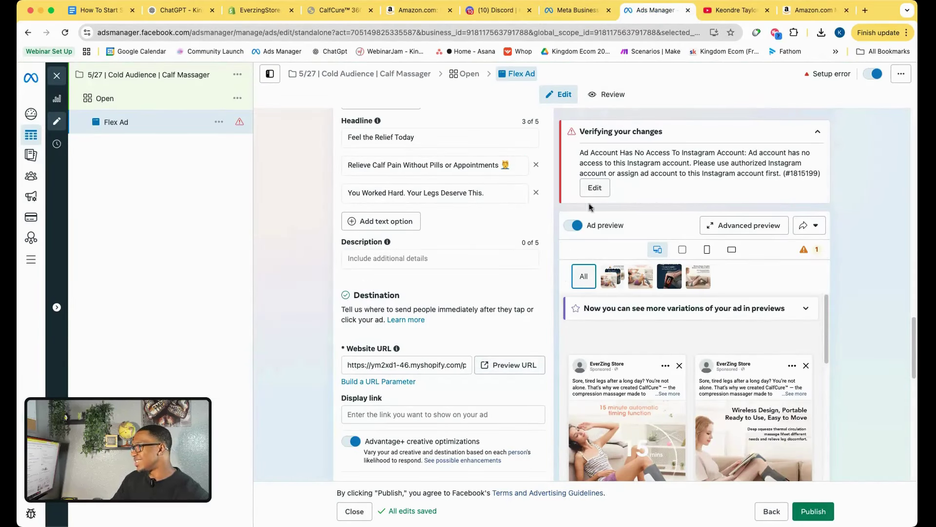
Change the Flex Ad's call to action from Learn more to Shop now.
scroll(439, 263, down, 5)
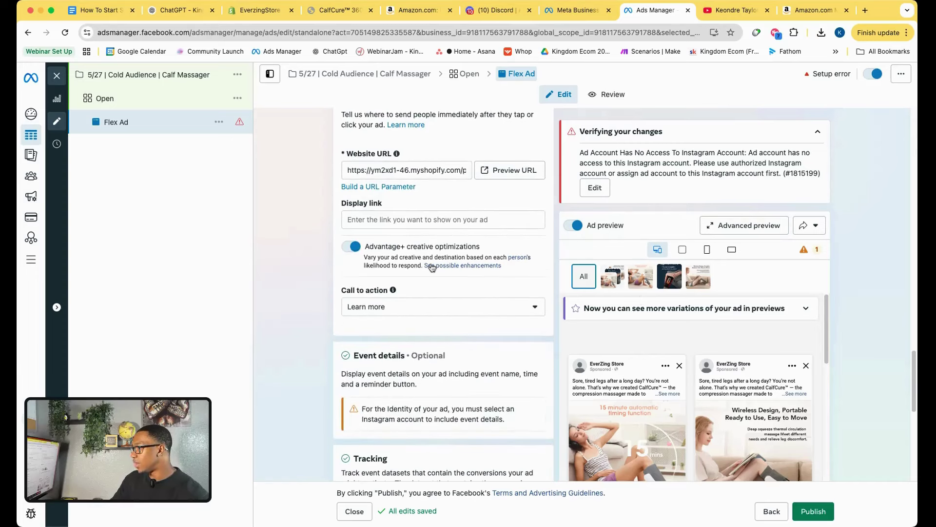
scroll(432, 268, down, 3)
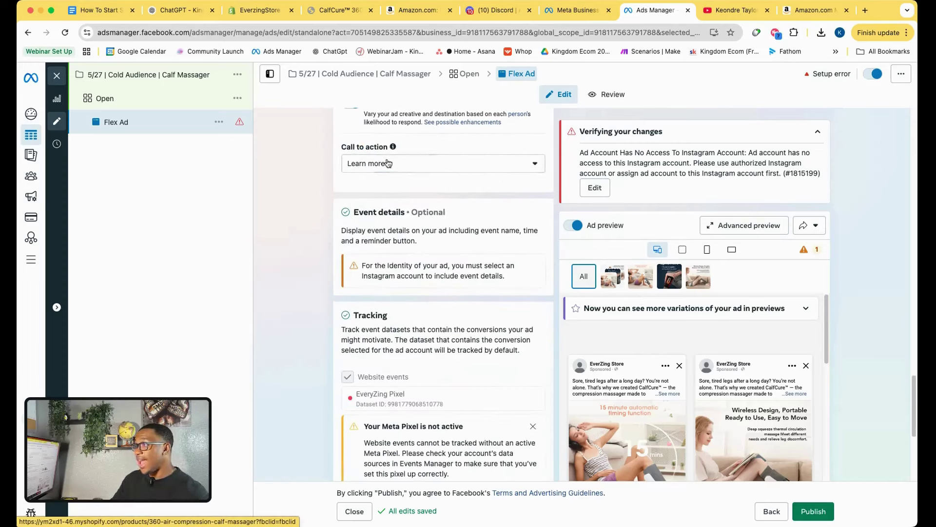
click(387, 163)
scroll(395, 250, down, 4)
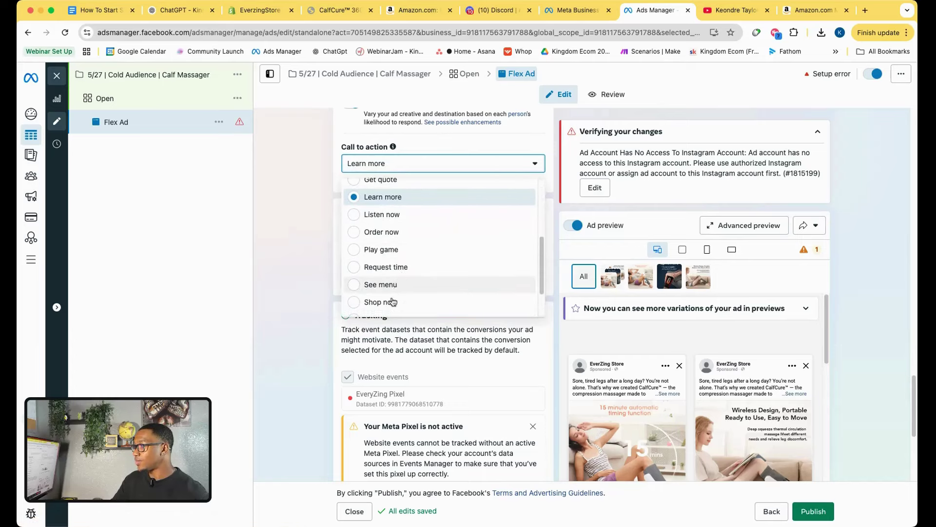
click(385, 301)
scroll(324, 261, down, 4)
scroll(322, 263, down, 3)
scroll(331, 243, up, 3)
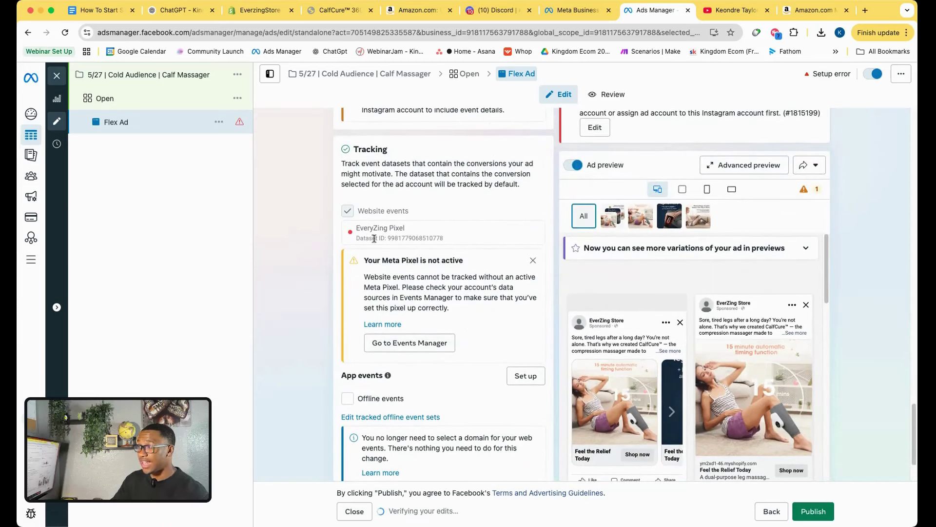
Check the store's homepage through its navigation menu in the other tab.
click(347, 11)
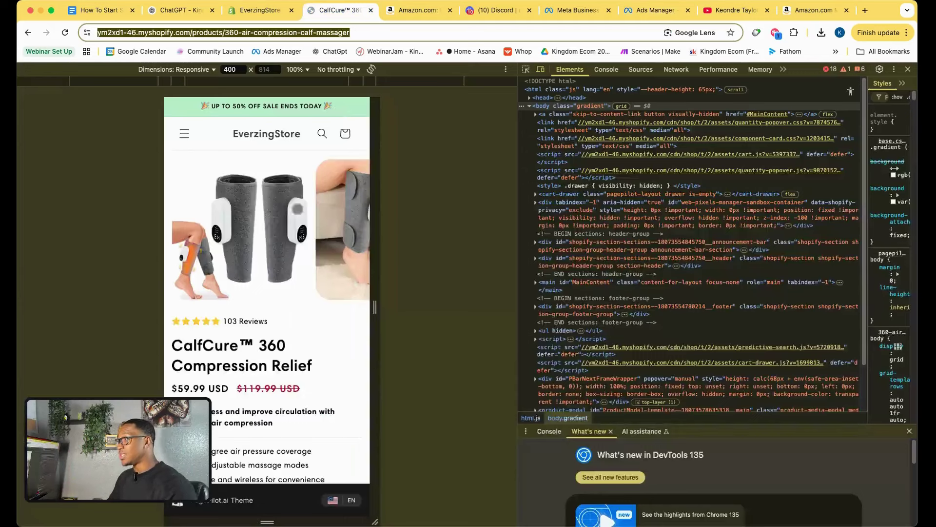
click(184, 133)
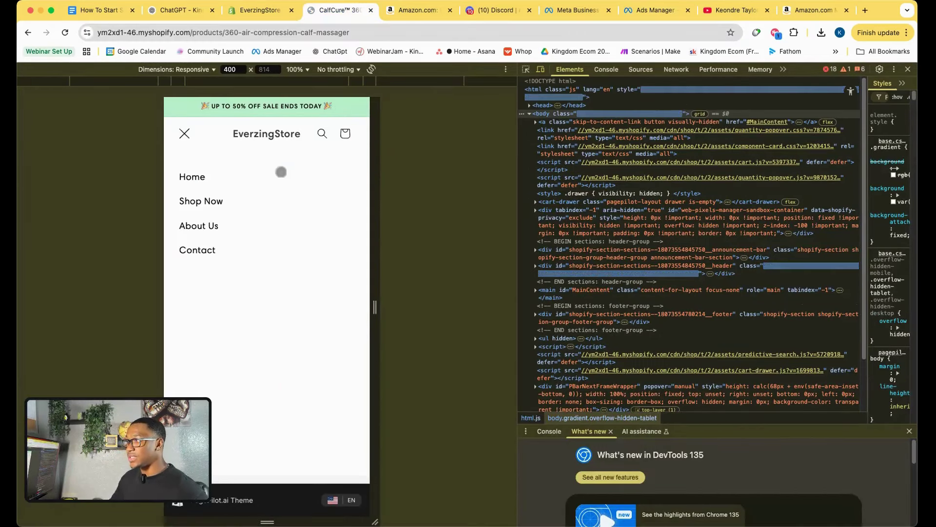
click(248, 185)
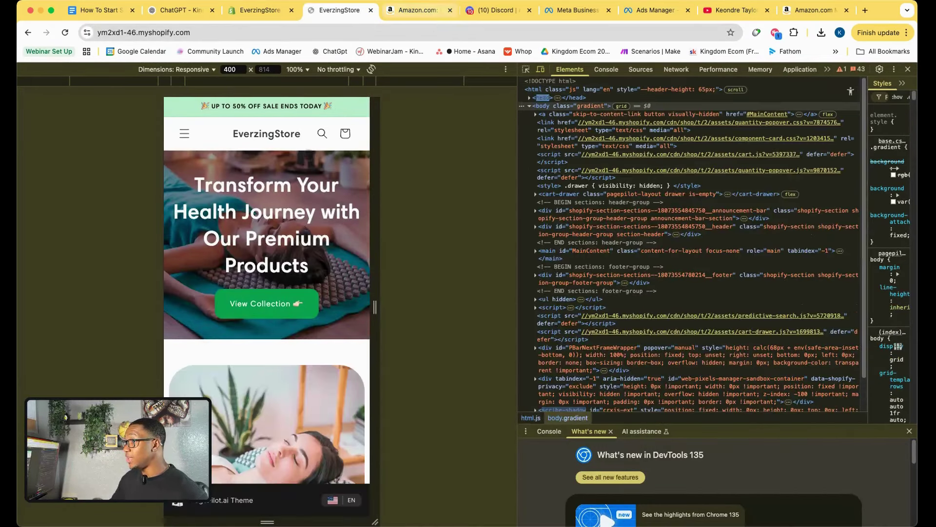
click(654, 11)
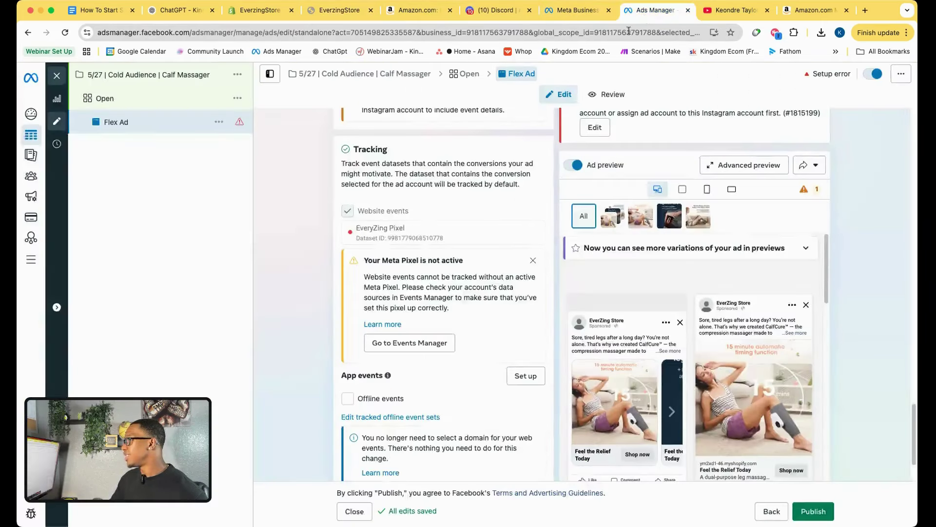
Scroll through the Flex Ad to review its images, primary texts, headlines and Website URL.
scroll(413, 377, down, 3)
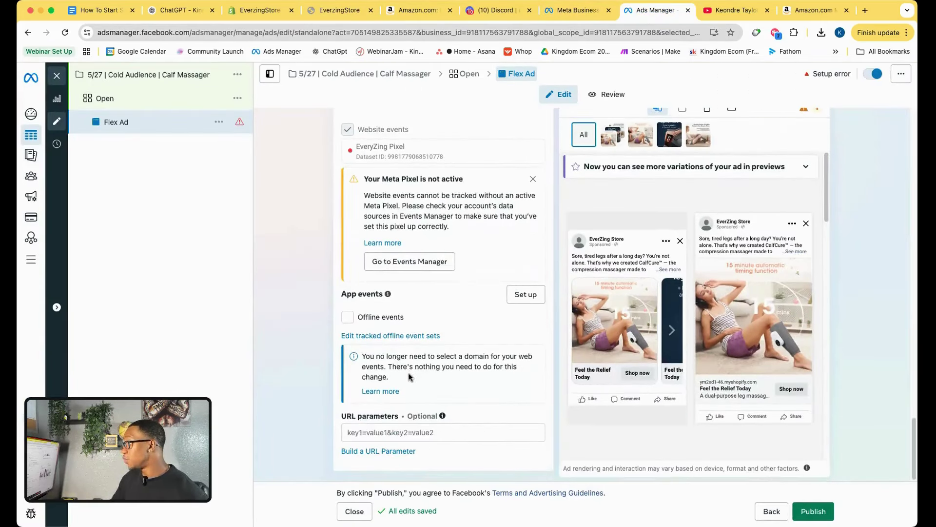
scroll(409, 376, up, 15)
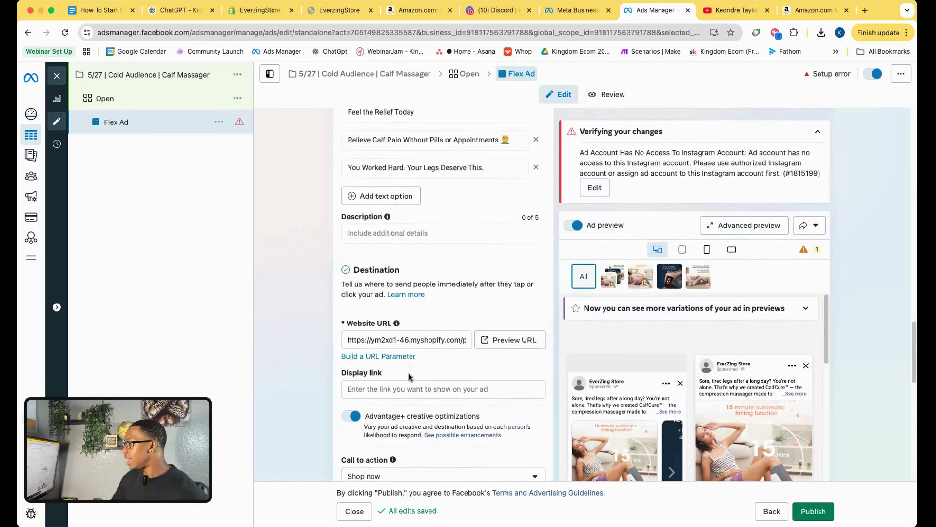
scroll(409, 376, up, 10)
scroll(410, 378, down, 10)
scroll(410, 378, down, 10)
scroll(409, 376, up, 15)
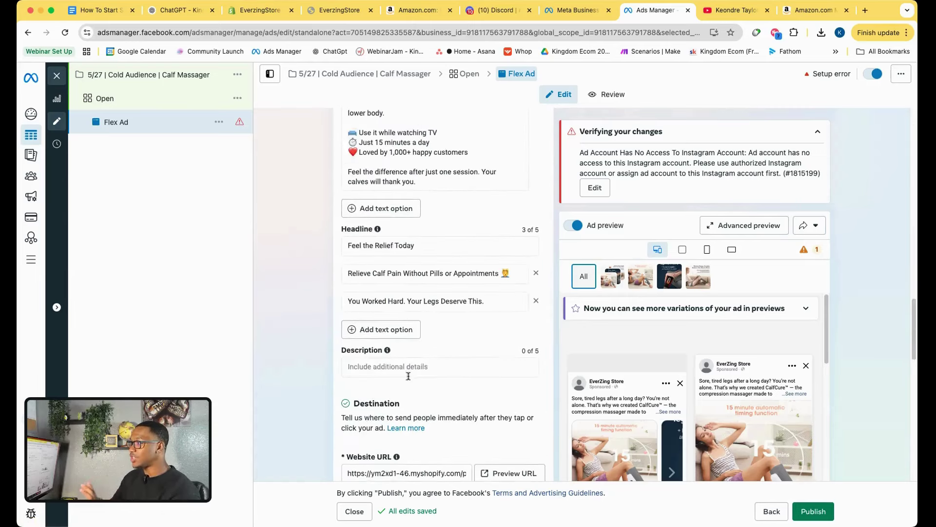
scroll(408, 377, down, 7)
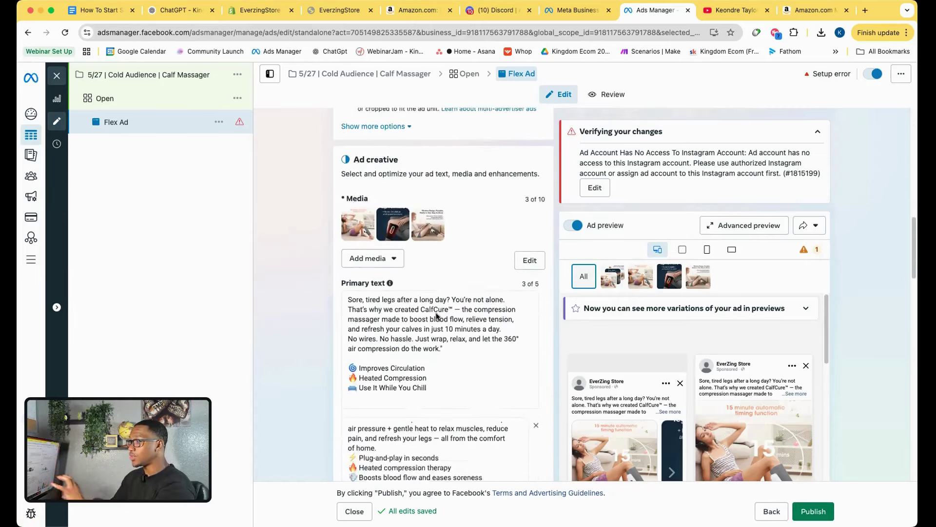
scroll(435, 318, down, 5)
scroll(441, 312, up, 5)
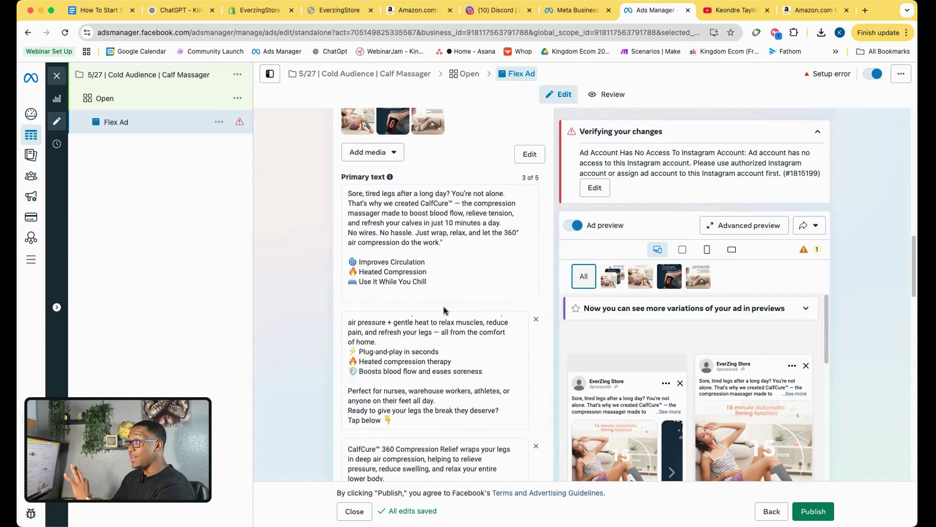
scroll(444, 310, down, 8)
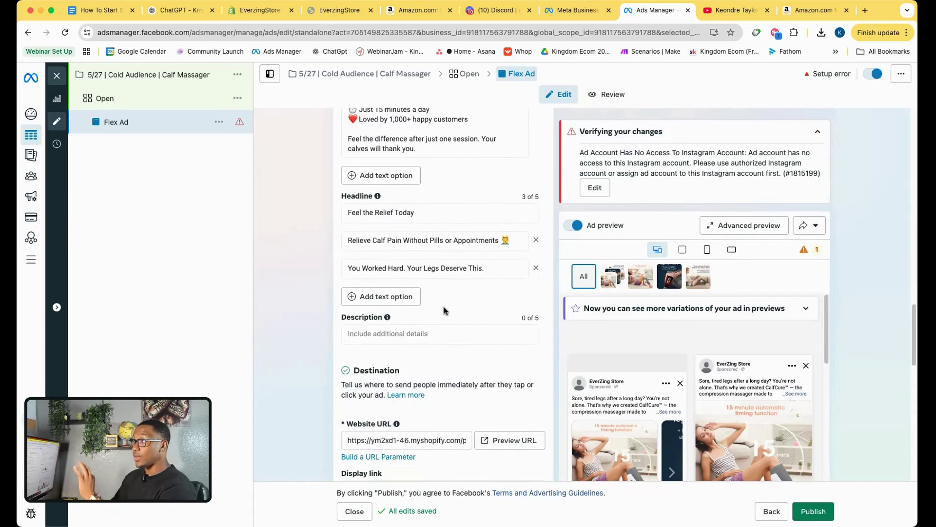
scroll(428, 330, down, 3)
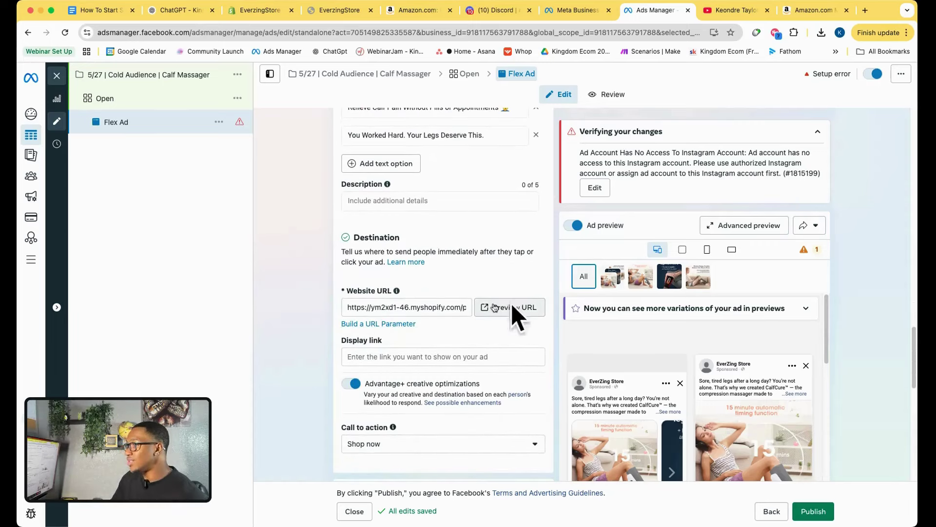
Preview the ad's destination URL, then close the preview and Meta Business Suite datasets tabs.
click(532, 305)
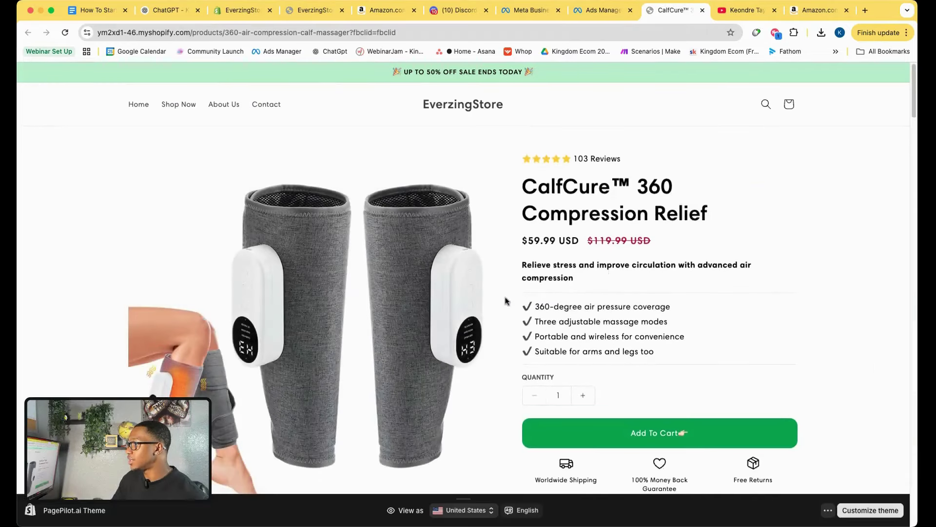
click(703, 10)
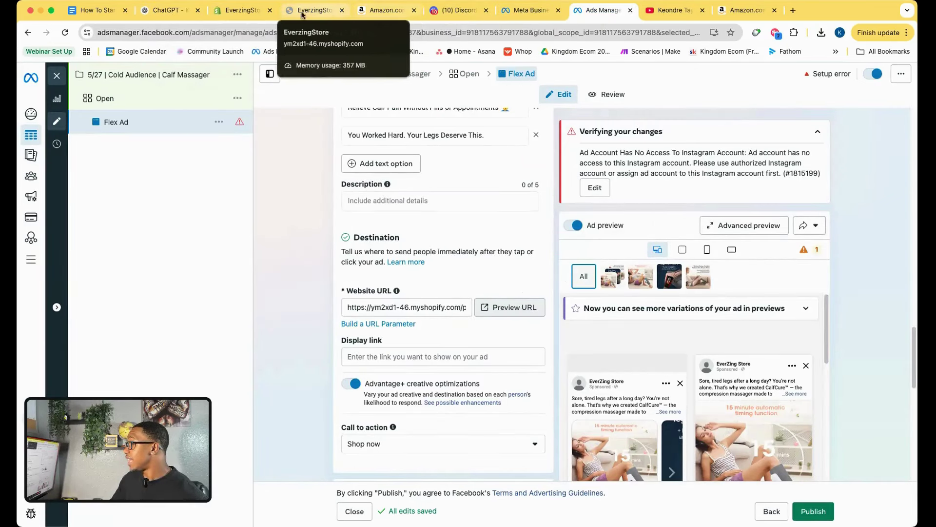
click(529, 10)
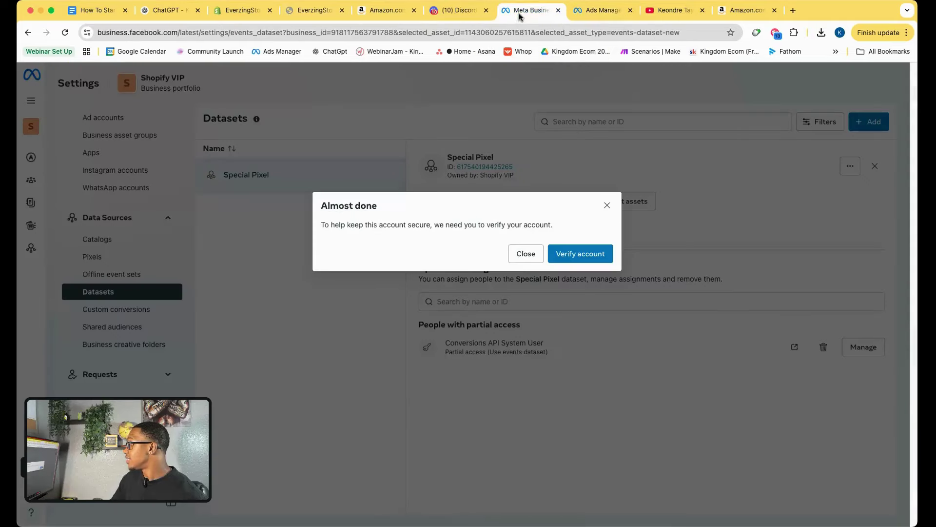
click(557, 10)
scroll(472, 283, down, 10)
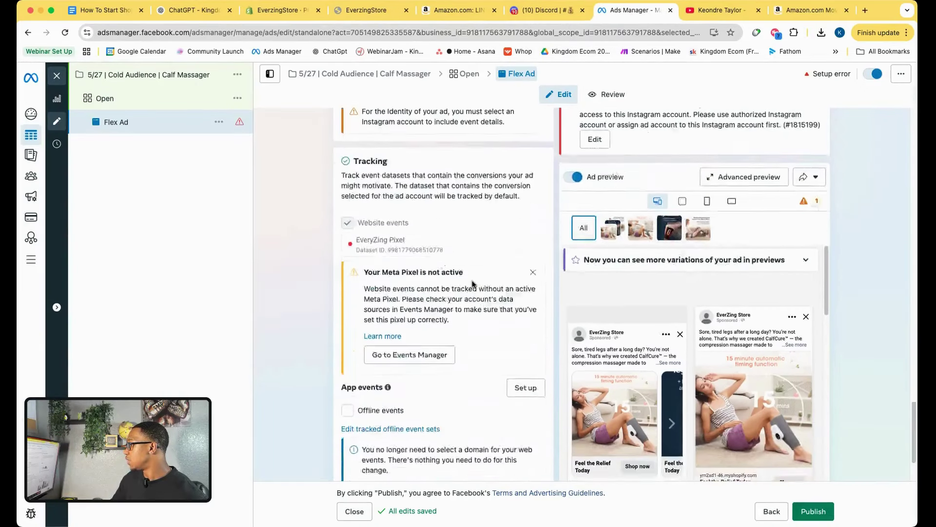
scroll(472, 283, down, 2)
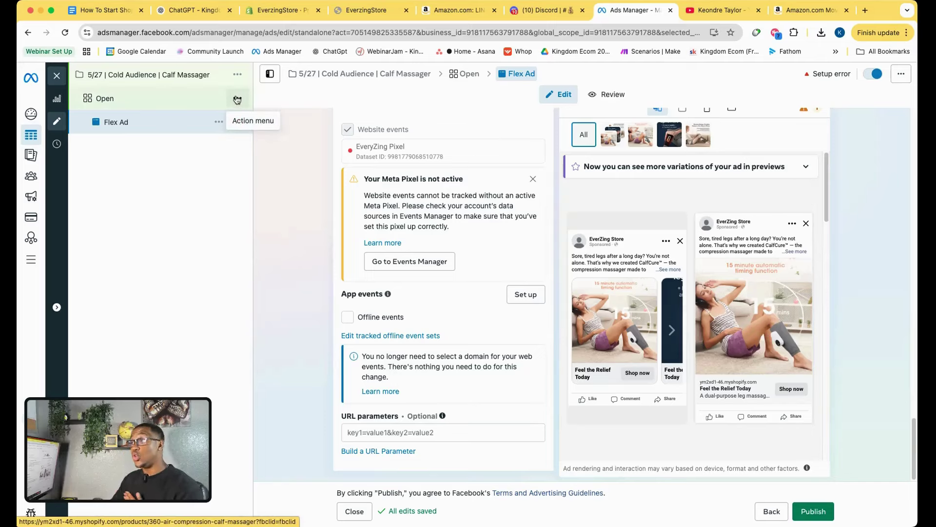
Duplicate the Open ad set with 4 copies and select one Open - Copy ad set.
click(161, 101)
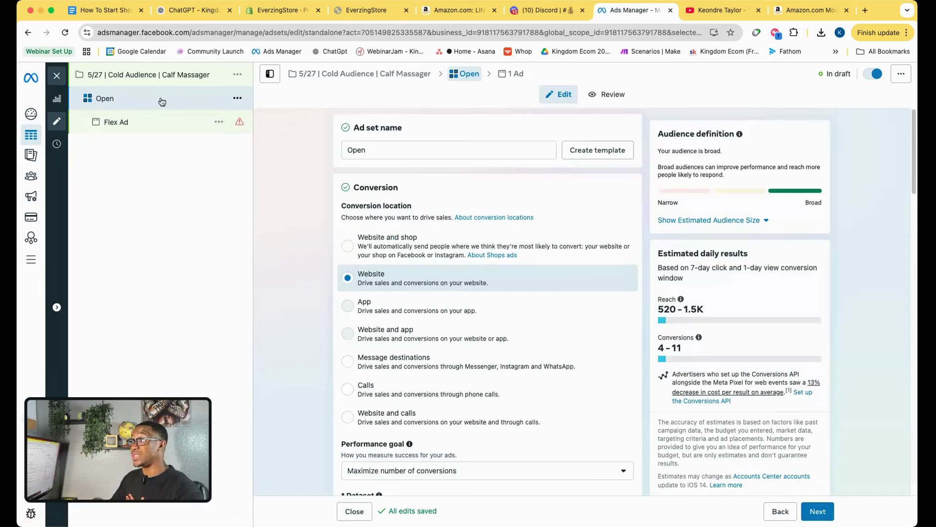
click(238, 99)
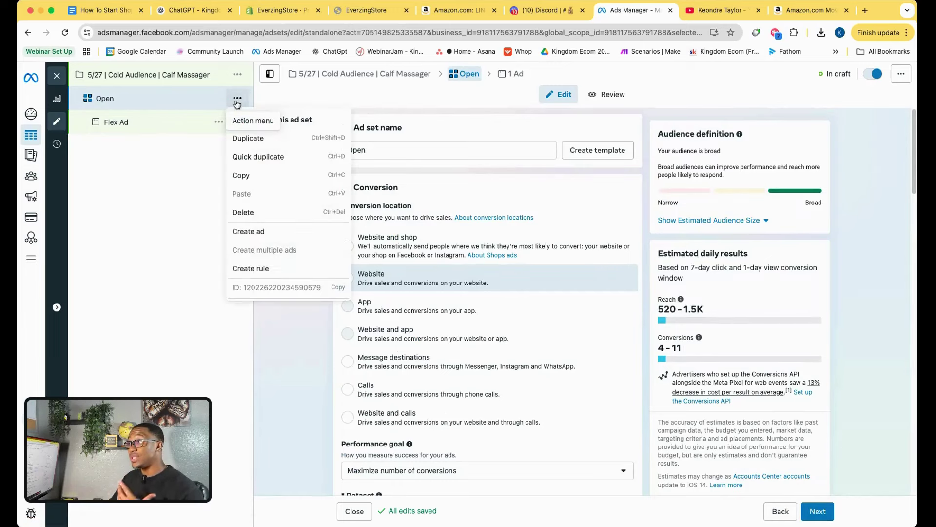
click(247, 139)
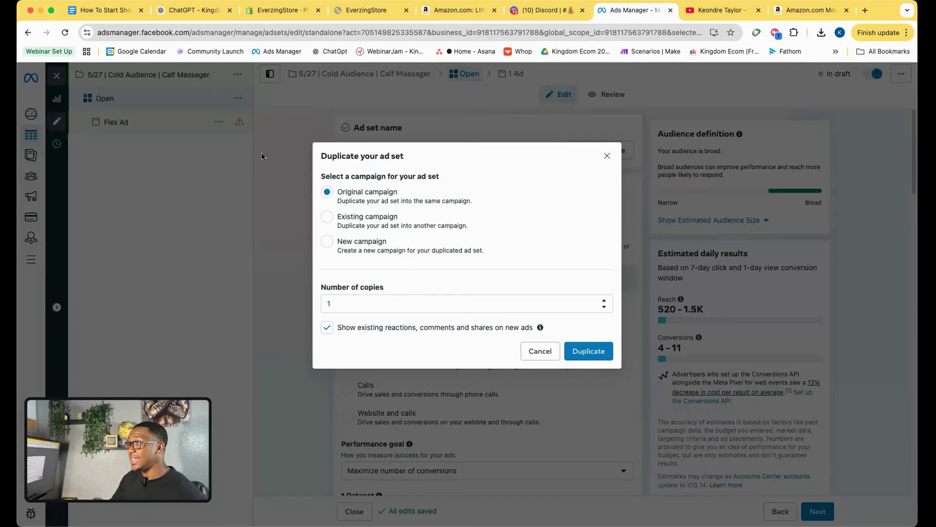
click(605, 301)
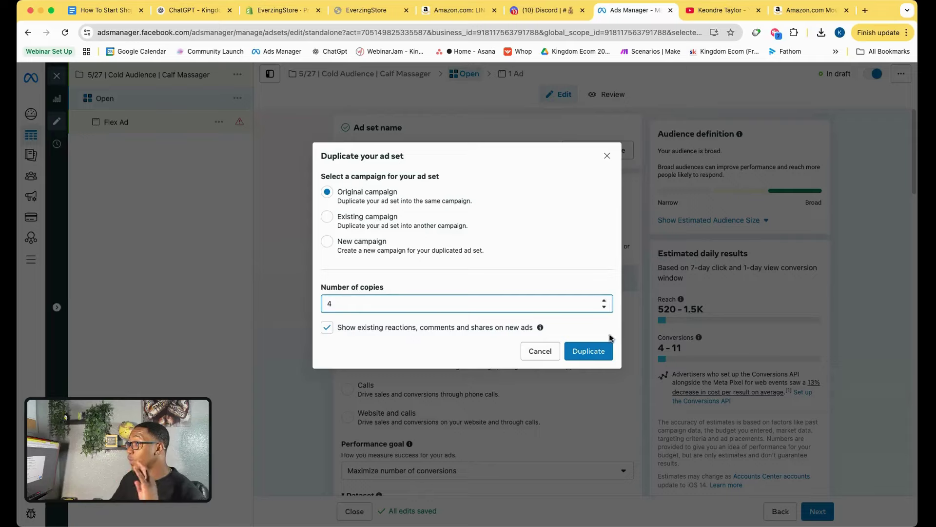
click(592, 353)
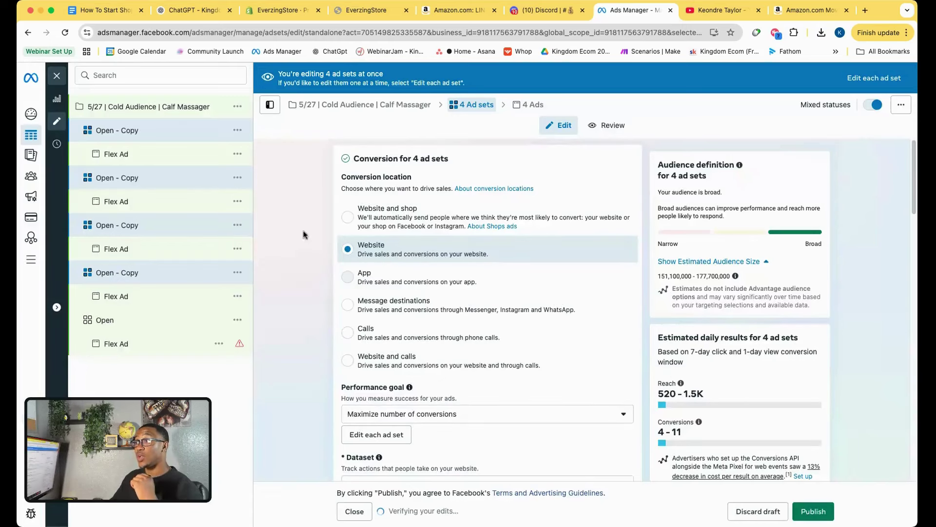
click(156, 273)
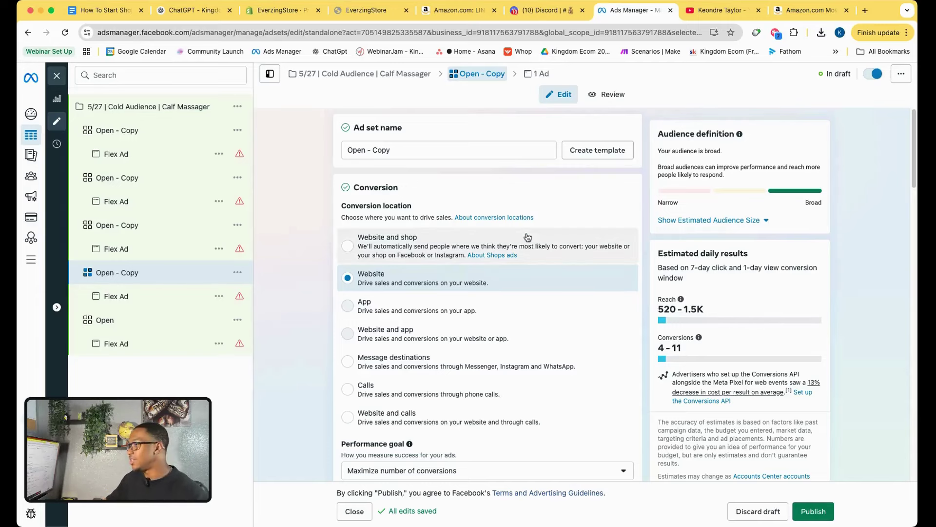
Add Golf (sport) to the copied ad set's detailed targeting via a golf search.
scroll(346, 335, down, 10)
scroll(346, 336, down, 10)
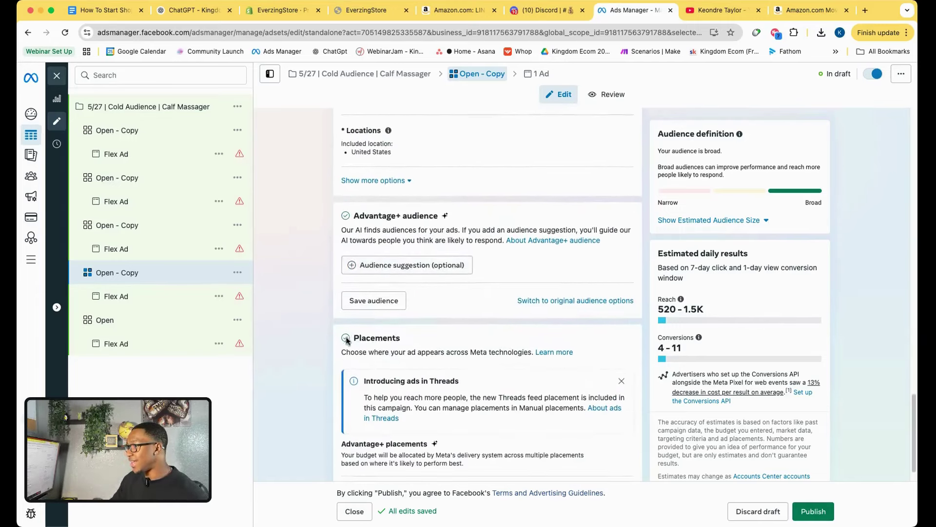
click(412, 257)
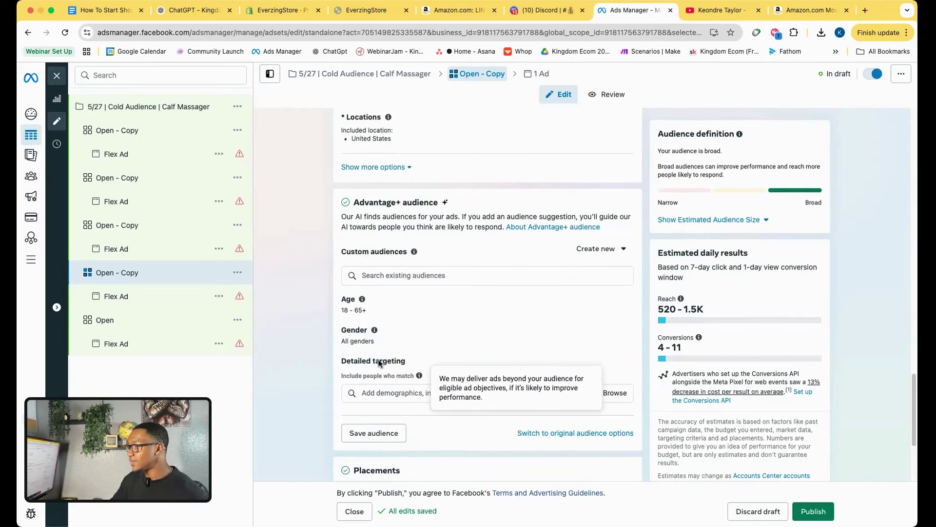
click(398, 390)
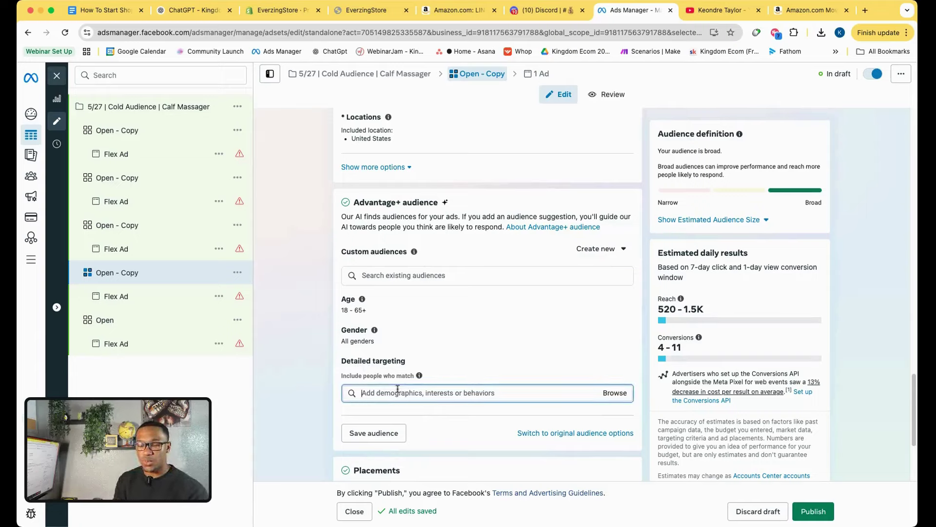
text(go)
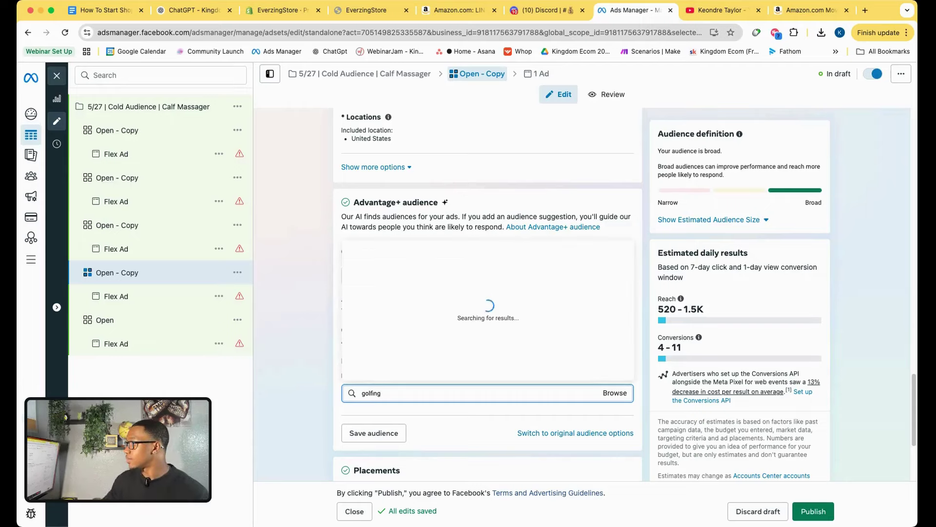
text(lfing)
click(394, 259)
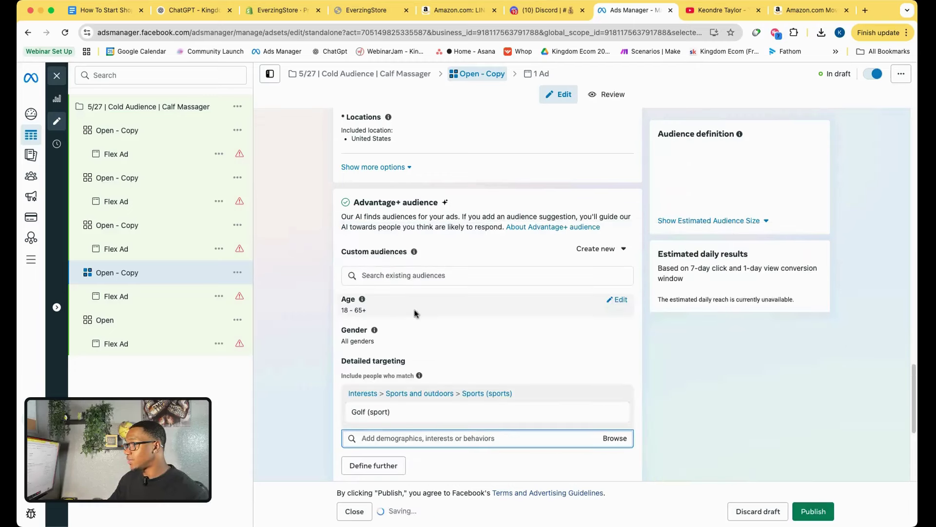
Rename the ad set to the copied interest name, Golf (sport).
drag(404, 417, 349, 414)
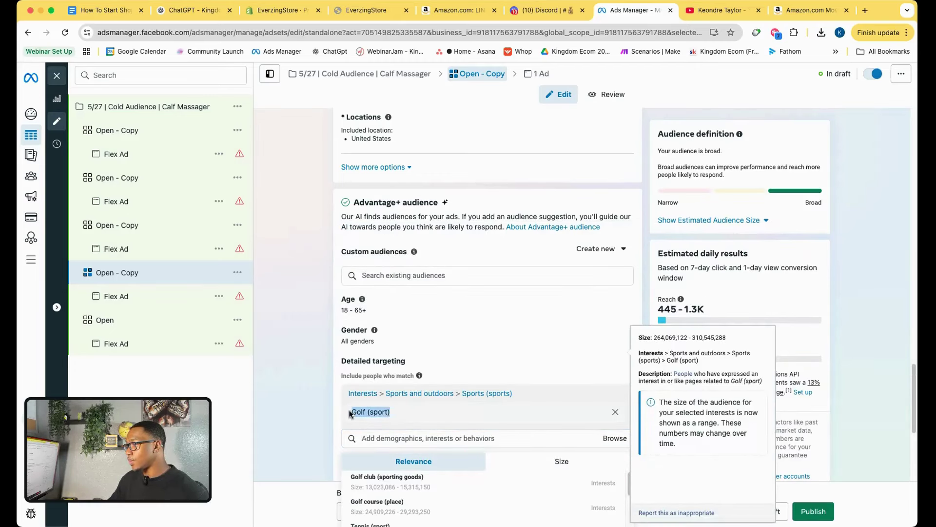
right_click(365, 414)
click(161, 272)
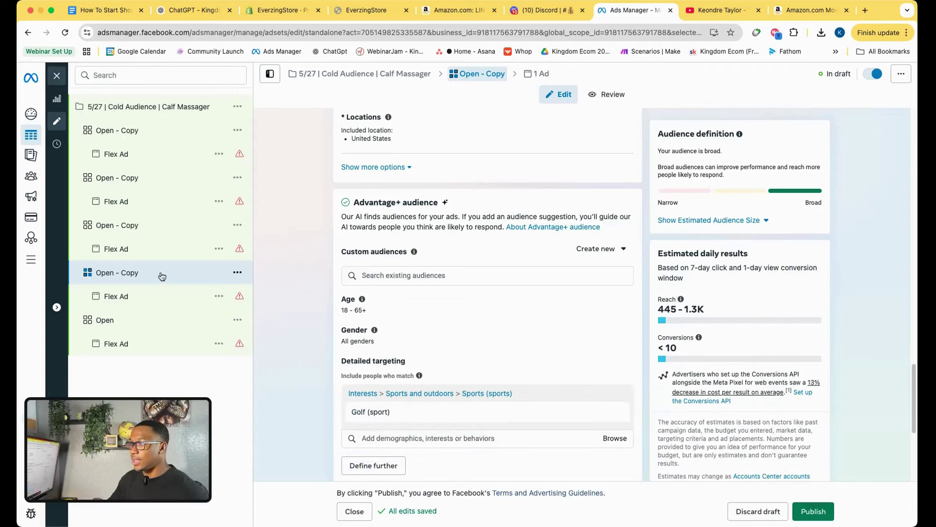
click(110, 271)
key(super+v)
key(super+2)
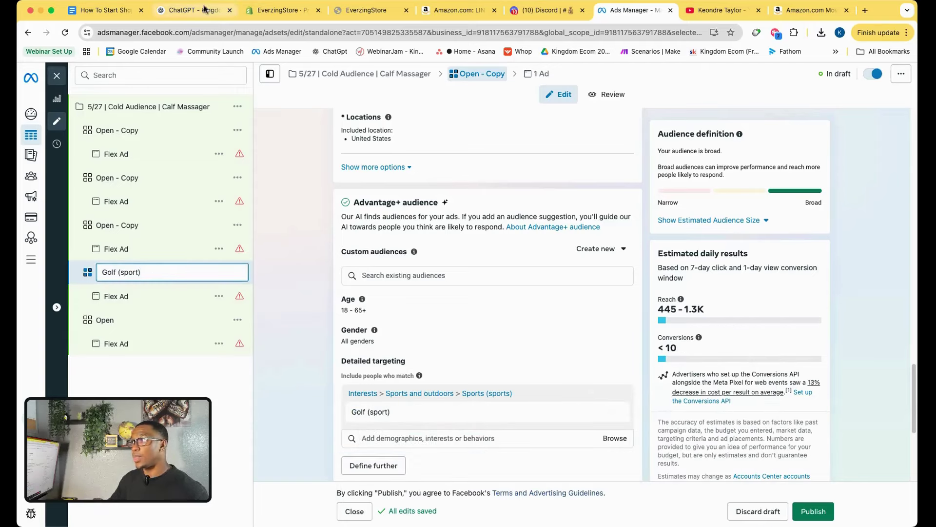
Ask ChatGPT for five Facebook interests to test and note the Self-Care / Wellness idea.
click(346, 469)
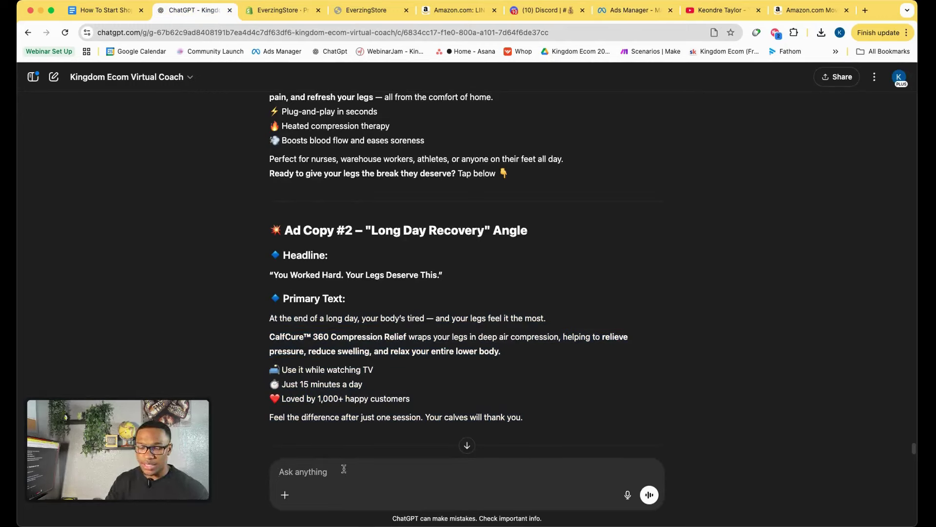
text(Nice now are you able to give me 5 interest to test?)
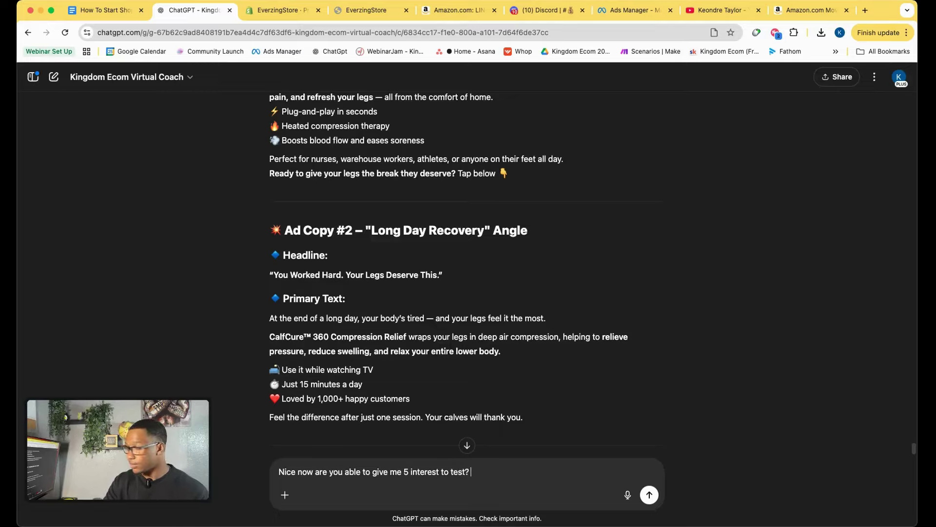
key(Return)
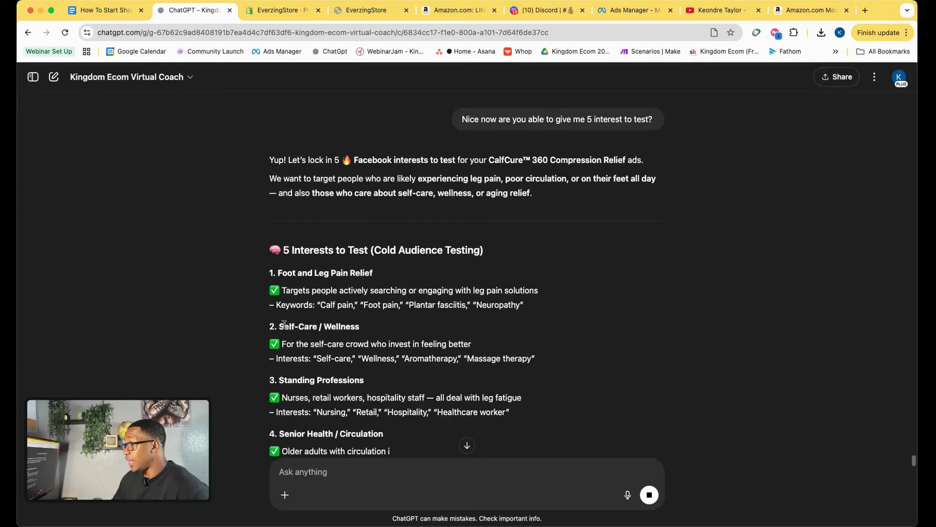
drag(359, 327, 282, 324)
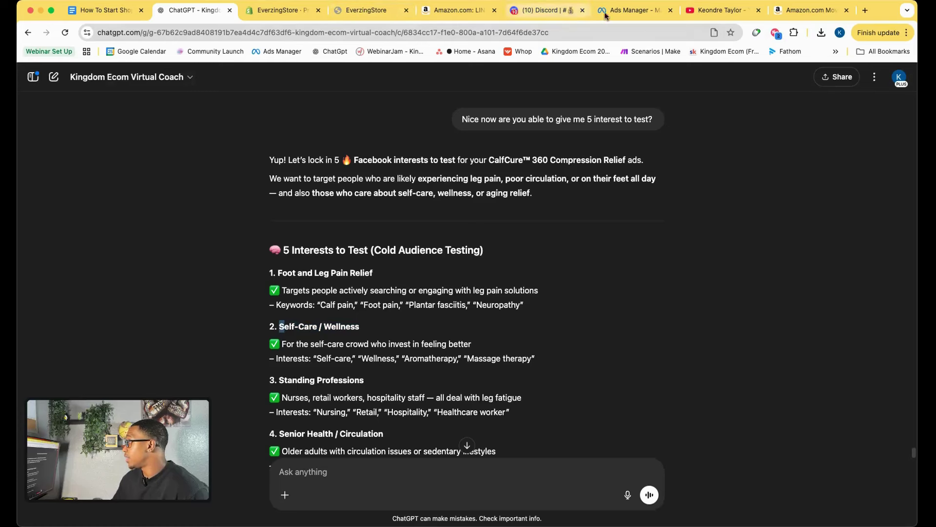
click(624, 10)
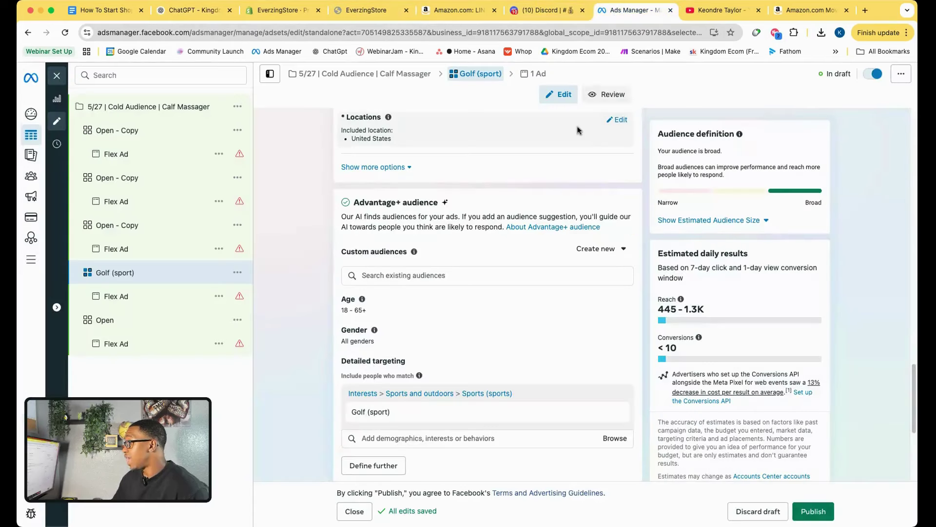
Add Self care (psychology) to an untouched Open - Copy ad set's detailed targeting.
click(159, 226)
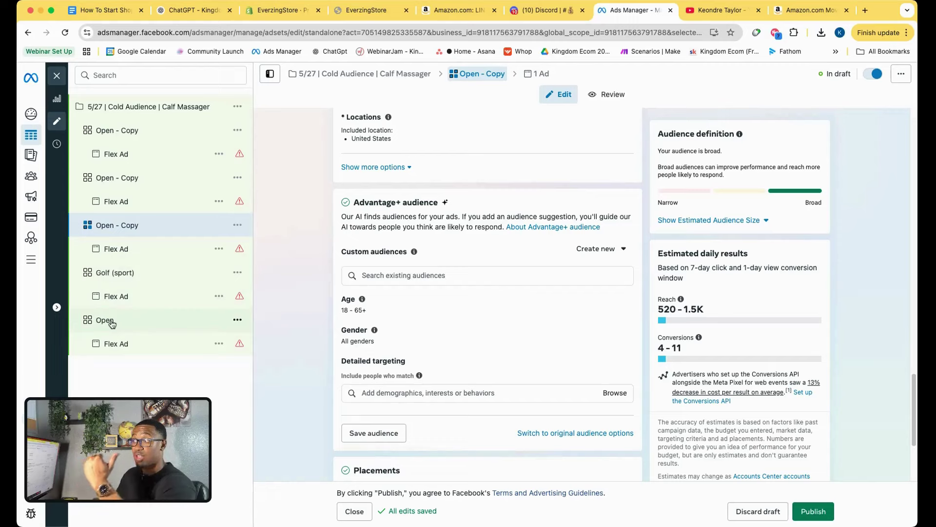
click(125, 272)
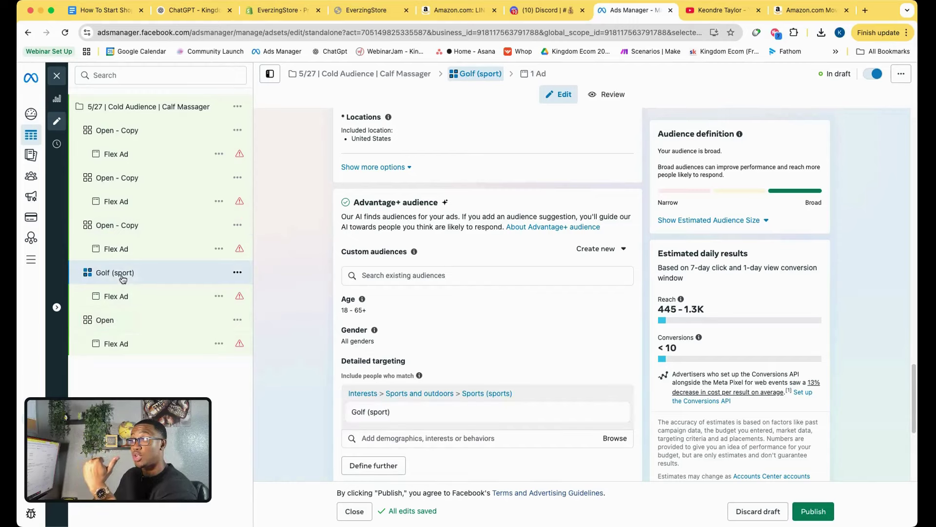
click(140, 230)
click(385, 391)
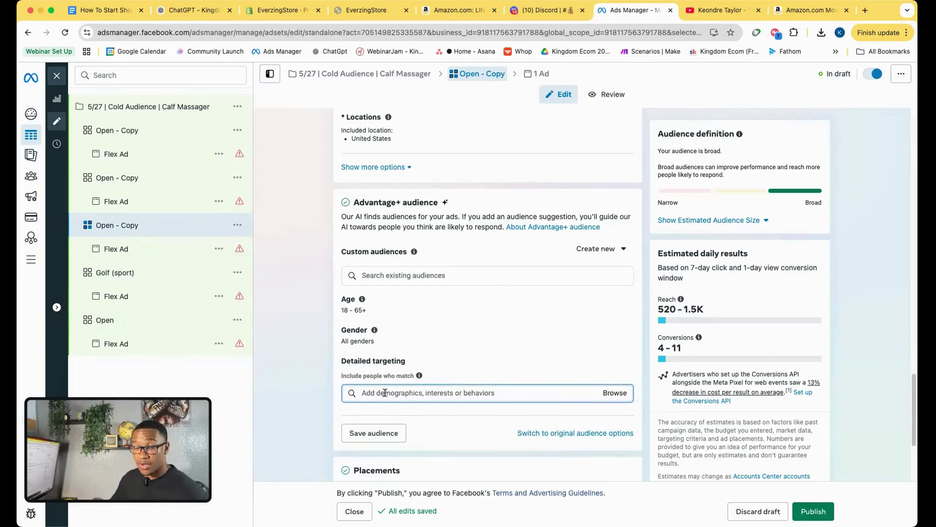
text(self care)
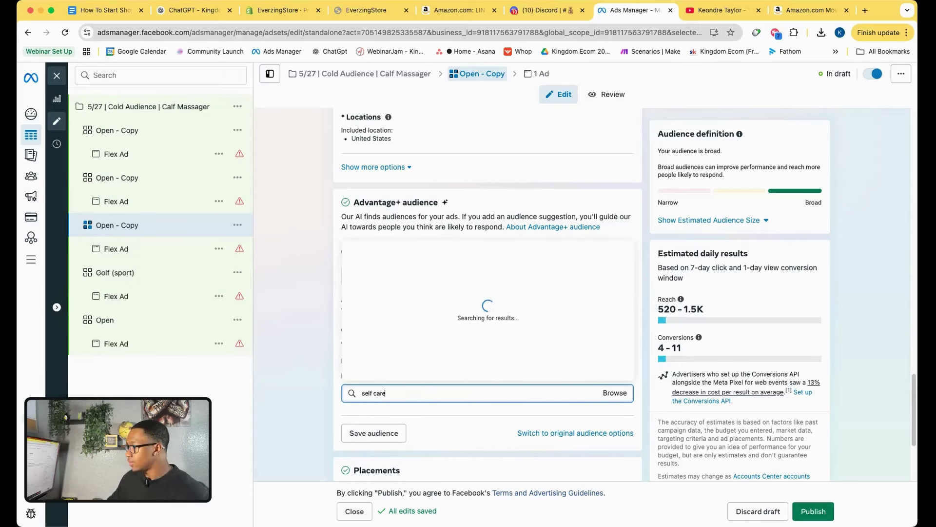
click(410, 252)
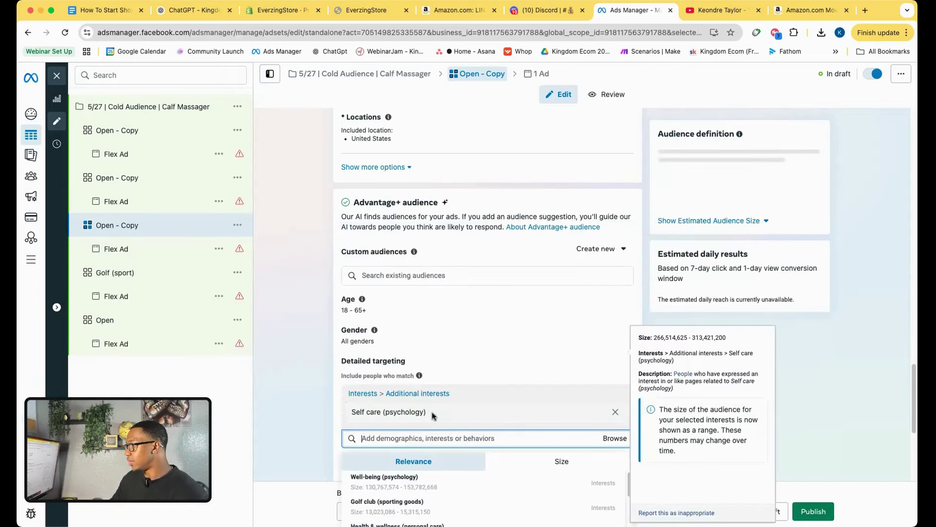
Rename that ad set to Self care (psychology) by copying the interest name.
drag(429, 413, 354, 414)
right_click(366, 419)
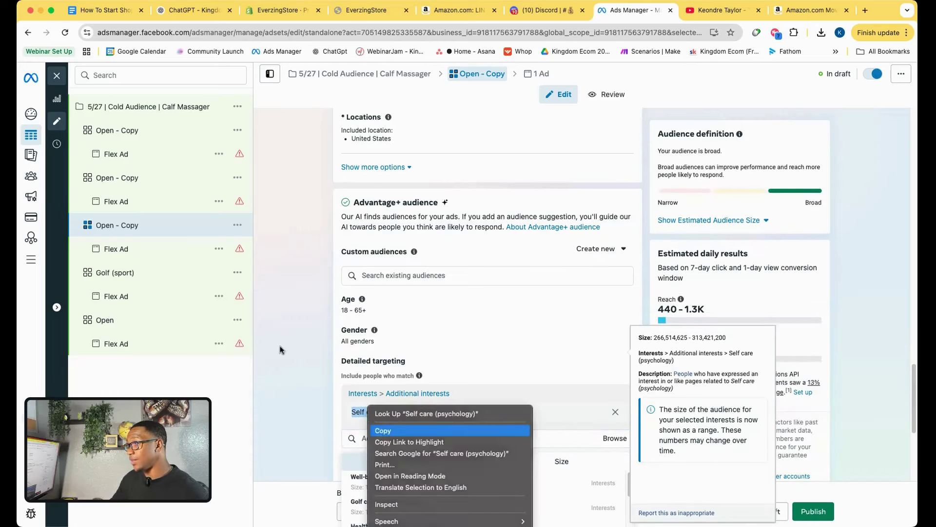
click(278, 349)
click(164, 225)
key(super+a)
right_click(116, 226)
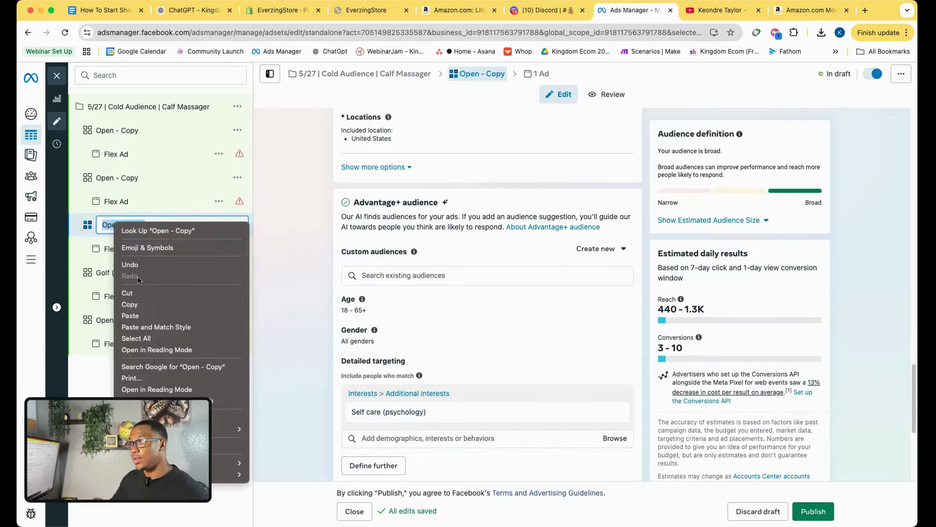
click(141, 316)
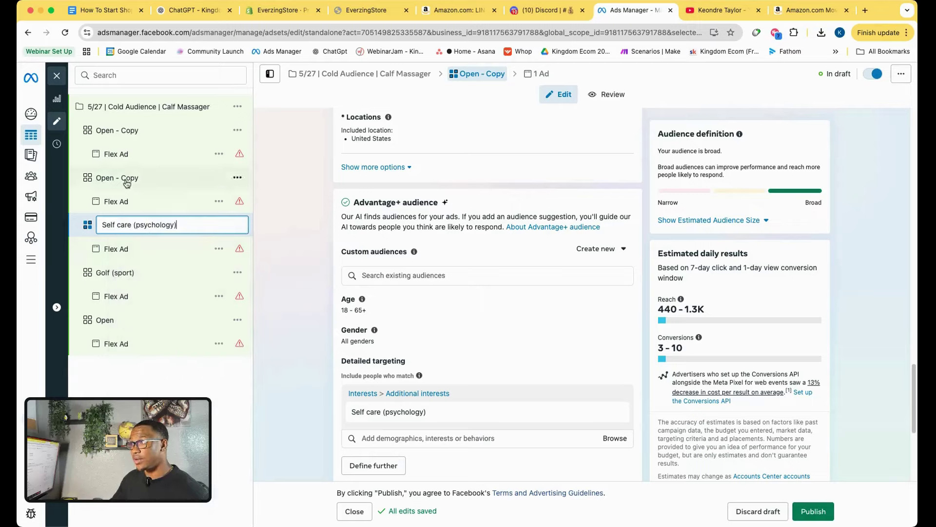
key(Return)
Revisit ChatGPT's interest list and come back to Ads Manager.
click(195, 11)
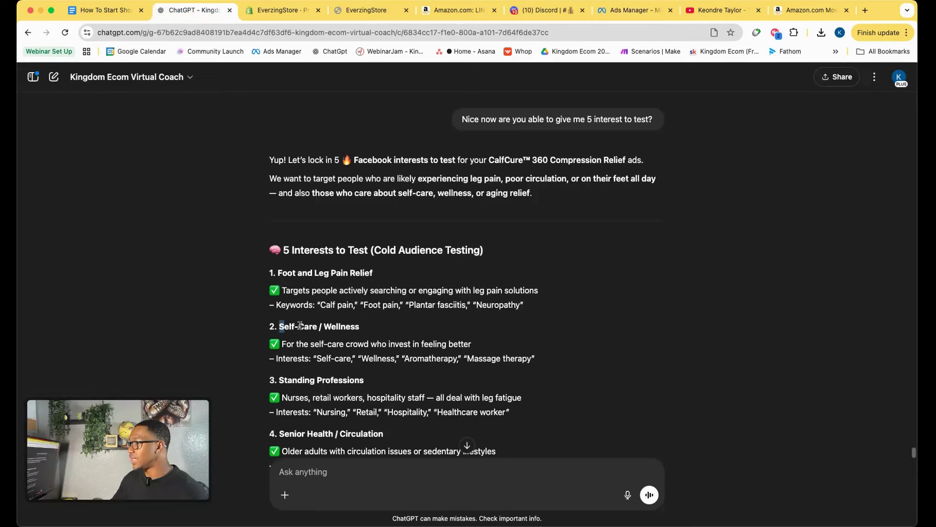
scroll(300, 336, down, 4)
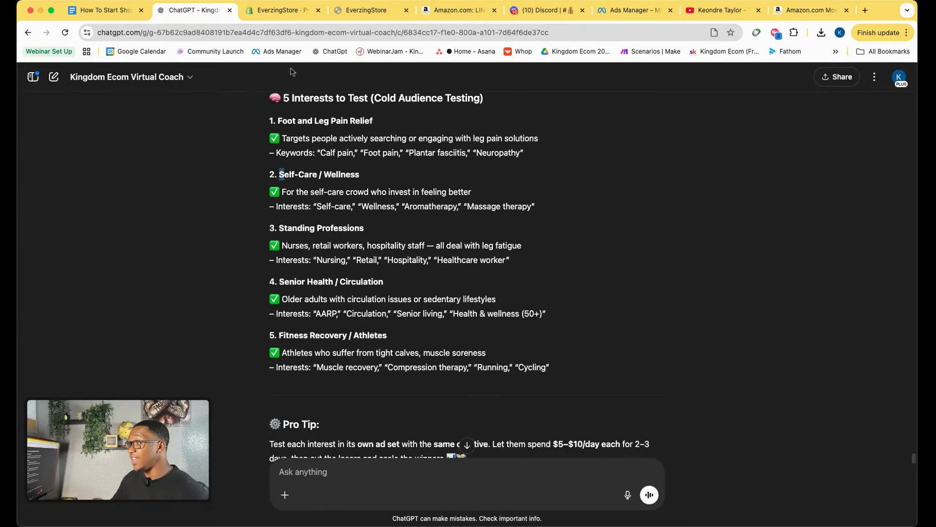
click(629, 10)
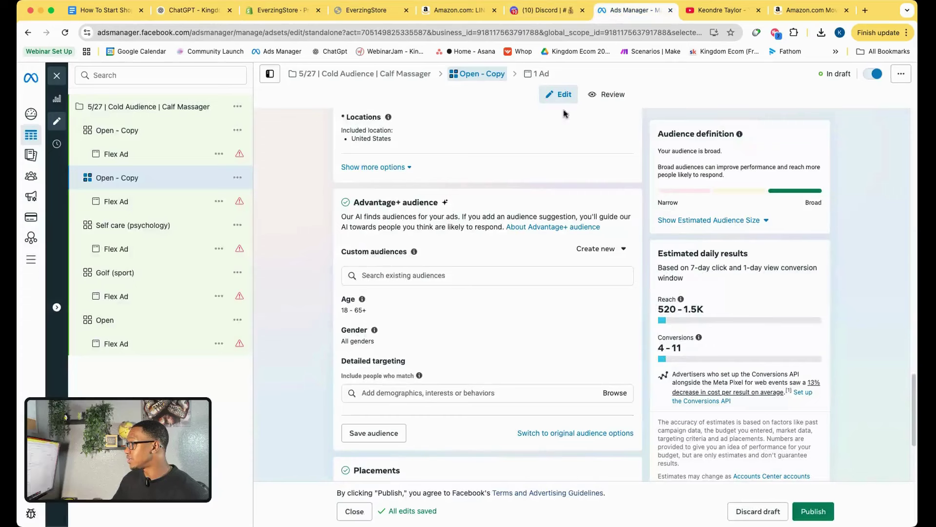
Add Physical fitness (fitness) to the second Open - Copy ad set's detailed targeting.
click(386, 393)
text(f)
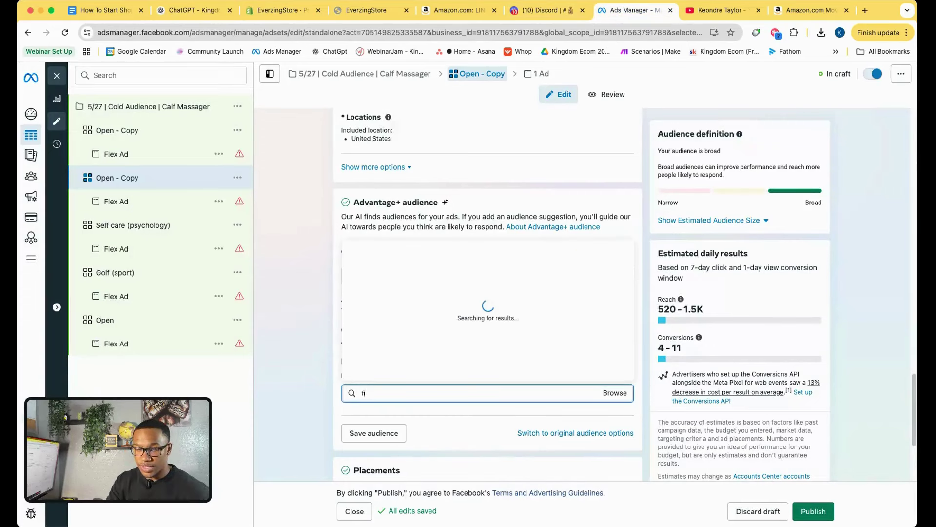
text(itness)
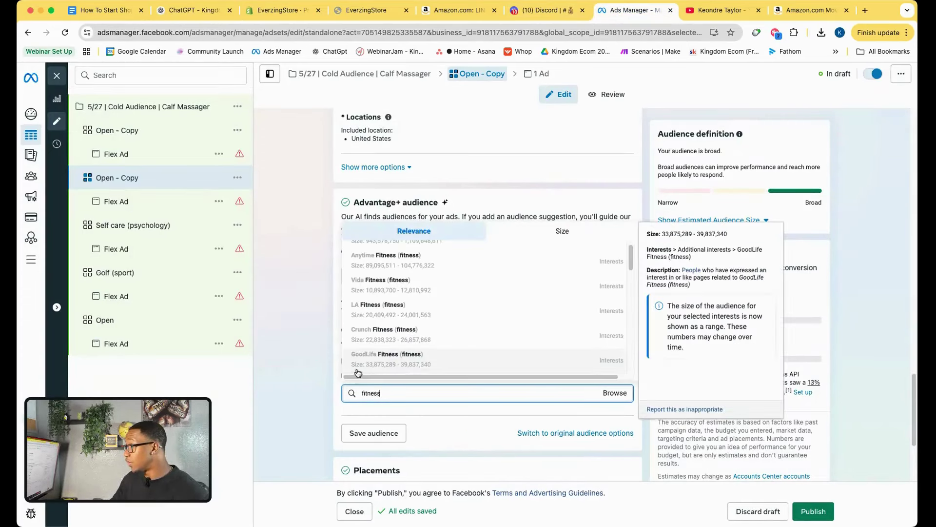
click(401, 257)
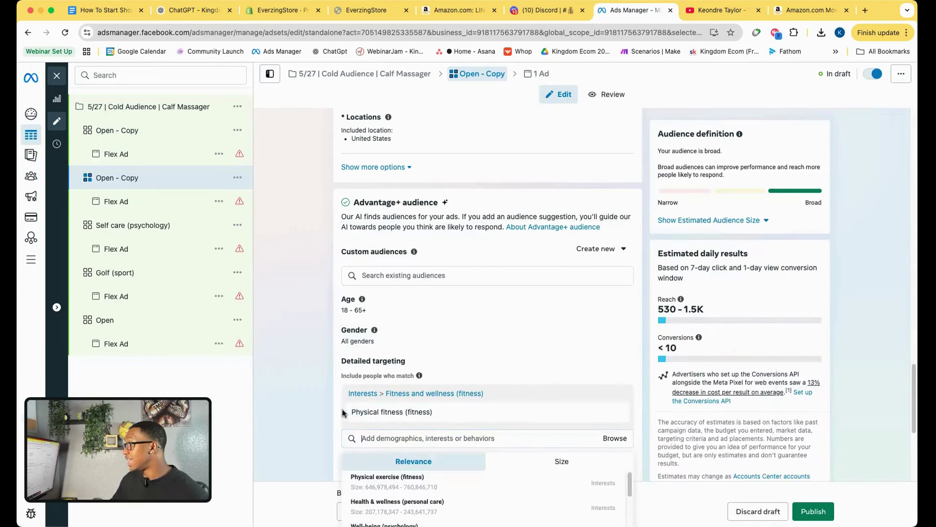
Rename the ad set to Physical fitness (fitness) using the copied interest name.
drag(463, 421, 377, 416)
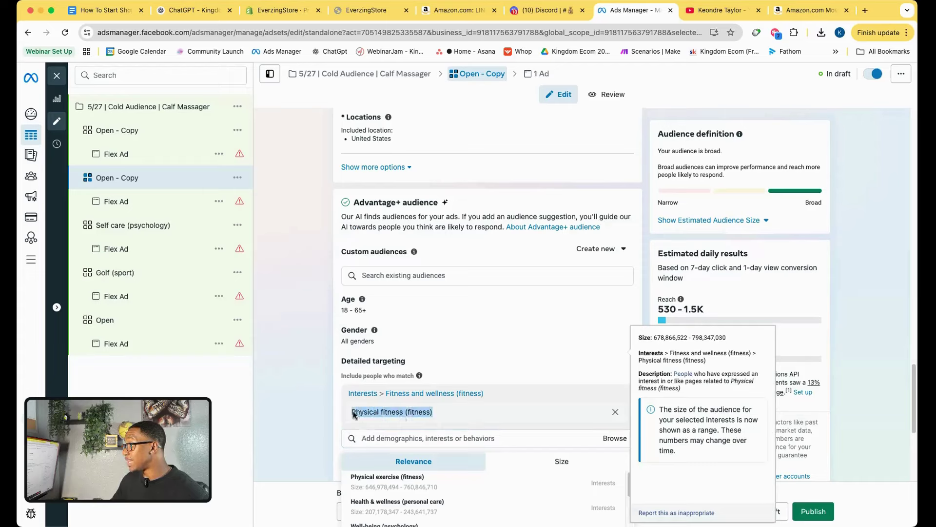
right_click(354, 414)
click(380, 429)
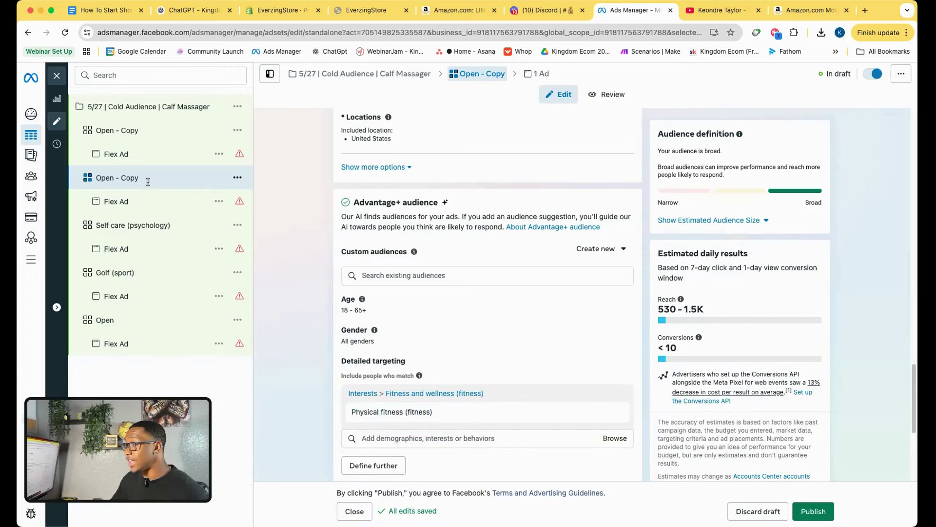
double_click(147, 182)
right_click(112, 175)
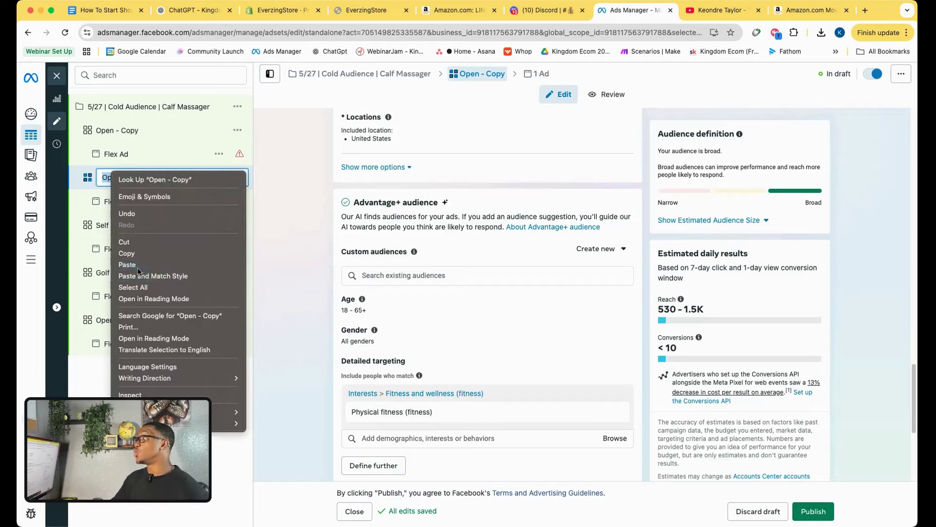
click(137, 268)
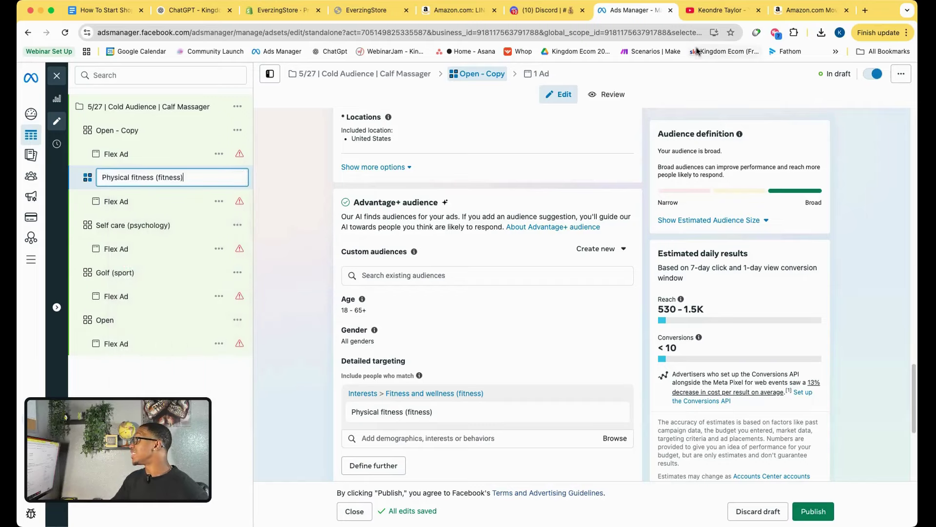
click(866, 11)
Open TikTok and rerun the recent 'air compression calf massager' search, browsing the results.
text(tik)
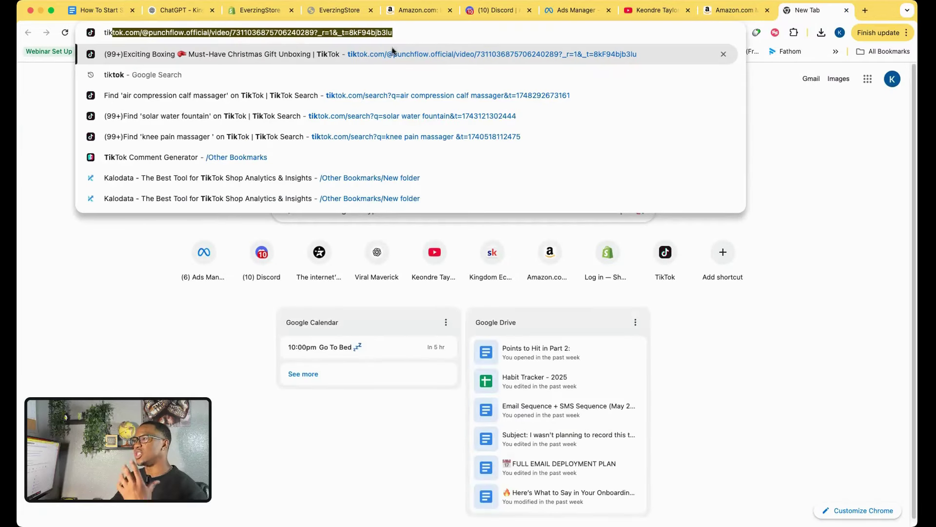
click(391, 54)
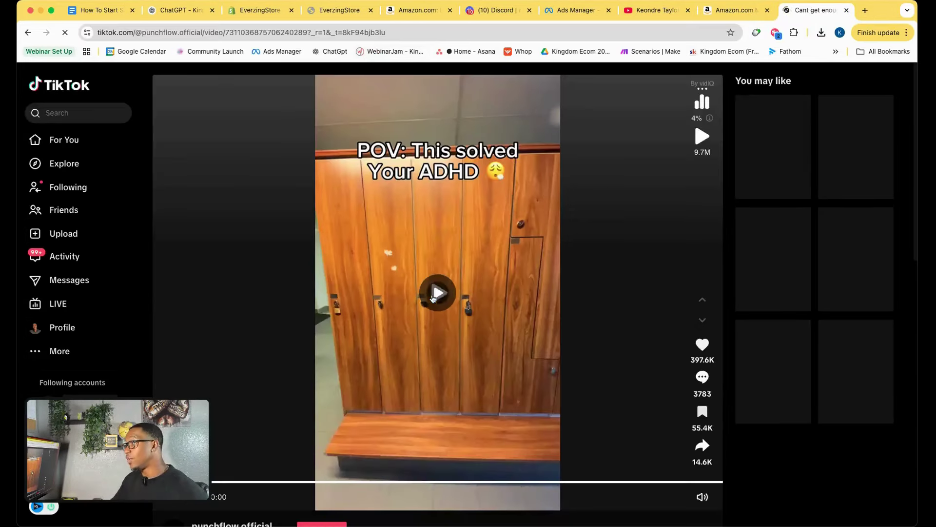
click(433, 295)
click(90, 116)
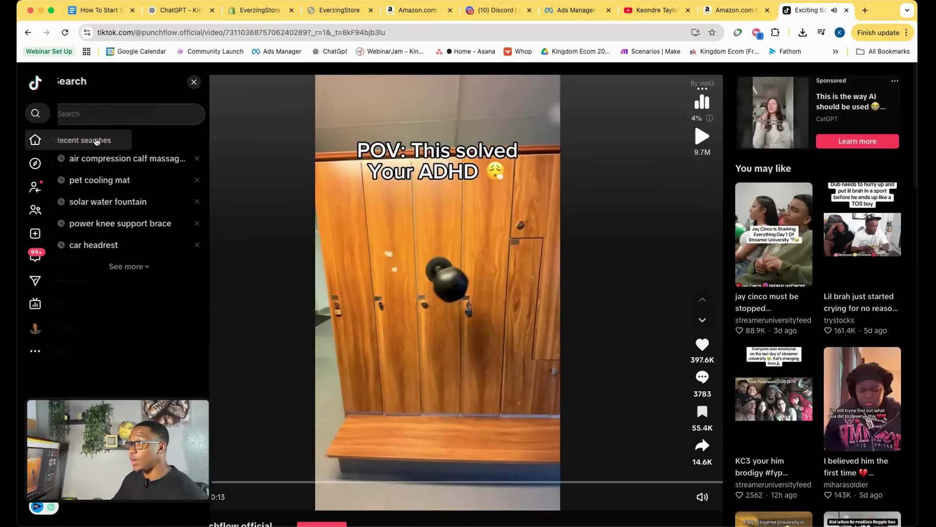
click(90, 158)
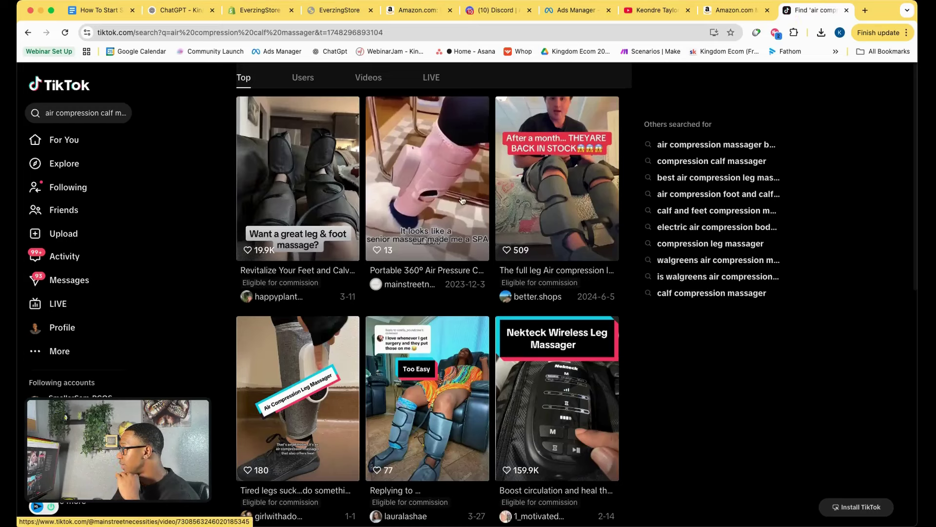
scroll(429, 338, down, 1)
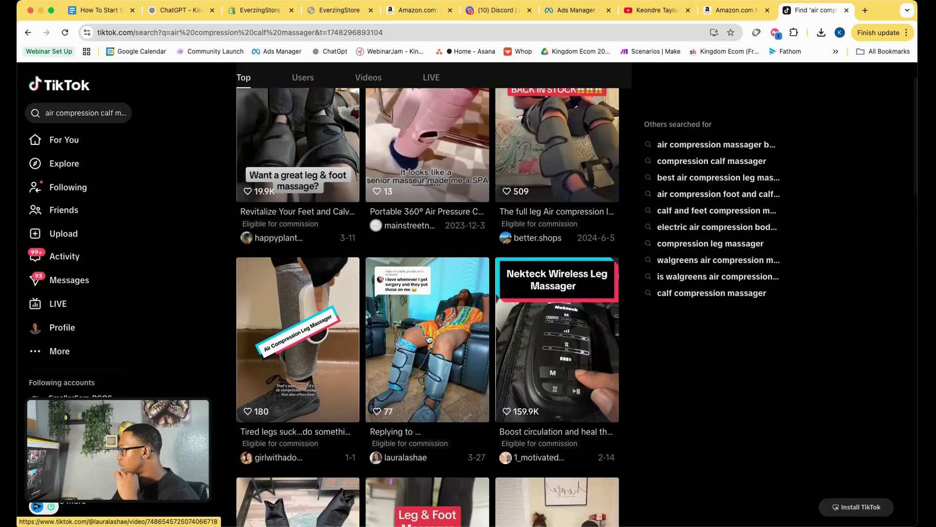
scroll(454, 353, down, 1)
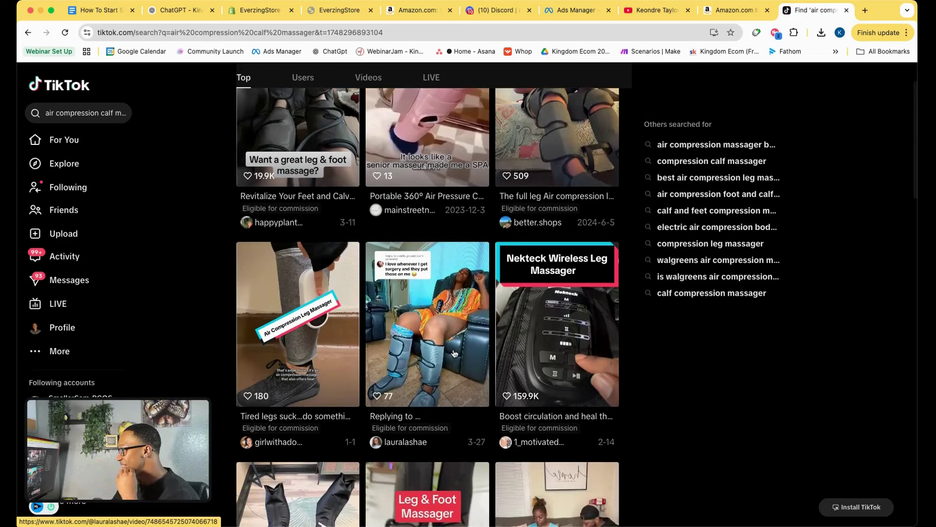
scroll(453, 353, down, 5)
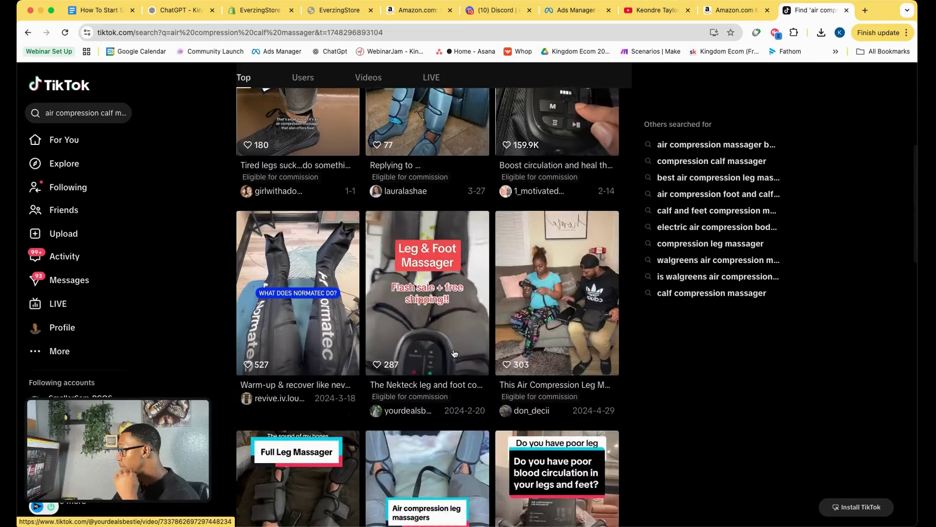
scroll(453, 353, down, 5)
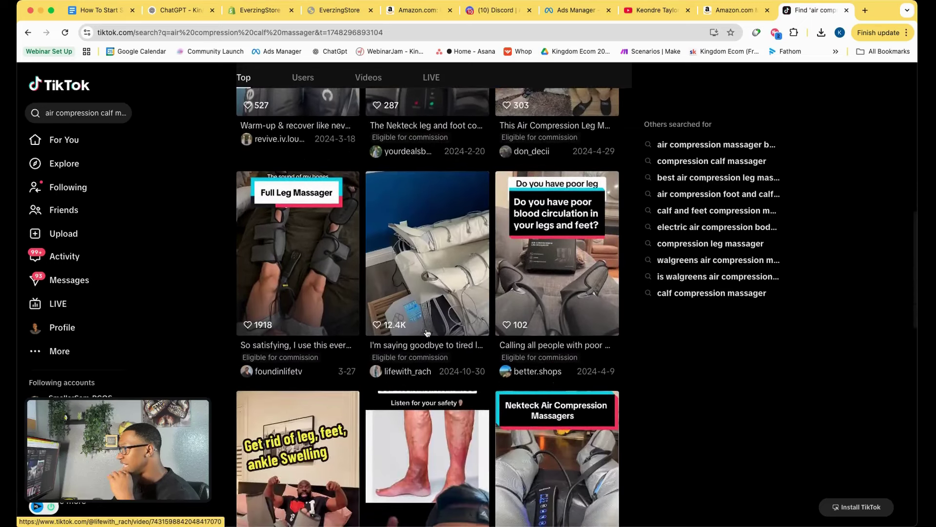
scroll(427, 333, down, 1)
scroll(336, 309, down, 4)
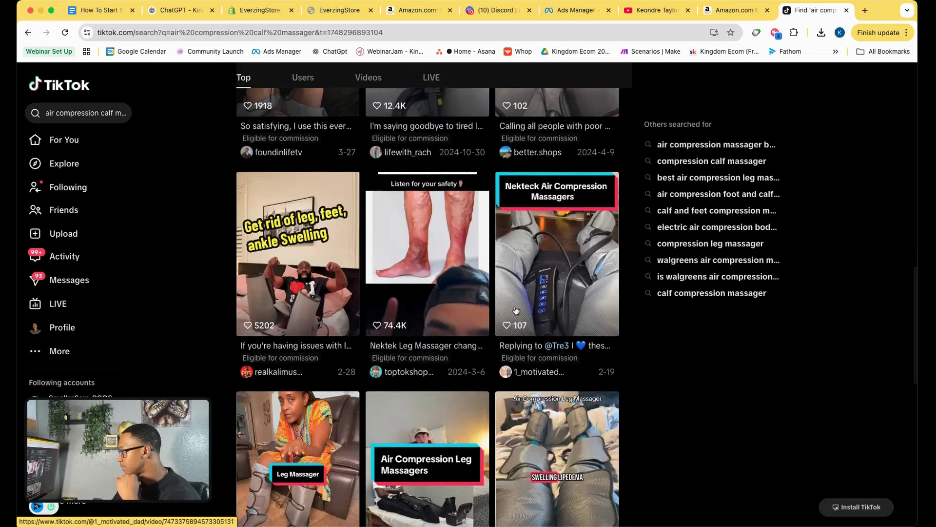
scroll(510, 311, down, 3)
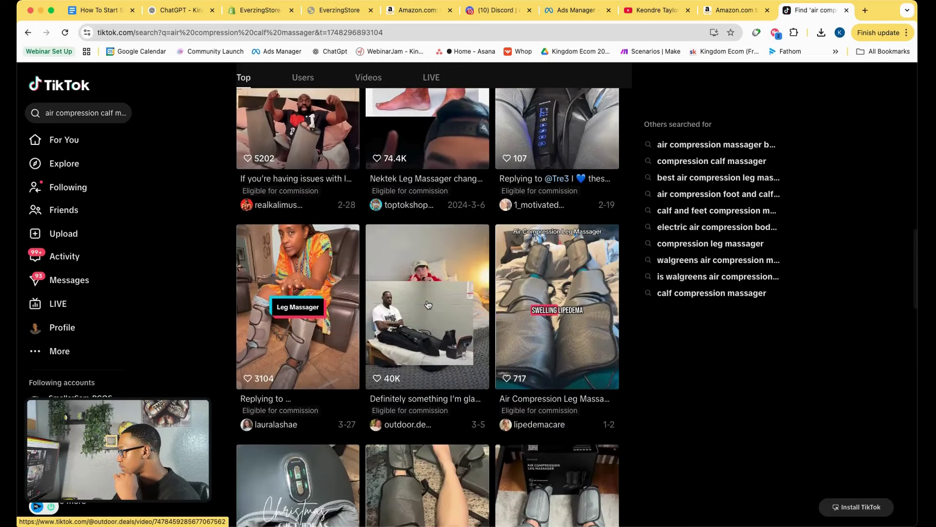
Watch the Air Compression Leg Massagers and Leg Massager videos, then return to Ads Manager.
click(427, 304)
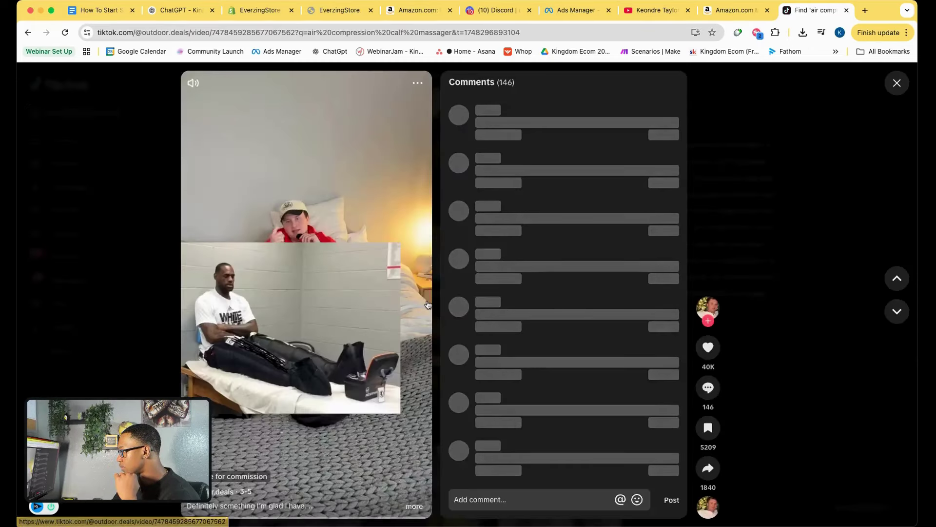
click(143, 147)
click(326, 293)
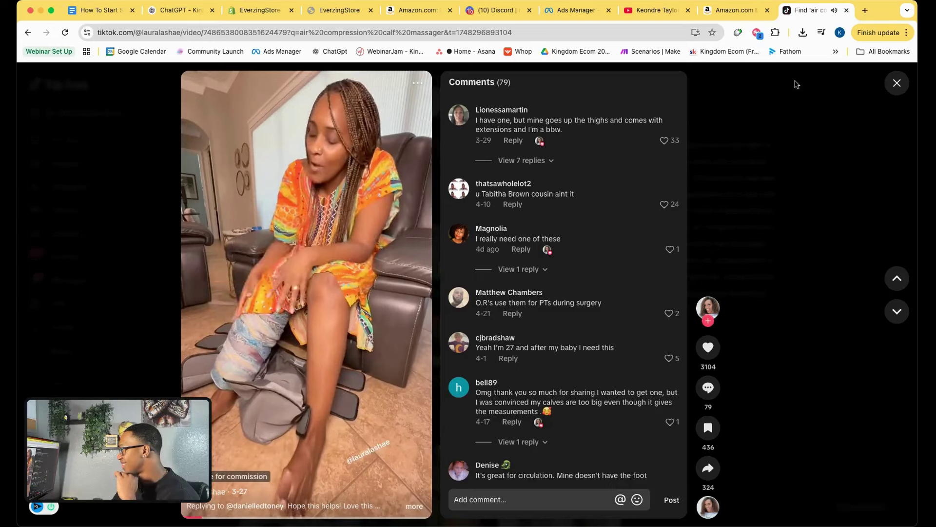
click(899, 84)
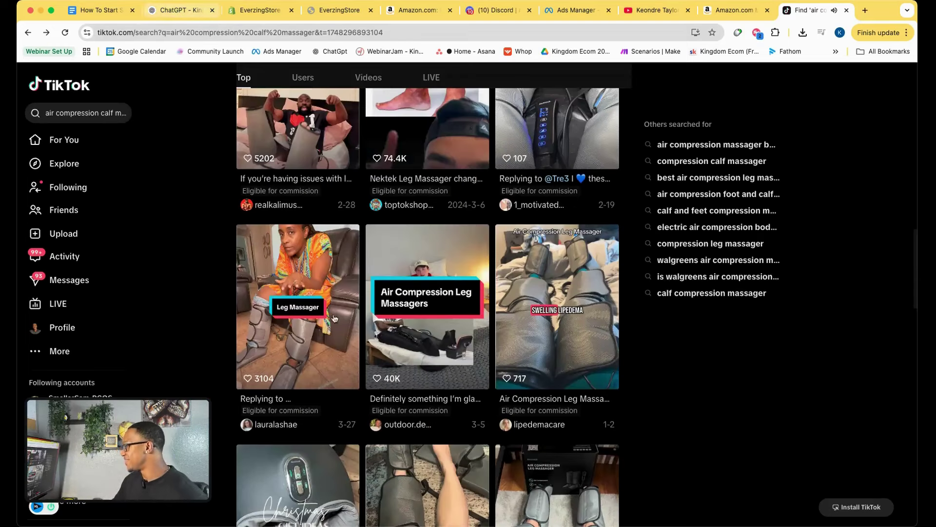
scroll(340, 340, down, 6)
scroll(341, 340, down, 5)
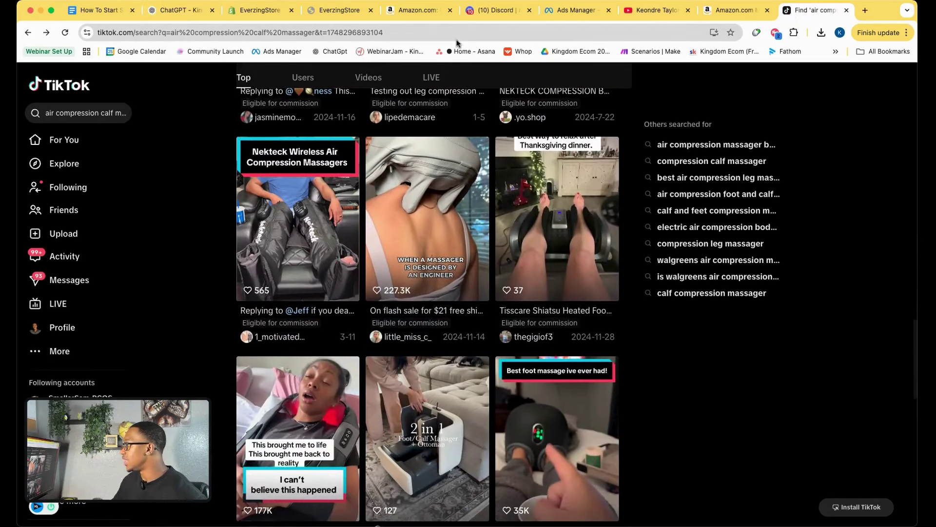
click(579, 11)
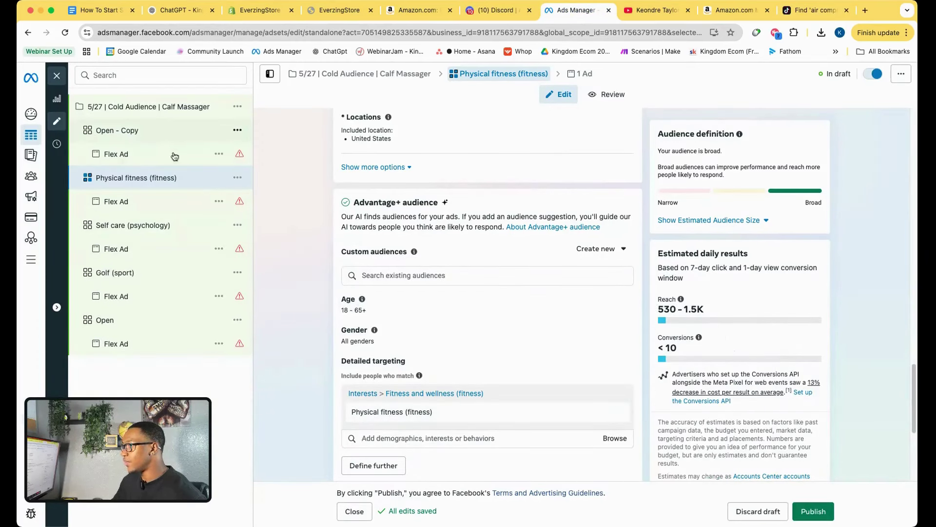
Add Spas (personal care) to the last Open - Copy ad set's detailed targeting.
click(408, 395)
text(s)
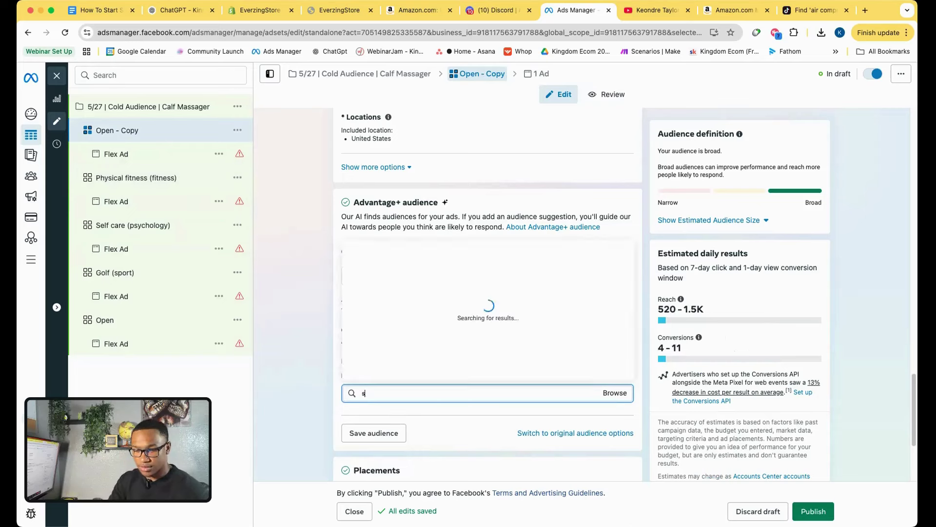
text(pa)
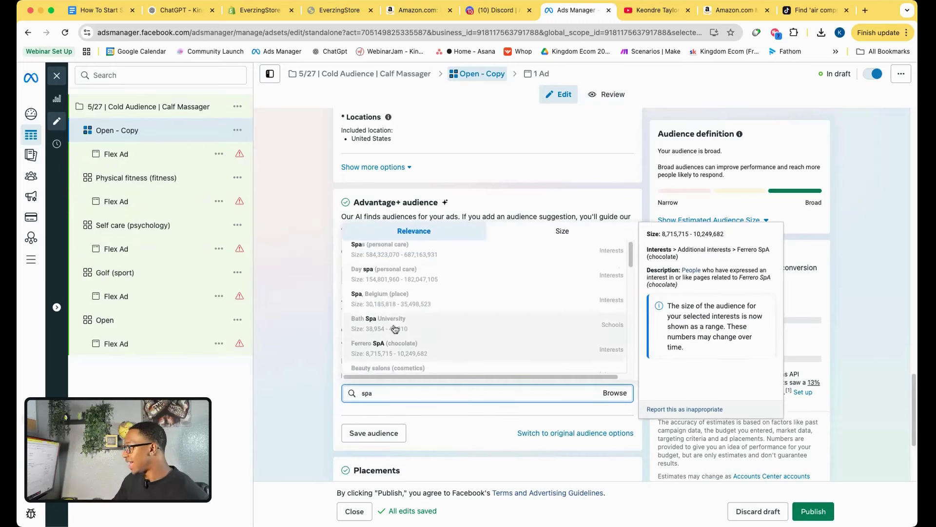
click(390, 252)
Rename the ad set to Spas (personal care) using the copied interest name.
drag(423, 412, 351, 412)
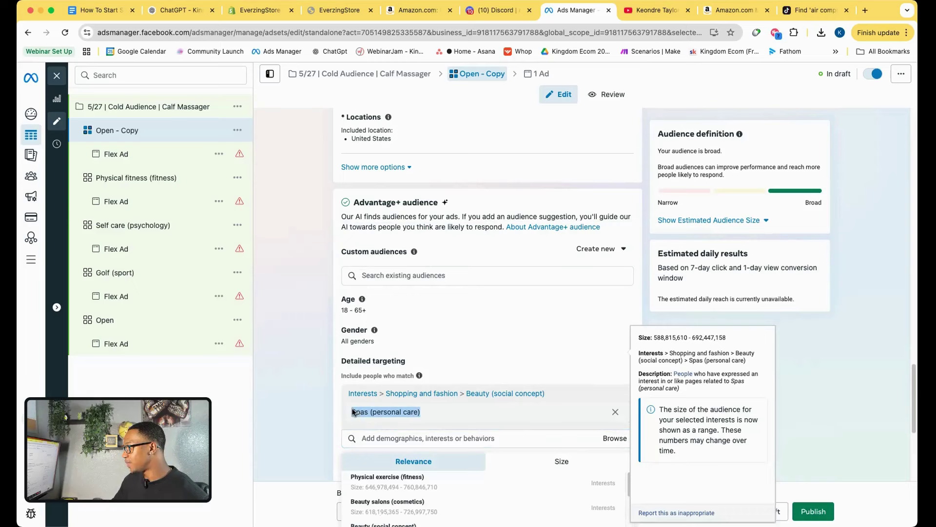
right_click(359, 409)
click(373, 431)
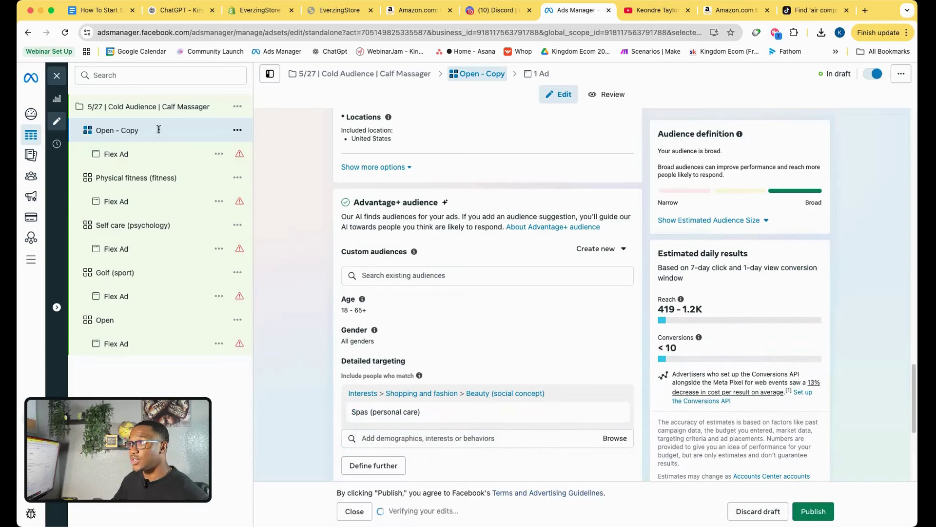
click(156, 130)
right_click(133, 130)
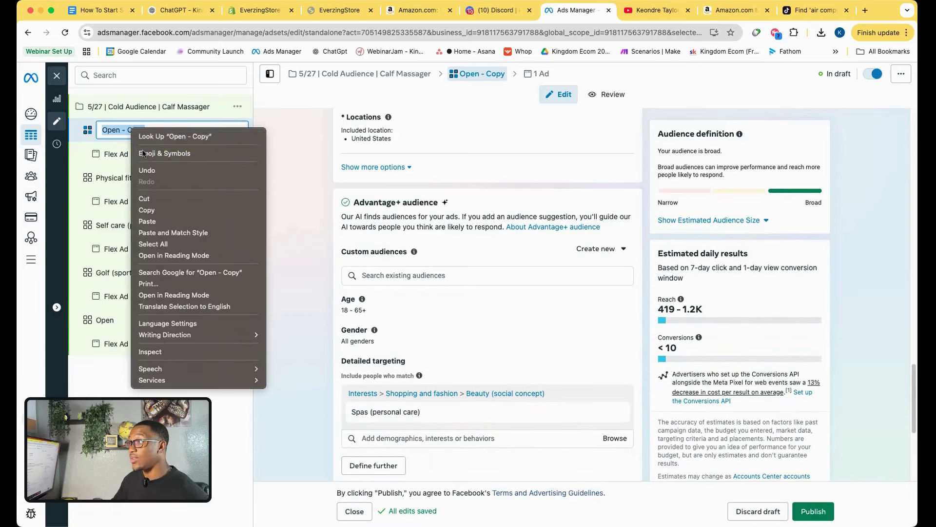
click(147, 221)
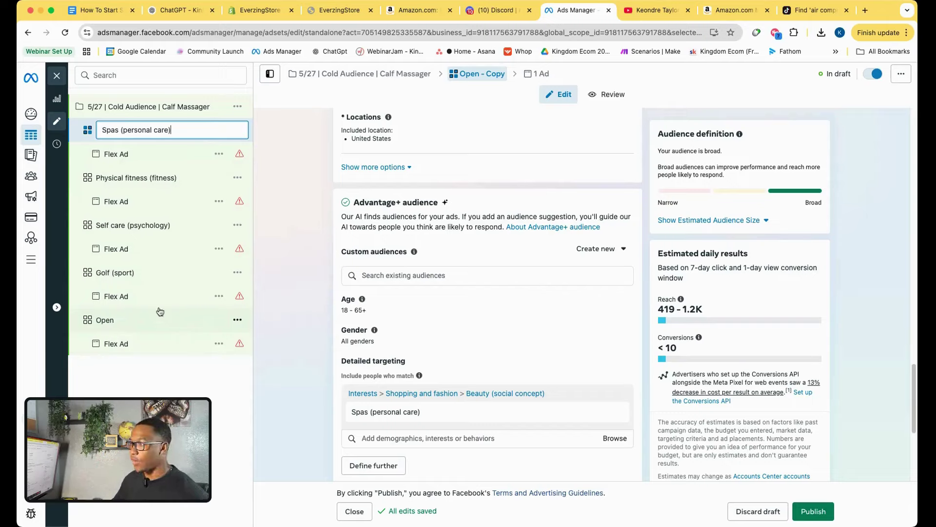
key(Return)
Review the Golf, Self care, Physical fitness and Spas ad sets one by one.
click(144, 274)
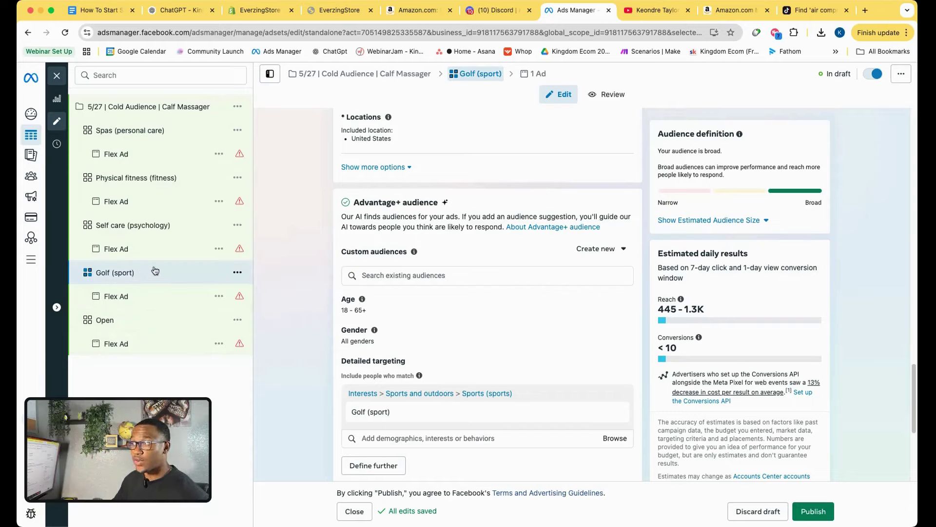
click(181, 225)
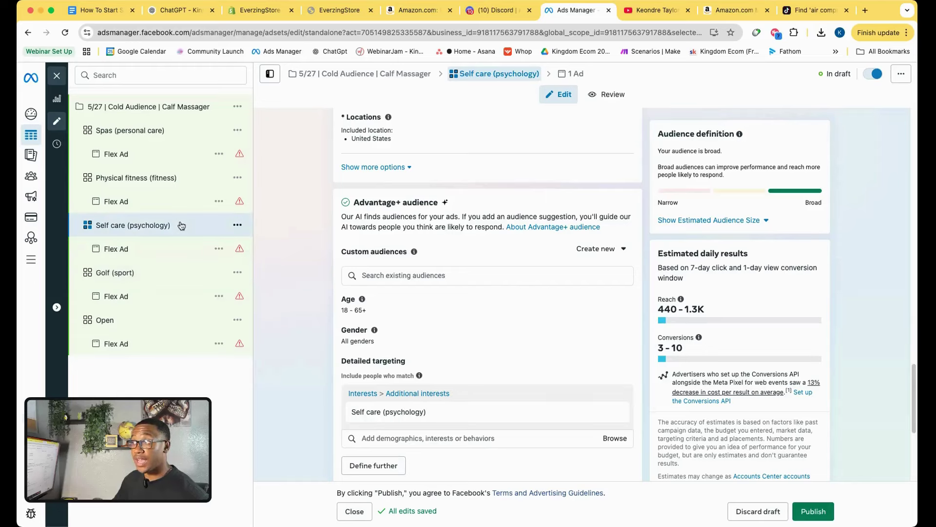
click(172, 179)
click(158, 132)
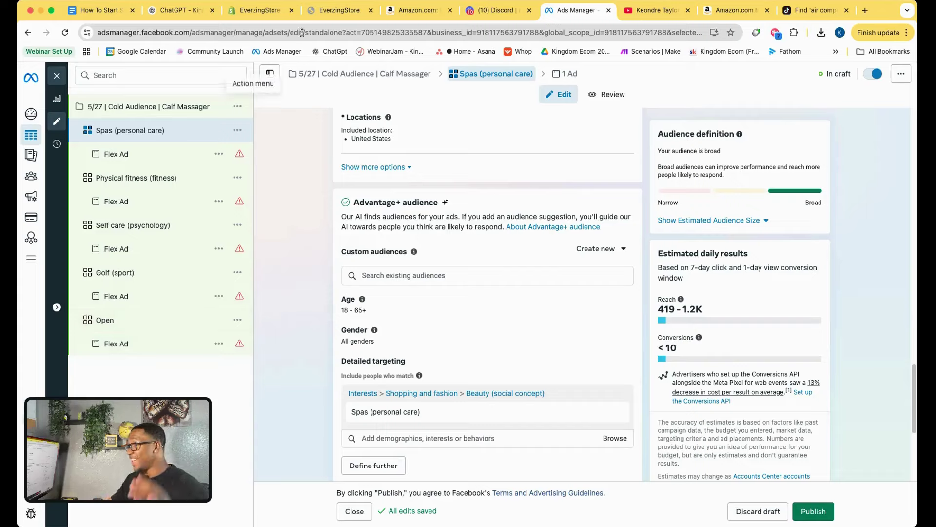
View the CalfCure 360 Compression Relief product page from the storefront's full product collection.
click(343, 11)
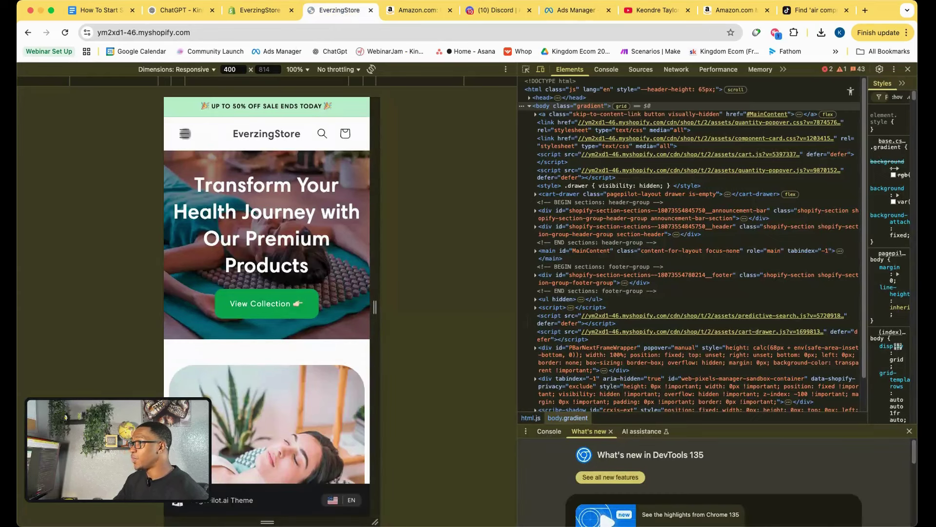
click(185, 134)
click(224, 199)
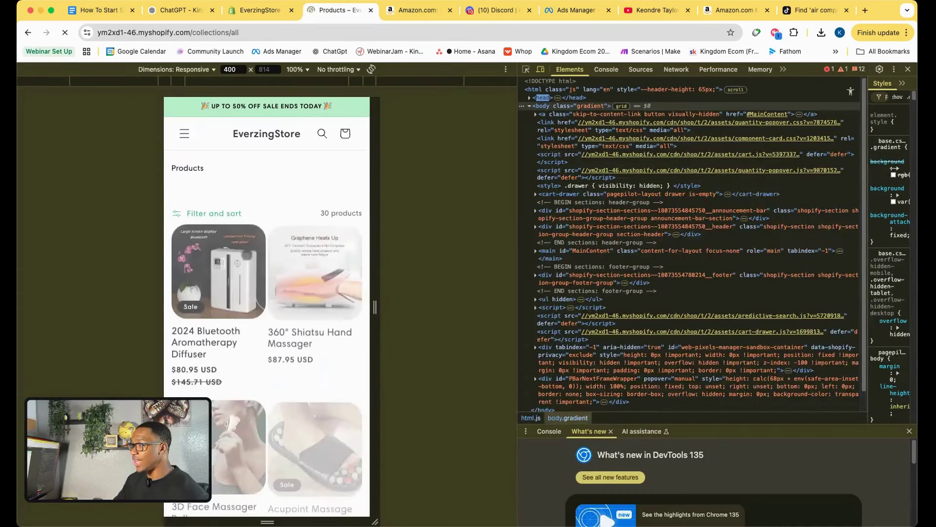
scroll(266, 307, down, 8)
click(320, 291)
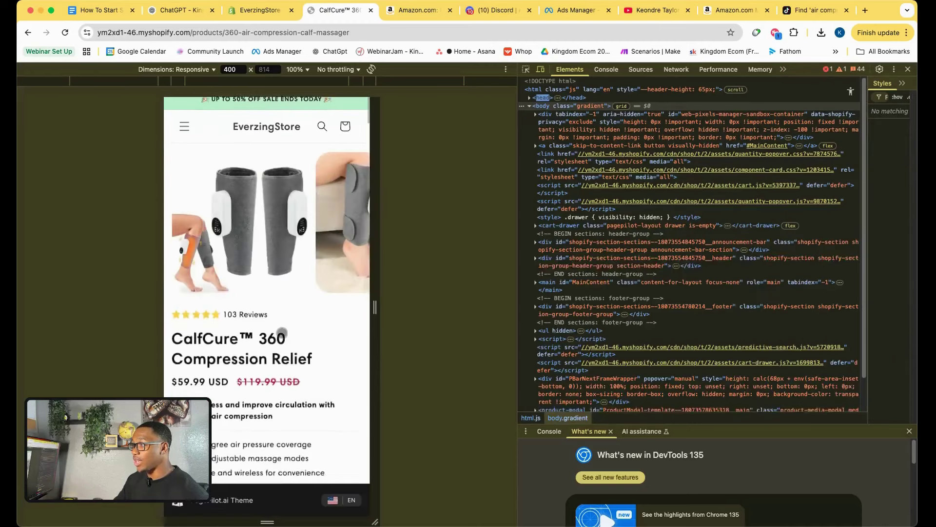
scroll(282, 333, down, 10)
click(100, 10)
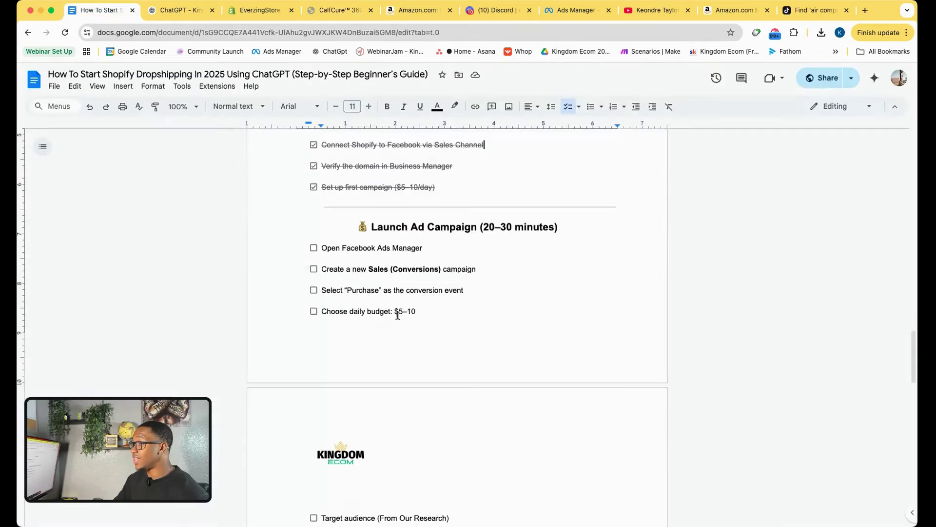
Check off opening Ads Manager, the Sales (Conversions) campaign, Purchase conversion event and $5–10 daily budget.
scroll(397, 315, up, 5)
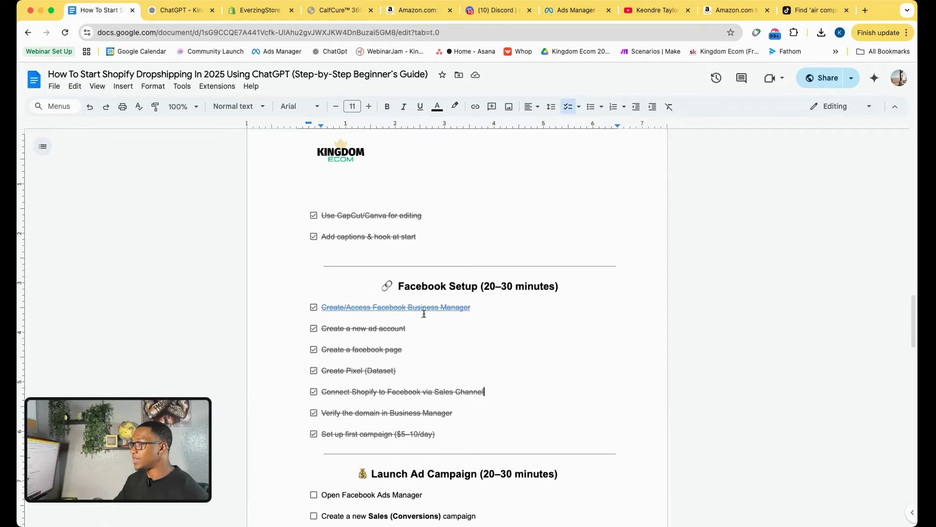
scroll(420, 316, up, 5)
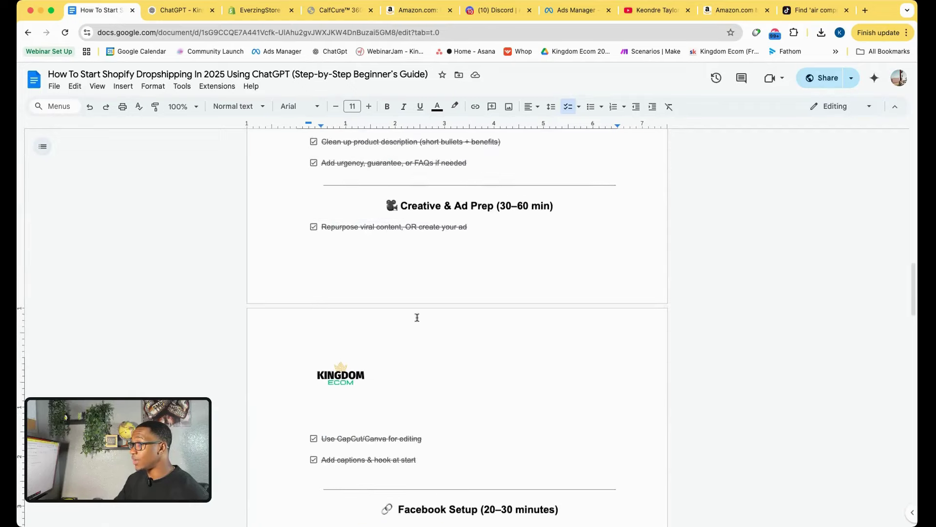
scroll(417, 317, up, 2)
scroll(472, 300, up, 1)
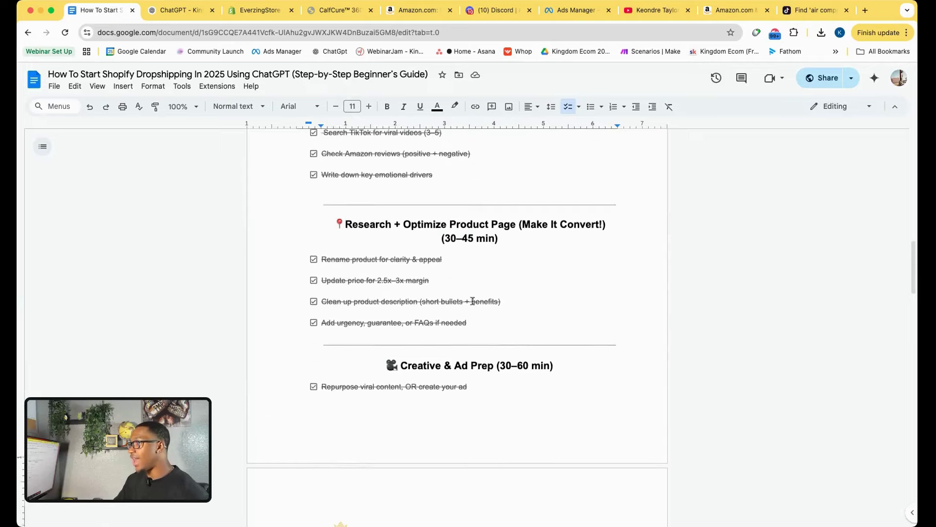
scroll(472, 301, up, 5)
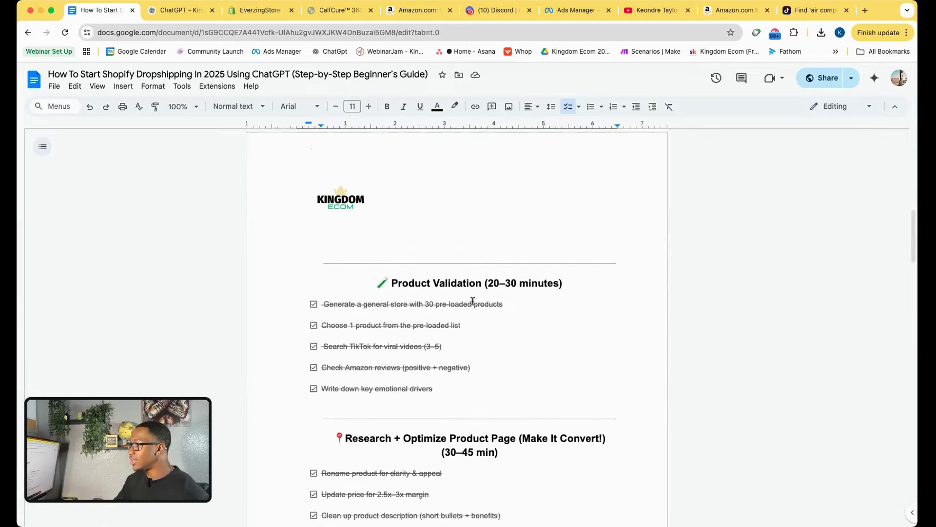
scroll(473, 301, up, 10)
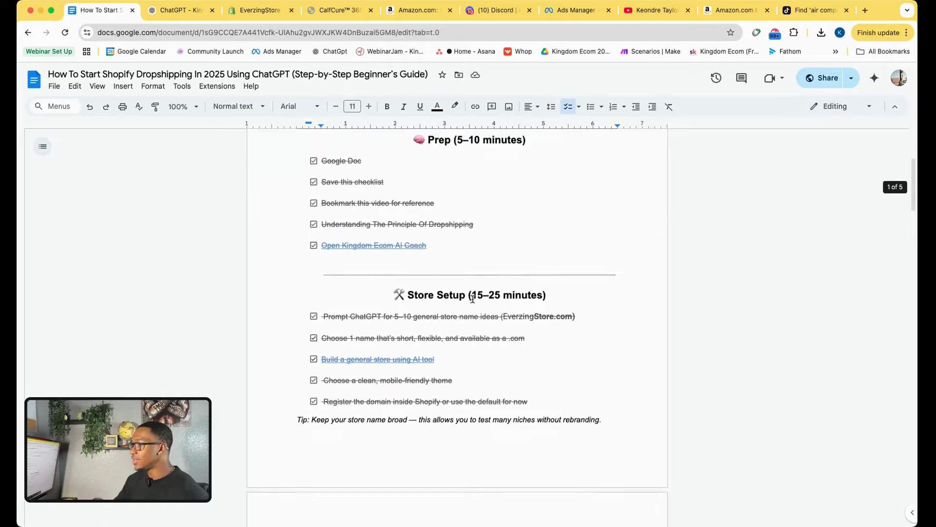
scroll(472, 298, down, 20)
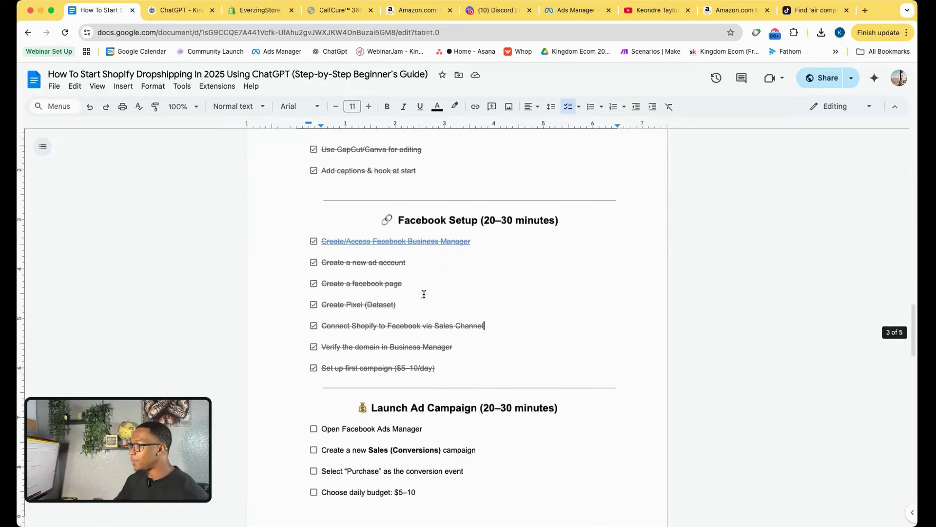
scroll(424, 294, down, 5)
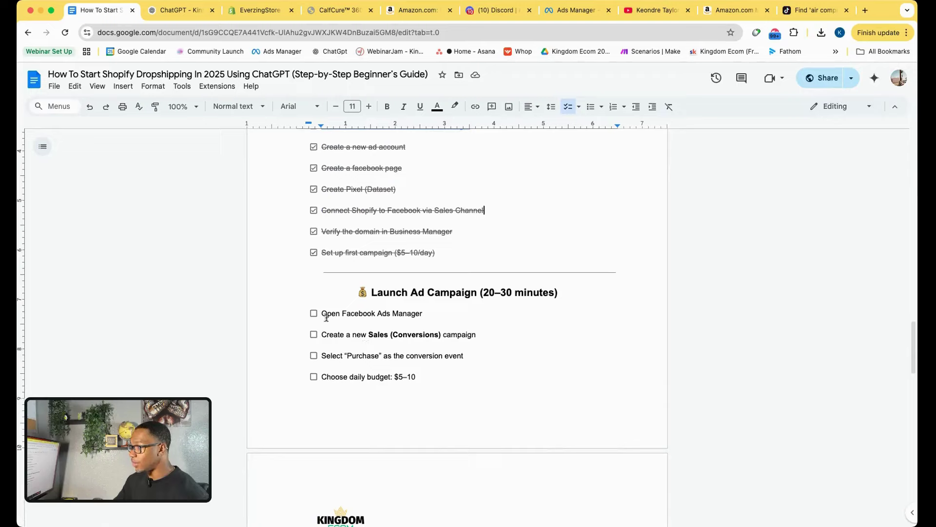
click(314, 314)
click(314, 334)
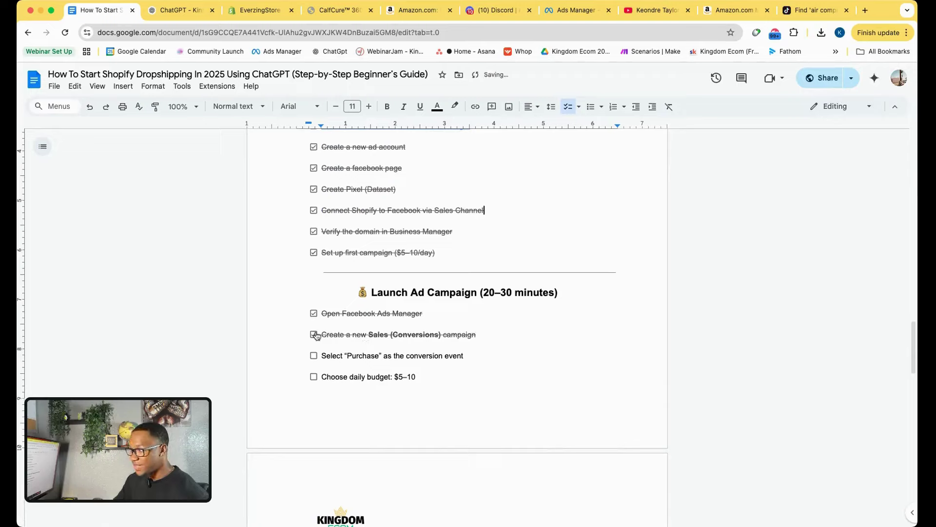
click(314, 356)
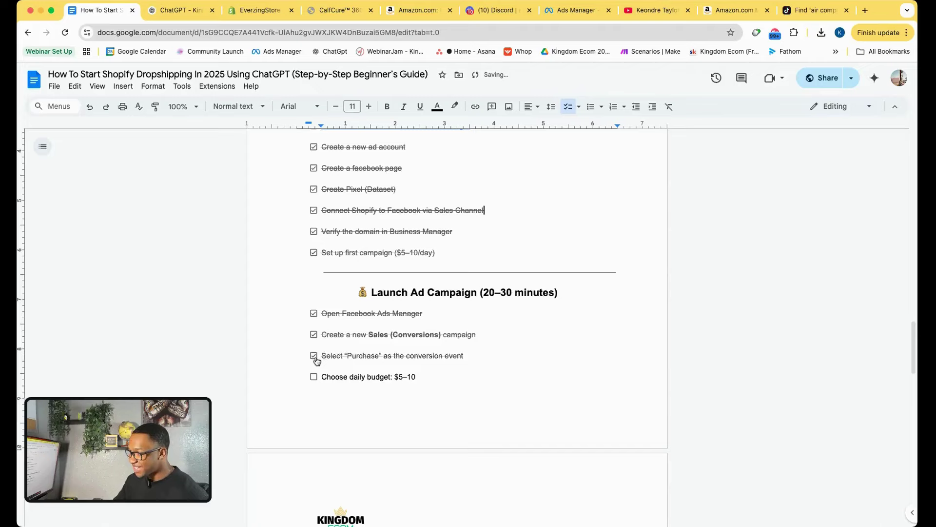
click(314, 377)
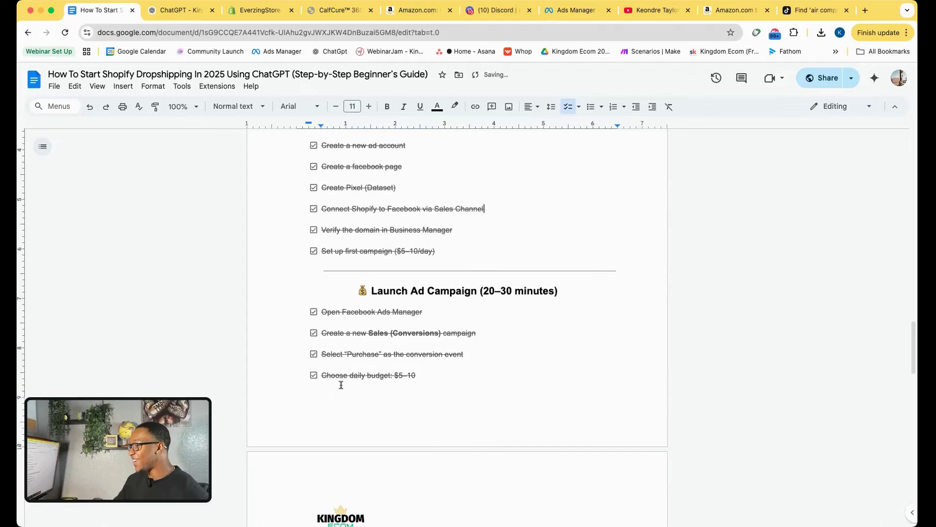
Check off the target audience and ad creative upload items, then return to Ads Manager.
scroll(340, 383, down, 4)
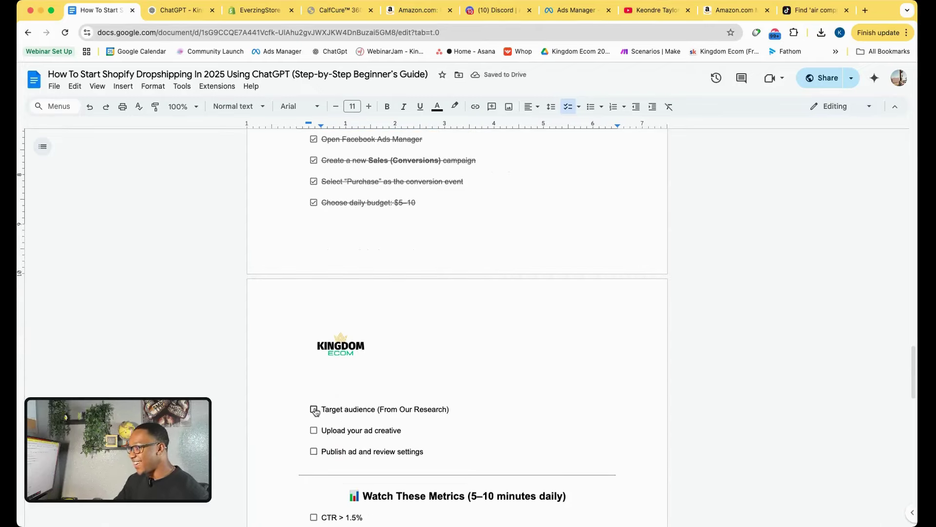
click(313, 409)
scroll(337, 423, down, 1)
click(314, 414)
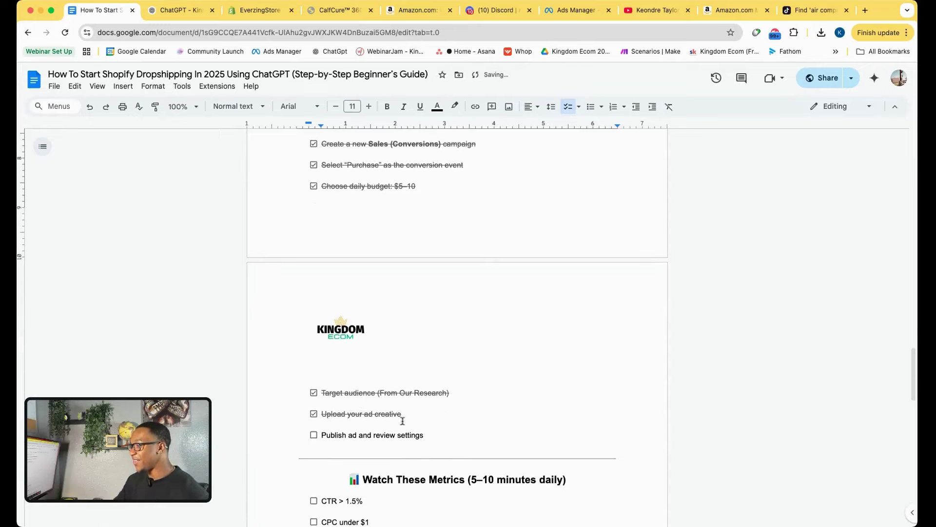
click(574, 10)
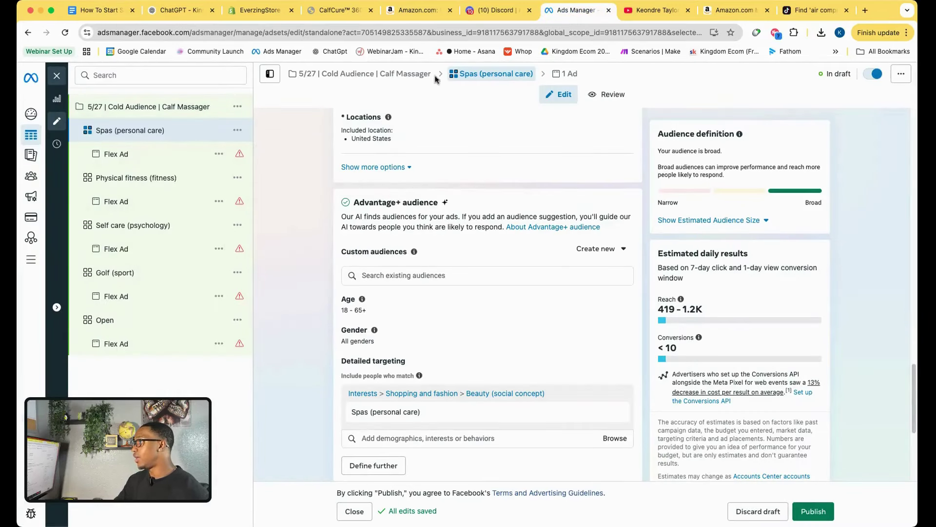
Bulk-edit all five ad sets from the campaign level, then move to the Discord wins channel.
click(365, 73)
click(472, 73)
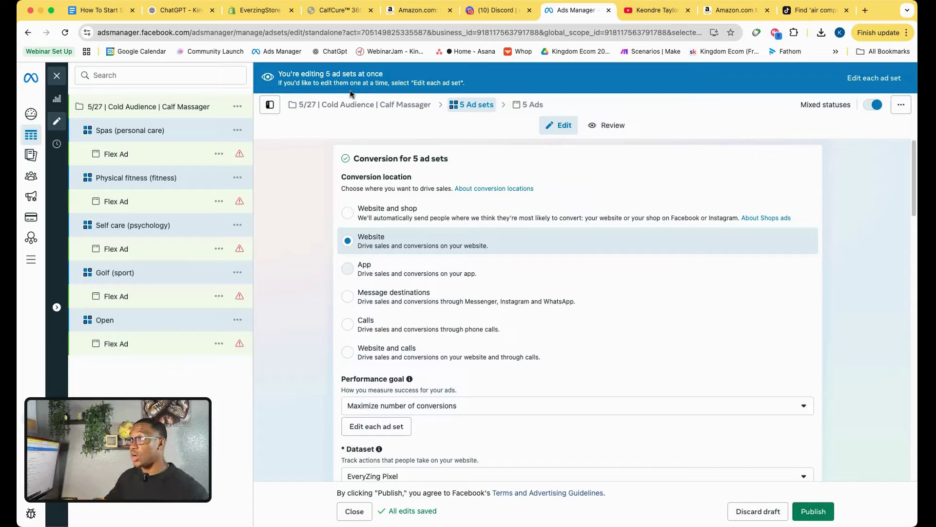
click(97, 10)
scroll(404, 261, up, 15)
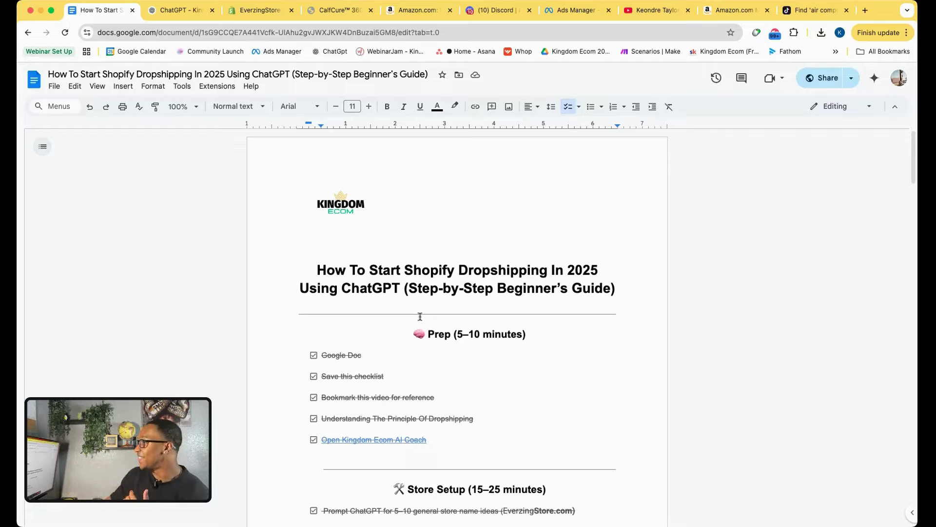
click(495, 10)
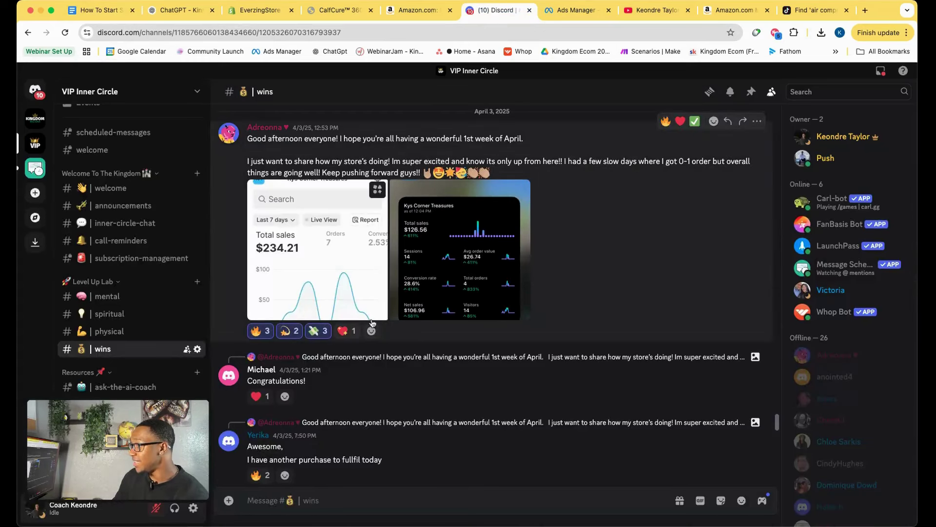
scroll(392, 309, up, 1)
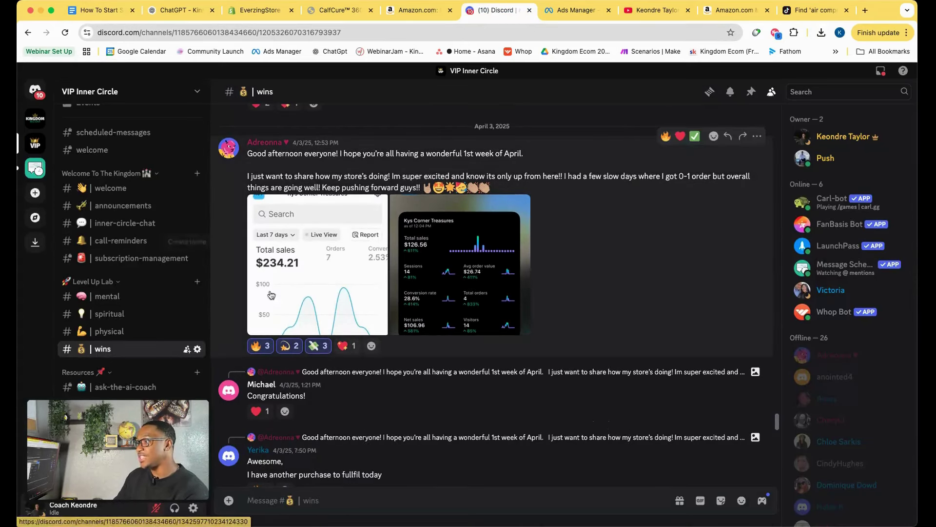
scroll(380, 304, up, 10)
scroll(361, 299, up, 20)
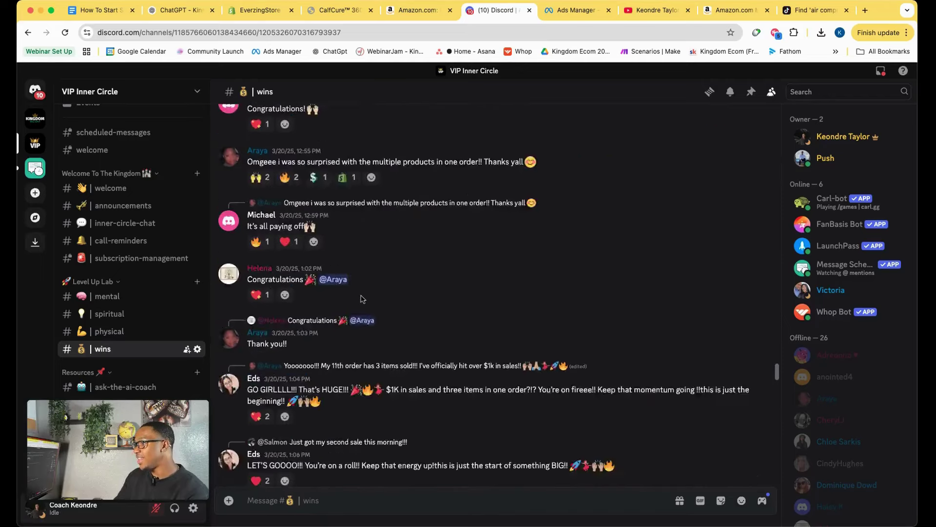
scroll(361, 298, up, 10)
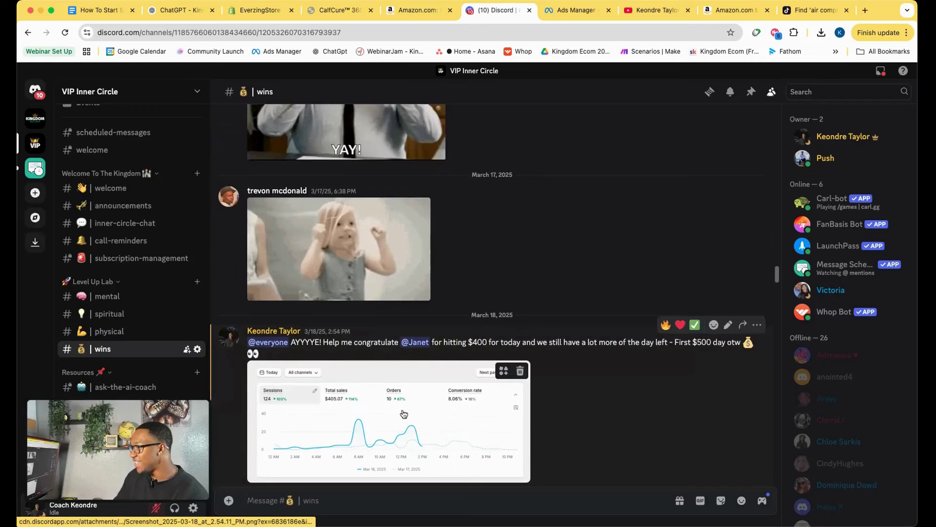
scroll(365, 405, up, 5)
scroll(364, 396, up, 15)
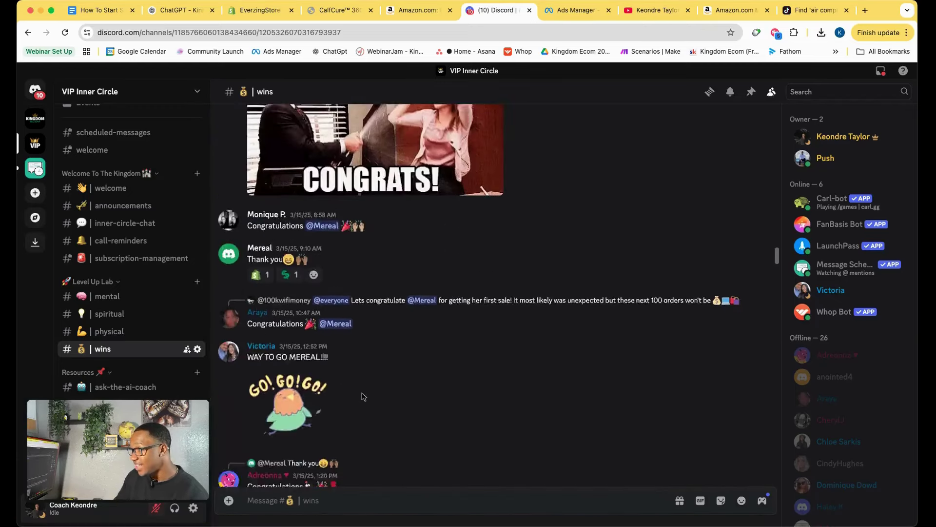
scroll(362, 396, up, 15)
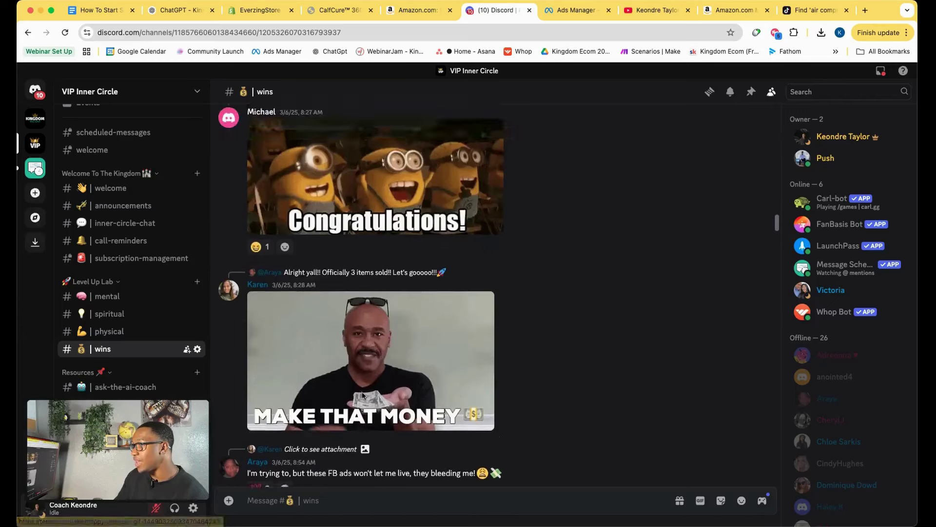